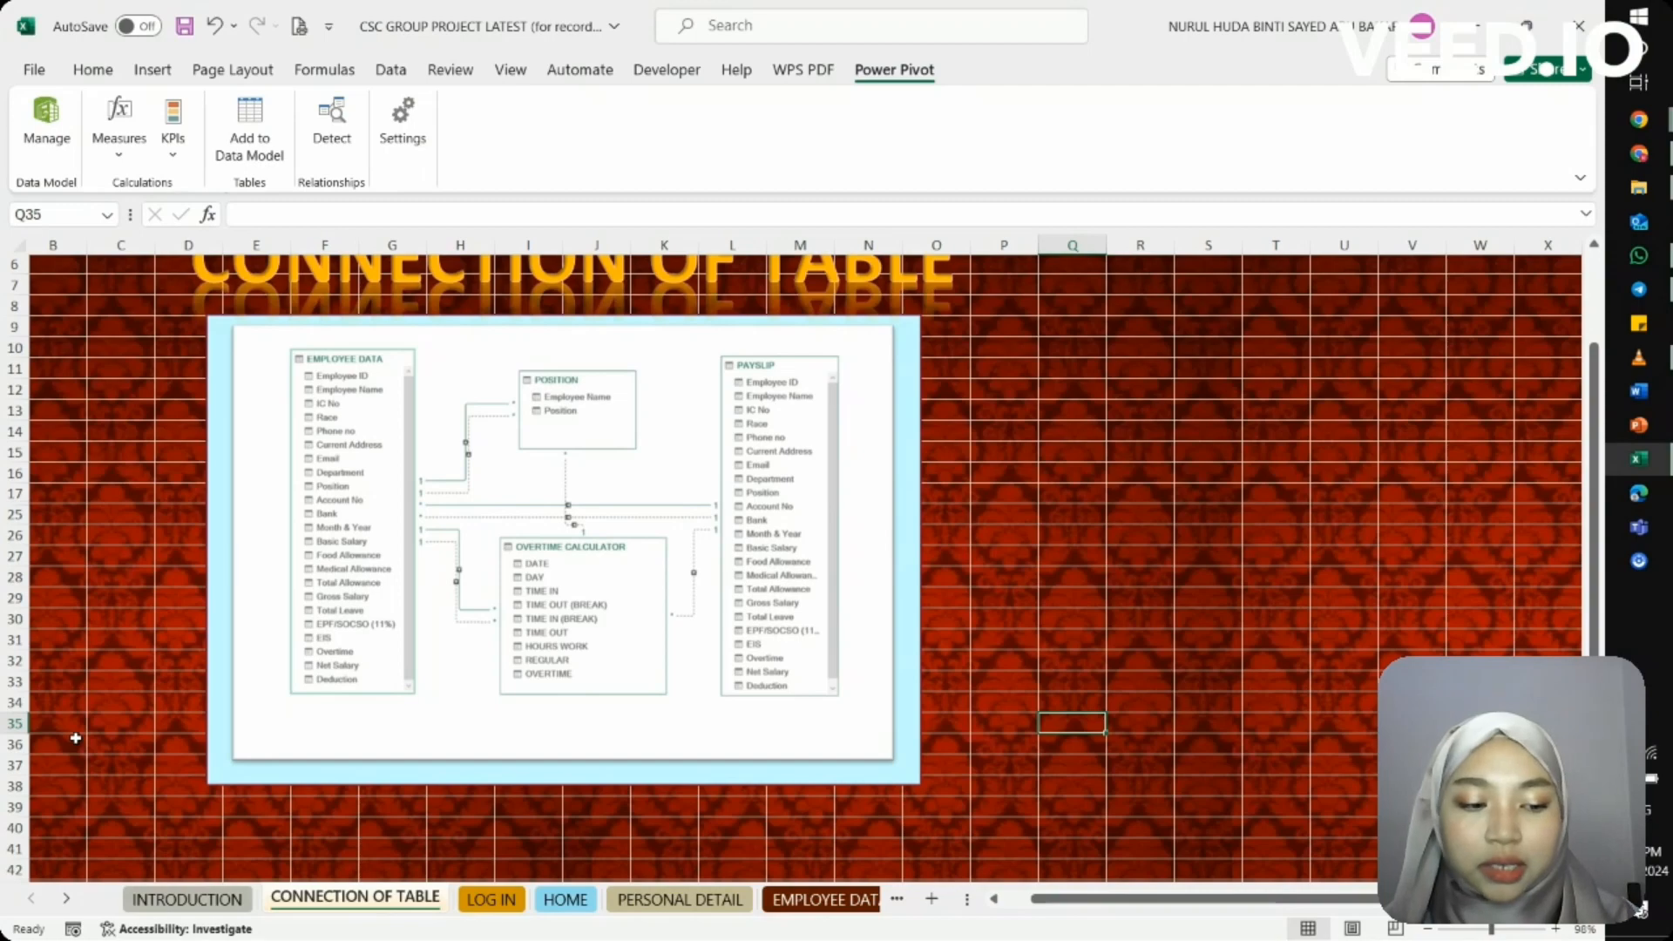
# Open the workbook's table relationships manager and view the blank form for creating a new relationship without filling it in
pyautogui.scroll(1, 76, 738)
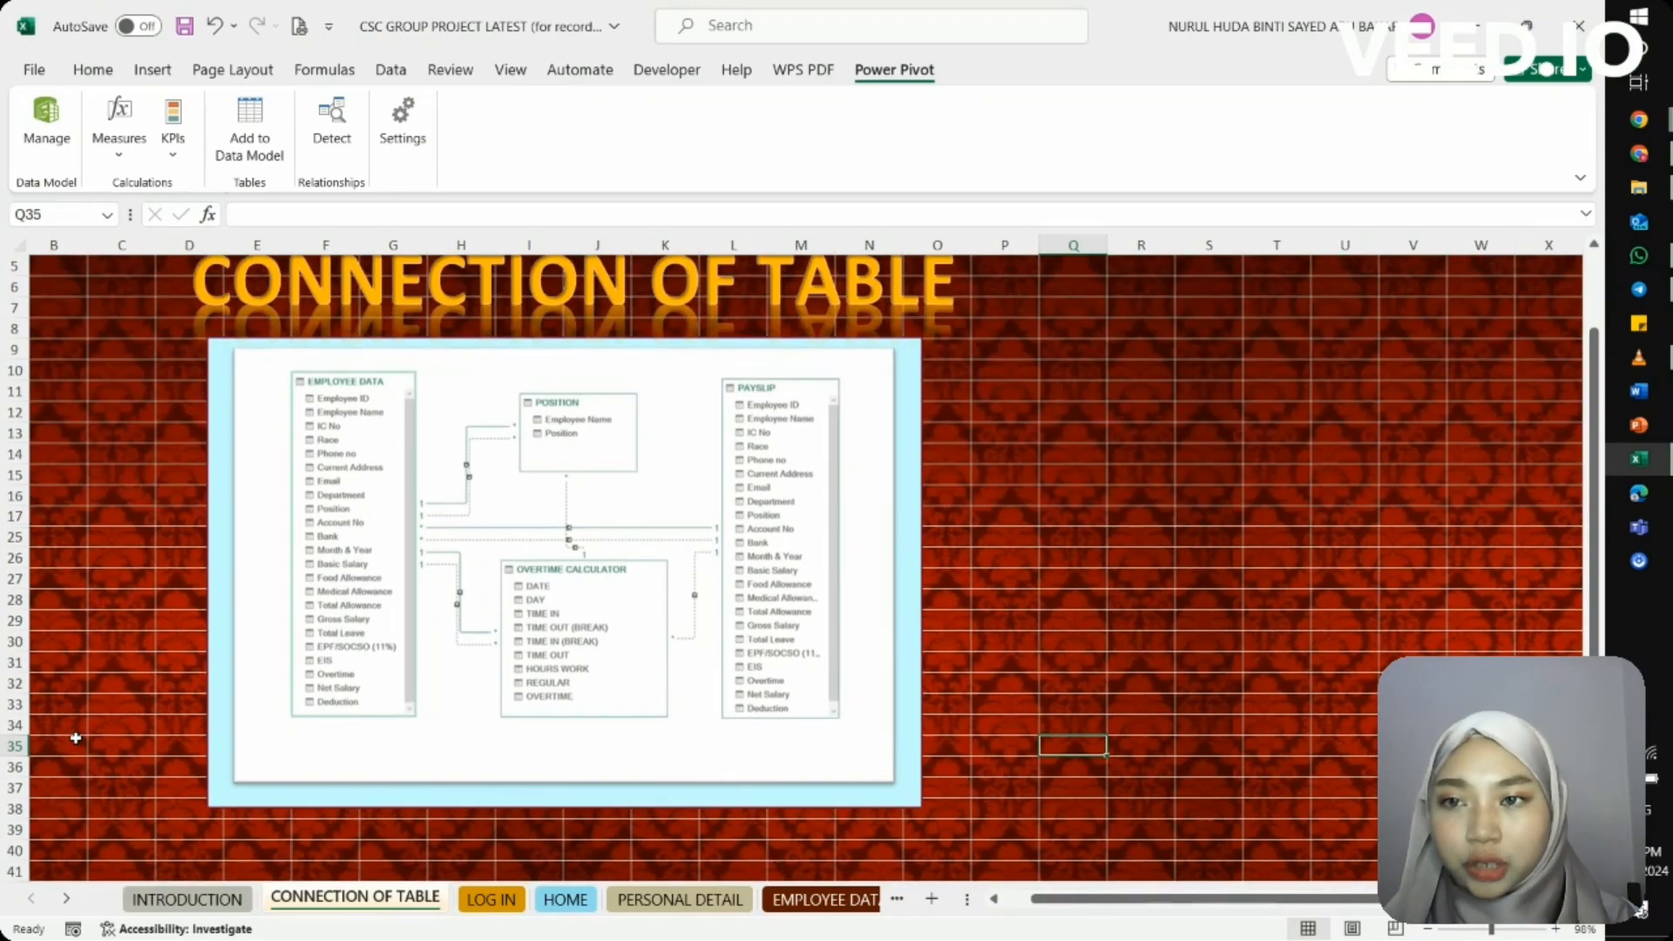
pyautogui.scroll(-2, 50, 495)
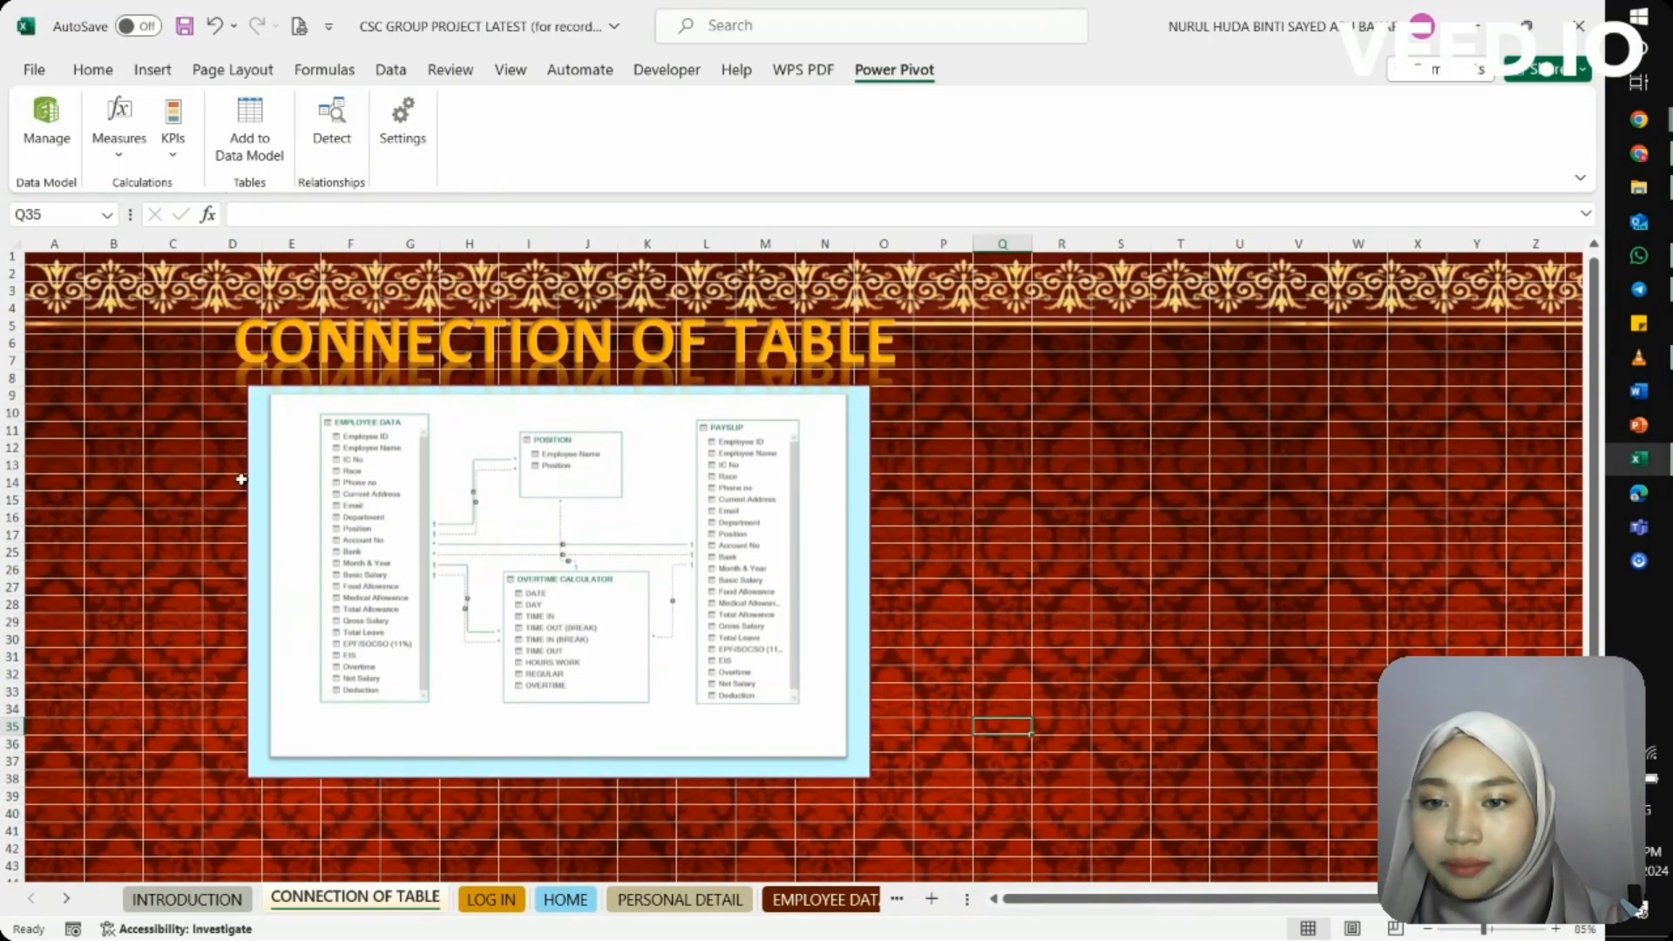
pyautogui.scroll(1, 180, 499)
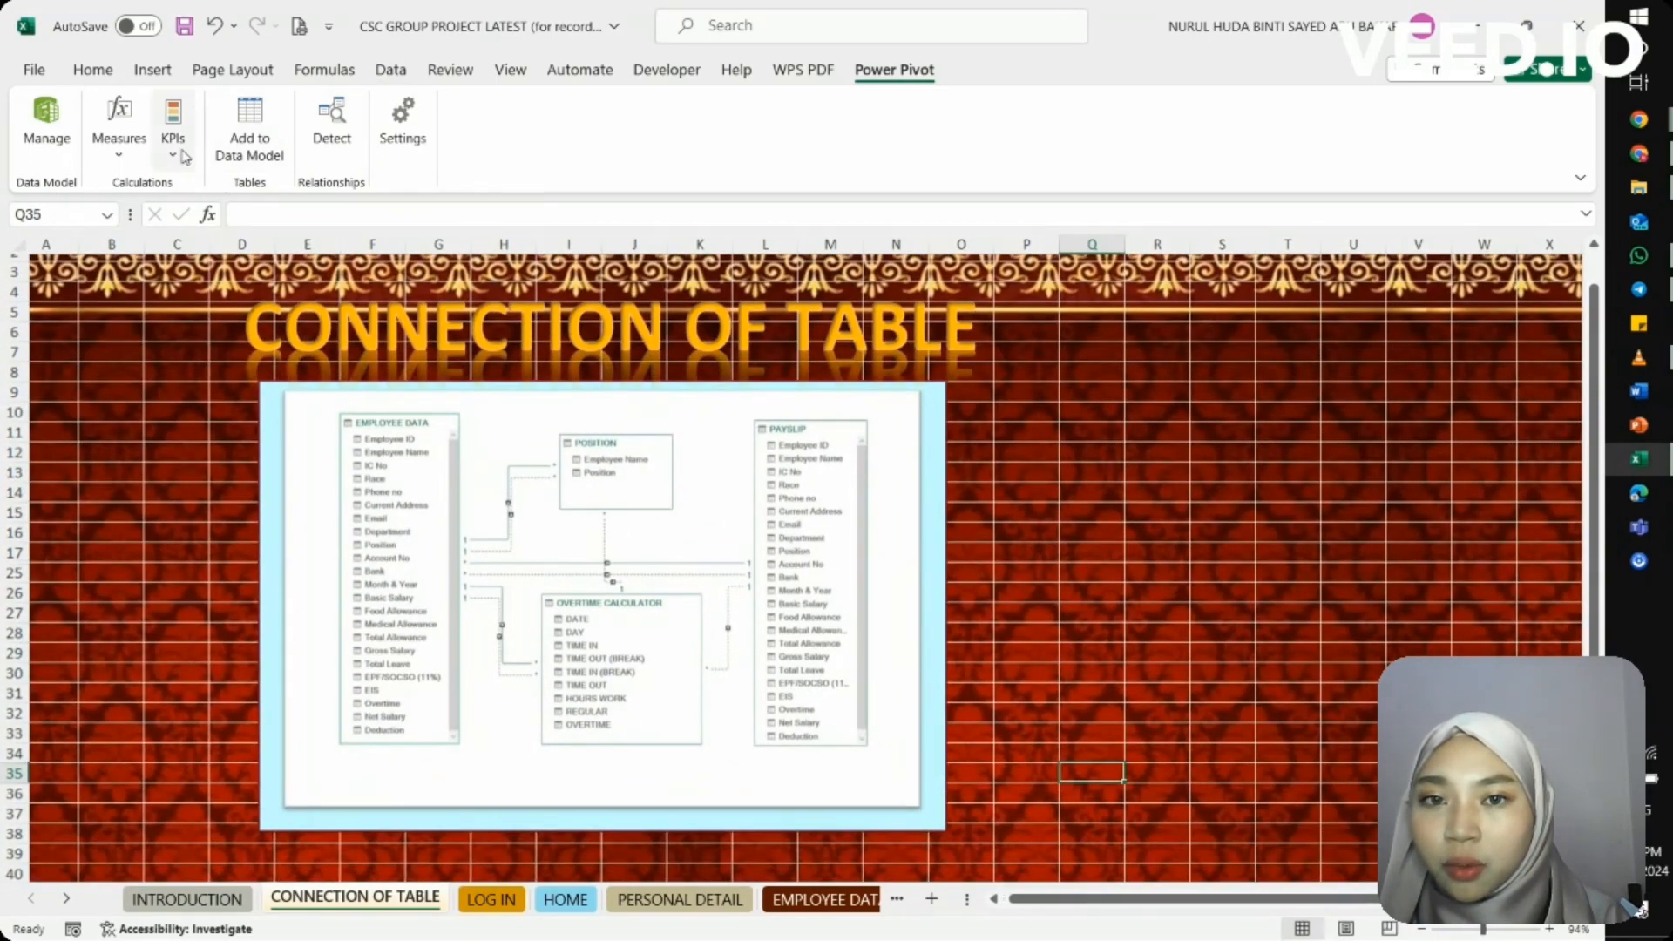
pyautogui.click(405, 75)
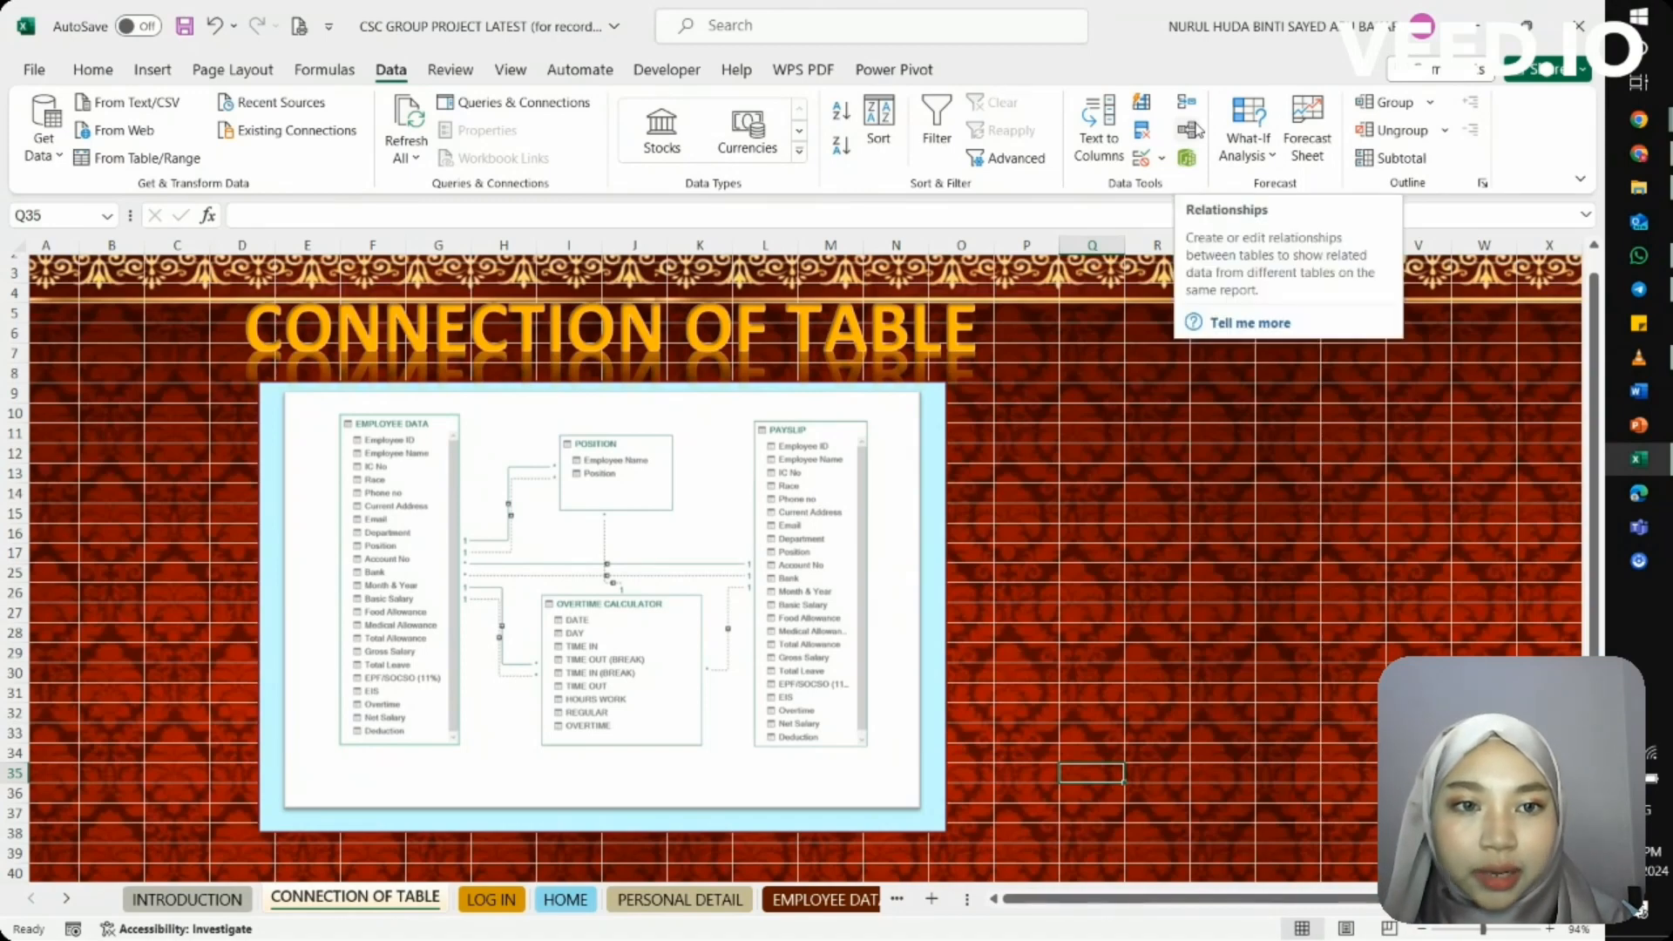
pyautogui.click(1190, 129)
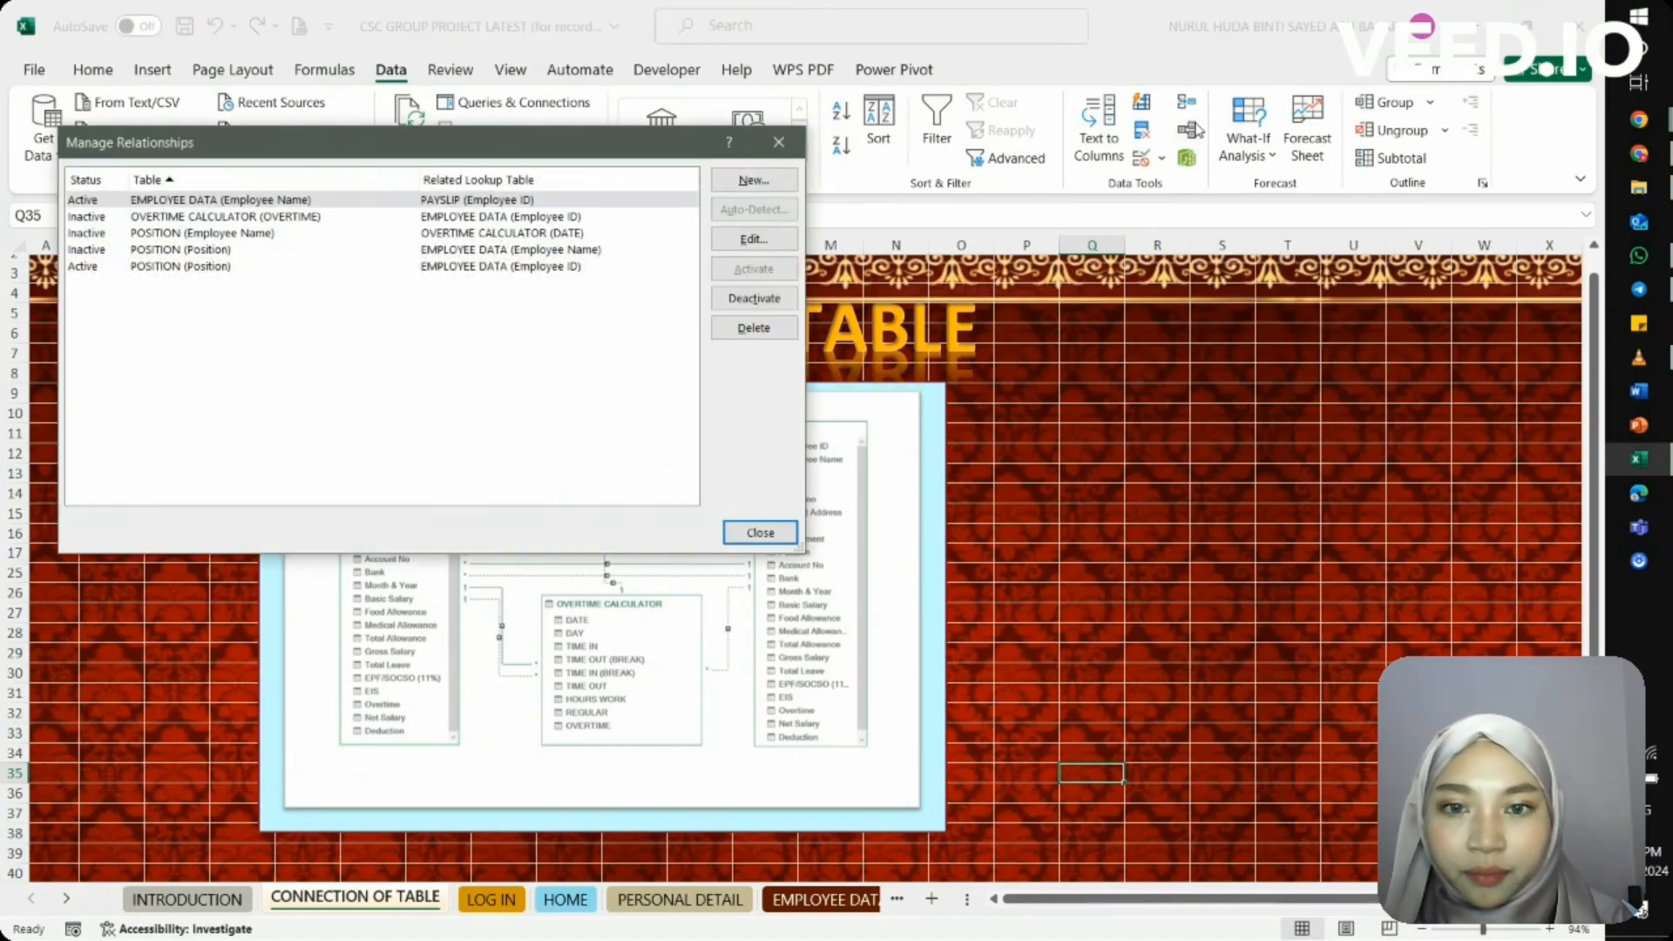
pyautogui.click(747, 180)
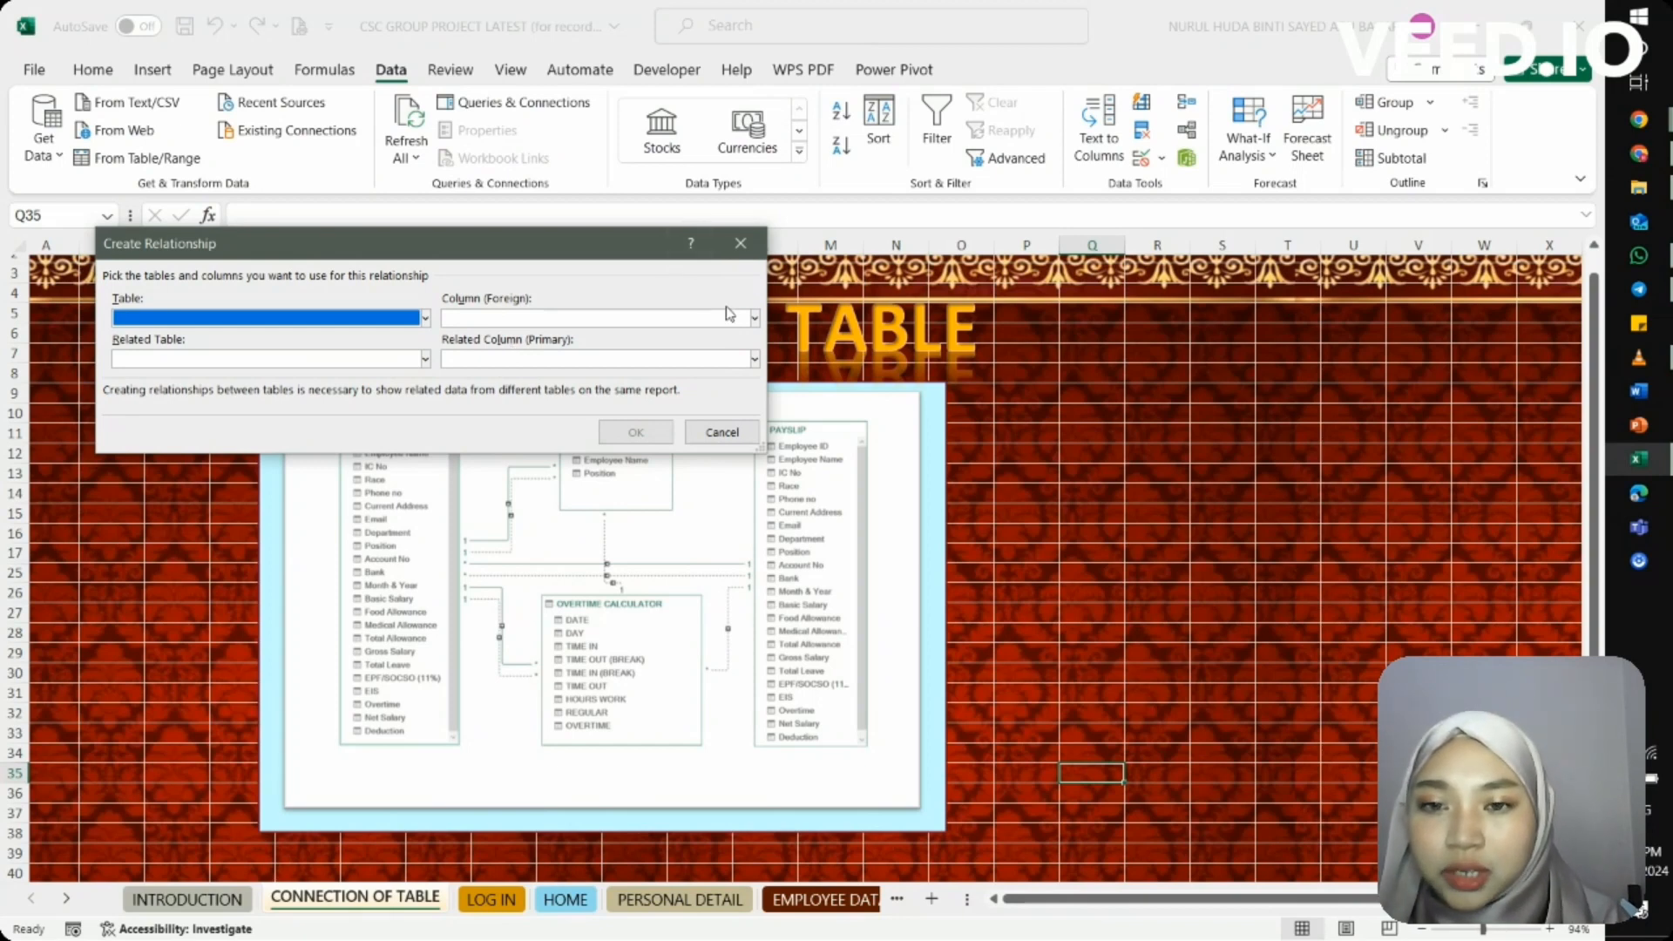
pyautogui.click(755, 360)
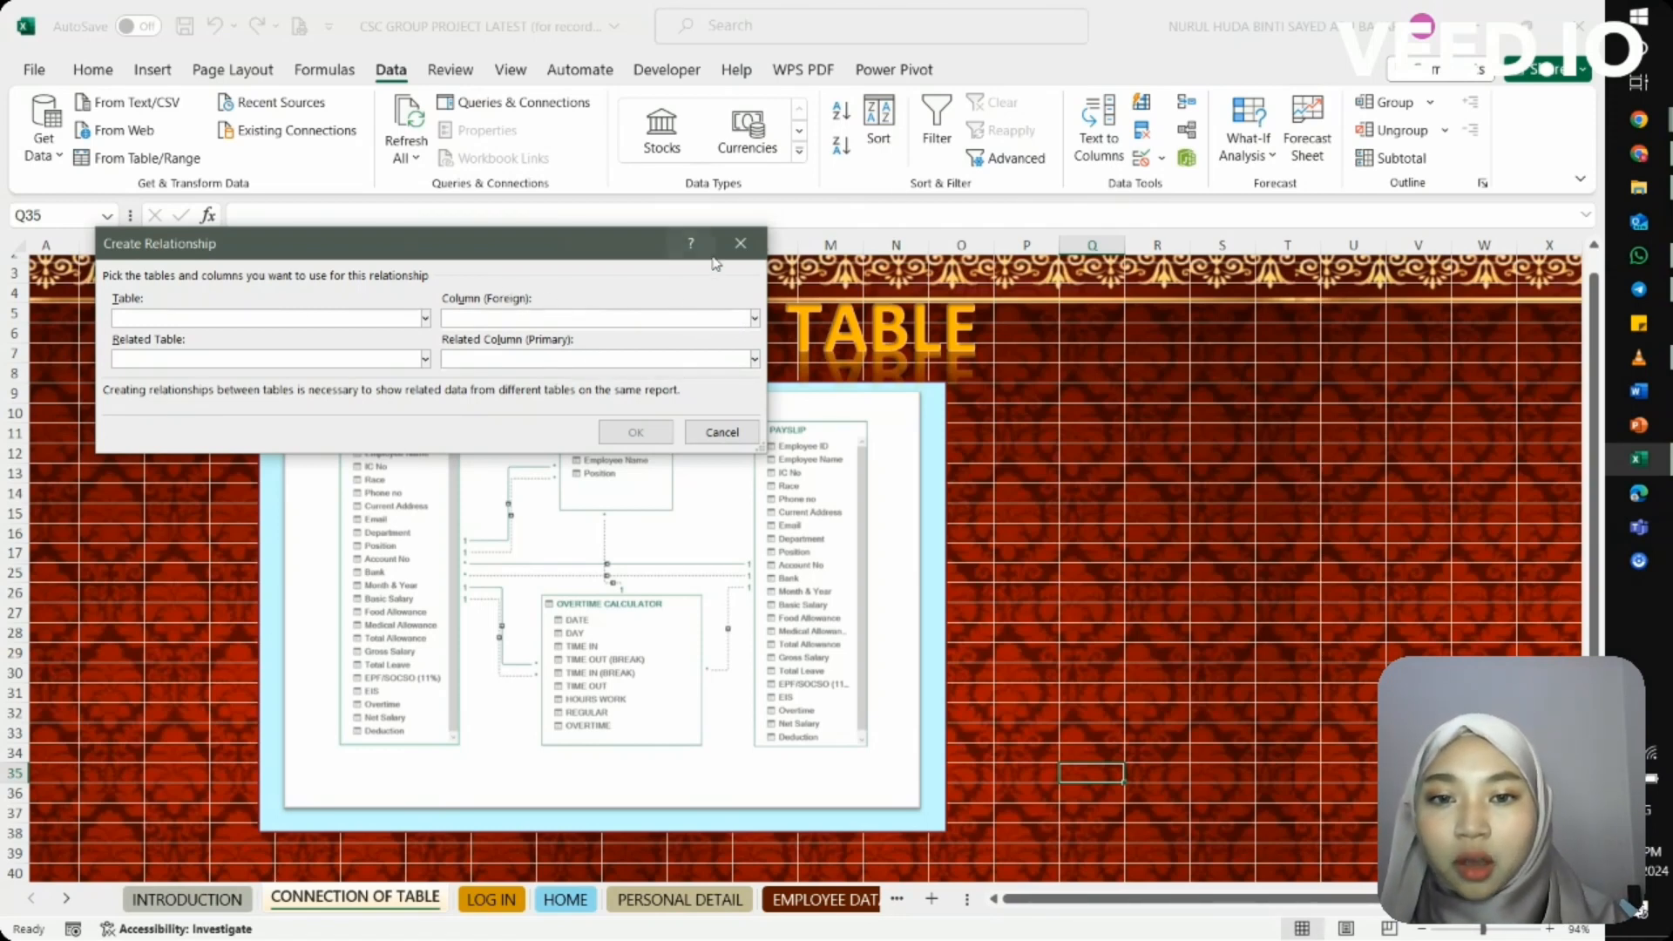
pyautogui.click(744, 251)
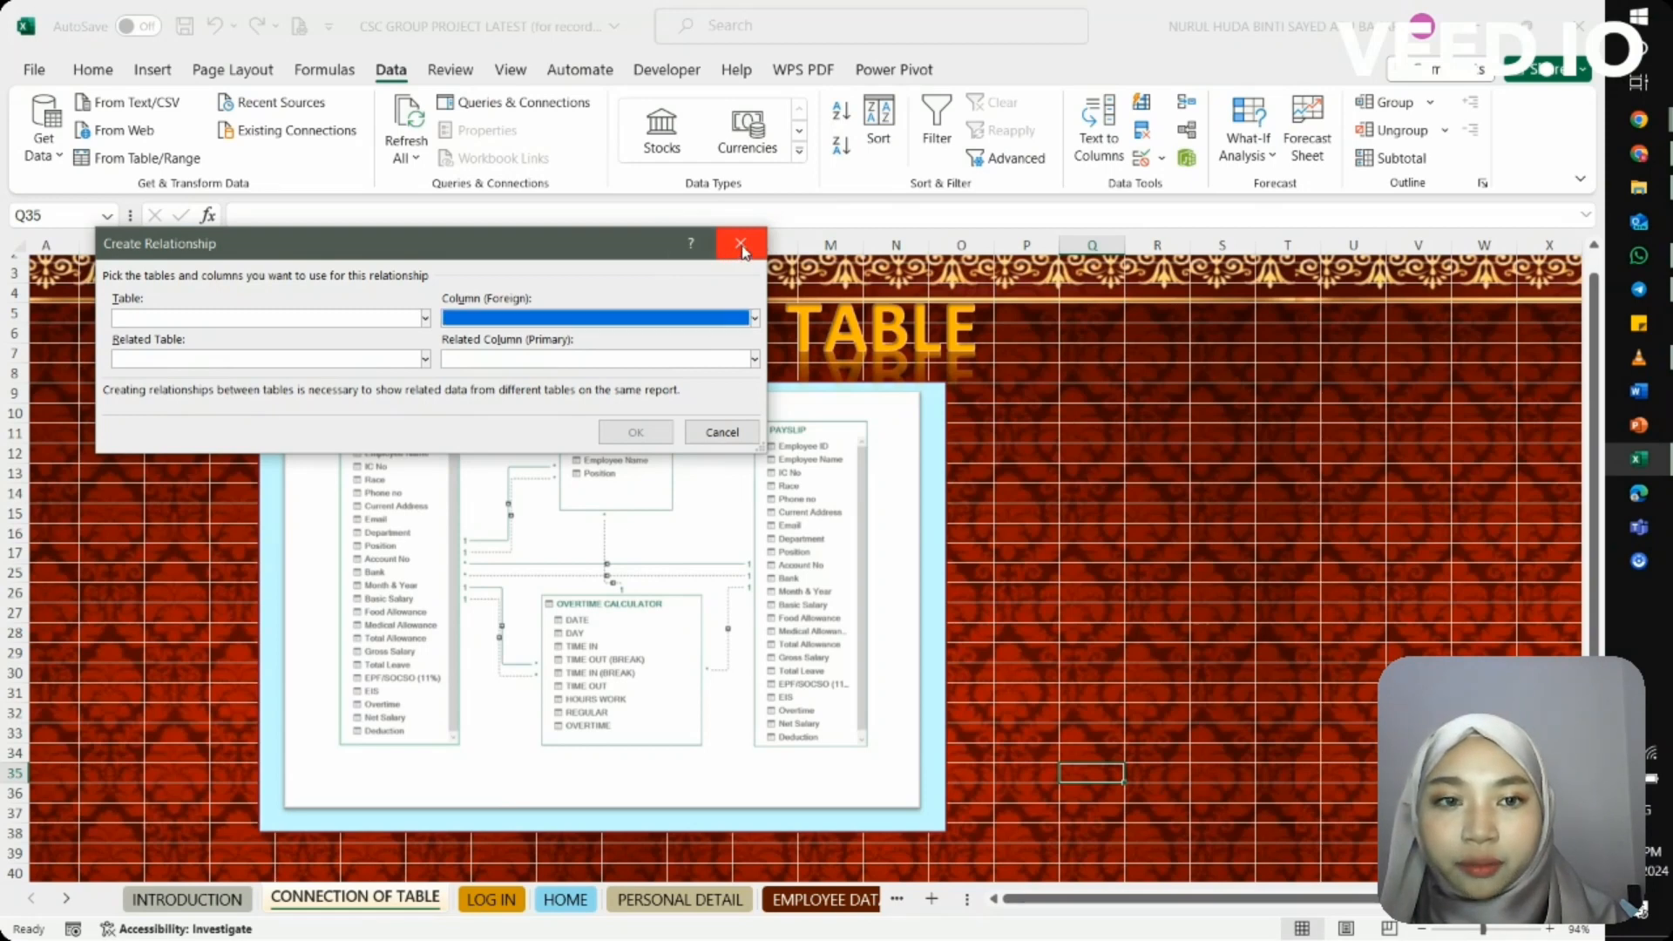
pyautogui.click(742, 249)
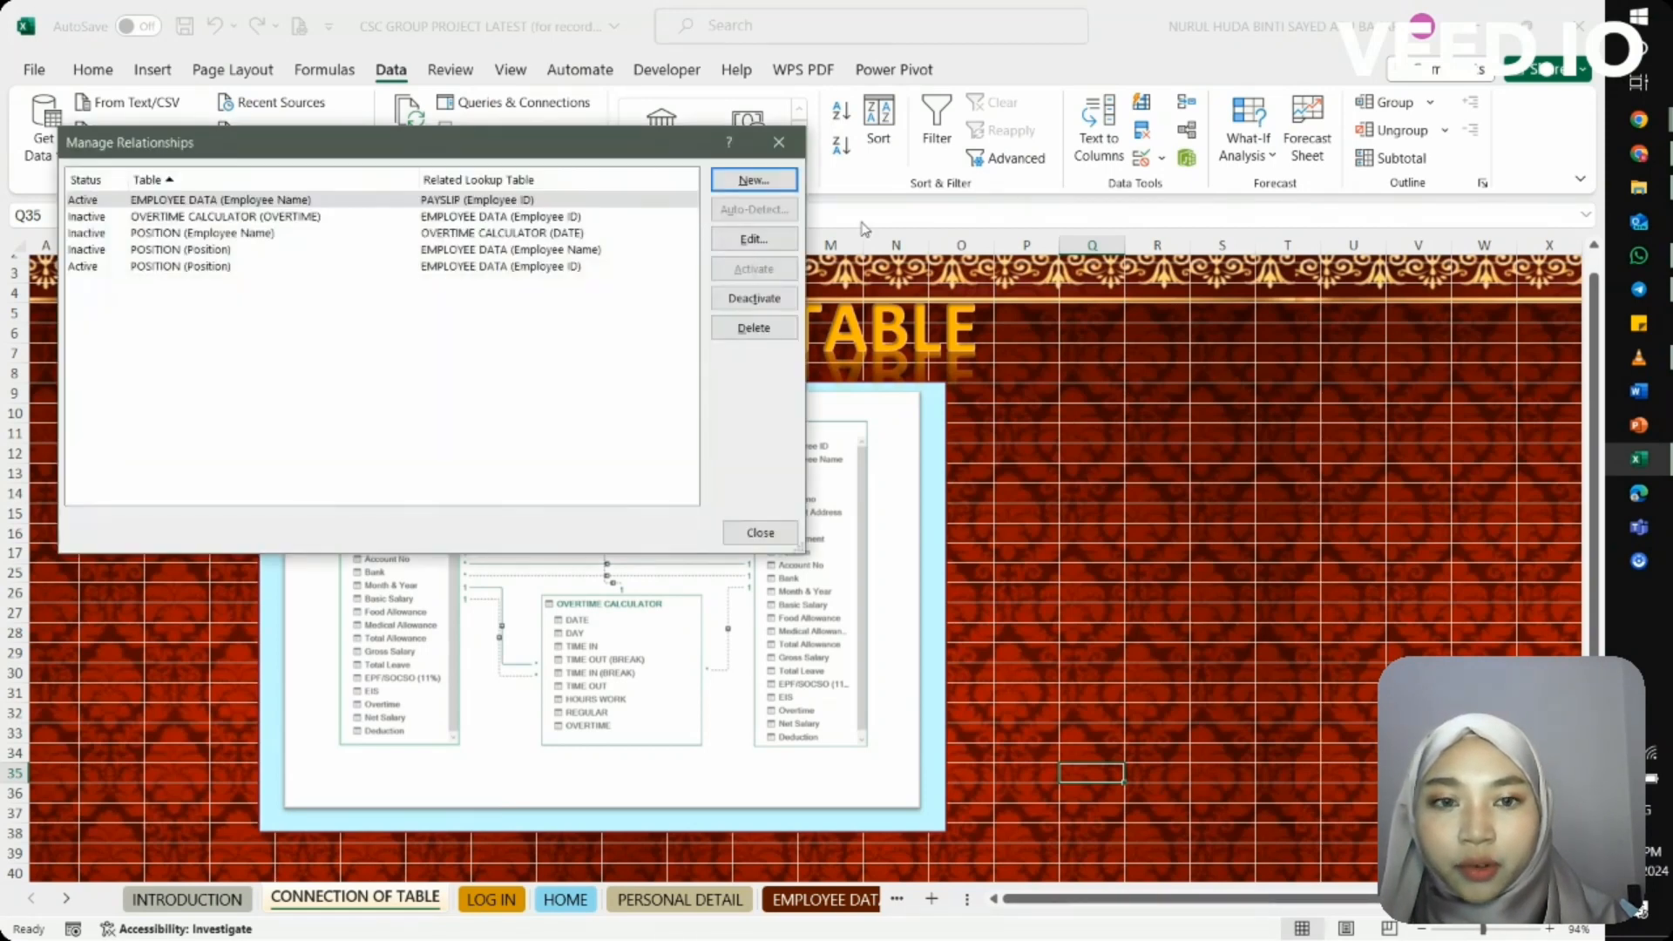
# Review the tables and columns linked in the EMPLOYEE DATA to PAYSLIP relationship, leaving its settings as they are
pyautogui.doubleClick(642, 202)
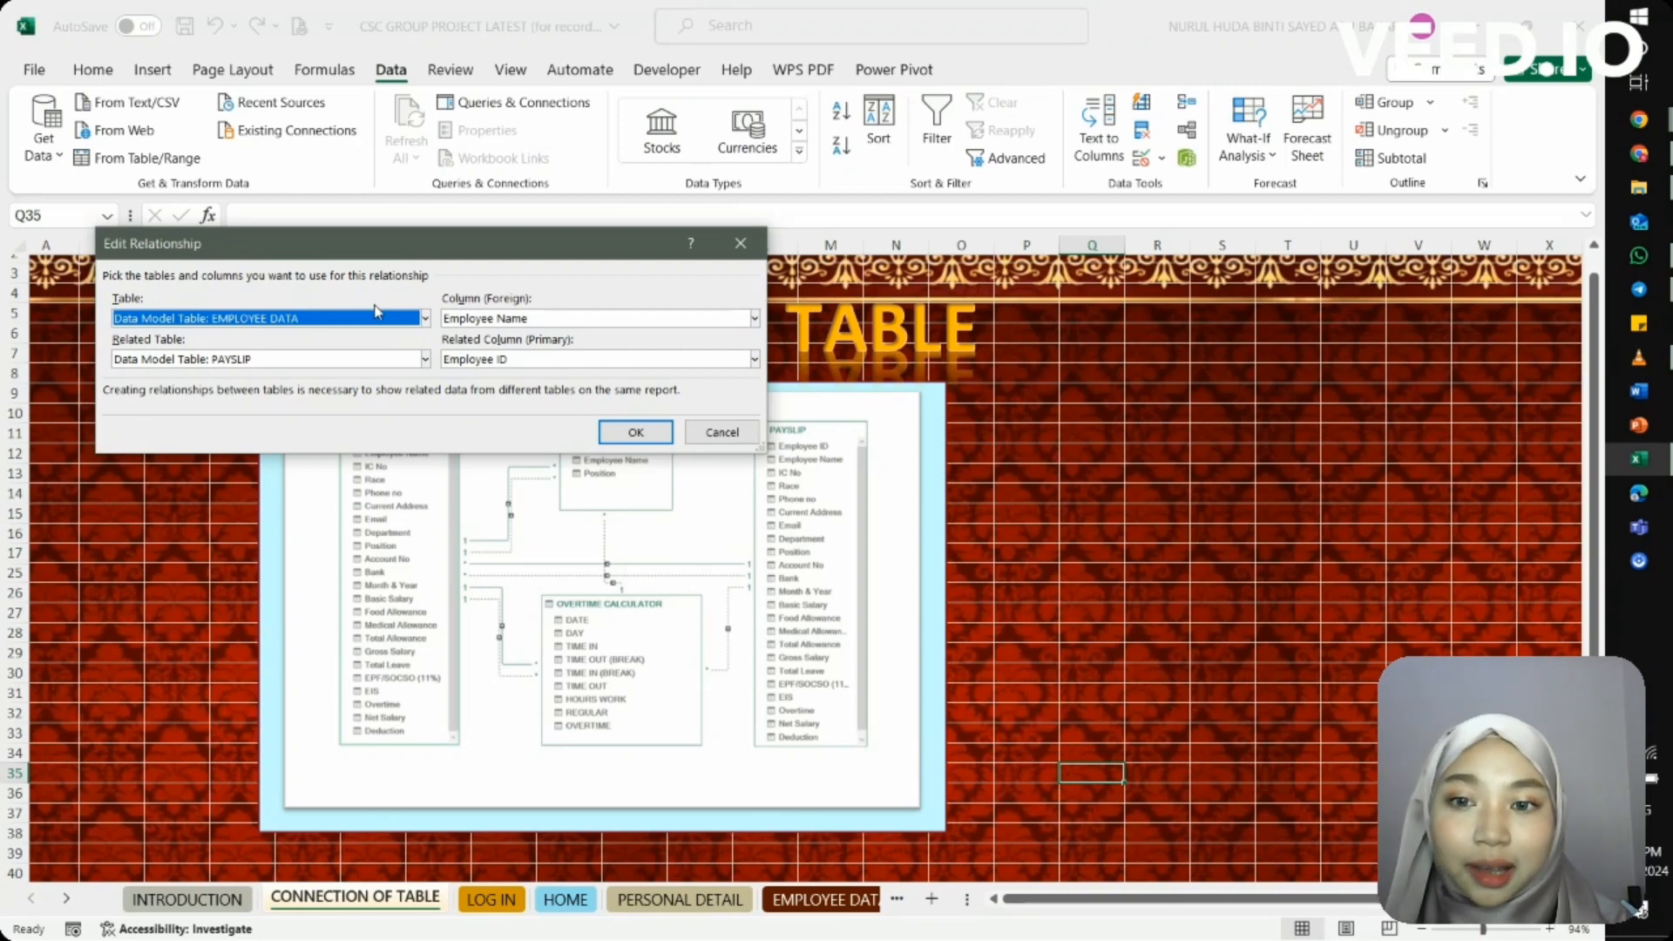
pyautogui.click(649, 430)
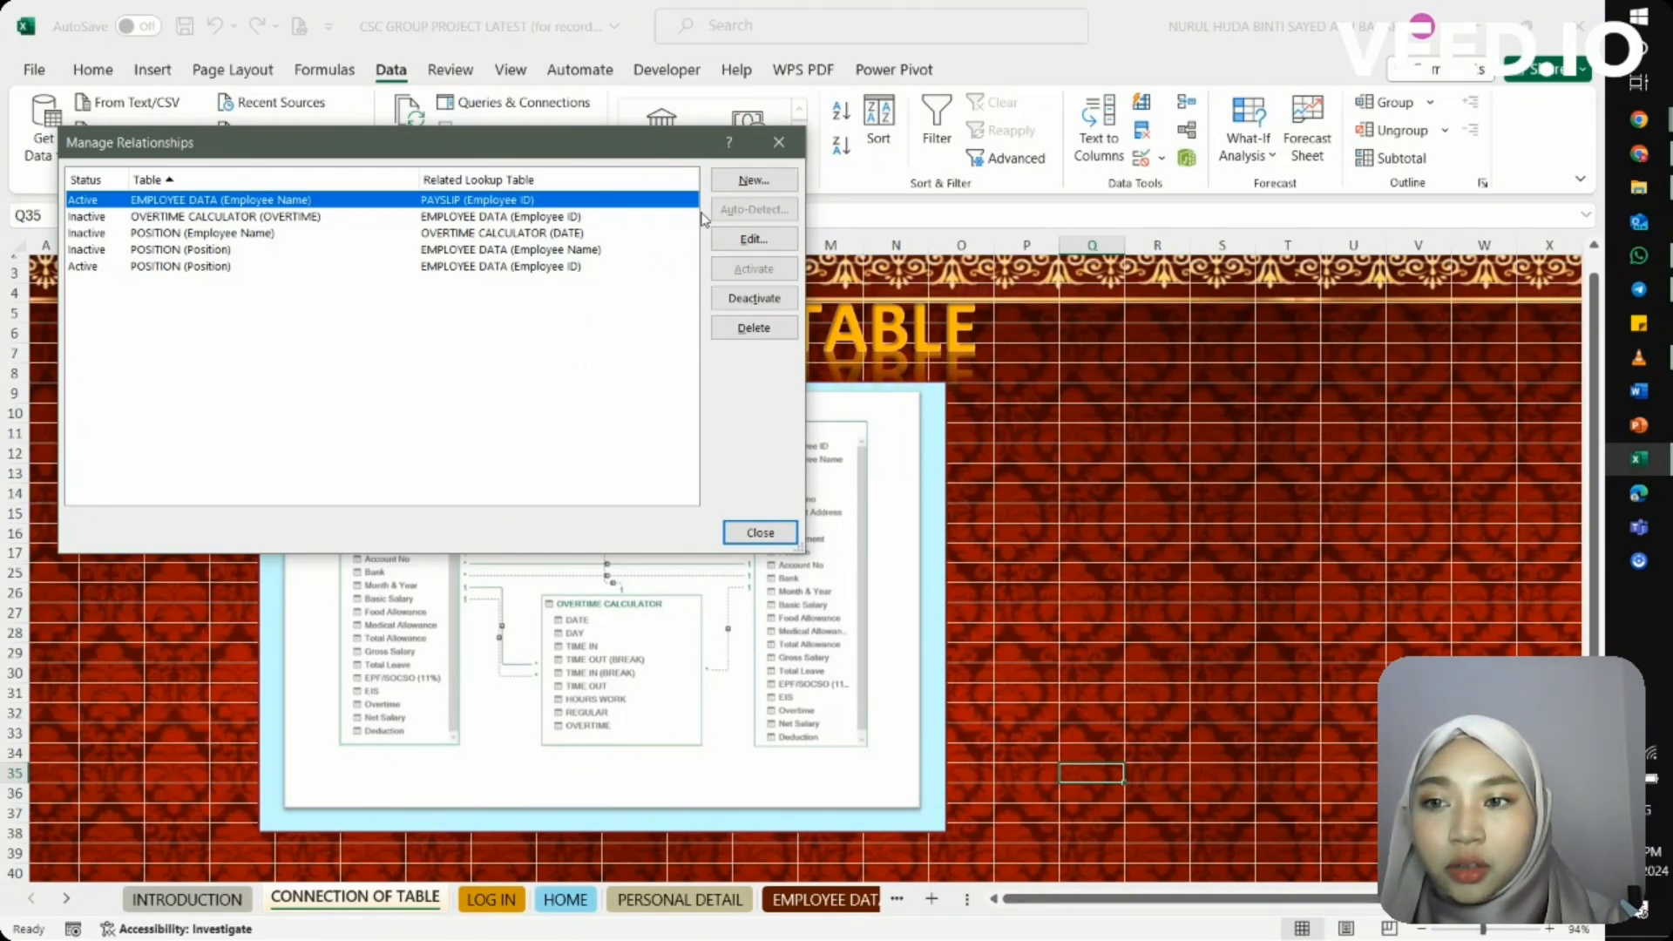
pyautogui.click(803, 142)
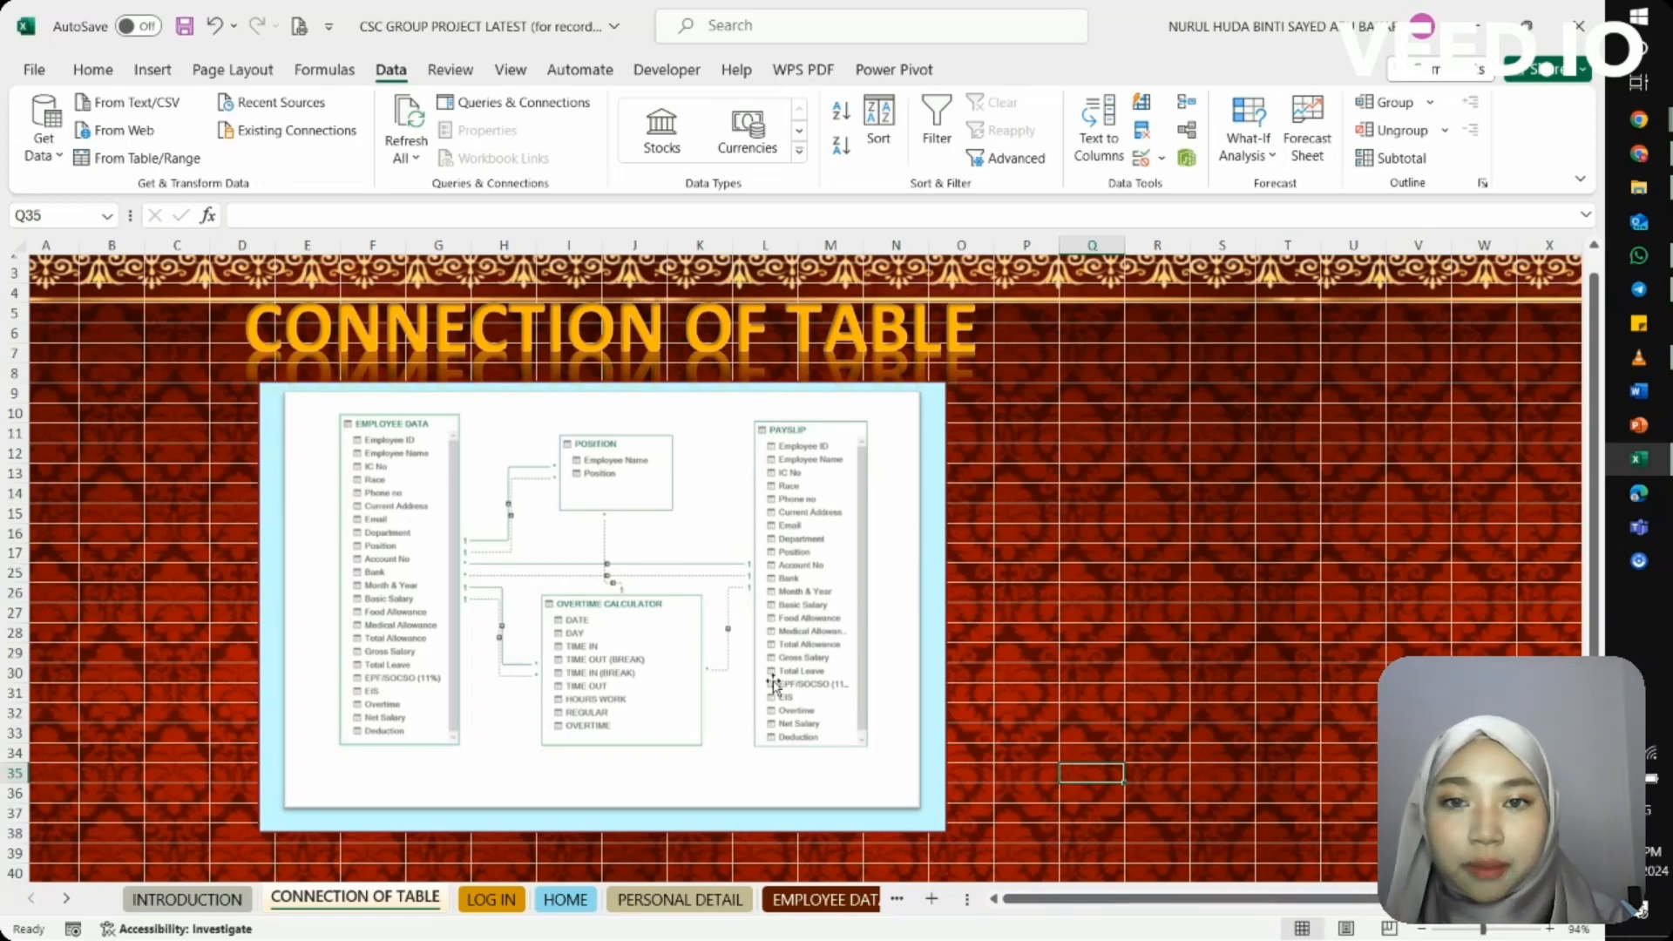
# Open the Power Pivot data model and examine its table relationships in Diagram View
pyautogui.click(897, 69)
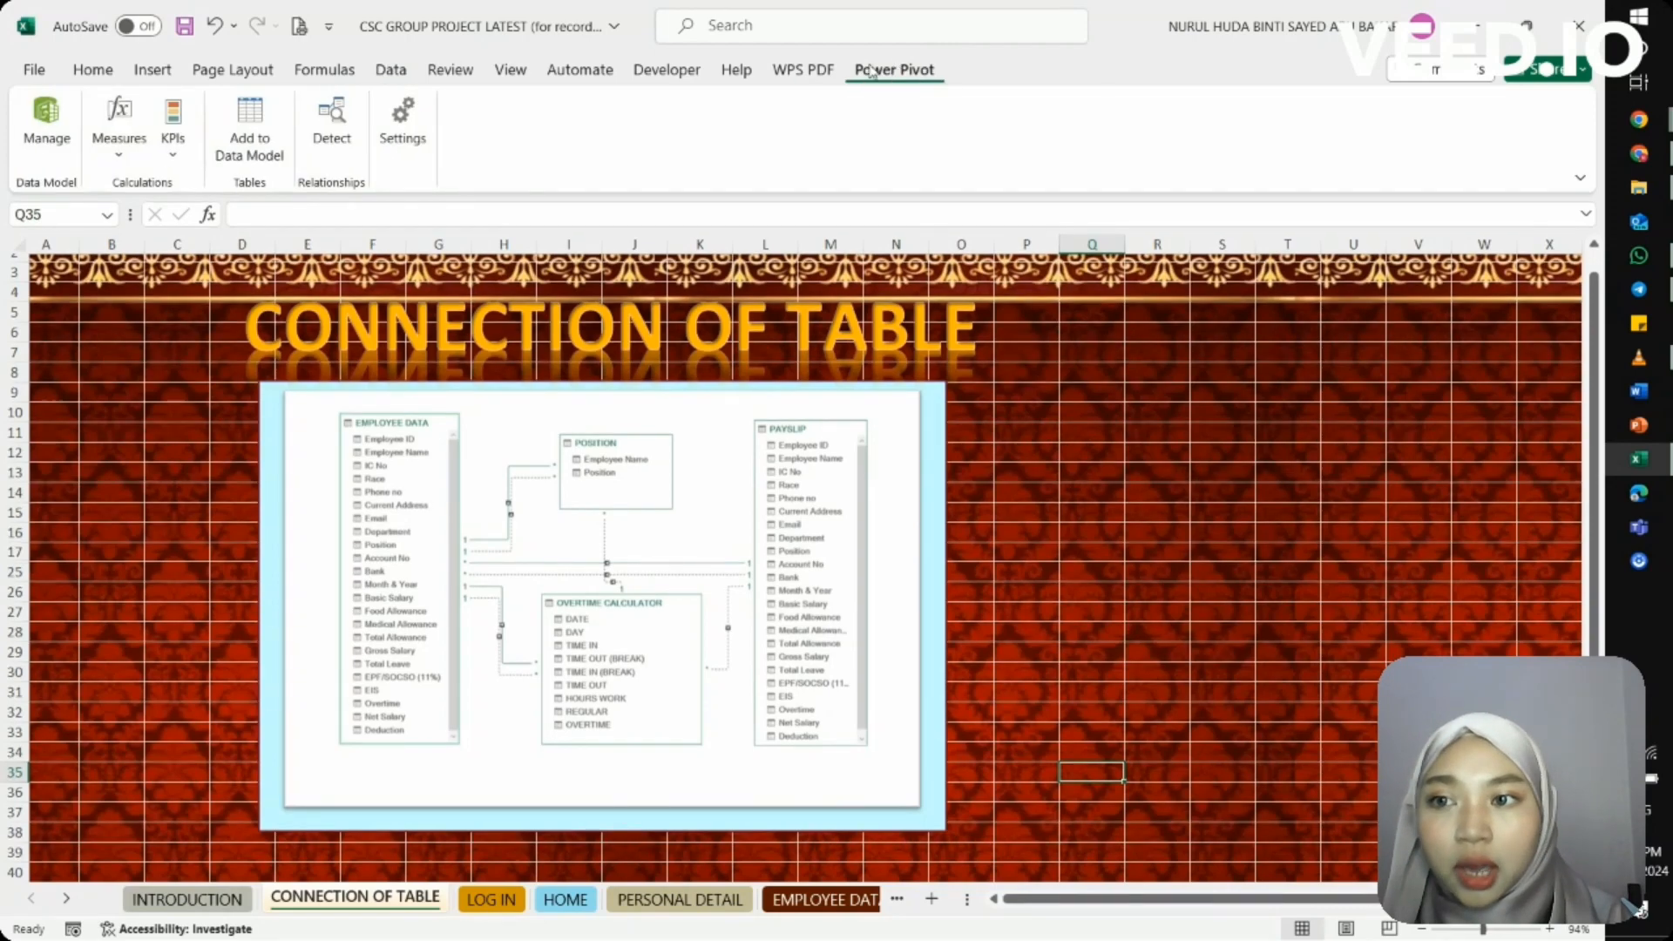
pyautogui.click(48, 122)
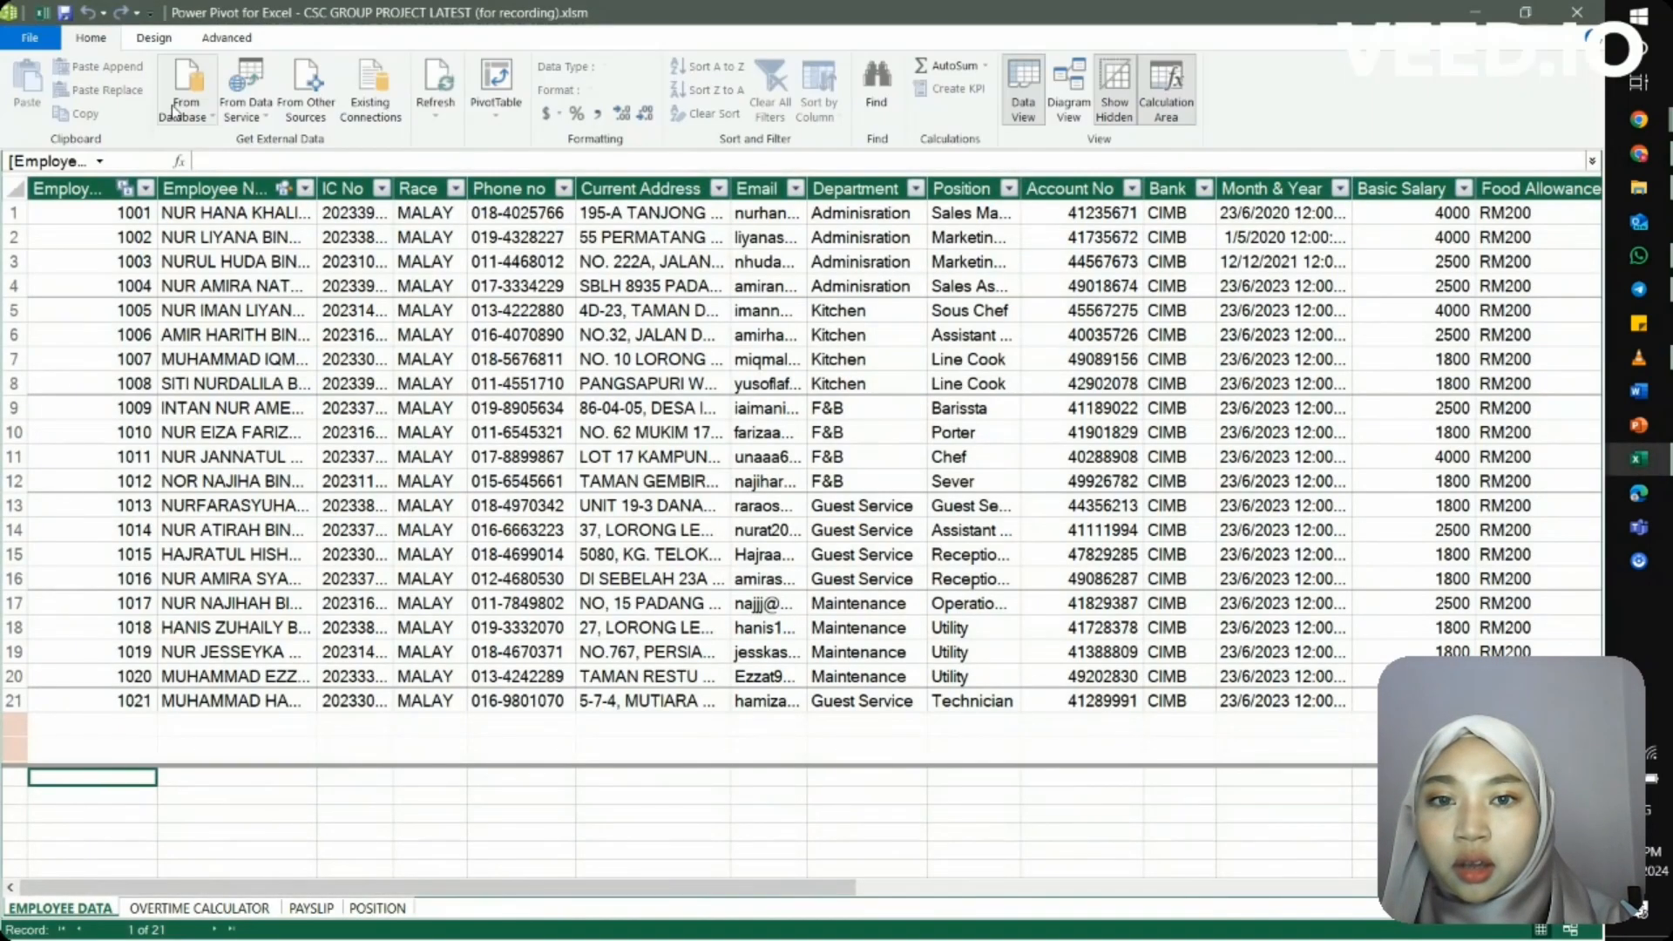
pyautogui.click(1086, 110)
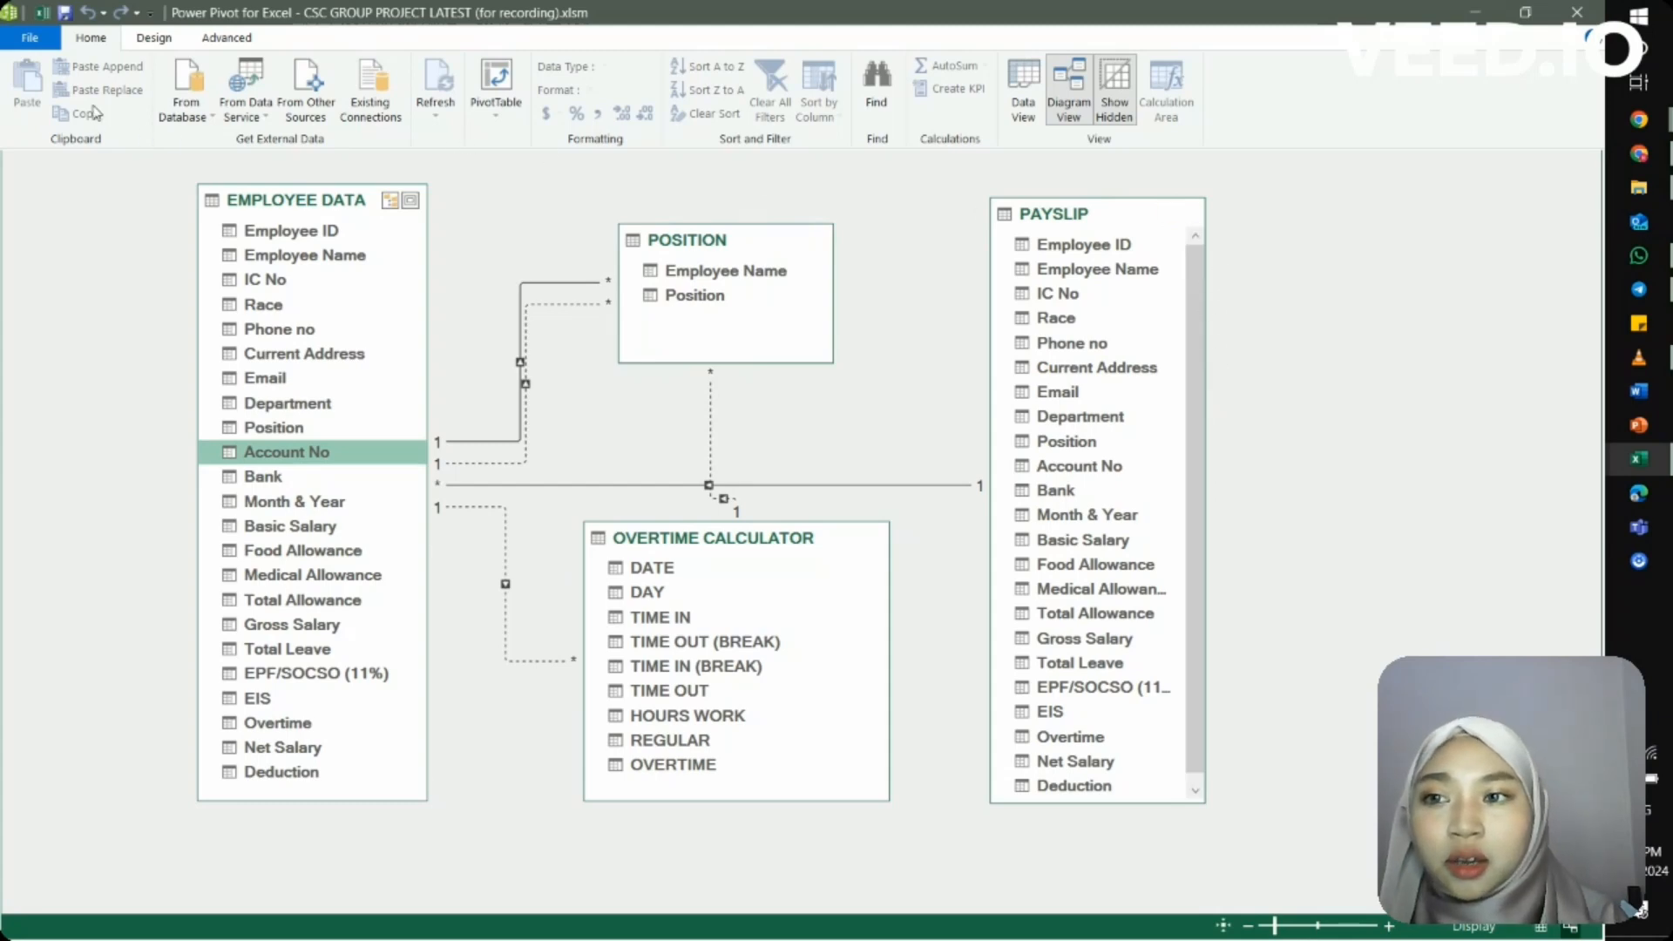
pyautogui.click(30, 37)
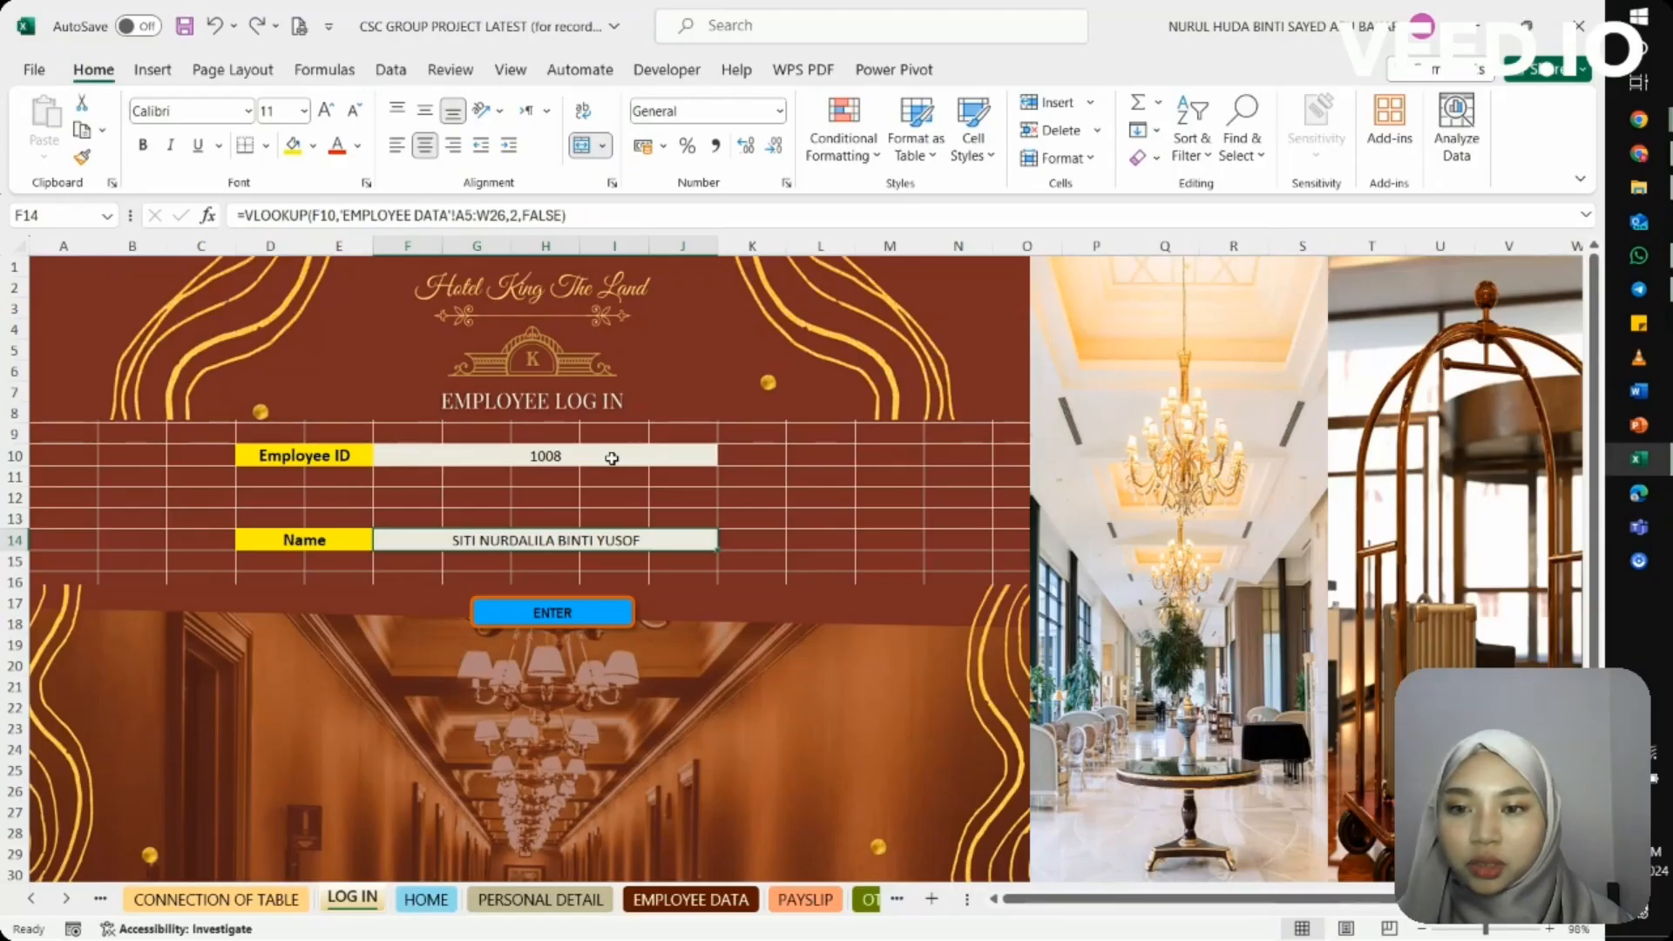
# Replace the Employee ID on the LOG IN sheet with another employee's ID to test the name lookup
pyautogui.click(612, 459)
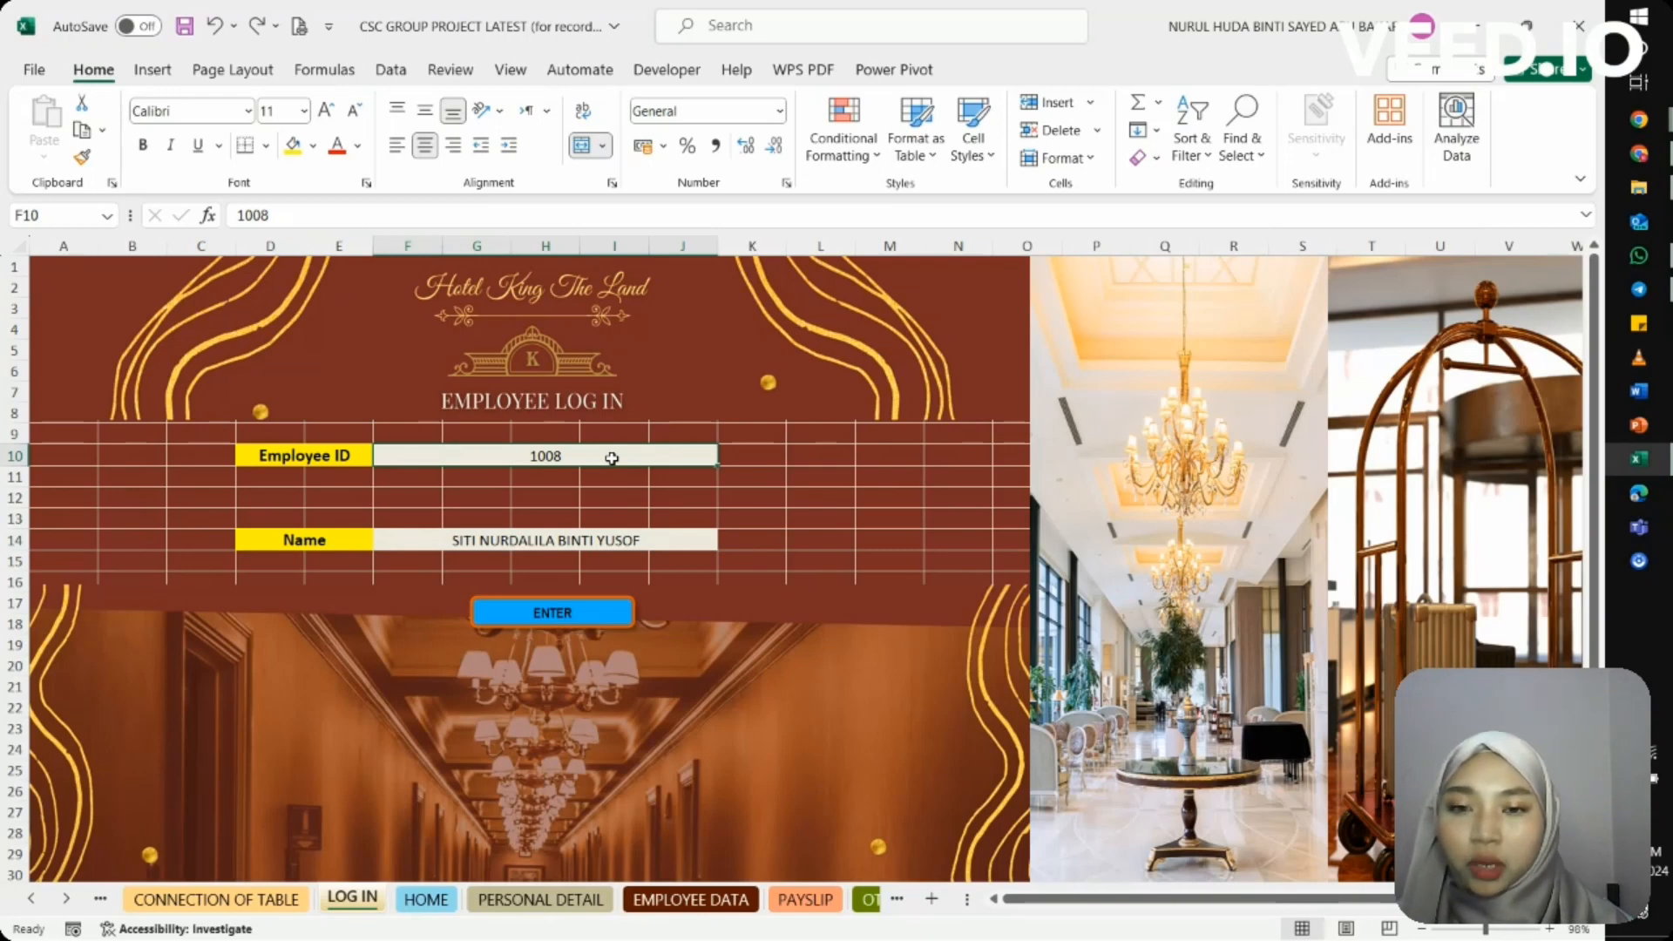
pyautogui.doubleClick(611, 458)
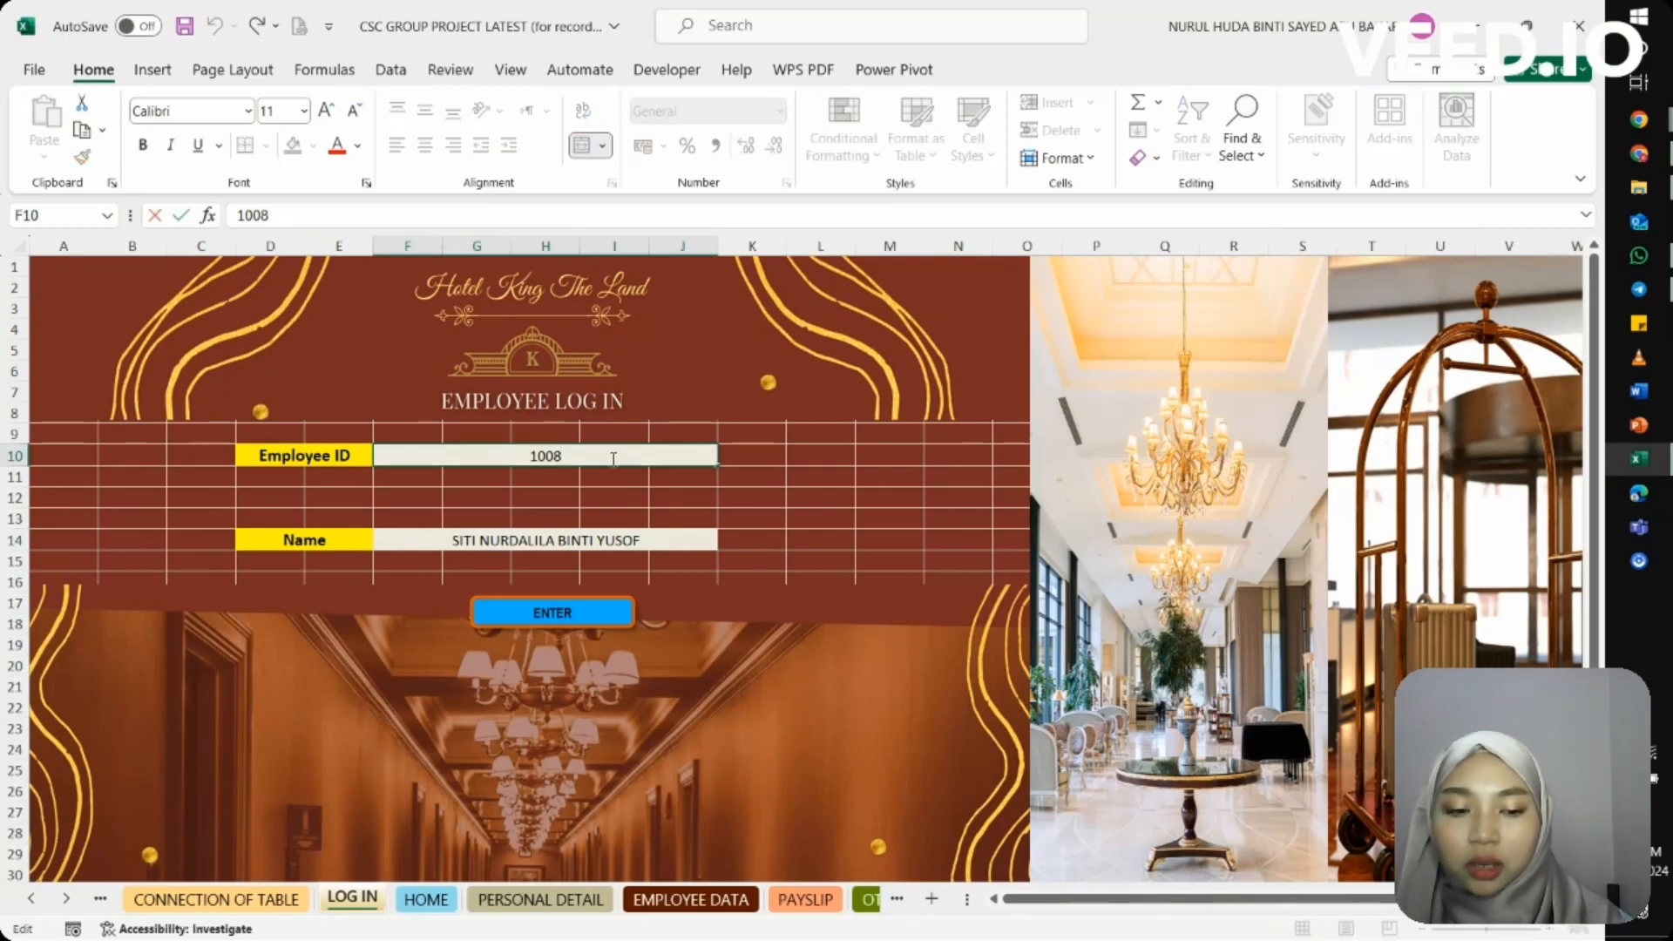
pyautogui.press('BackSpace')
pyautogui.press('BackSpace')
pyautogui.press('BackSpace')
pyautogui.press('BackSpace')
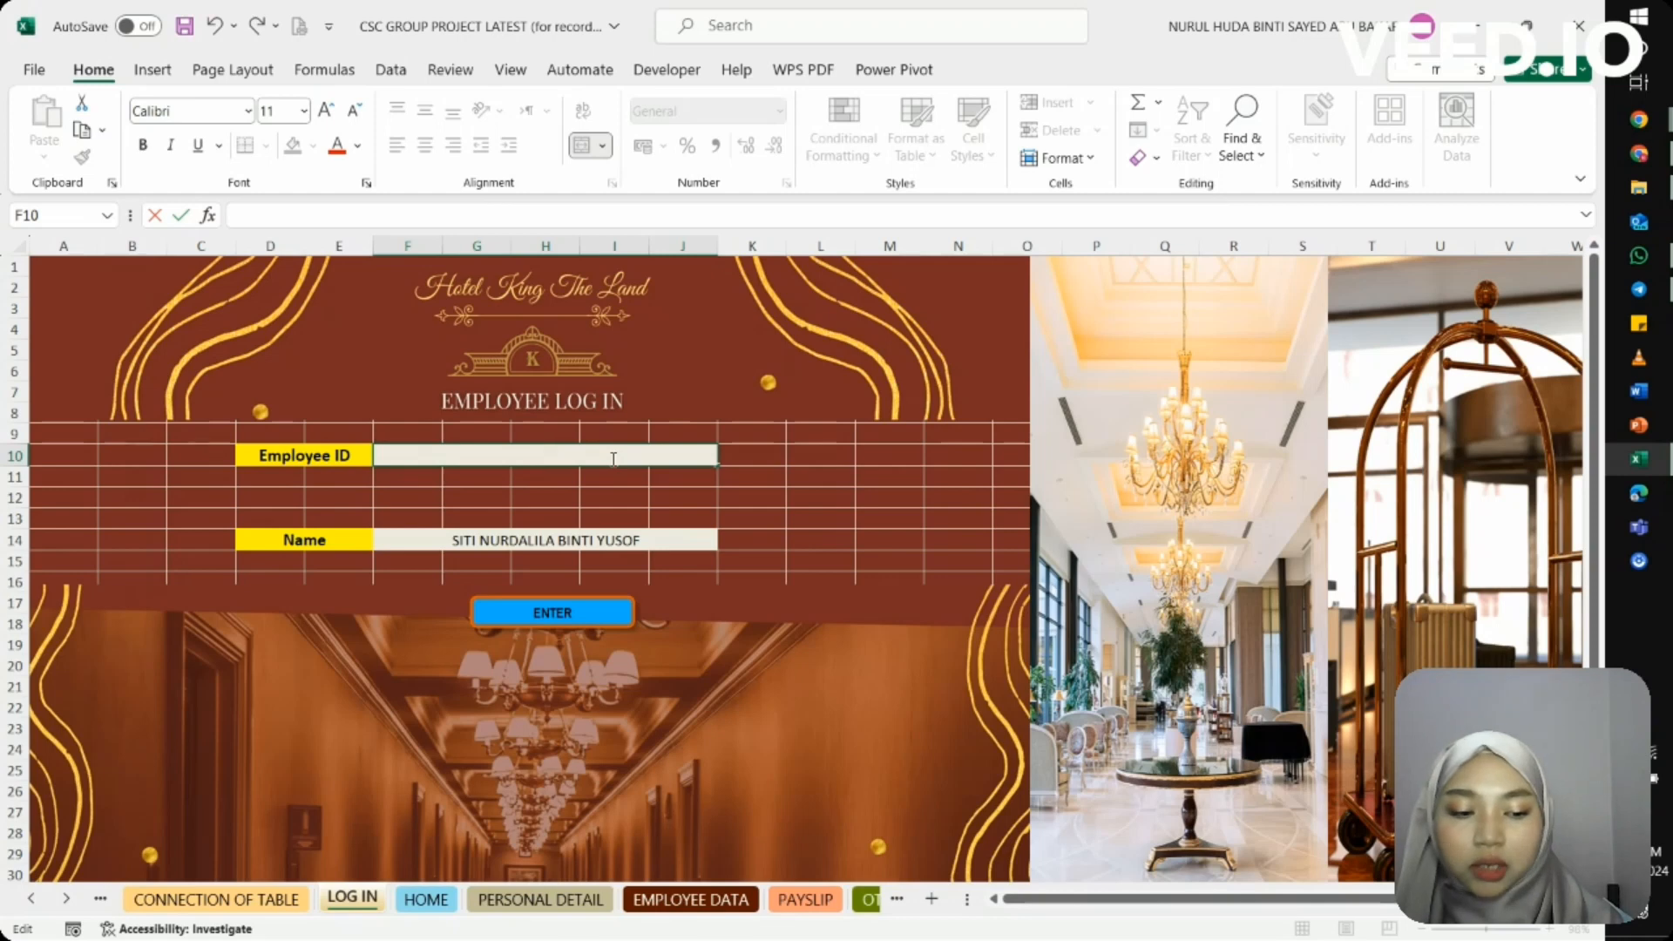
pyautogui.write('1')
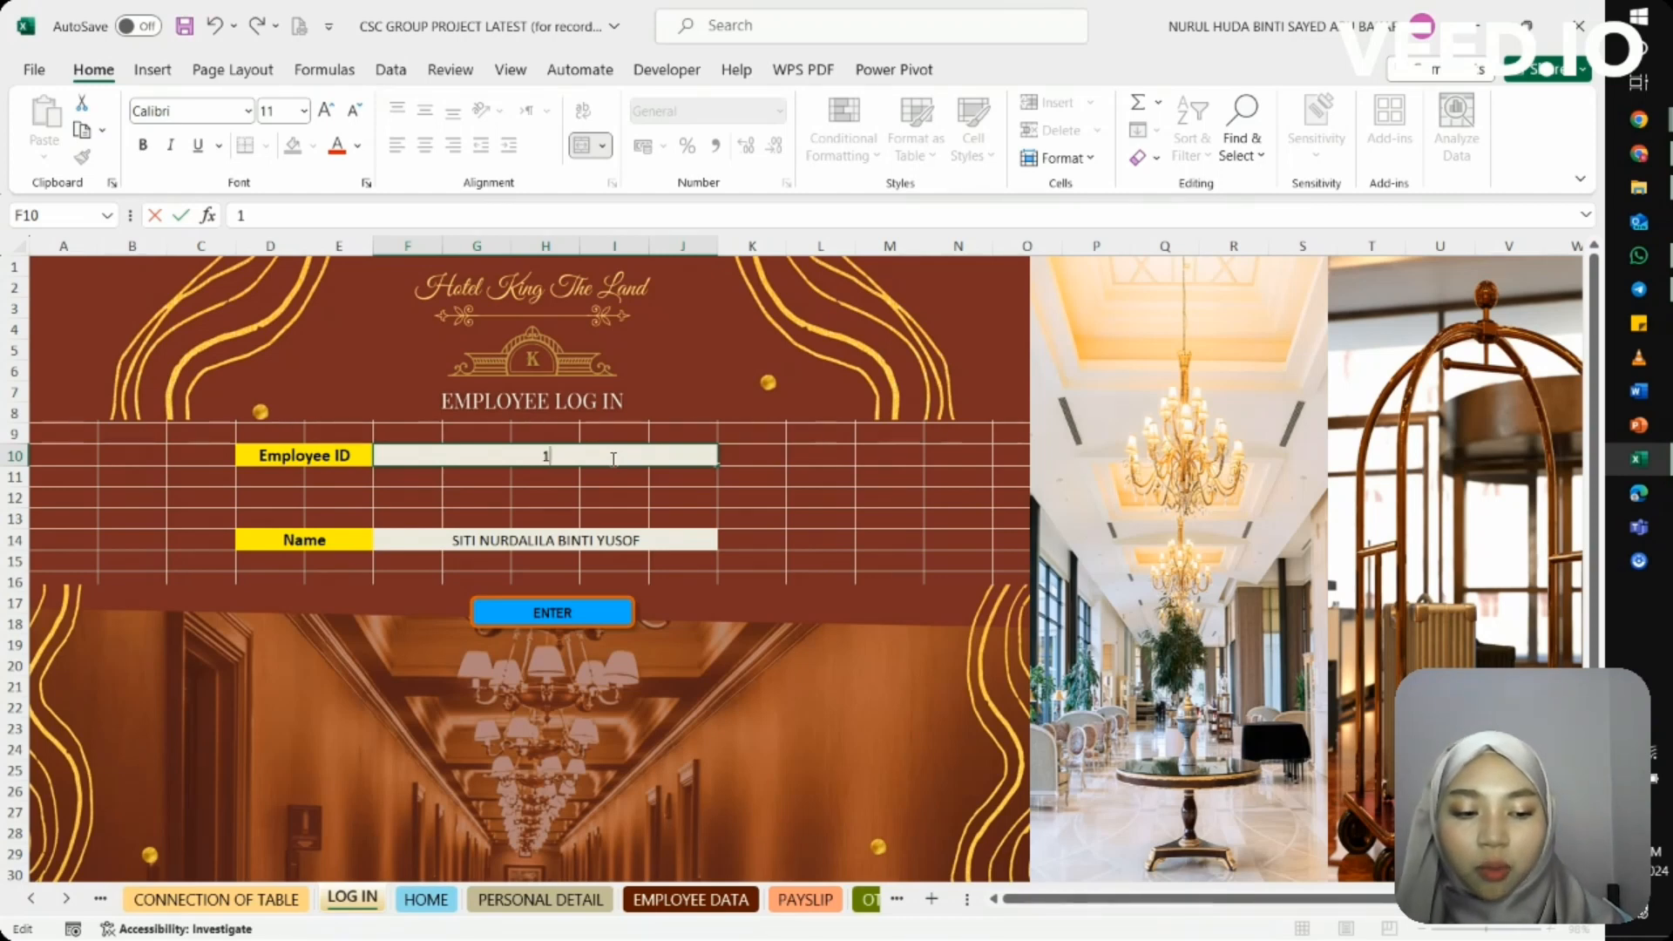
pyautogui.write('010')
pyautogui.press('Return')
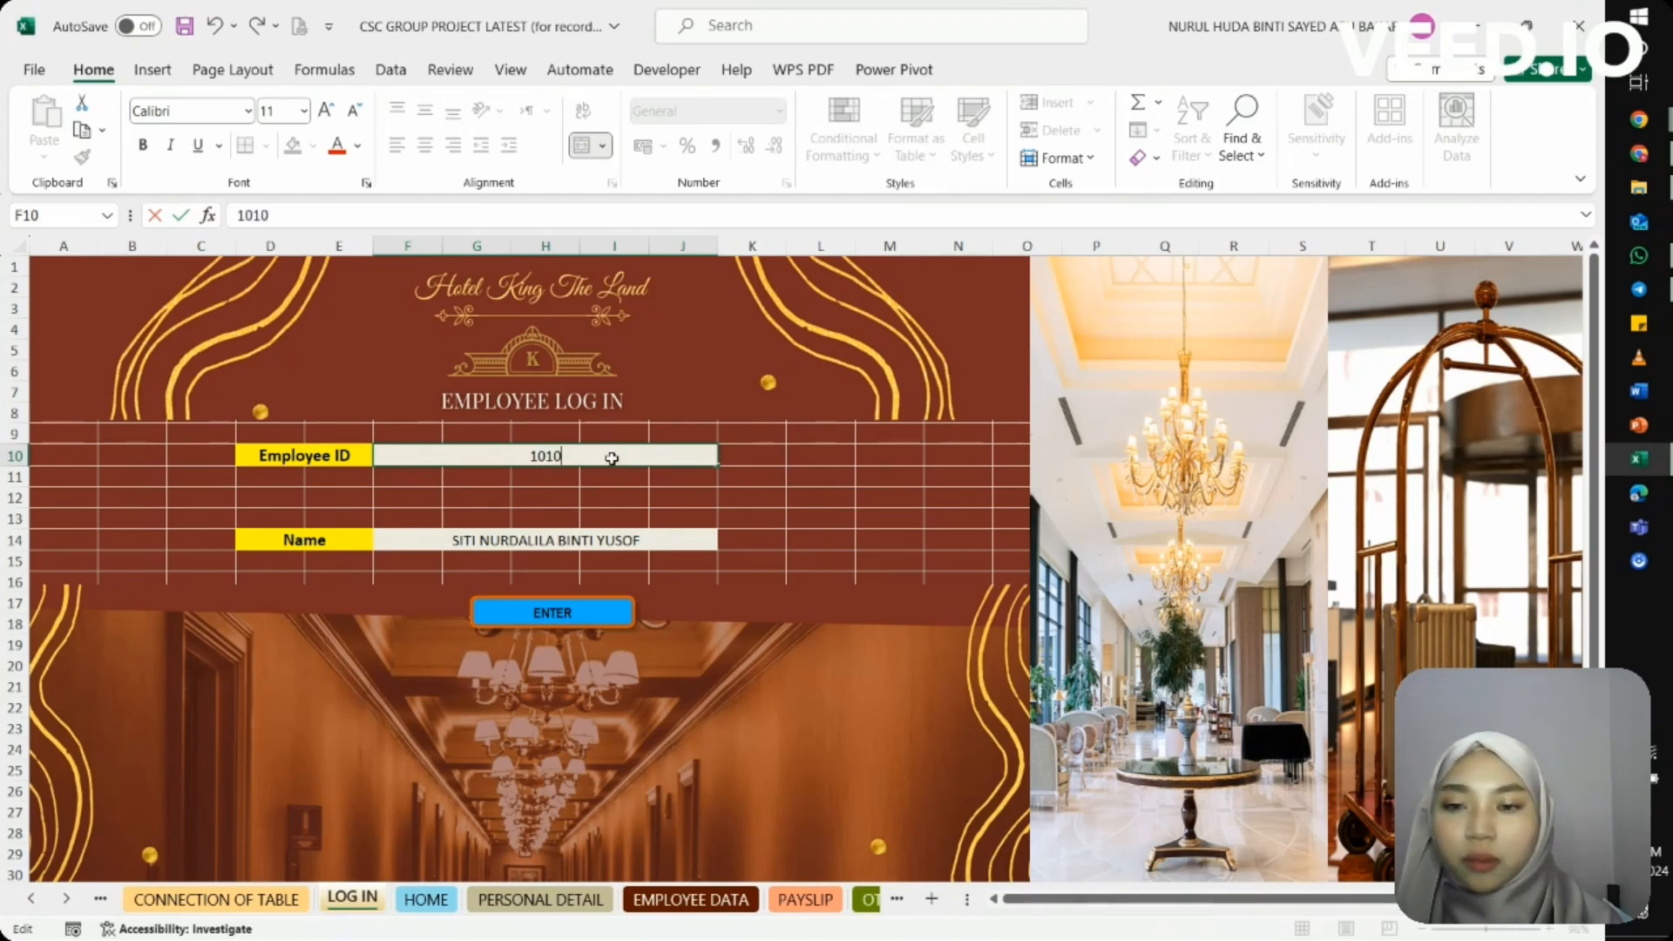
# Change the last two digits of the Employee ID to look up a second employee's name
pyautogui.doubleClick(613, 459)
pyautogui.press('BackSpace')
pyautogui.press('BackSpace')
pyautogui.write('06')
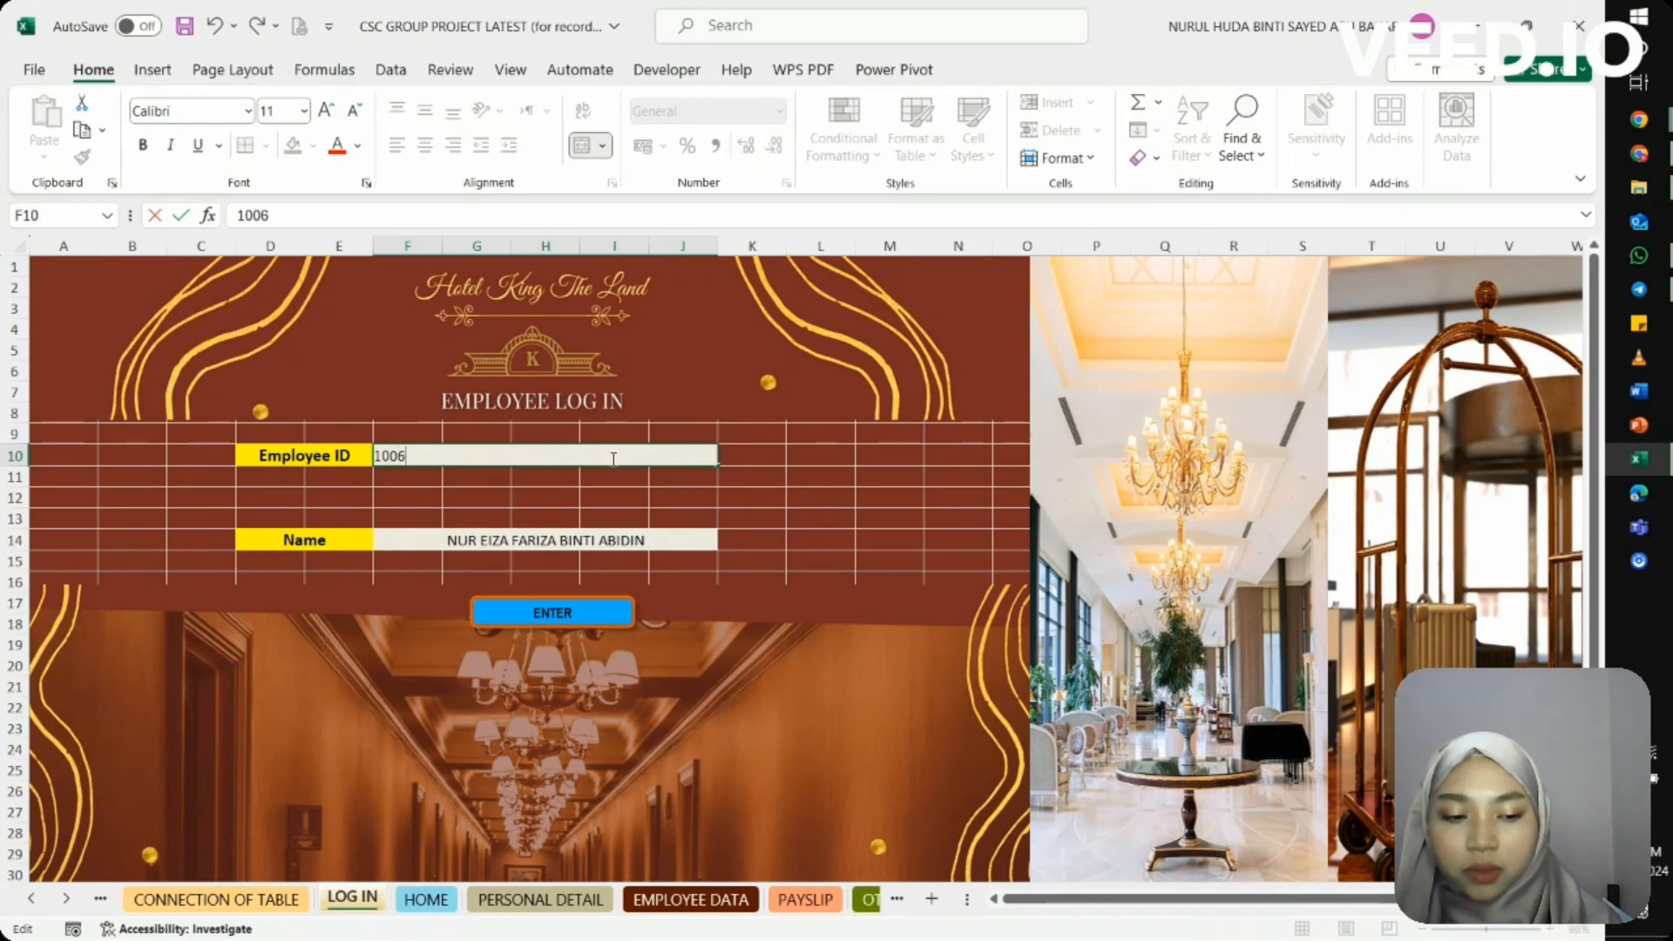
pyautogui.press('Return')
# Restore the original Employee ID on the log-in form by replacing its last digit
pyautogui.doubleClick(614, 459)
pyautogui.press('BackSpace')
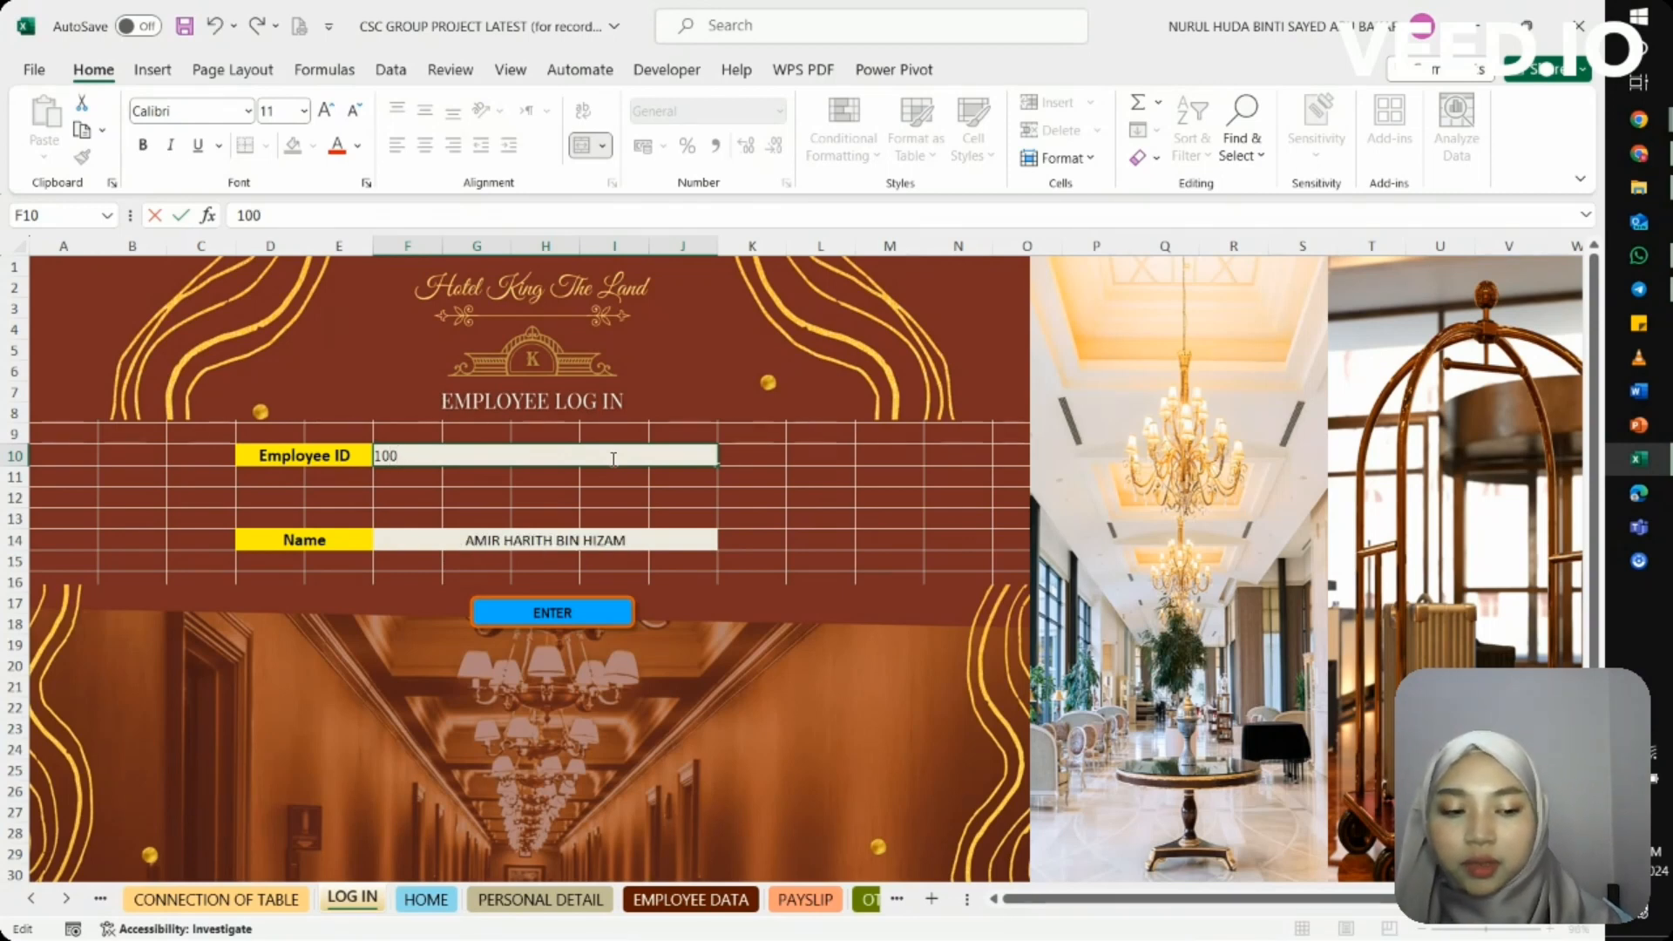
pyautogui.write('8')
pyautogui.press('Return')
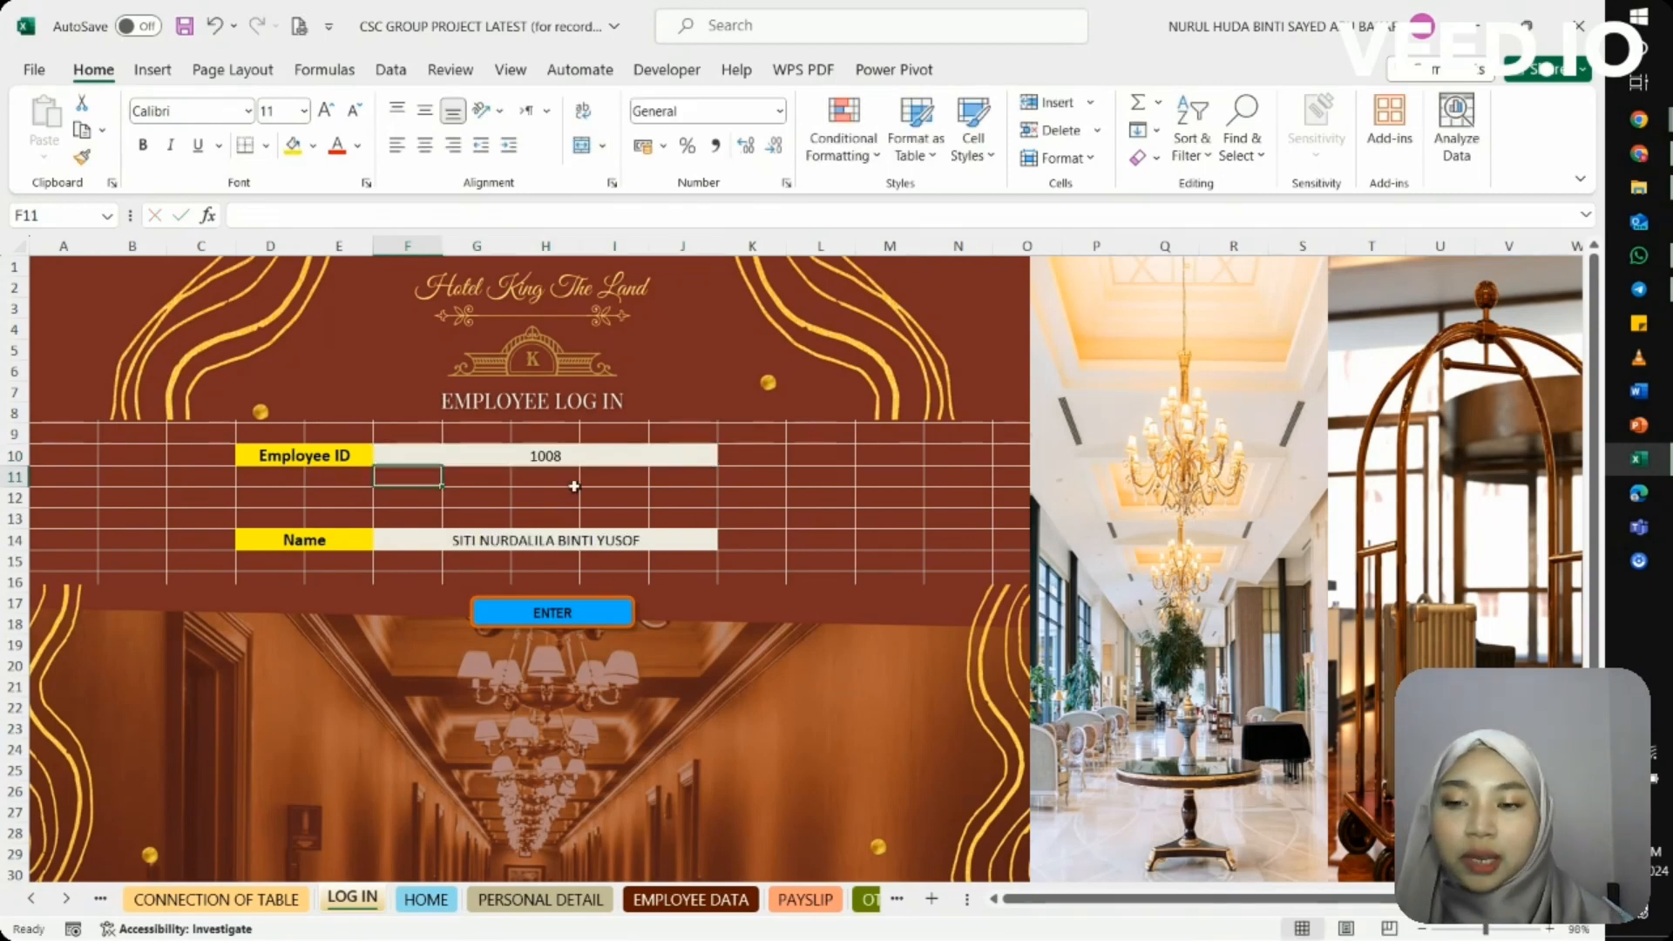
# Examine the lookup value and table array arguments of the VLOOKUP formula in the Name cell F14
pyautogui.click(669, 540)
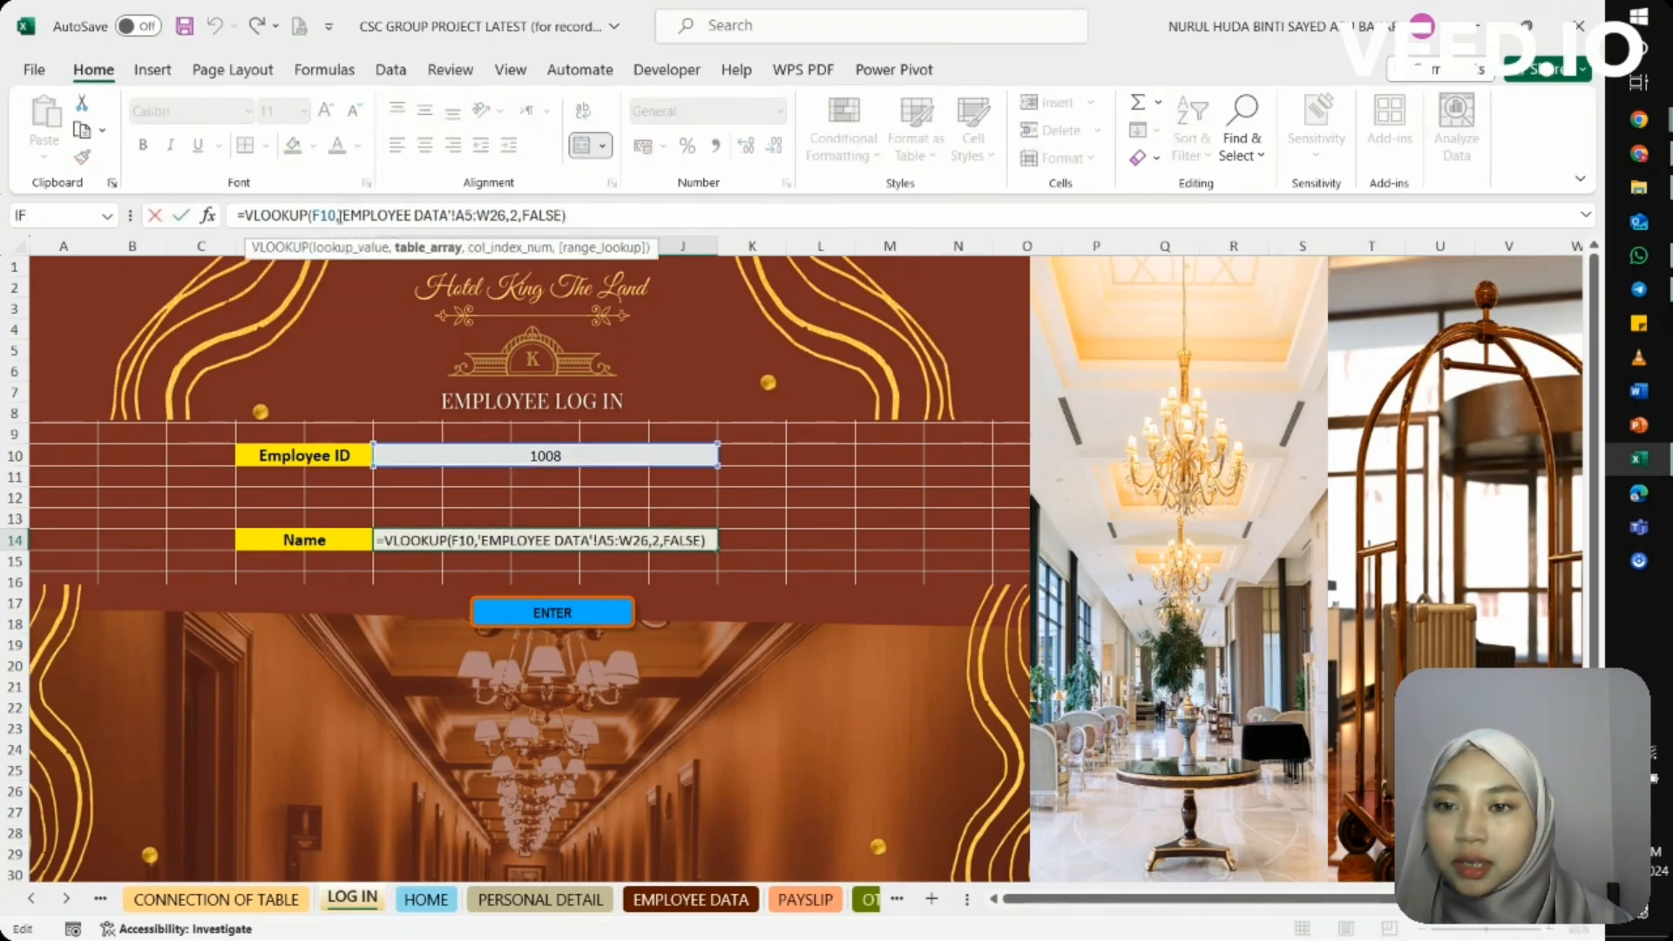
pyautogui.click(341, 251)
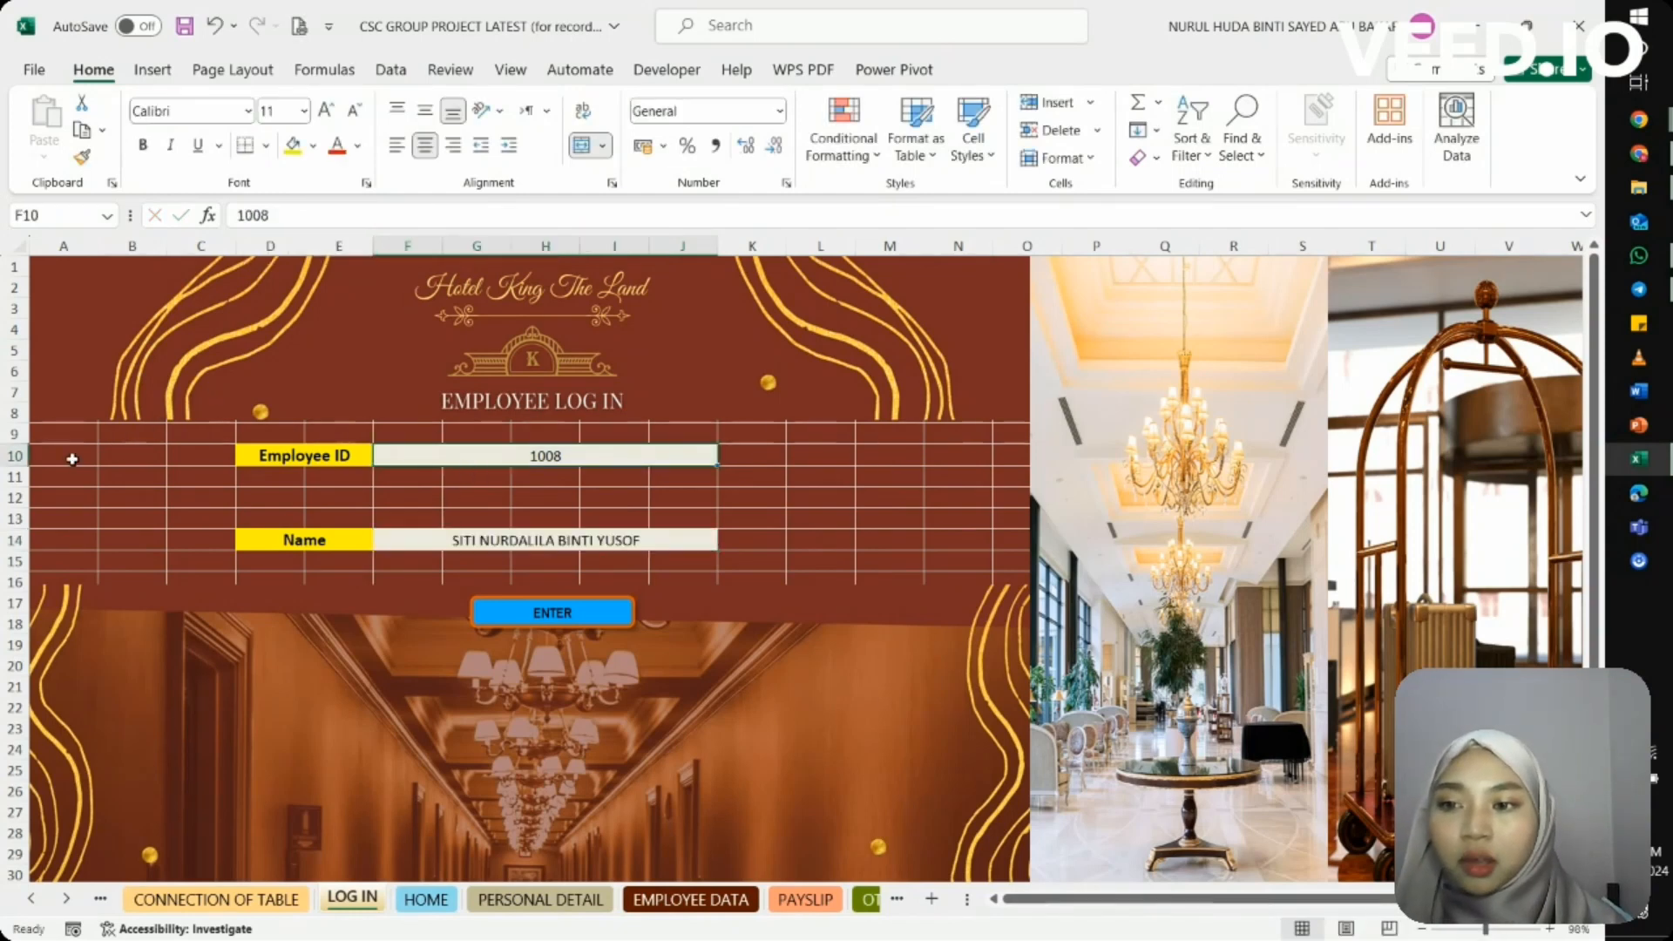
pyautogui.click(427, 539)
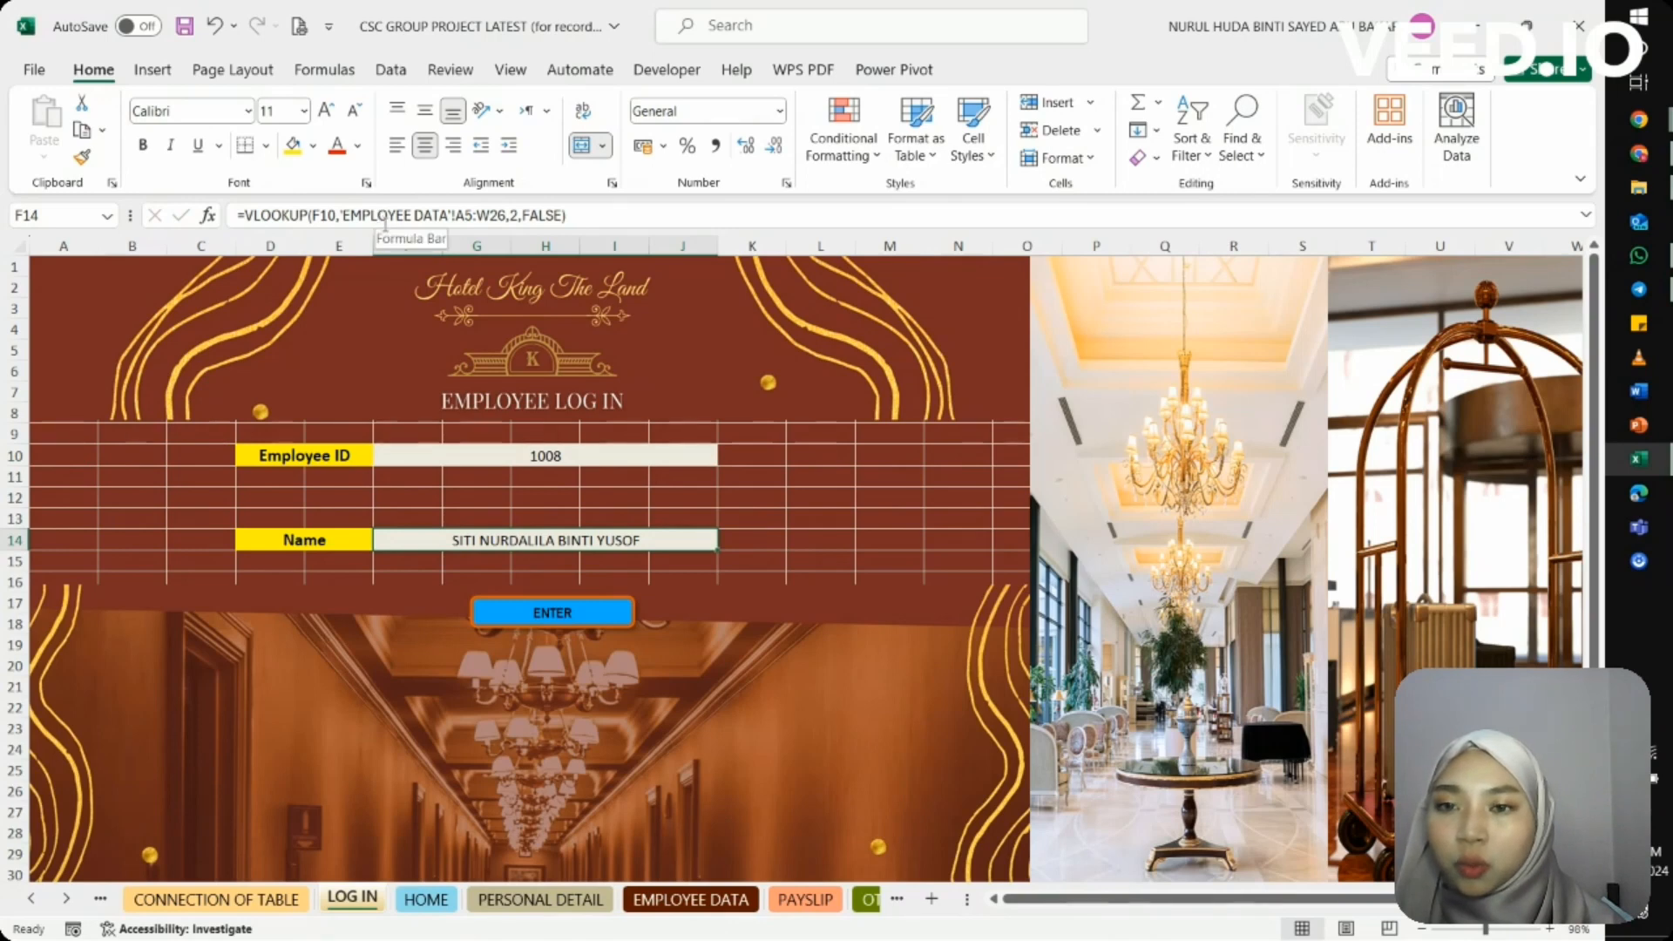
pyautogui.click(402, 214)
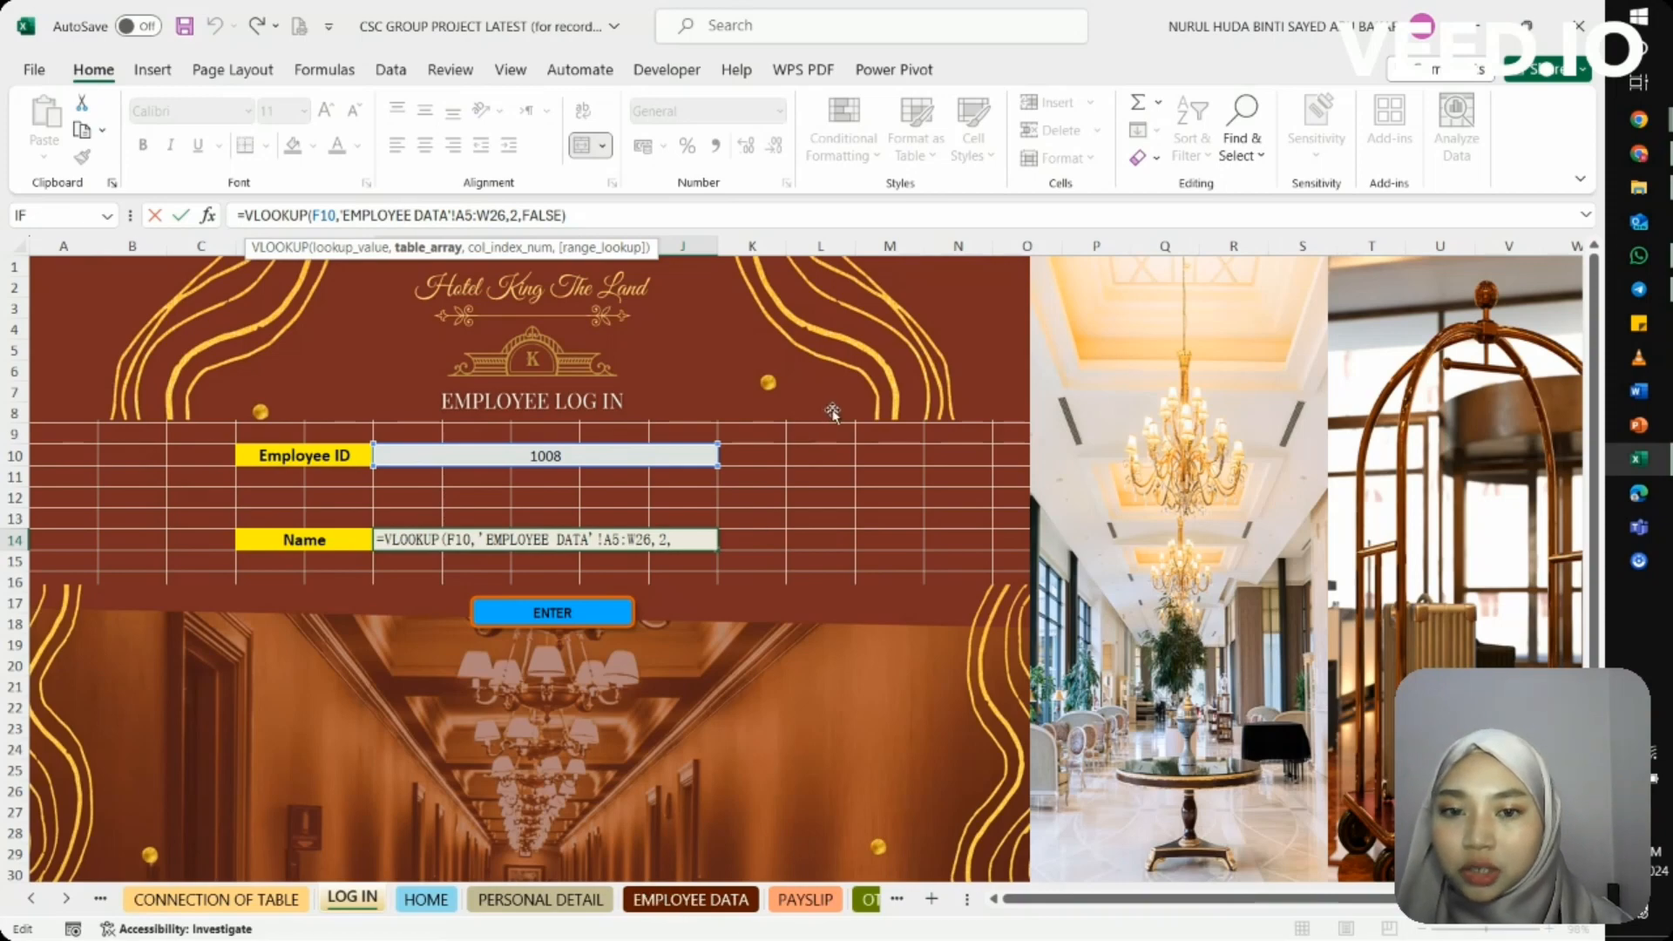
pyautogui.press('Return')
# Highlight the full block of employee records in the upper table of the EMPLOYEE DATA sheet, then return to the LOG IN sheet
pyautogui.click(687, 901)
pyautogui.click(77, 323)
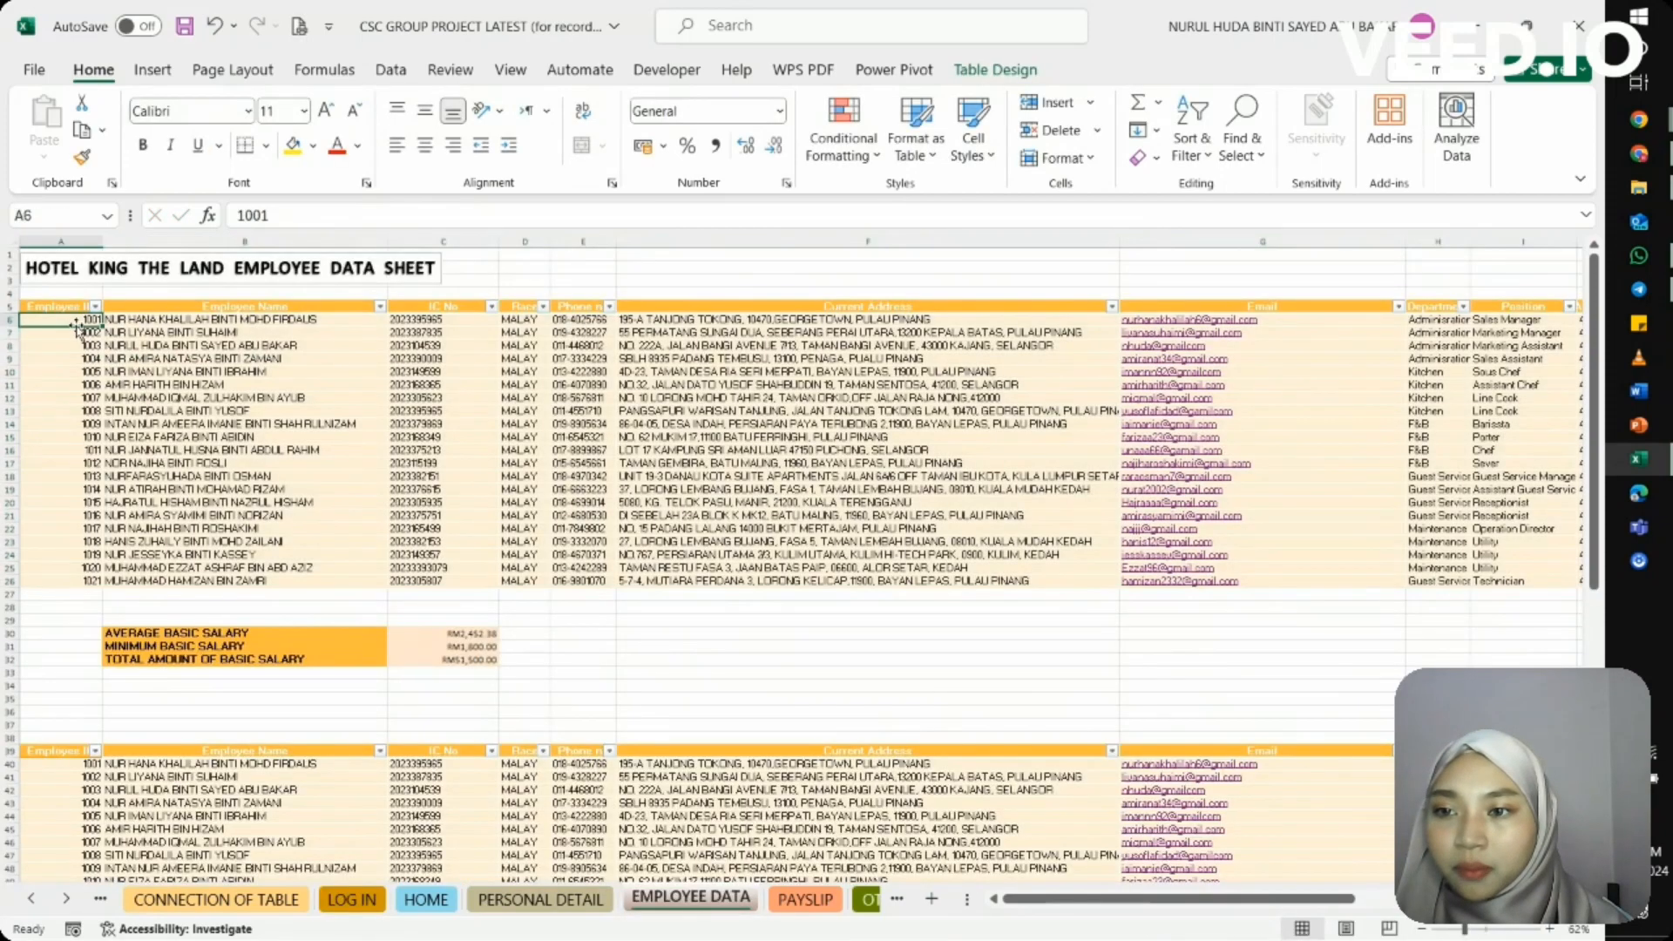
pyautogui.moveTo(77, 322); pyautogui.dragTo(1400, 579)
pyautogui.click(352, 899)
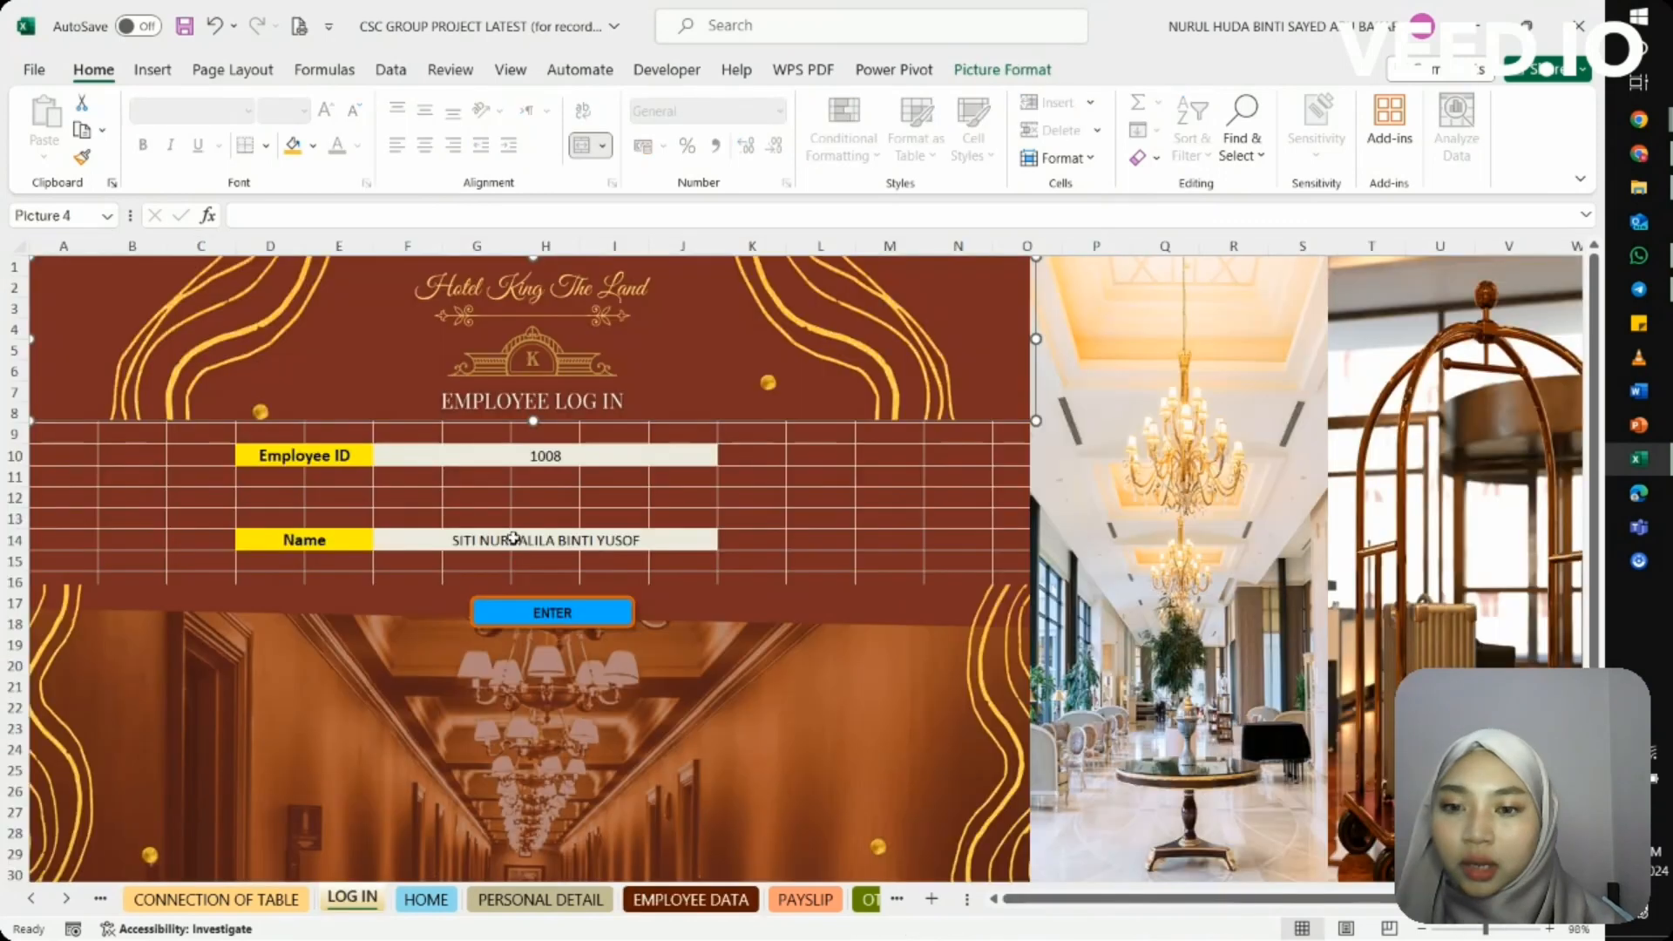
# Examine the column index argument in the Name formula and locate the matching Employee Name column on the EMPLOYEE DATA sheet
pyautogui.click(514, 537)
pyautogui.click(519, 215)
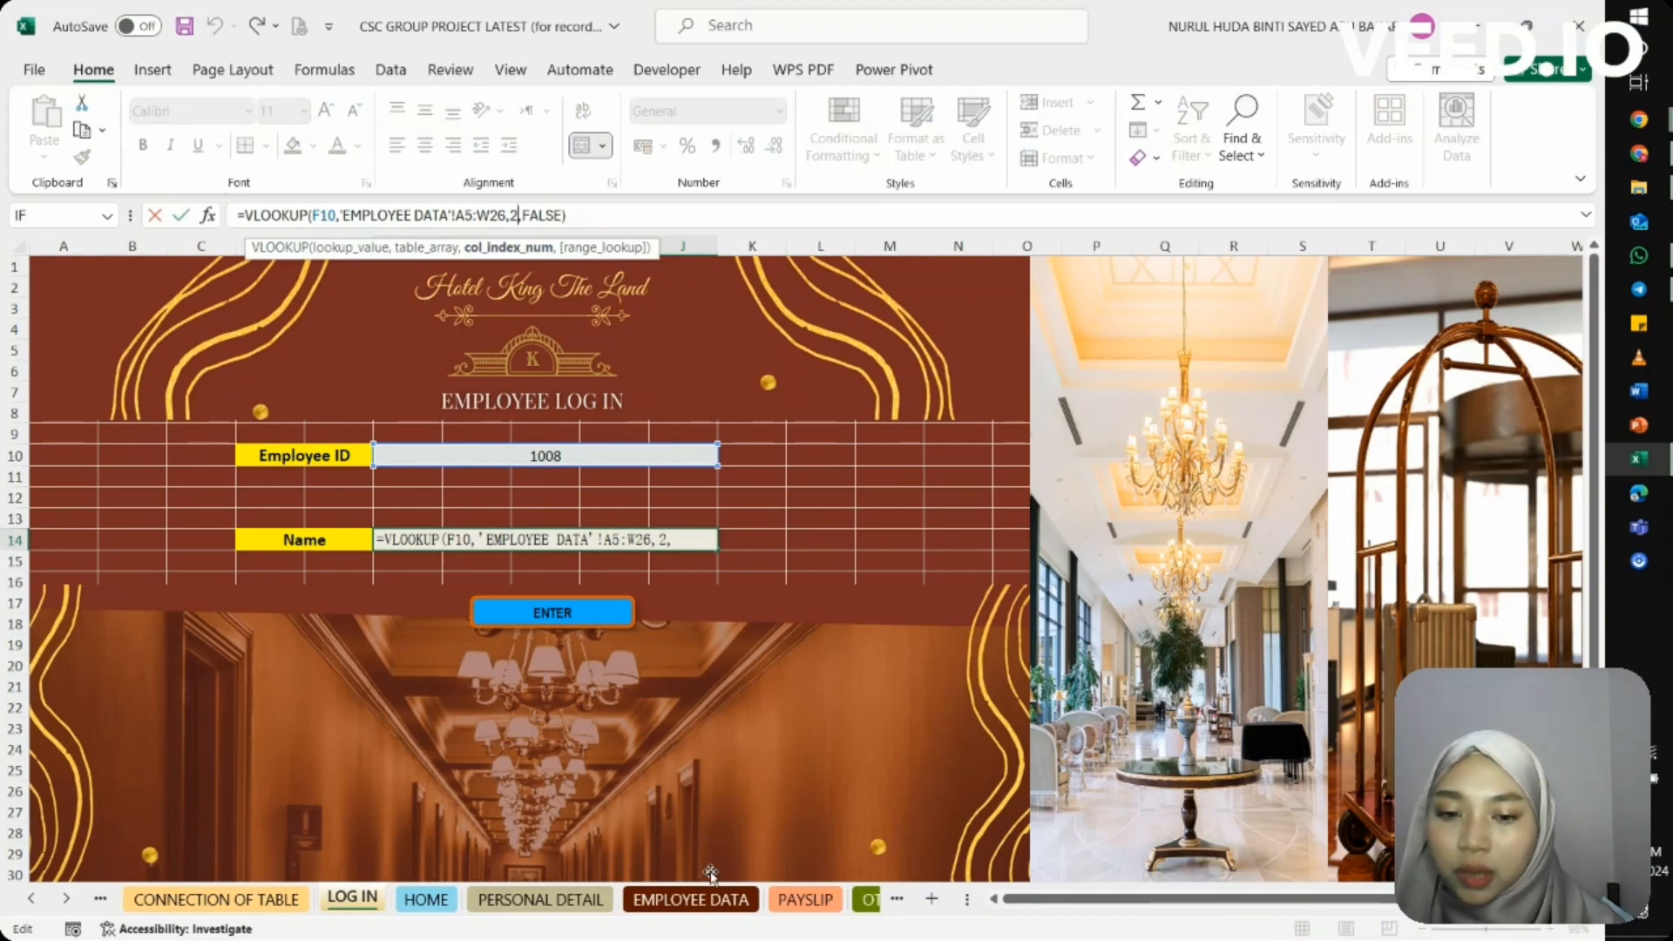
pyautogui.click(688, 901)
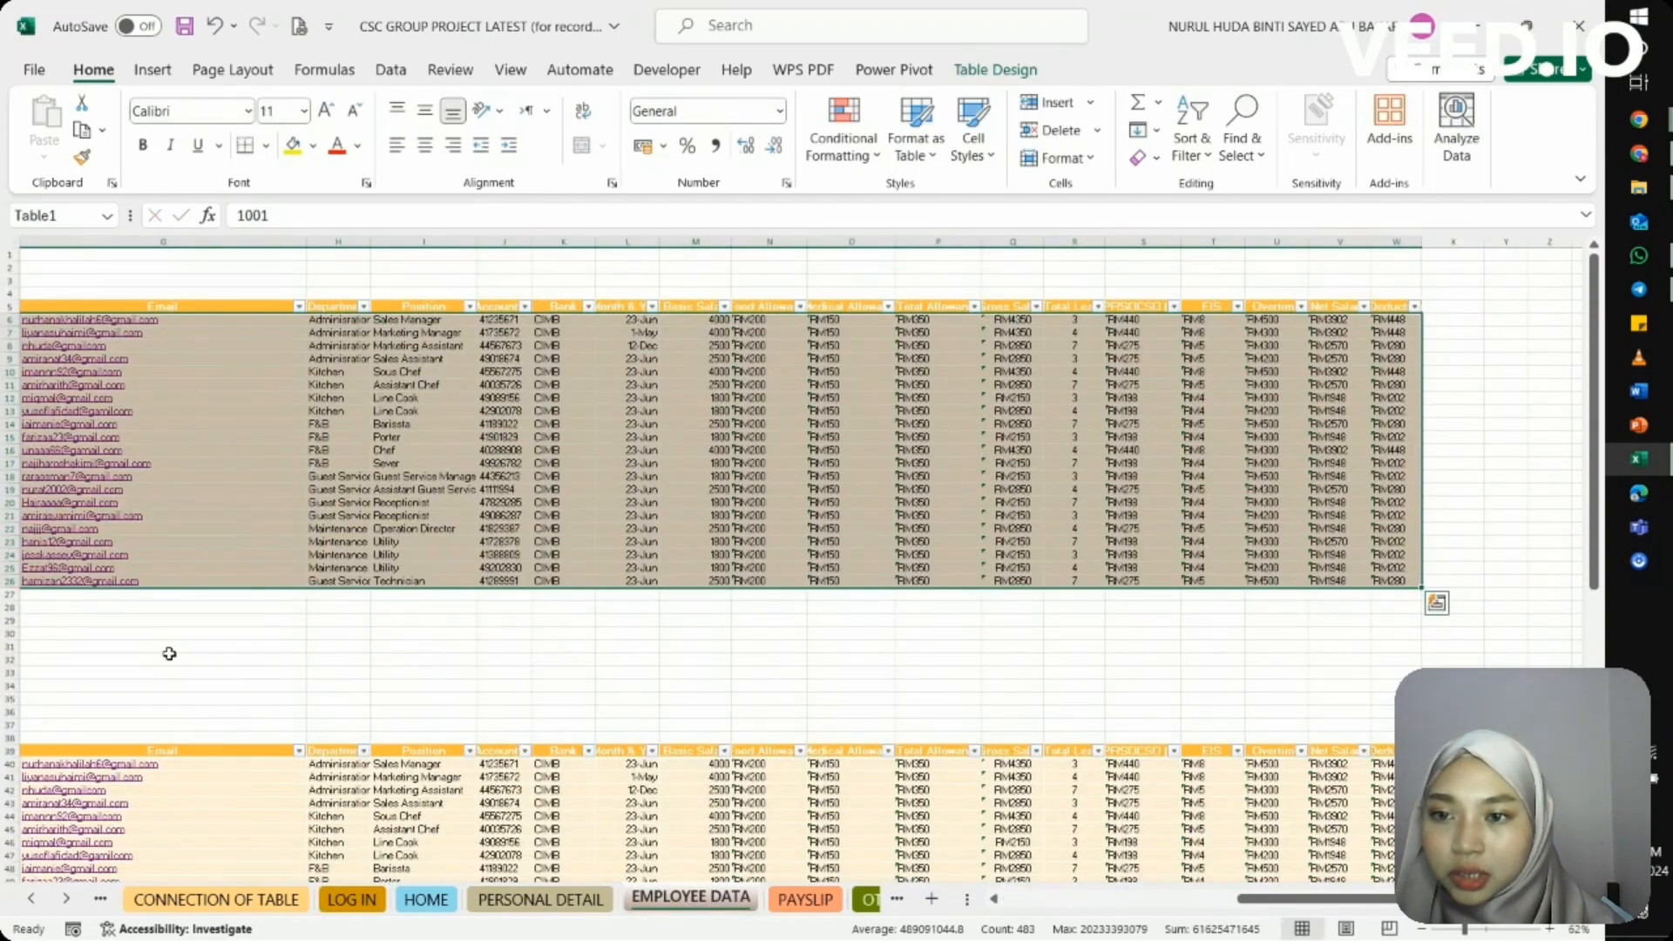
pyautogui.hscroll(-10, 168, 653)
pyautogui.scroll(1, 170, 651)
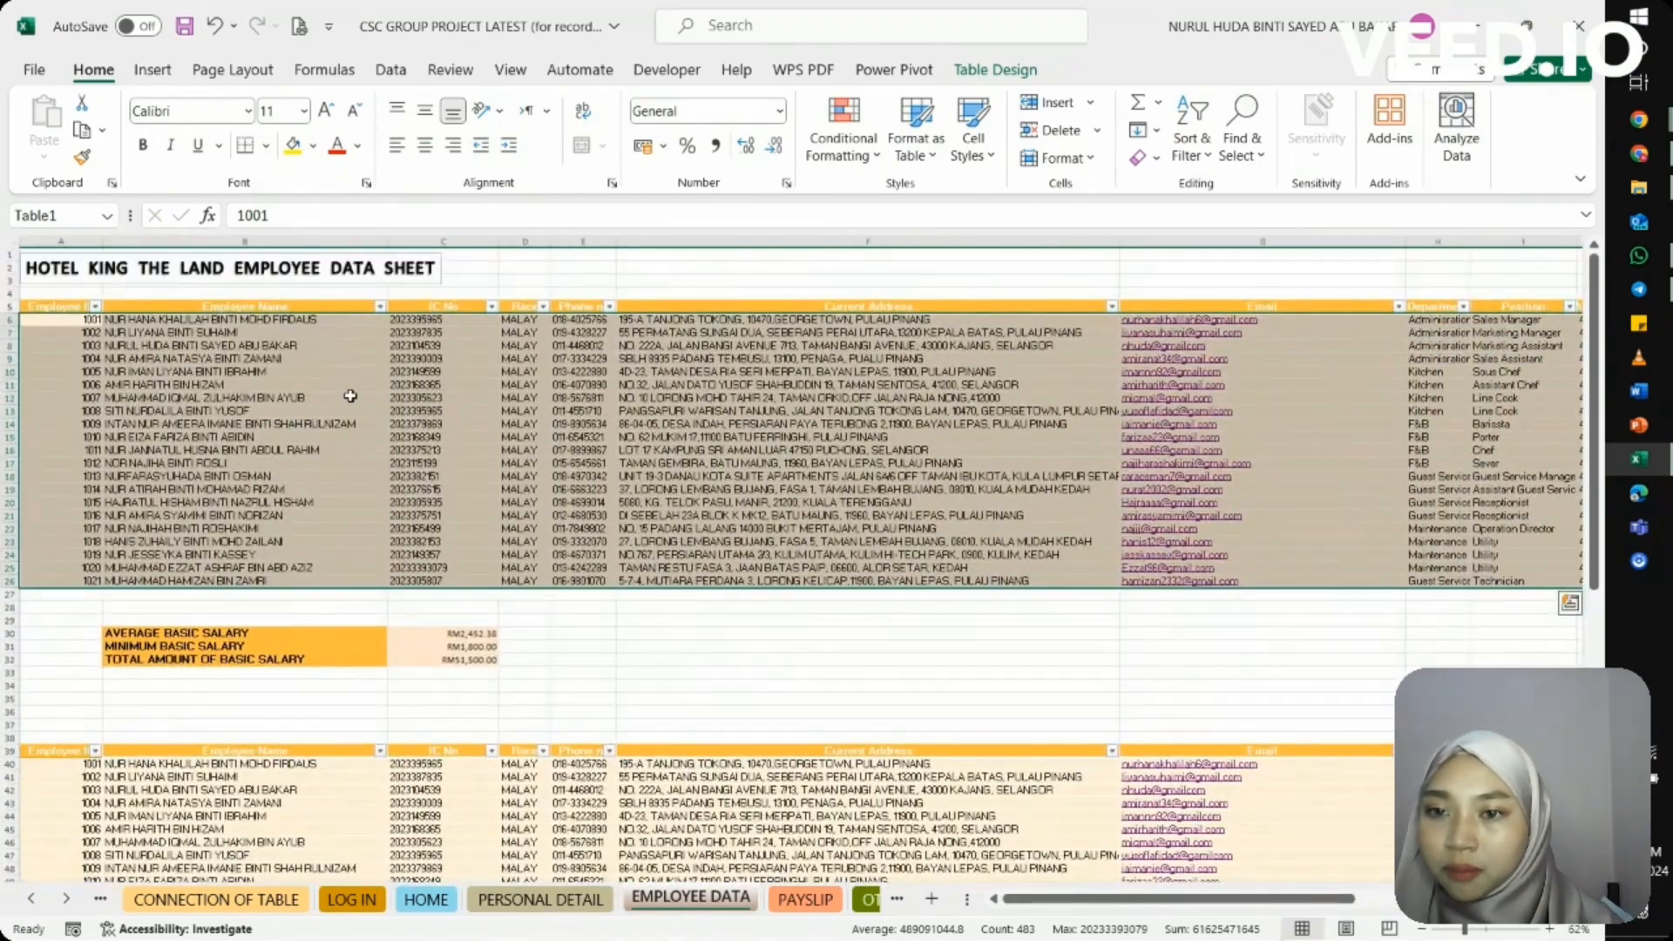
pyautogui.click(545, 282)
pyautogui.click(243, 305)
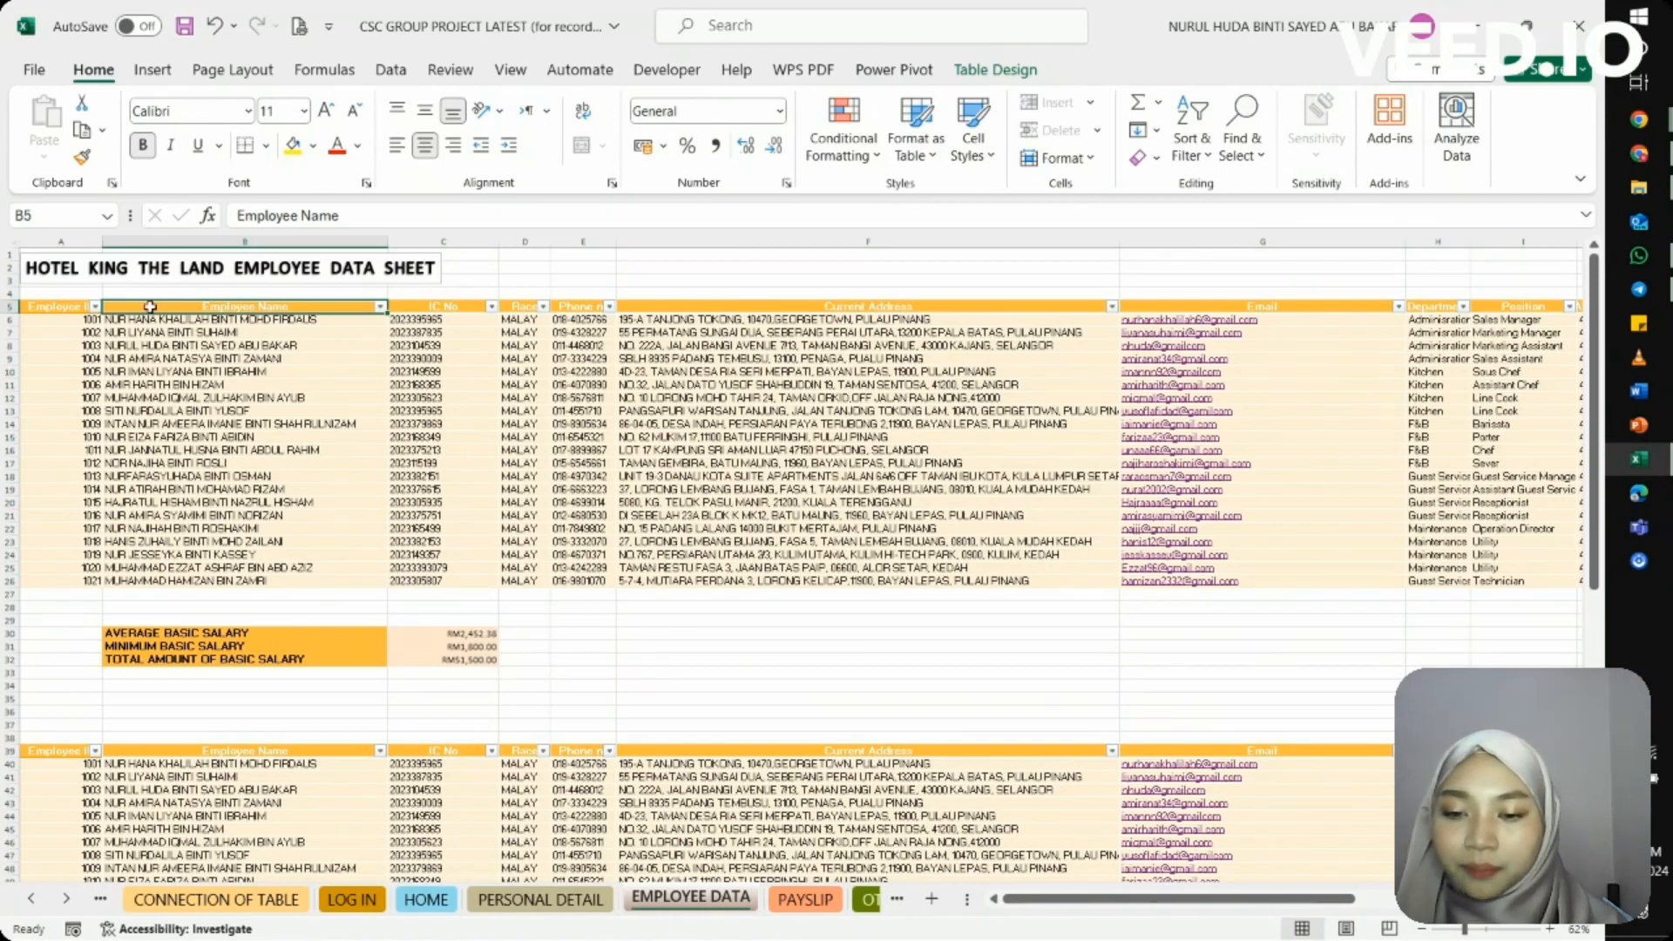
pyautogui.click(373, 900)
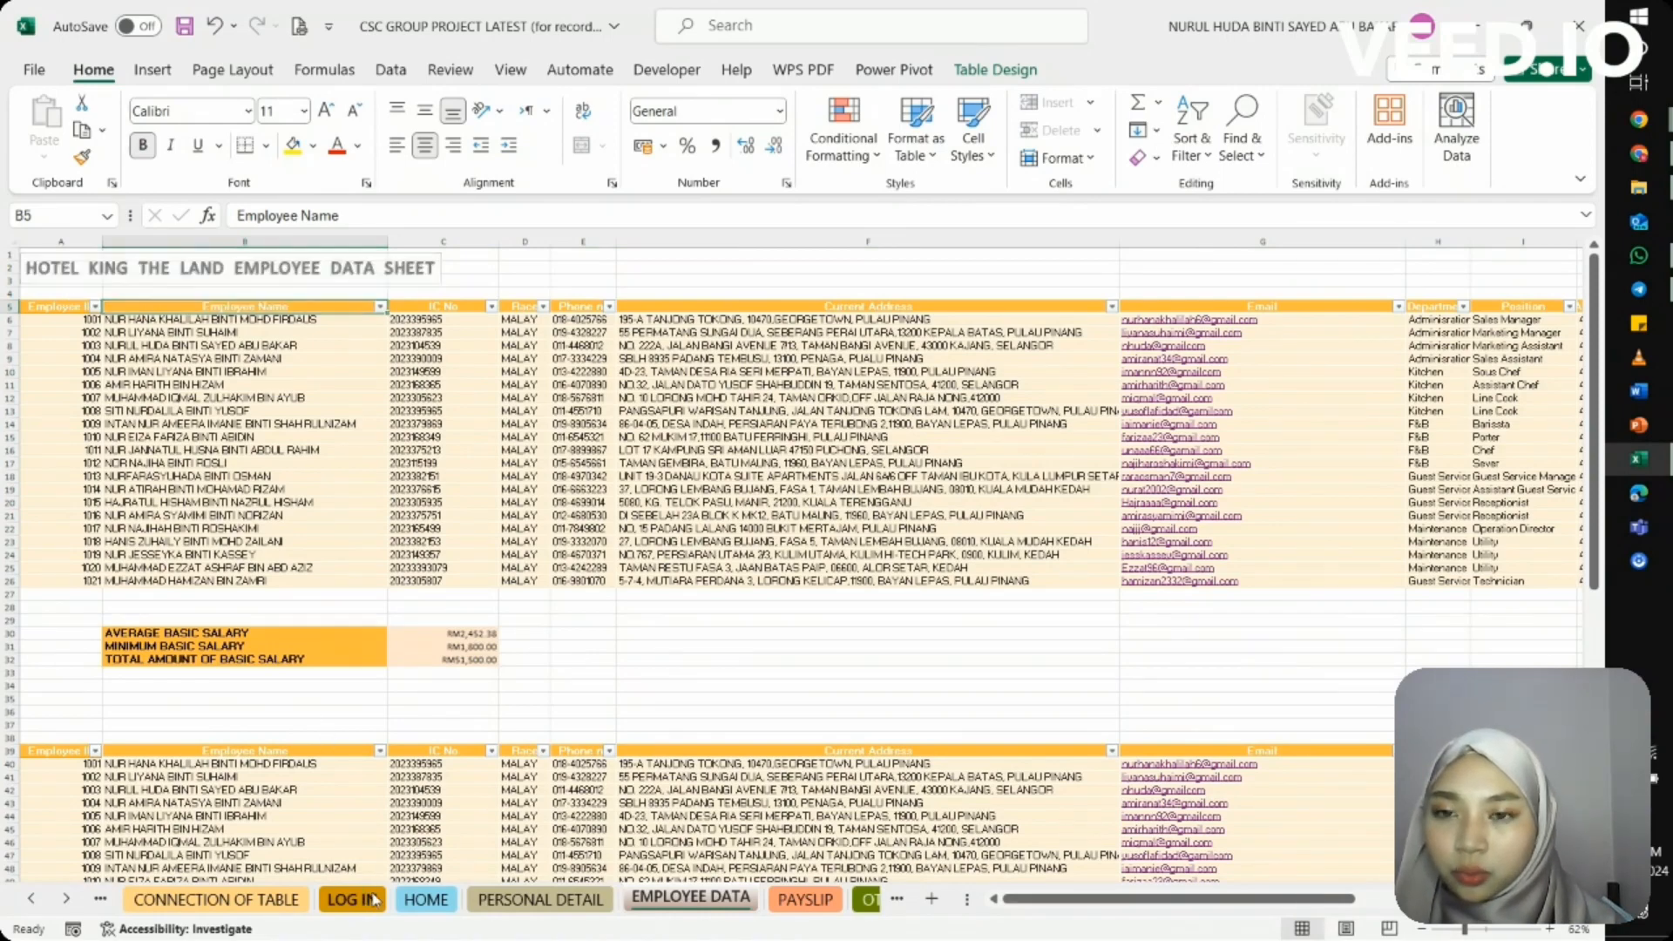
# Examine the range lookup argument of the VLOOKUP formula in the log-in form's Name cell, then leave the formula unchanged
pyautogui.click(553, 214)
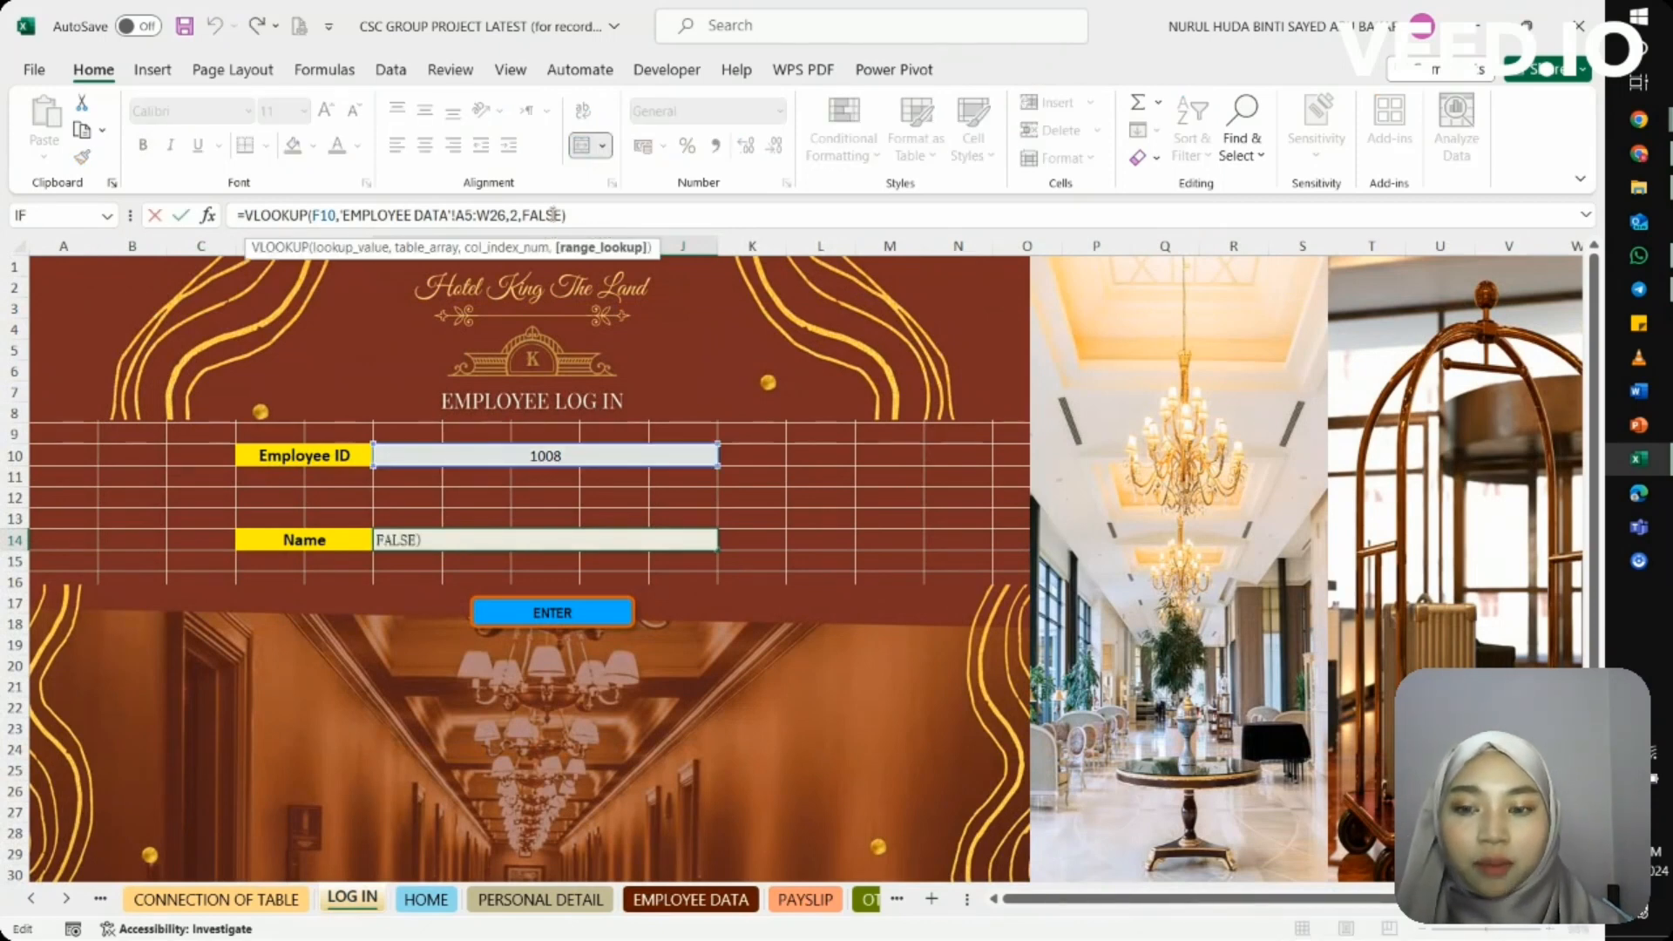
pyautogui.click(604, 214)
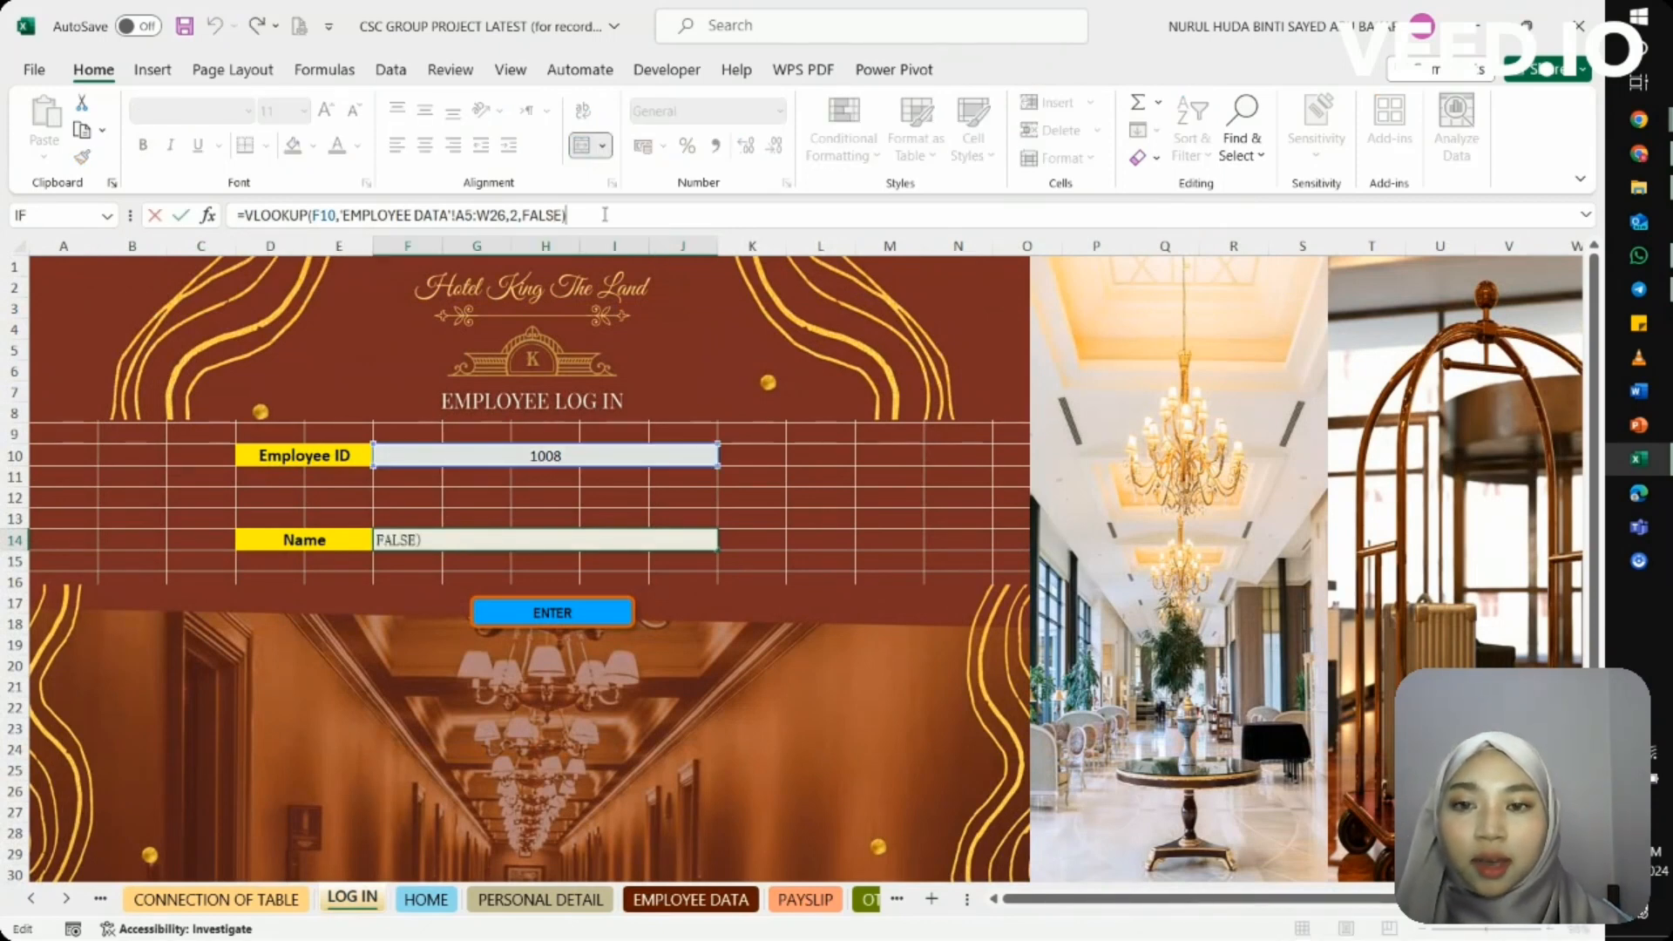
pyautogui.click(611, 335)
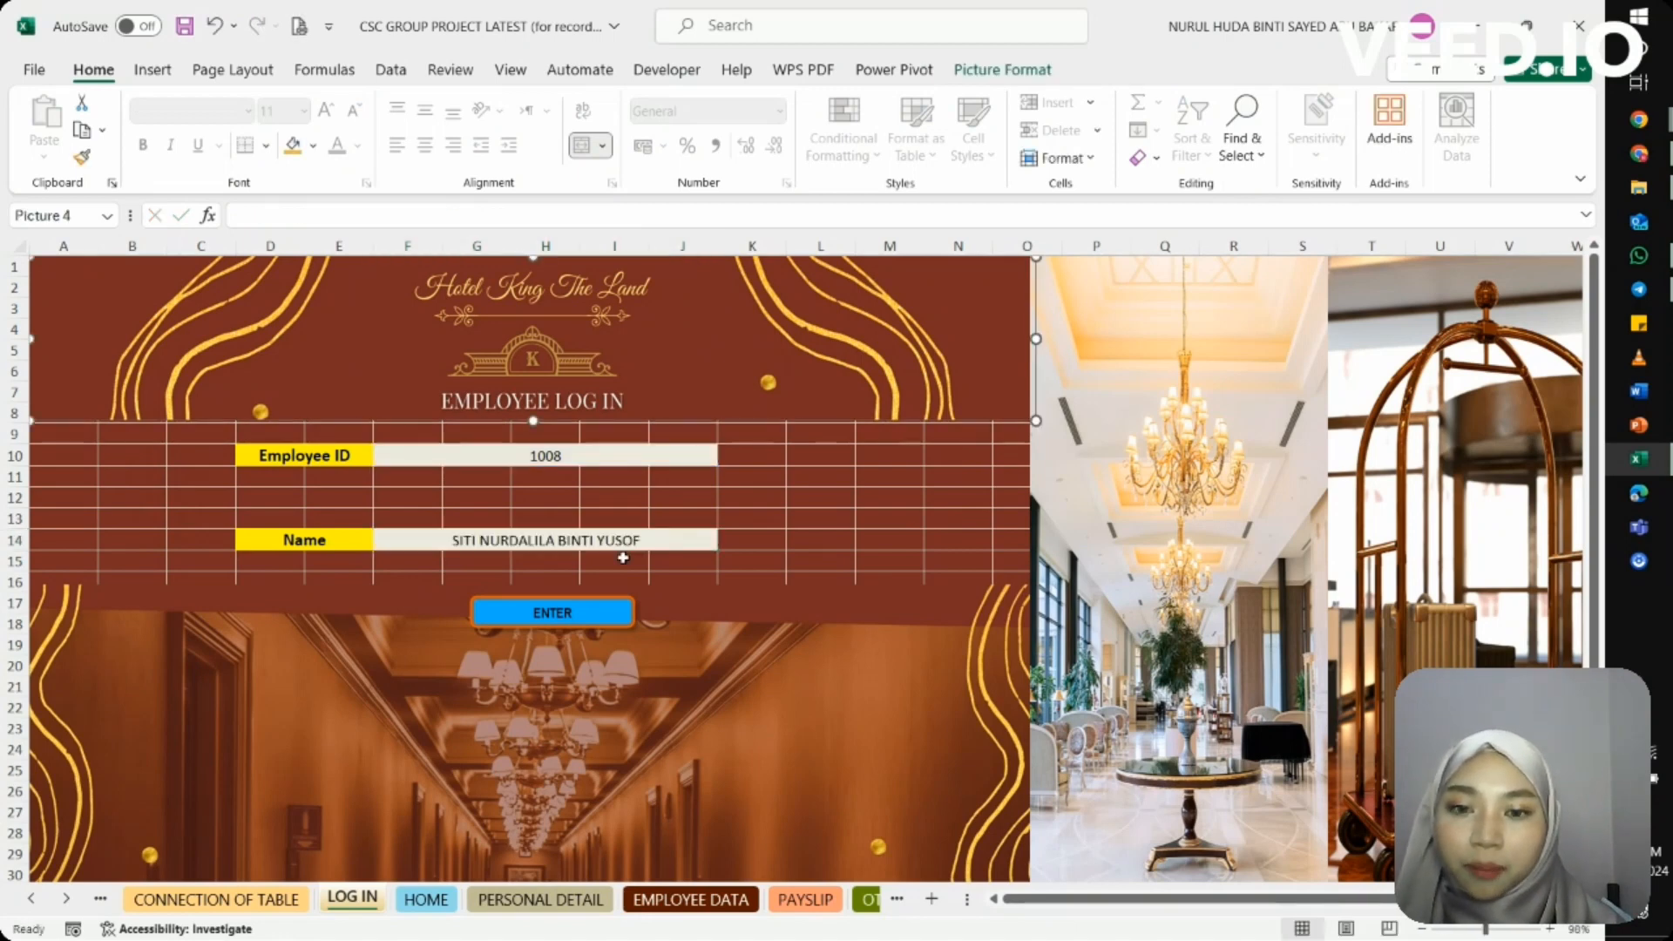
pyautogui.scroll(-1, 623, 559)
pyautogui.scroll(1, 568, 614)
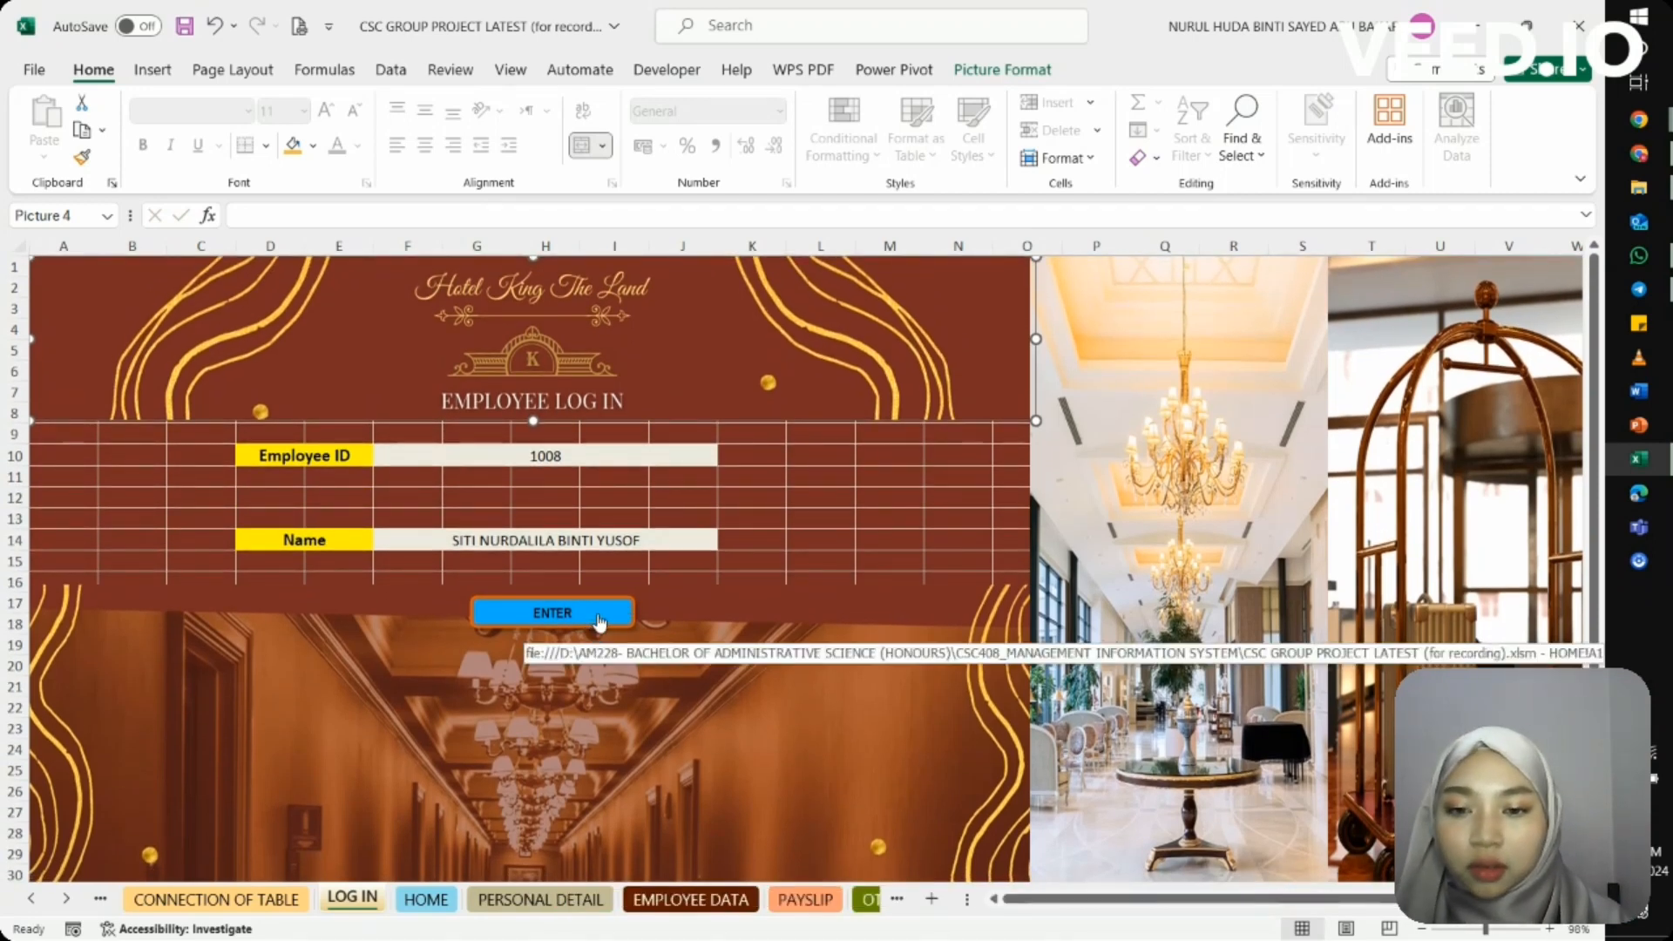
# Enter the dashboard from the log-in form and inspect the formulas behind its ID and NAME cells
pyautogui.click(599, 619)
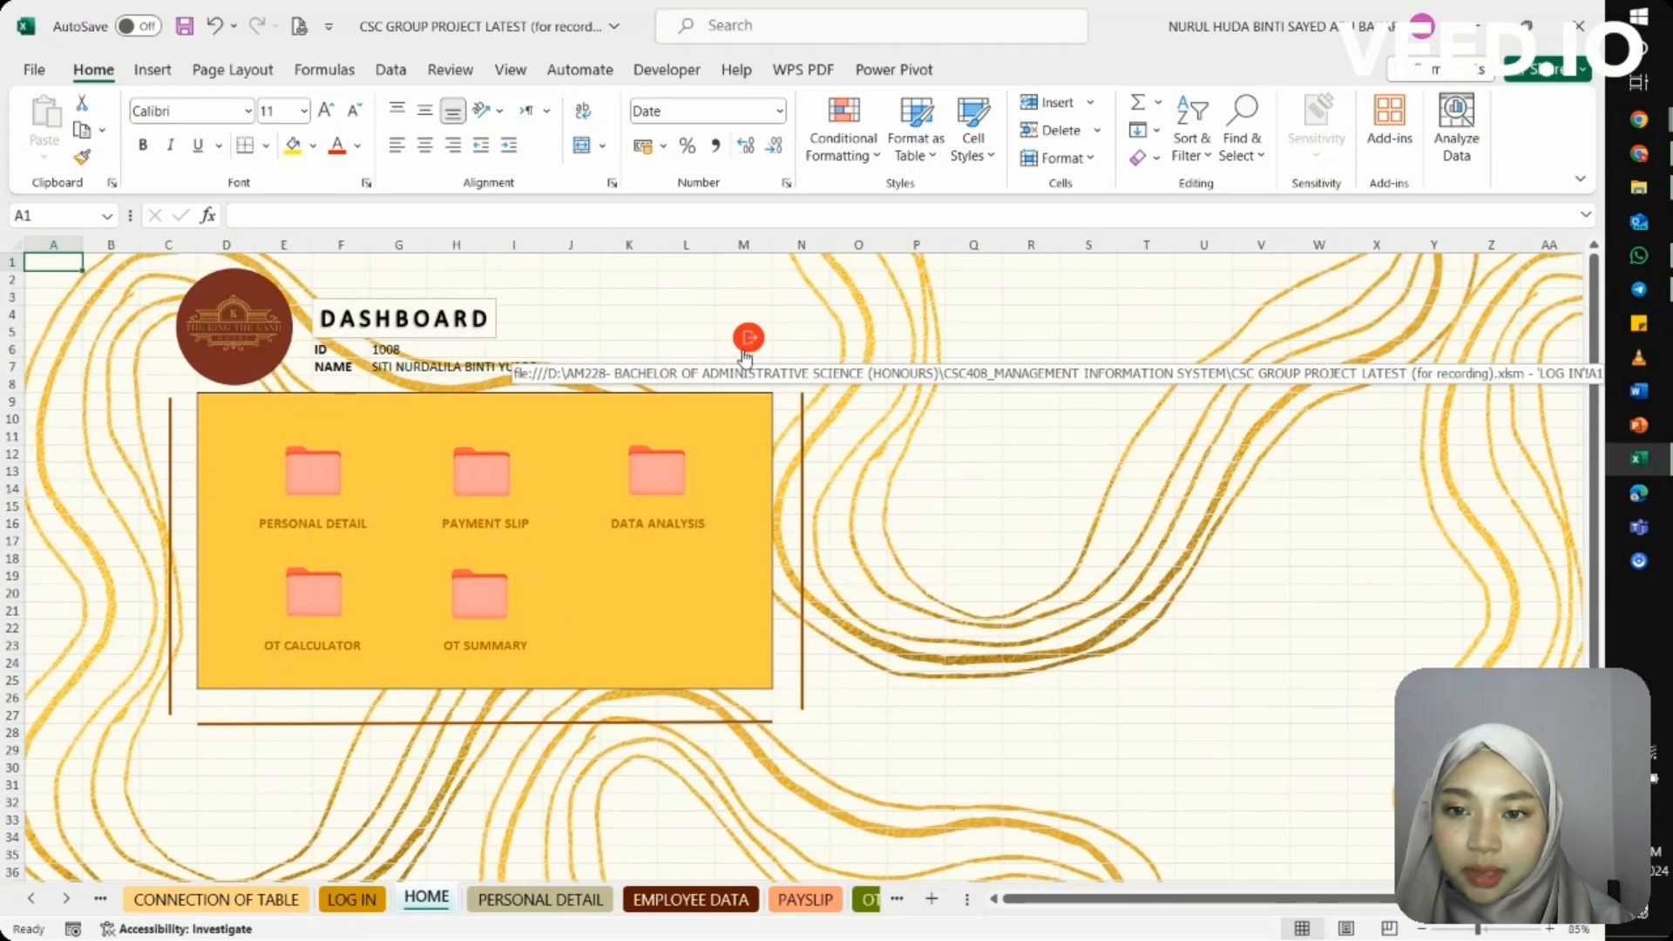
pyautogui.click(399, 348)
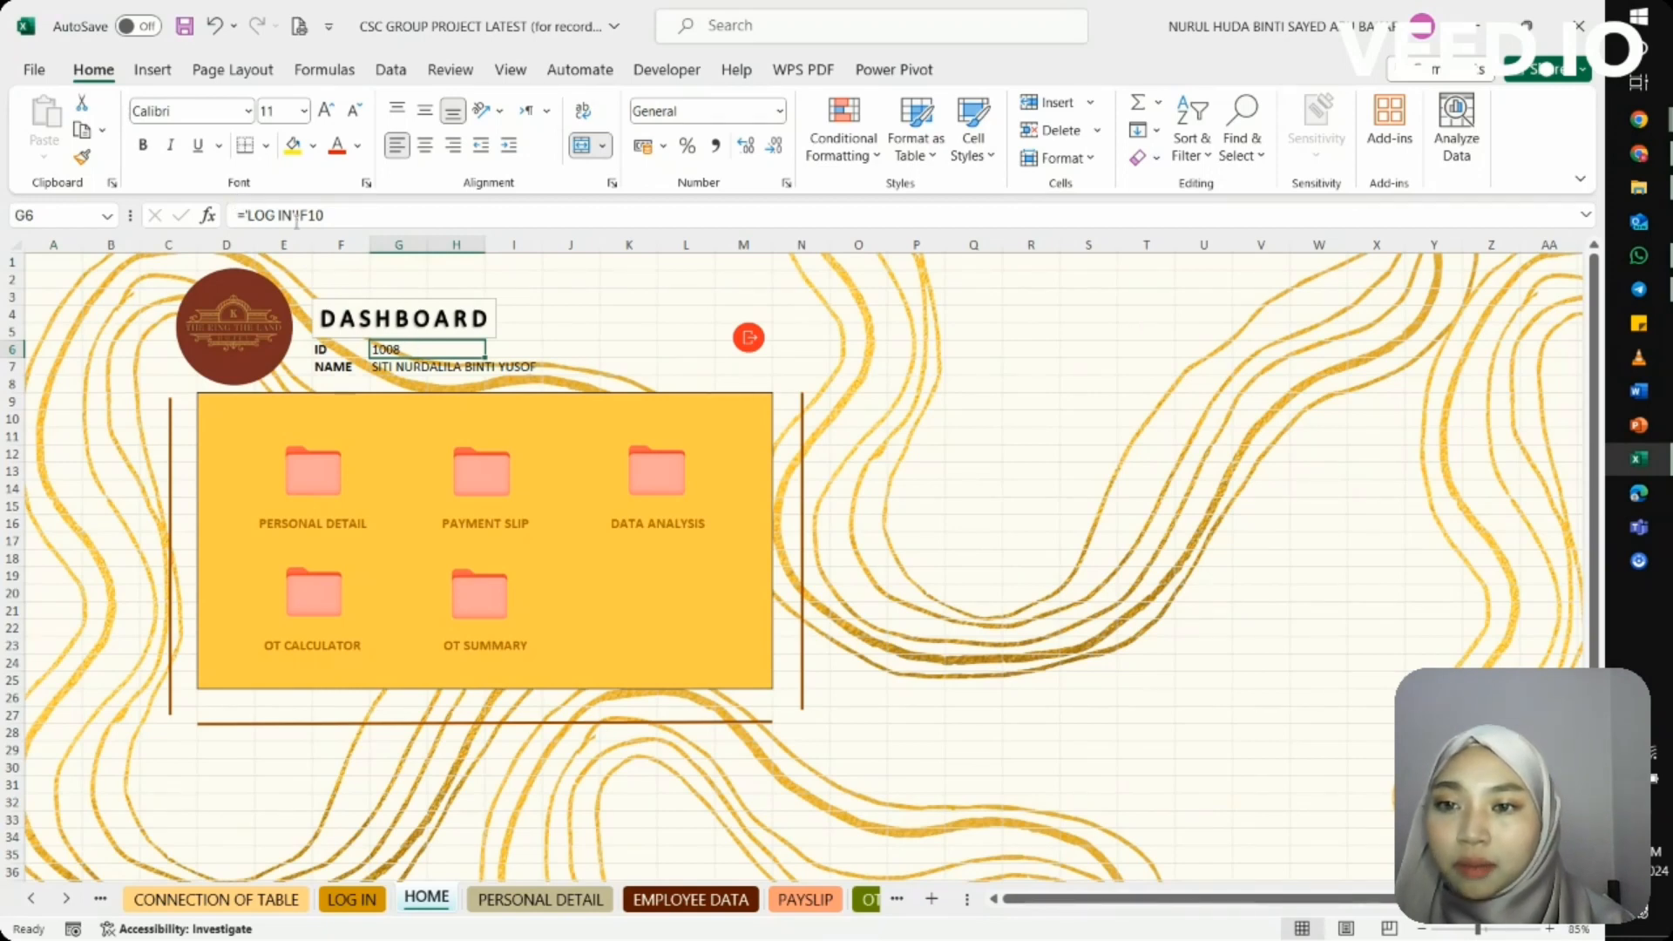
pyautogui.click(401, 365)
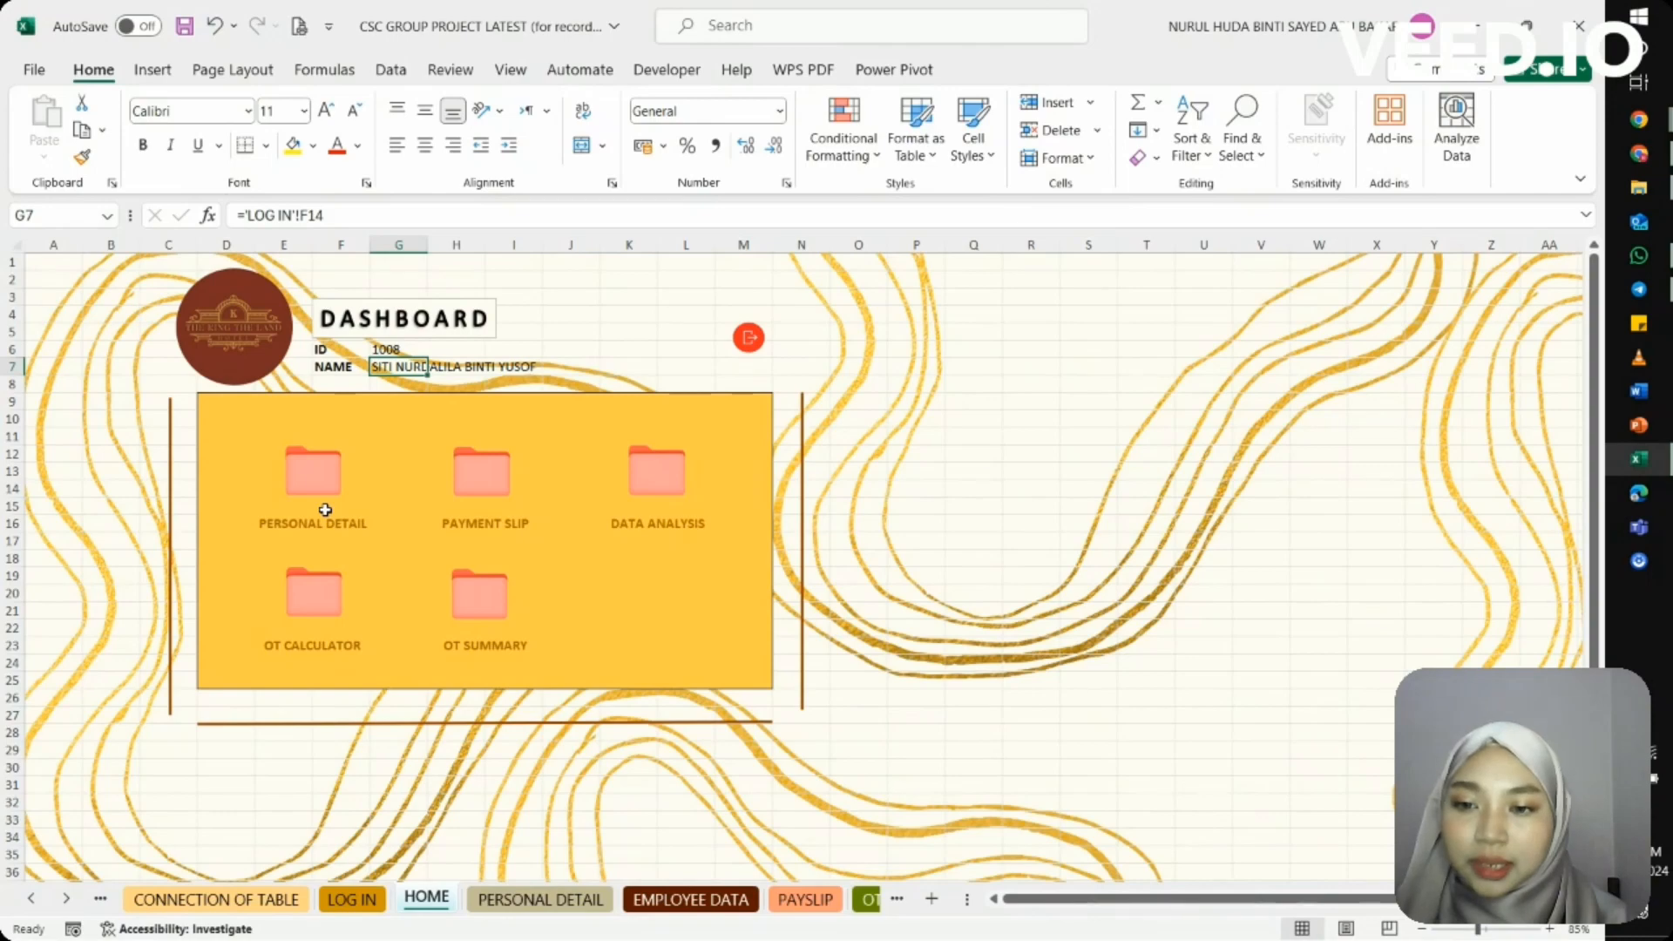
# Preview the Personal Detail and Payment Slip pages from the dashboard, returning to the dashboard after each visit
pyautogui.click(307, 490)
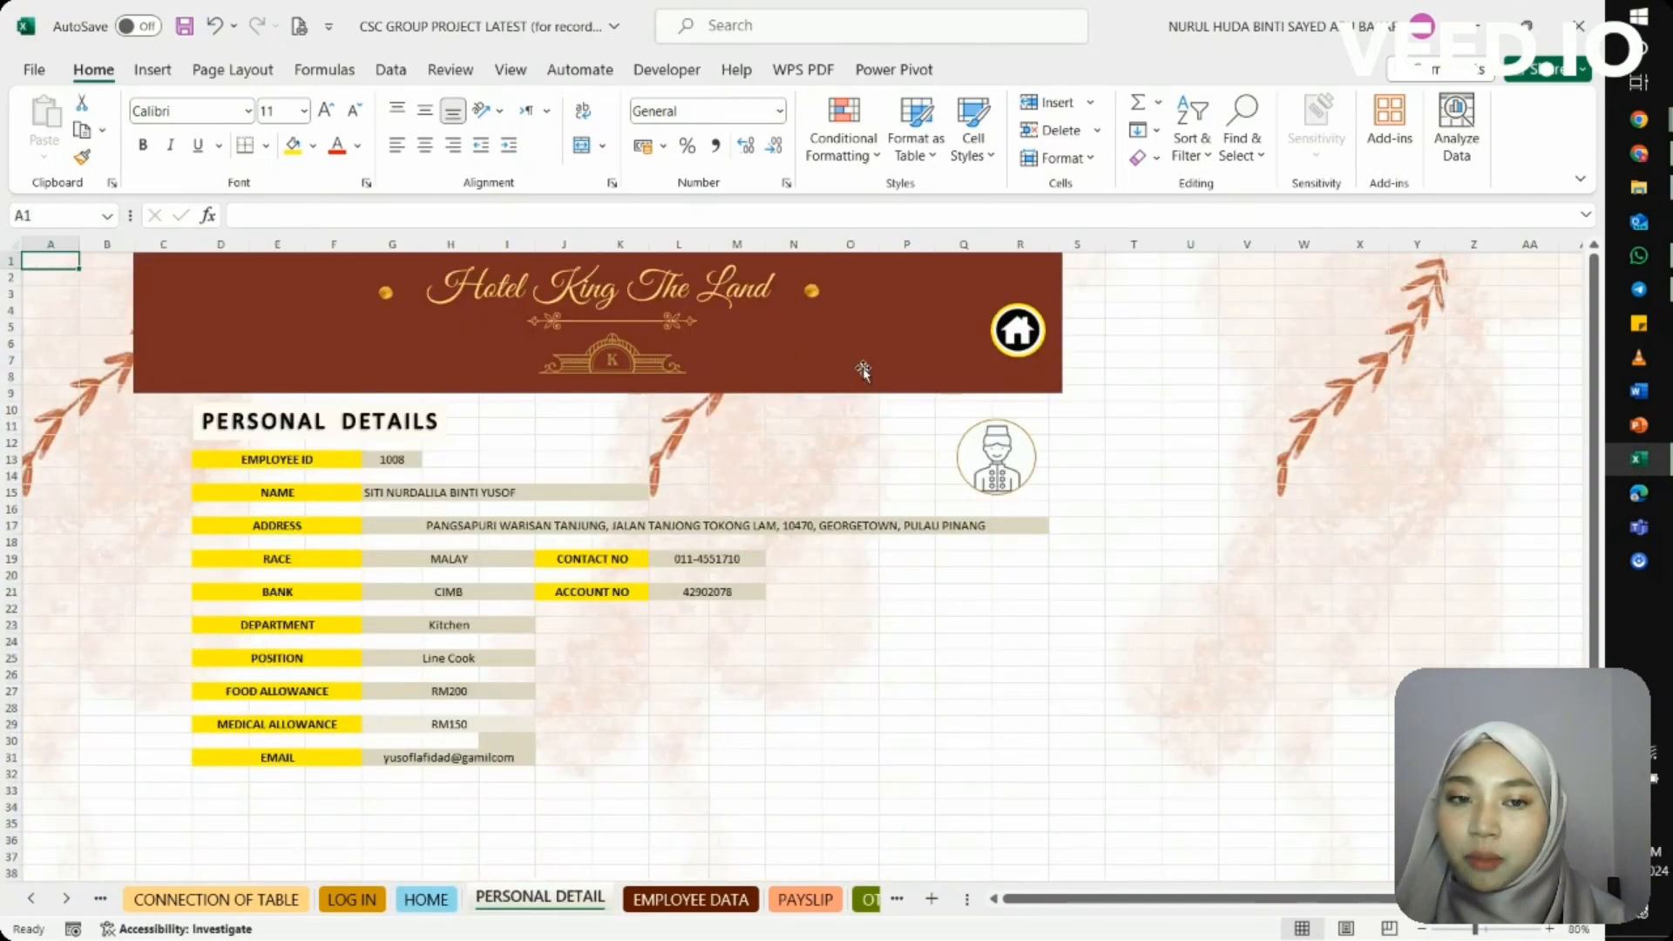
pyautogui.click(1021, 334)
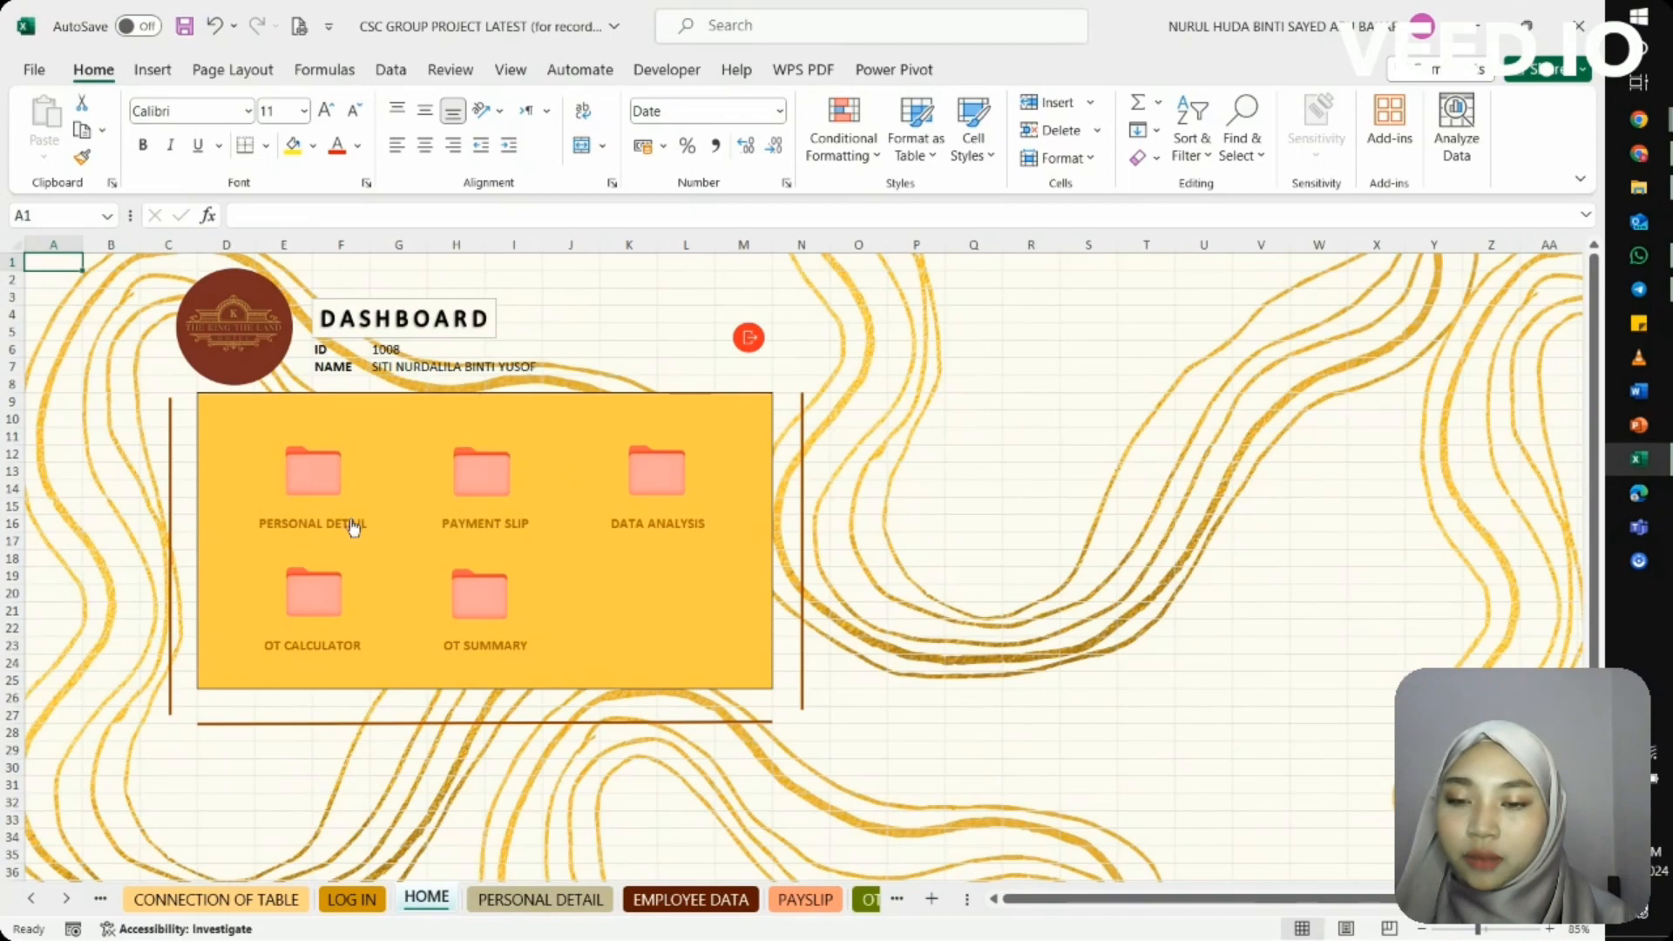
pyautogui.click(486, 493)
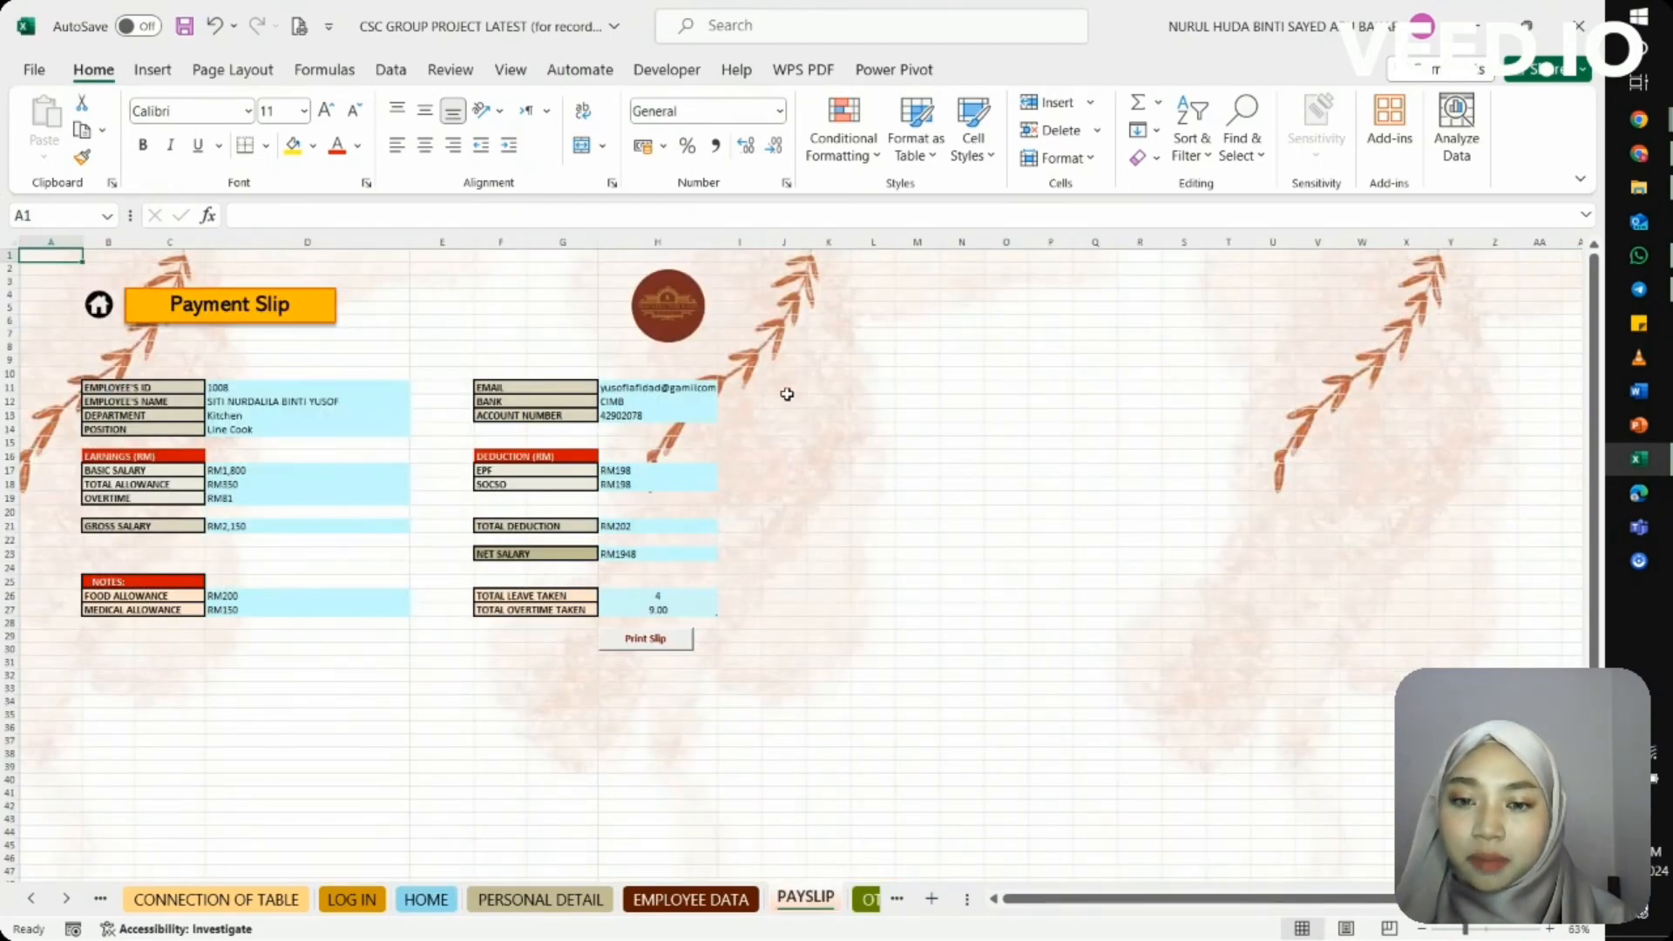
pyautogui.click(97, 305)
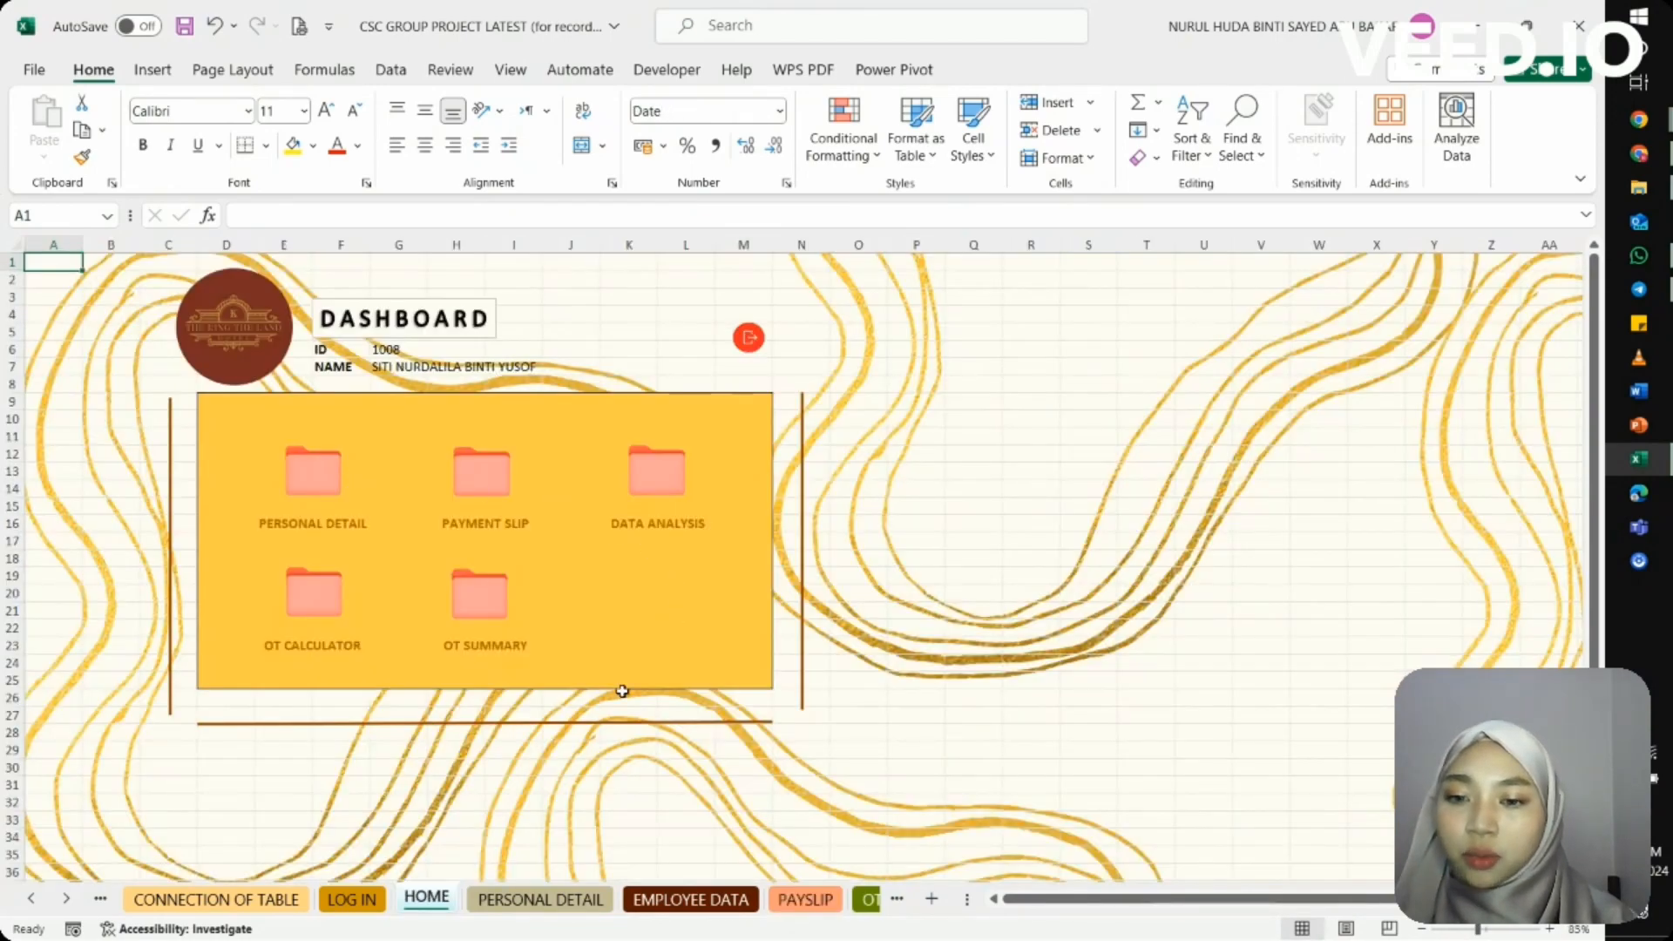
pyautogui.click(303, 535)
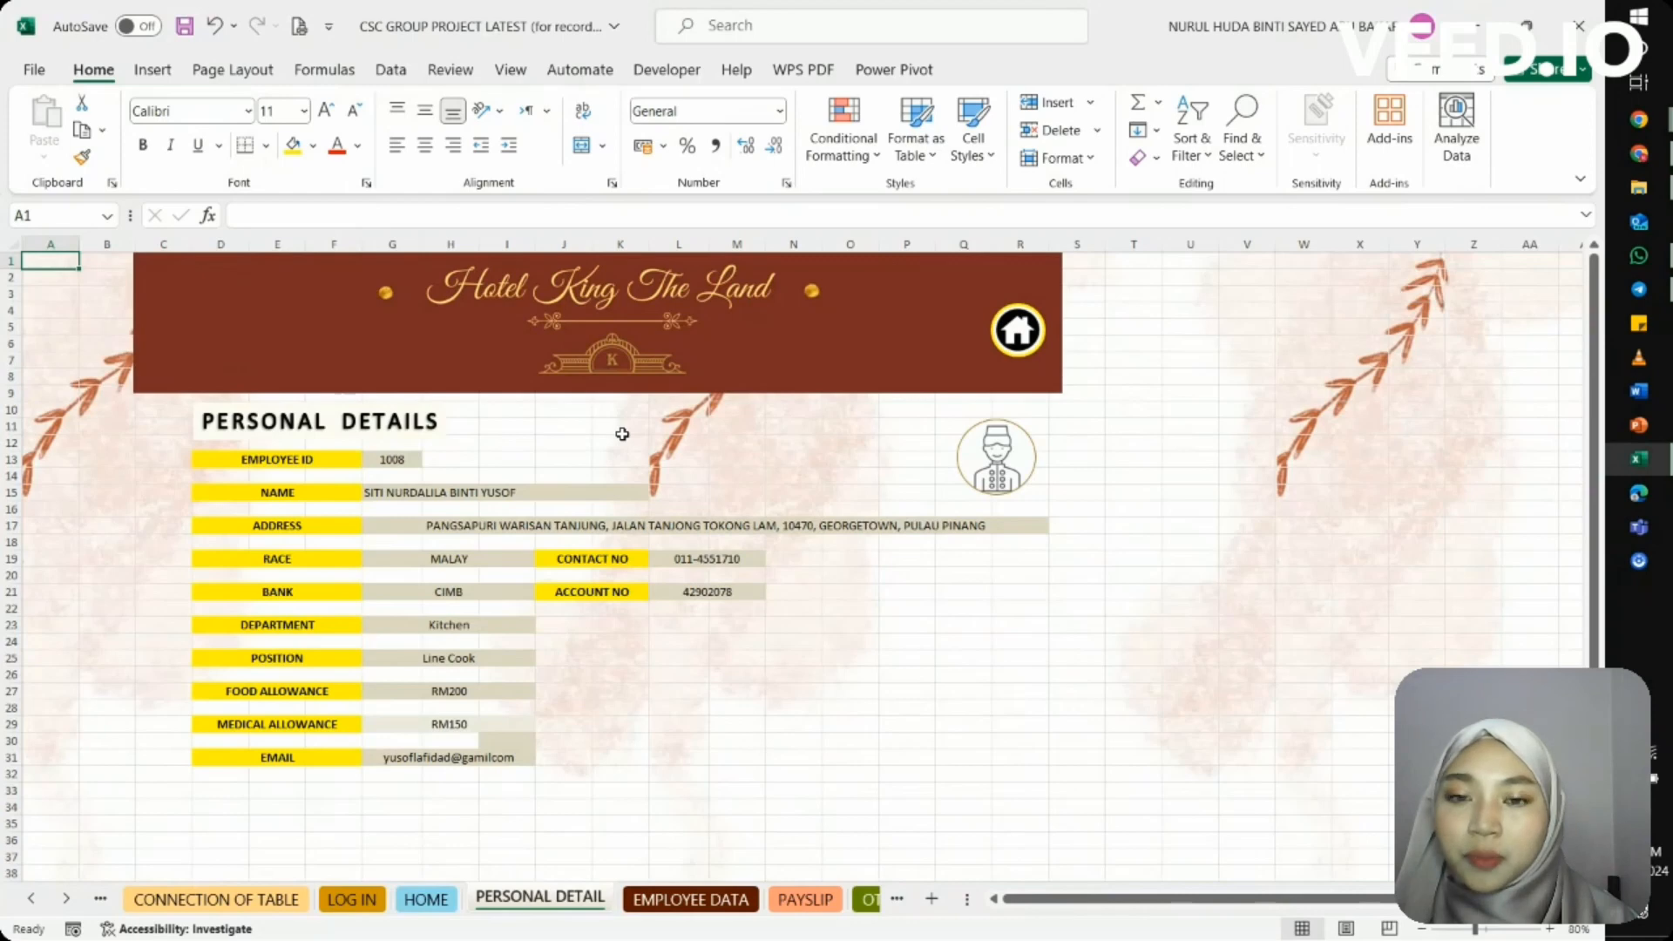
pyautogui.click(1024, 342)
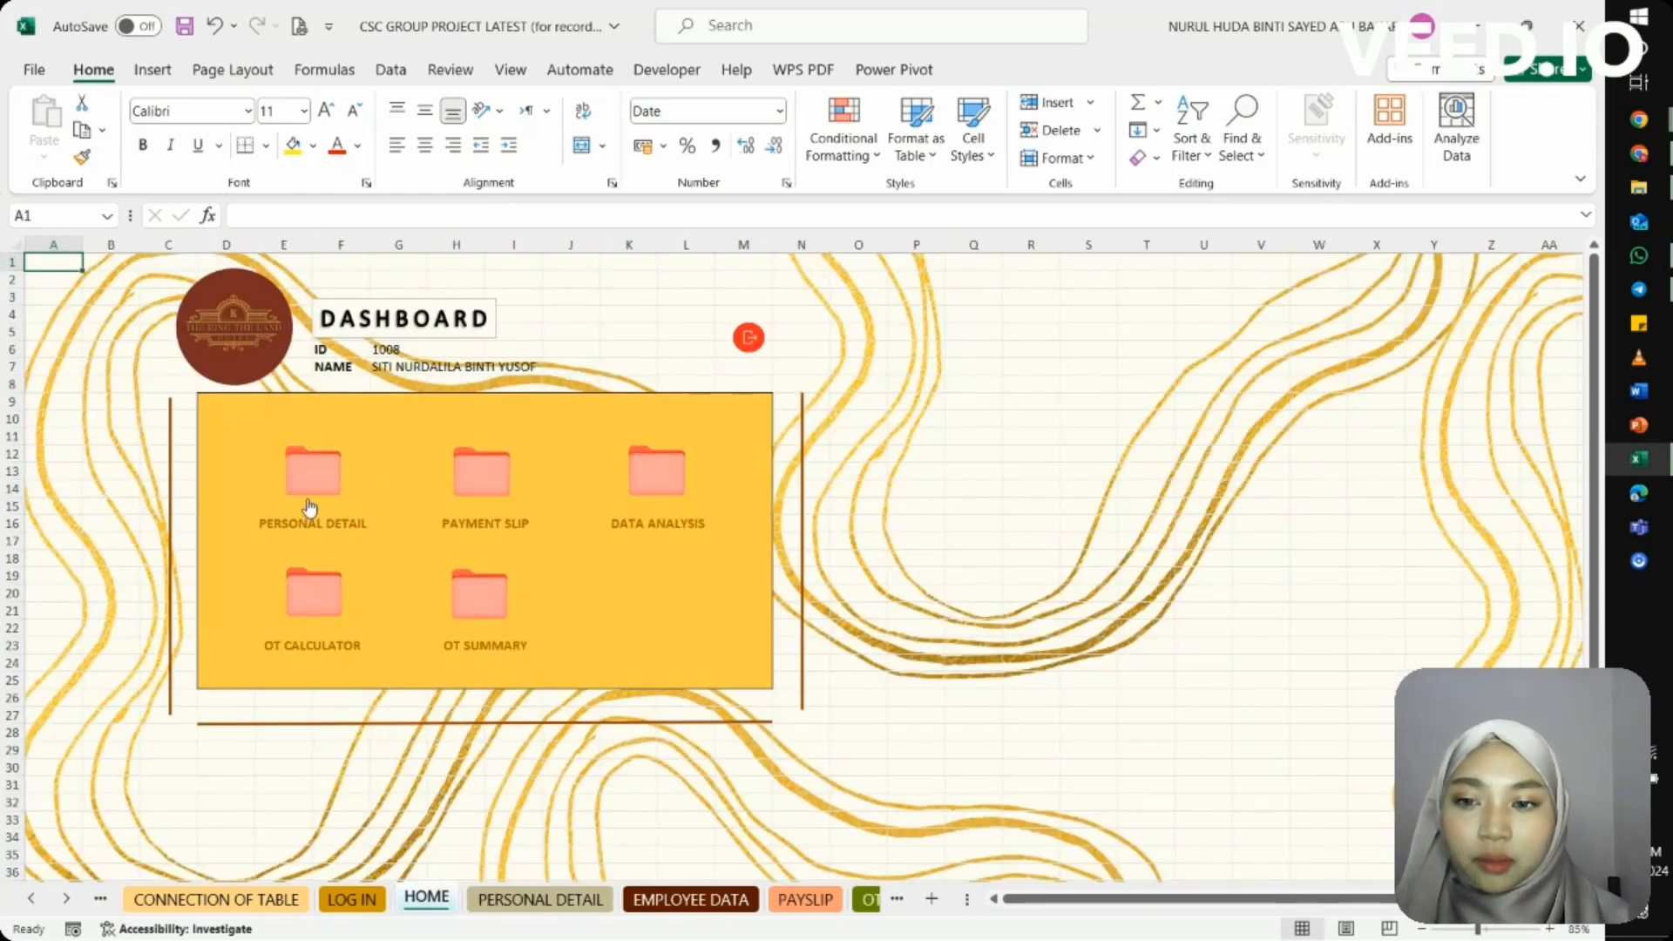
# Open the Personal Detail page from the dashboard and inspect the formulas in its Employee ID and Name cells
pyautogui.click(307, 510)
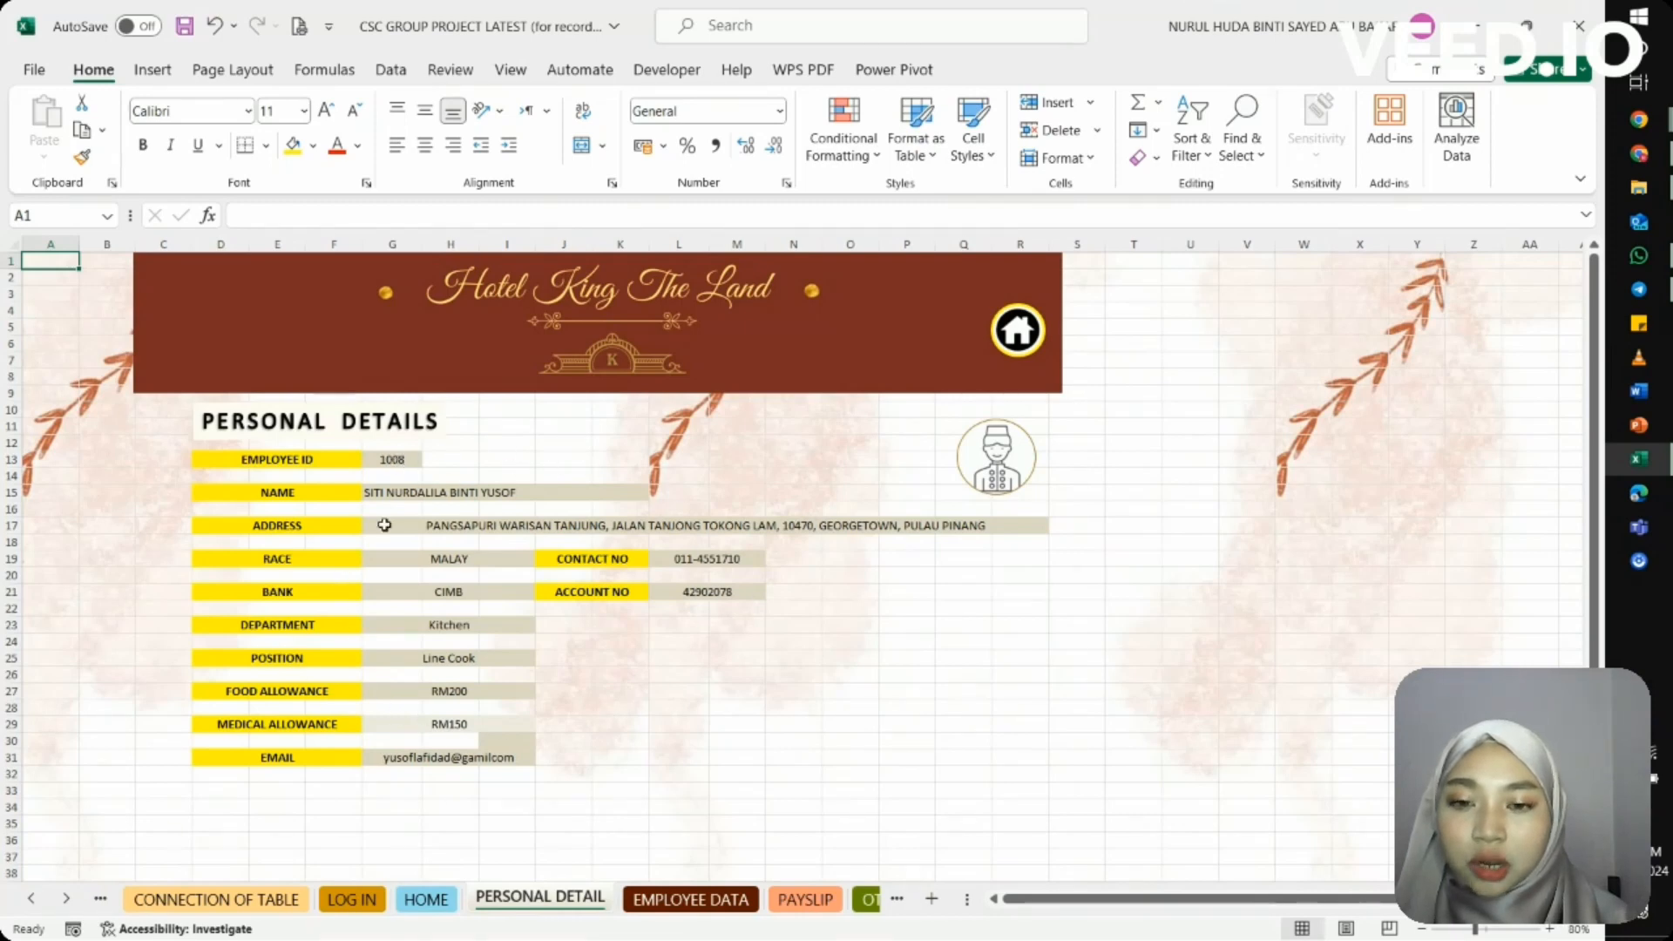
pyautogui.click(381, 494)
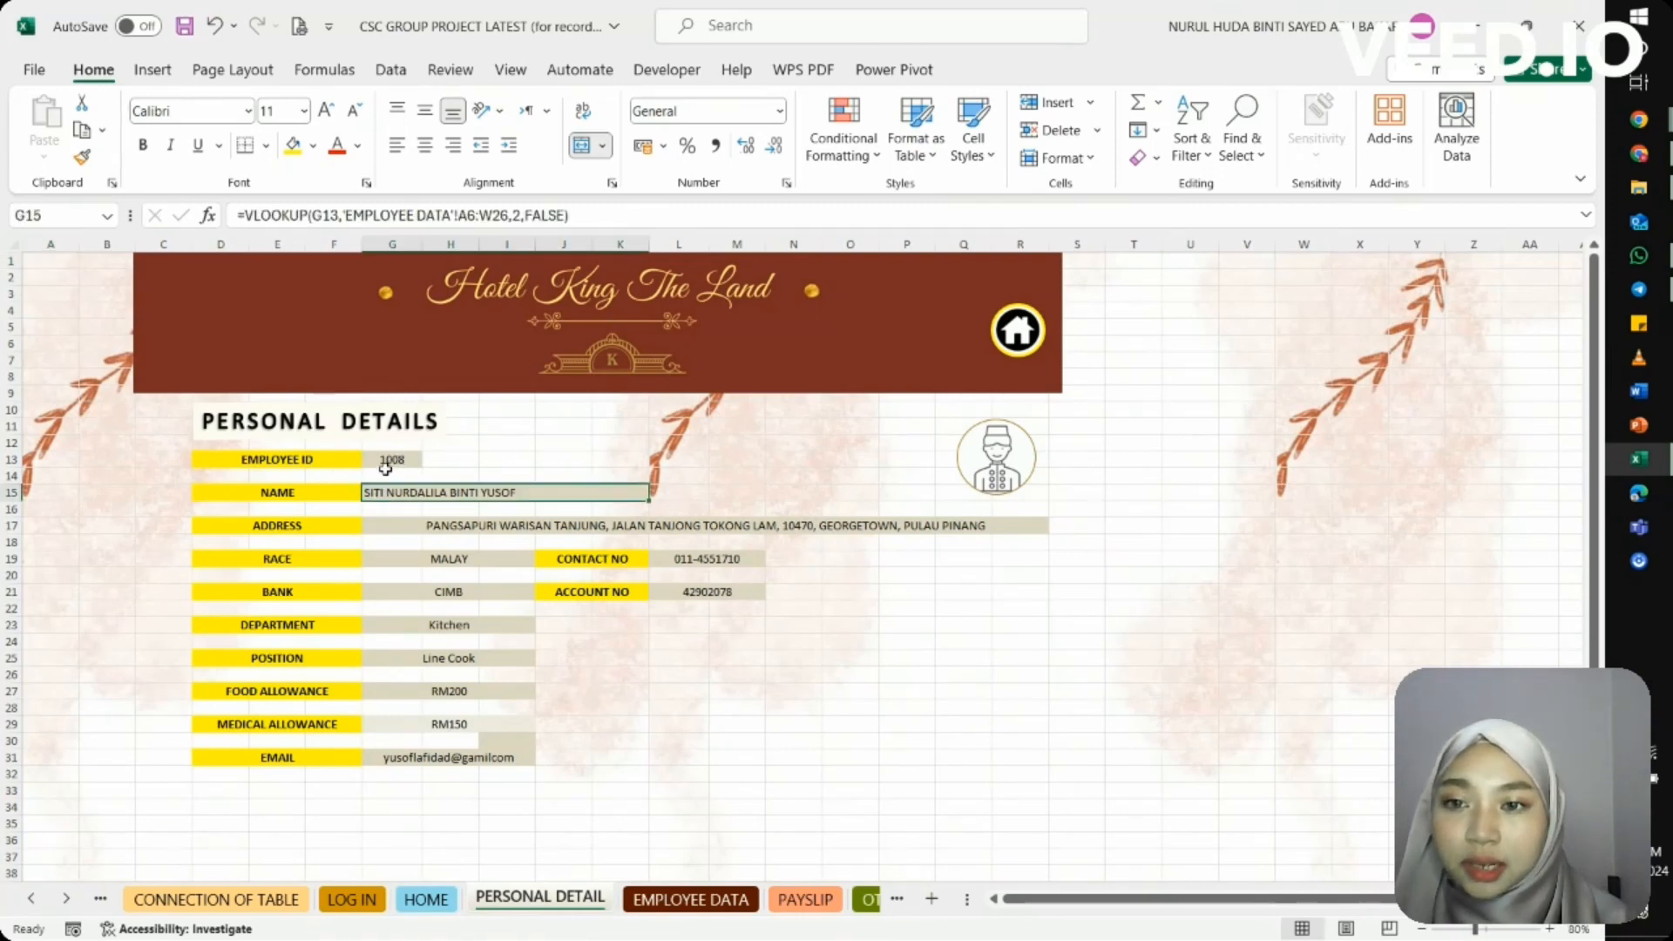
pyautogui.click(389, 459)
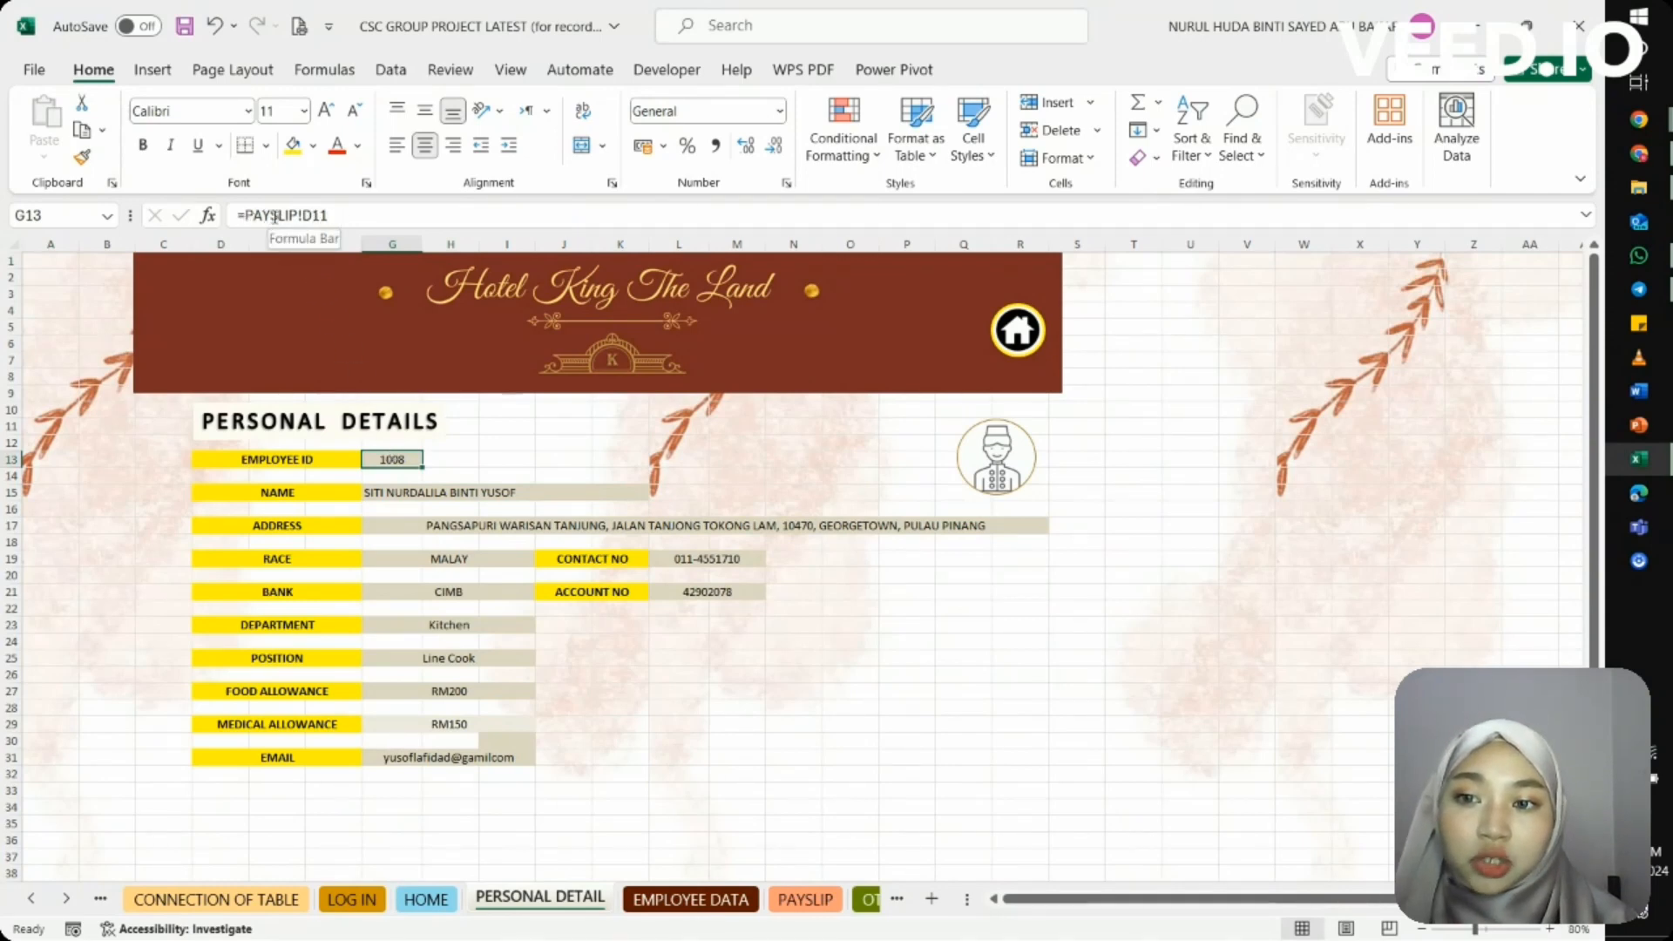
pyautogui.click(515, 495)
pyautogui.hscroll(2, 484, 493)
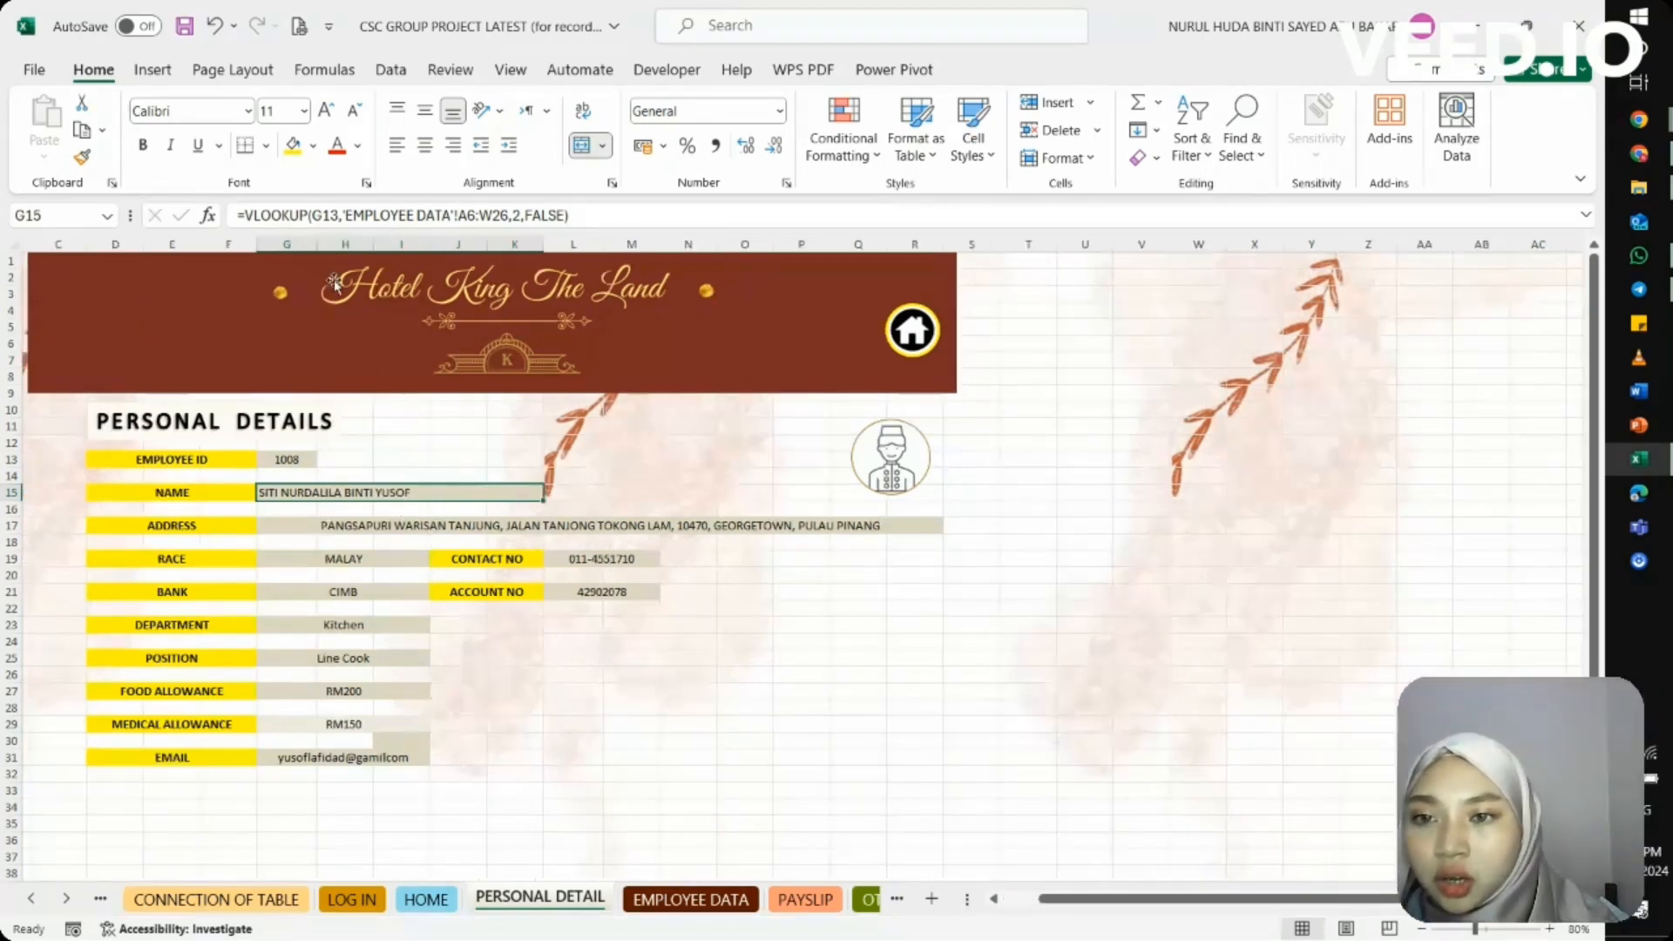
# Examine the lookup value and table array arguments of the VLOOKUP formula in the Personal Details Name cell G15
pyautogui.click(338, 215)
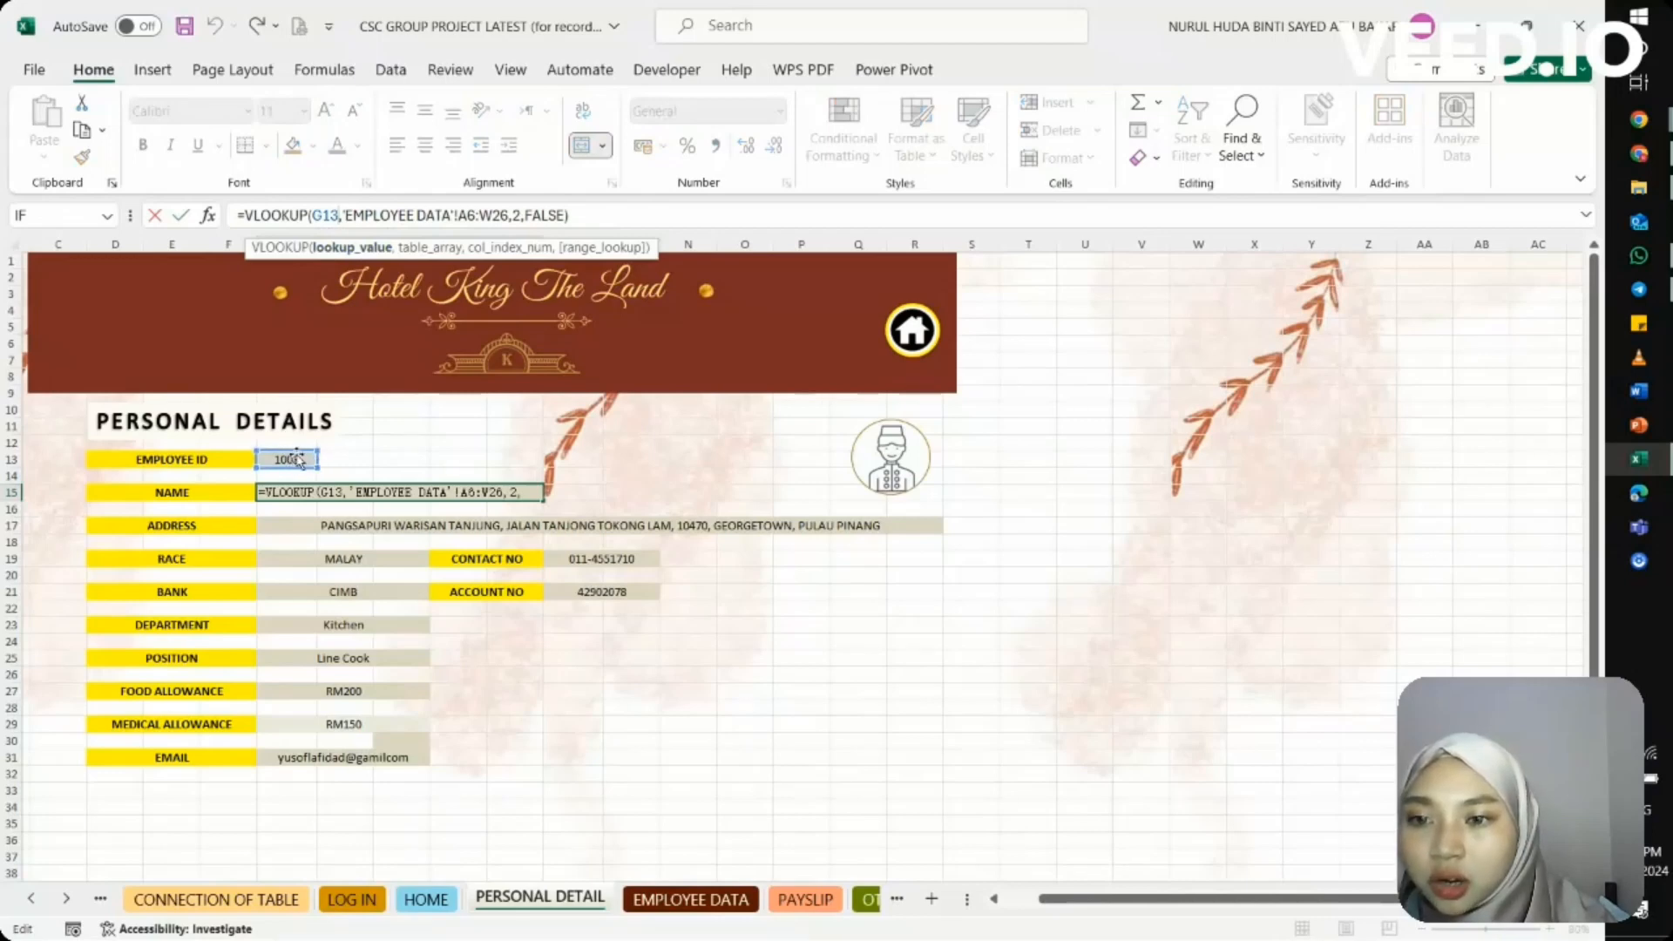
pyautogui.click(364, 428)
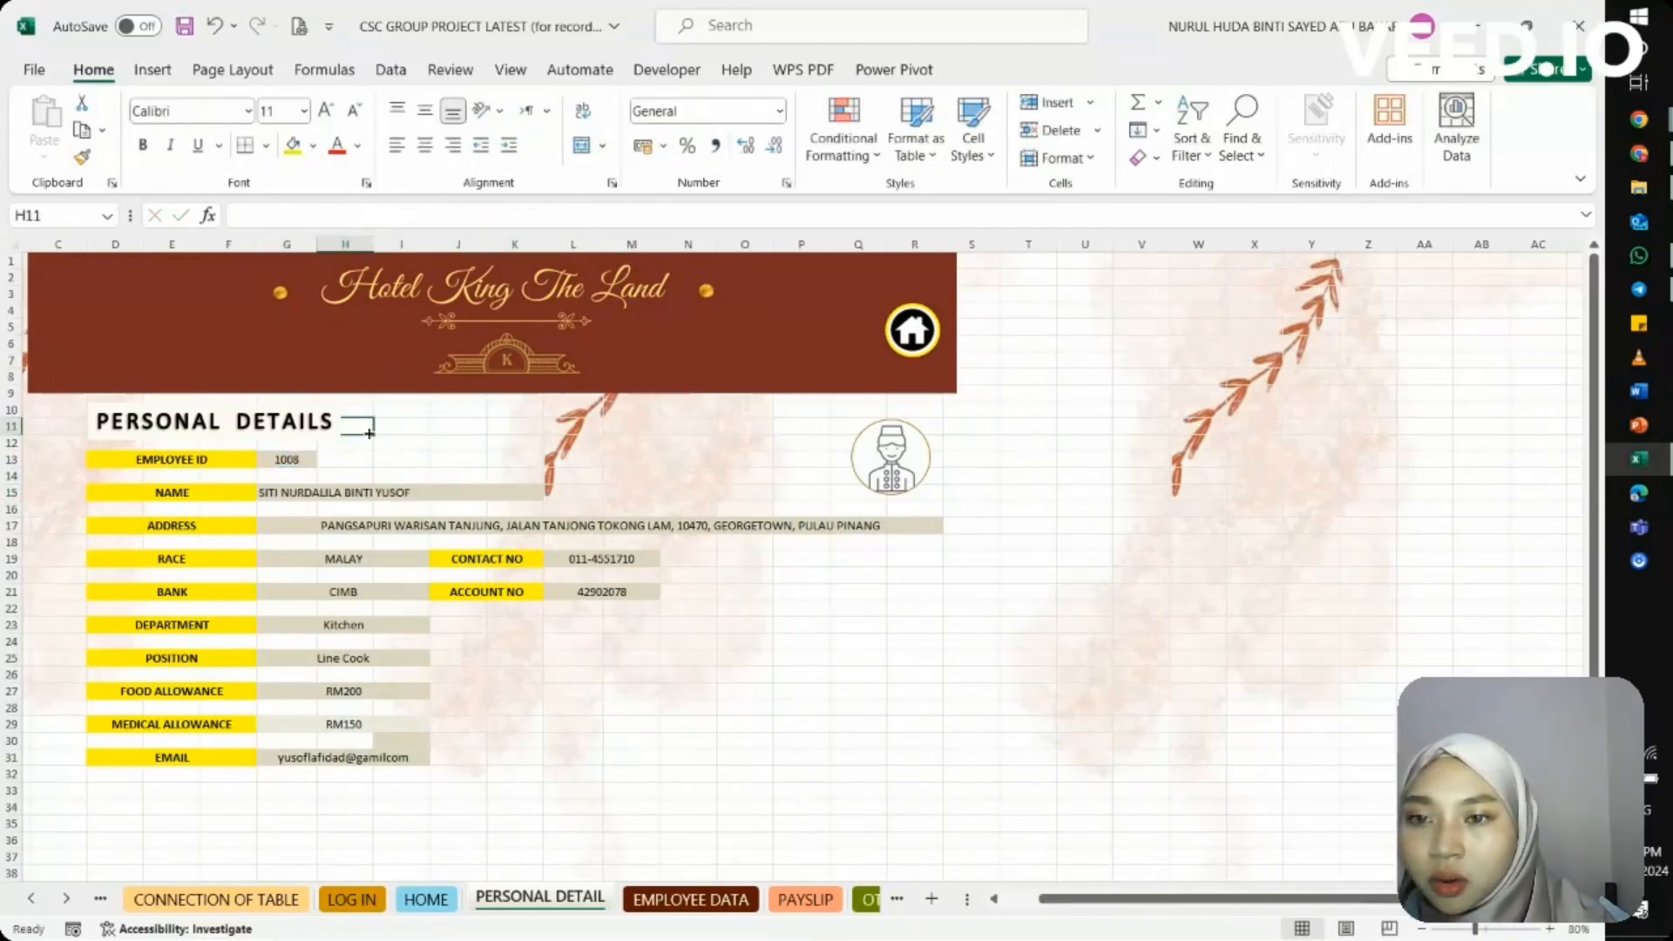
pyautogui.click(407, 494)
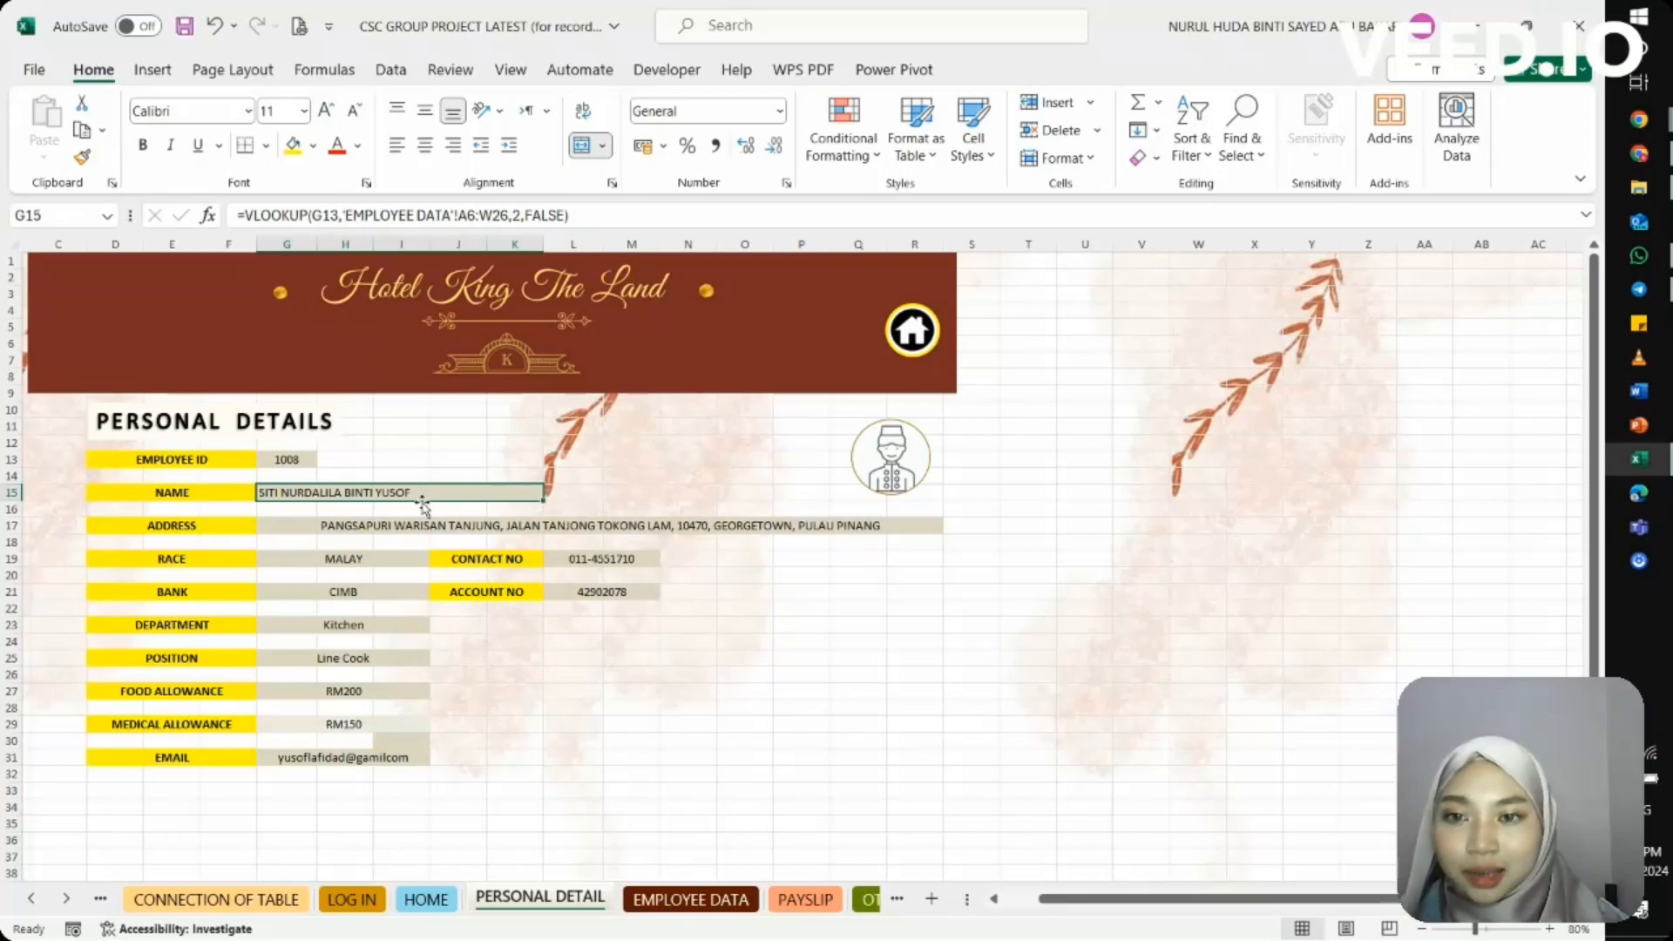
pyautogui.click(443, 213)
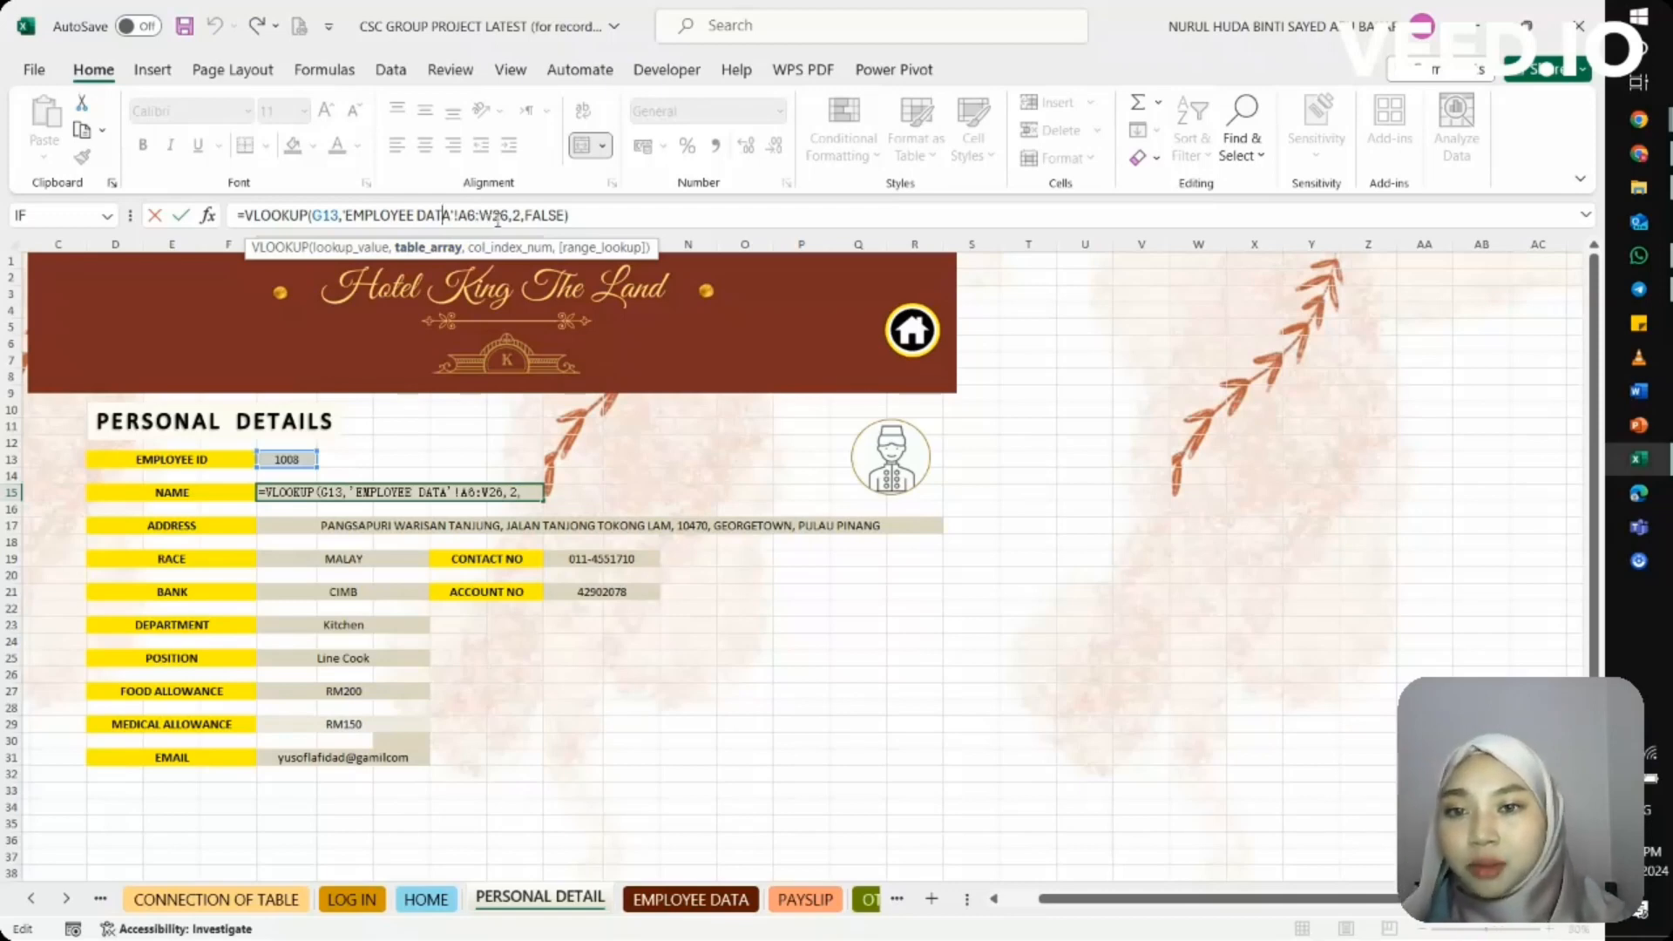
pyautogui.click(644, 442)
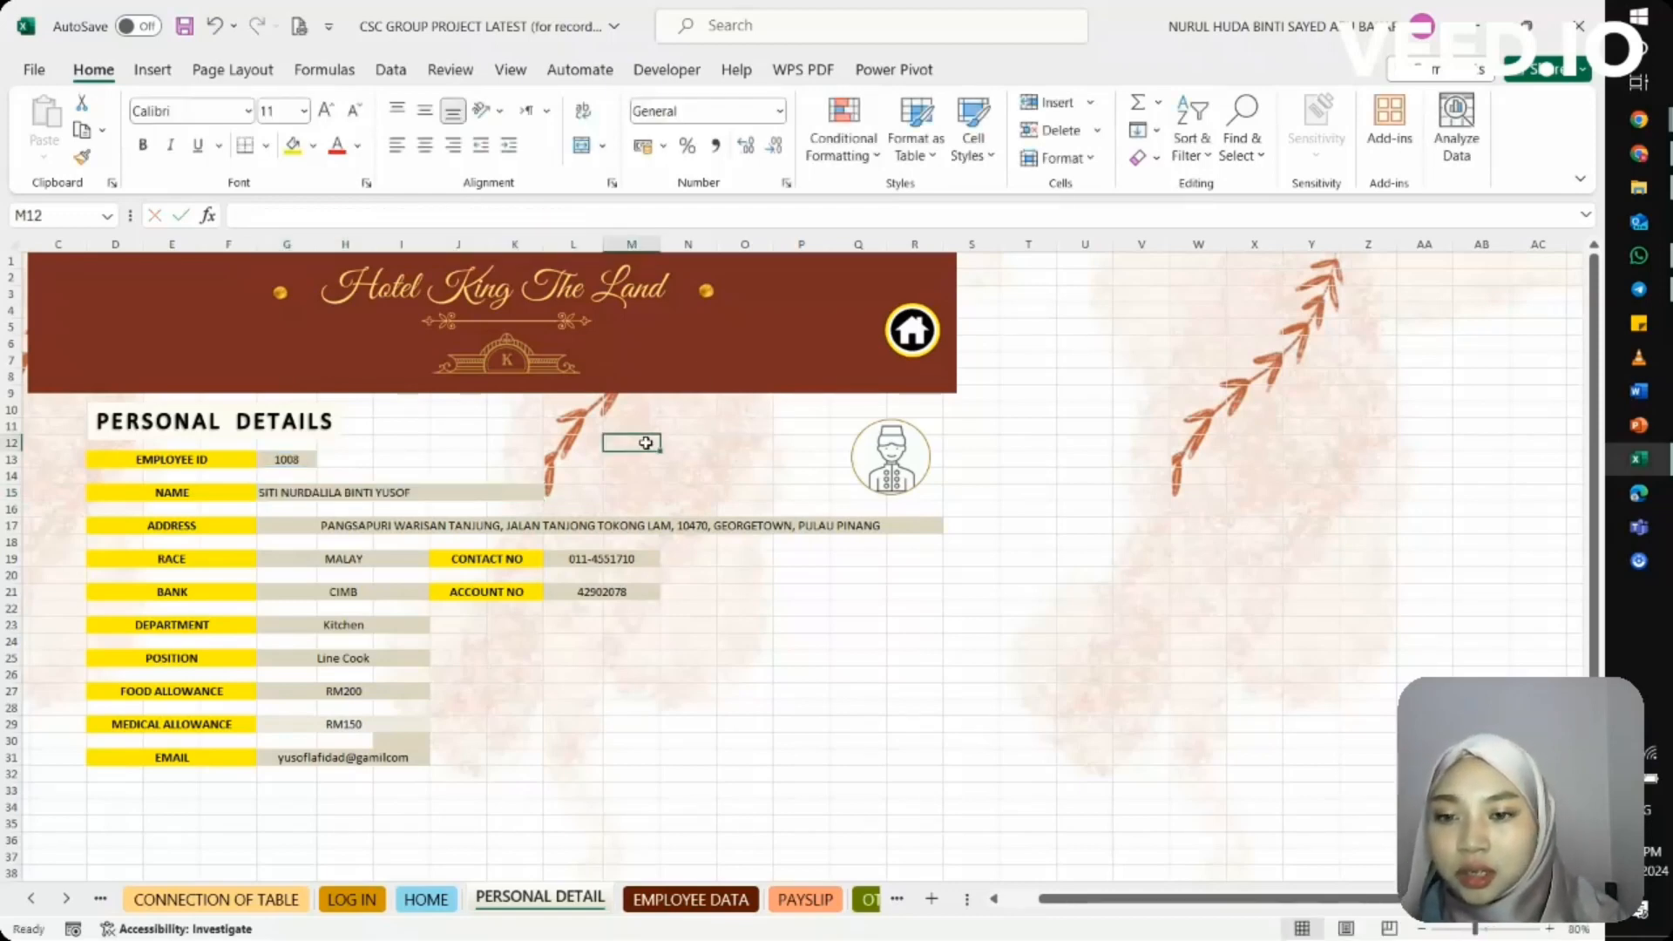
# Highlight the employee records A6:W26 on the EMPLOYEE DATA sheet, then return to the PERSONAL DETAIL sheet
pyautogui.click(692, 902)
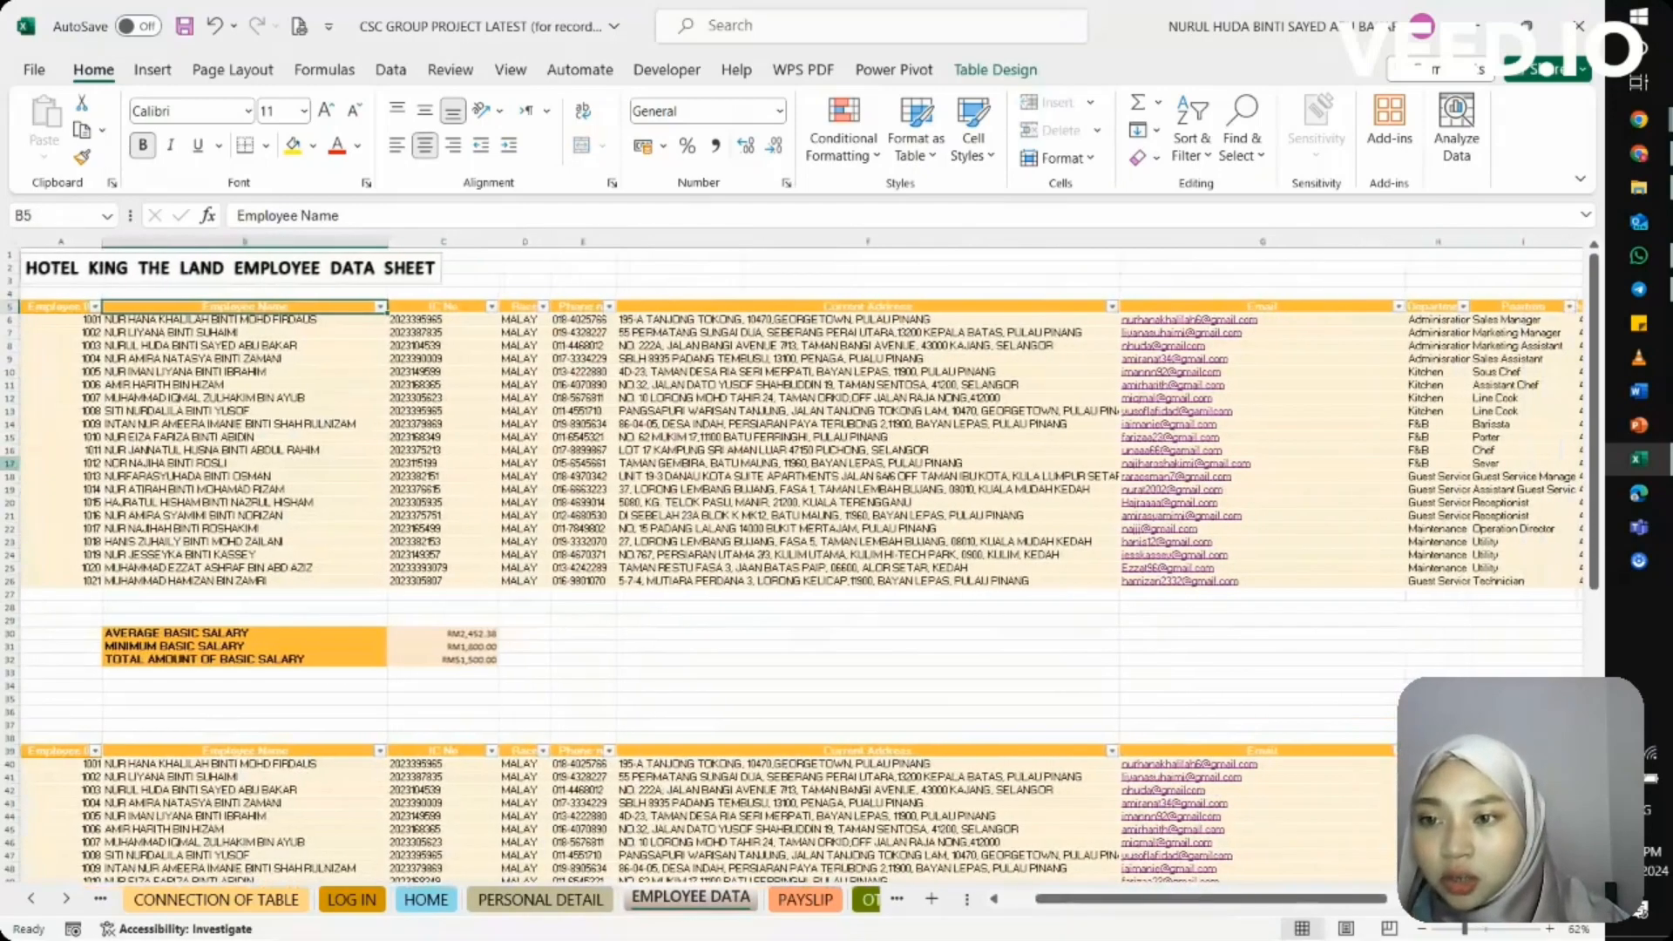
pyautogui.click(65, 320)
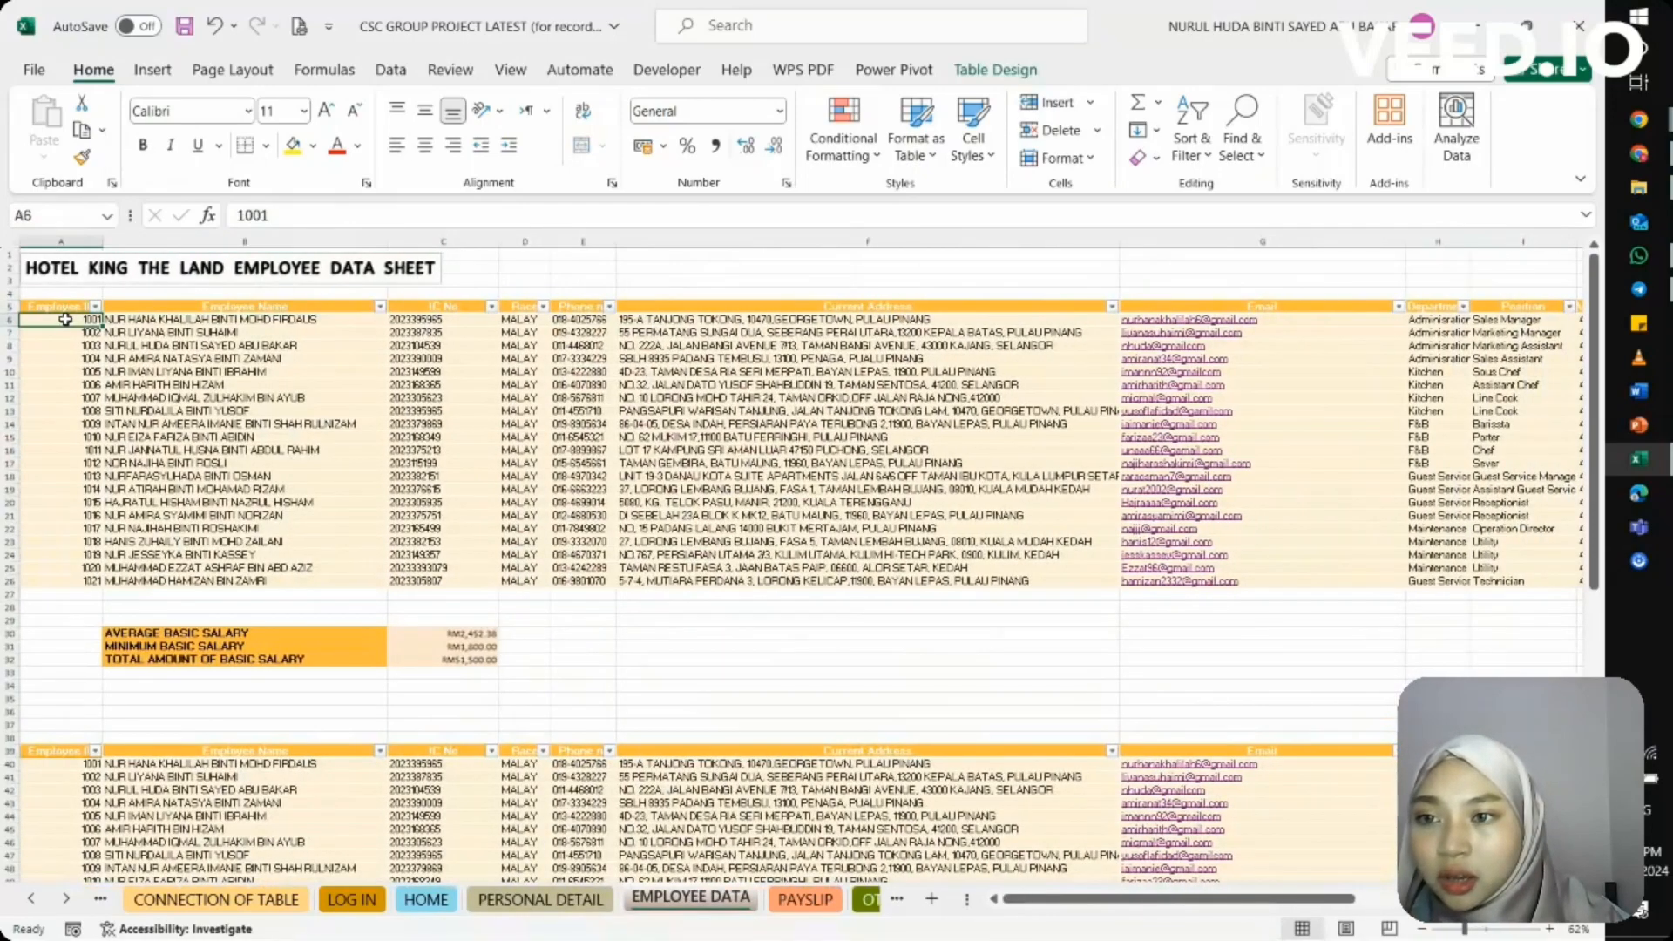
pyautogui.moveTo(66, 320); pyautogui.dragTo(1397, 584)
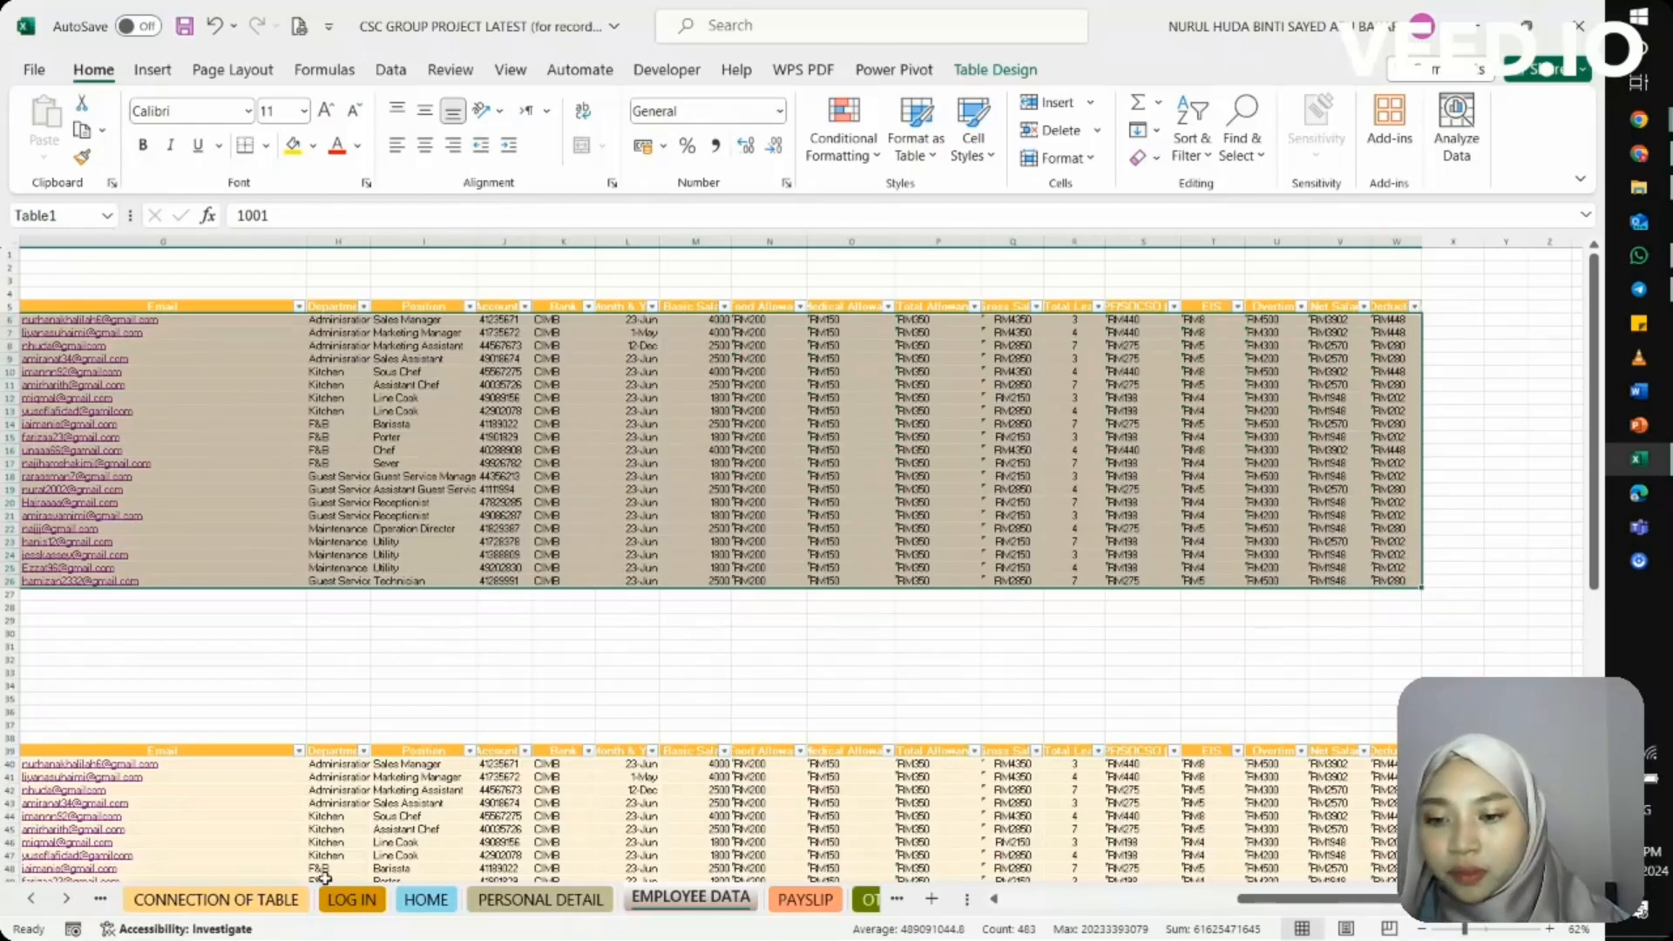
pyautogui.click(506, 899)
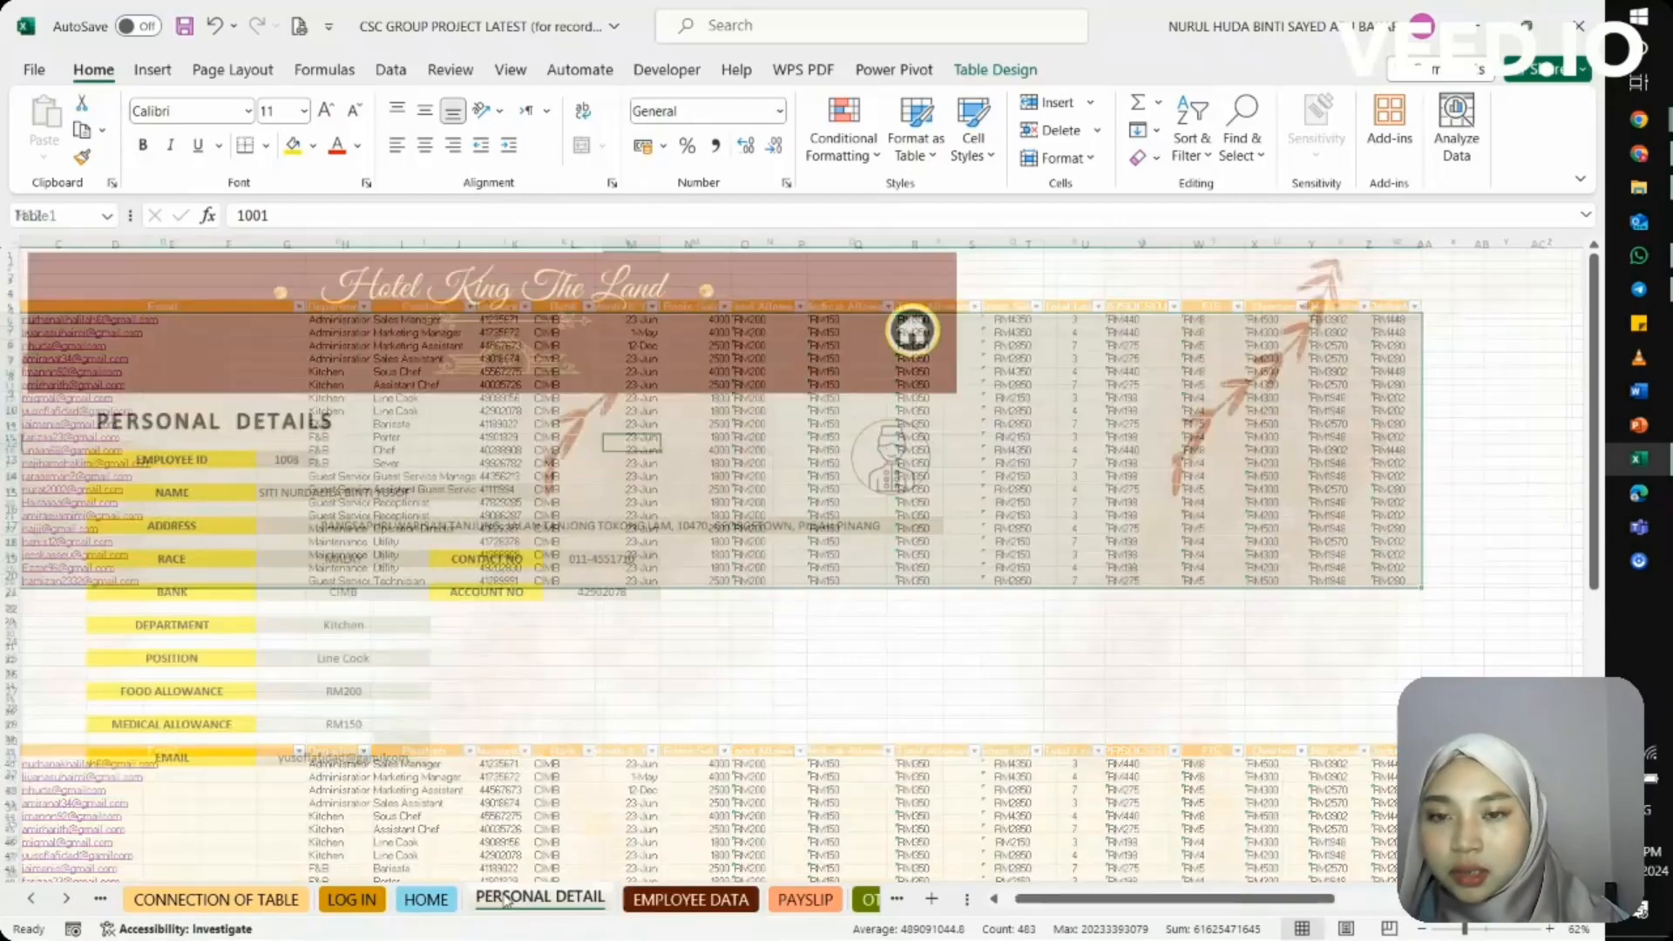
# Examine the column index and range lookup arguments of the Name formula in G15, leaving the formula unchanged
pyautogui.click(436, 490)
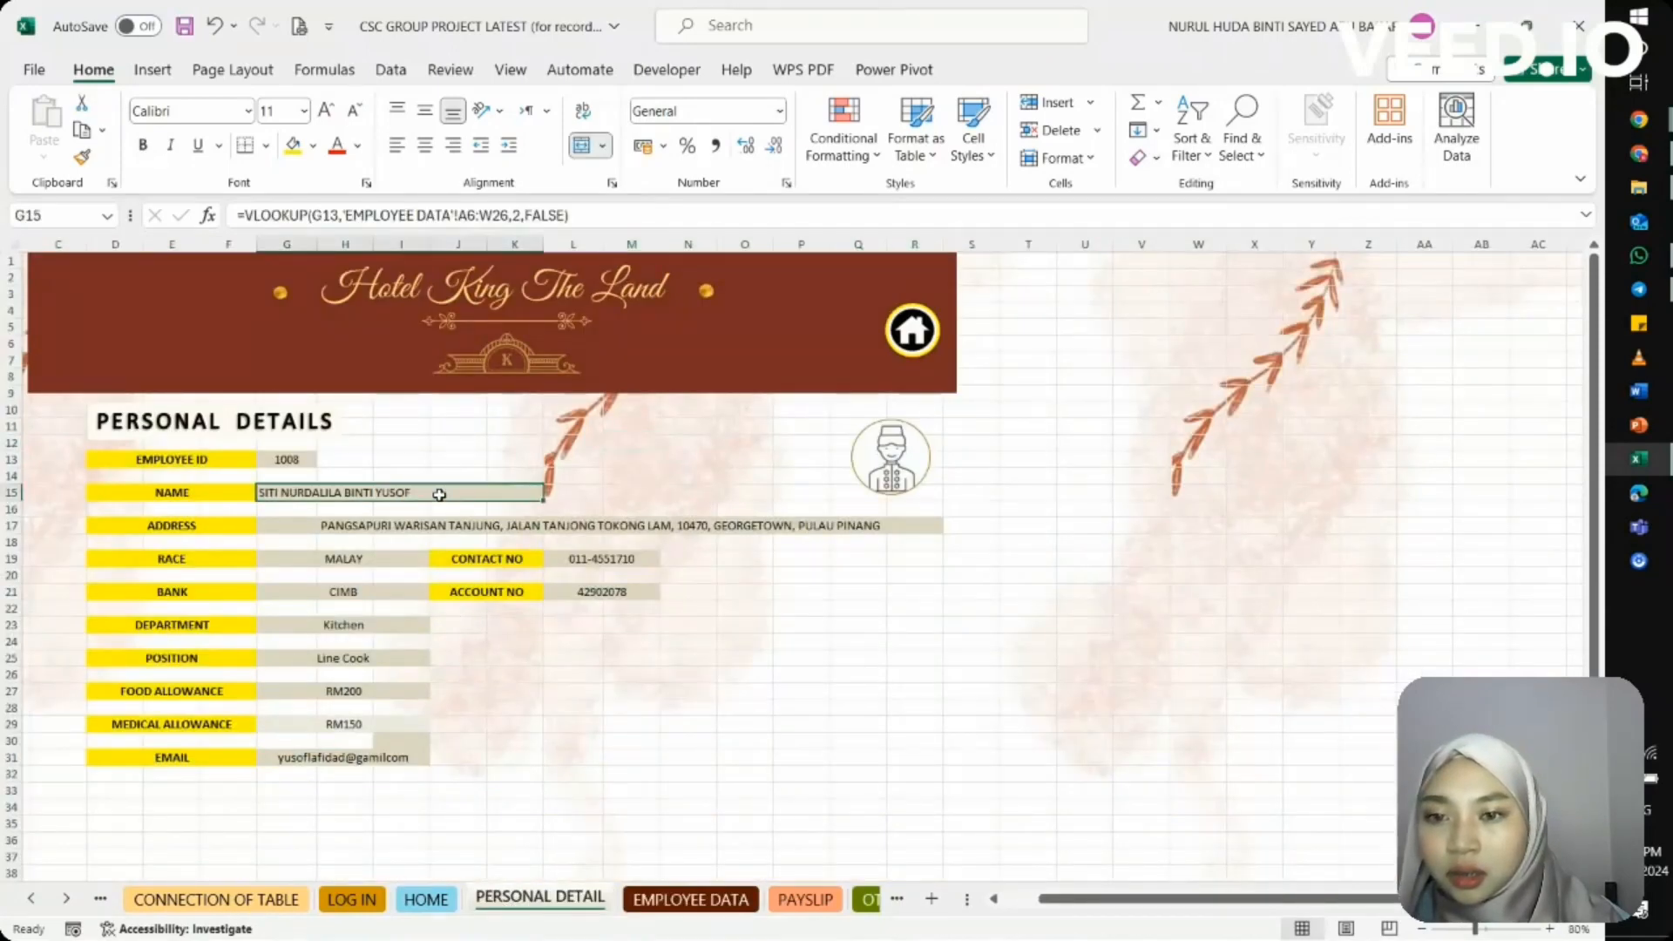
pyautogui.click(514, 216)
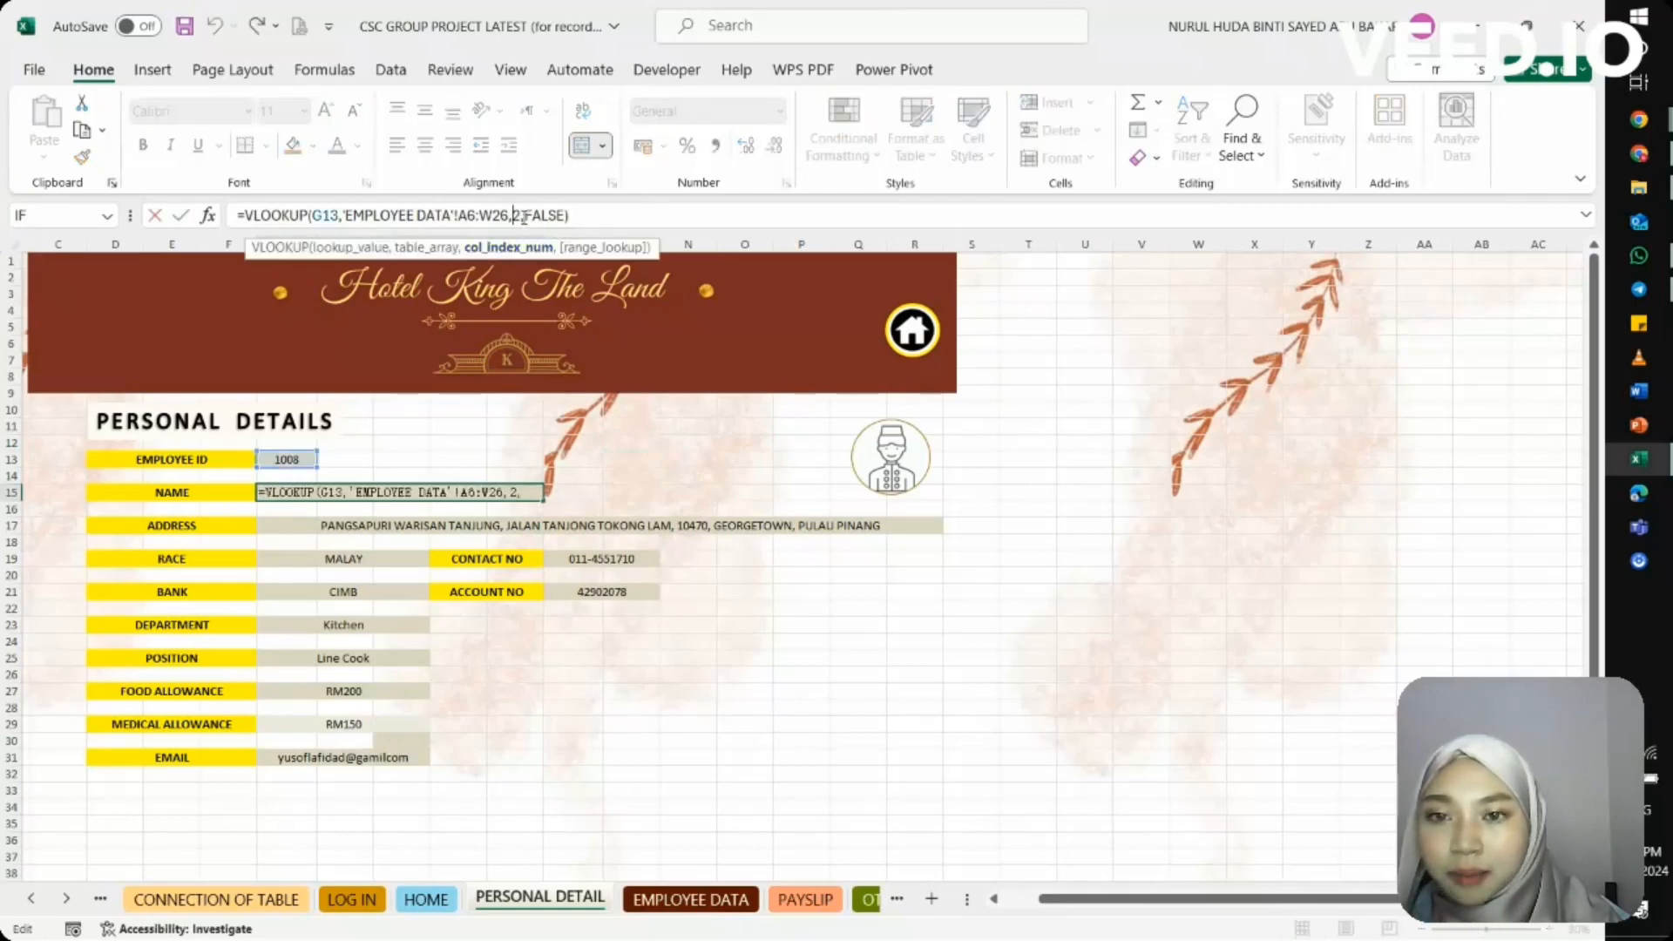
pyautogui.click(585, 217)
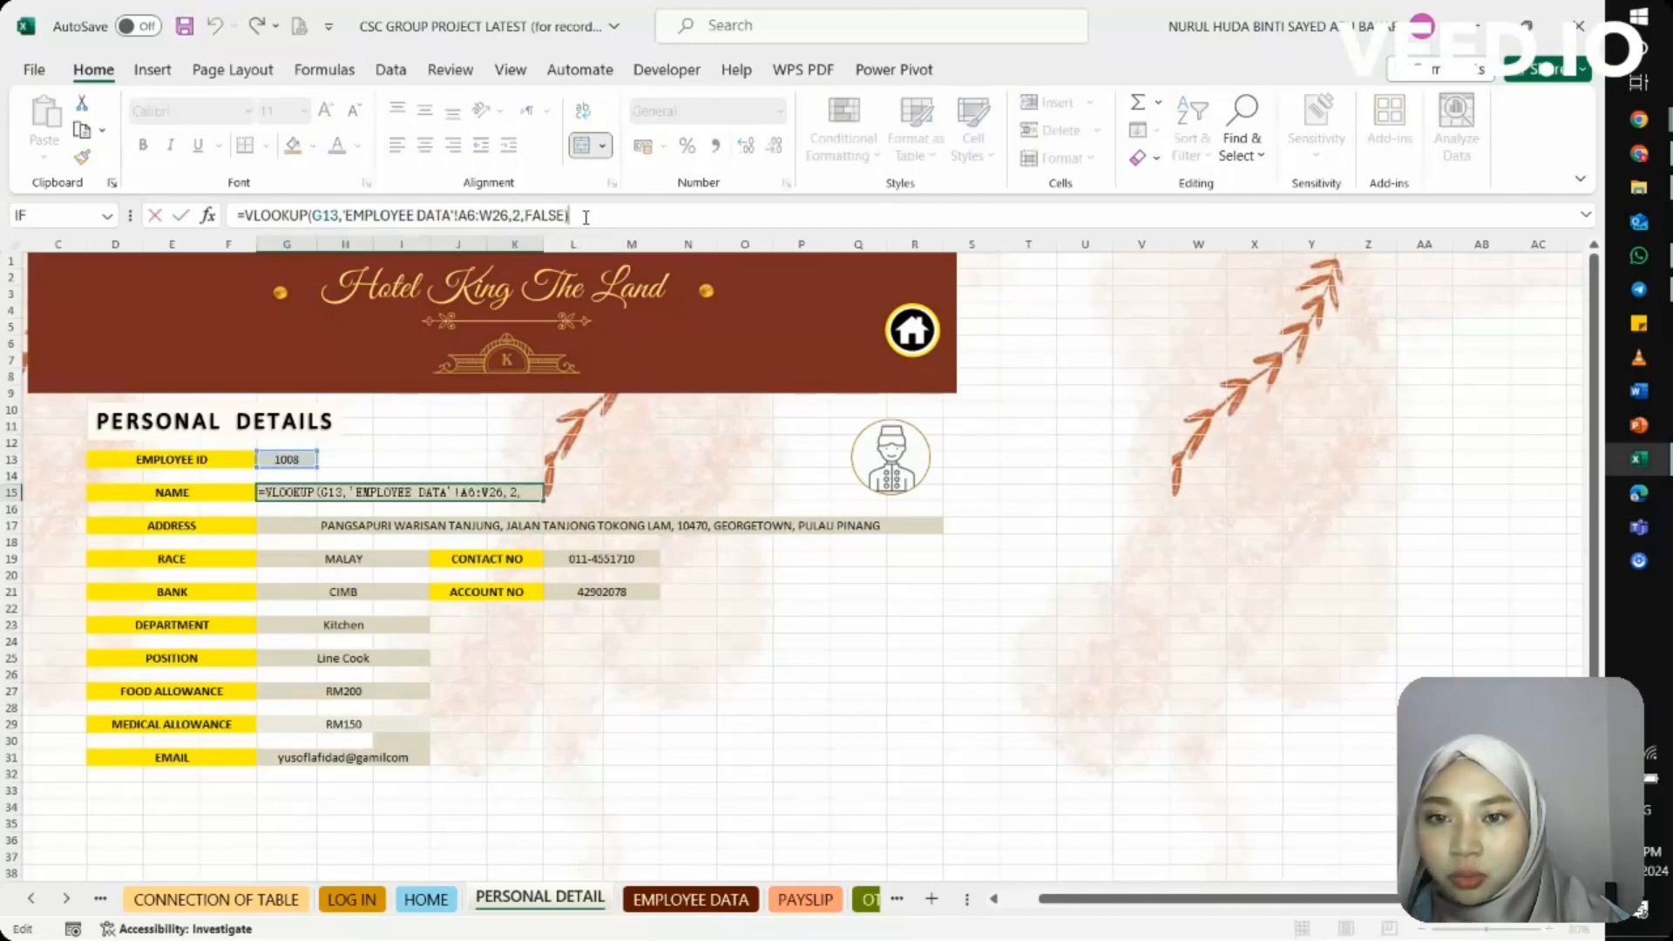
pyautogui.click(630, 506)
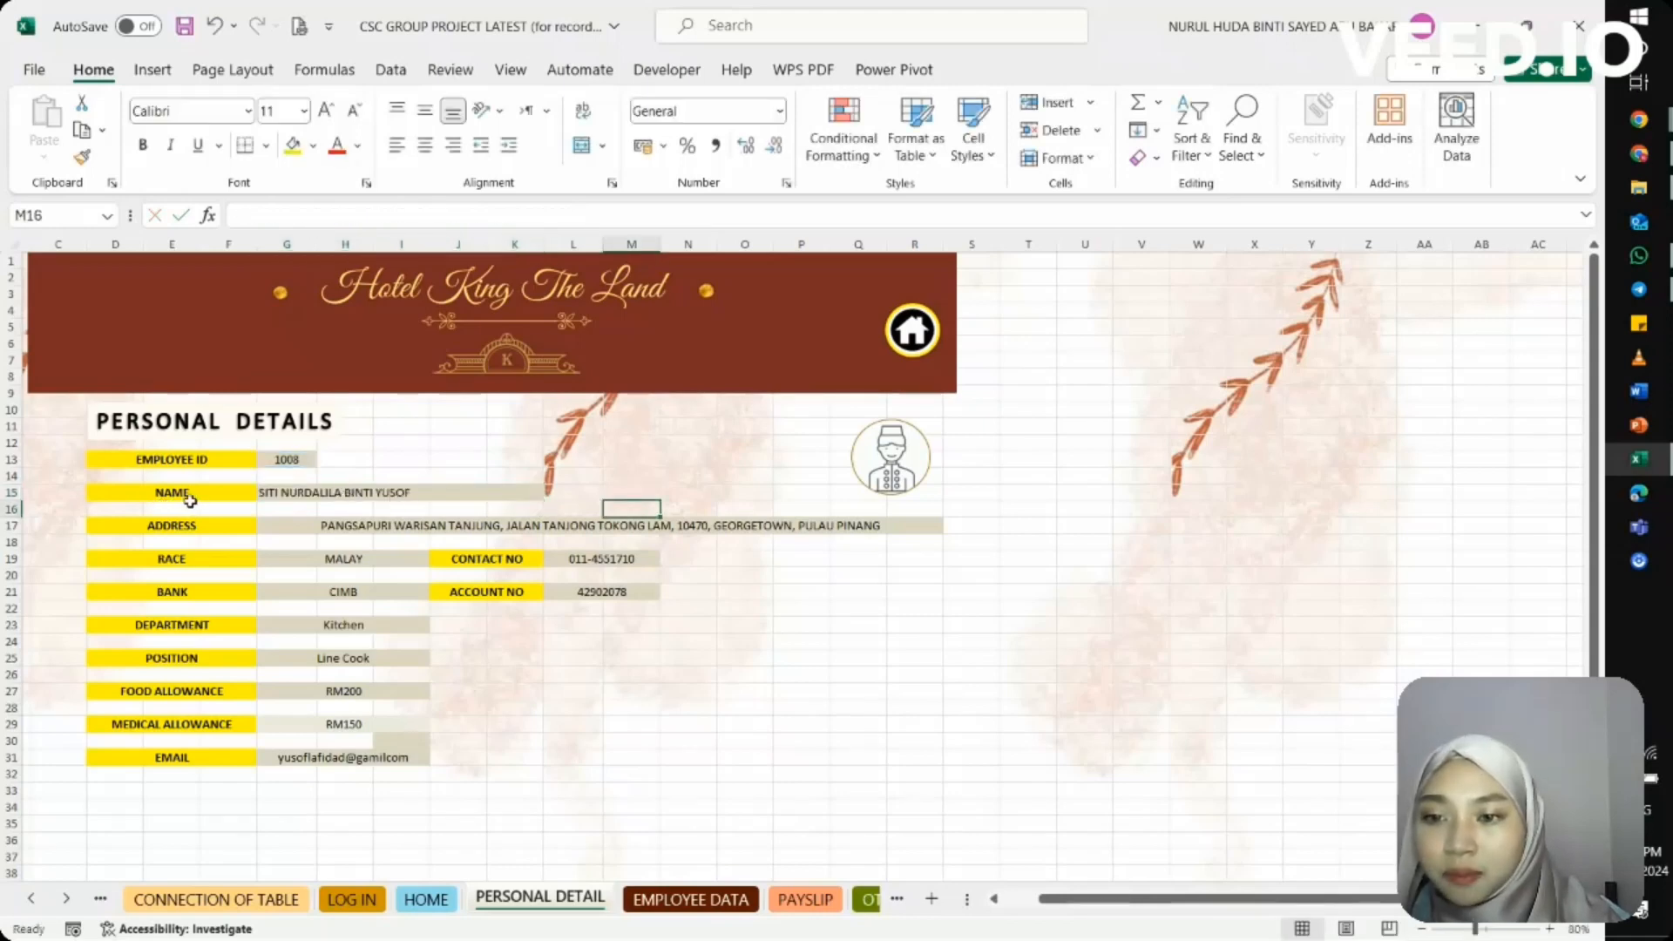
# Locate the Employee ID and Employee Name columns in the upper table of the EMPLOYEE DATA sheet
pyautogui.click(691, 899)
pyautogui.hscroll(-6, 236, 547)
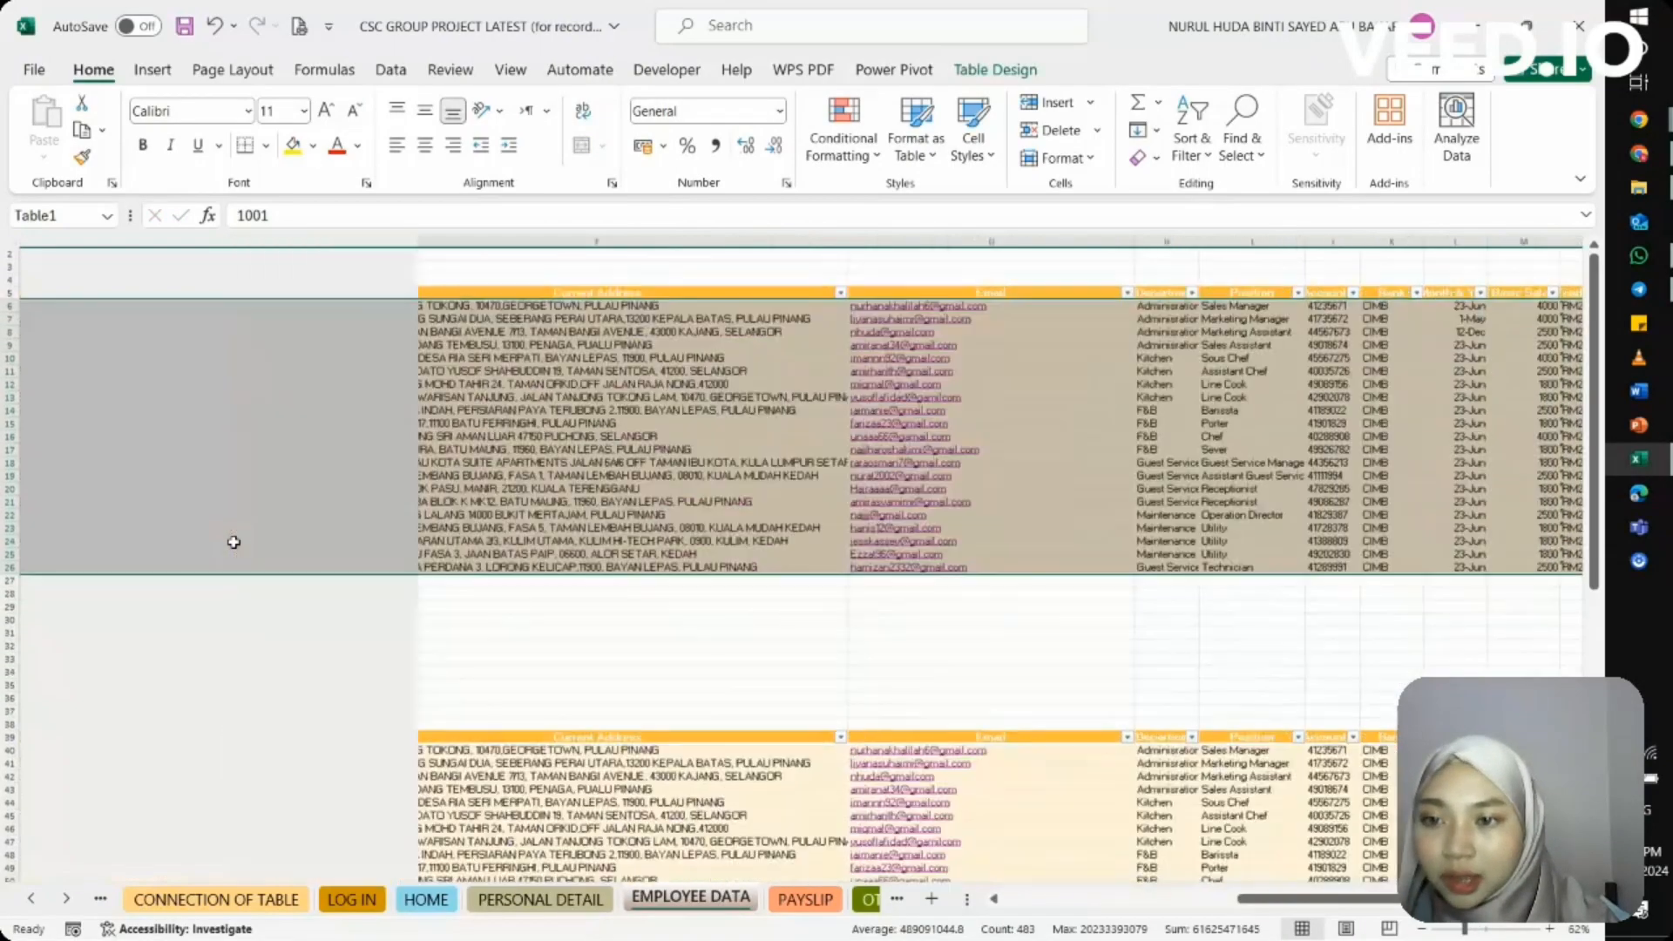
pyautogui.click(703, 634)
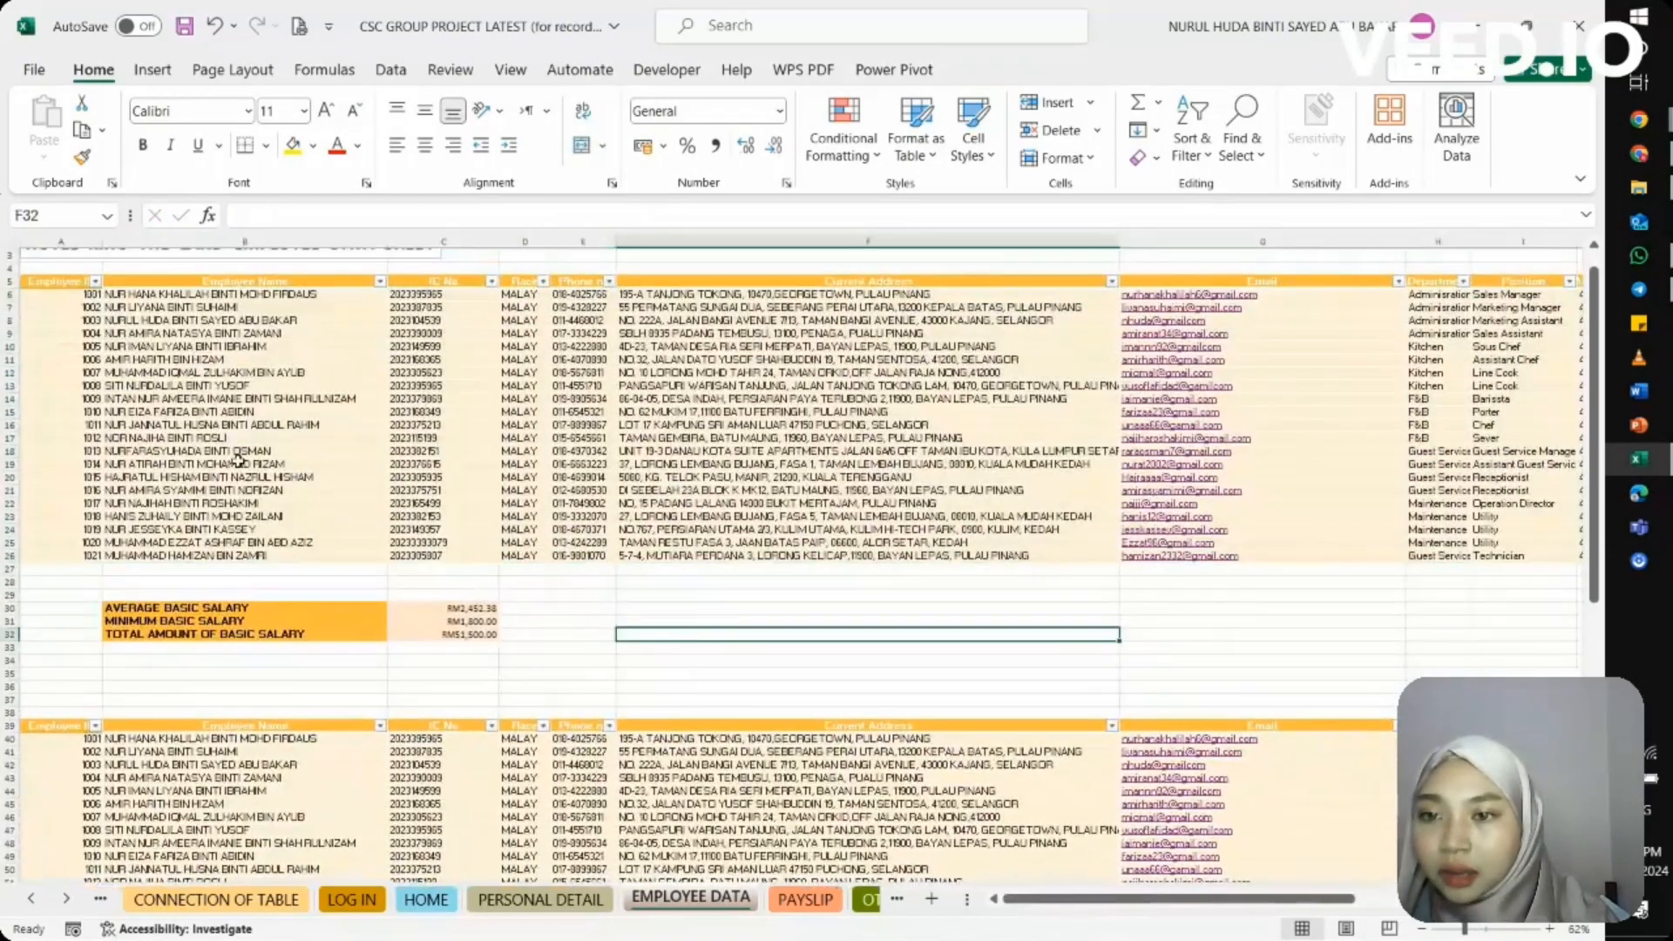
pyautogui.scroll(1, 238, 461)
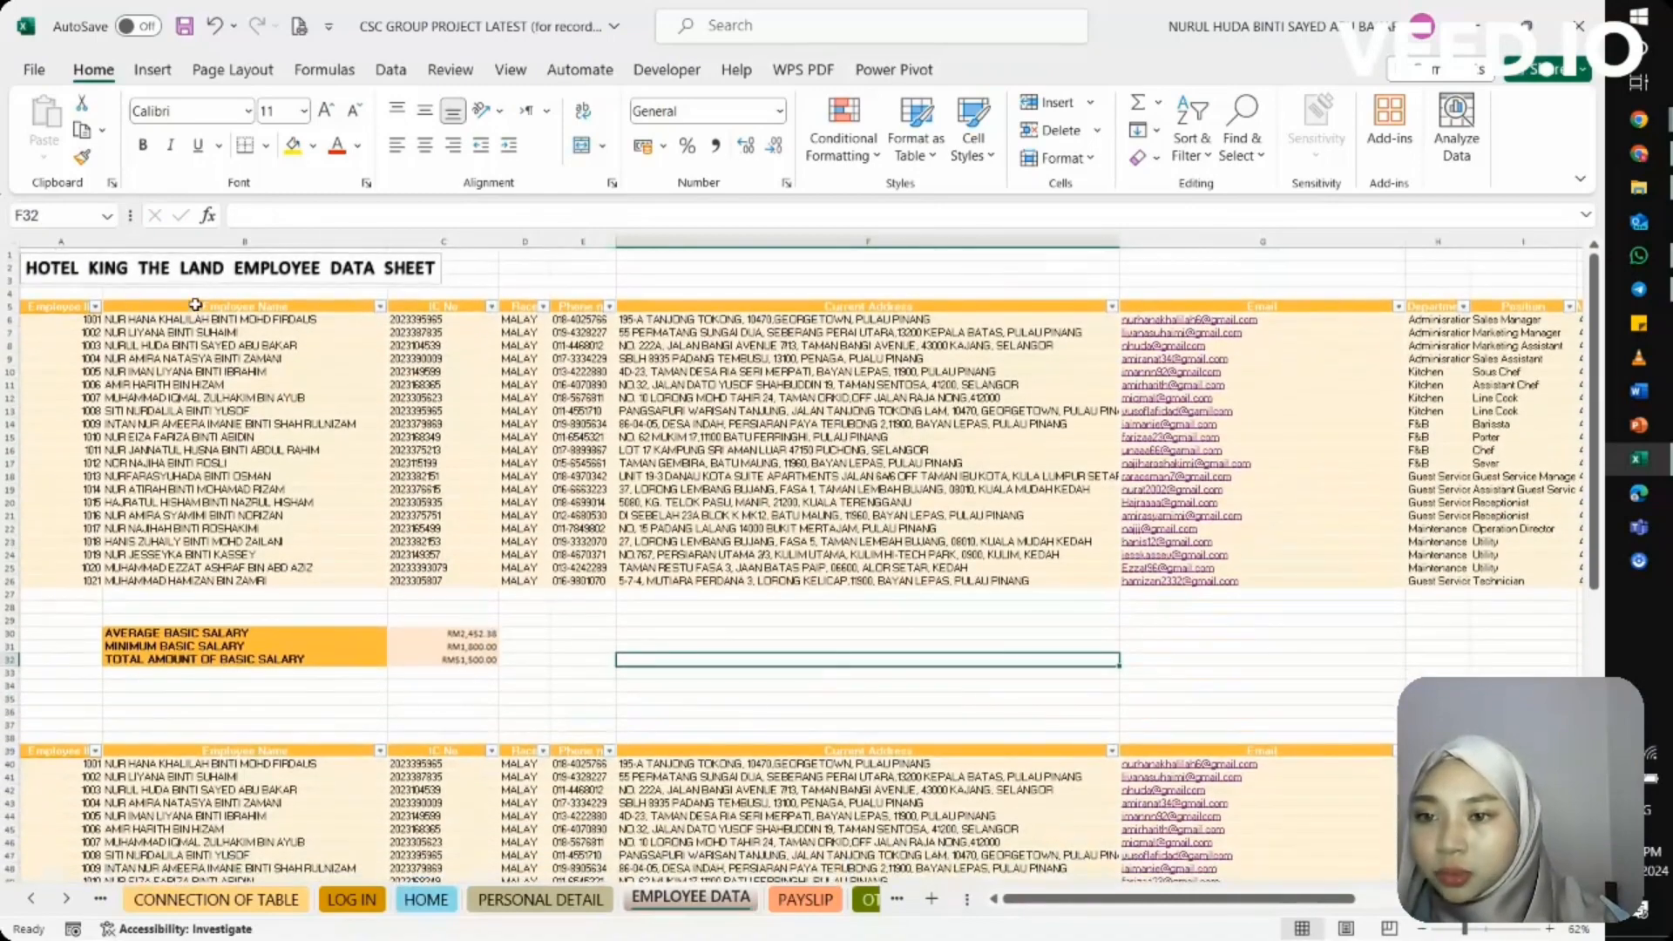
pyautogui.click(79, 308)
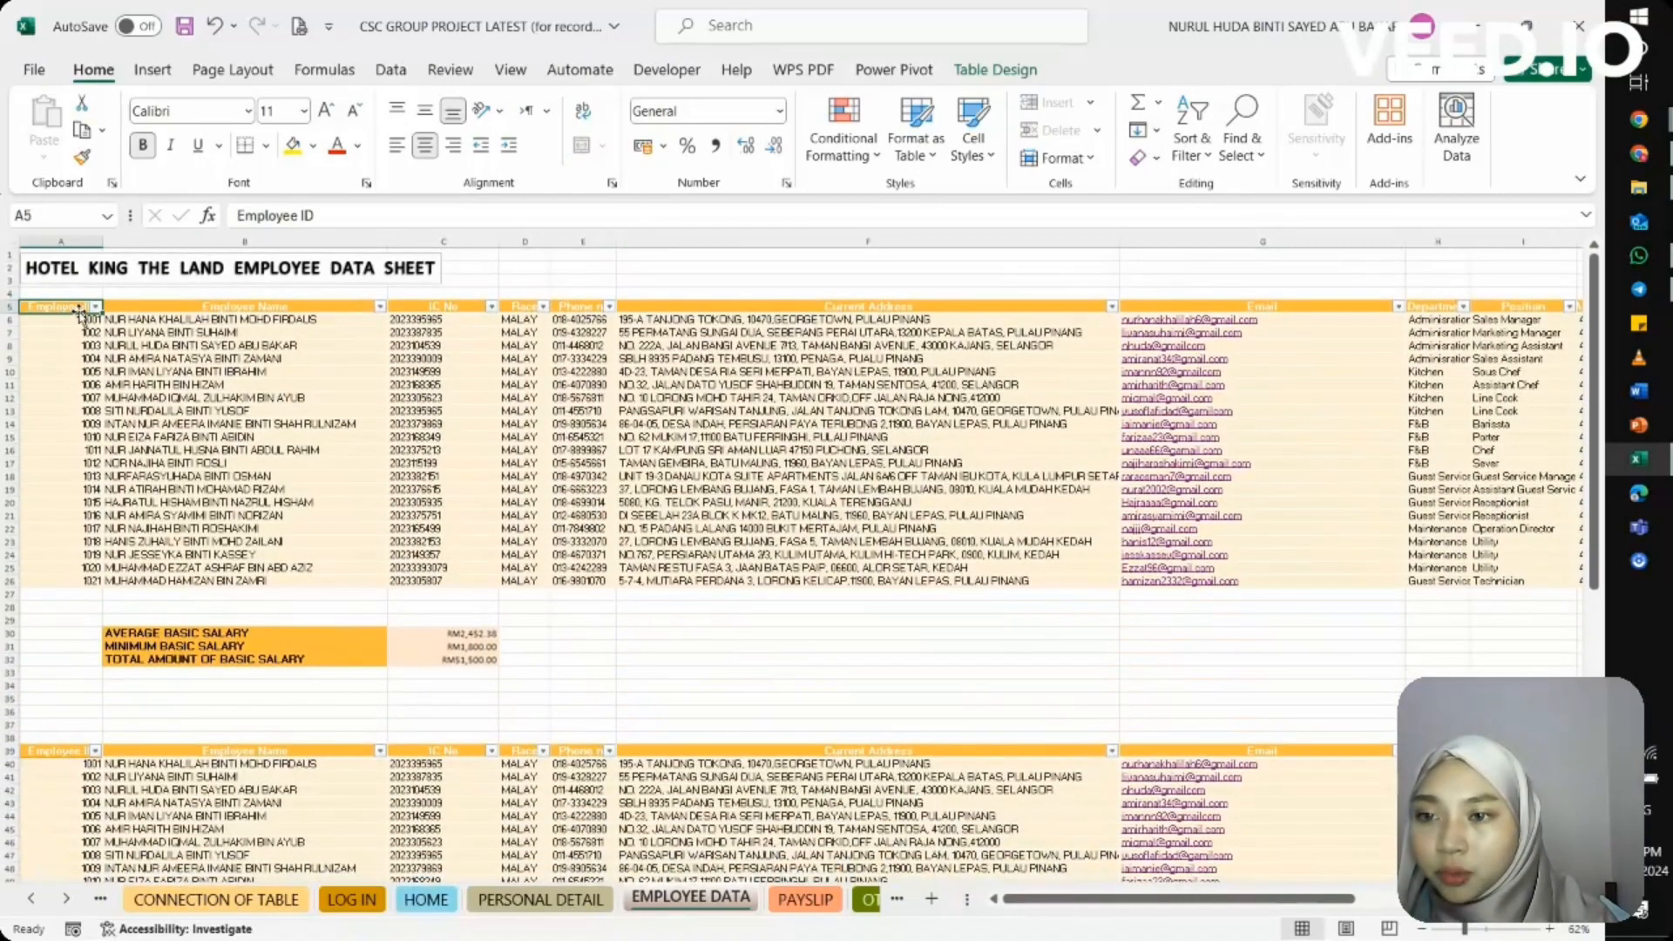
pyautogui.click(147, 310)
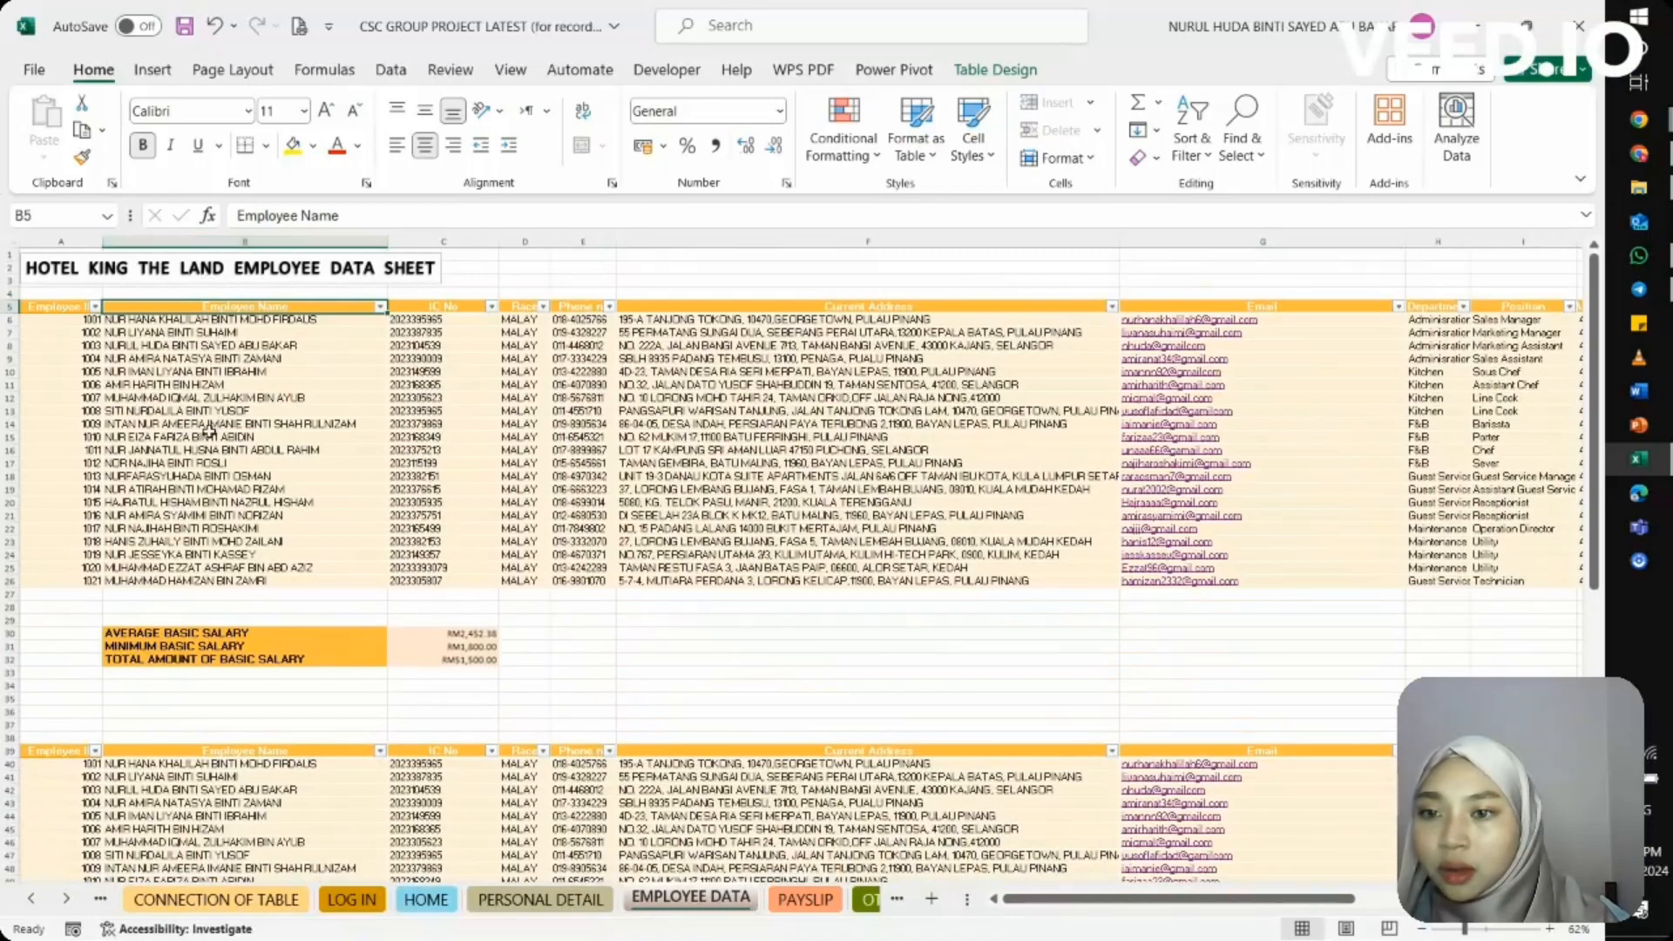
# Compare the Employee ID and Employee Name cells of the first record on the EMPLOYEE DATA sheet, then return to the PERSONAL DETAIL sheet
pyautogui.click(85, 319)
pyautogui.click(180, 317)
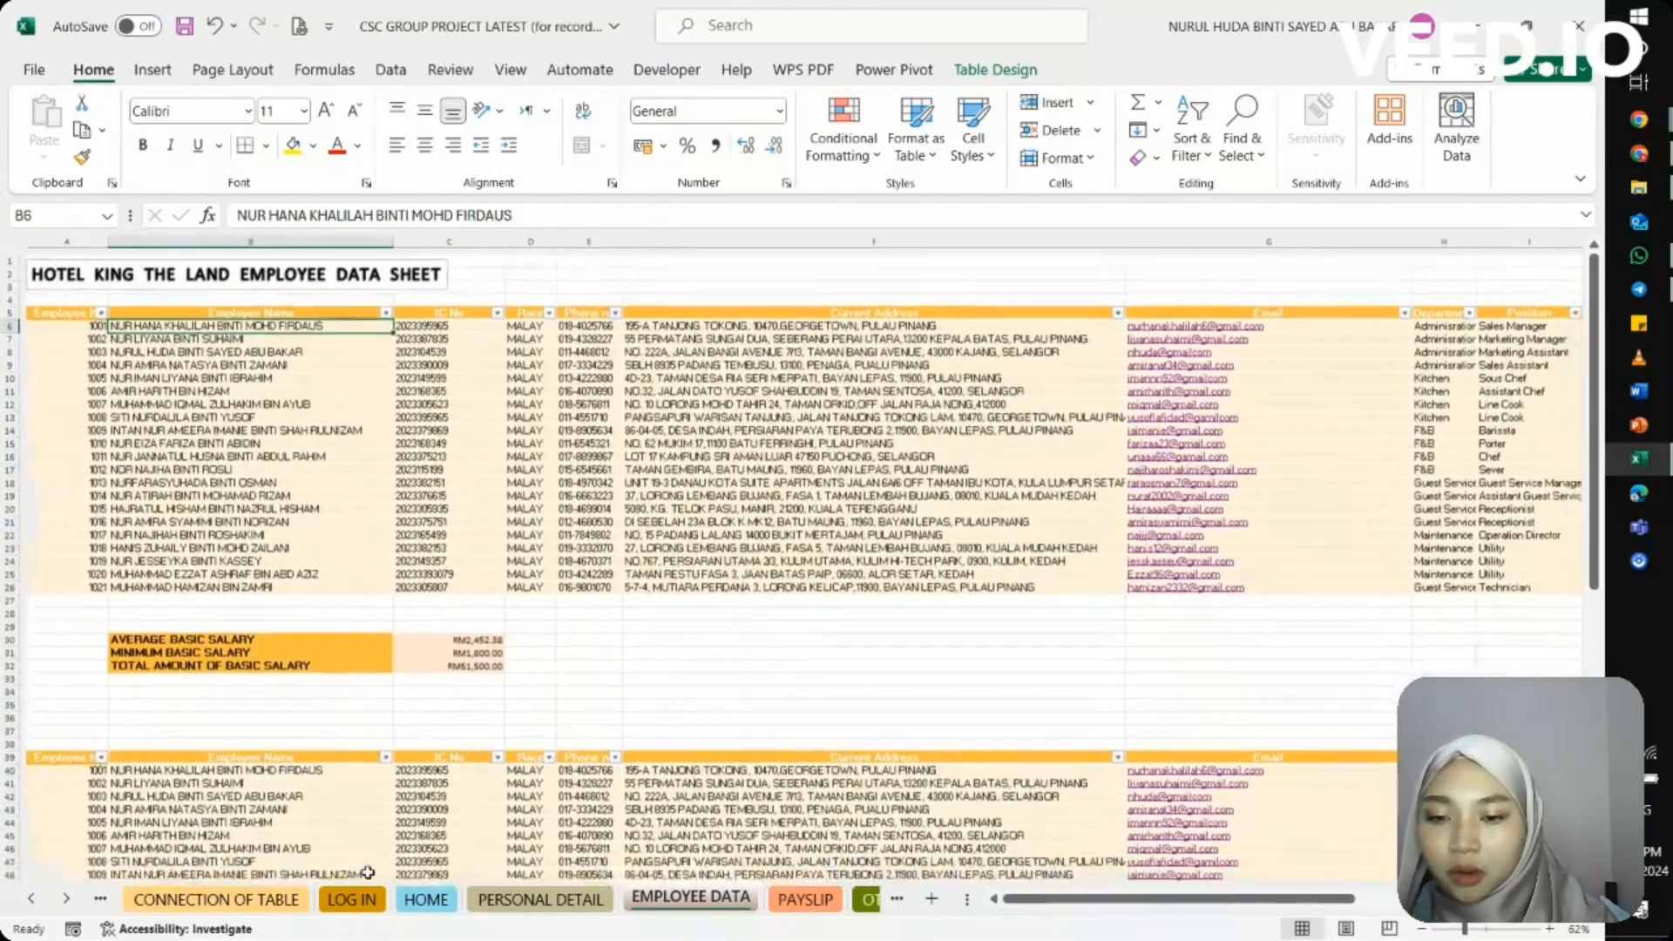
pyautogui.click(538, 902)
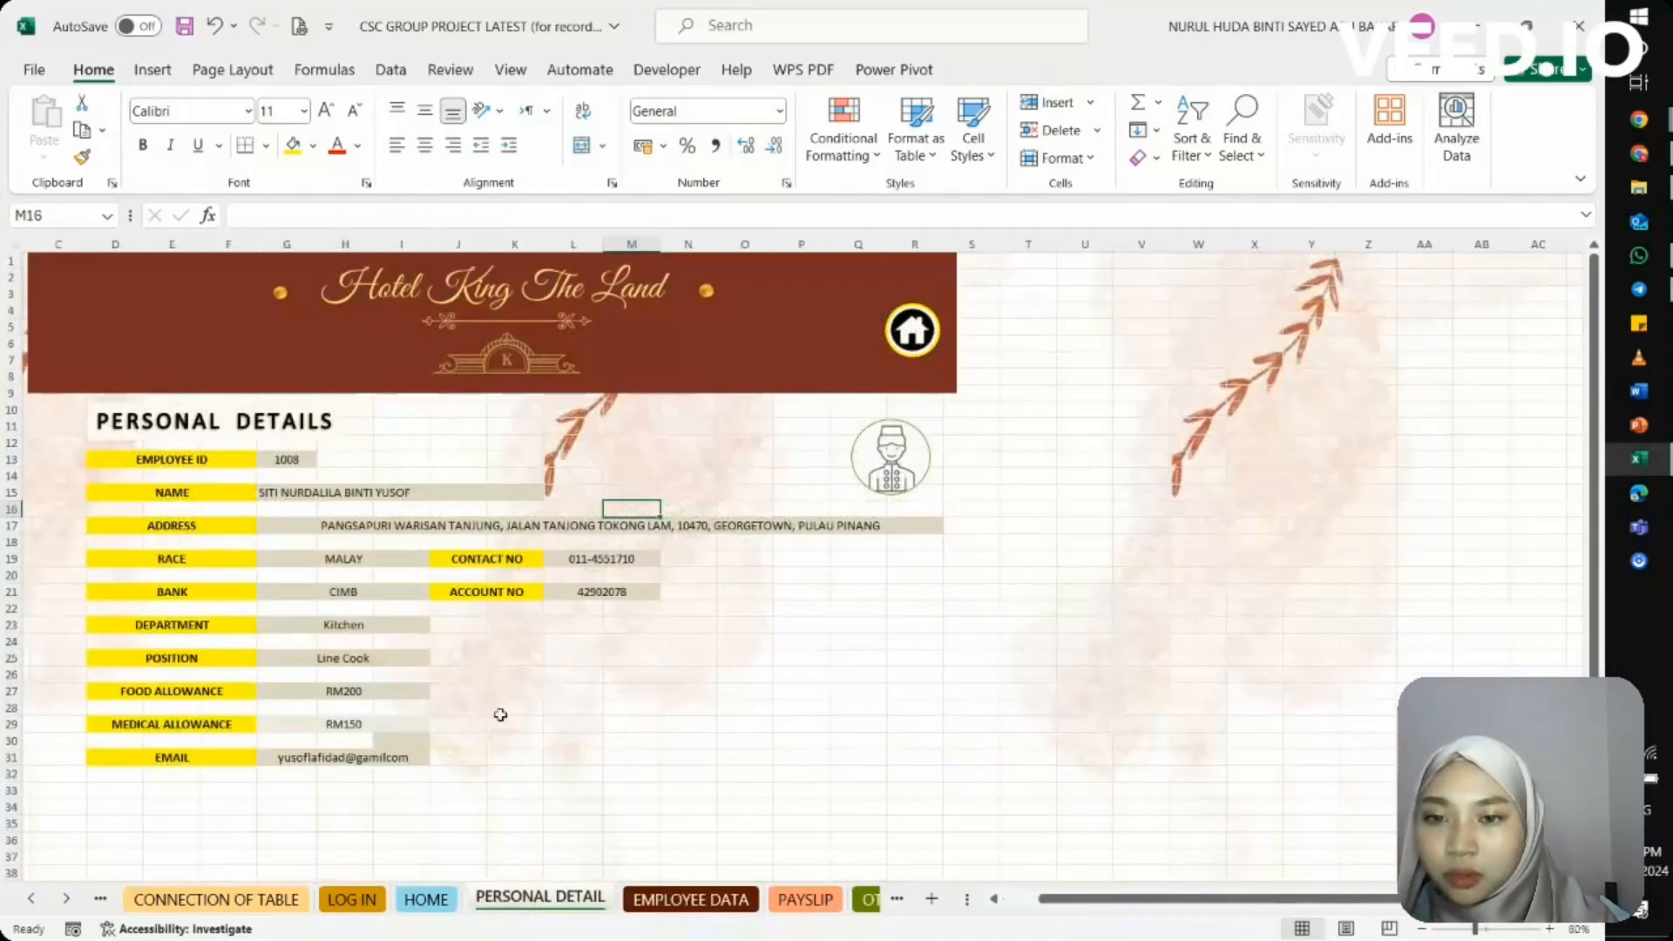
# Examine the VLOOKUP formulas behind the Name, Address, Race, Bank, Department, Position and Food Allowance cells on the PERSONAL DETAIL sheet
pyautogui.click(456, 495)
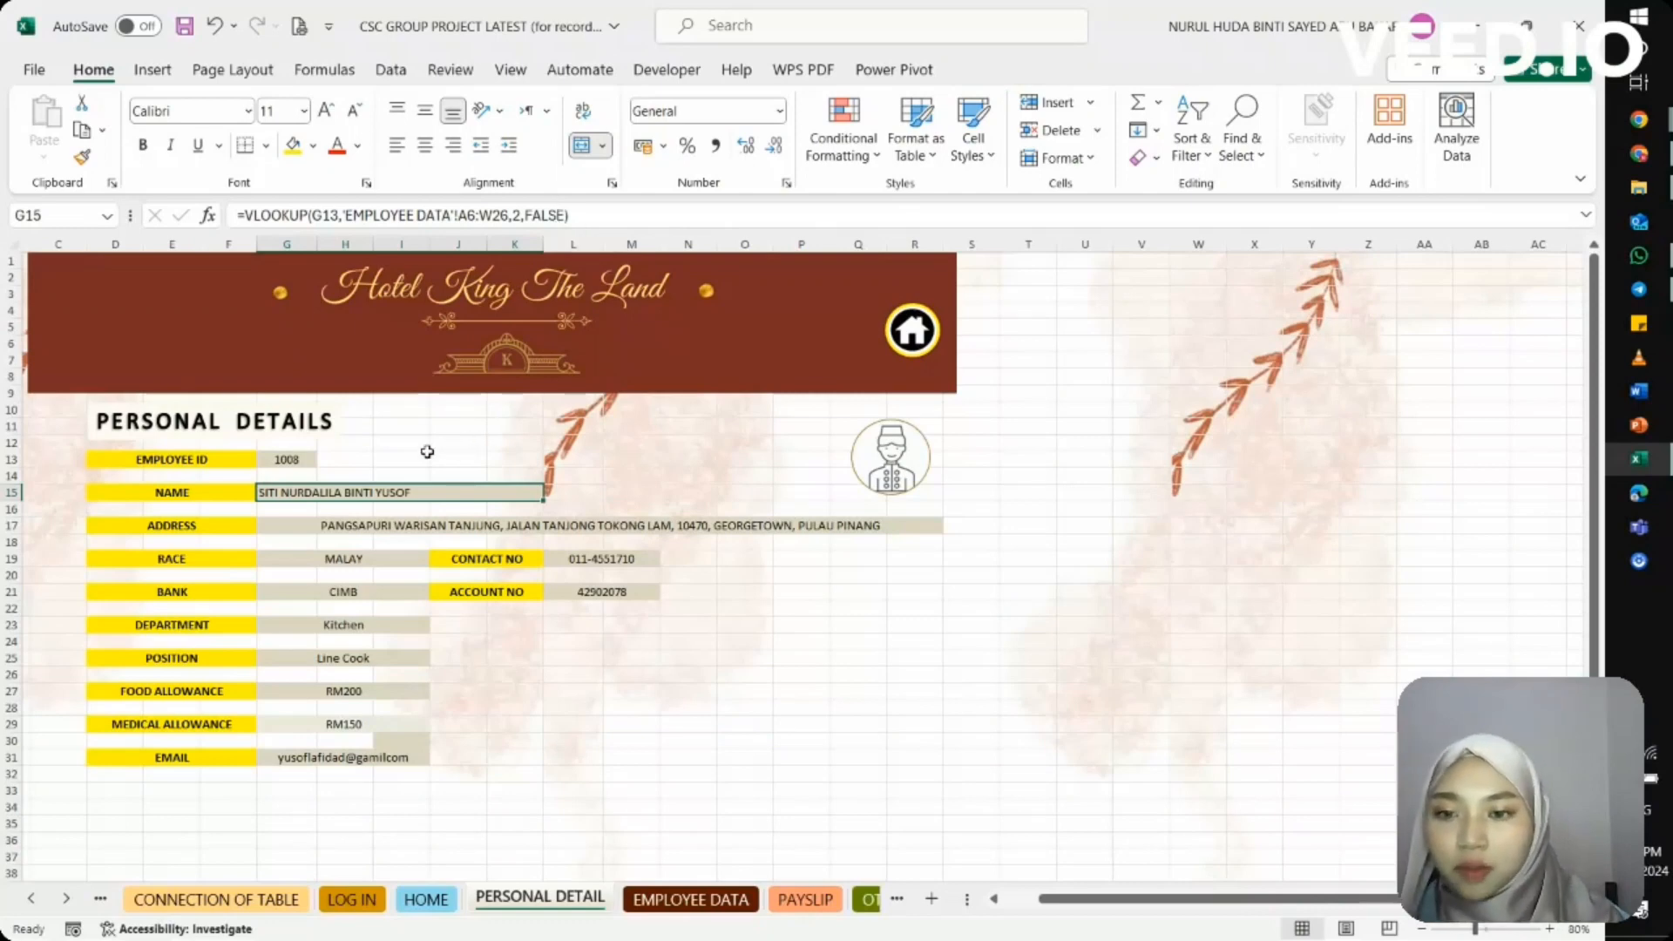
pyautogui.click(290, 527)
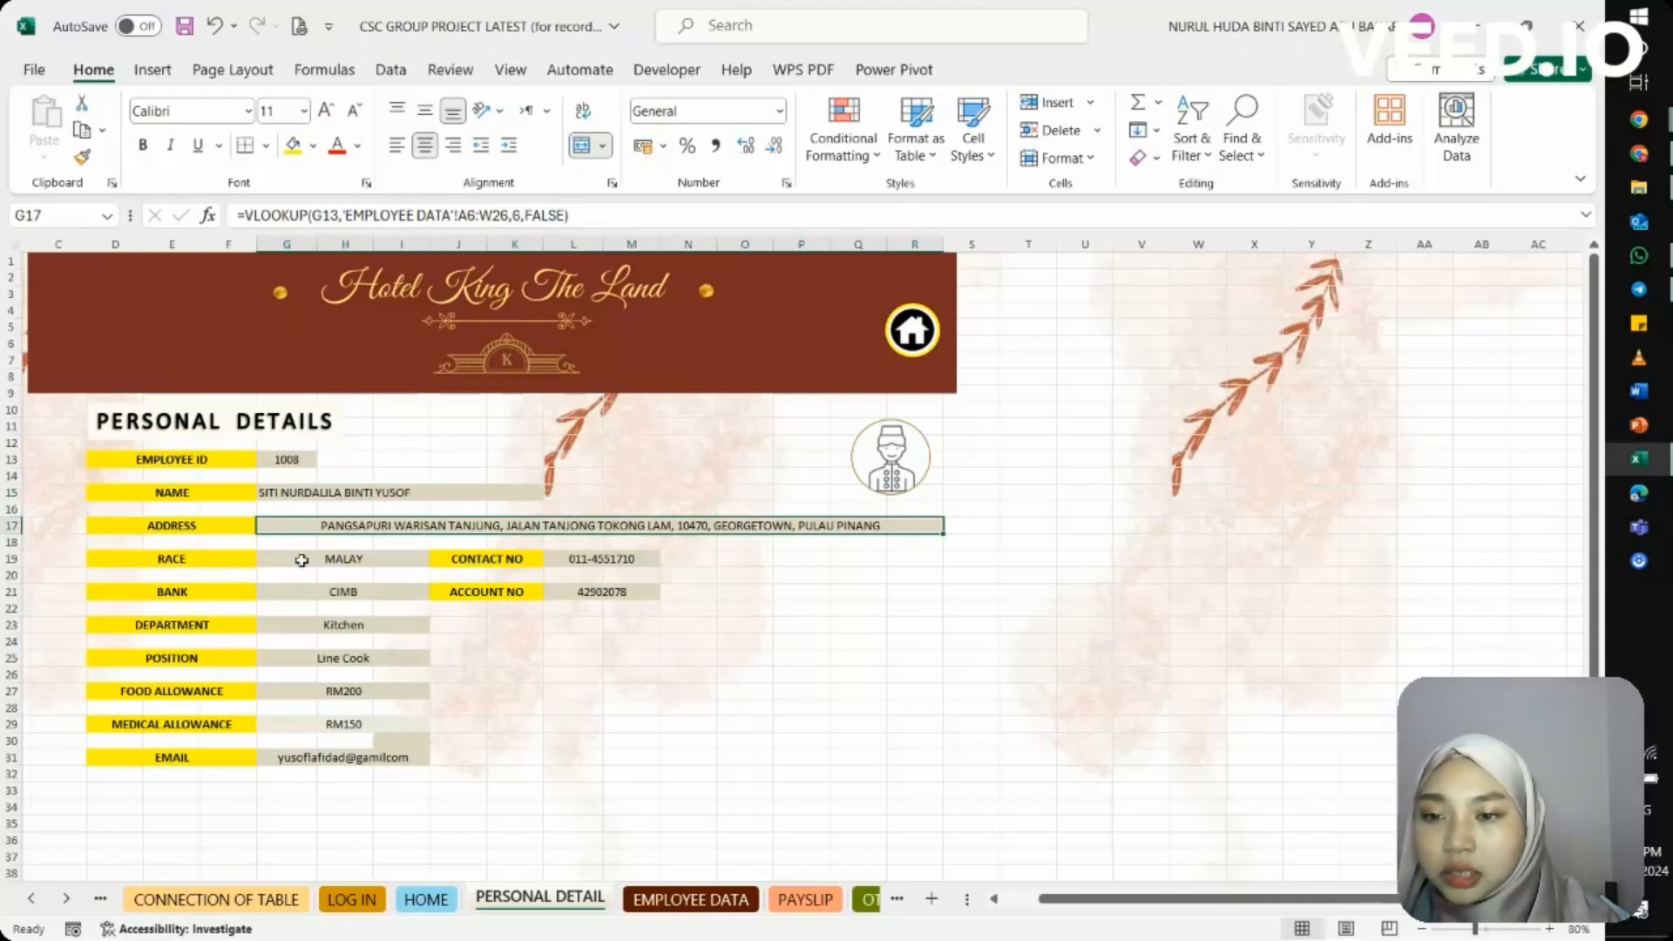
pyautogui.click(299, 561)
pyautogui.click(302, 592)
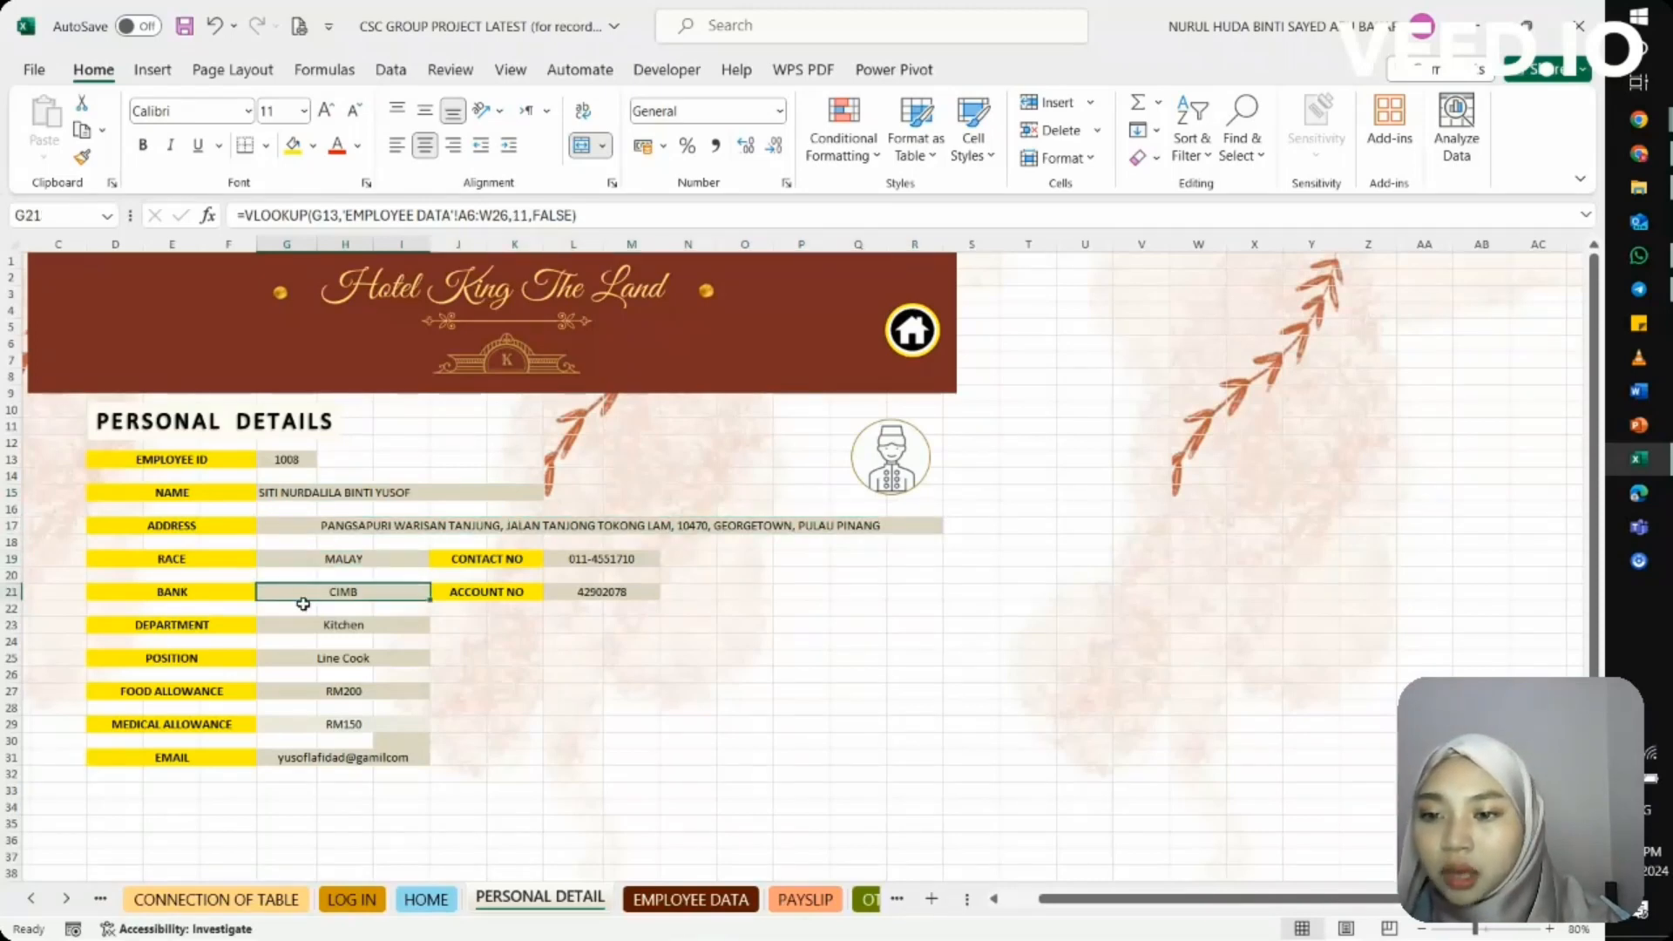
pyautogui.click(305, 633)
pyautogui.click(310, 626)
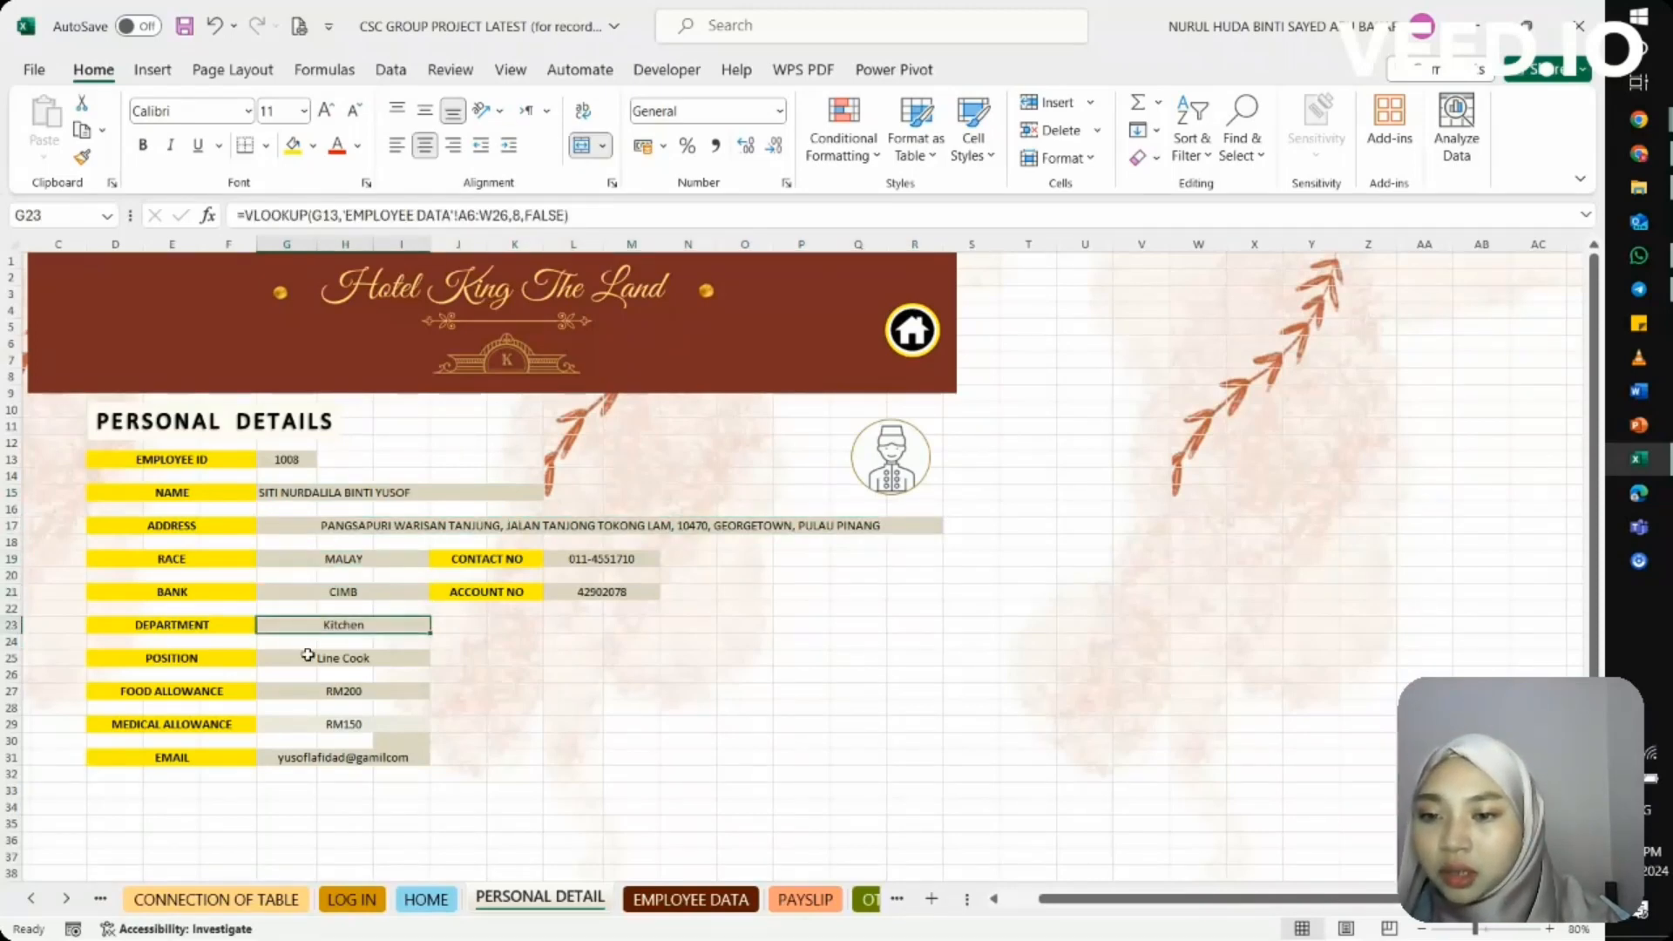
pyautogui.click(305, 673)
pyautogui.click(312, 657)
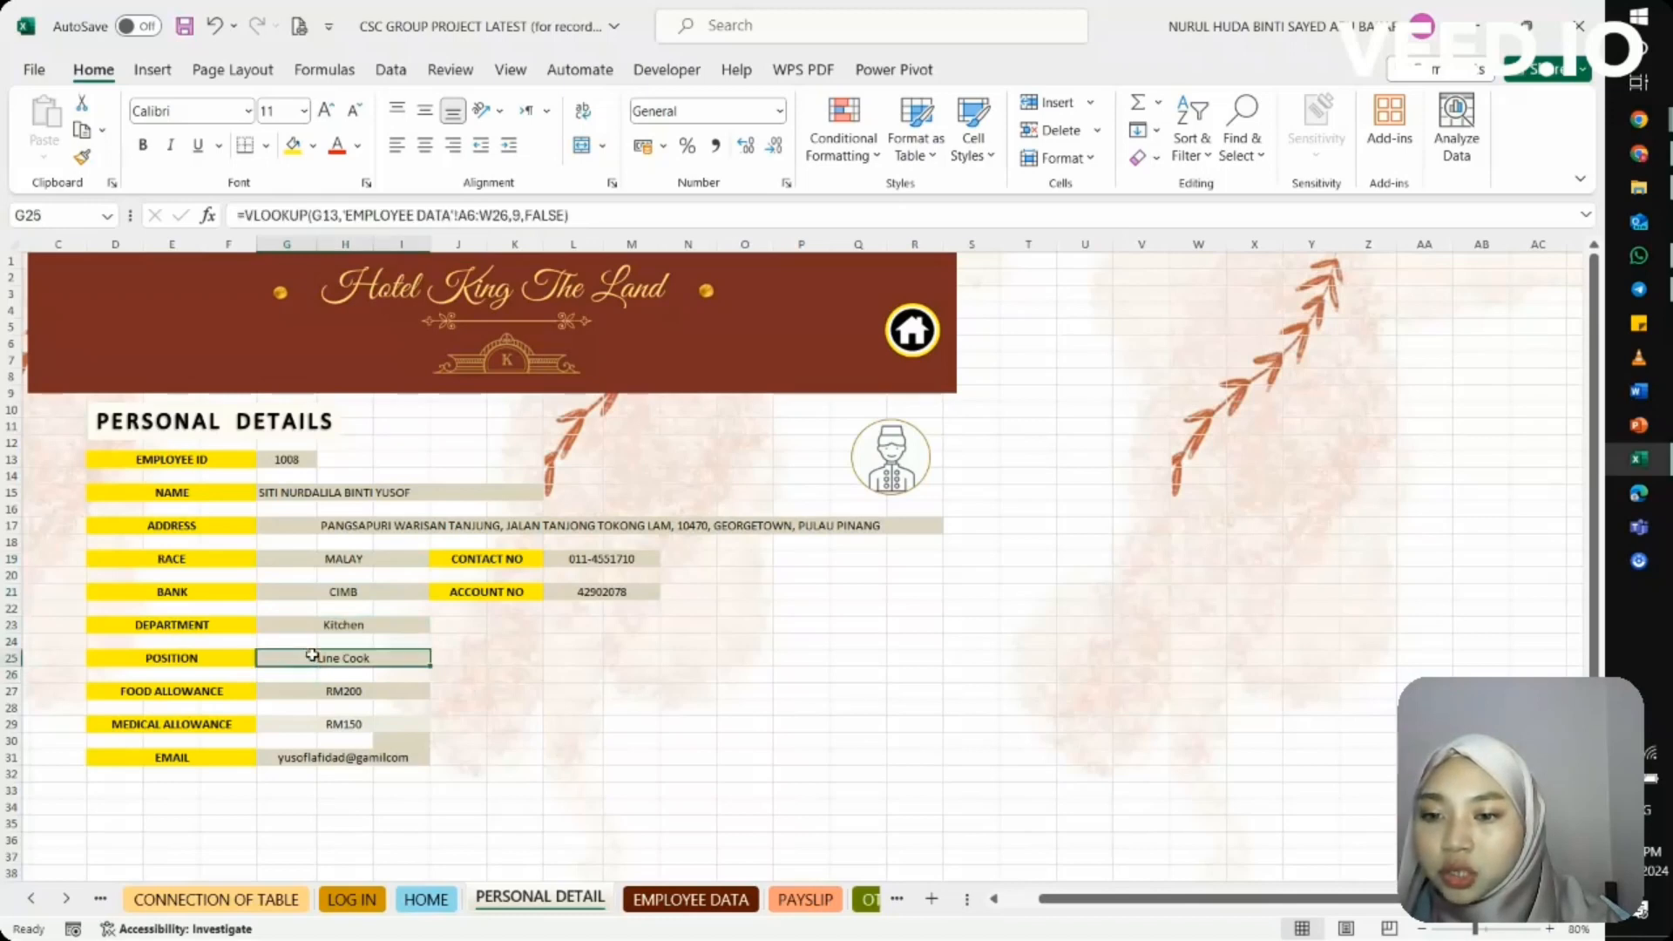
pyautogui.click(310, 693)
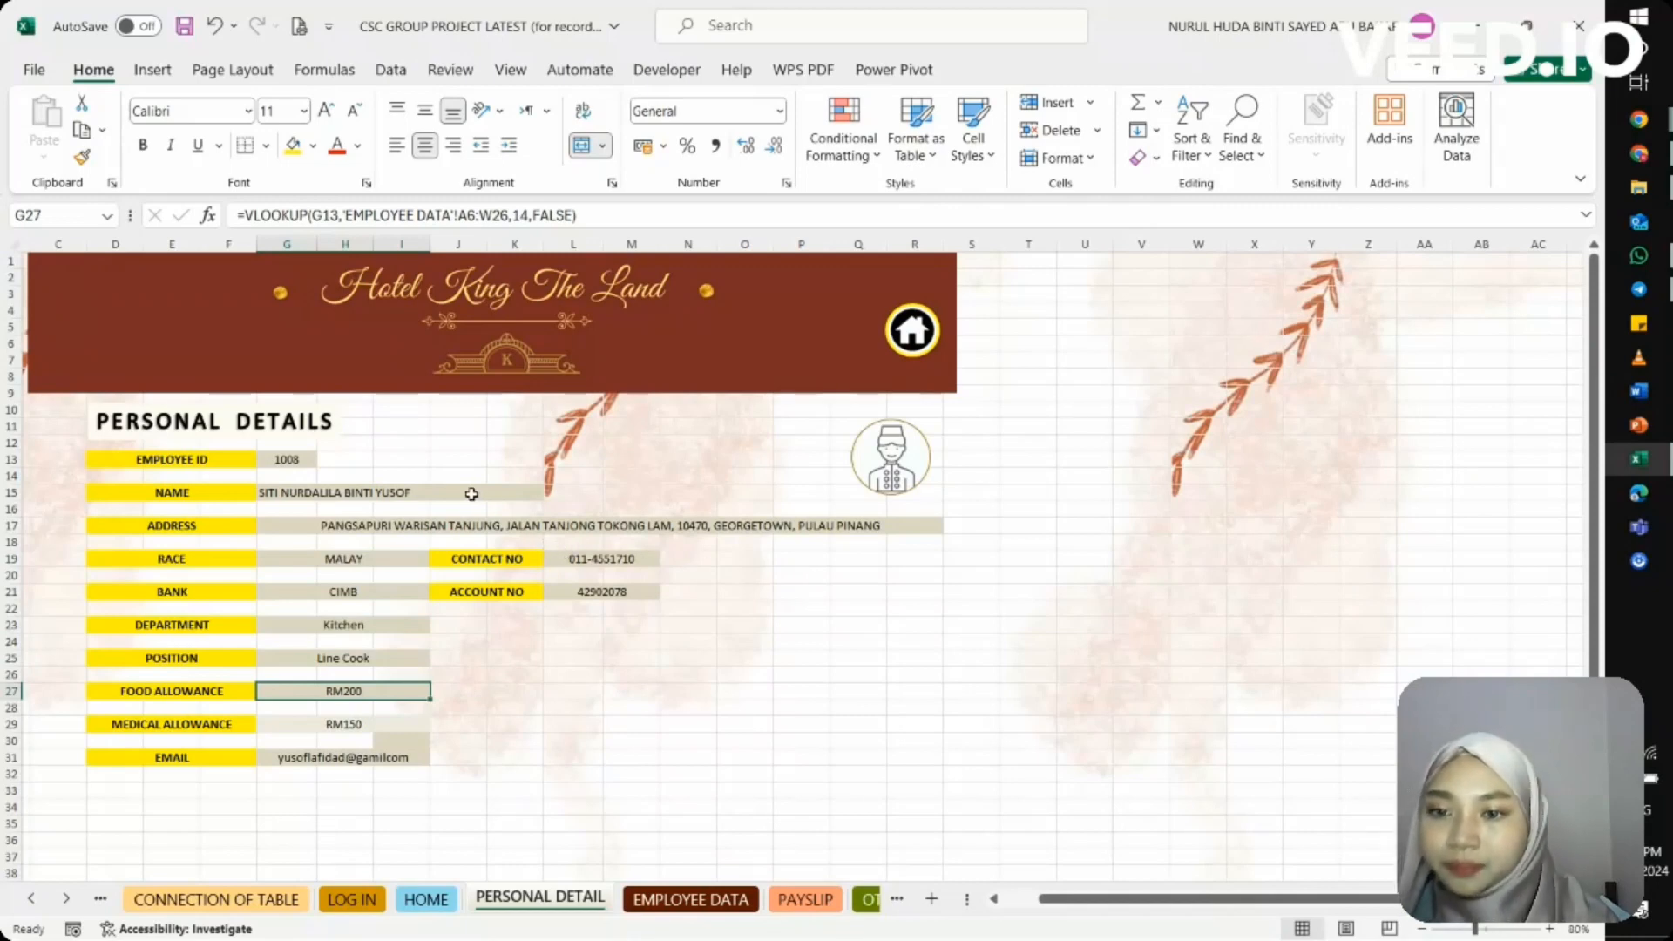
pyautogui.click(415, 523)
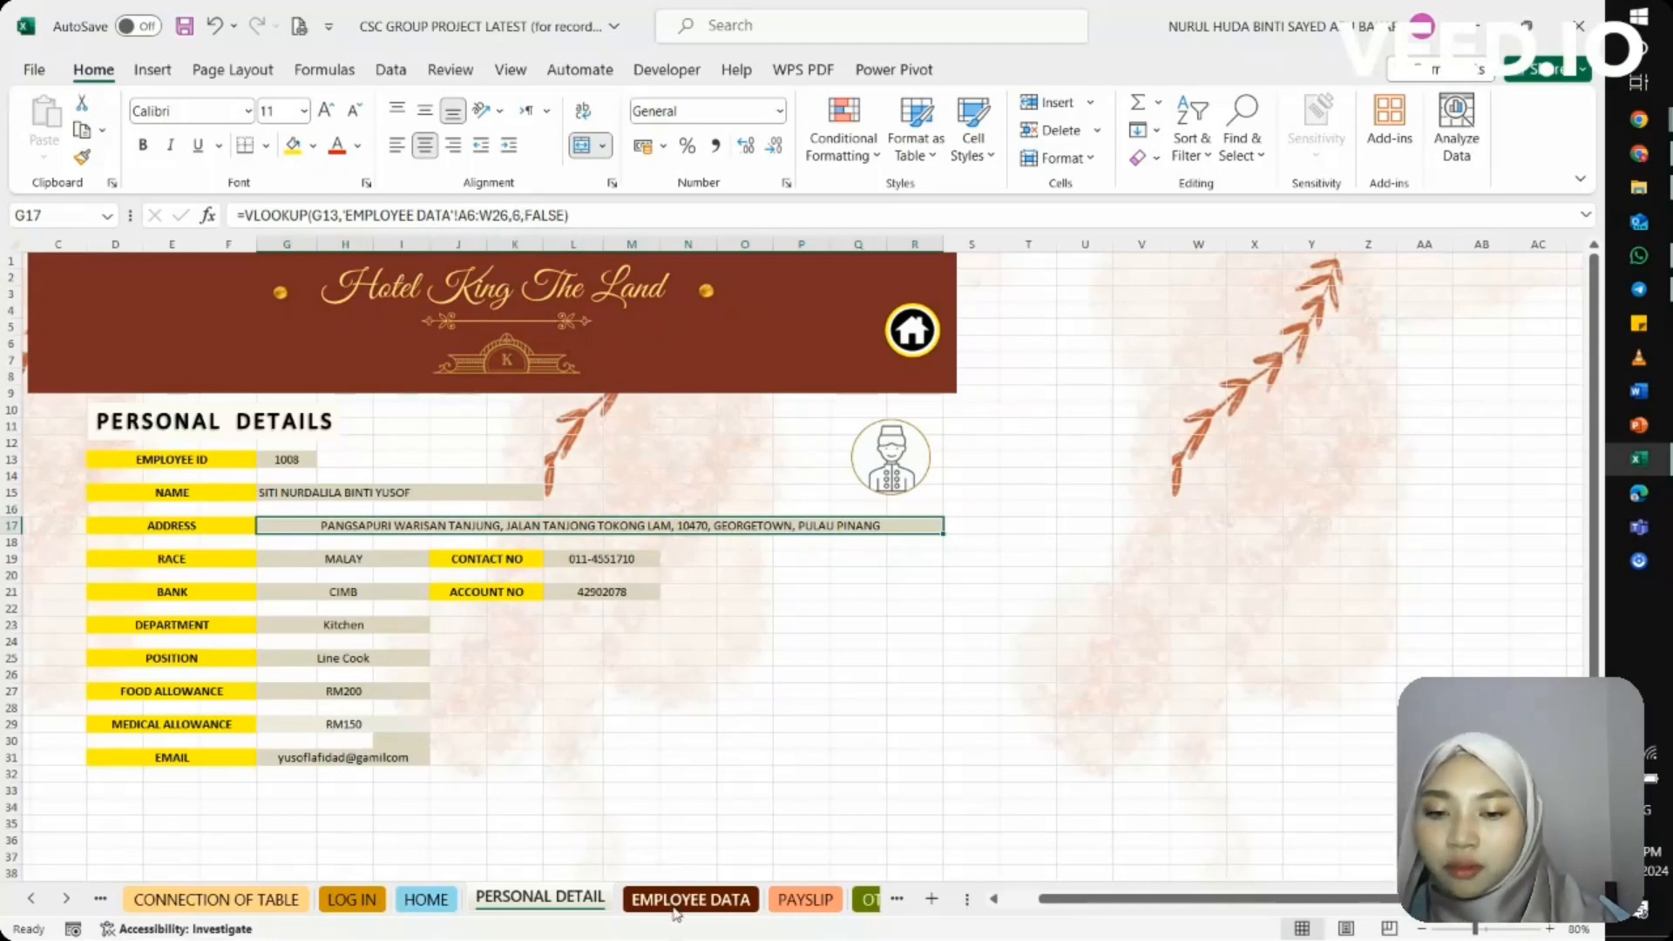
pyautogui.click(389, 558)
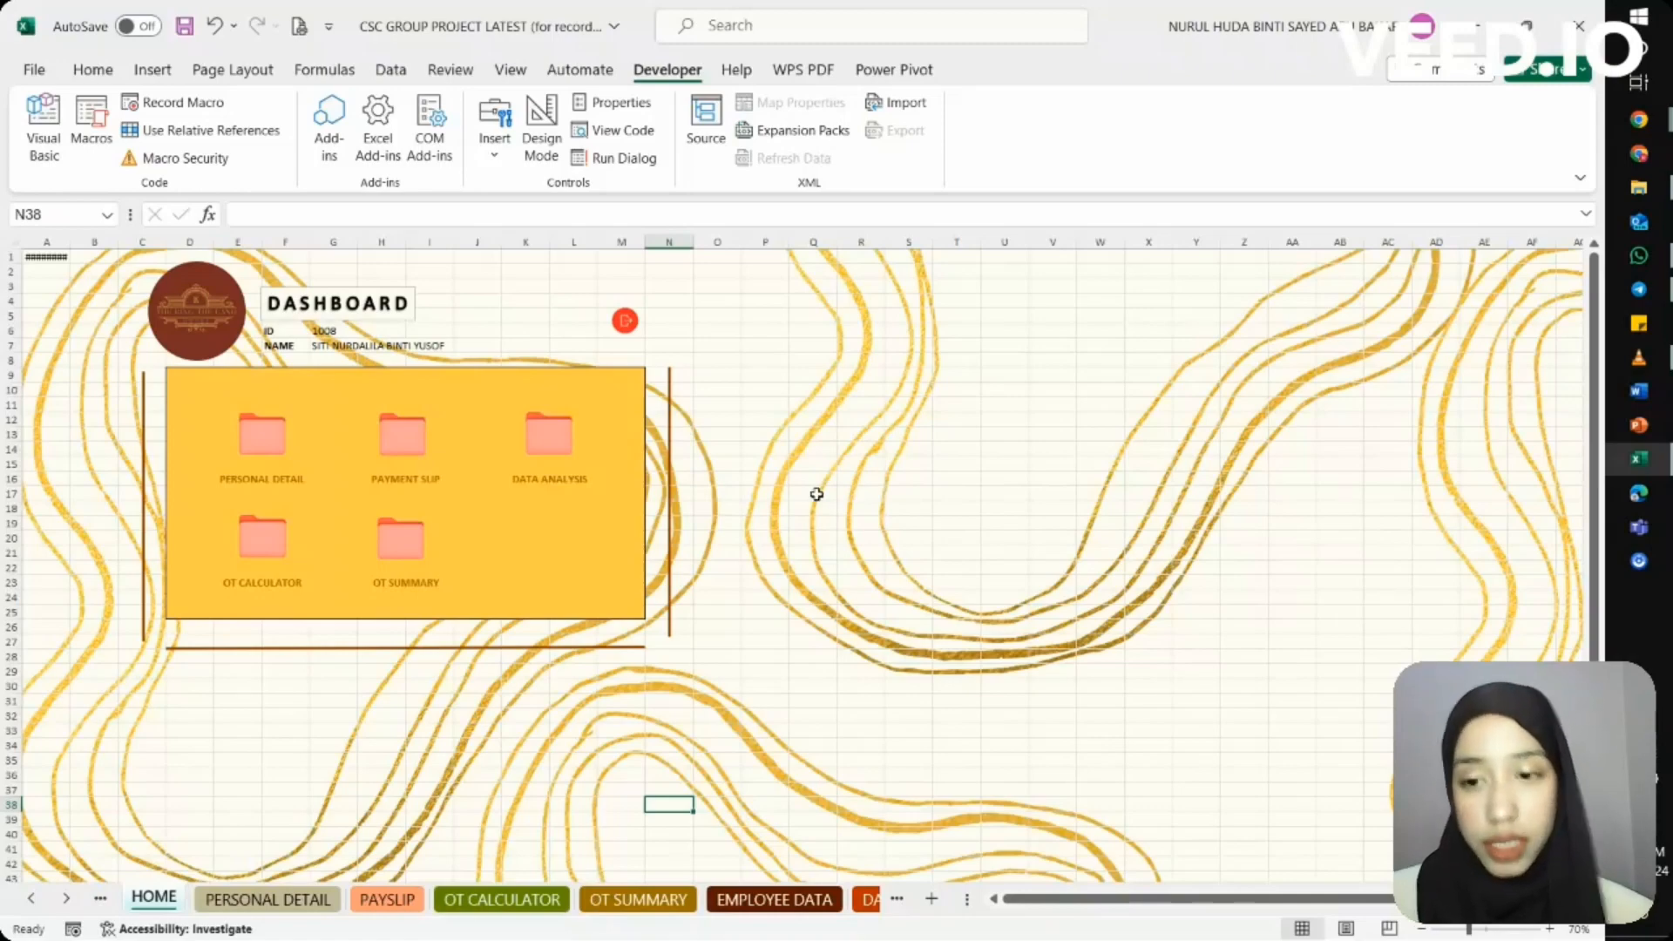
# Open the OT calculator from the dashboard and examine the Employee ID and Employee Name formulas in J11 and J13, leaving both unchanged
pyautogui.click(278, 535)
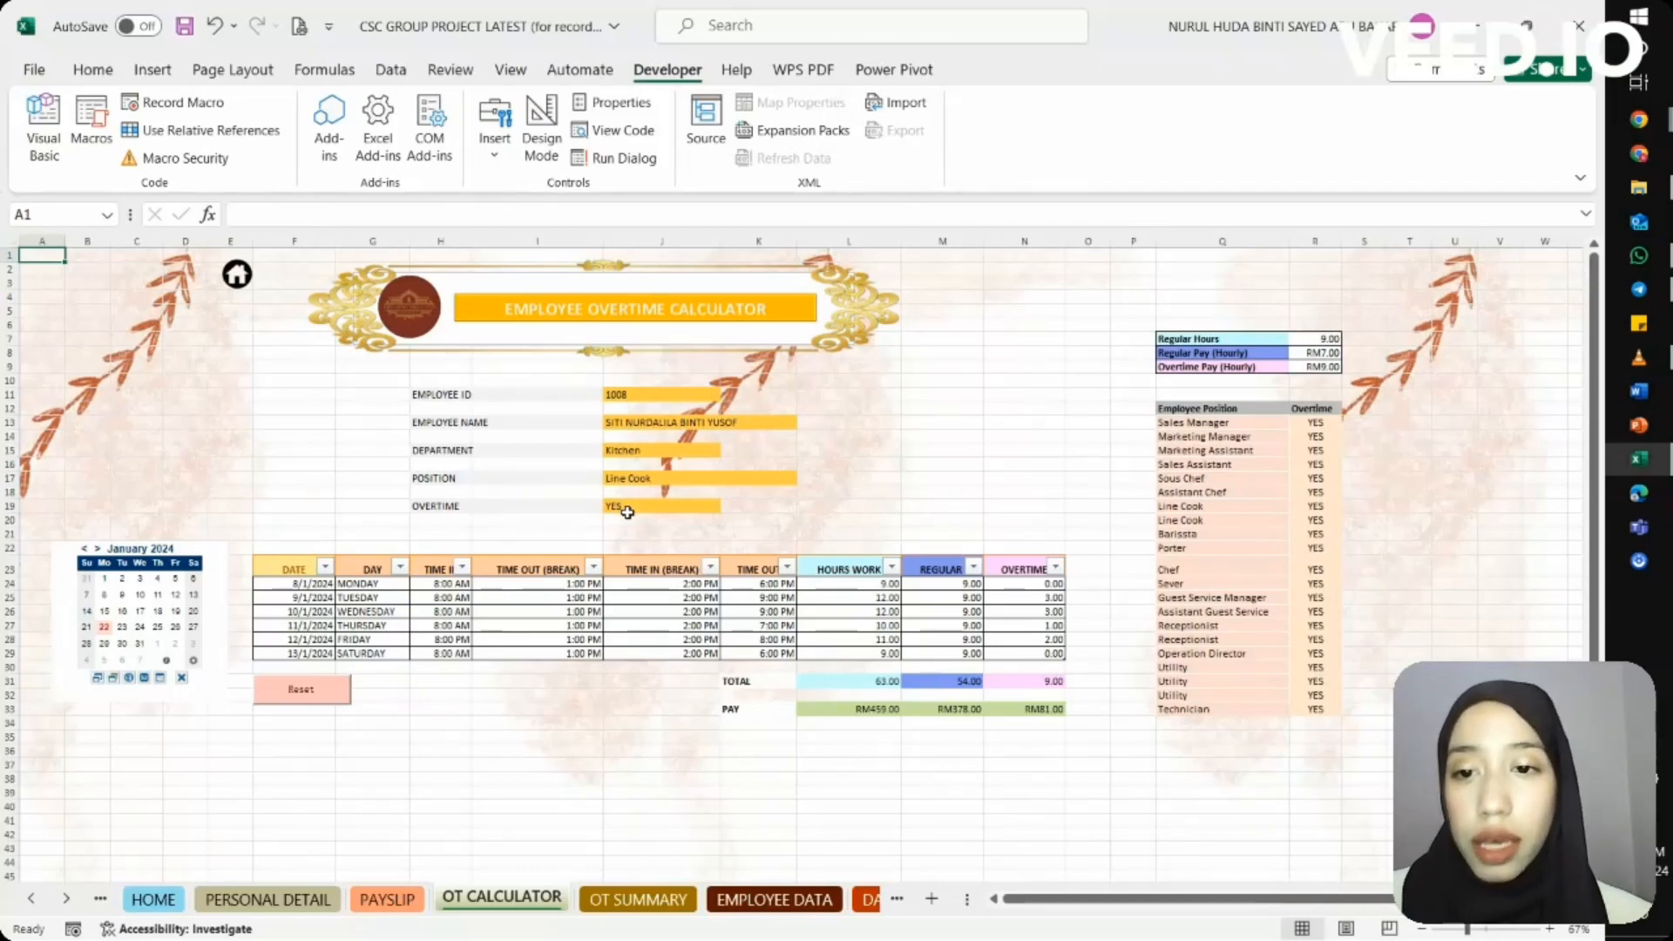
pyautogui.click(687, 393)
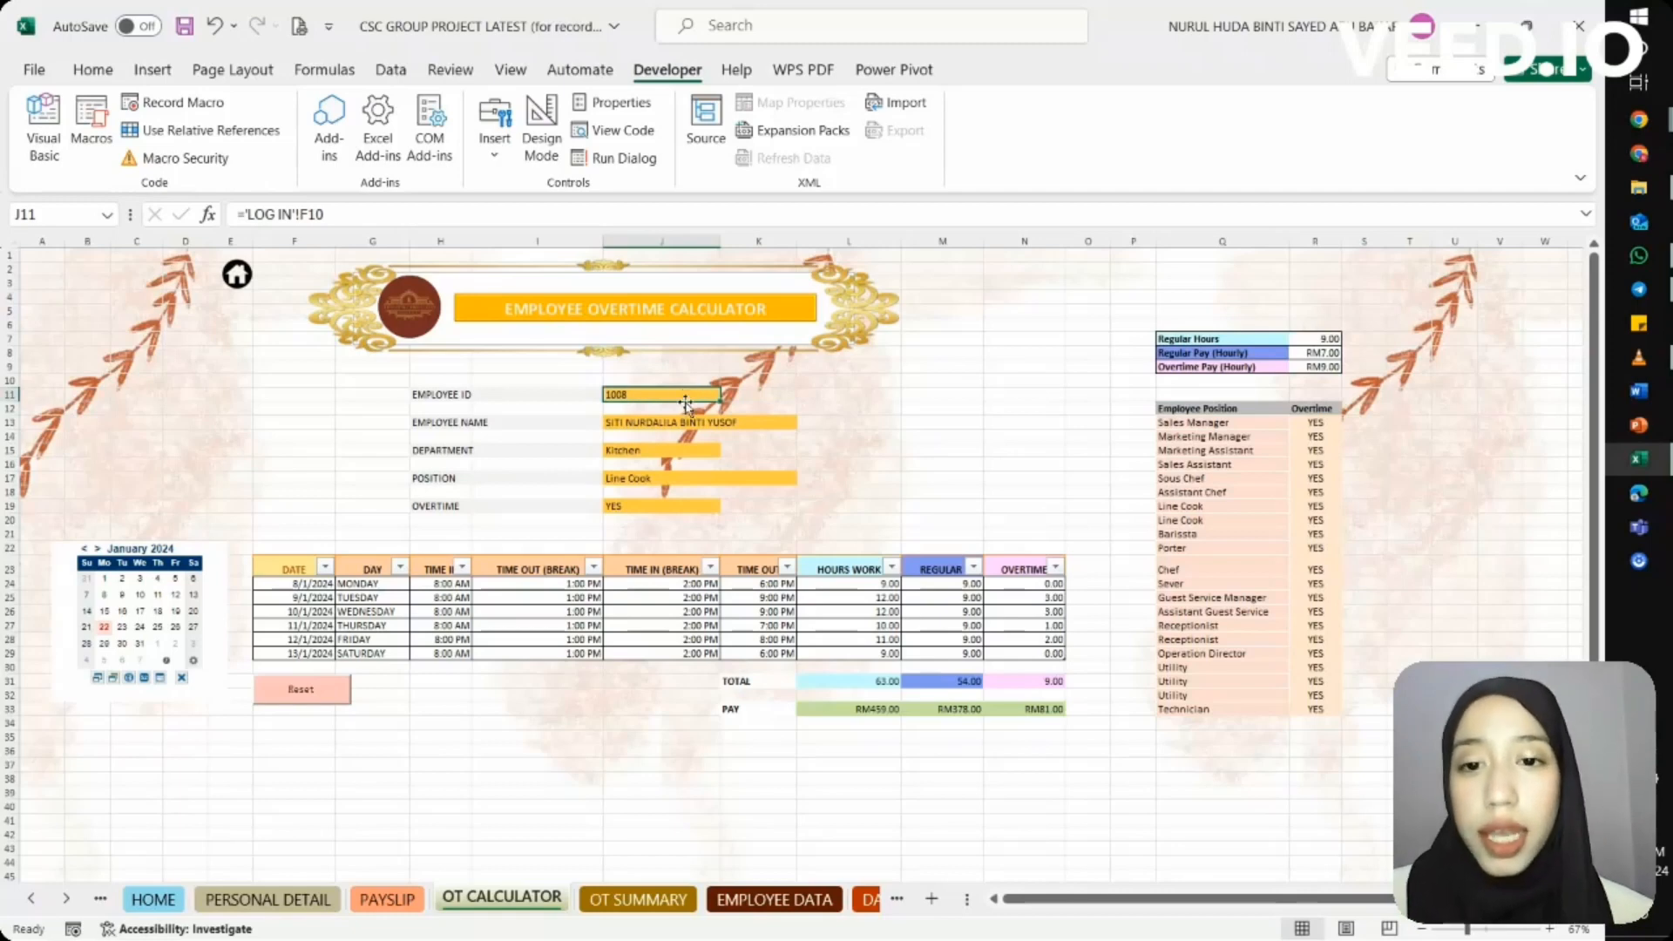
pyautogui.click(674, 427)
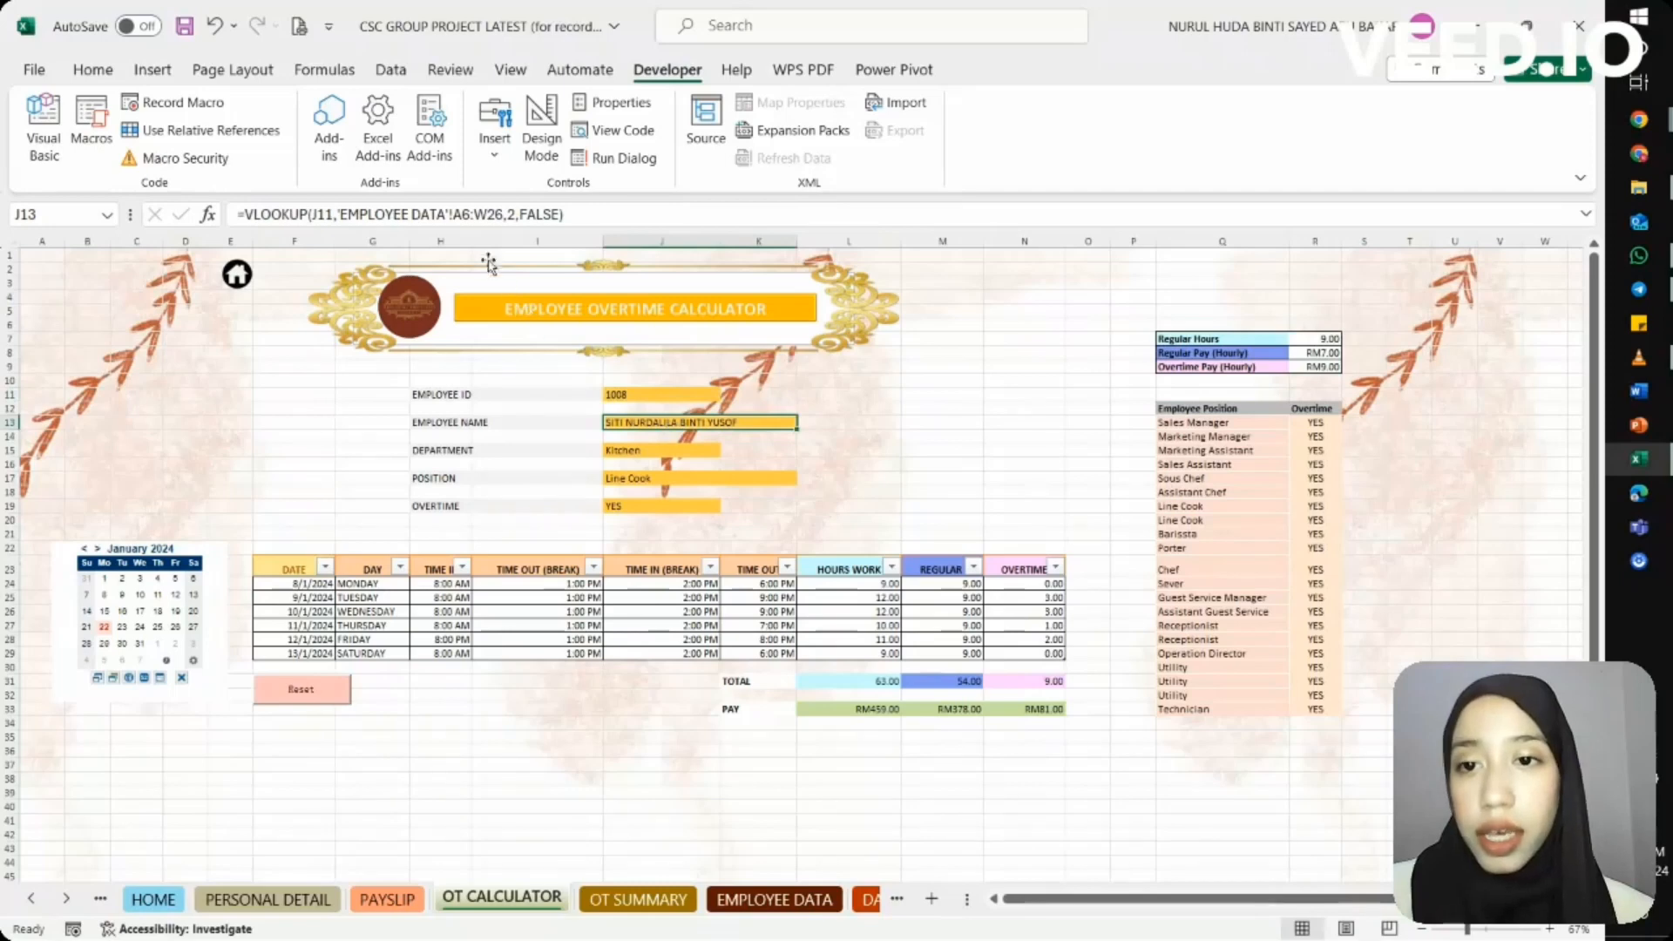
pyautogui.click(472, 213)
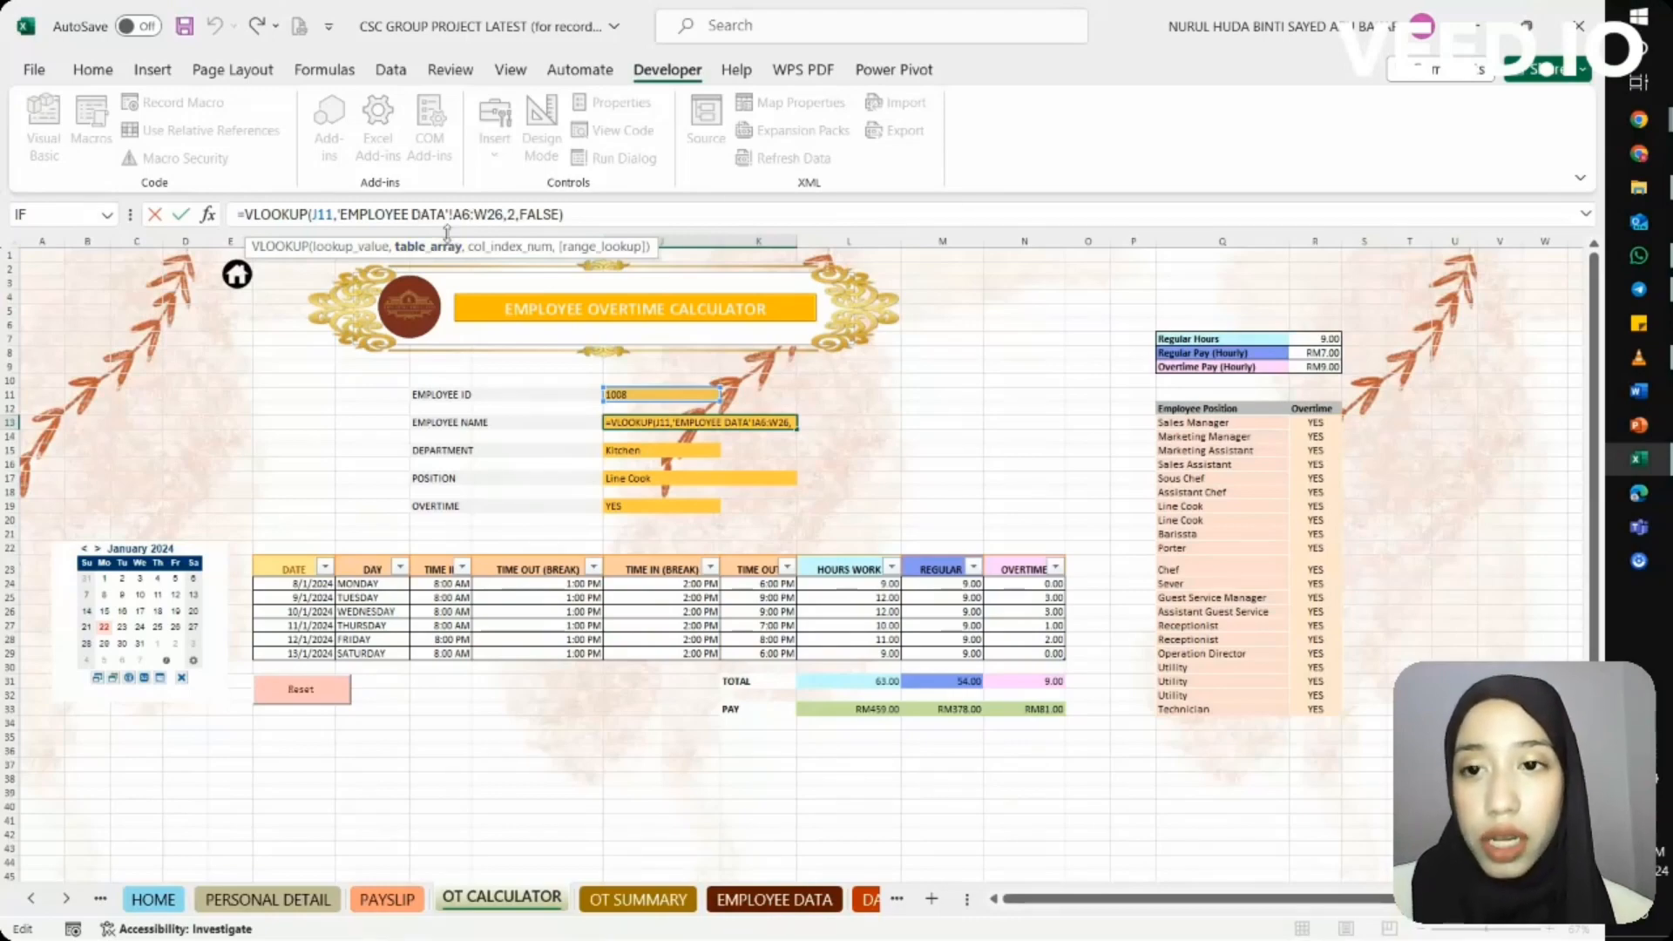
pyautogui.press('Escape')
# Locate the Employee Name column header in the upper table of the EMPLOYEE DATA sheet, then return to the OT CALCULATOR sheet
pyautogui.click(773, 899)
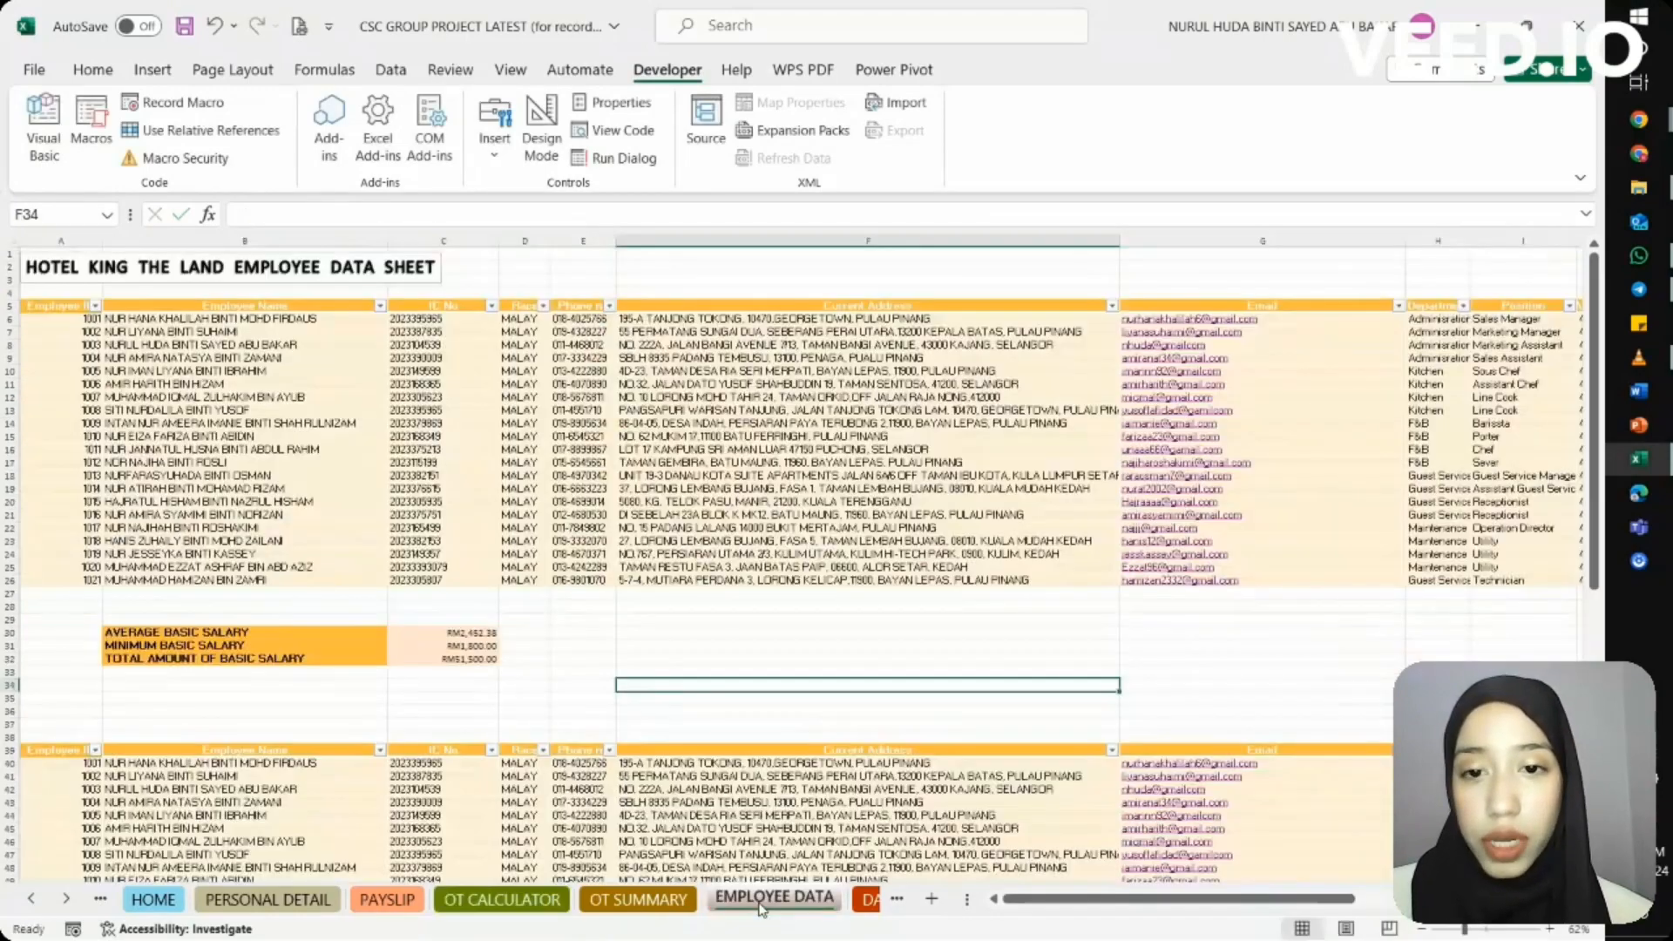
pyautogui.click(533, 906)
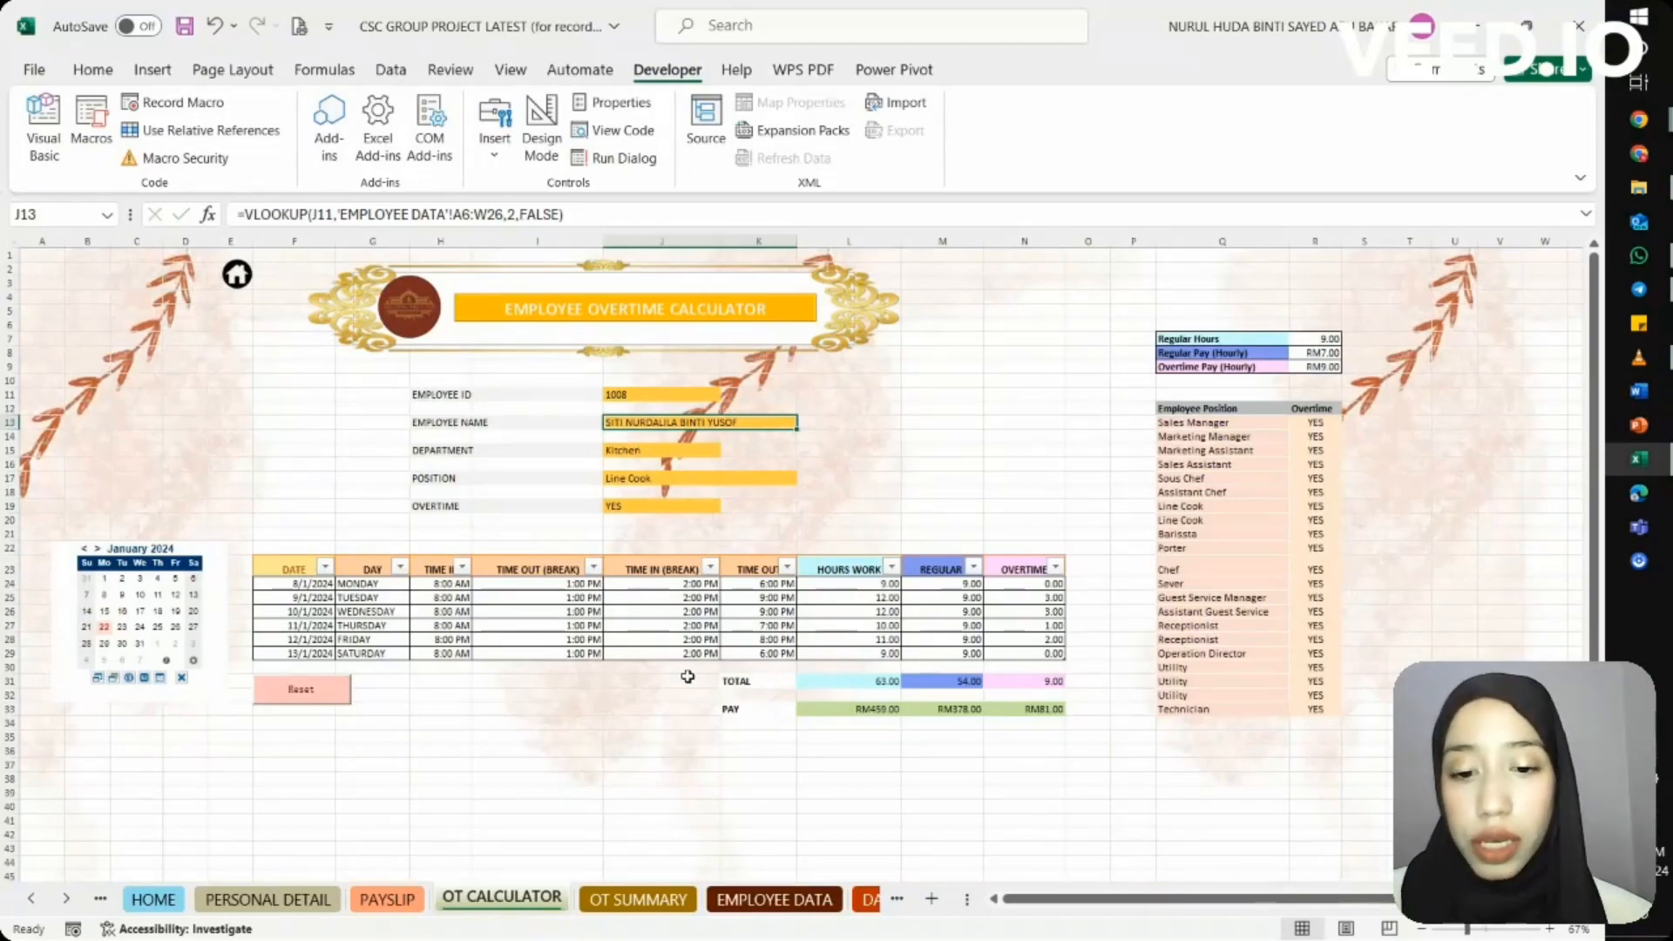
pyautogui.click(735, 904)
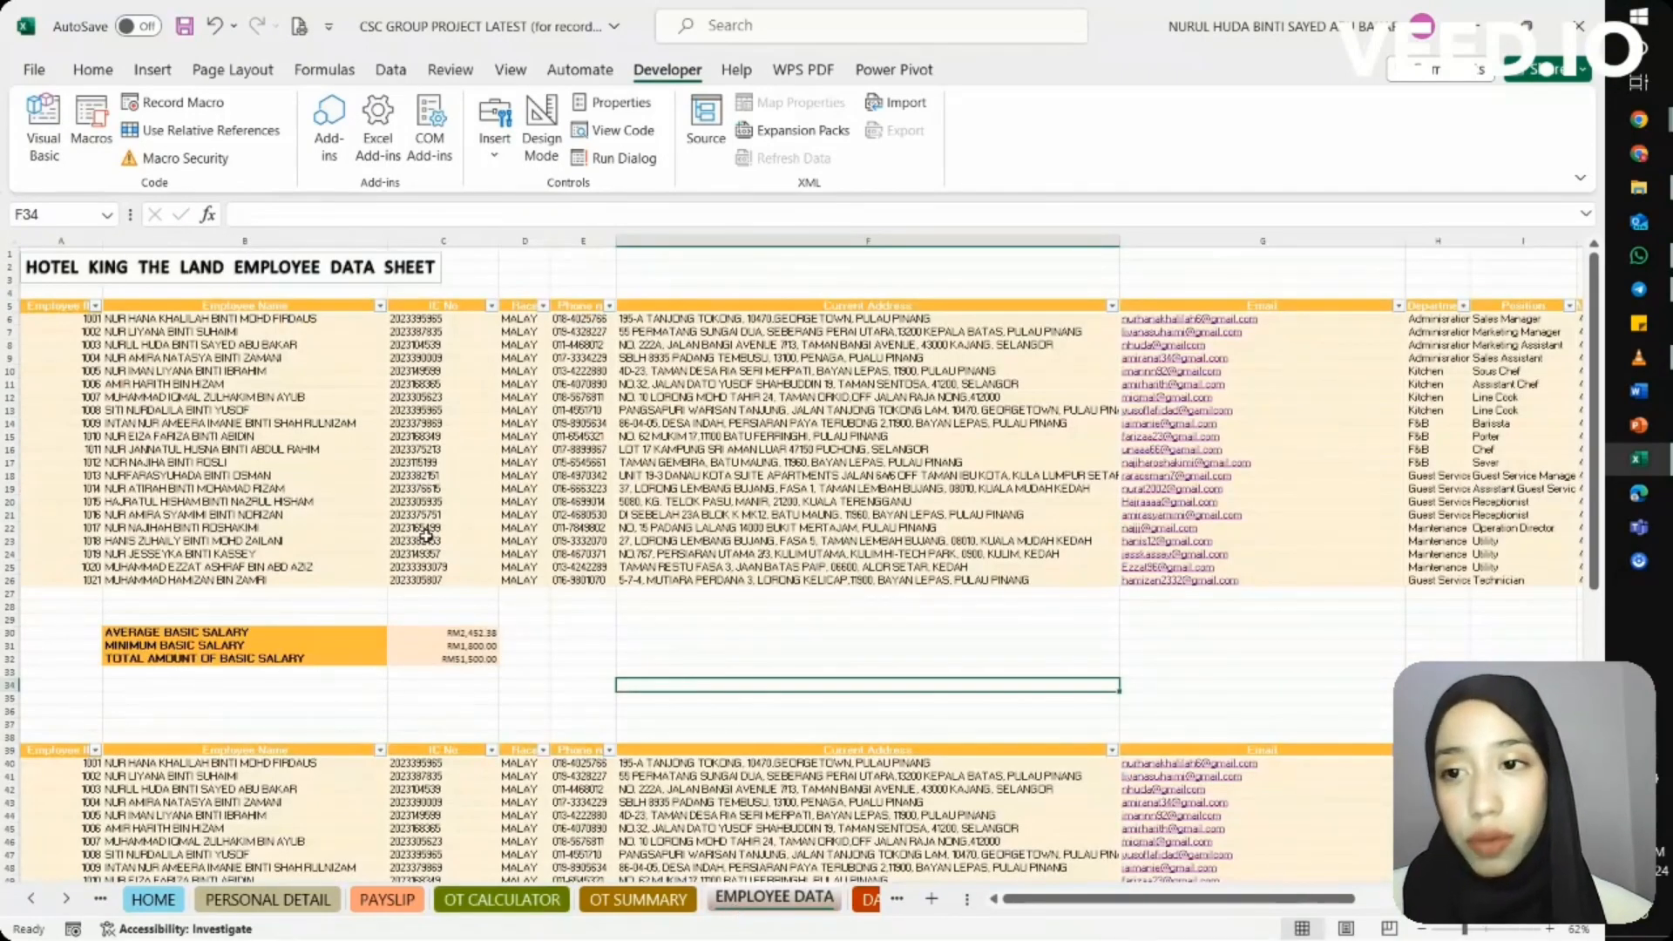
pyautogui.click(300, 328)
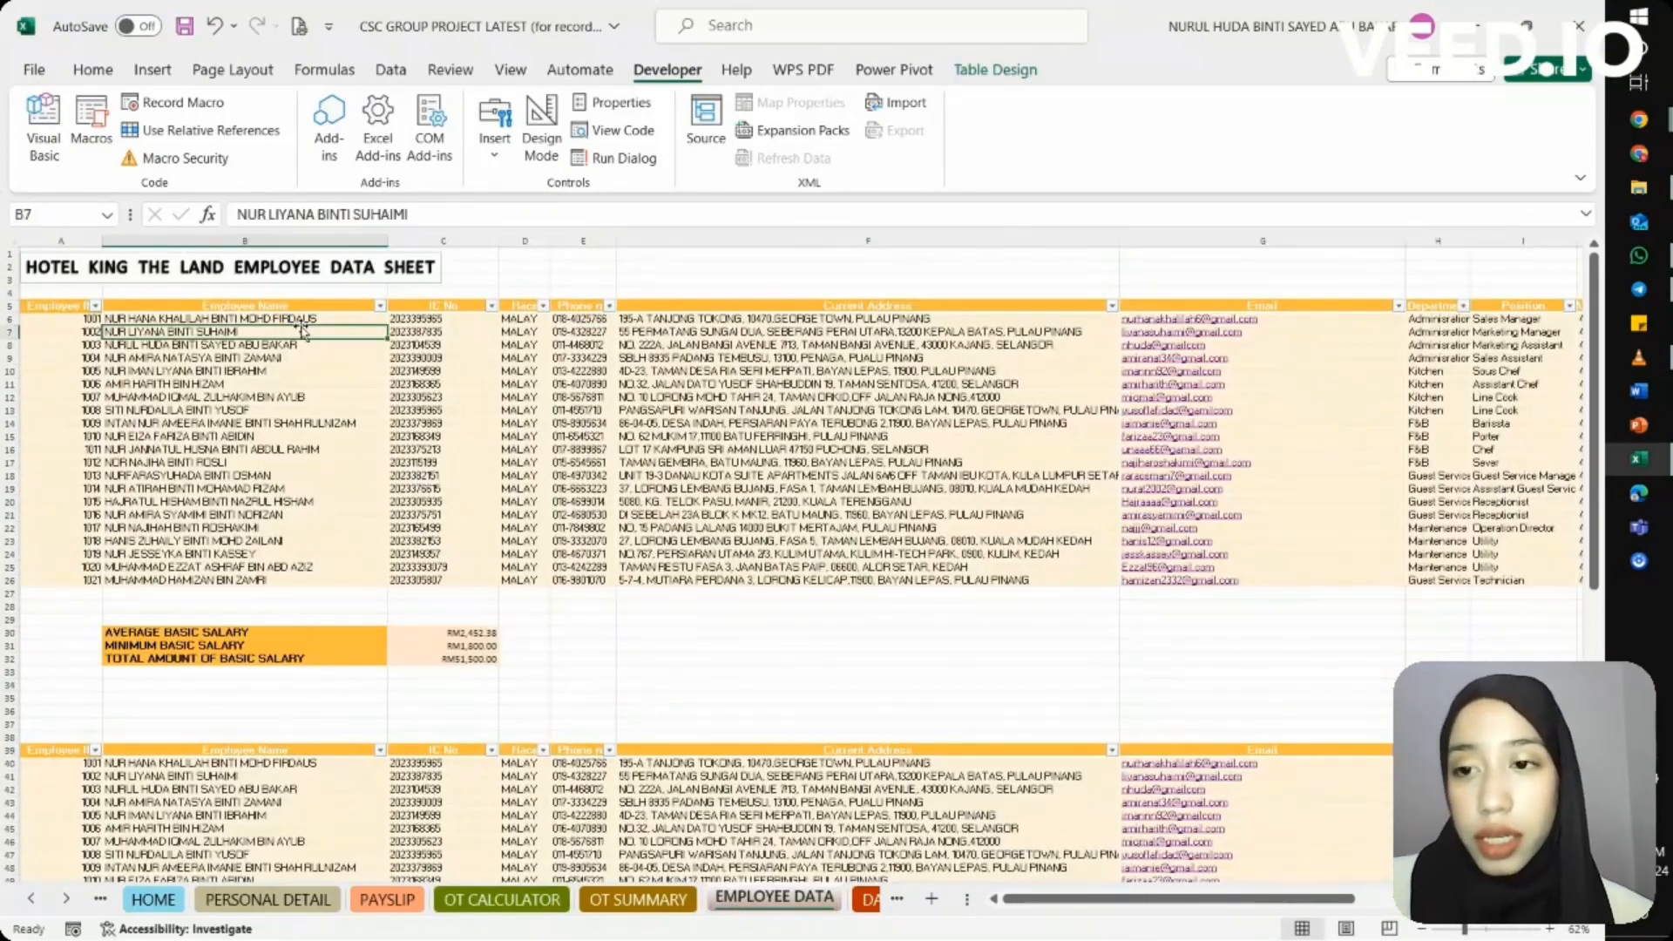
pyautogui.click(301, 306)
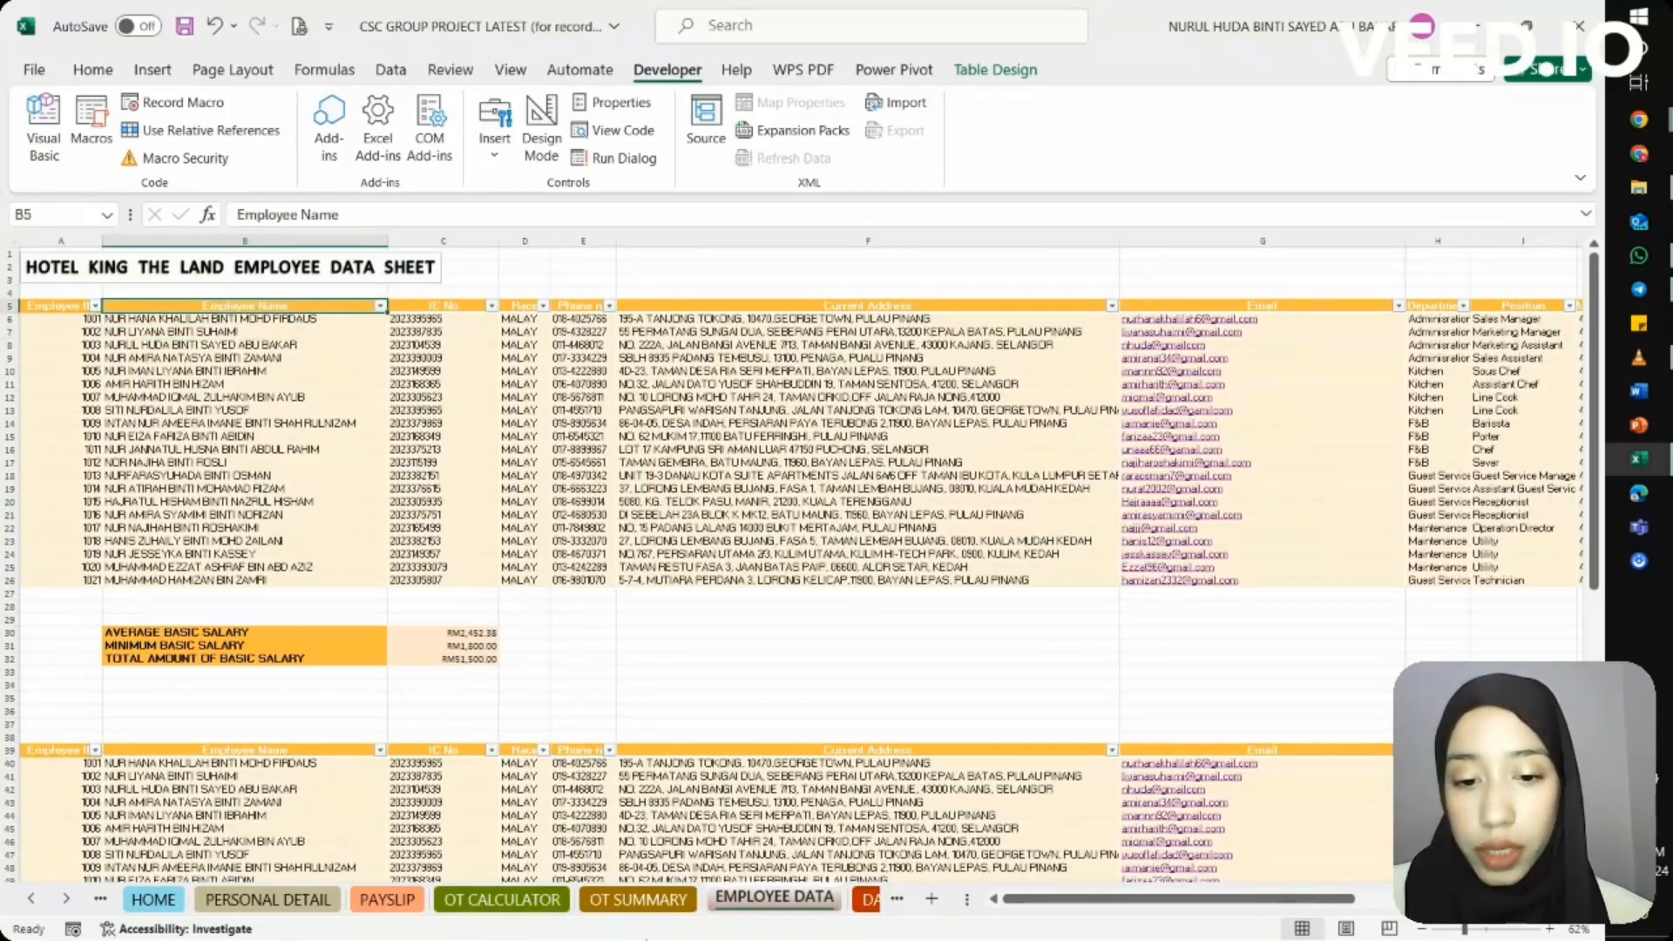
pyautogui.click(503, 900)
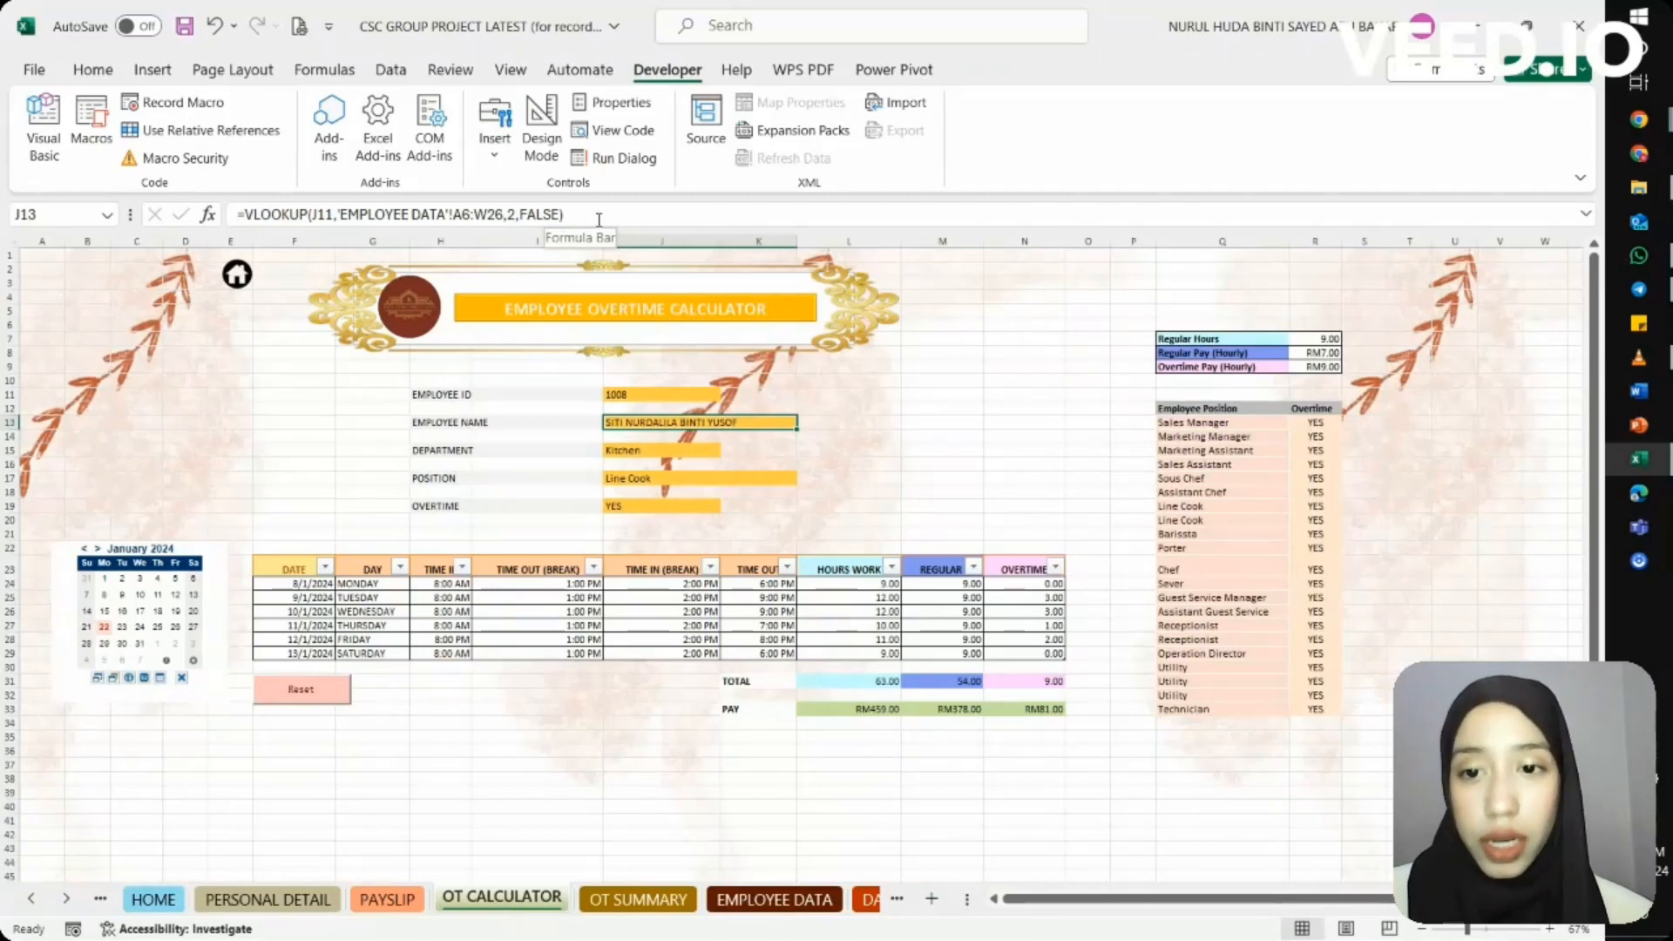
# Examine the VLOOKUP formulas for Department, Position and Overtime in J15, J17 and J19 of the OT CALCULATOR sheet, leaving them unchanged
pyautogui.click(663, 452)
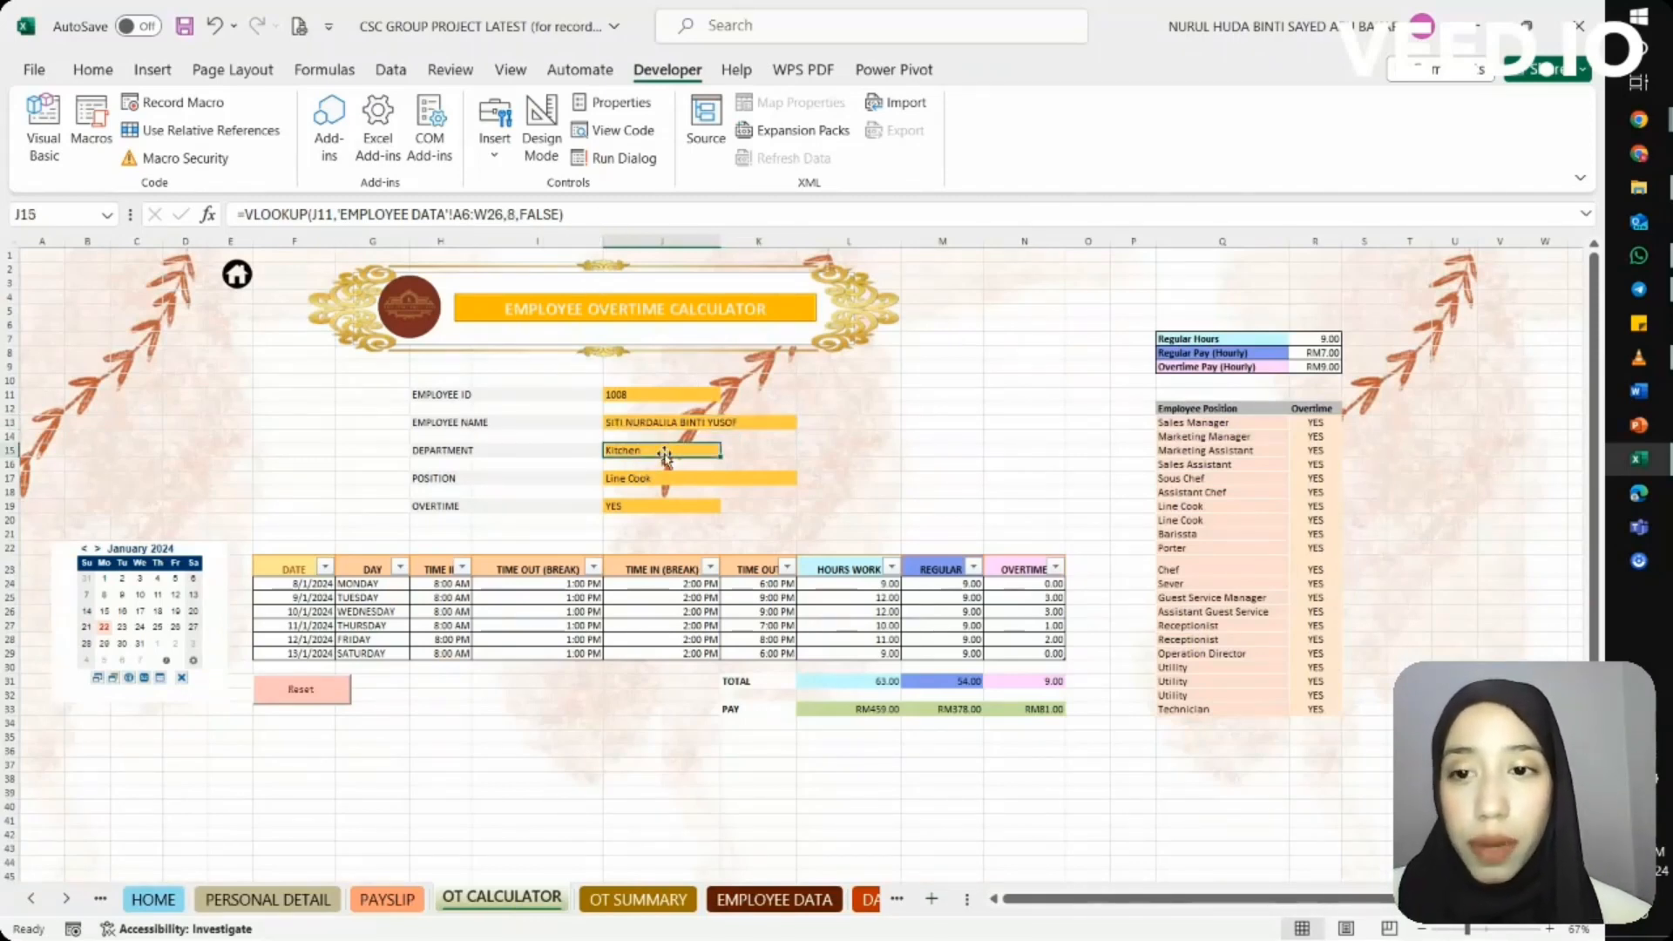
pyautogui.click(657, 479)
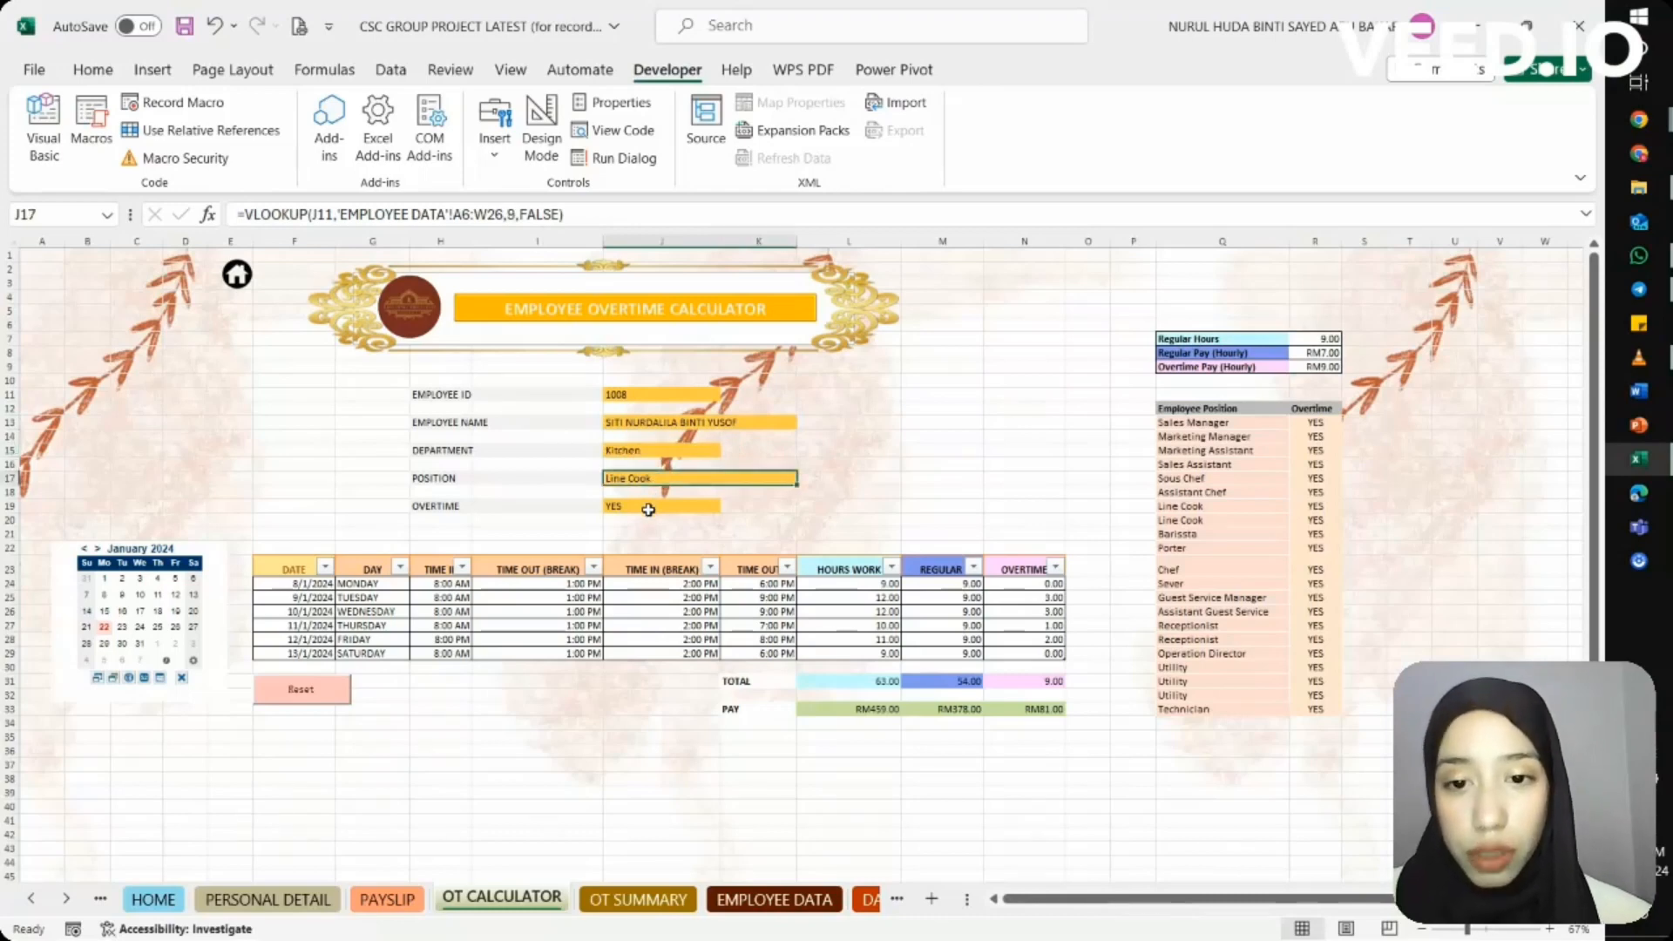
pyautogui.click(649, 509)
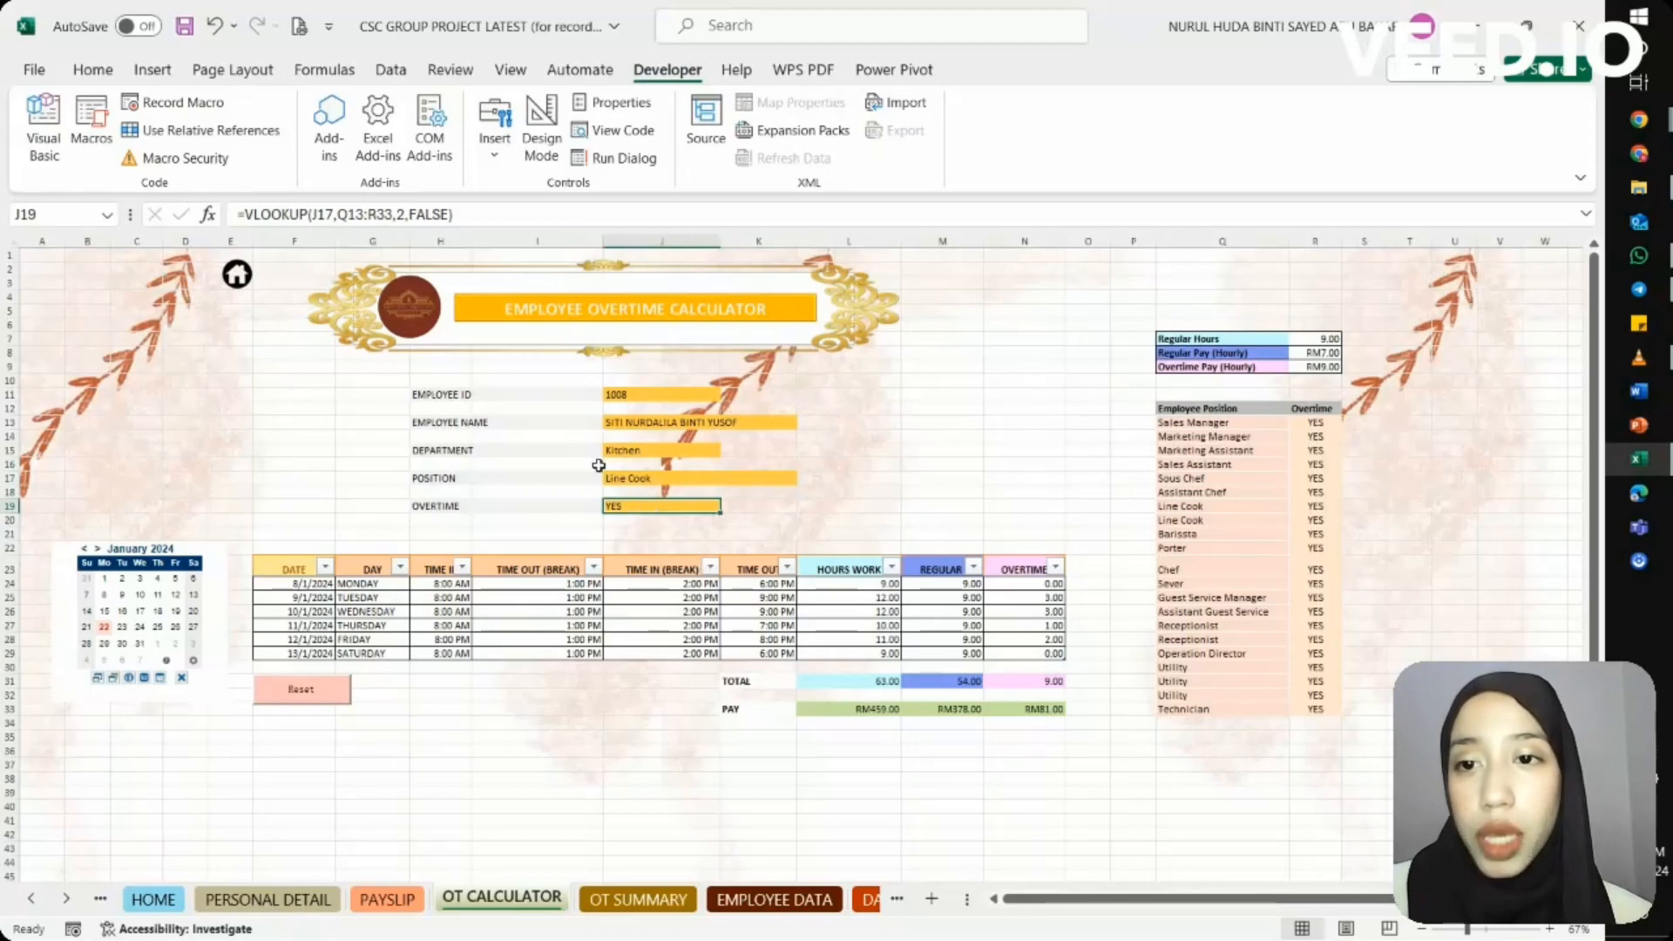
pyautogui.click(379, 215)
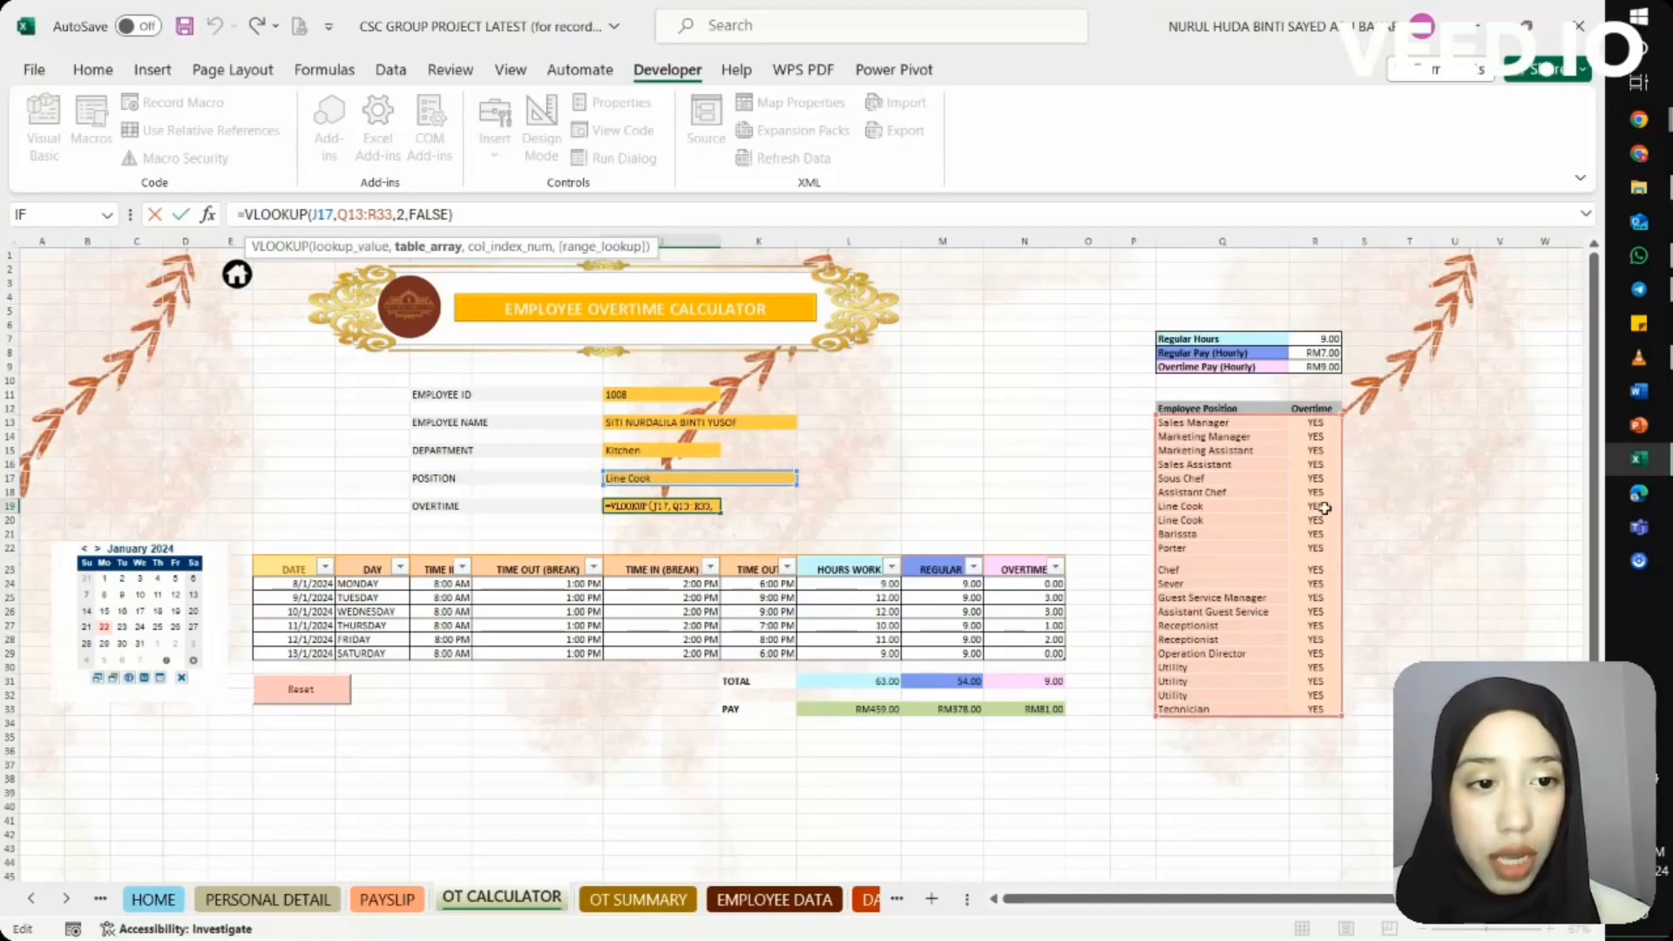
pyautogui.press('Escape')
# Check the Overtime column of the Employee Position table against the lookup formula in the Overtime cell J19
pyautogui.click(1315, 441)
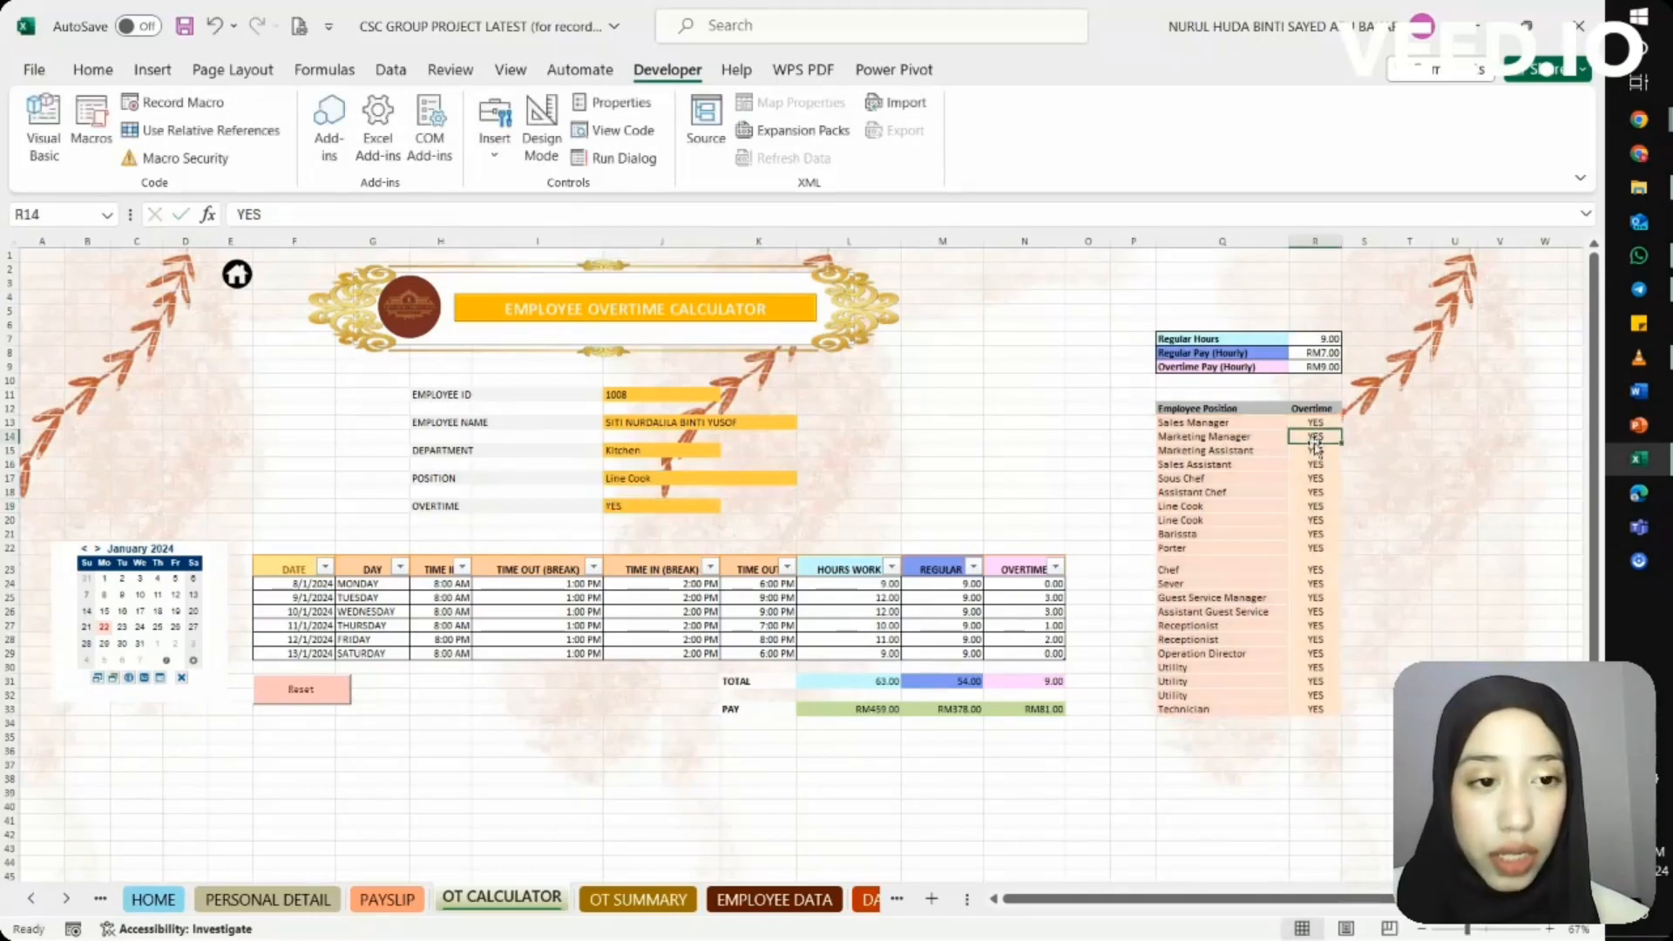
pyautogui.click(1317, 424)
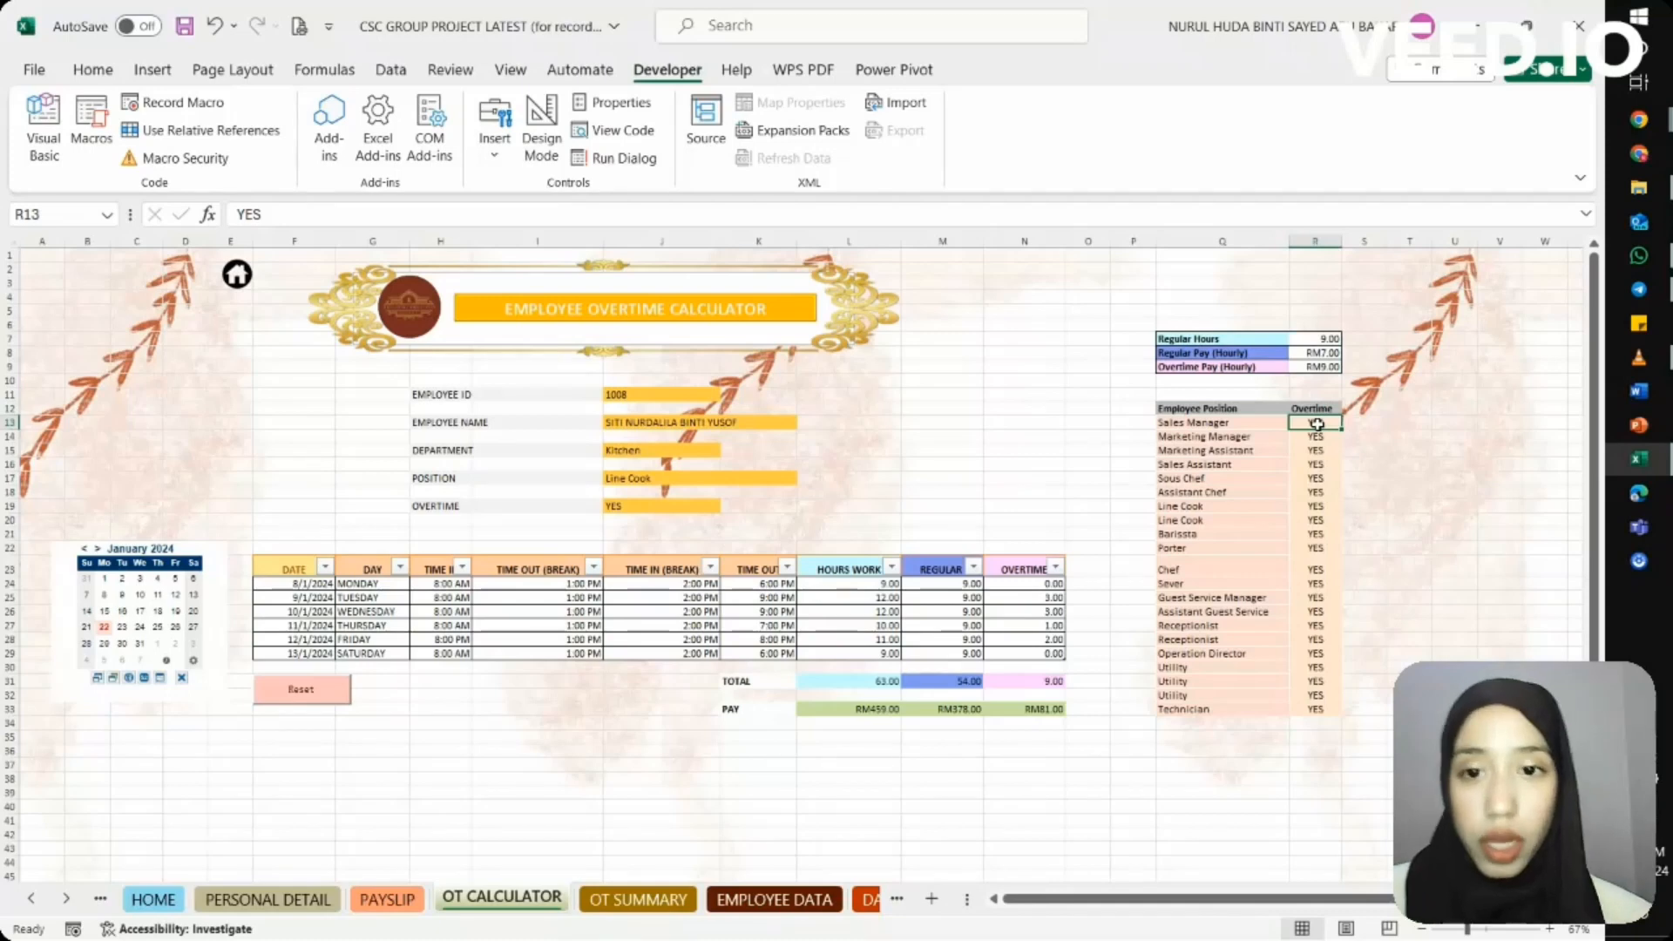
pyautogui.click(666, 504)
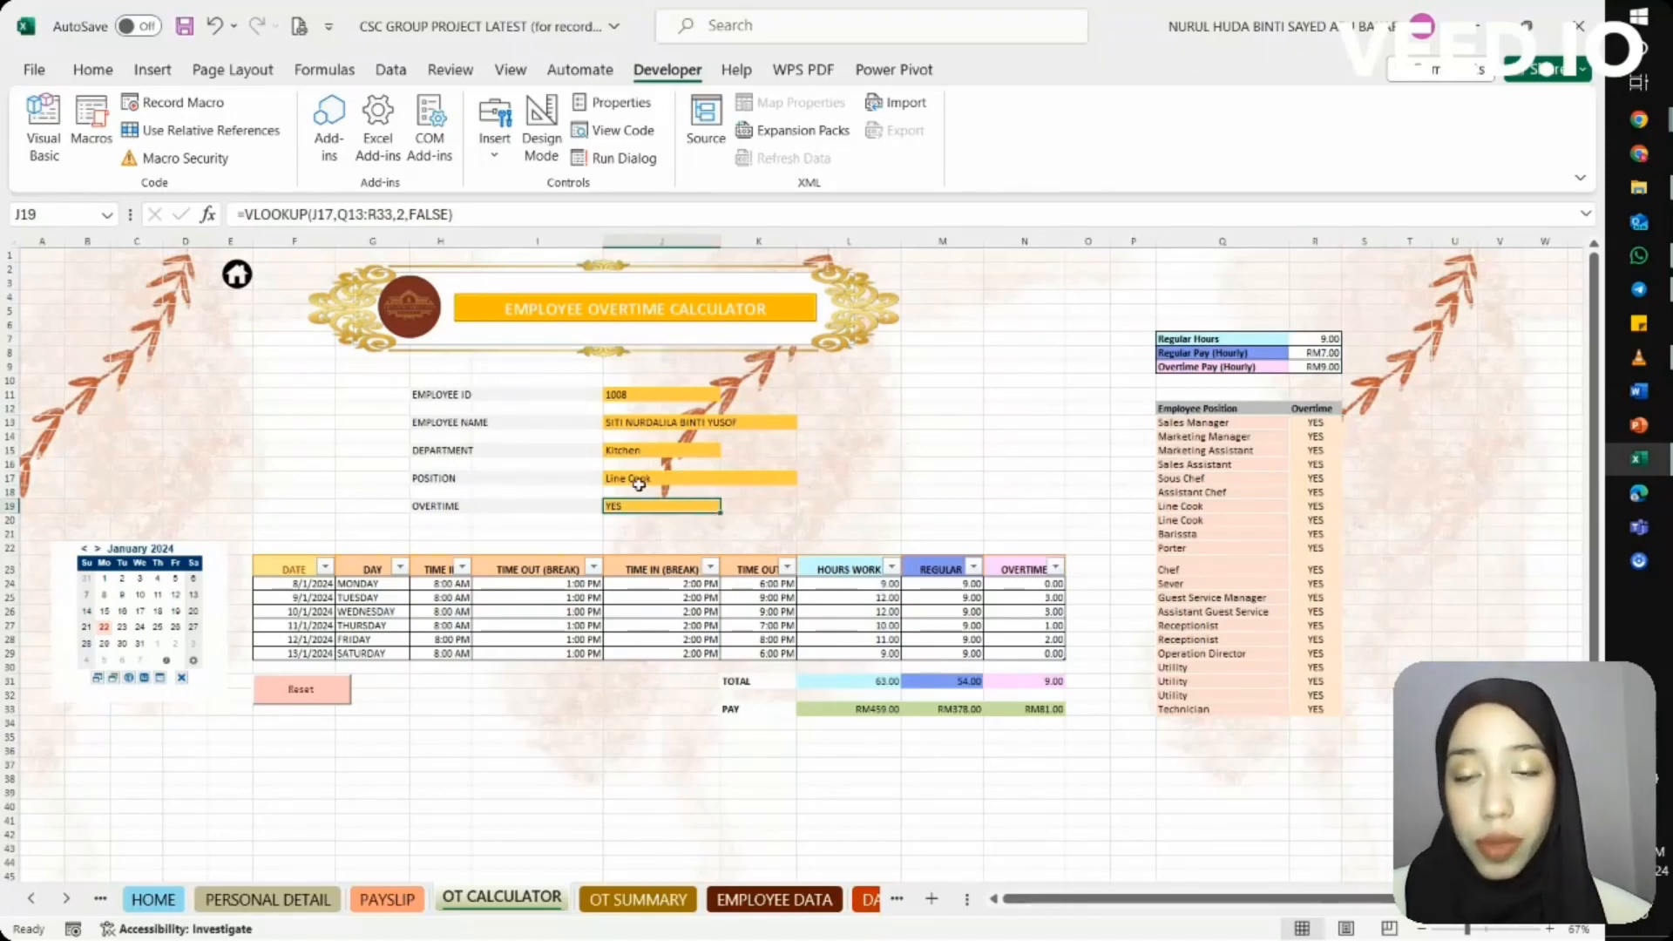
pyautogui.click(873, 466)
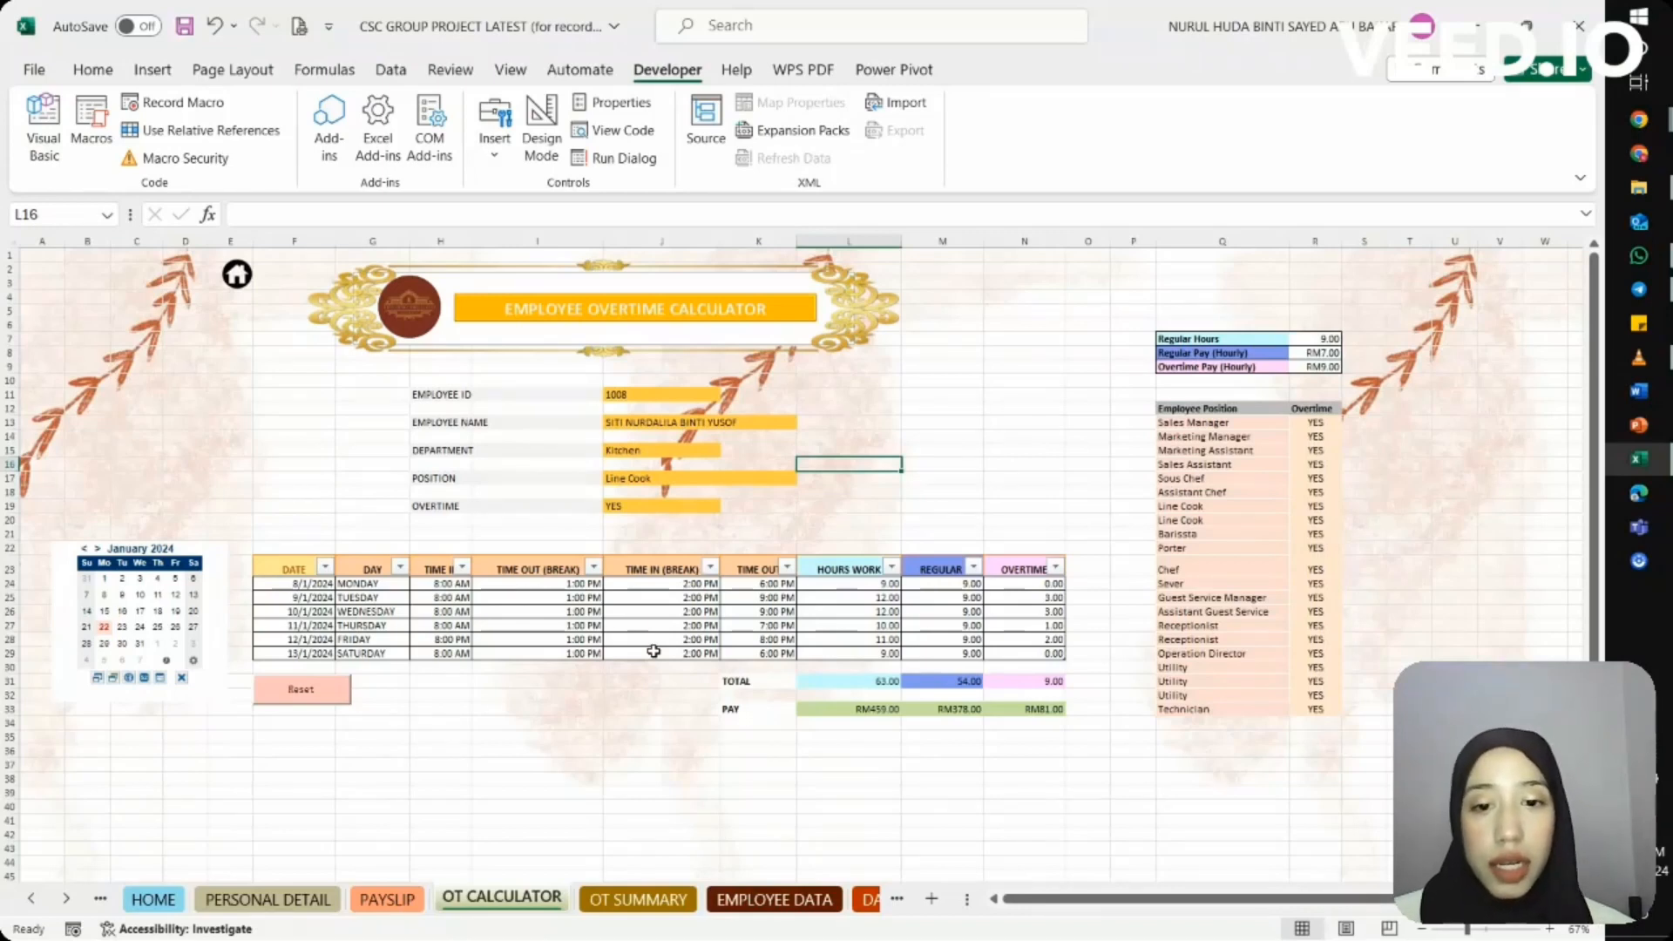
# Examine the daily entries in the HOURS WORK column and the SUM formula that totals them in L31
pyautogui.click(867, 569)
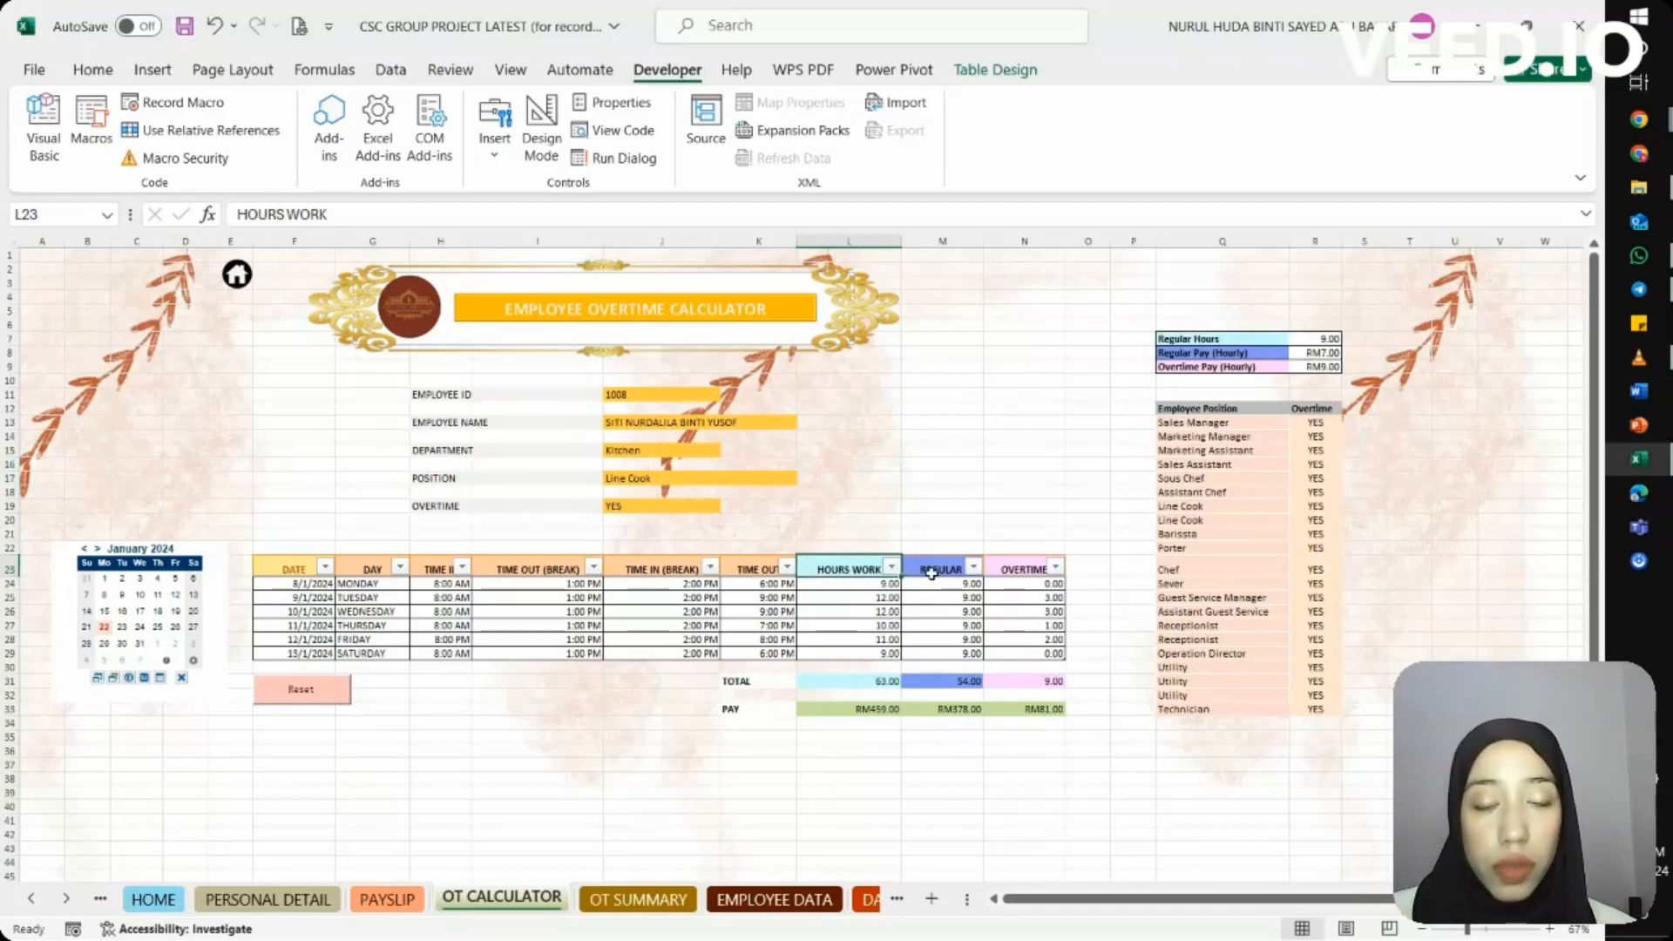
pyautogui.click(885, 584)
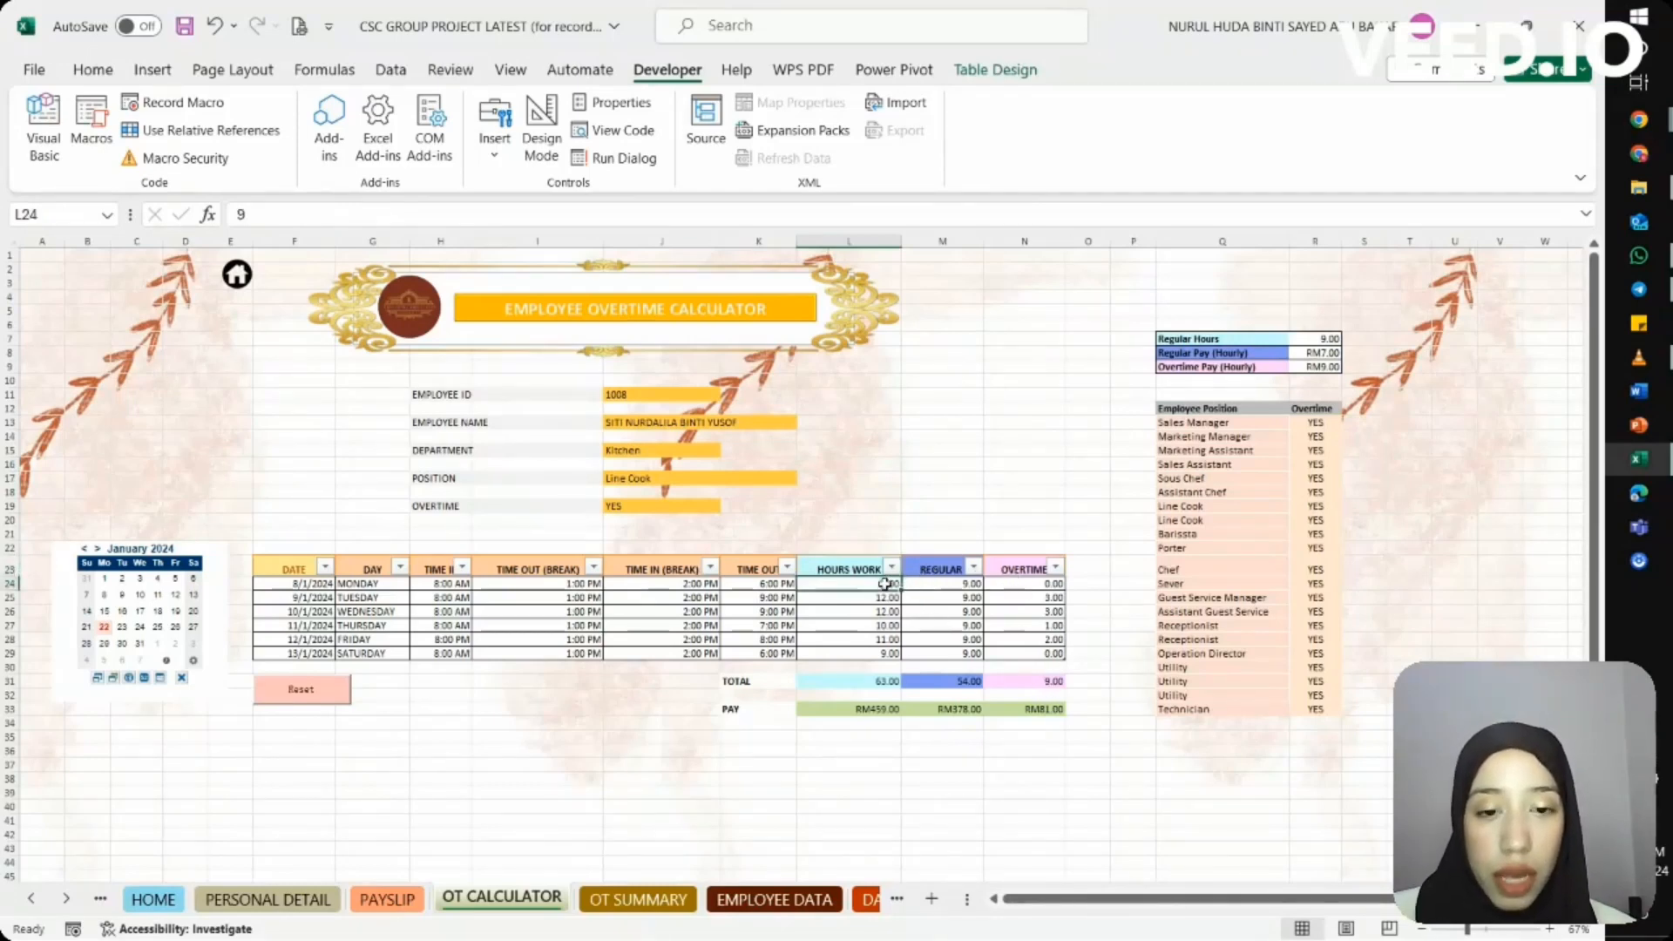
pyautogui.click(879, 682)
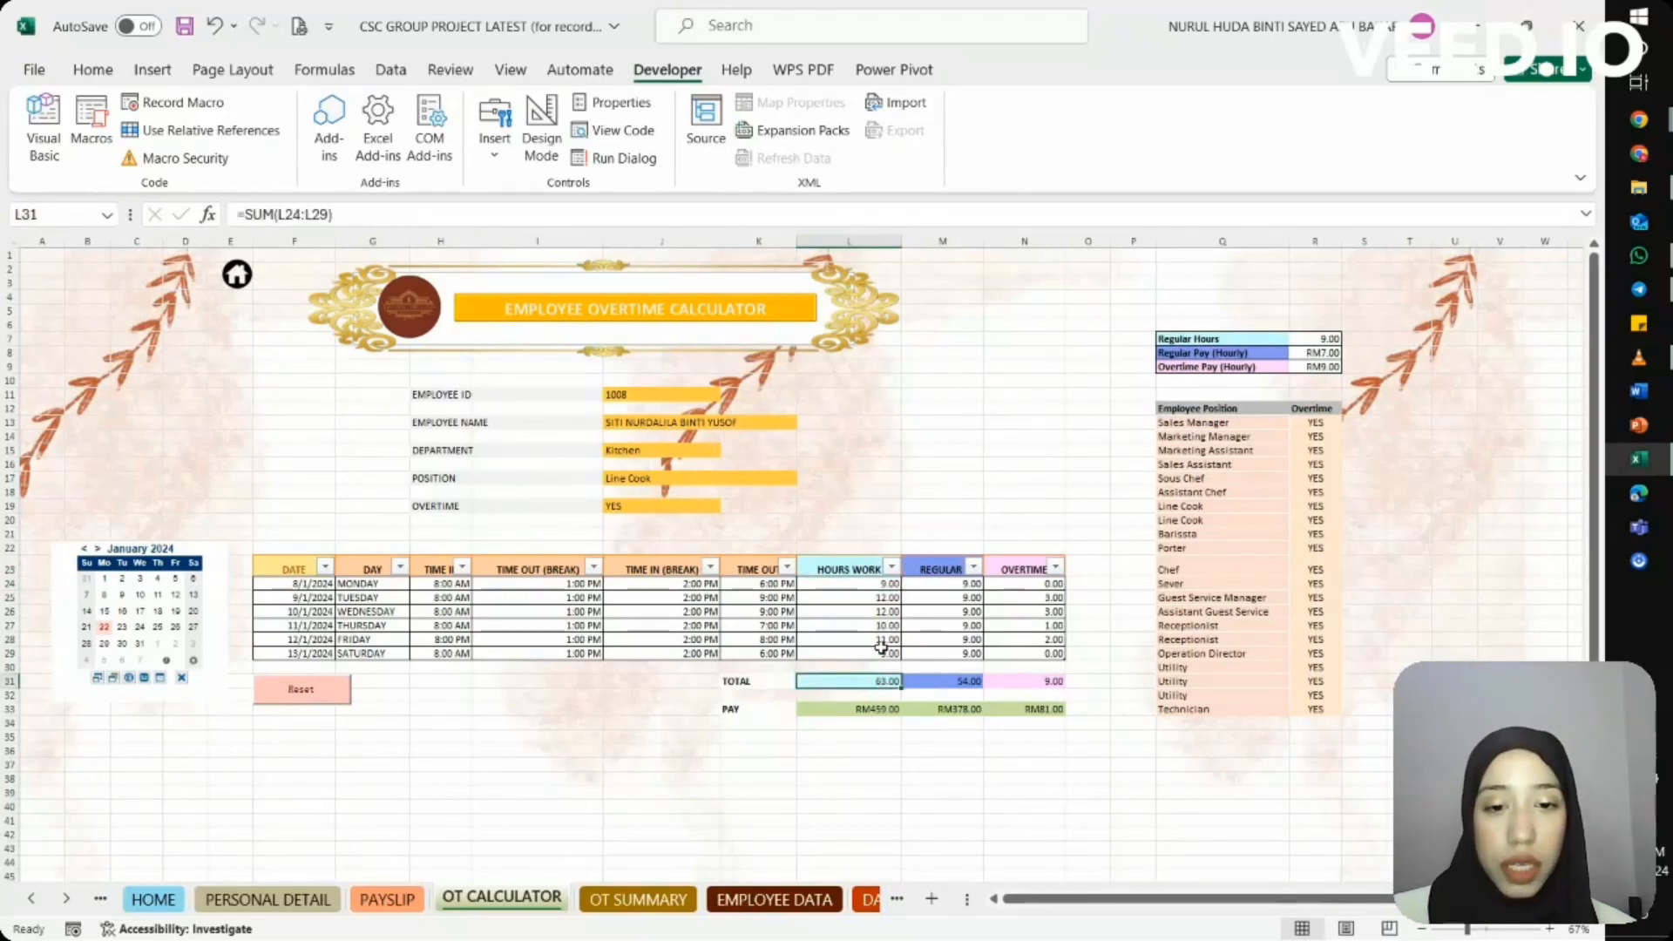
pyautogui.click(885, 584)
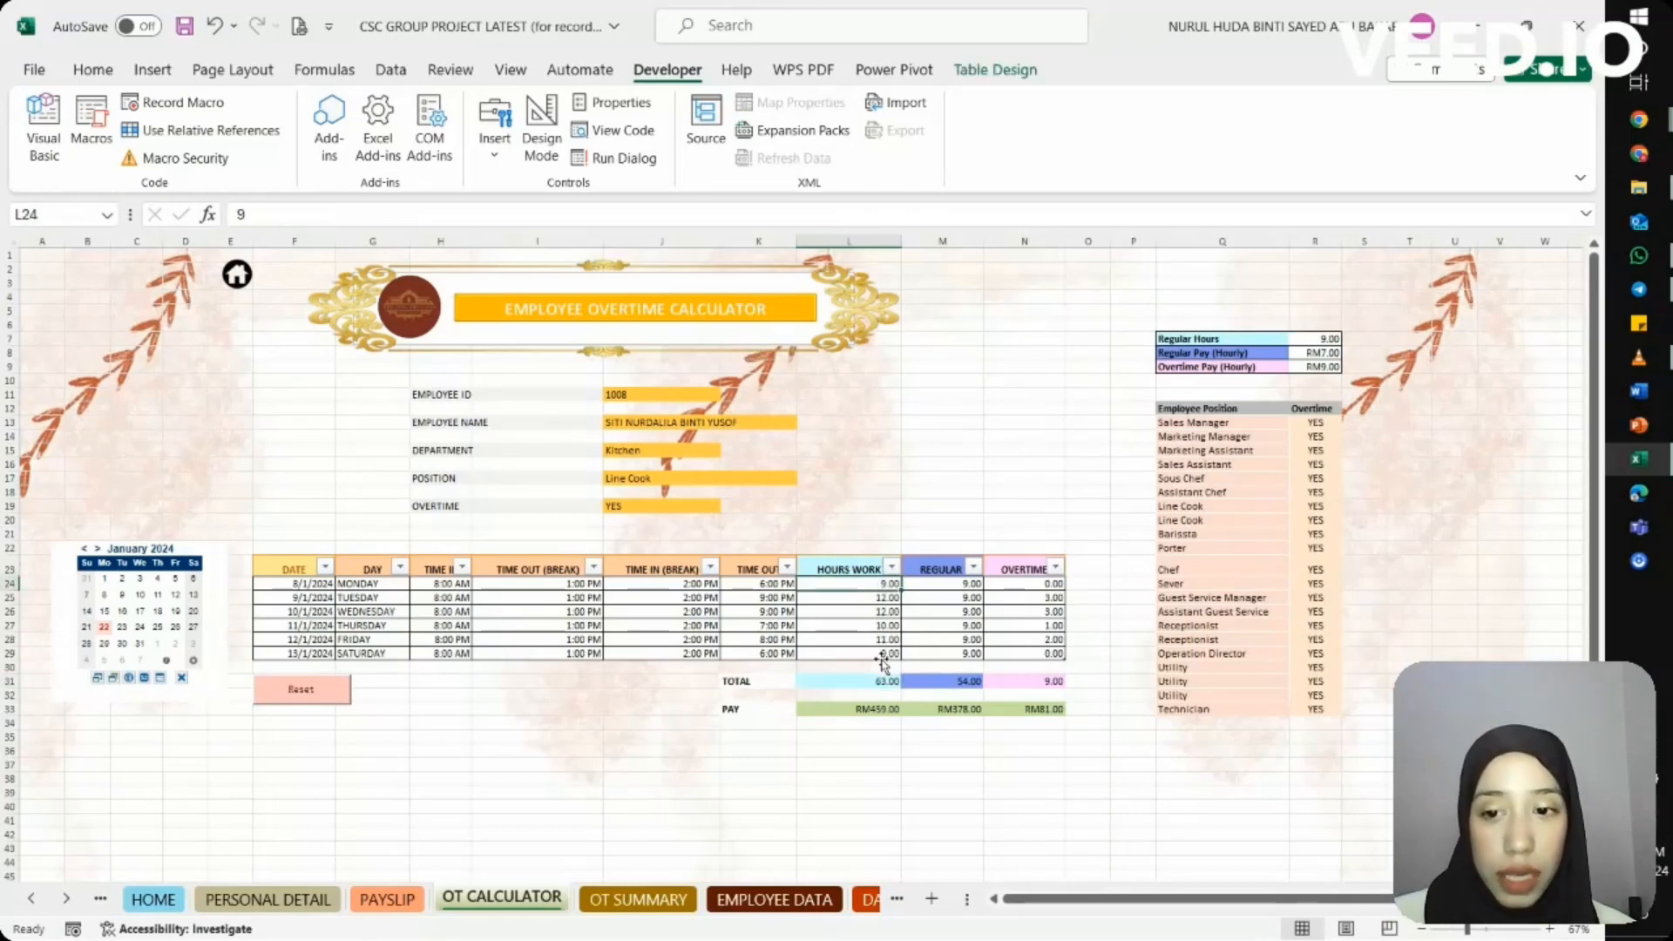
pyautogui.click(886, 610)
pyautogui.click(885, 584)
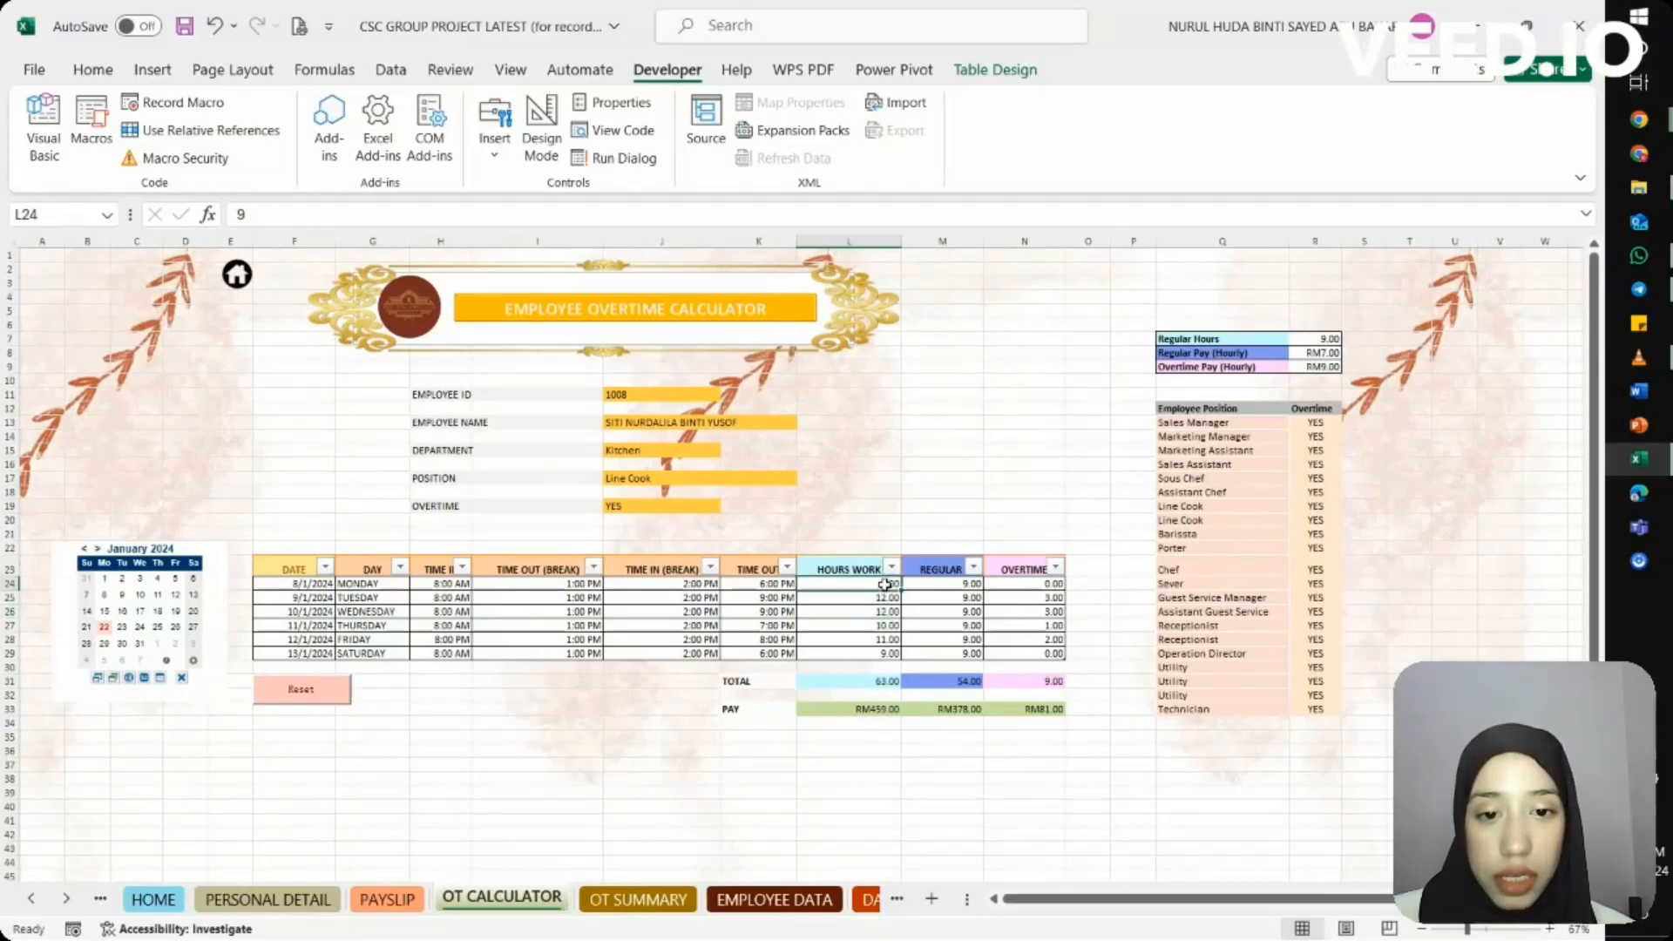
pyautogui.click(889, 684)
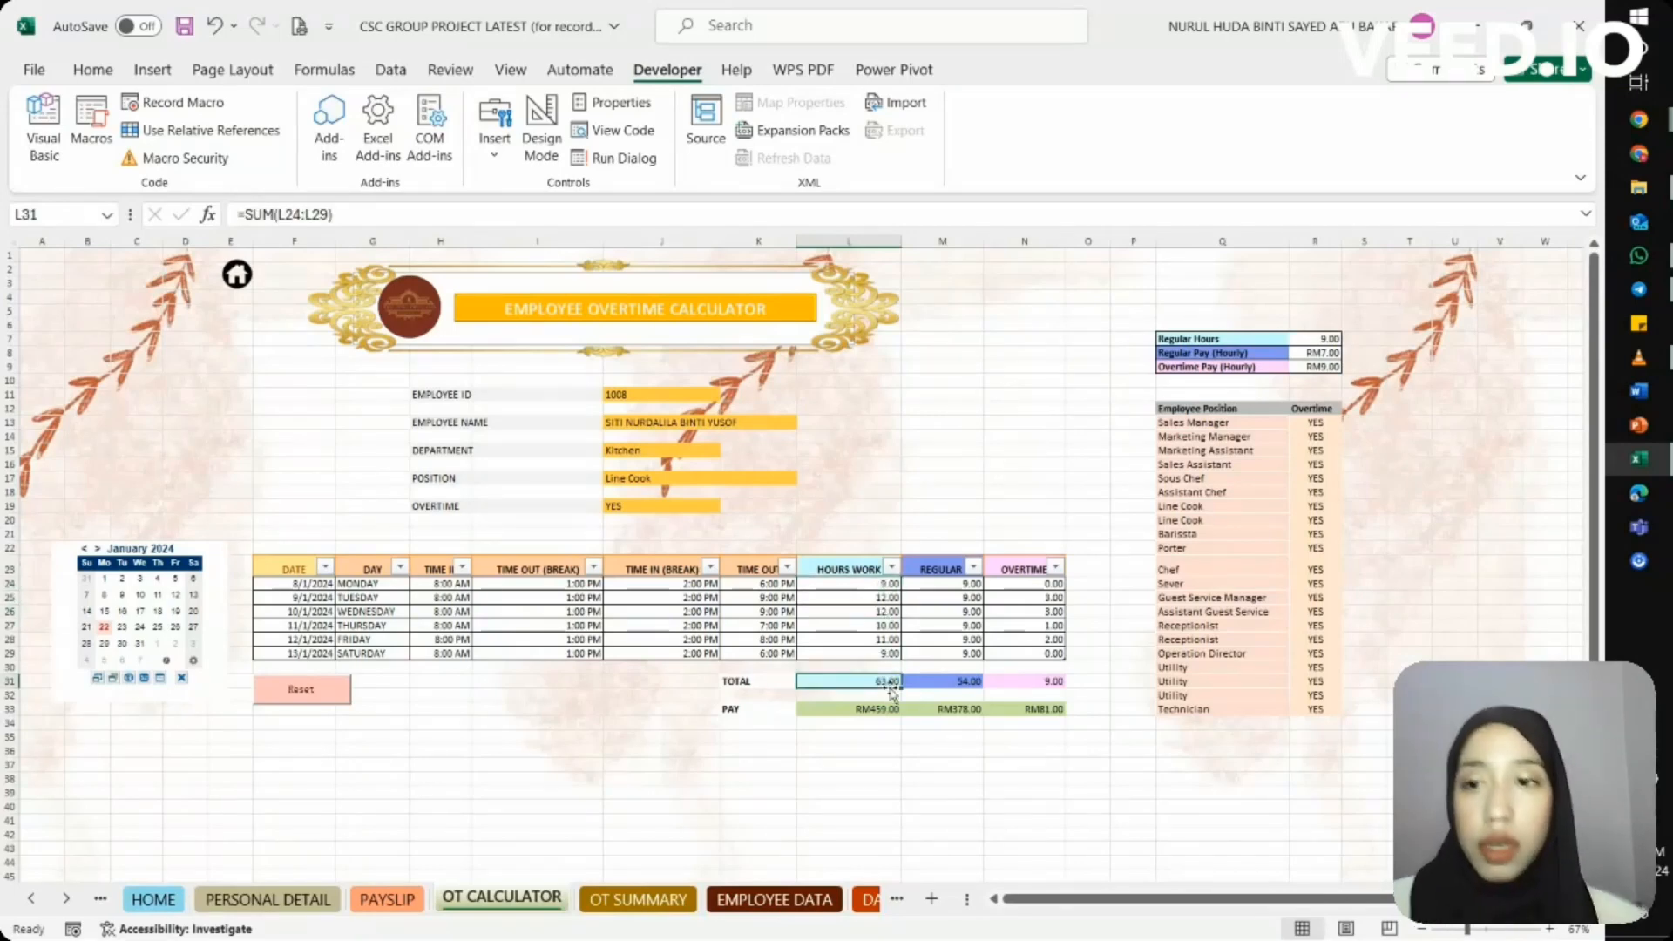
pyautogui.click(883, 587)
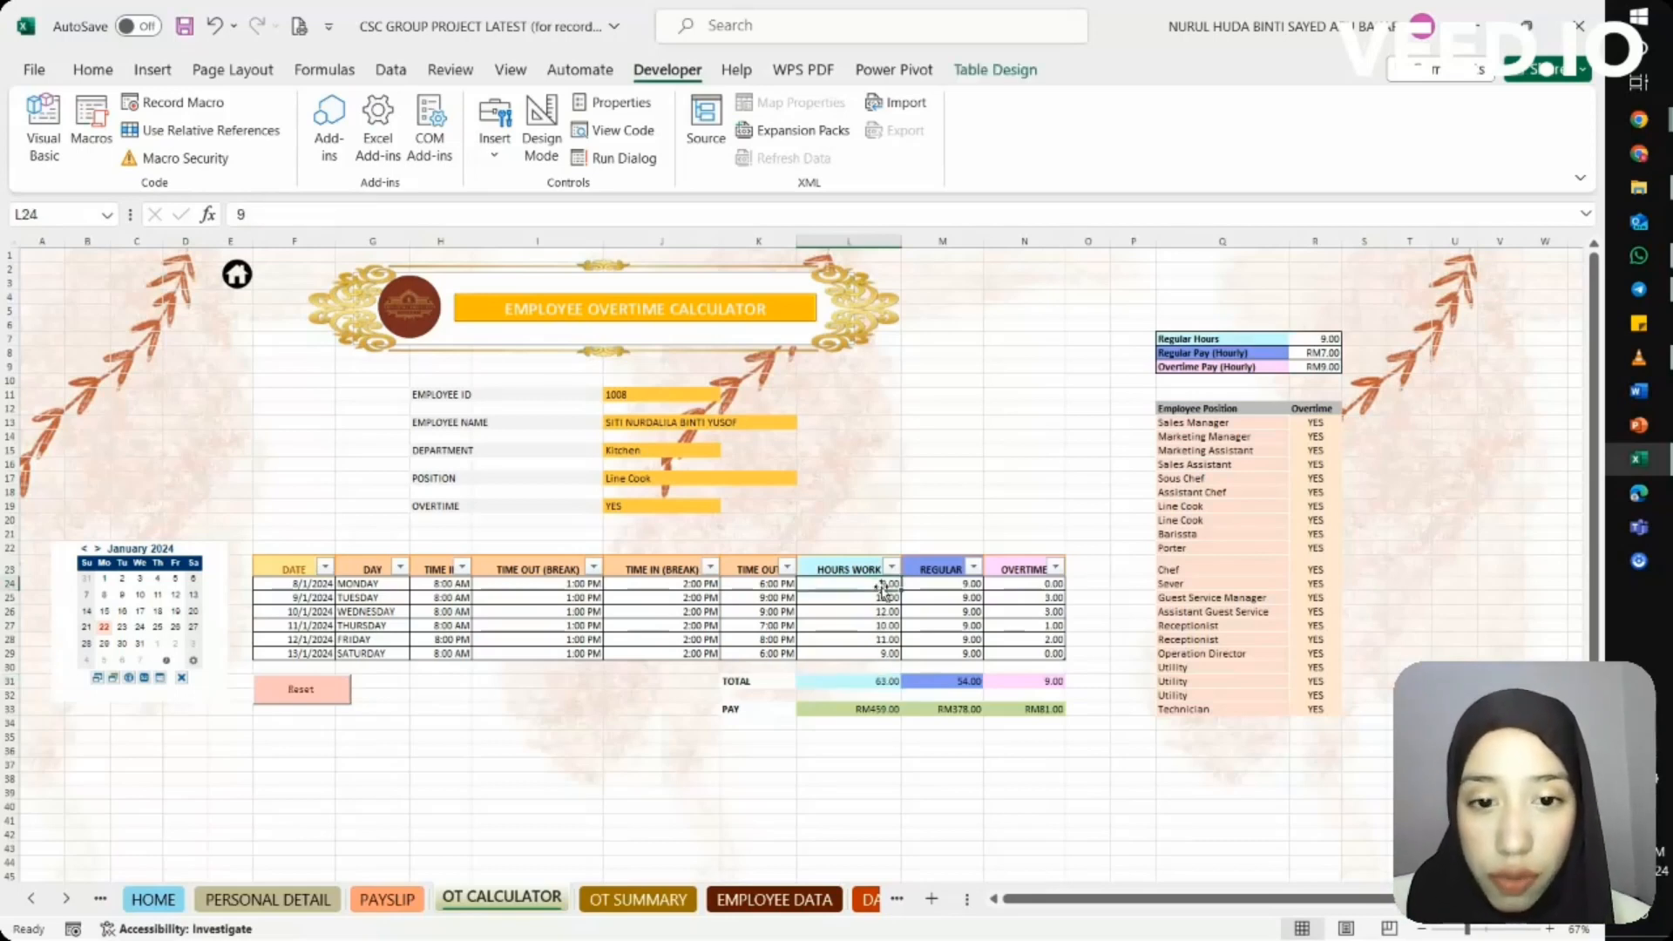
# Compare the daily hours in L24:L29 with the SUM formula in L31, and examine the overtime total in N31
pyautogui.click(880, 684)
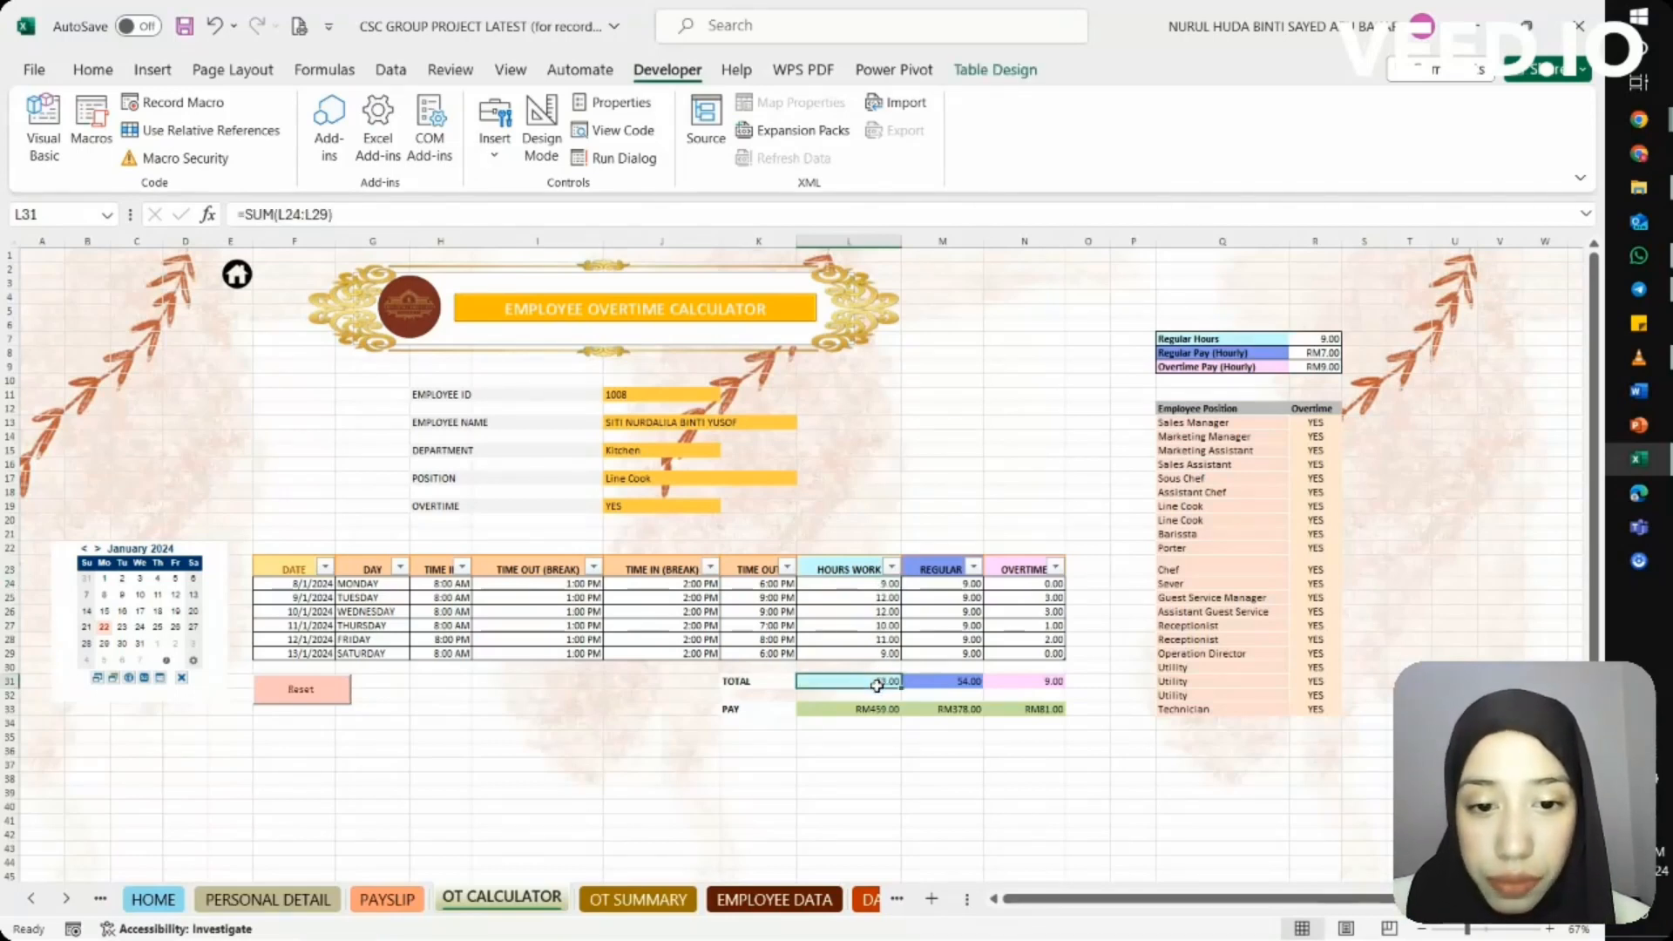
pyautogui.click(889, 656)
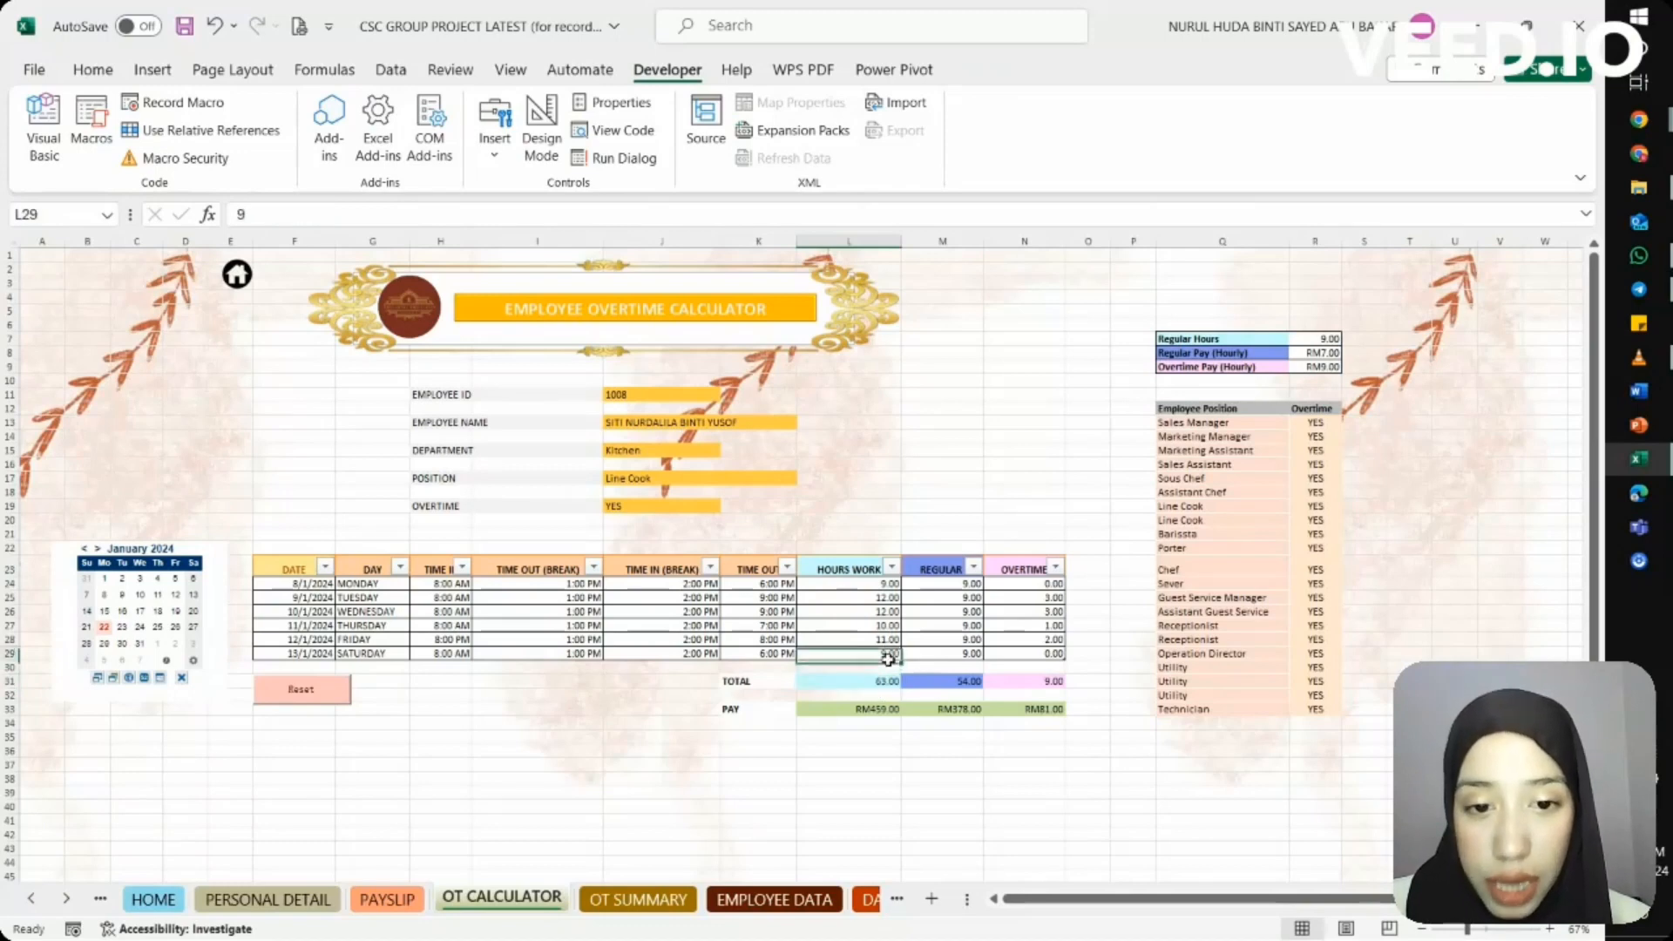
pyautogui.moveTo(875, 582); pyautogui.dragTo(868, 660)
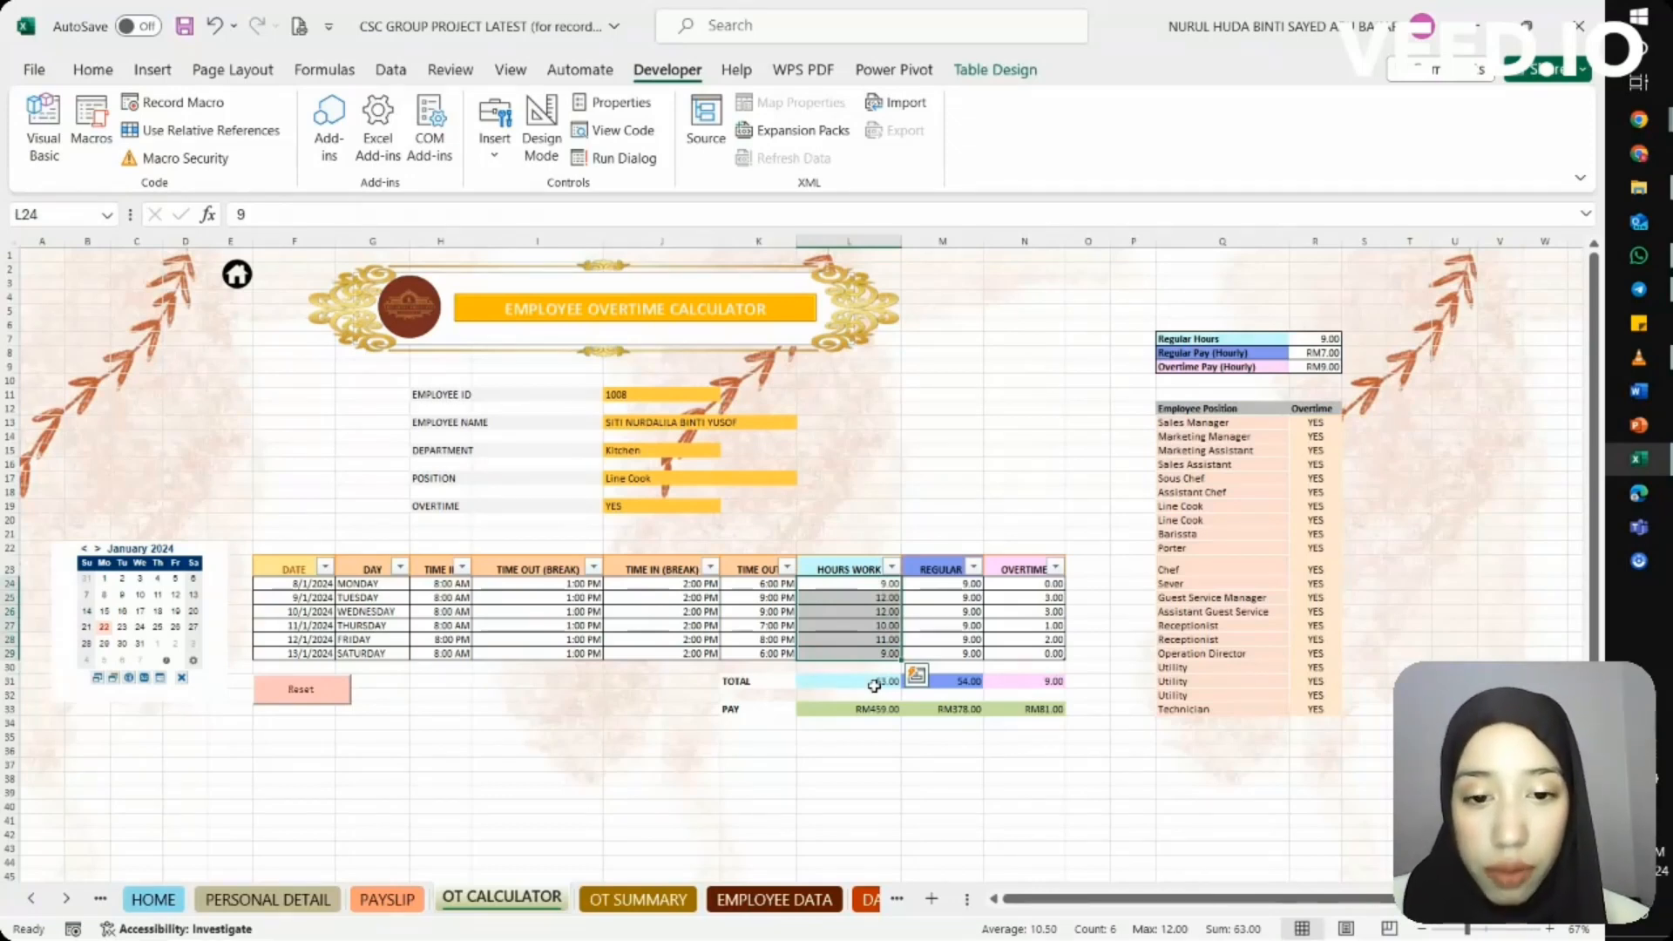
pyautogui.click(873, 686)
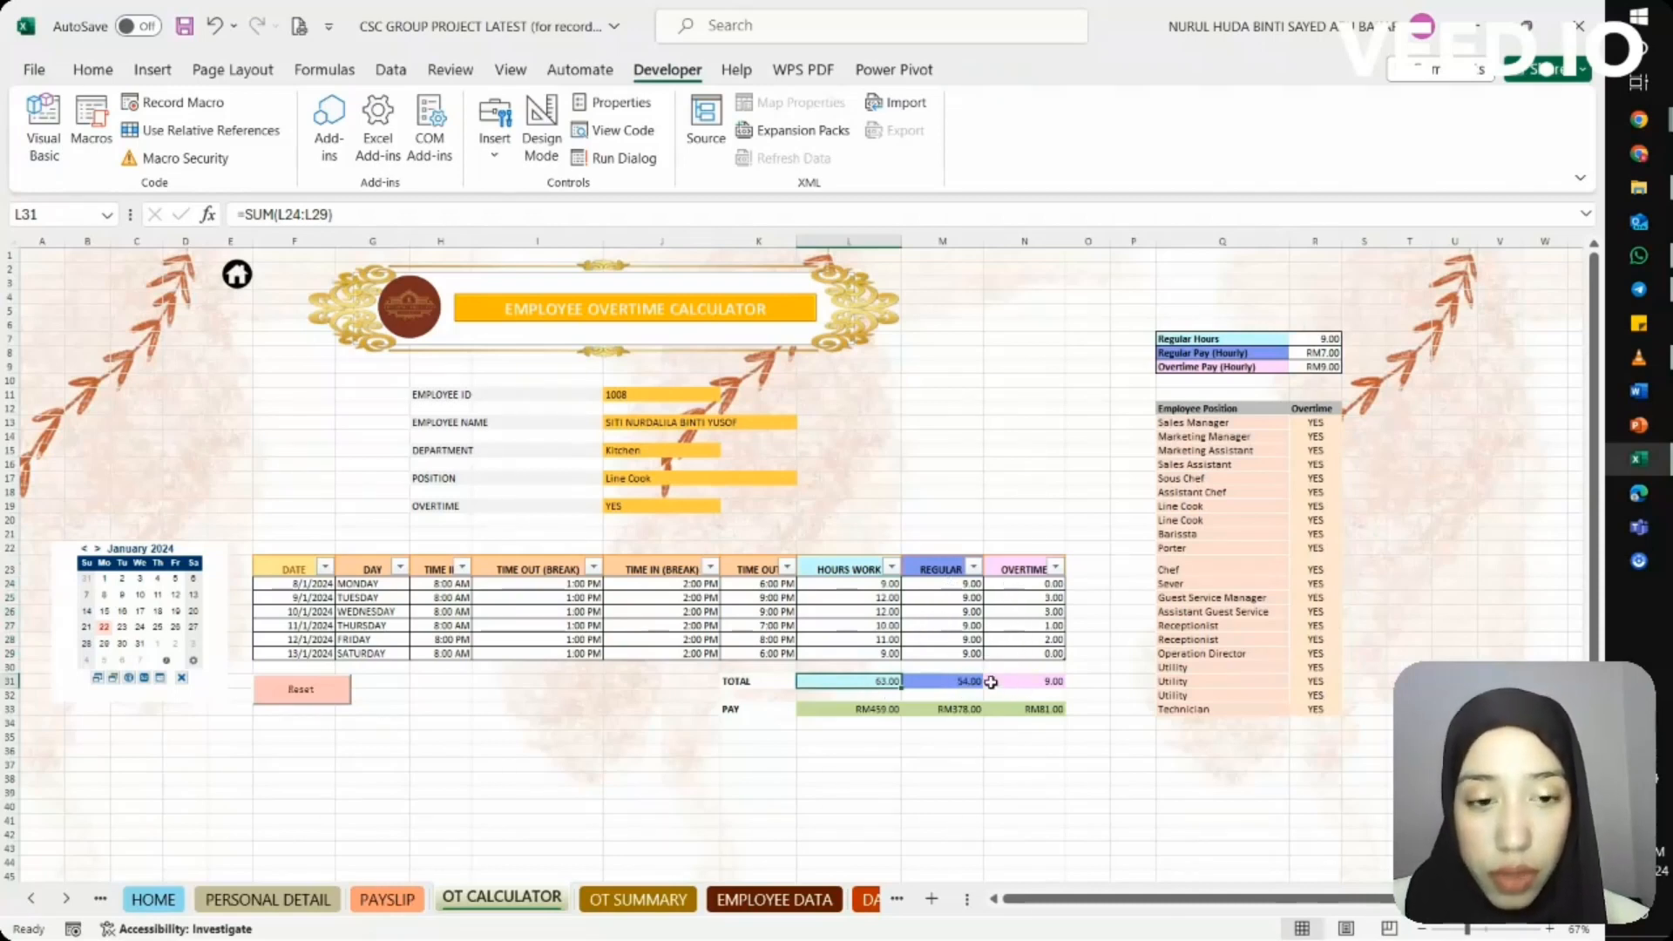
pyautogui.click(1025, 679)
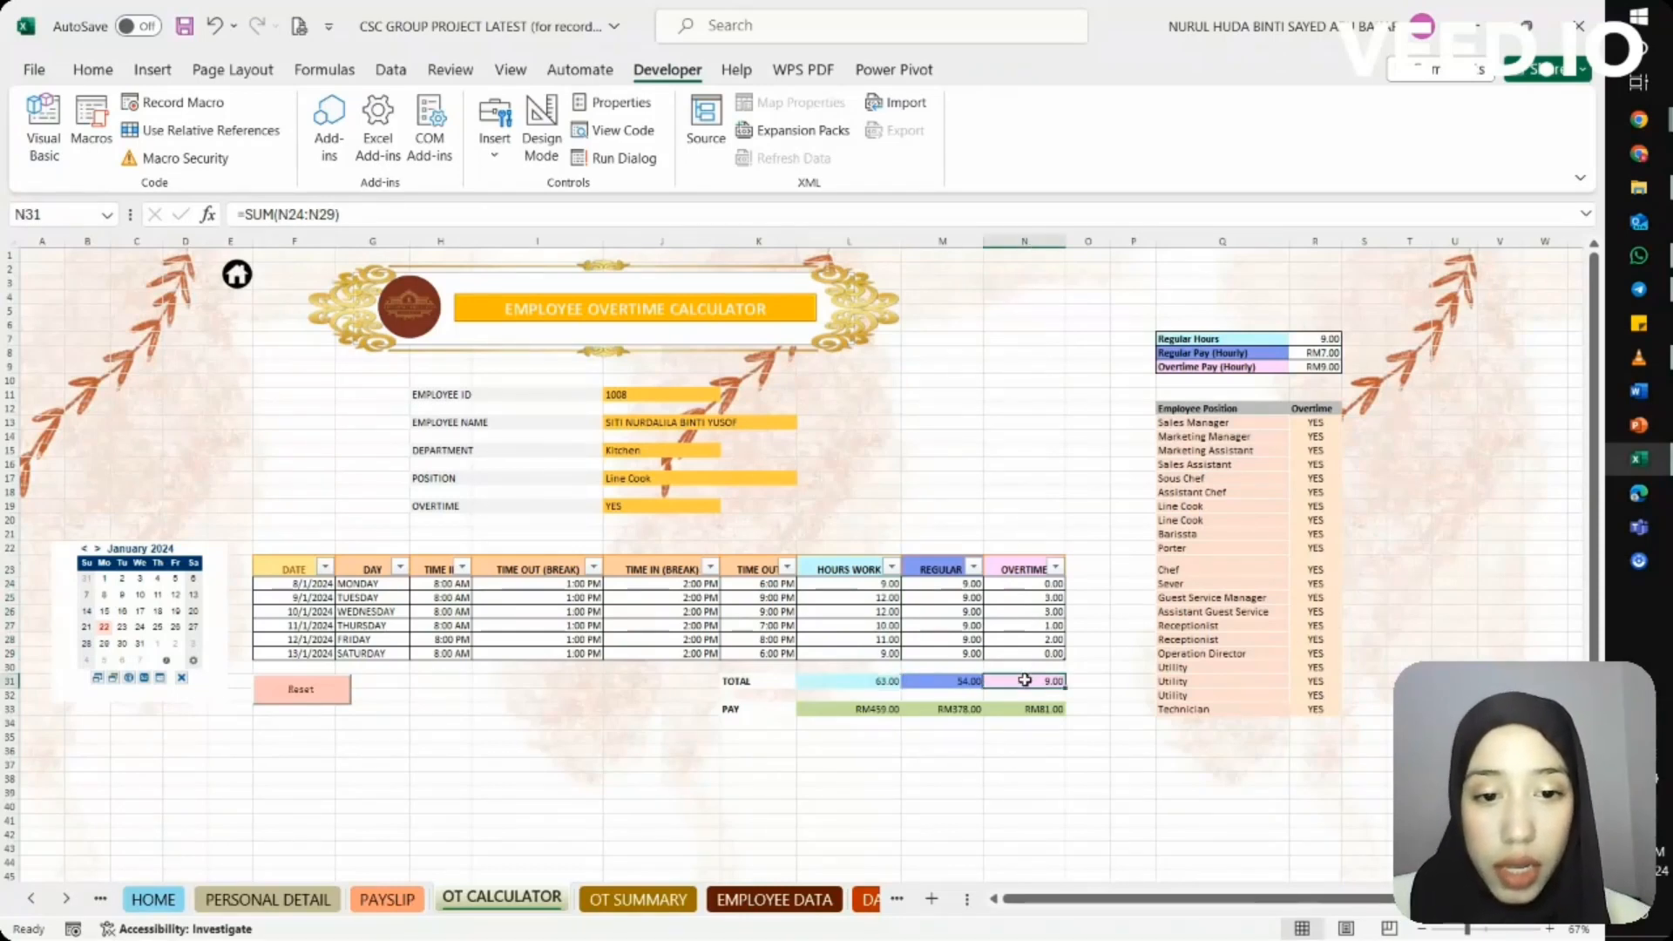
# Examine the PAY row formulas, starting with the total pay in L33 and the regular pay in M33
pyautogui.click(880, 712)
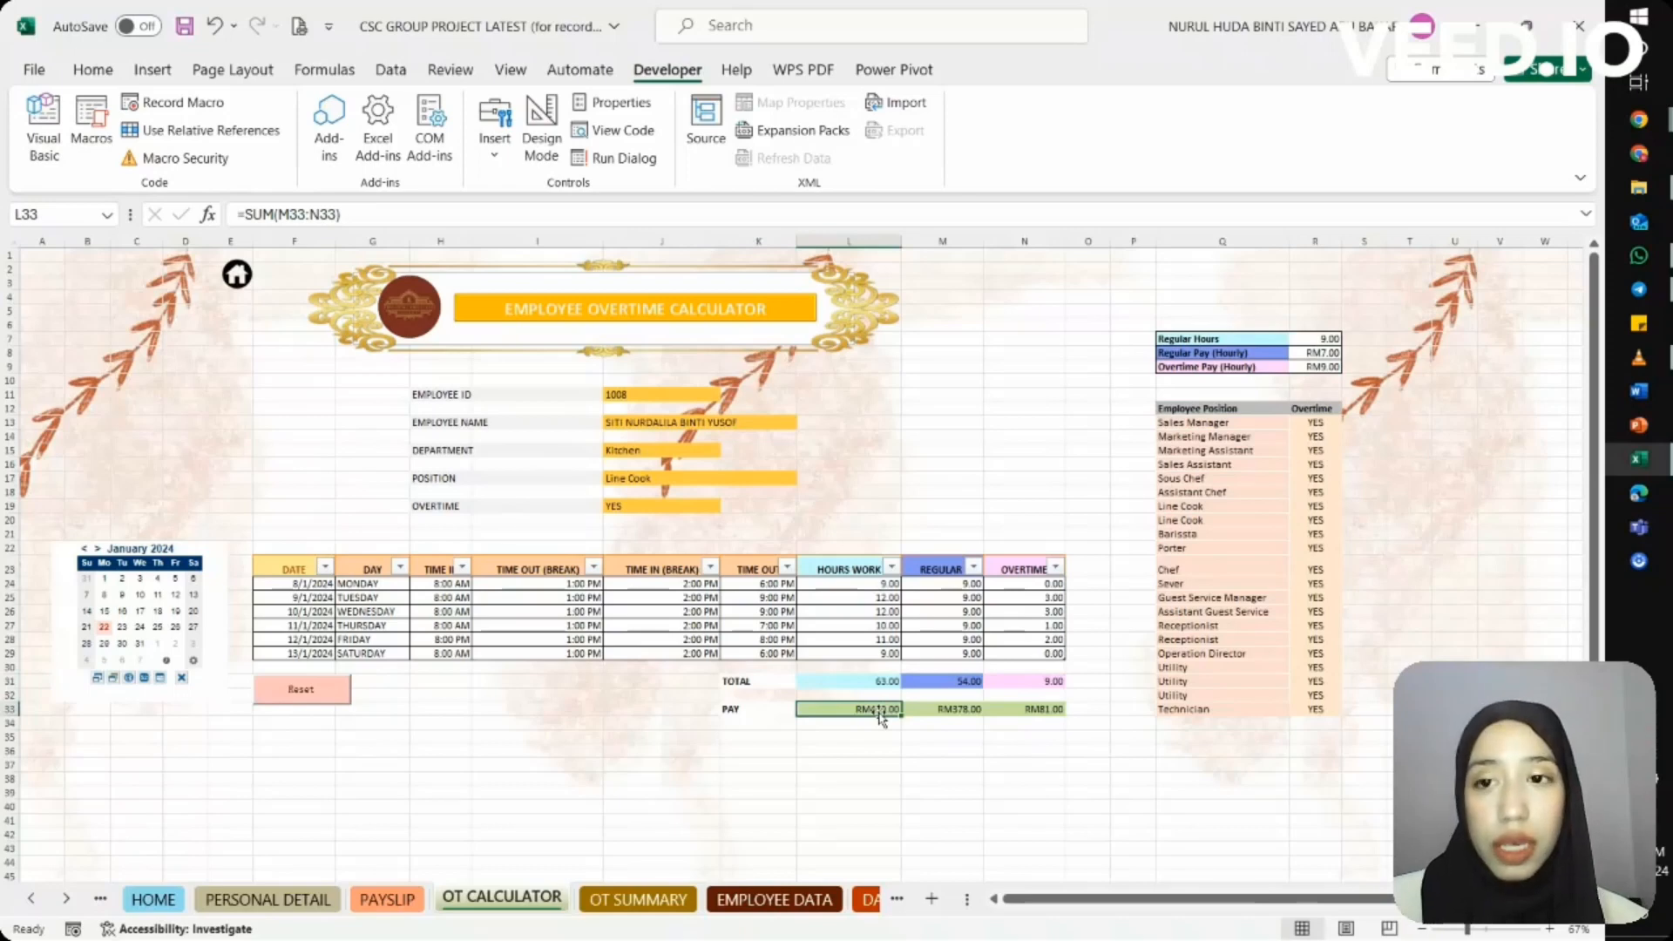
pyautogui.click(946, 710)
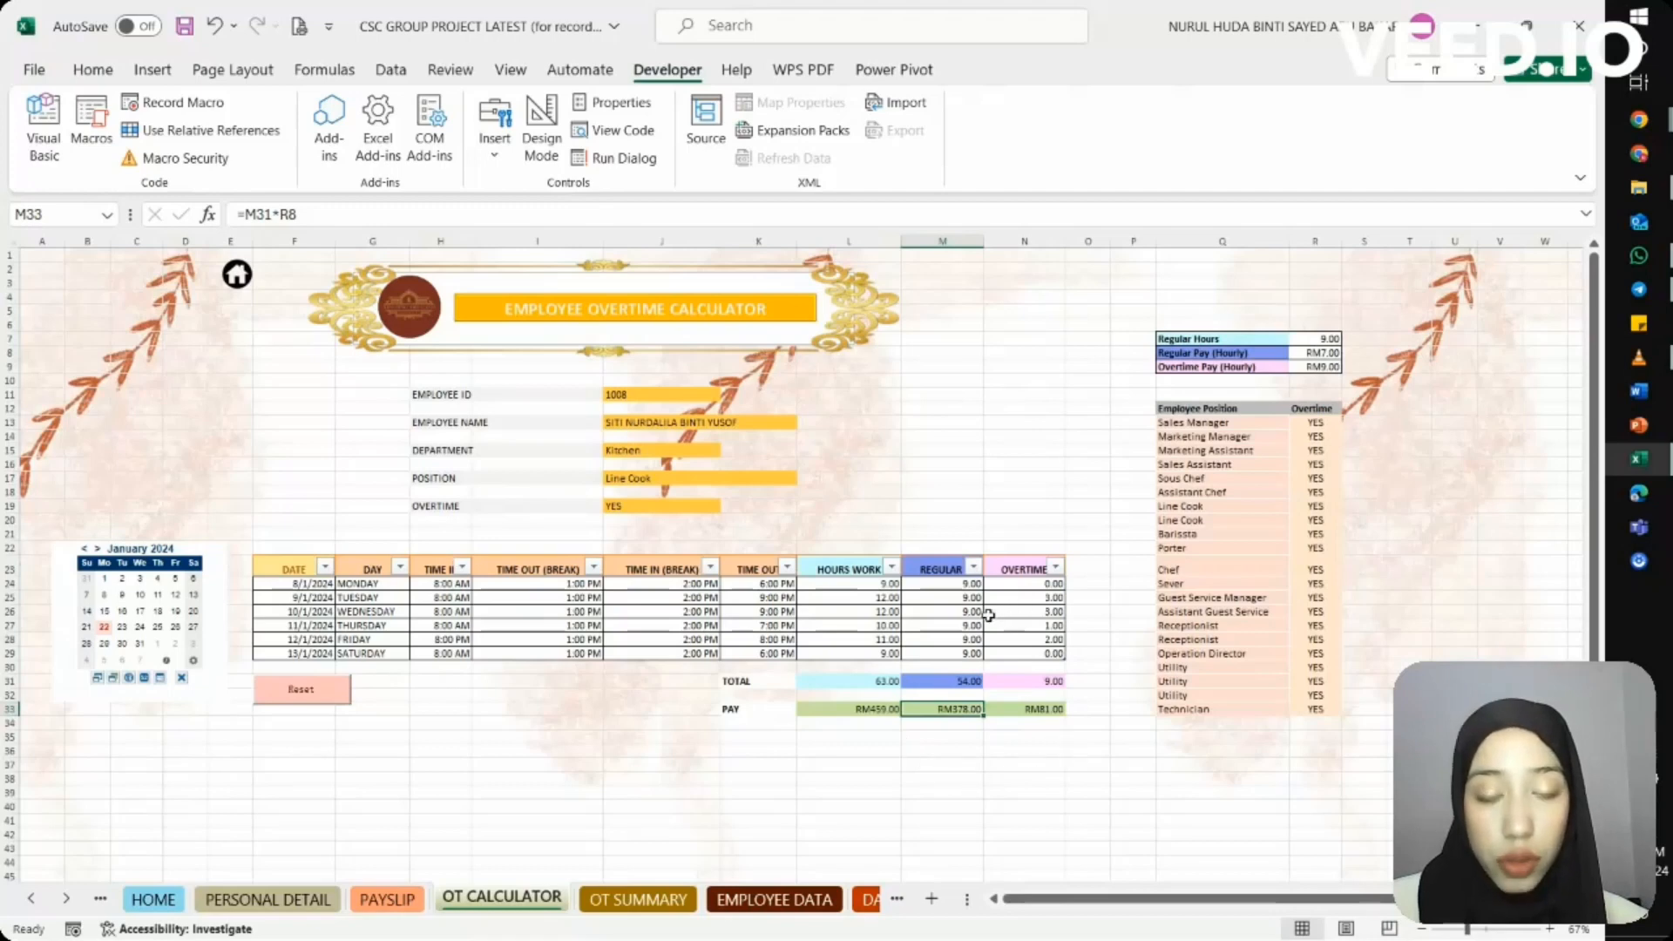
pyautogui.click(1030, 712)
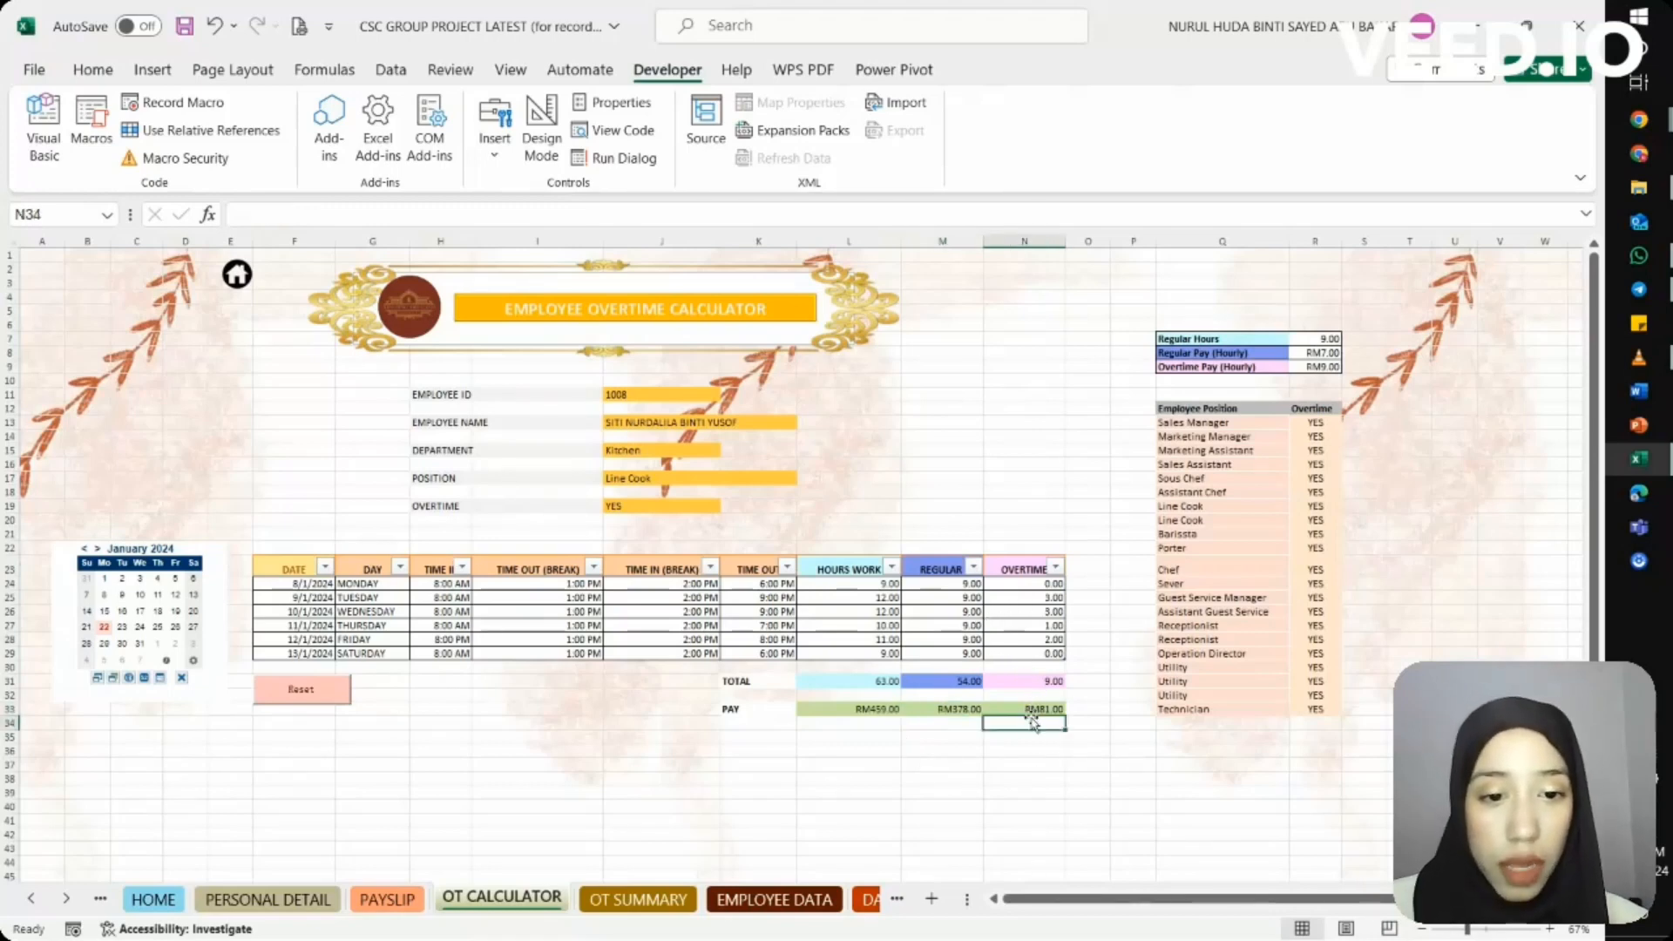
# Trace the regular pay formula in M33 to the regular hours total in M31 and the hourly Regular Pay rate in R8
pyautogui.click(969, 708)
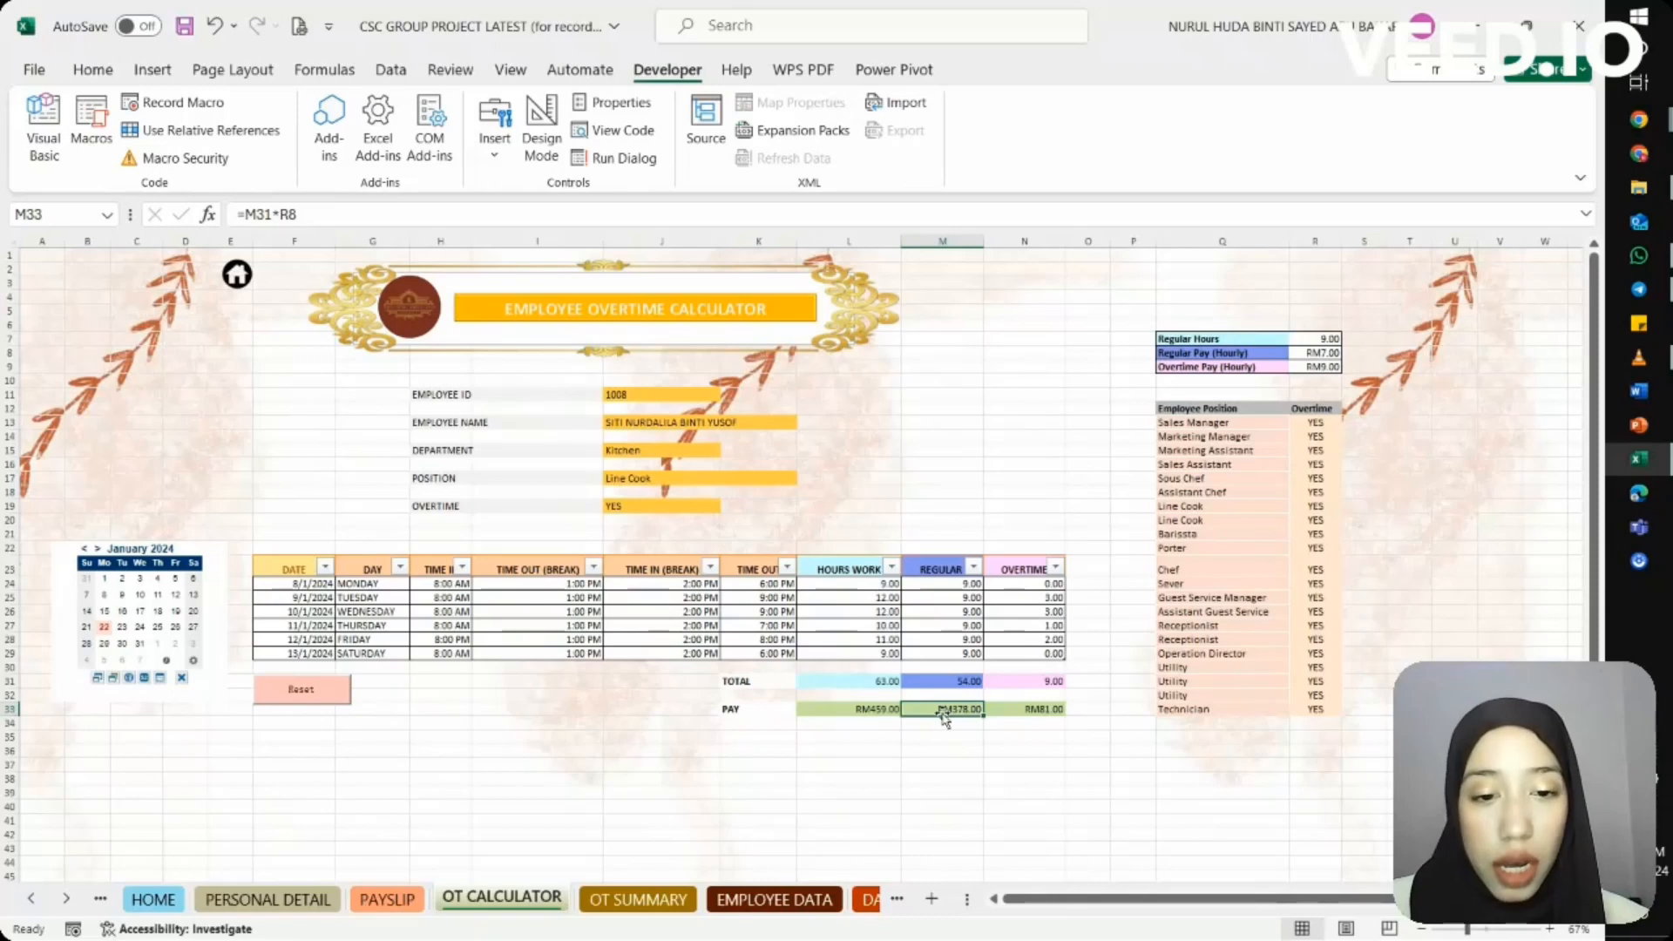
pyautogui.click(945, 680)
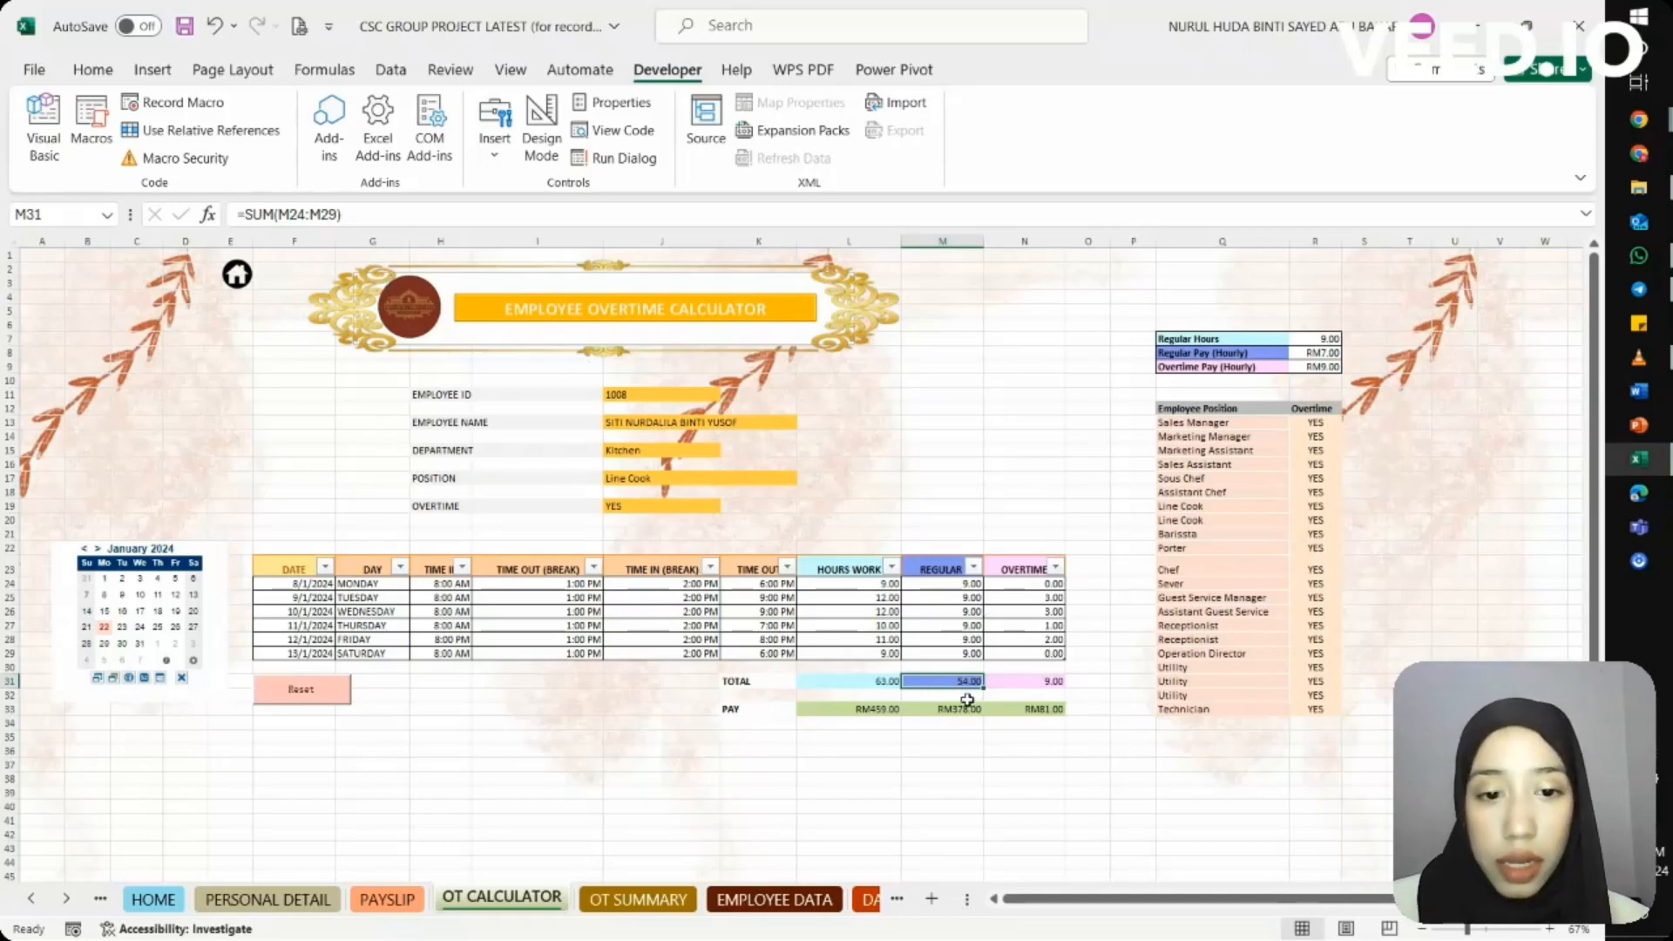
pyautogui.click(975, 709)
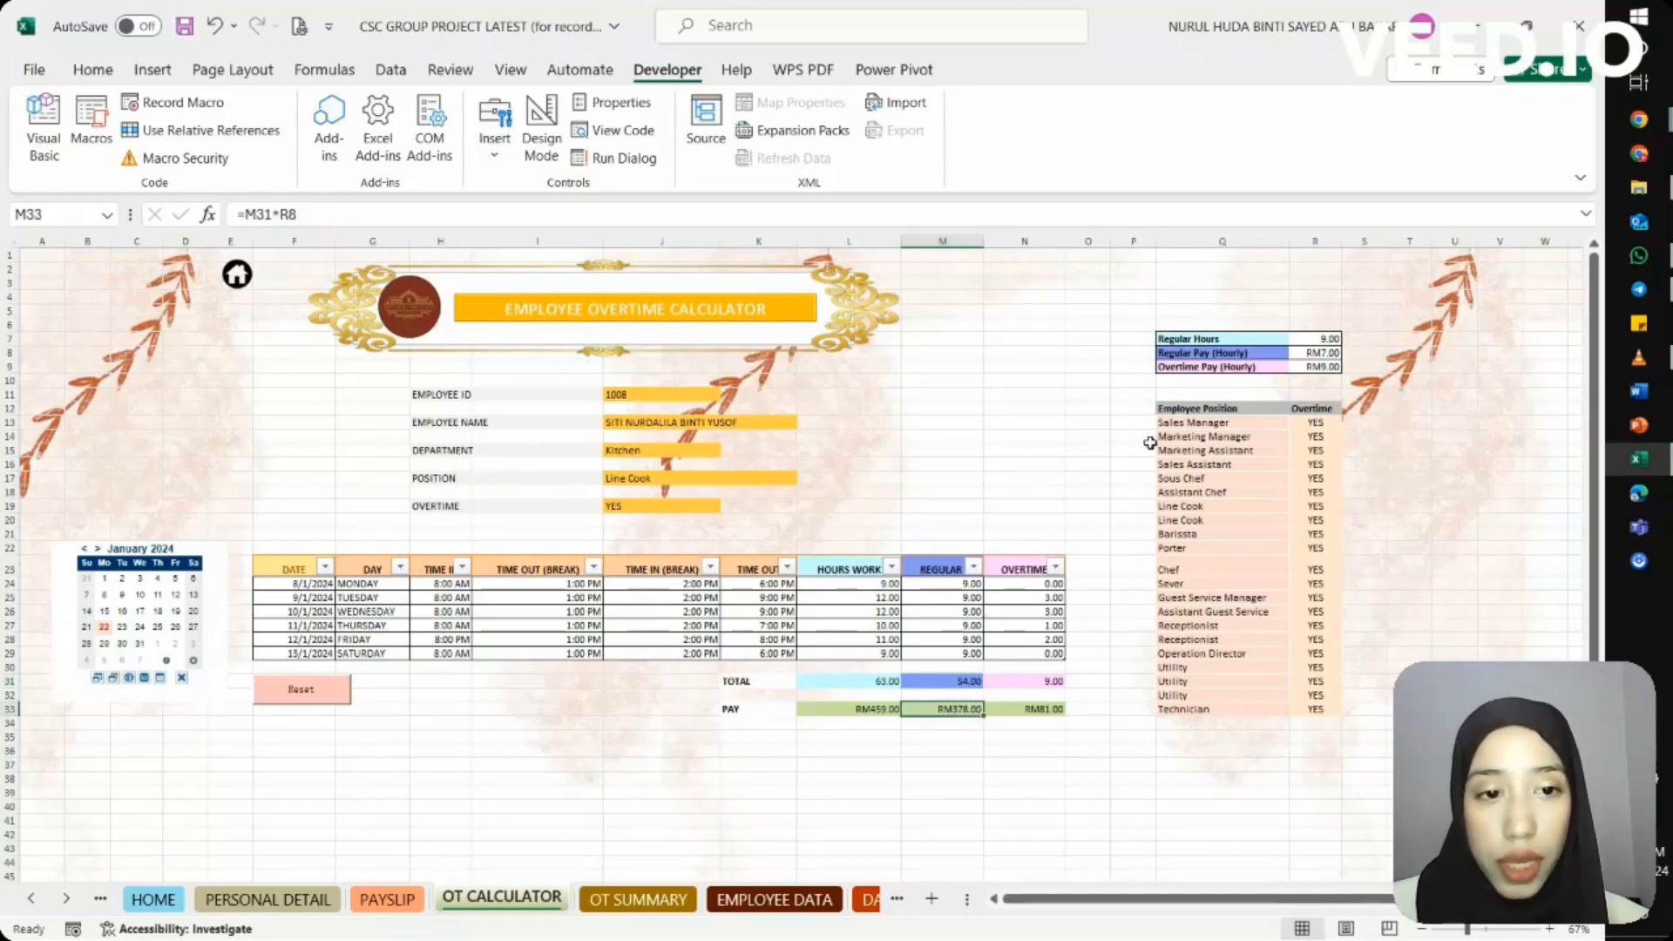
pyautogui.click(1328, 352)
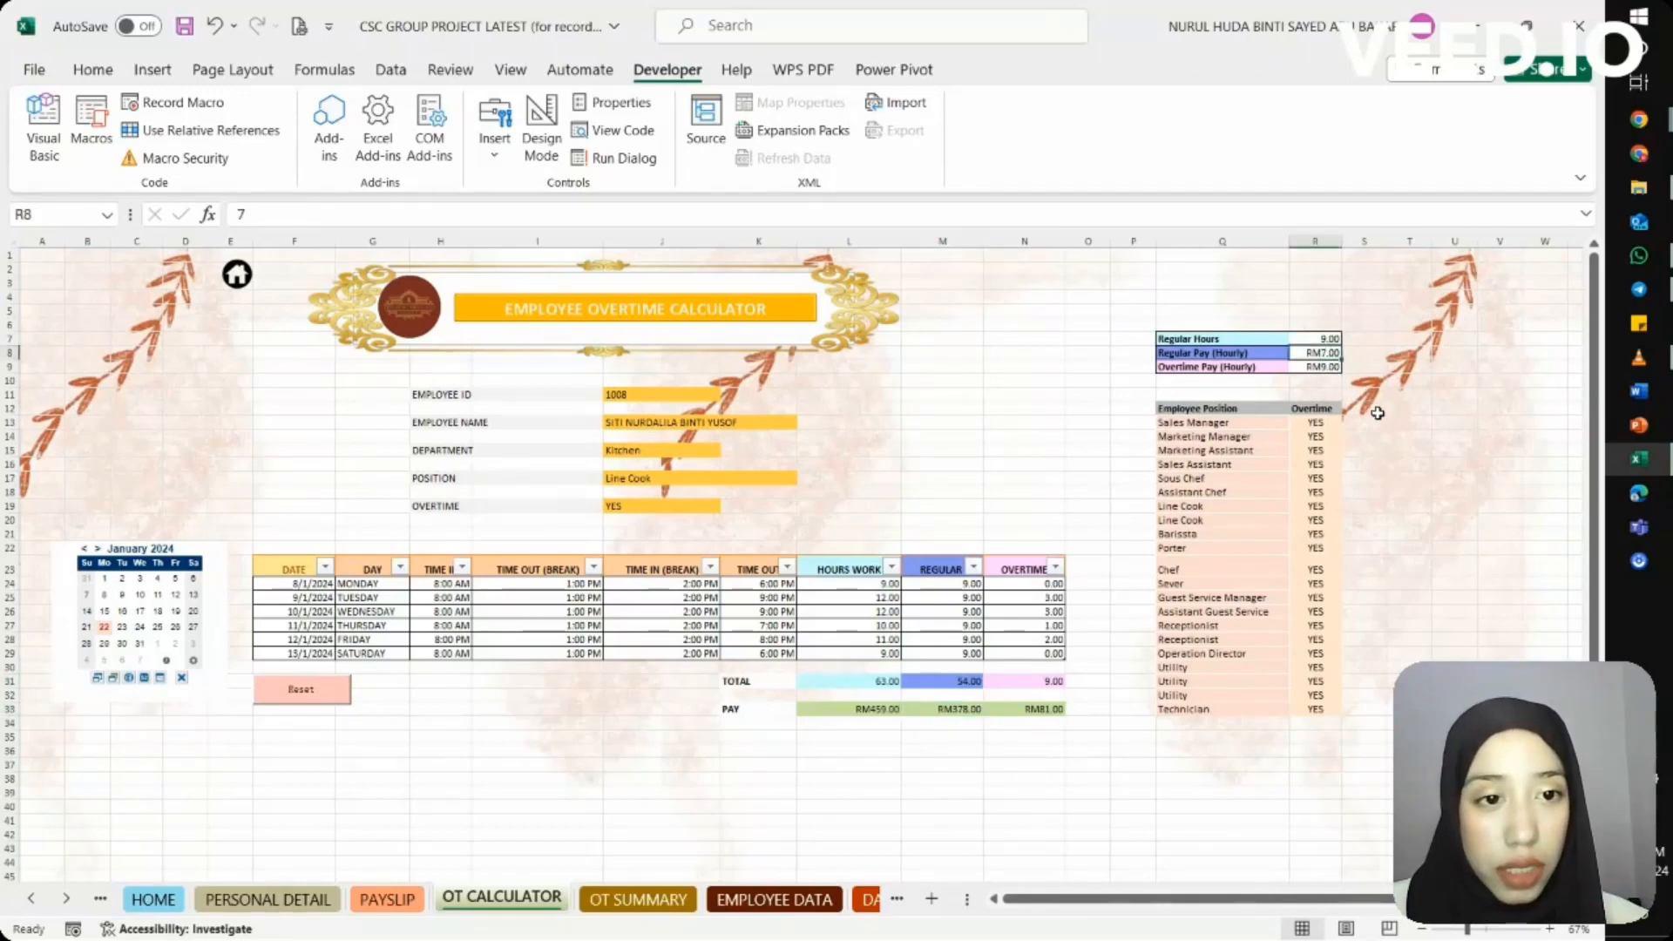
pyautogui.click(951, 722)
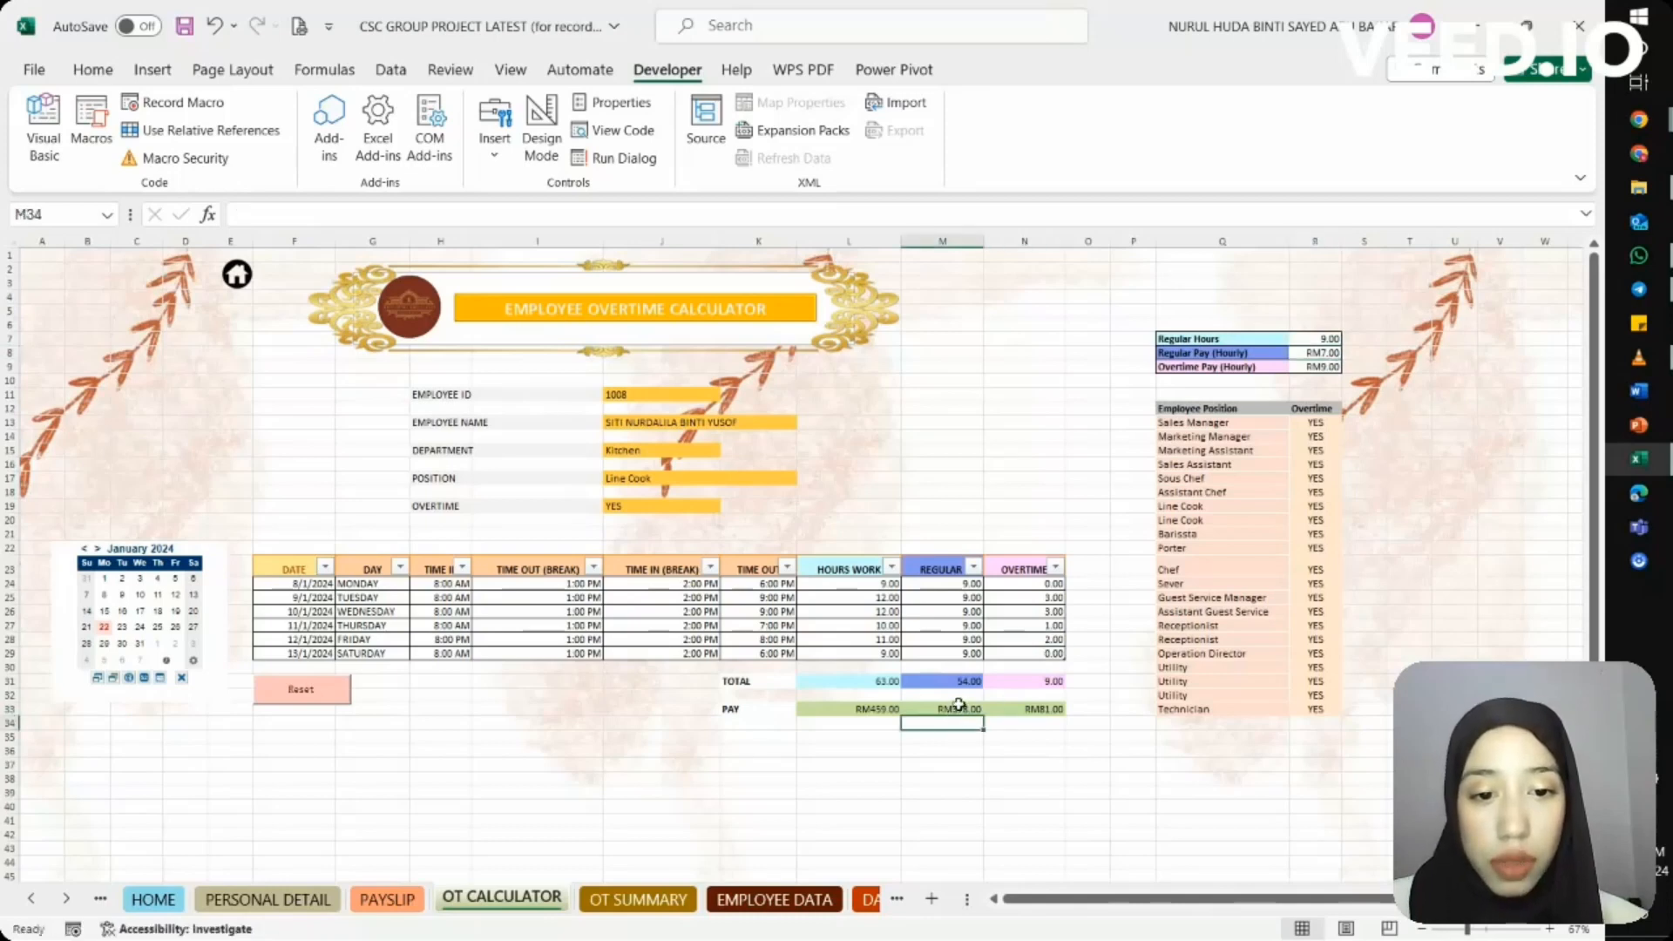
pyautogui.click(956, 709)
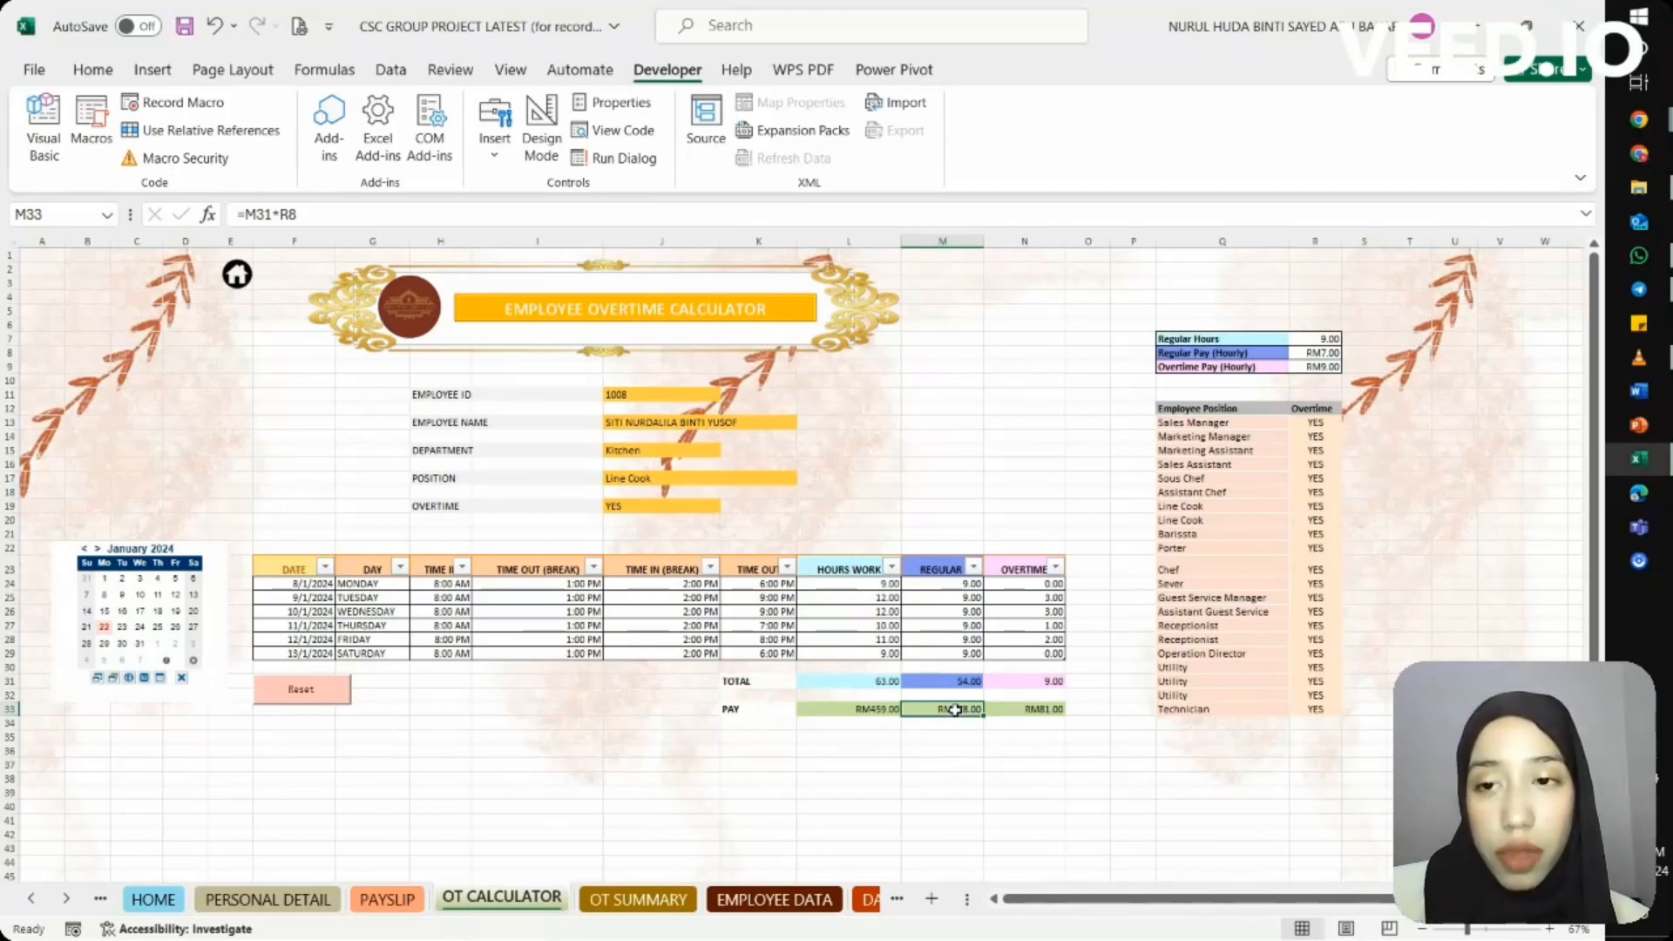
# Trace the overtime pay formula in N33 to the overtime hours total in N31 and the hourly Overtime Pay rate in R9
pyautogui.click(1024, 707)
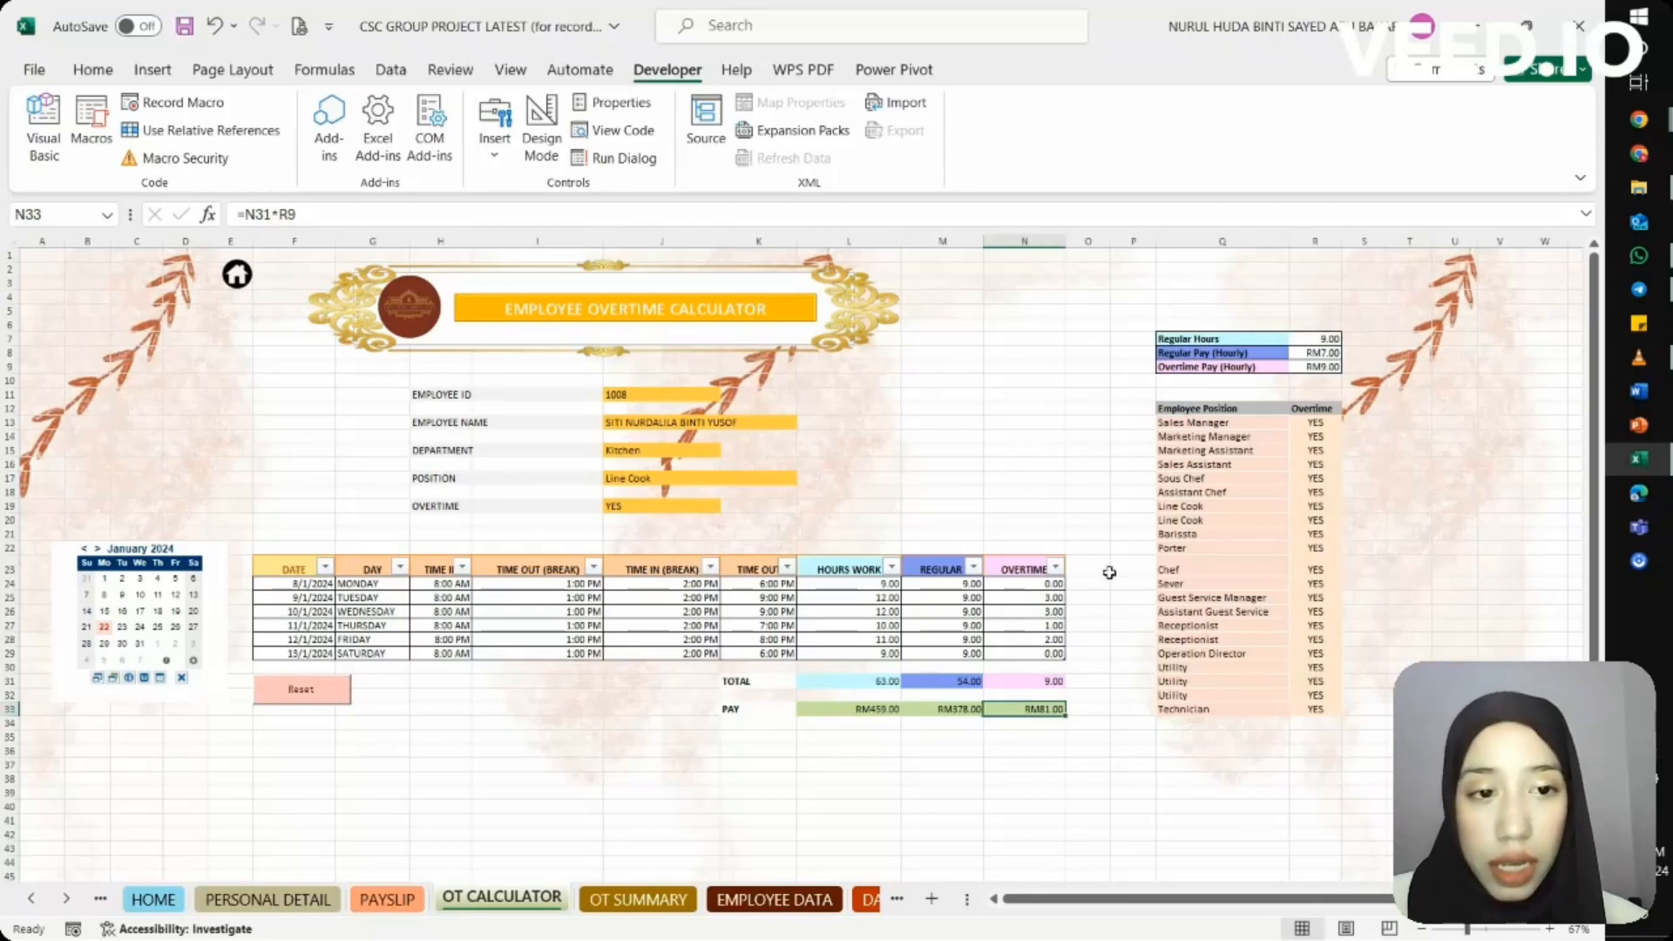
pyautogui.click(1041, 683)
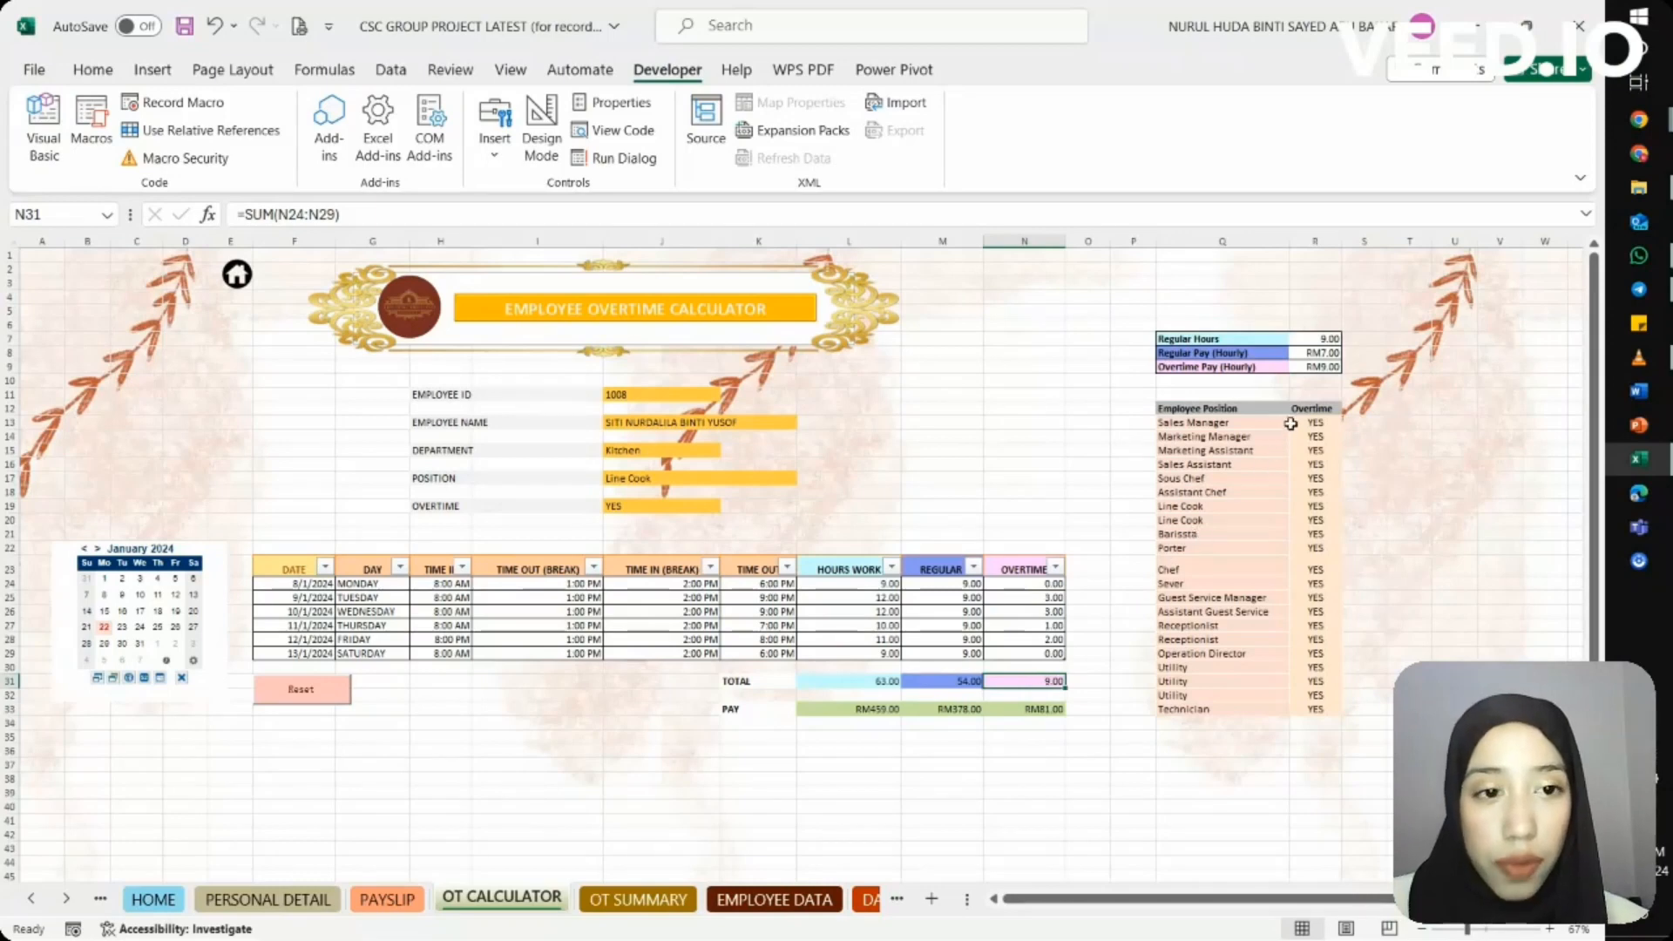
pyautogui.click(1320, 367)
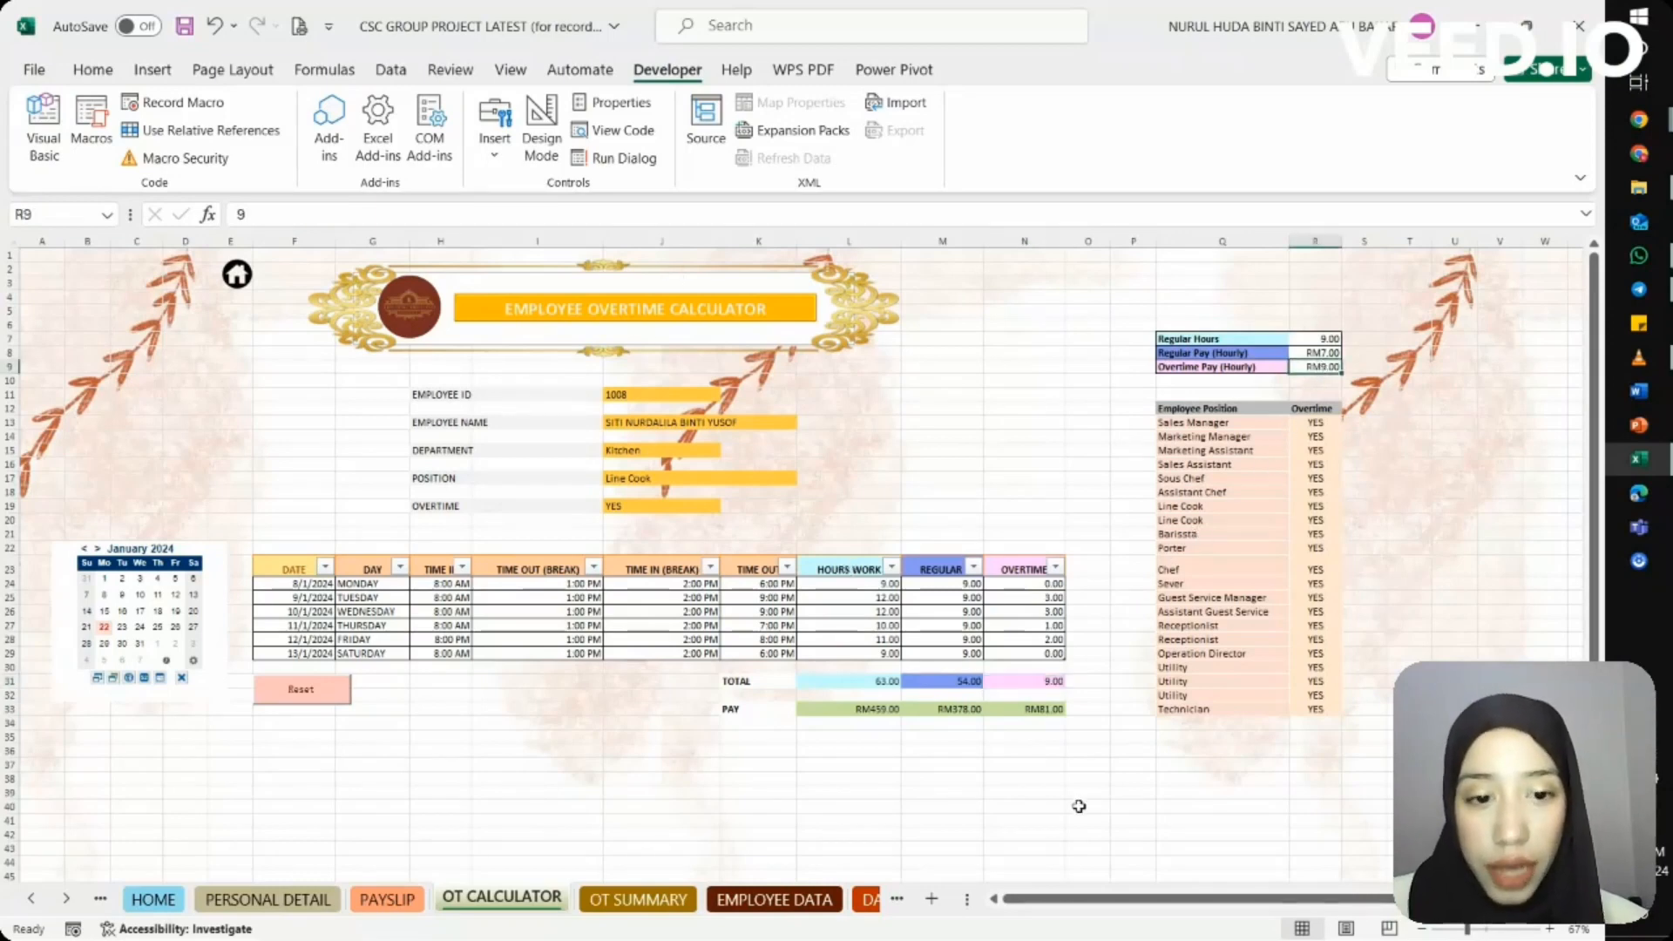
pyautogui.click(1050, 711)
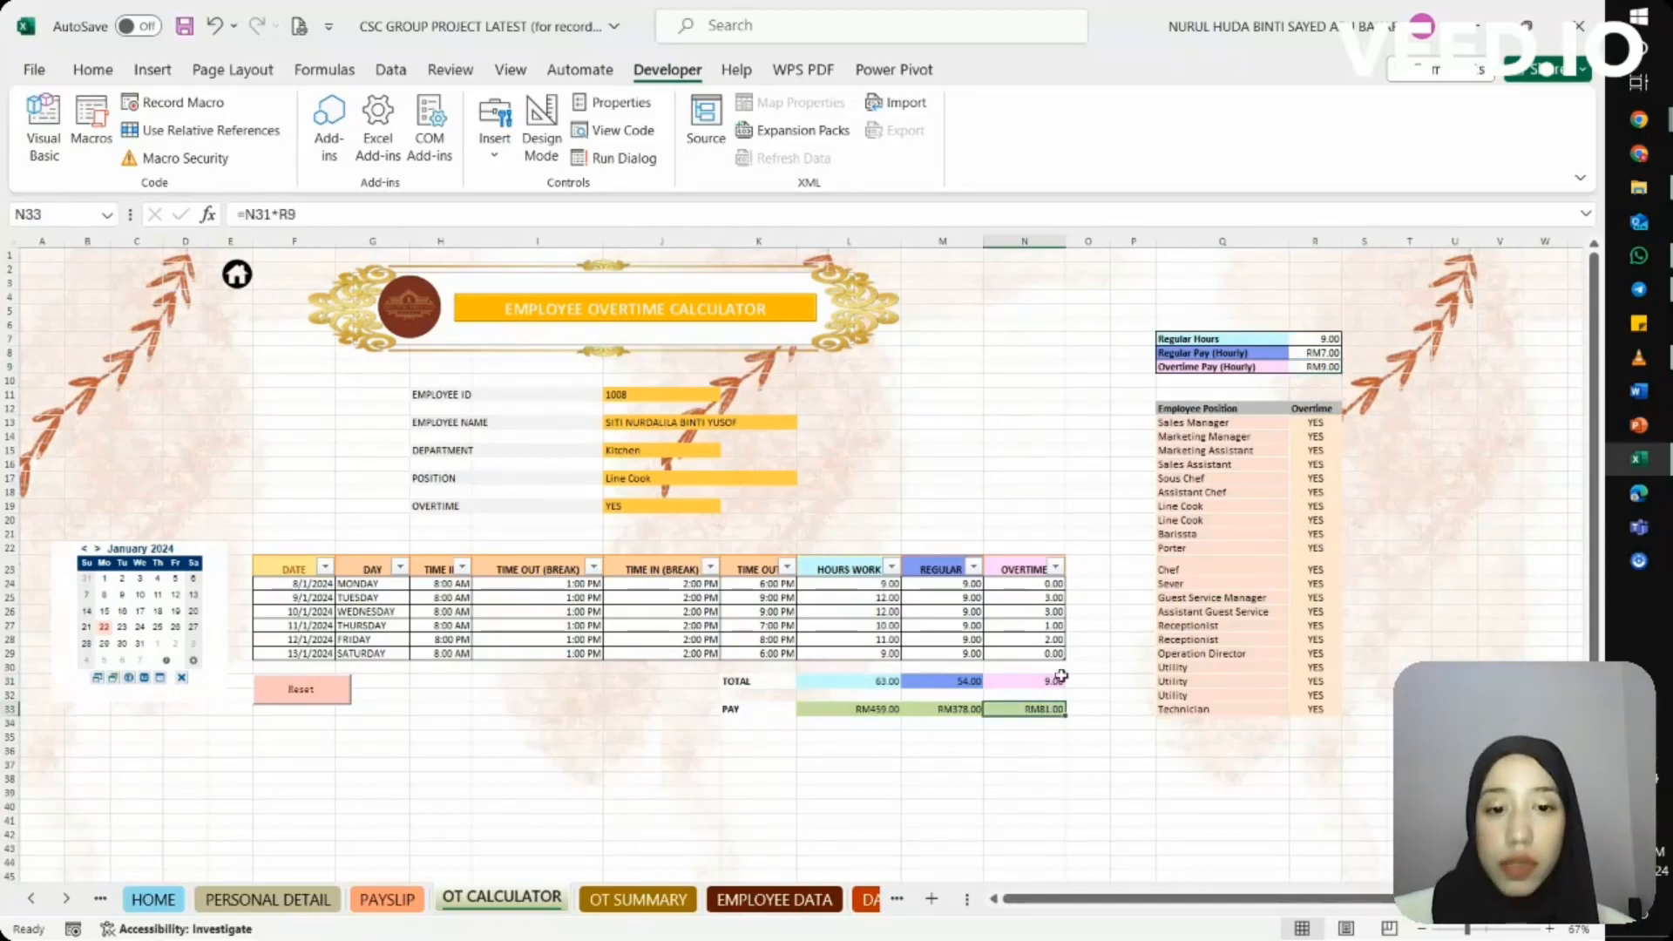
pyautogui.click(1067, 786)
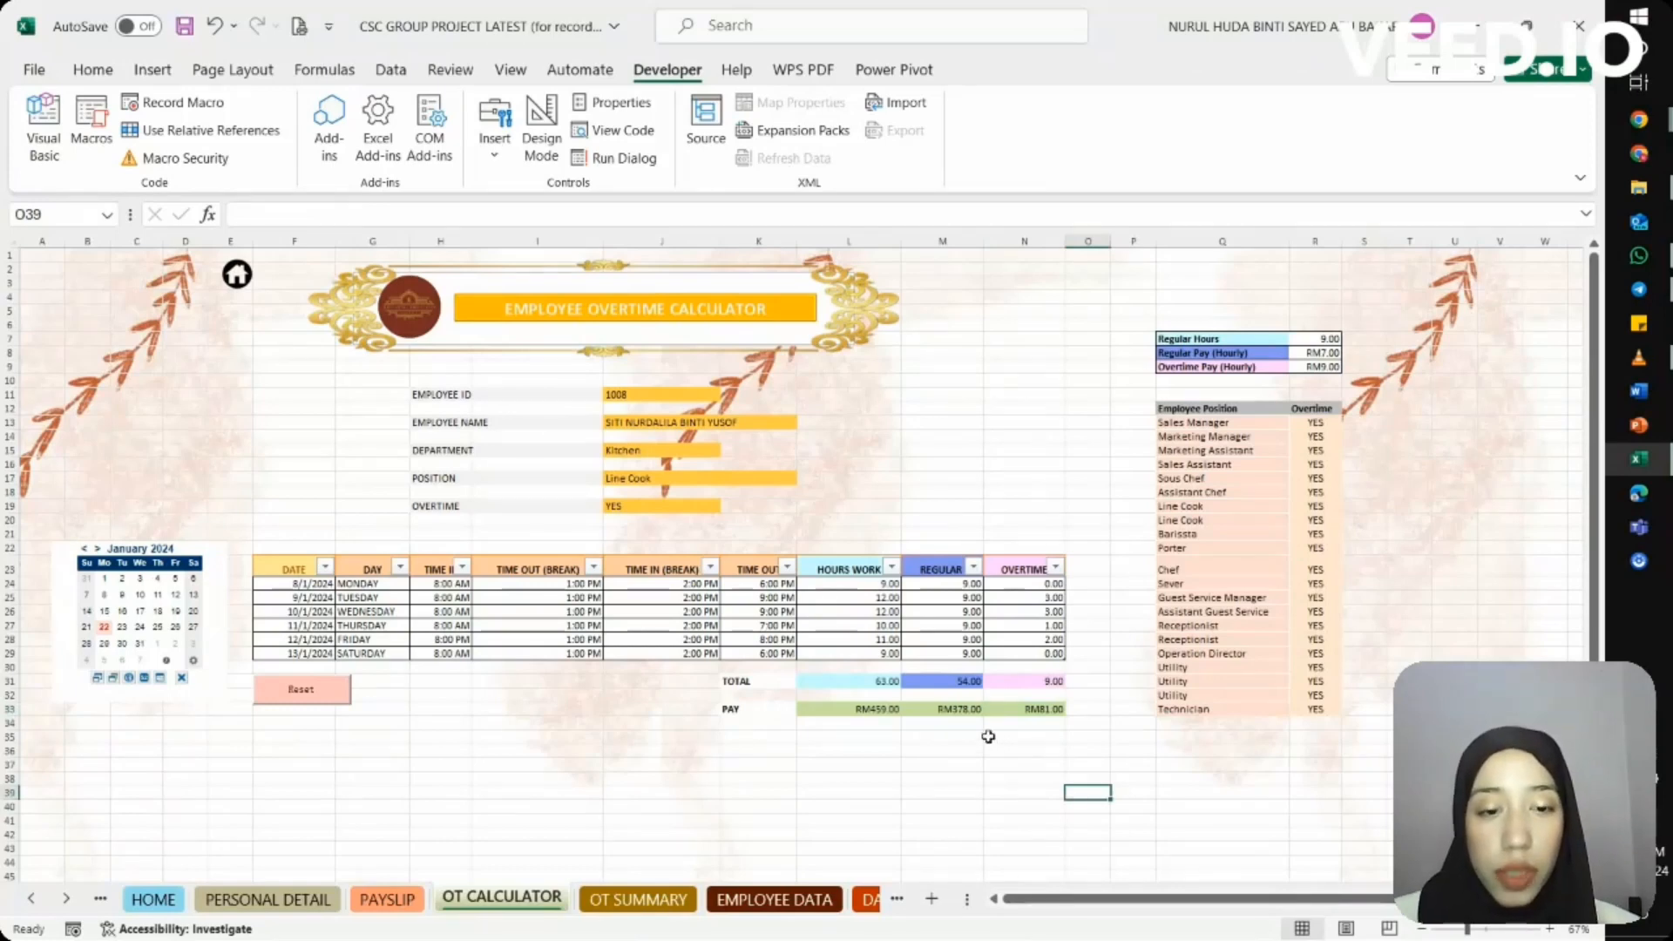
# Examine how the total pay formula in L33 adds the regular pay in M33 and the overtime pay in N33
pyautogui.click(890, 711)
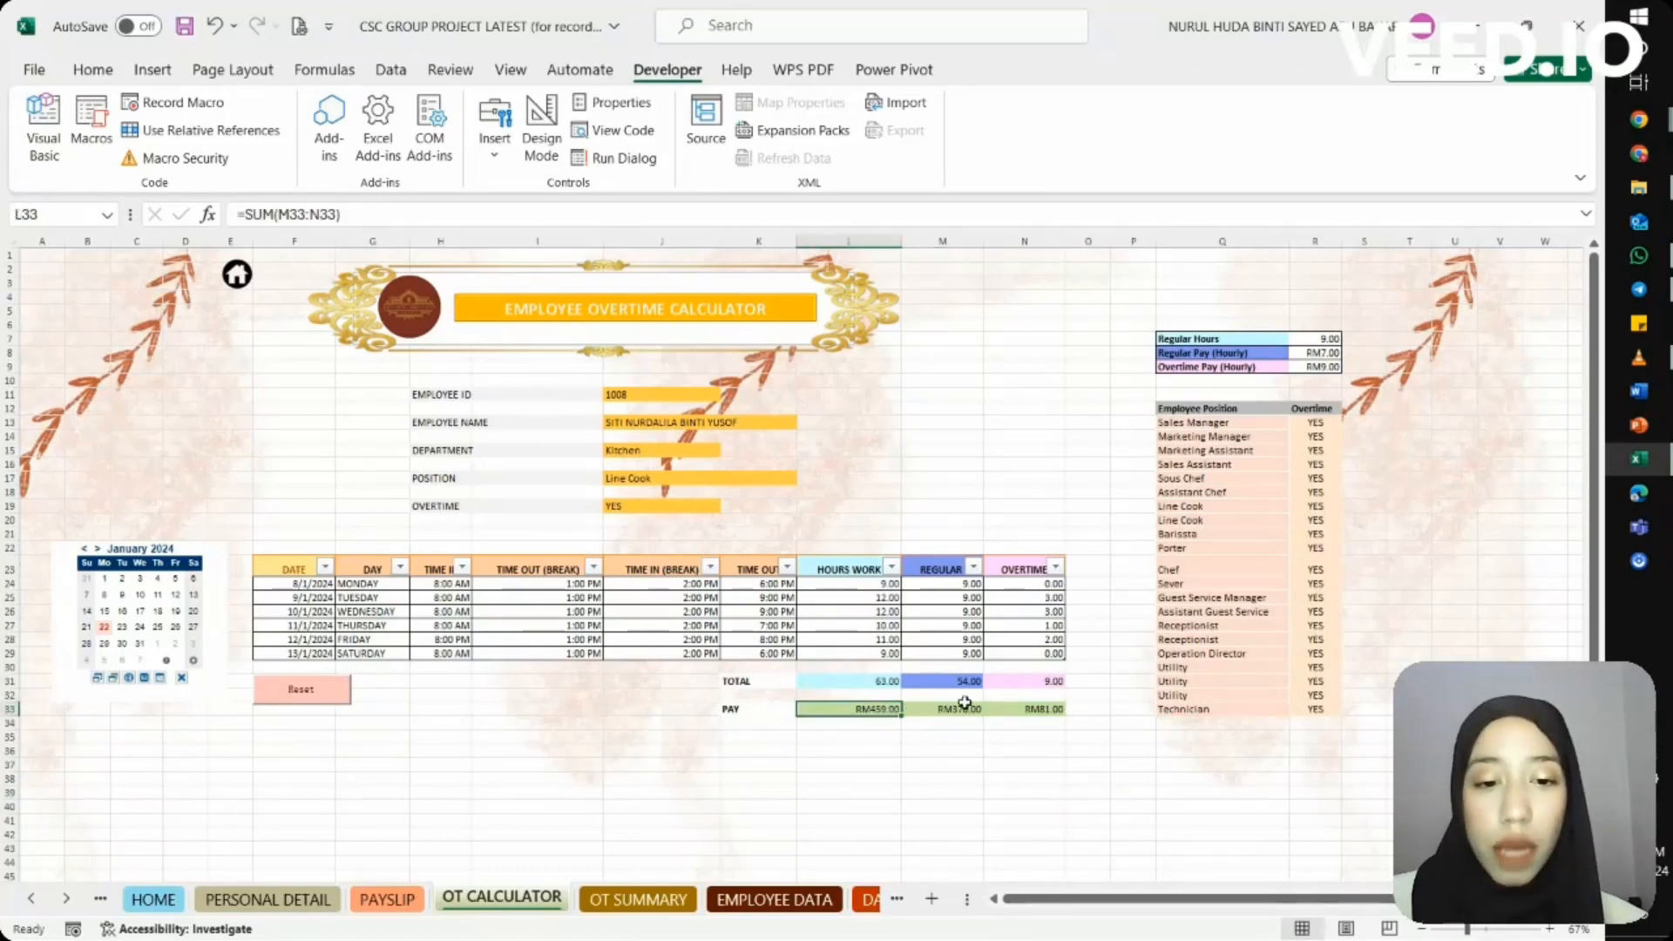
pyautogui.click(966, 710)
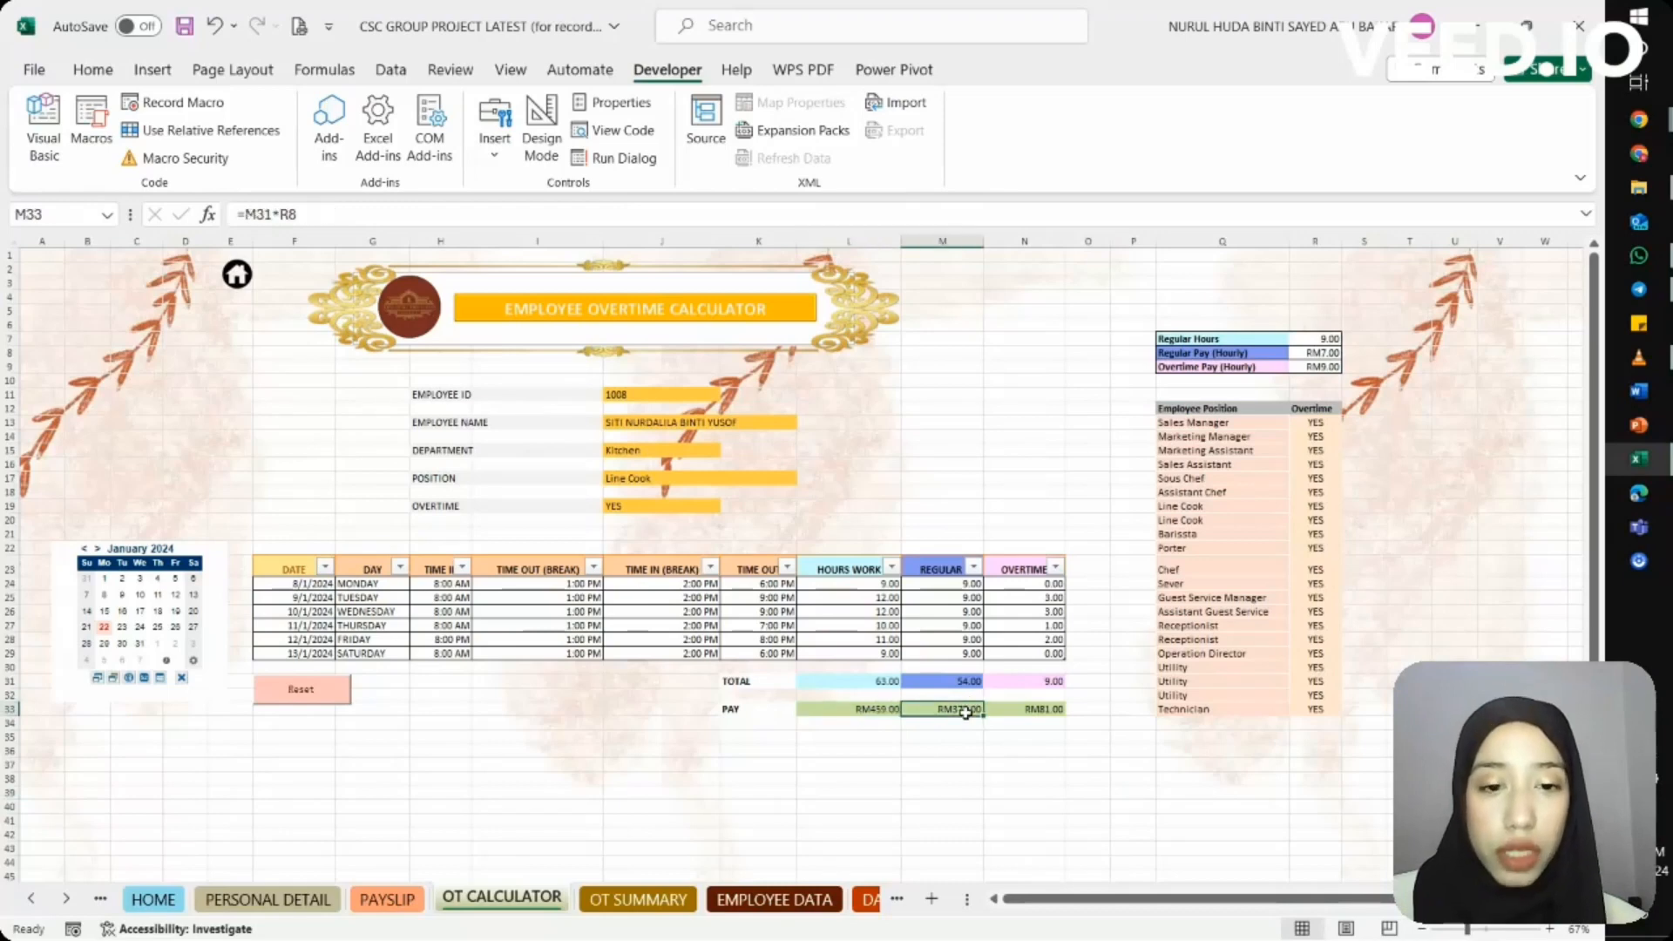
pyautogui.click(1017, 712)
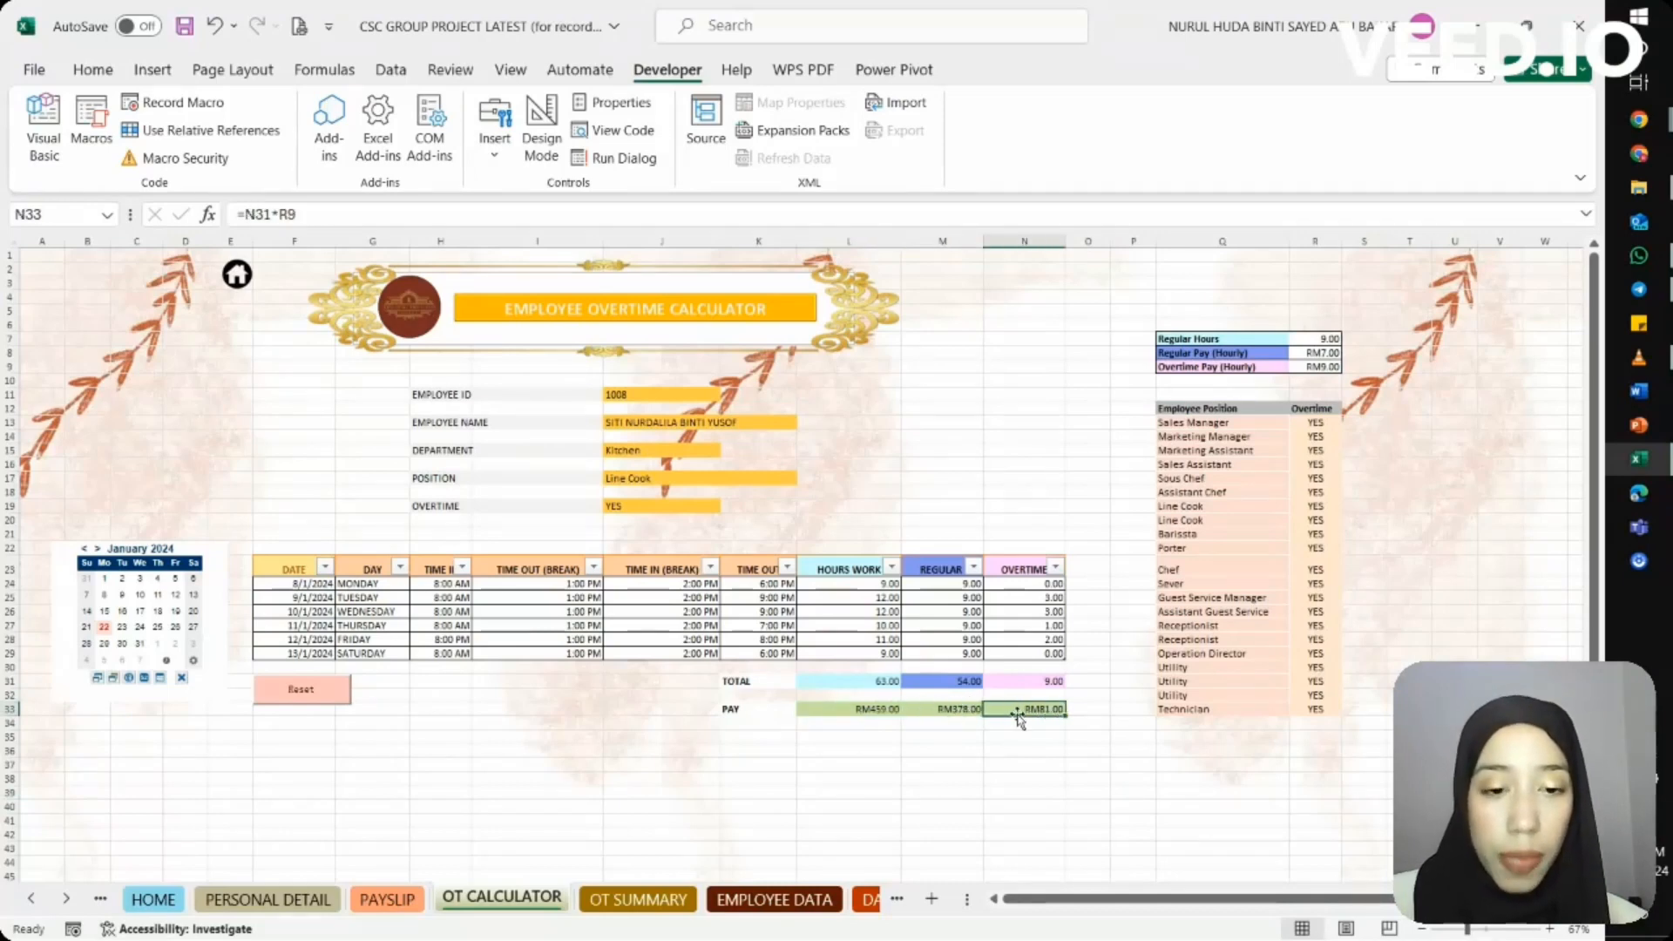
pyautogui.click(843, 710)
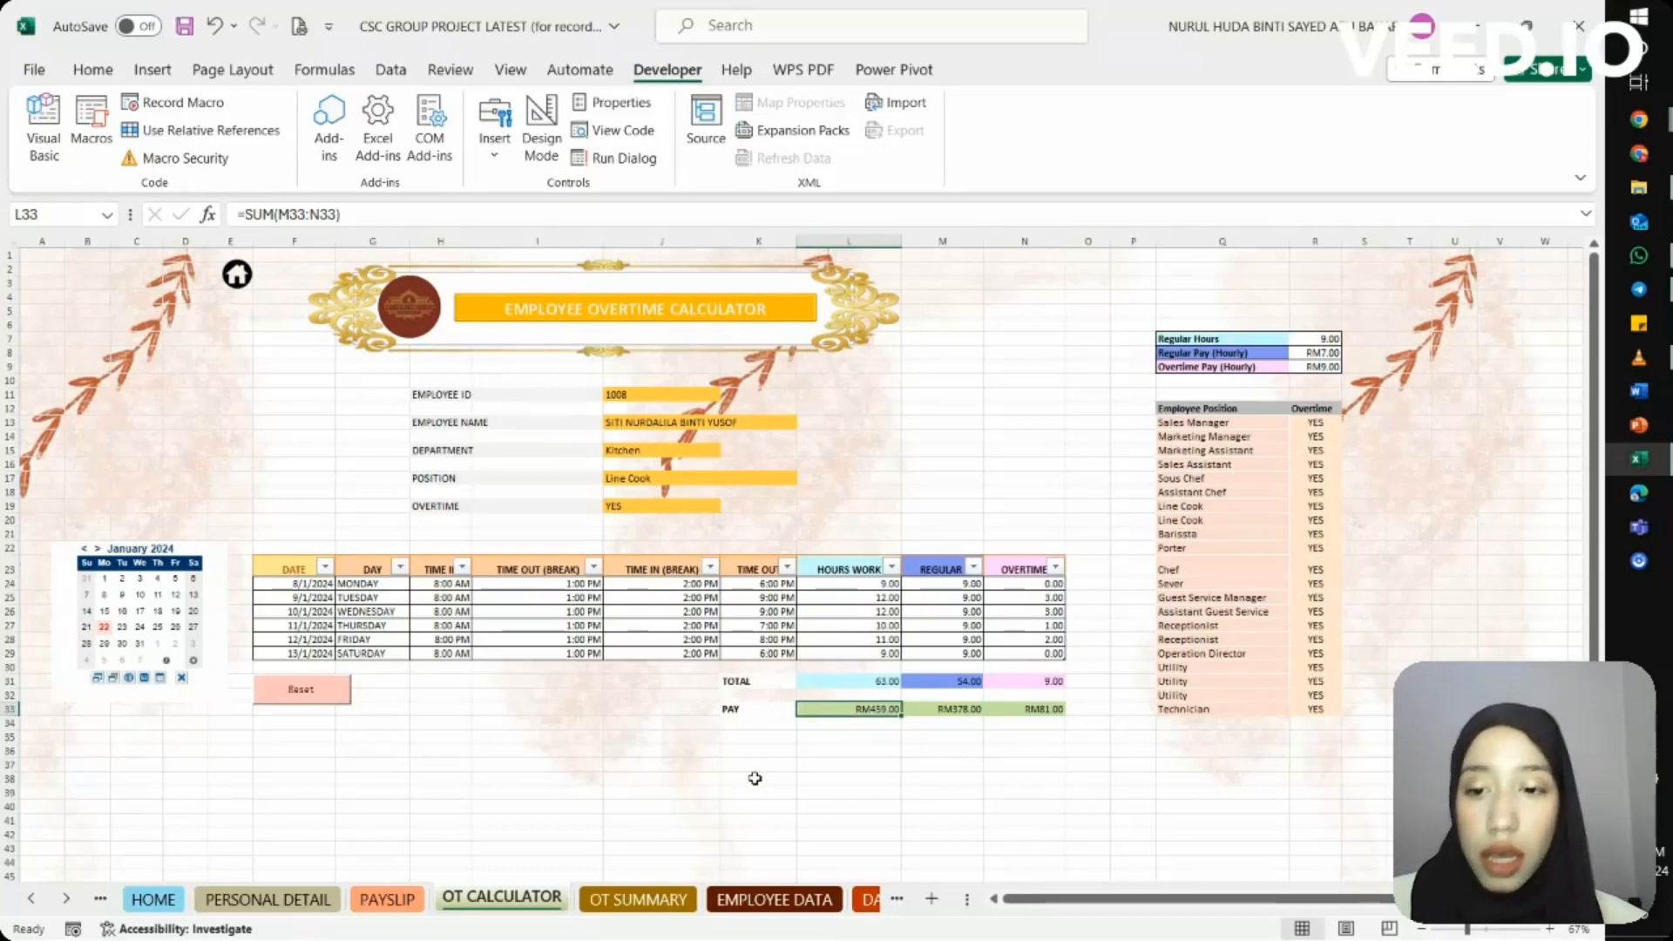
# Reset the overtime calculator's daily entries with the sheet's Reset macro and dismiss the resulting message
pyautogui.click(565, 722)
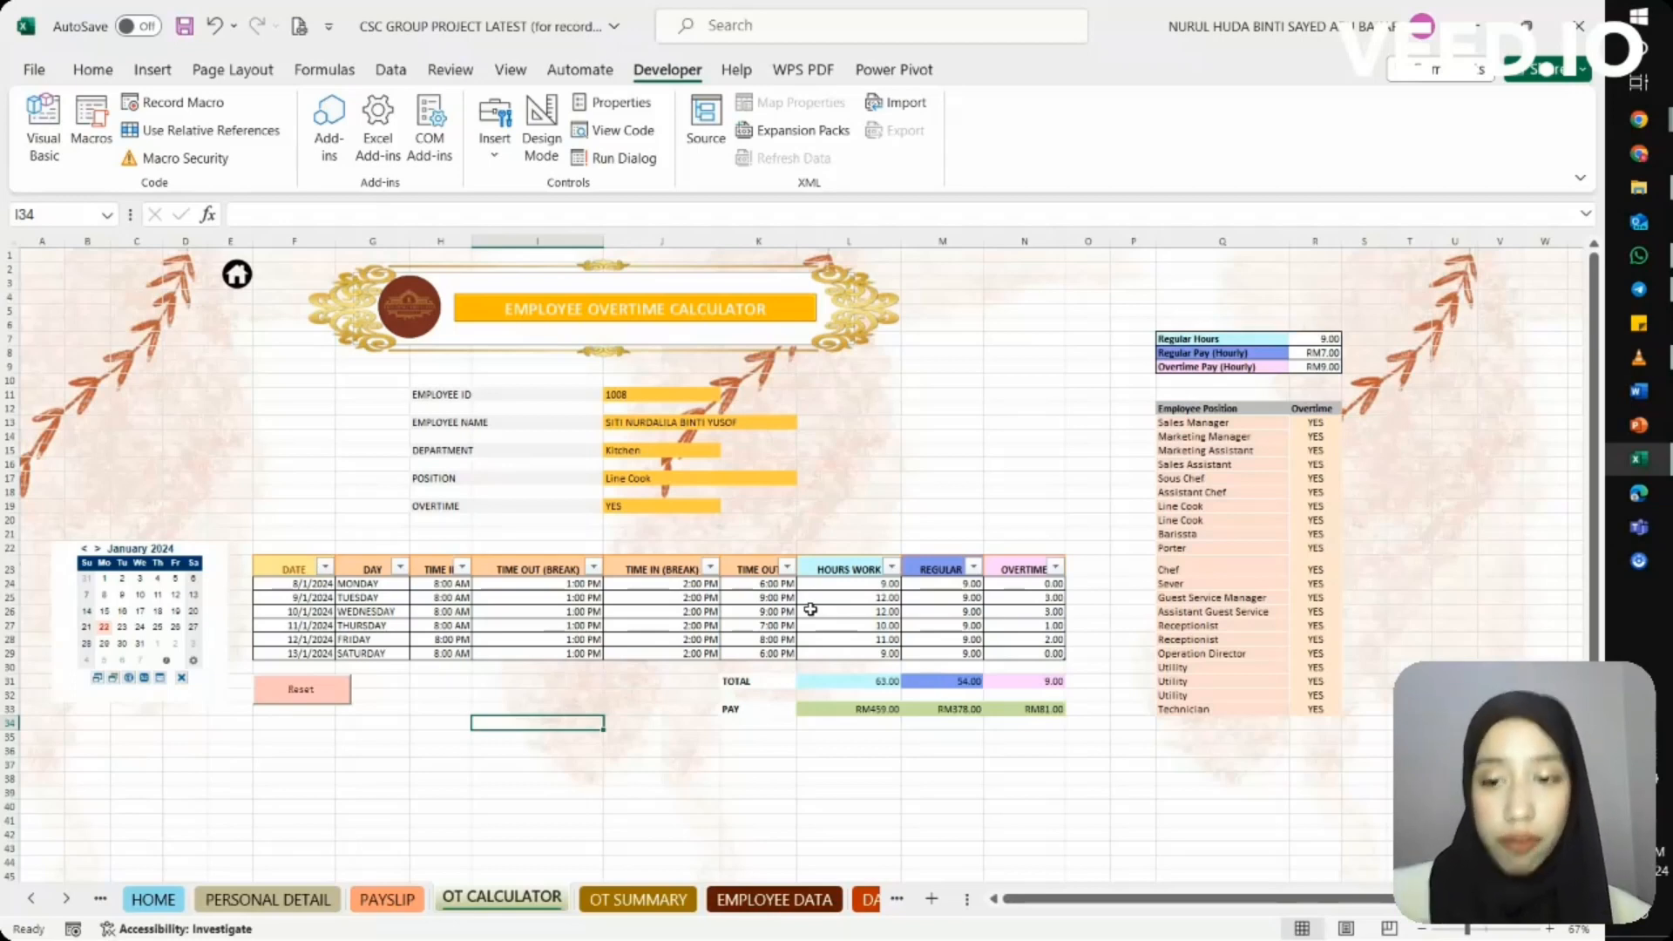
pyautogui.click(334, 695)
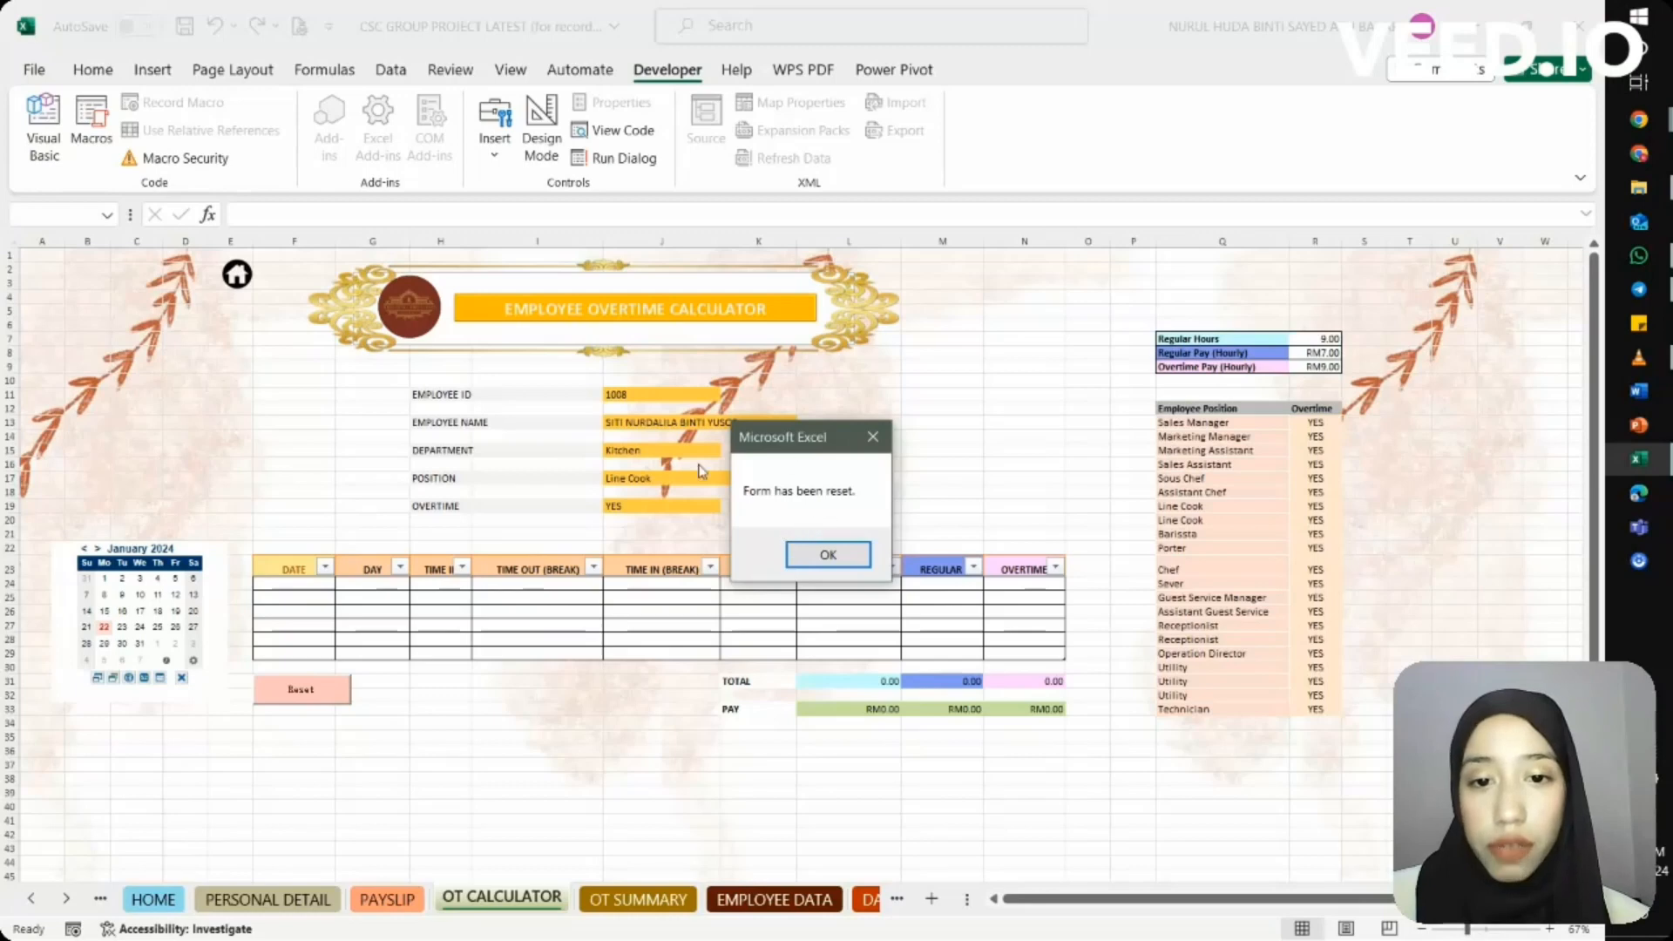
pyautogui.click(826, 558)
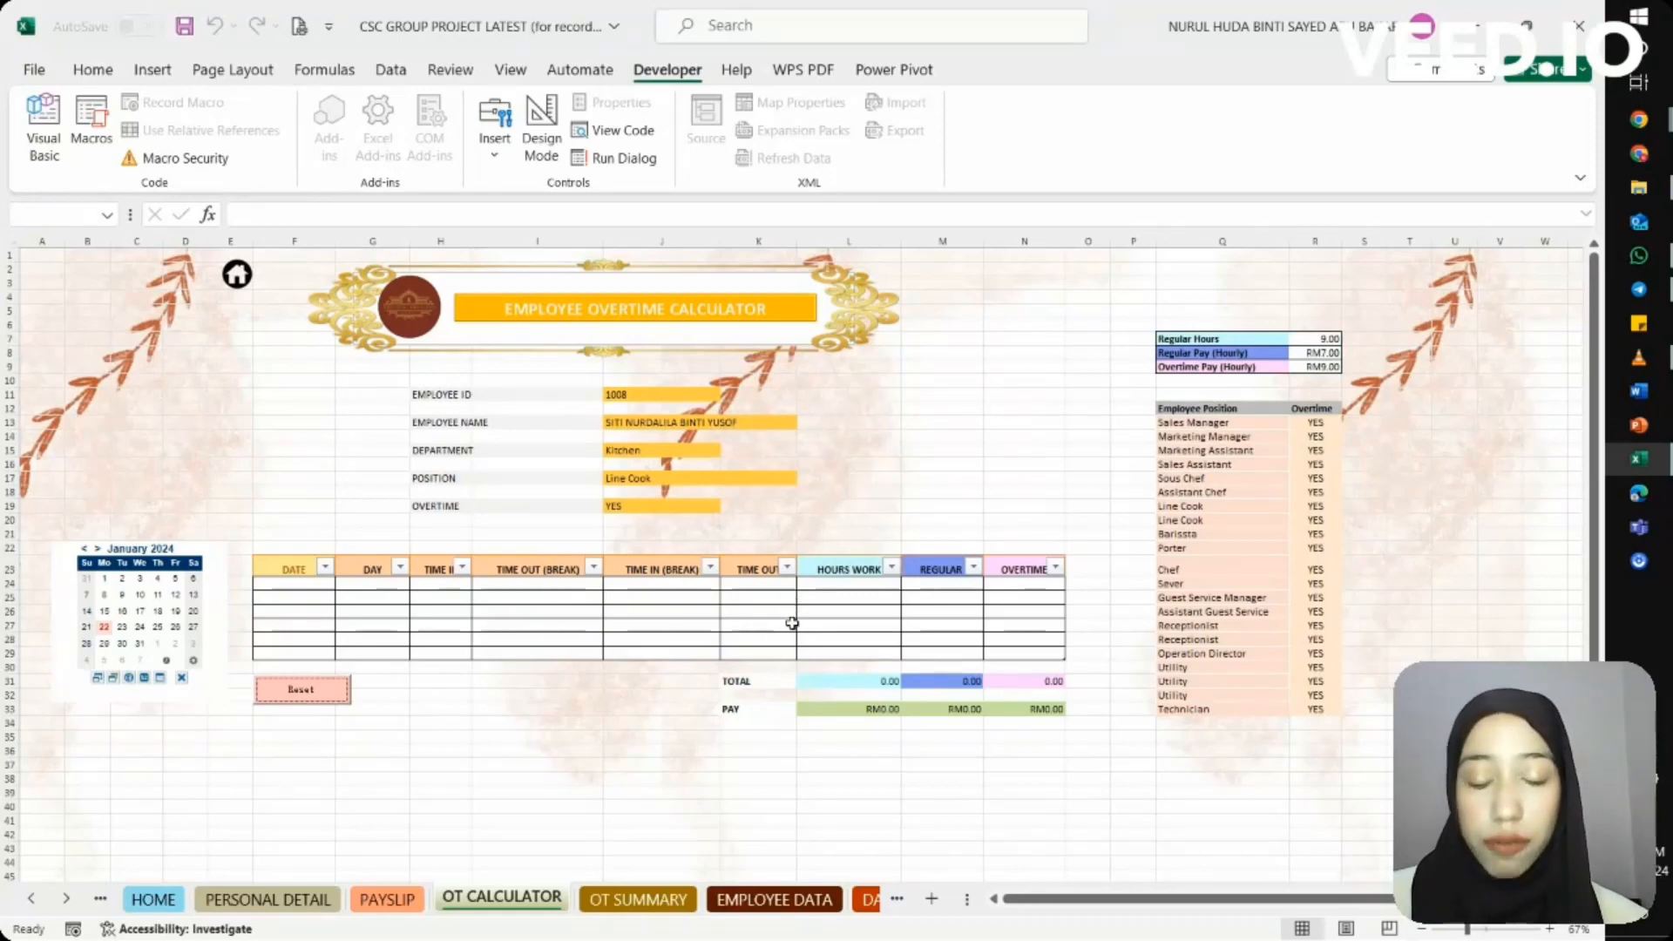
# Fill the first three DATE cells, F24 to F26, with 10/1/2024, 11/1/2024 and 12/1/2024 using the calendar add-in
pyautogui.click(319, 584)
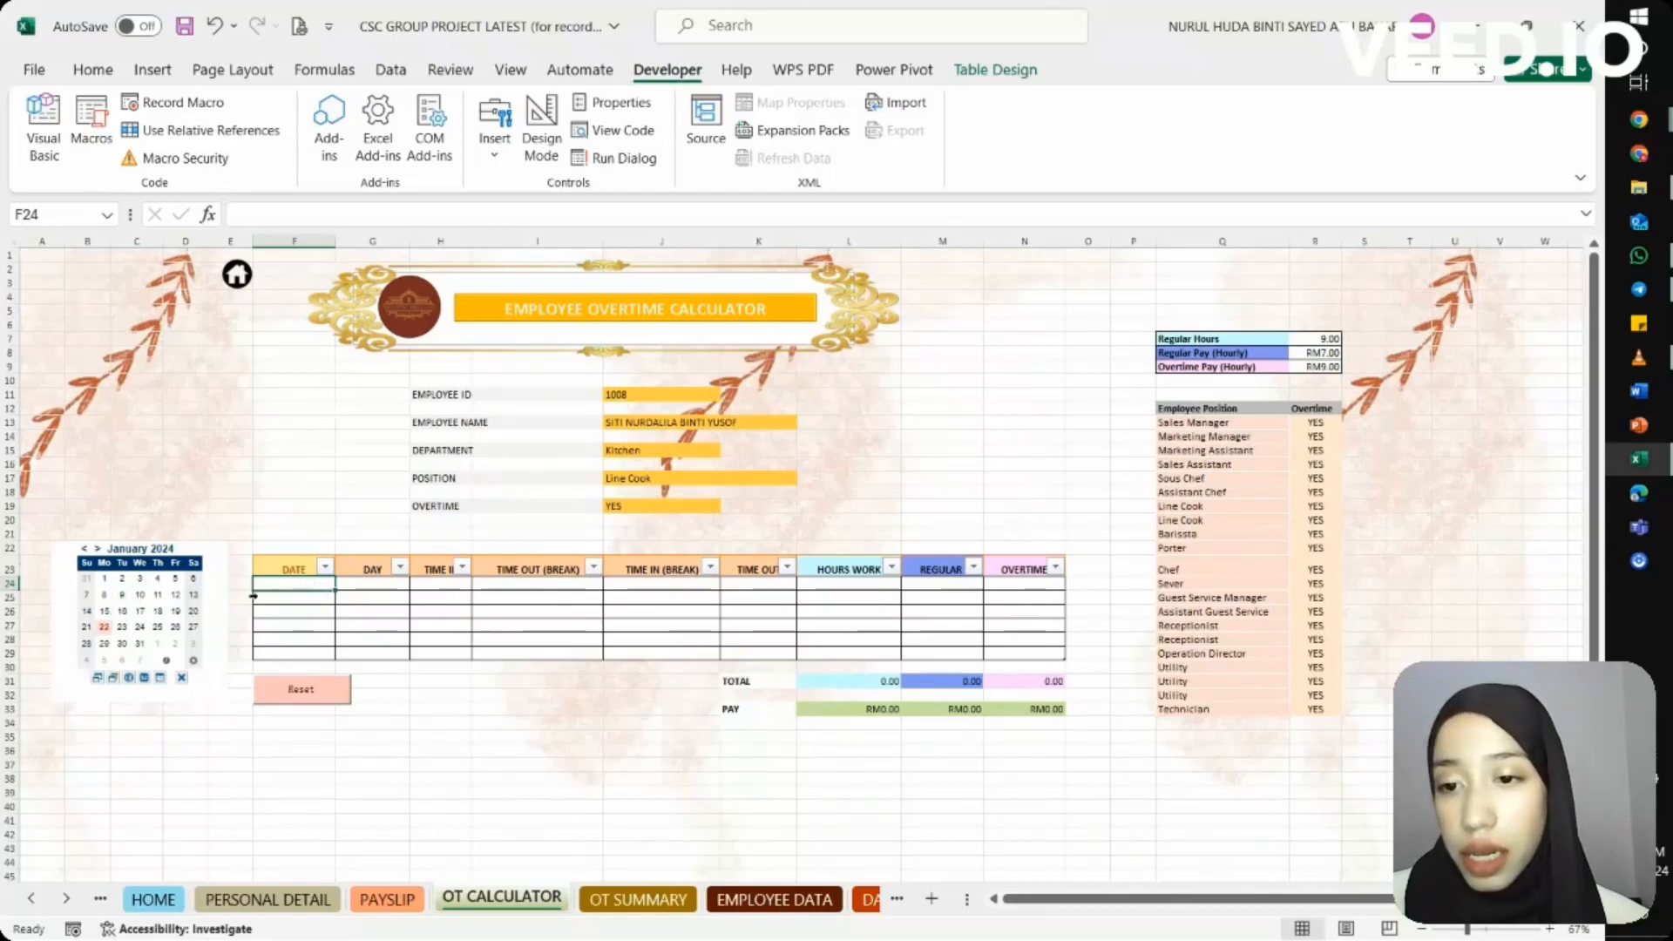
pyautogui.click(141, 599)
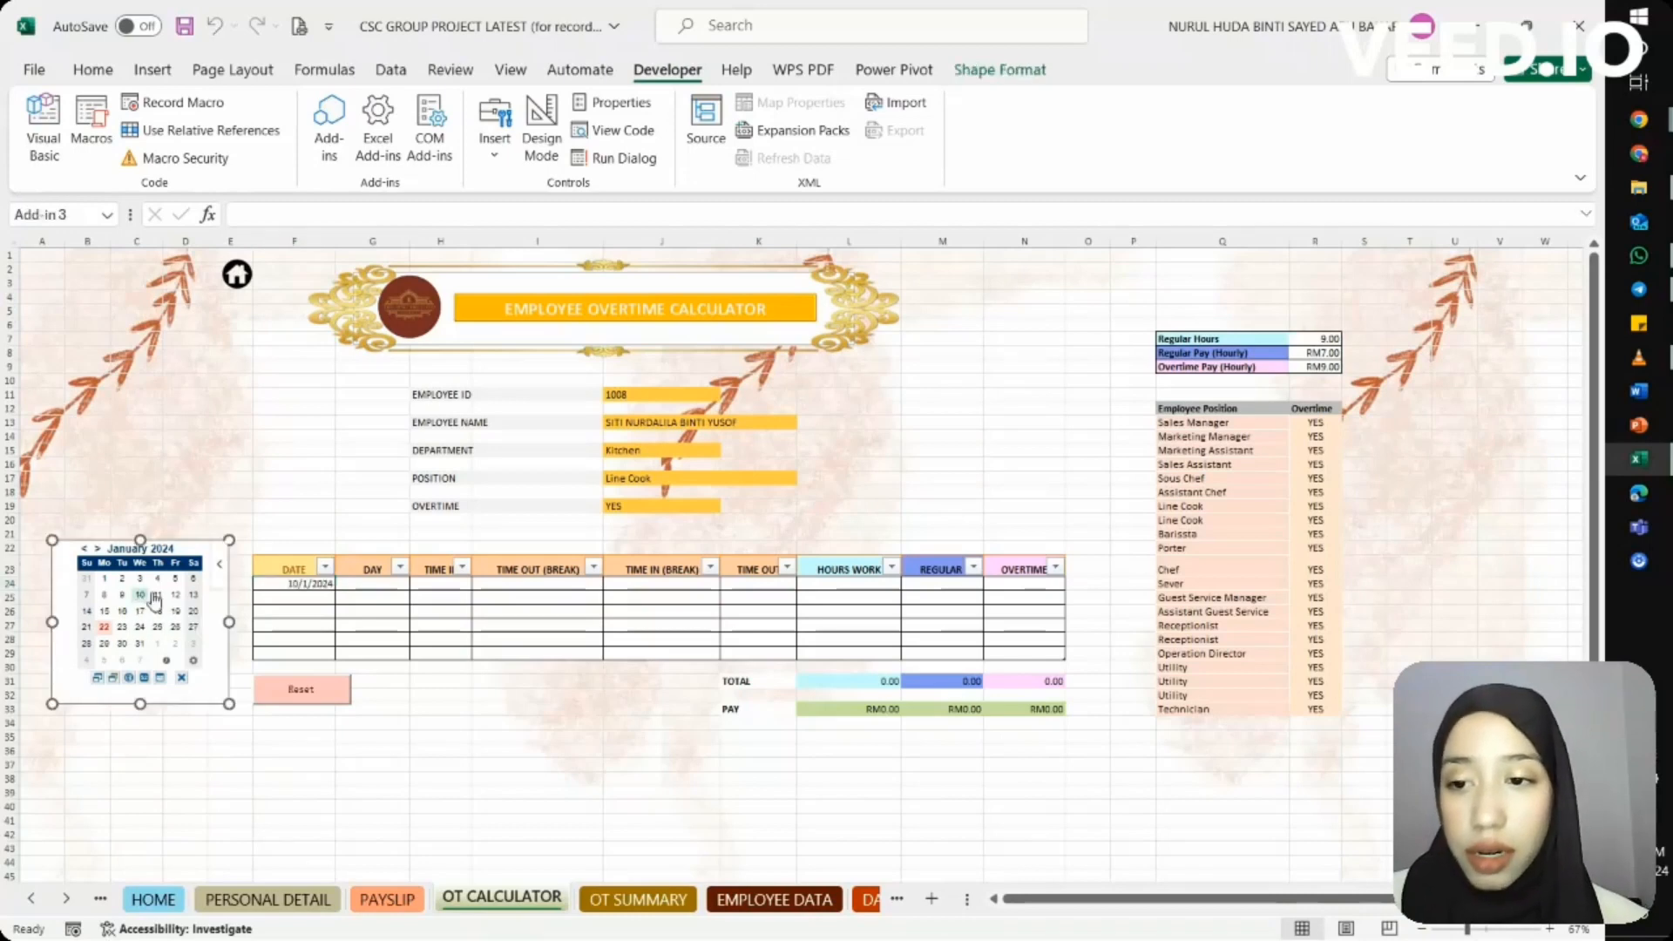
pyautogui.click(286, 596)
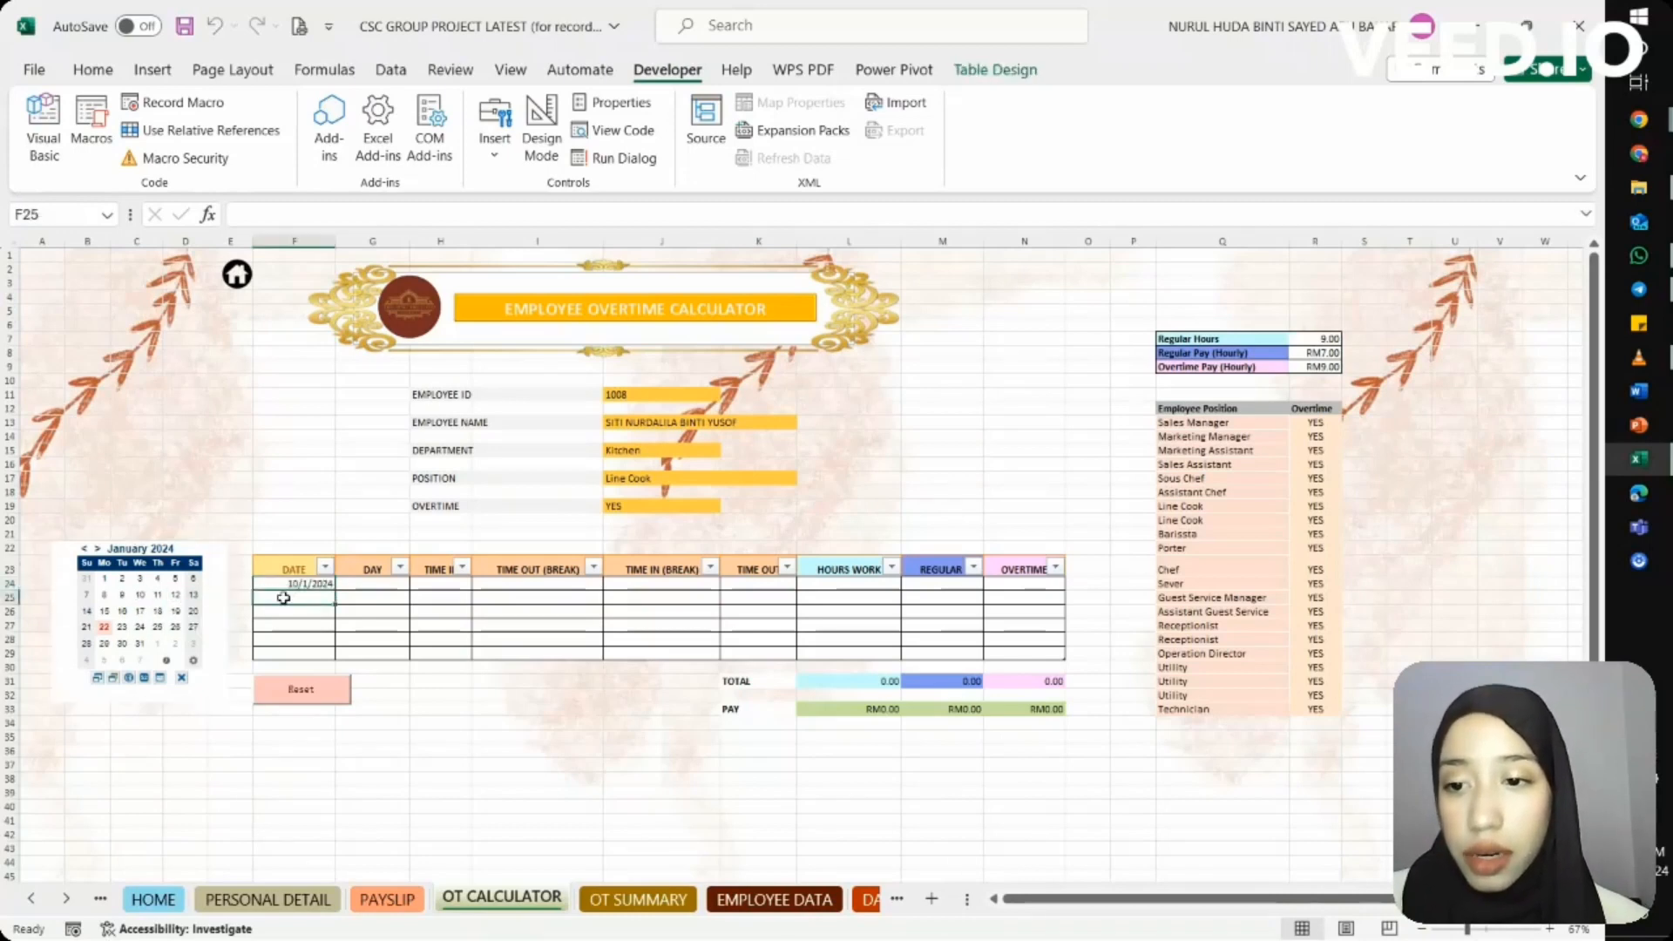
pyautogui.click(160, 597)
pyautogui.click(296, 611)
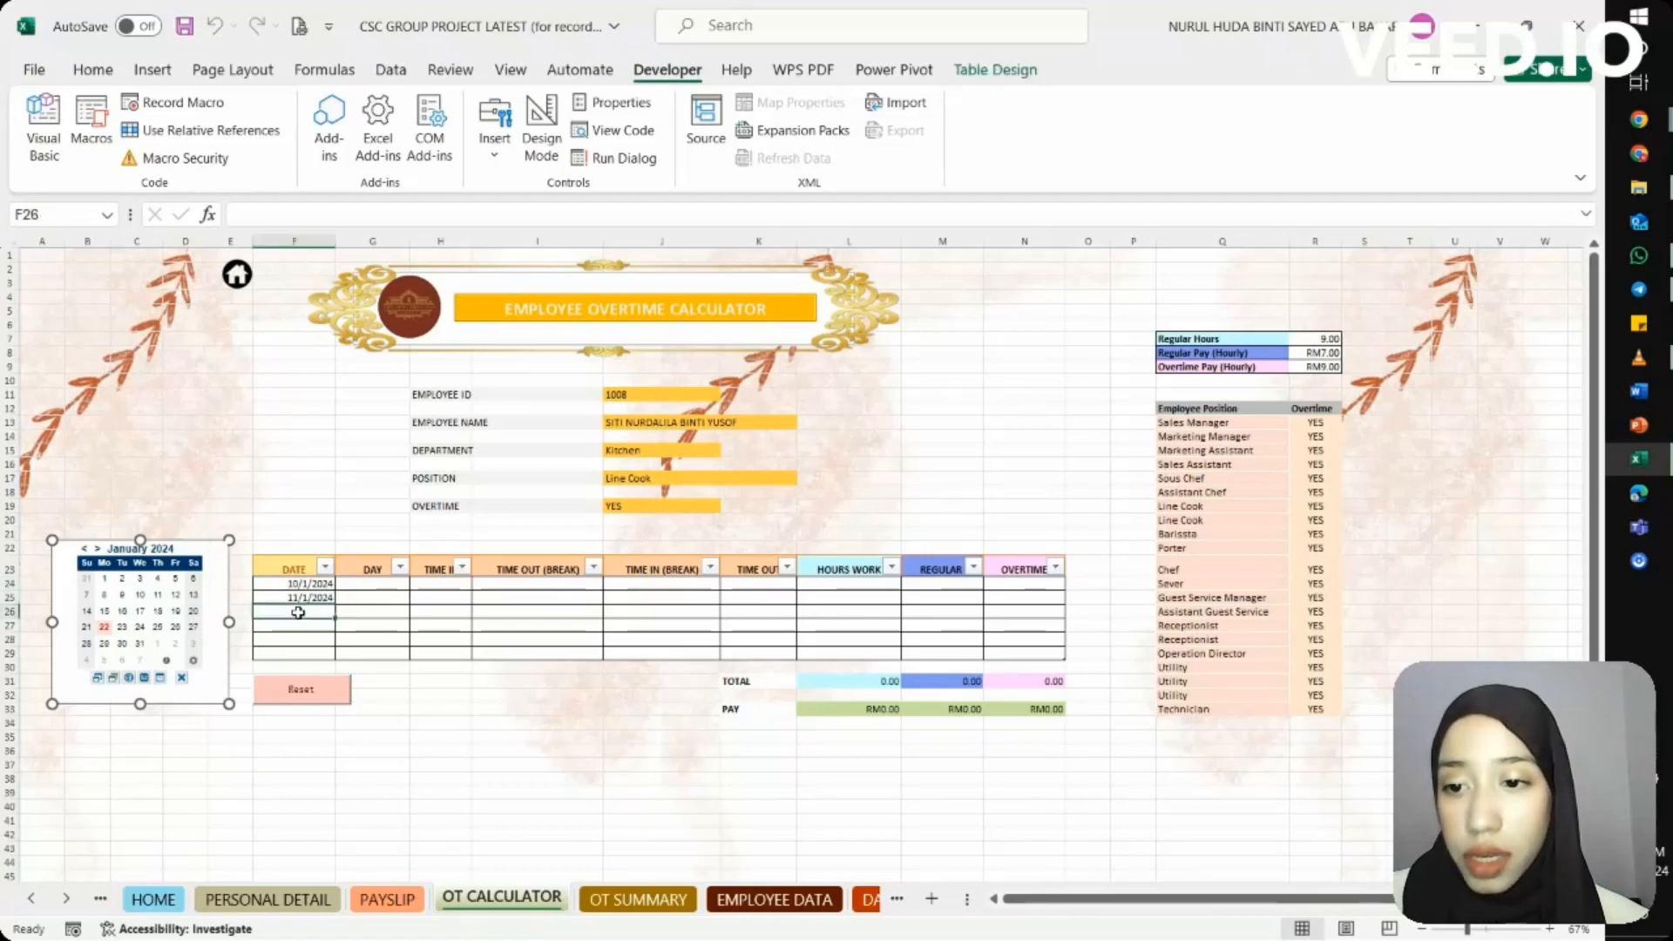
pyautogui.click(174, 596)
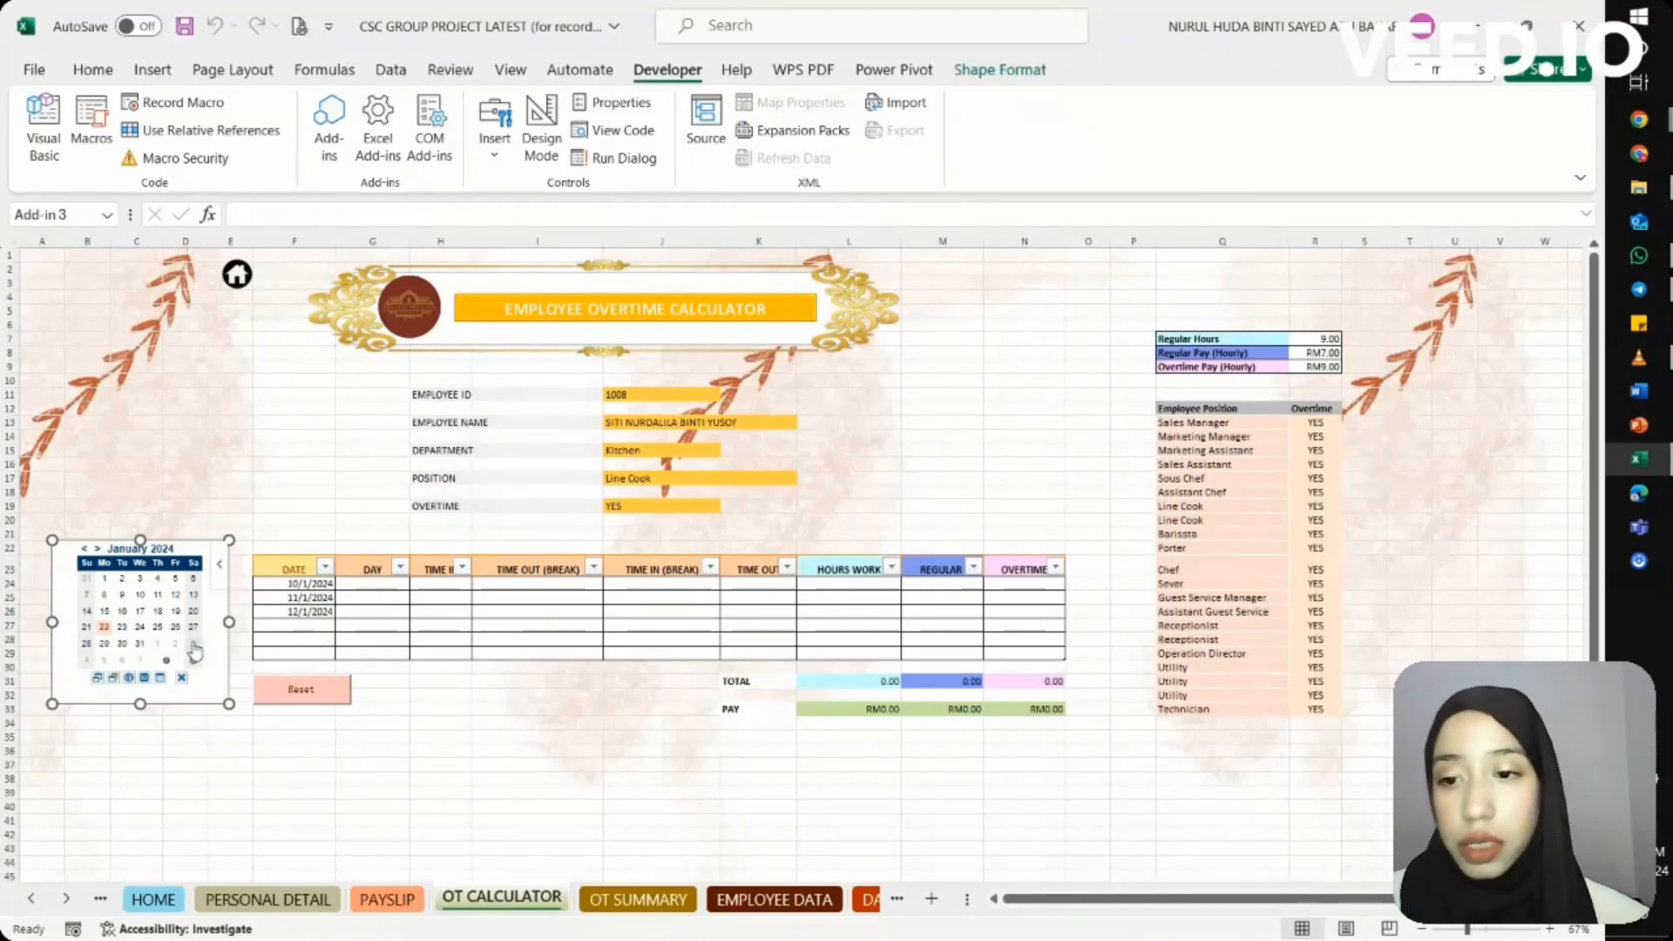
# Insert 23/1/2024 in F27 and another late-January 2024 date in F28 using the calendar add-in
pyautogui.click(276, 629)
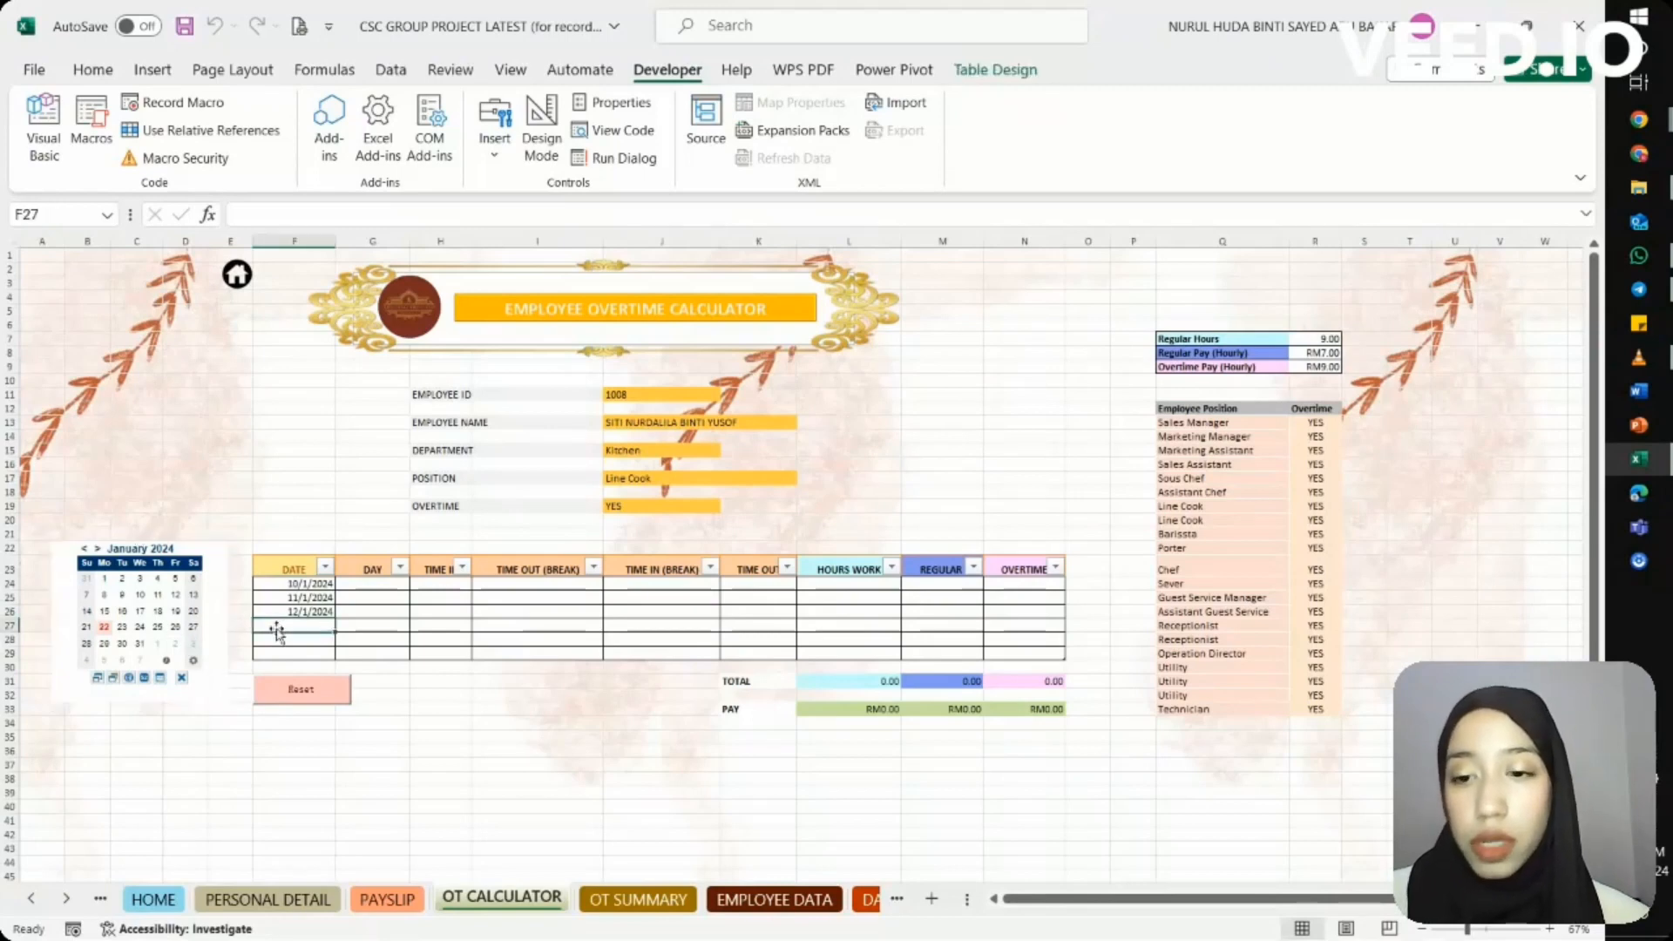
pyautogui.click(122, 629)
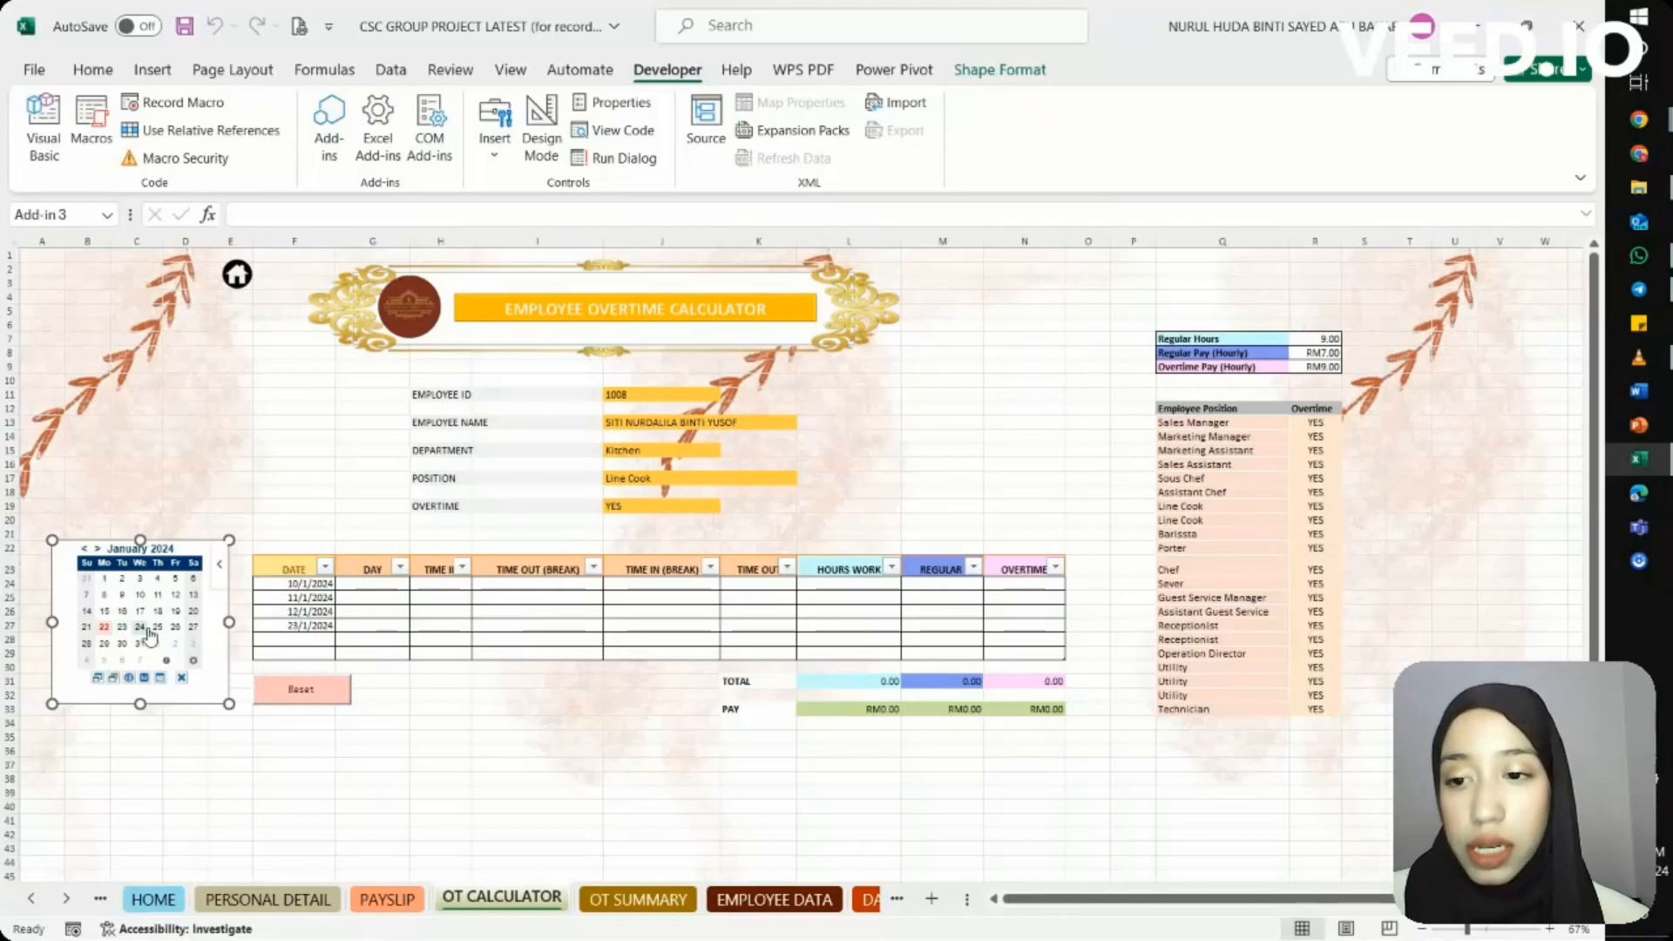
pyautogui.click(252, 637)
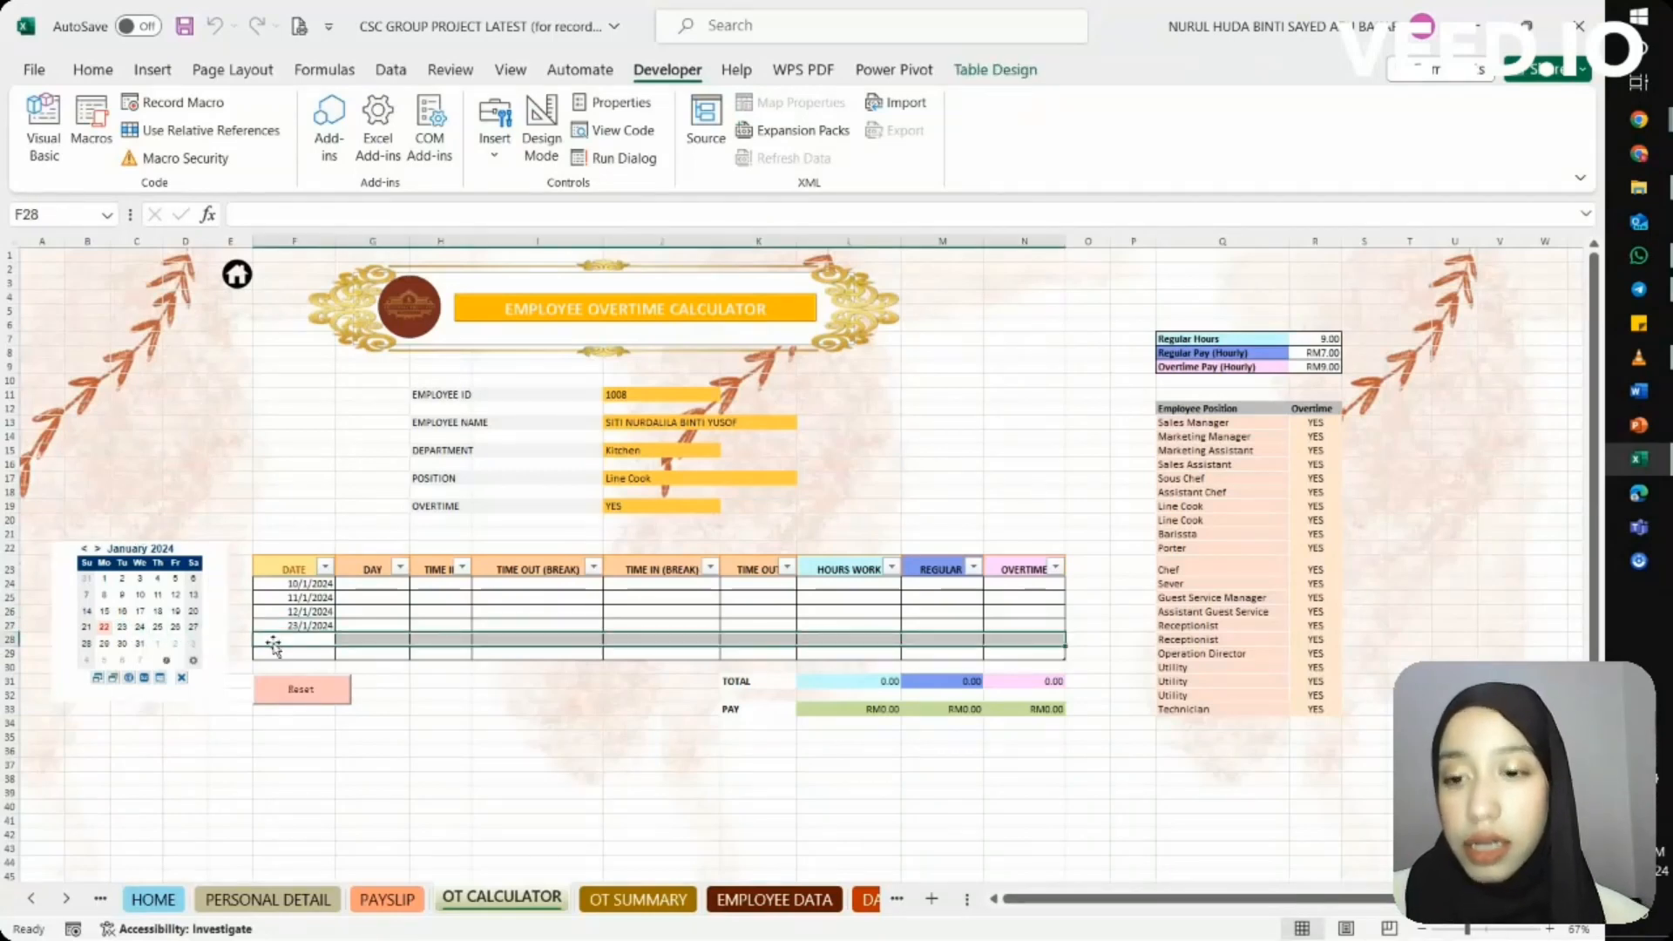
pyautogui.click(162, 639)
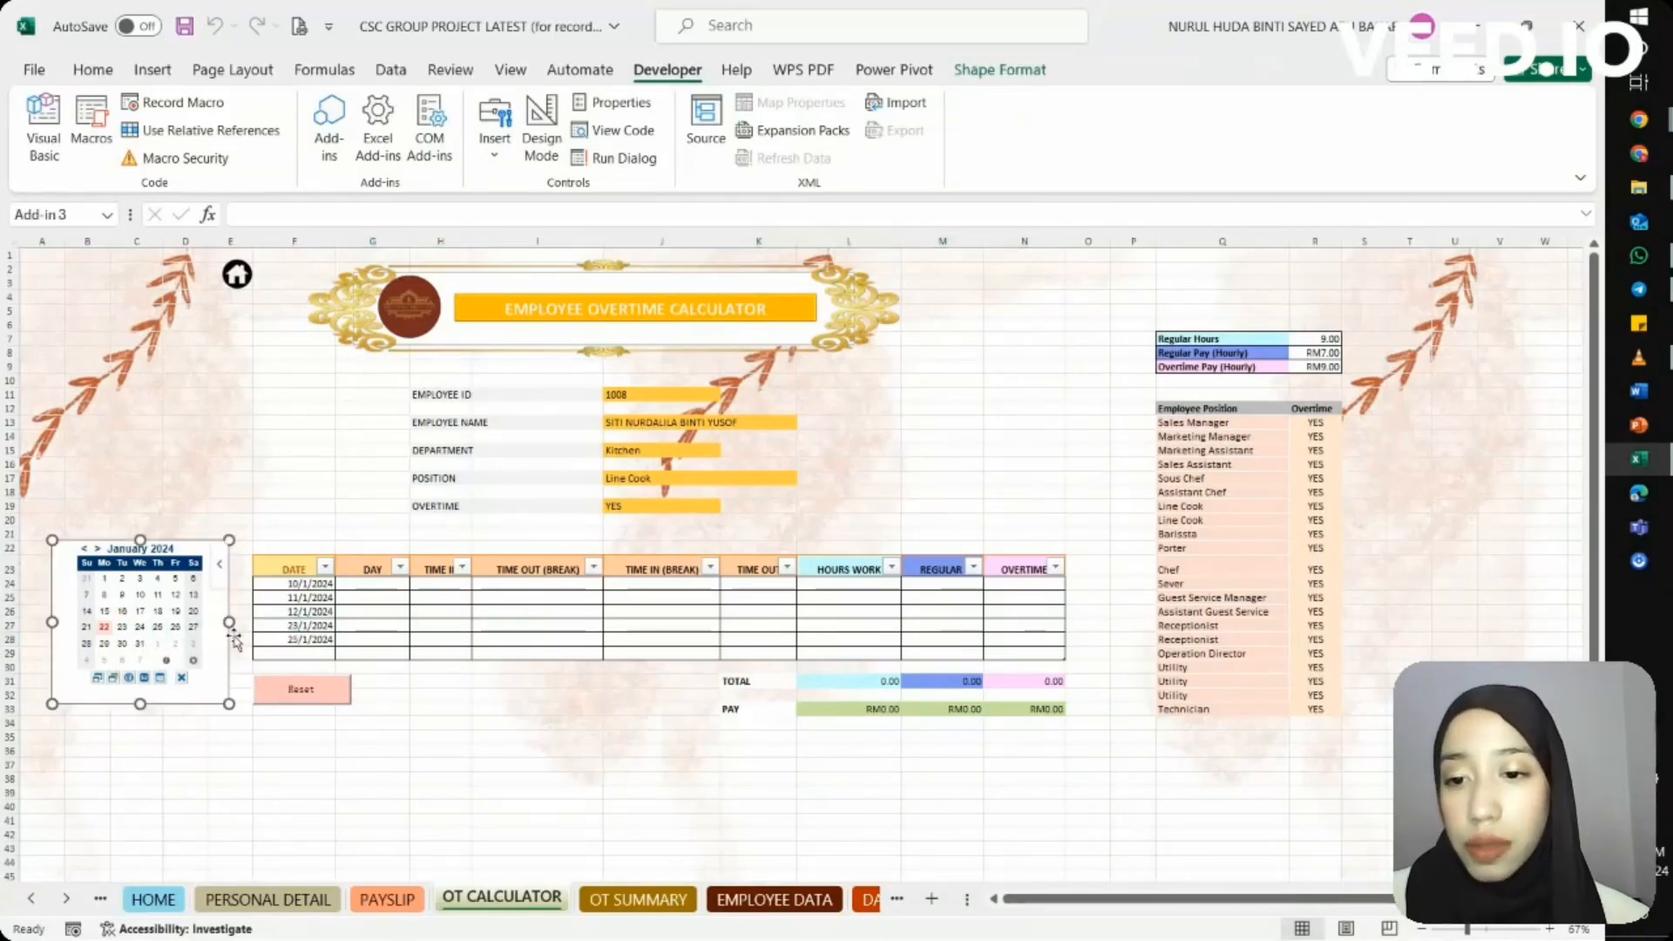
# Insert 27/1/2024 in the last DATE cell, F29, using the calendar add-in
pyautogui.click(286, 655)
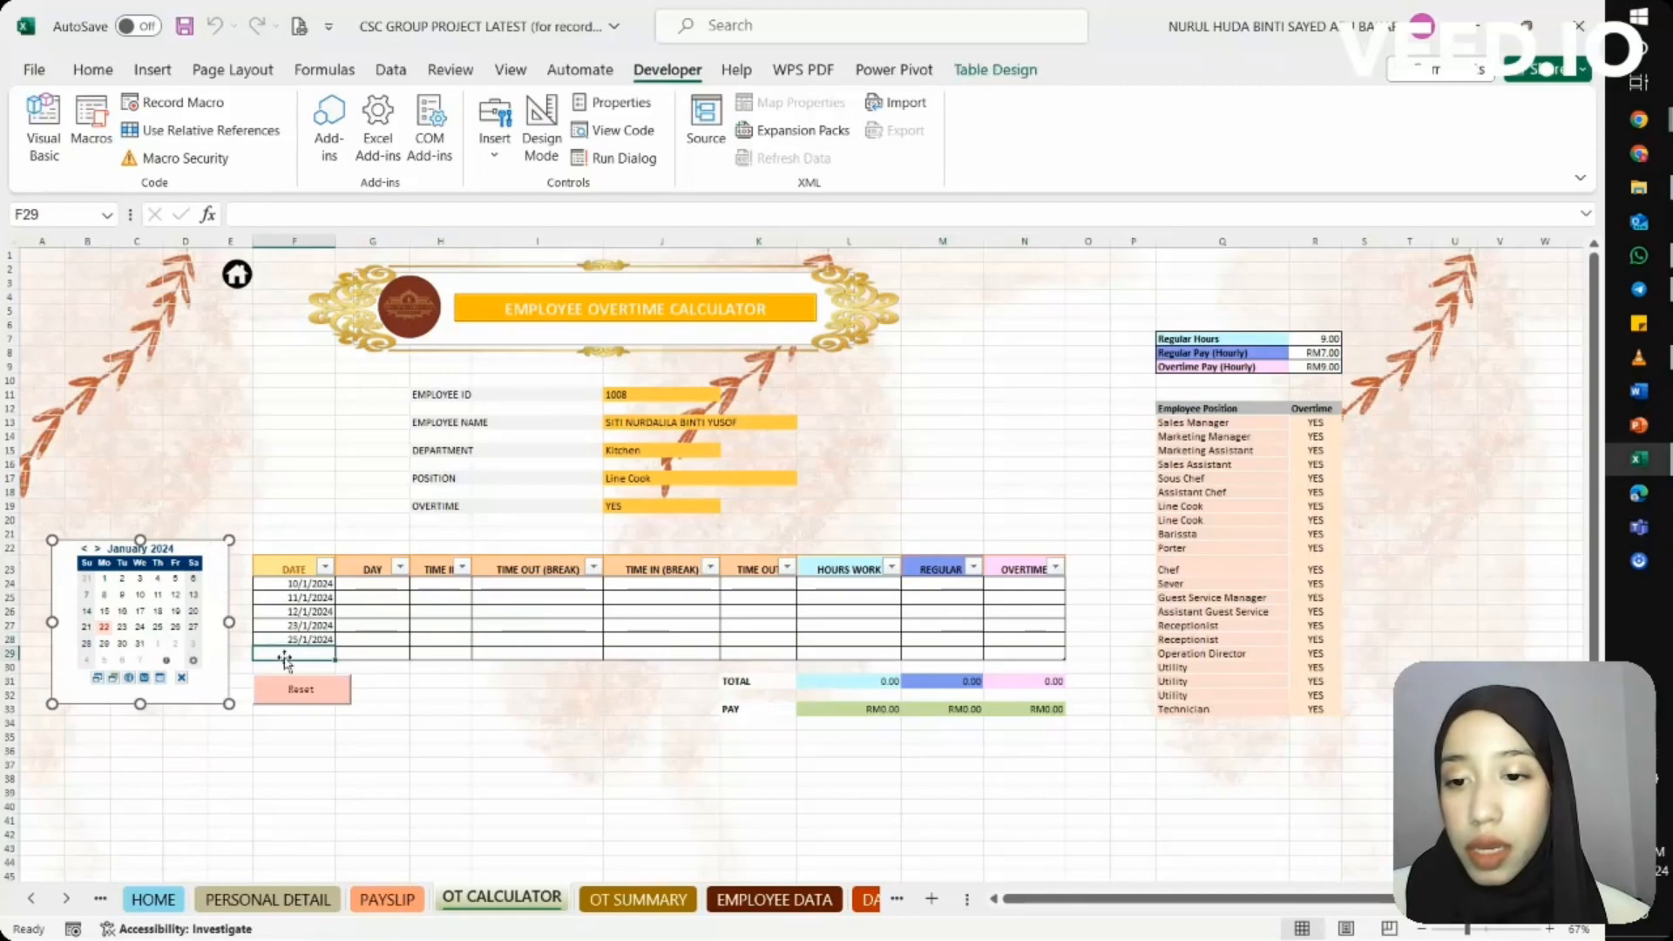
pyautogui.click(190, 628)
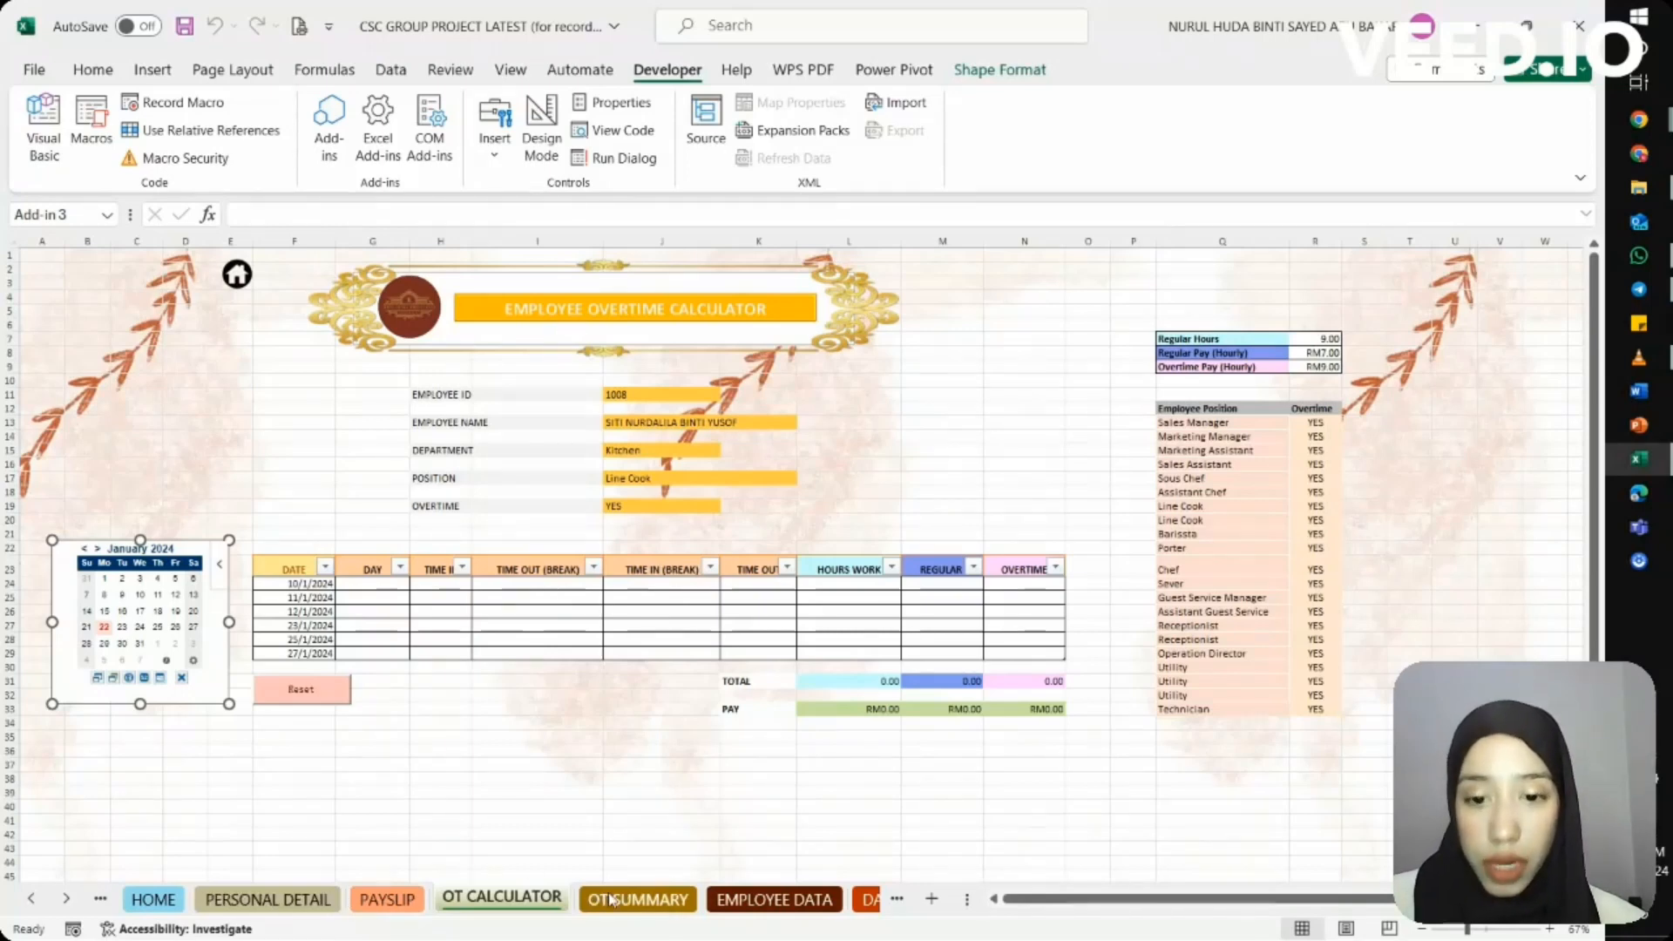
# Open the employee overtime summary from the home dashboard and leave cell A1 without a function
pyautogui.click(154, 899)
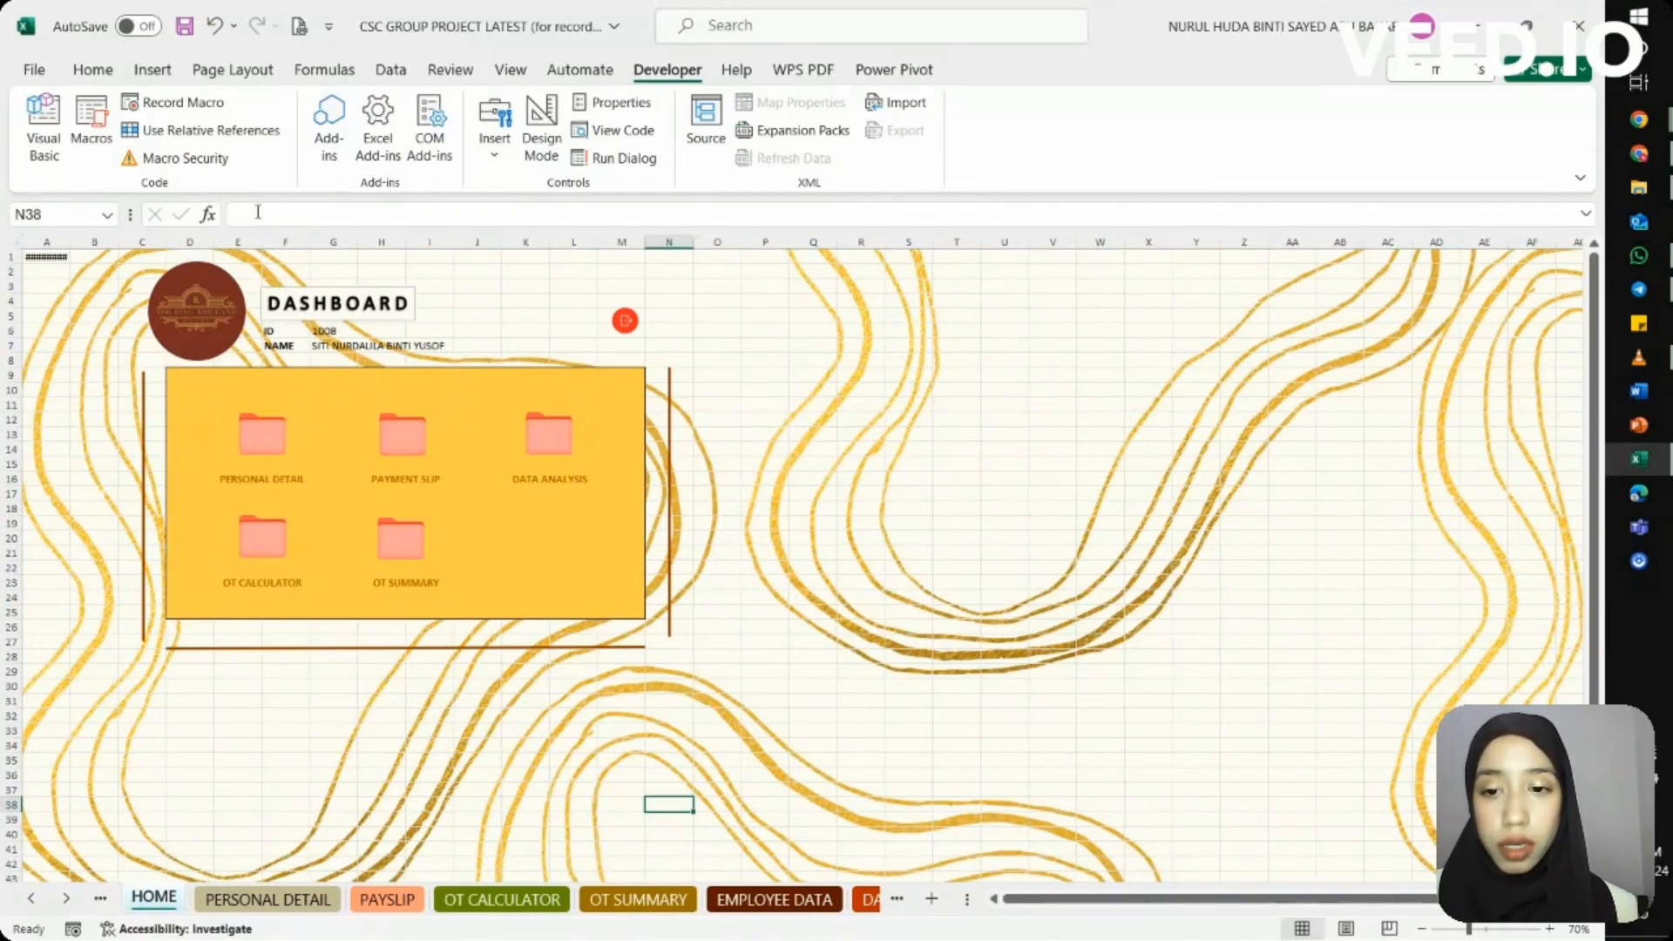
pyautogui.click(424, 556)
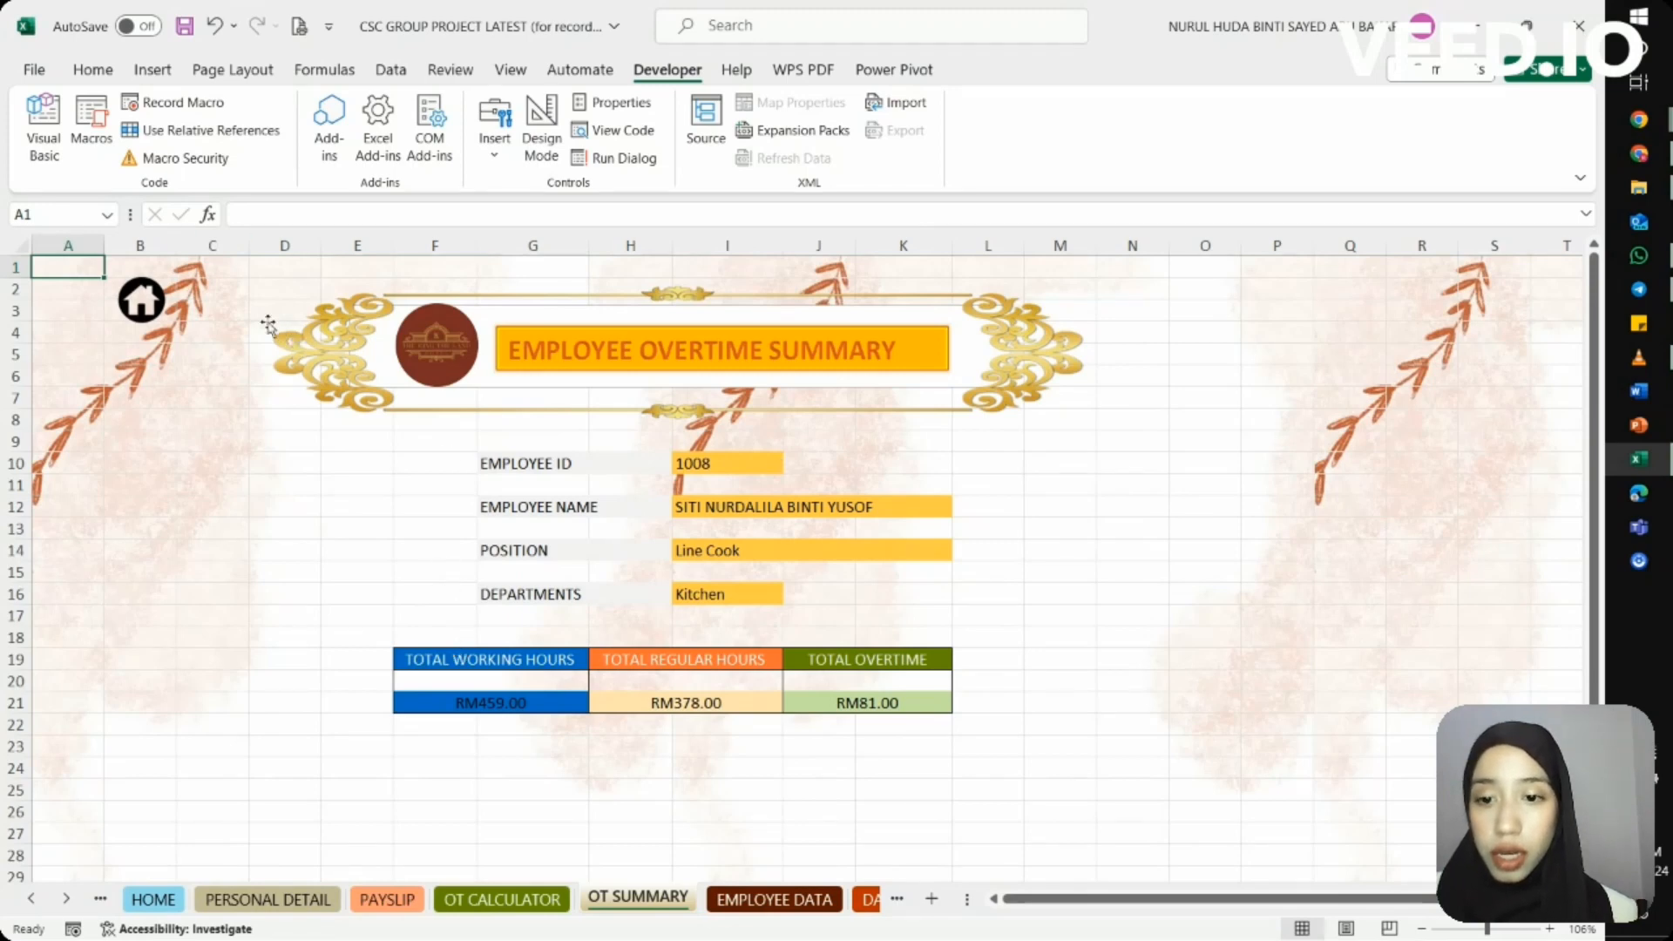
pyautogui.click(207, 214)
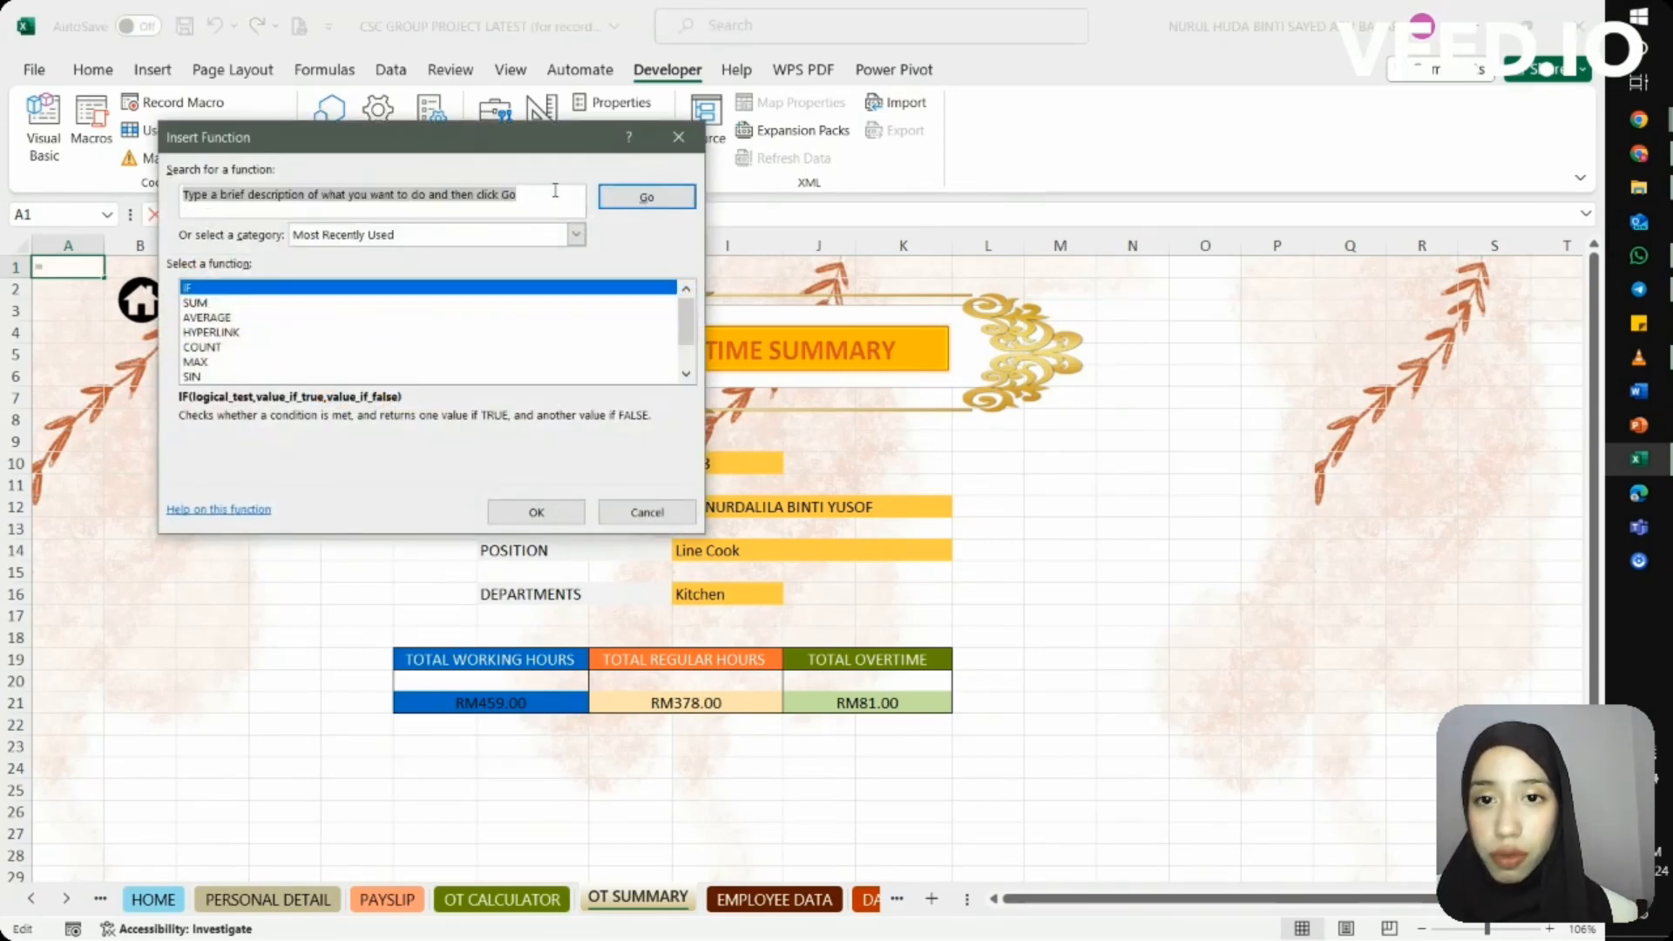
pyautogui.click(678, 137)
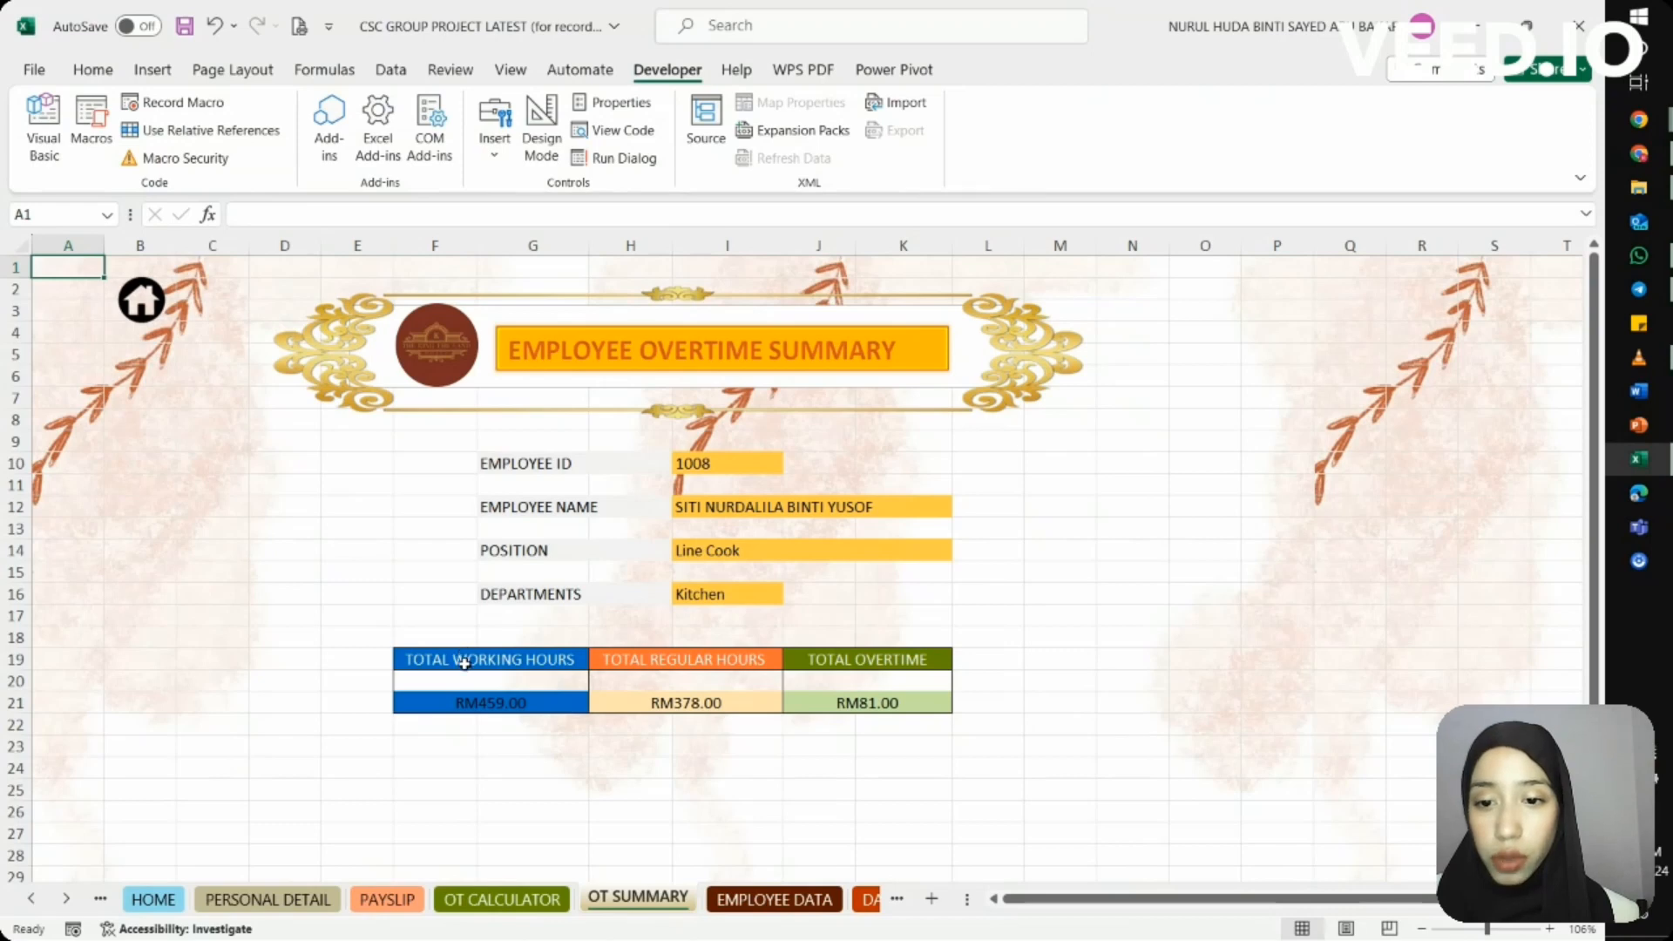
# Review the IF formula for total working hours in F21, re-picking 'OT CALCULATOR'!L33 as the logical test and true value
pyautogui.click(465, 664)
pyautogui.click(459, 702)
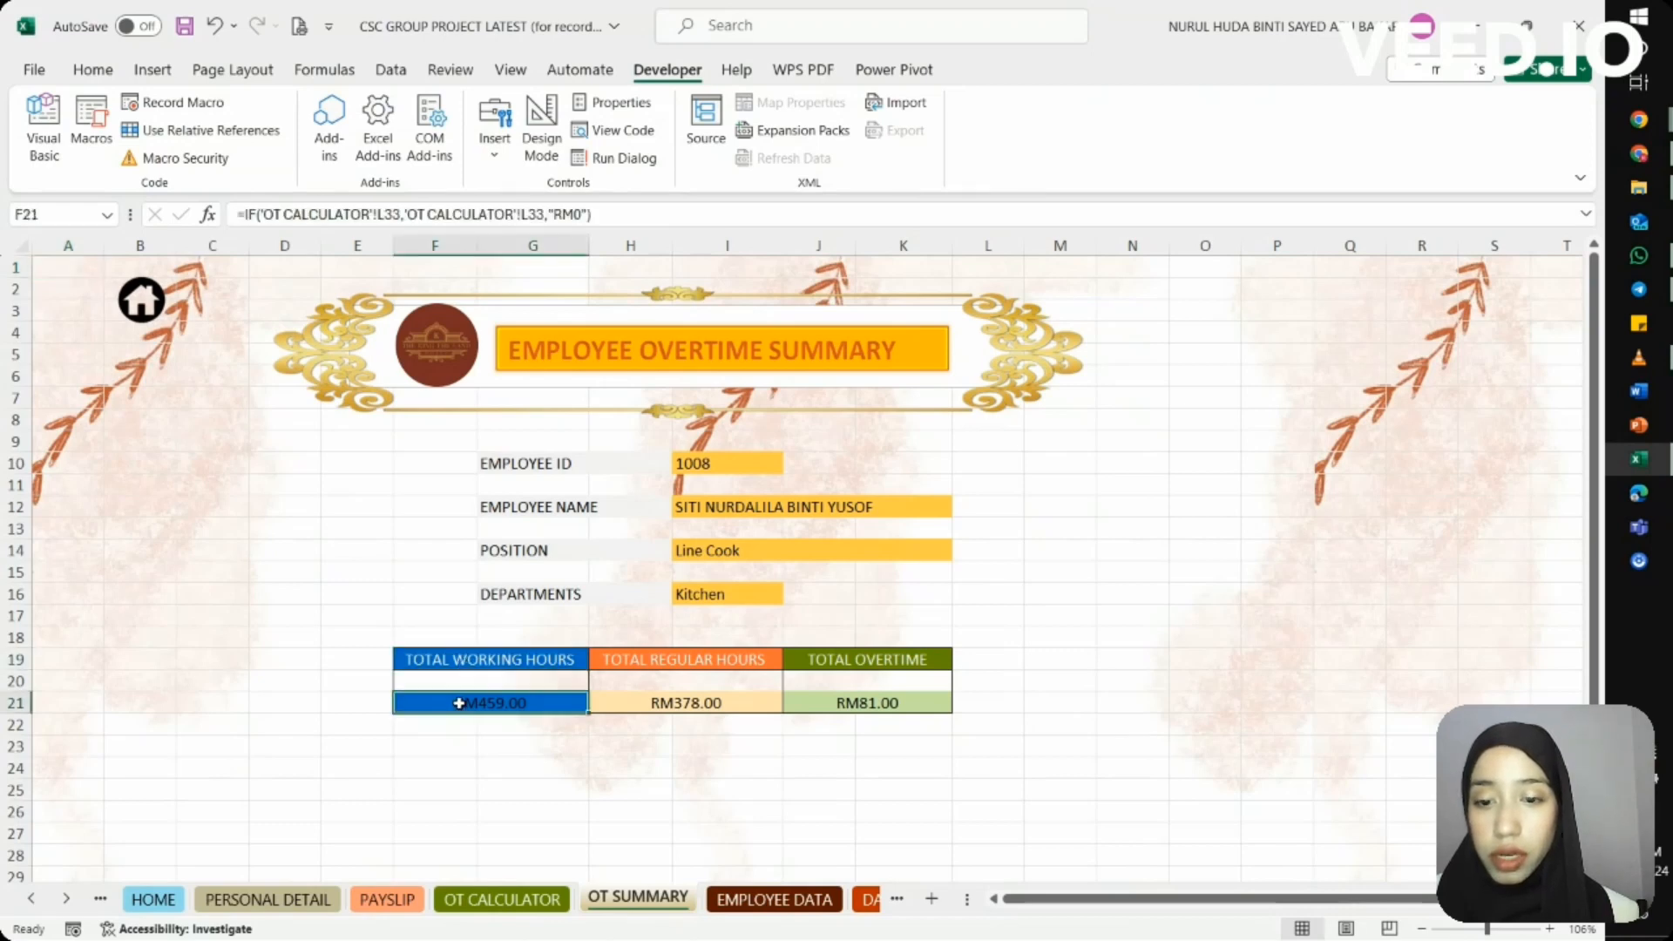
pyautogui.click(210, 215)
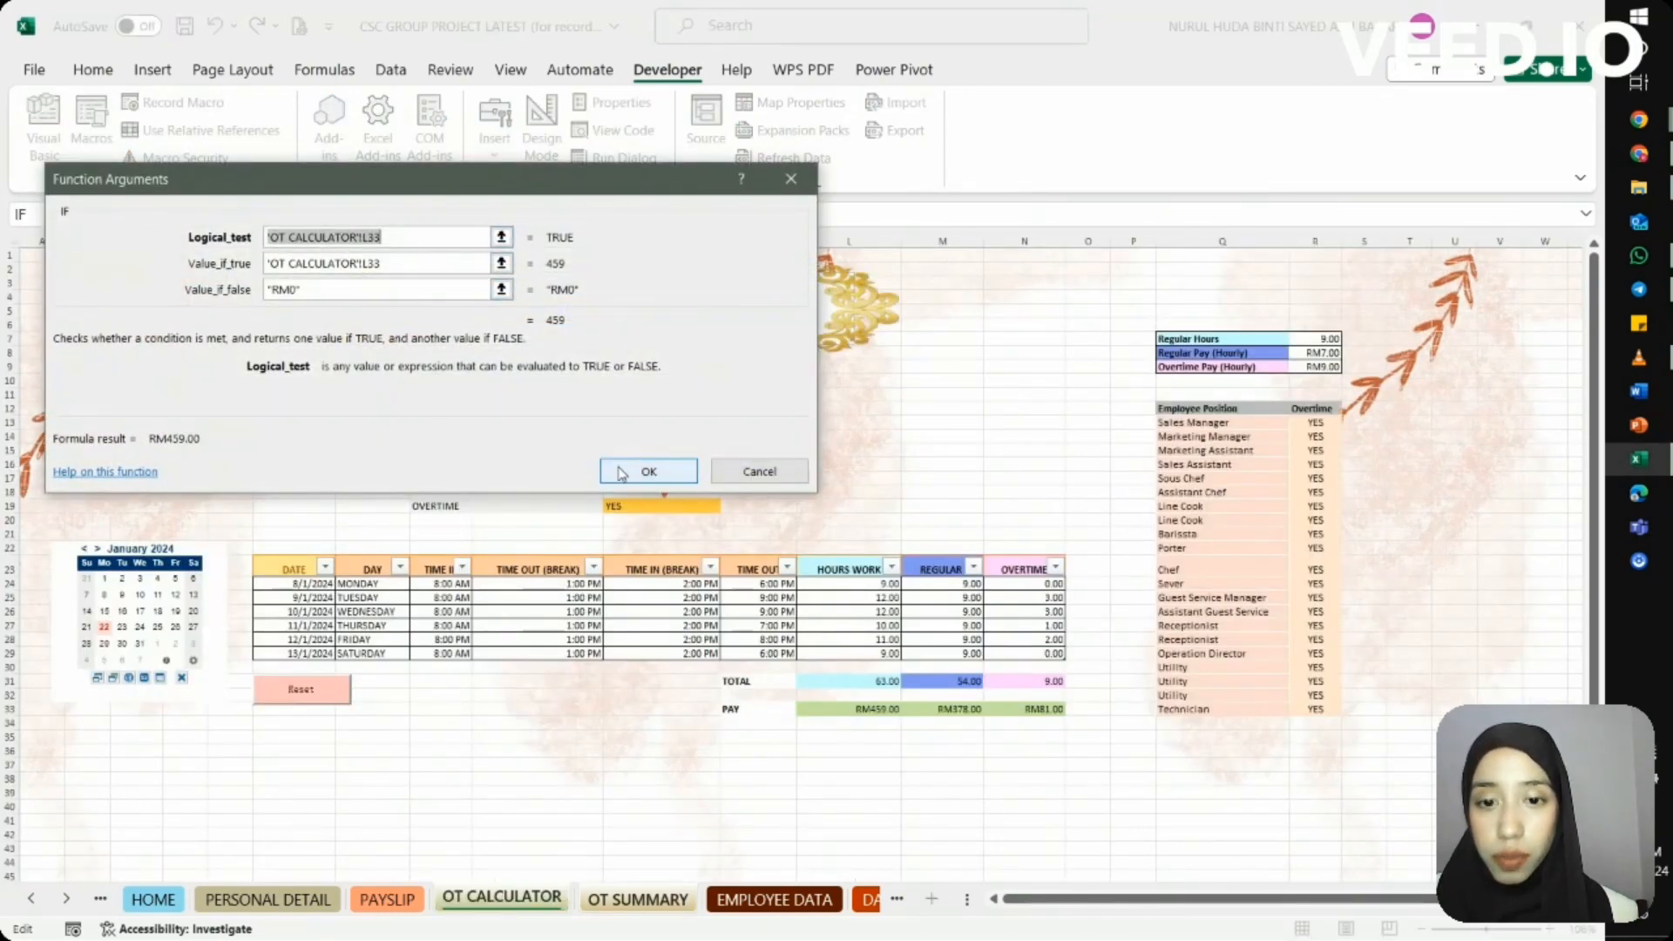
pyautogui.click(834, 708)
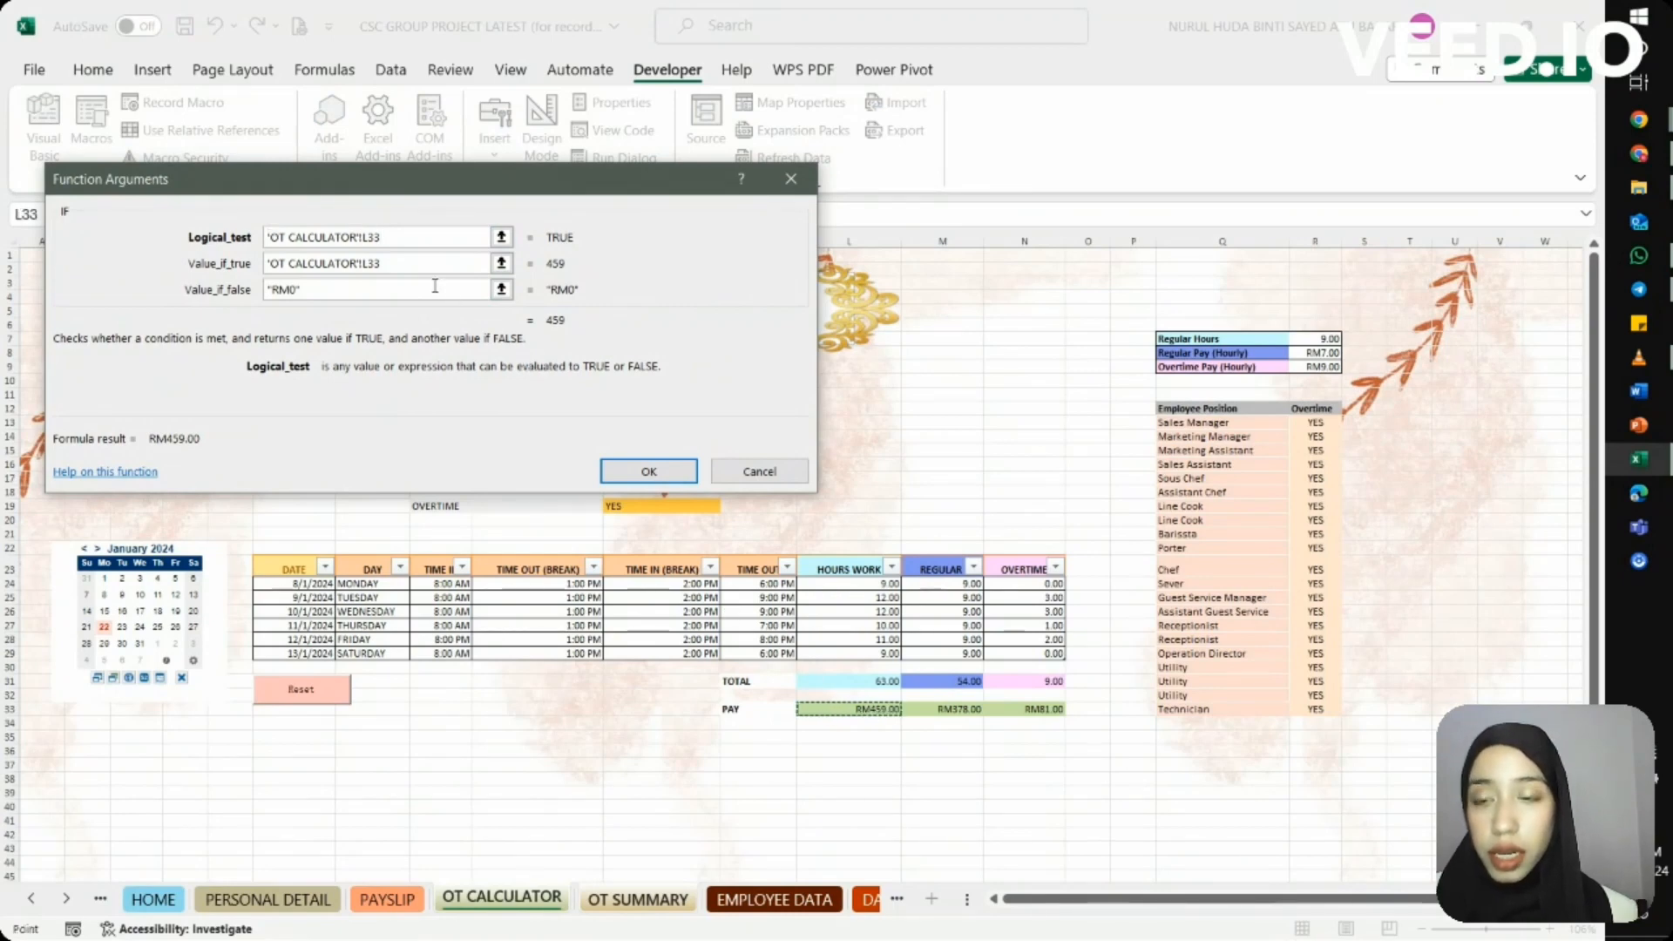
pyautogui.click(416, 263)
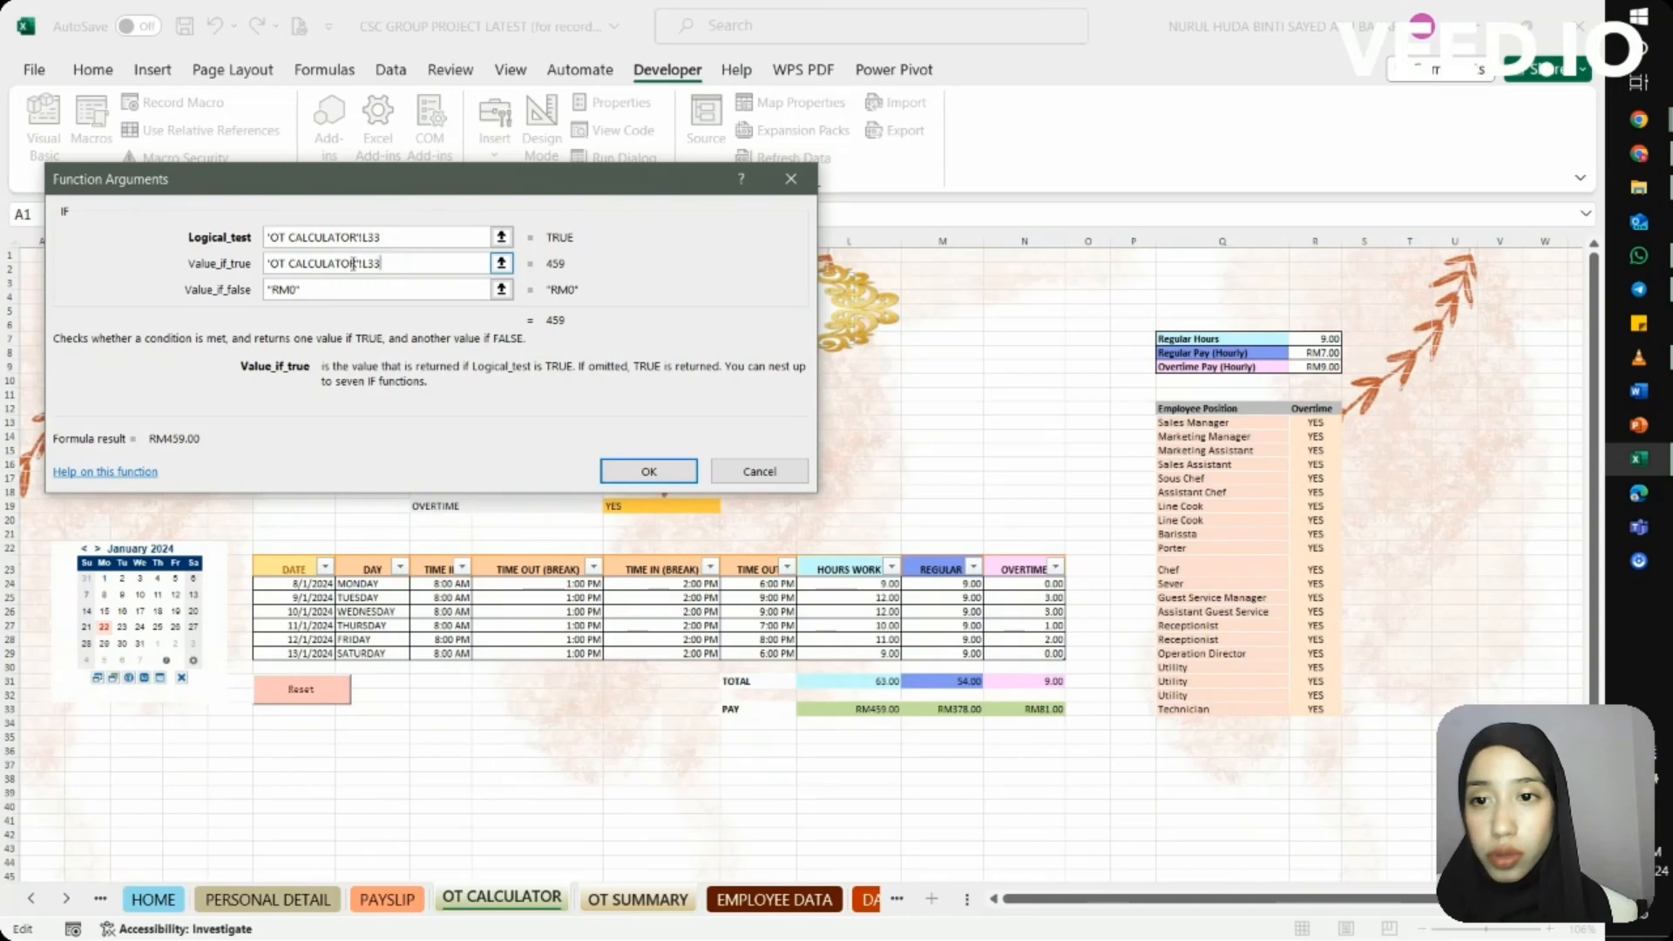
pyautogui.tripleClick(287, 272)
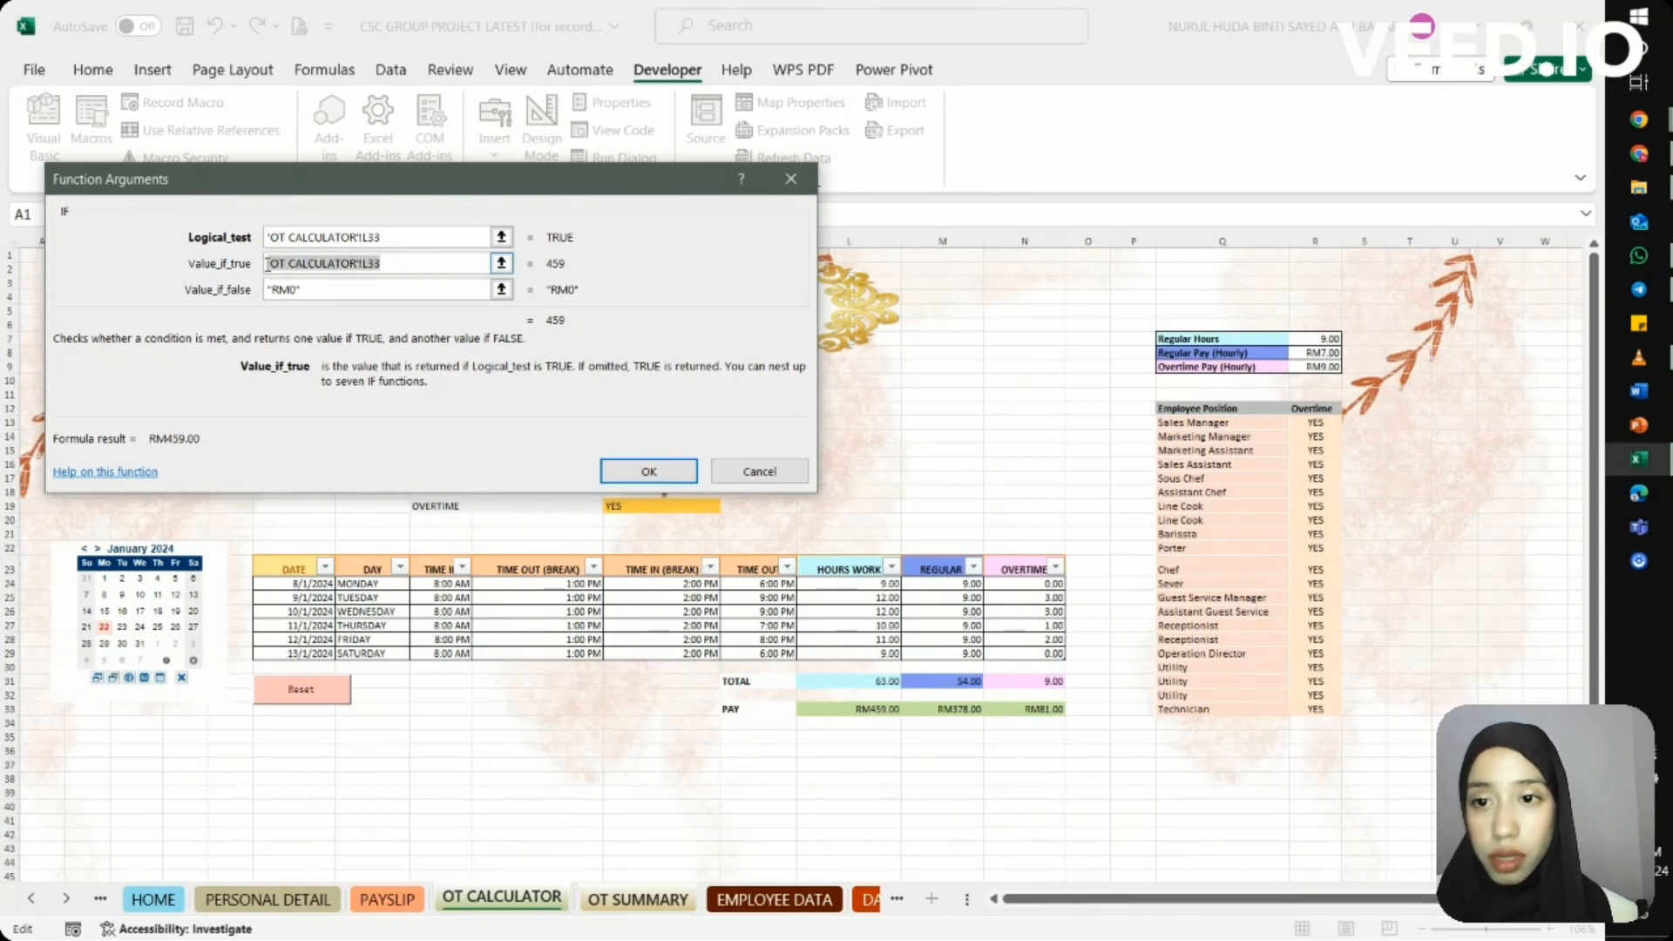
pyautogui.click(865, 706)
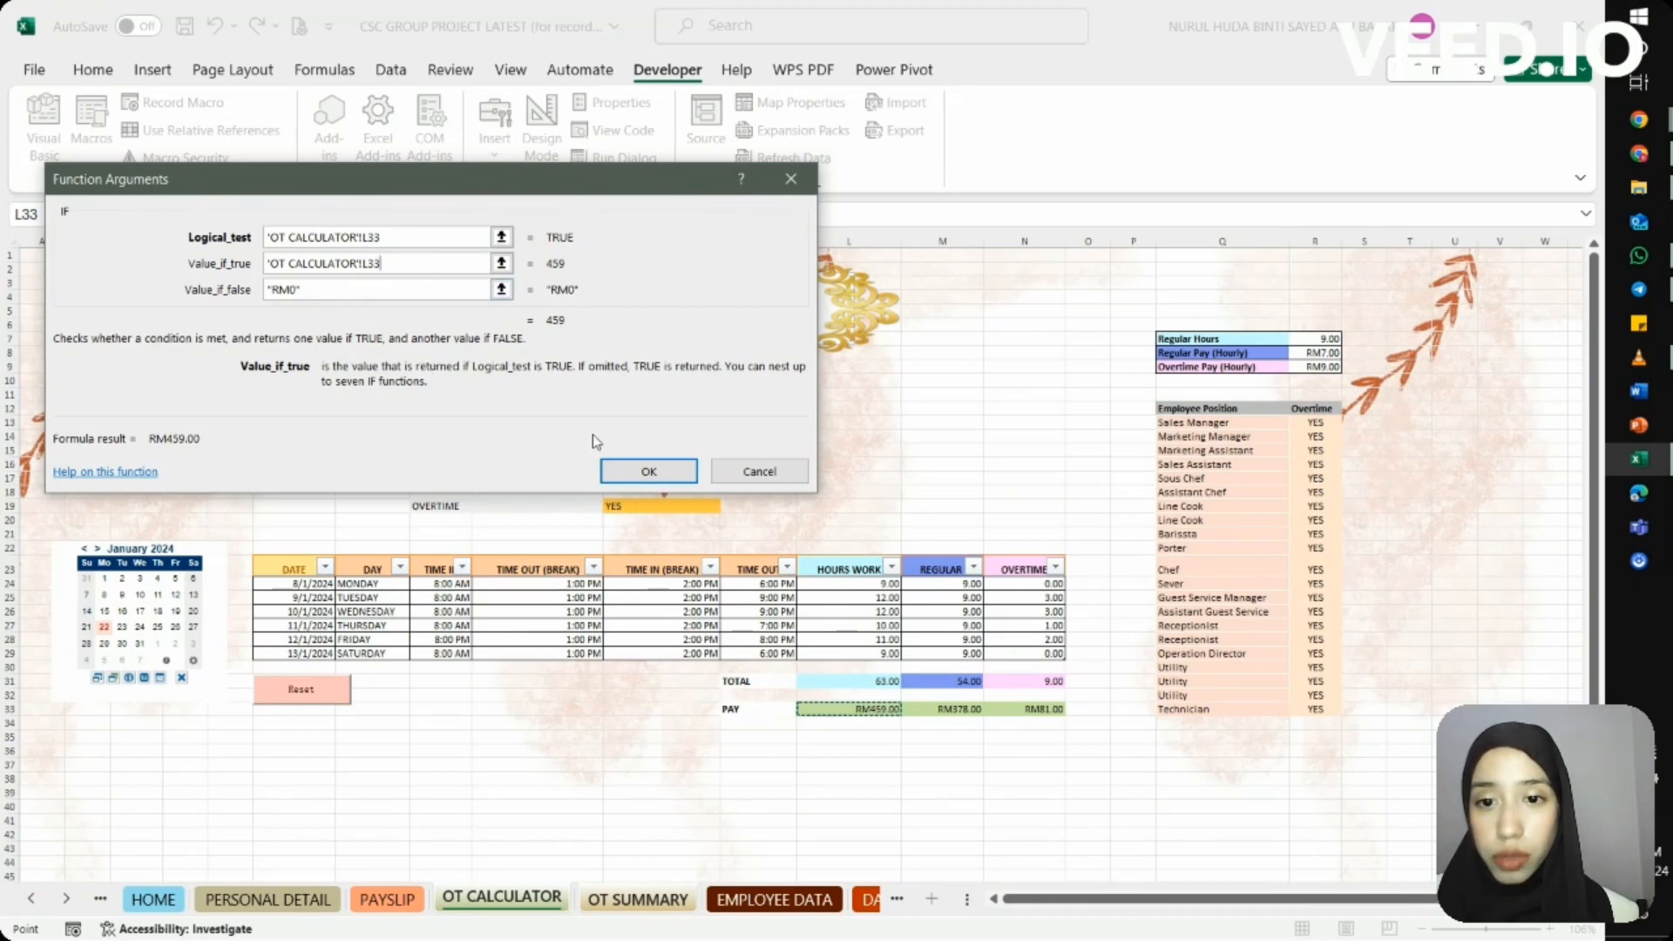
pyautogui.click(622, 468)
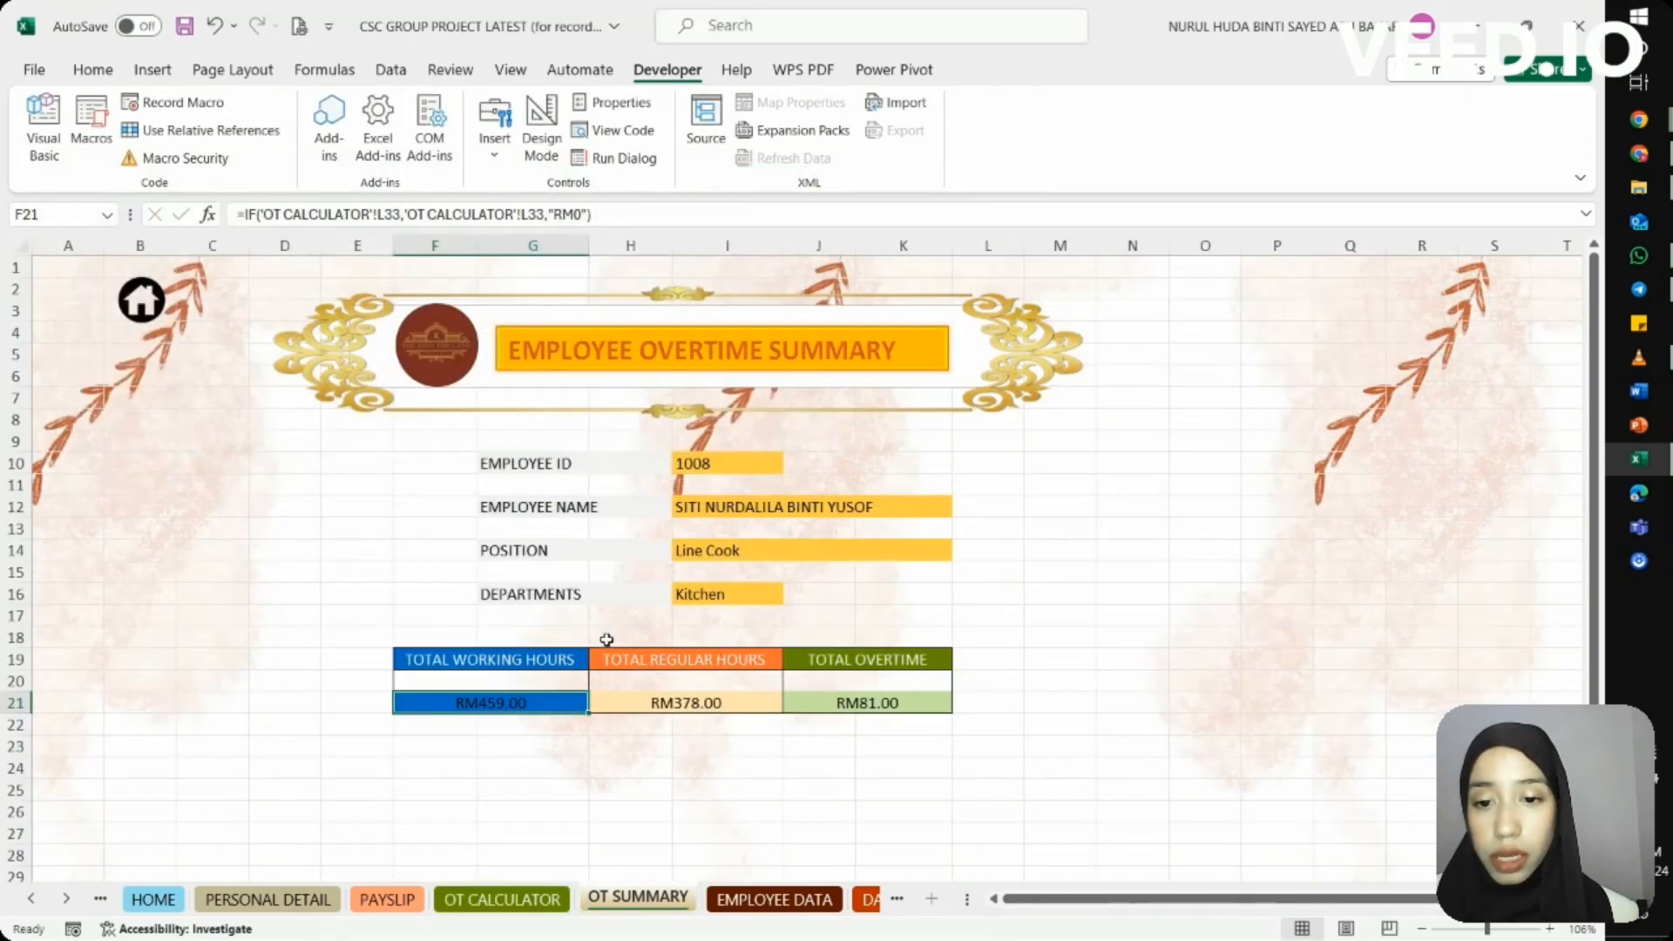
# Review the IF formula for total regular hours in H21, re-picking 'OT CALCULATOR'!M33 as the logical test and true value
pyautogui.click(629, 660)
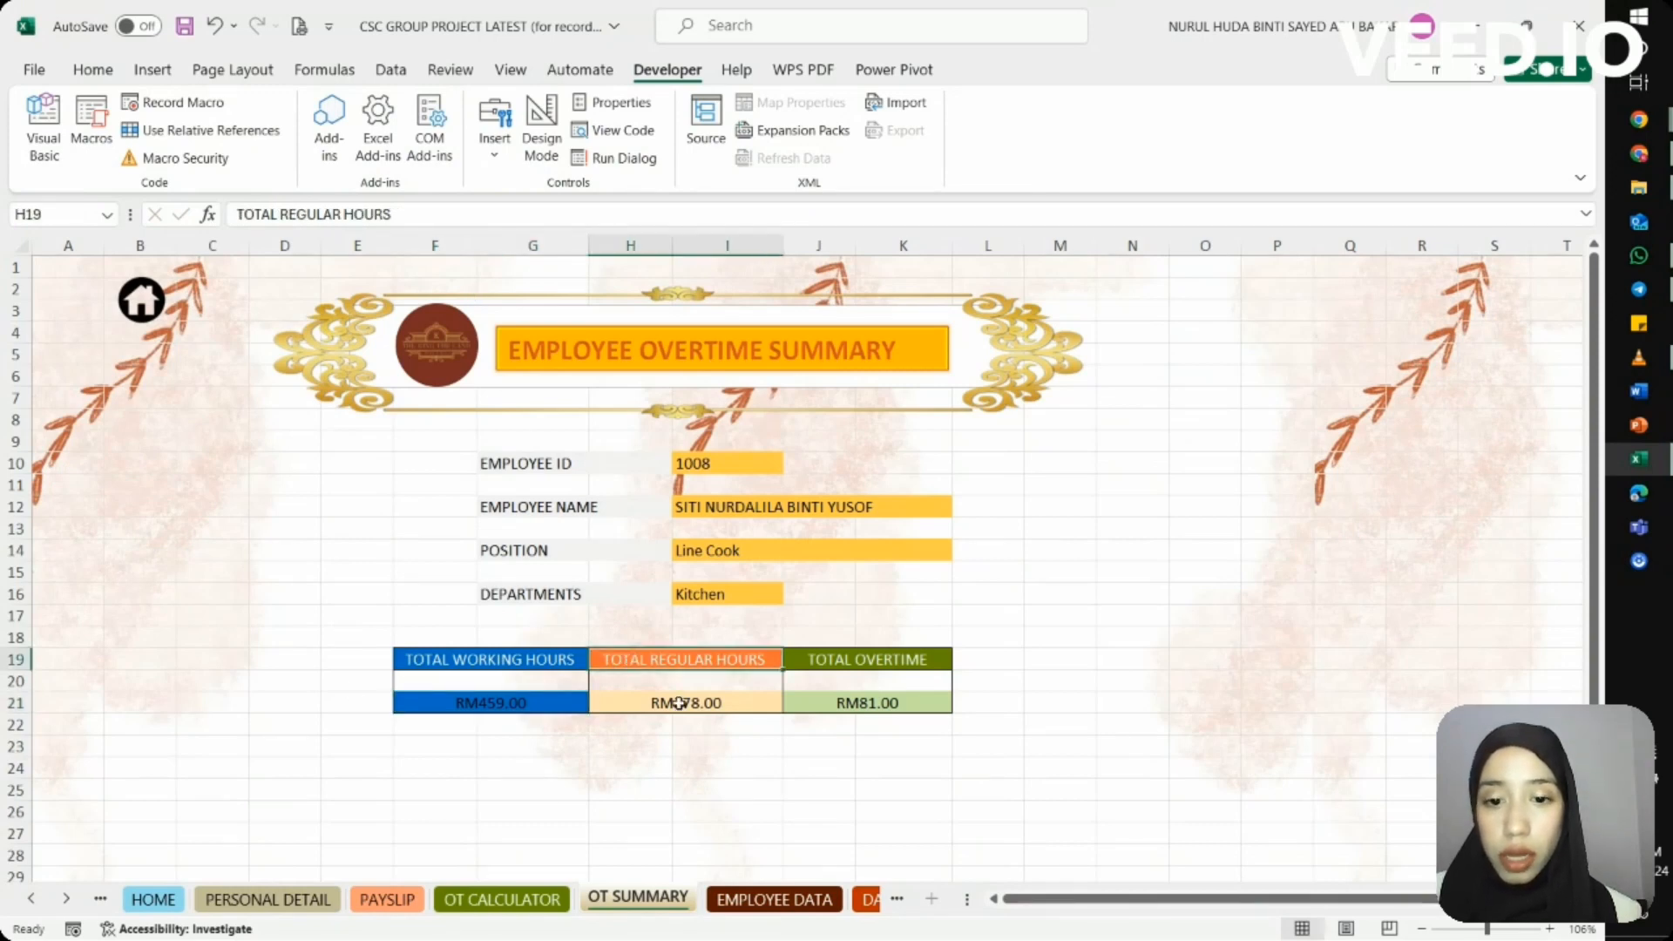
pyautogui.click(682, 710)
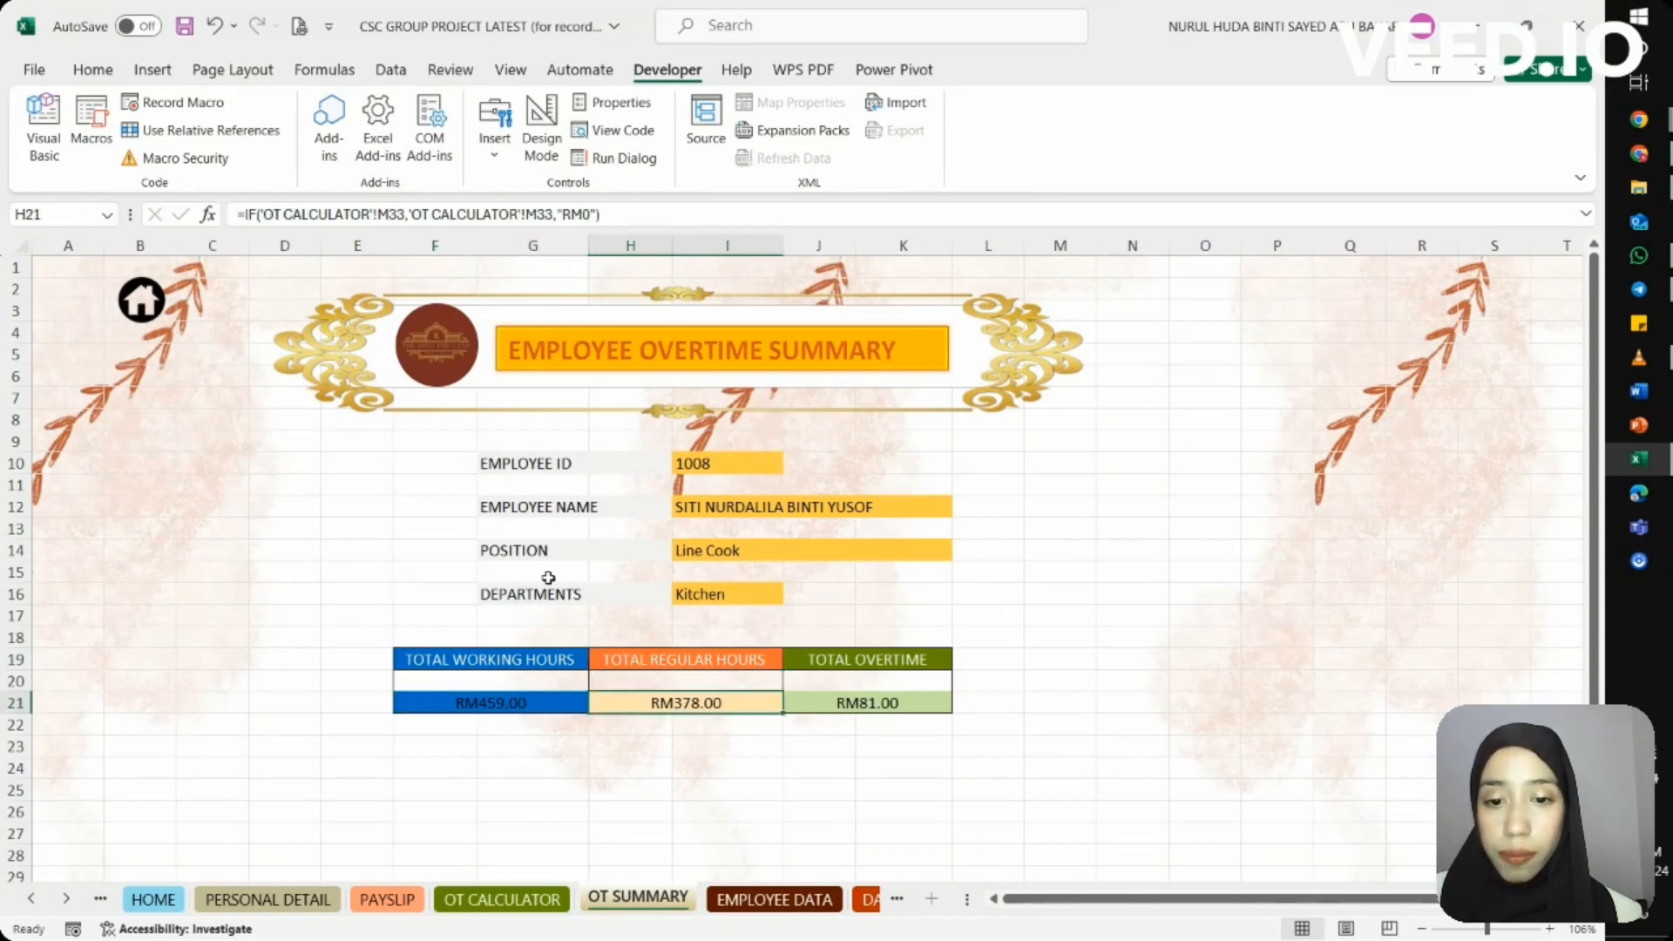
pyautogui.click(207, 215)
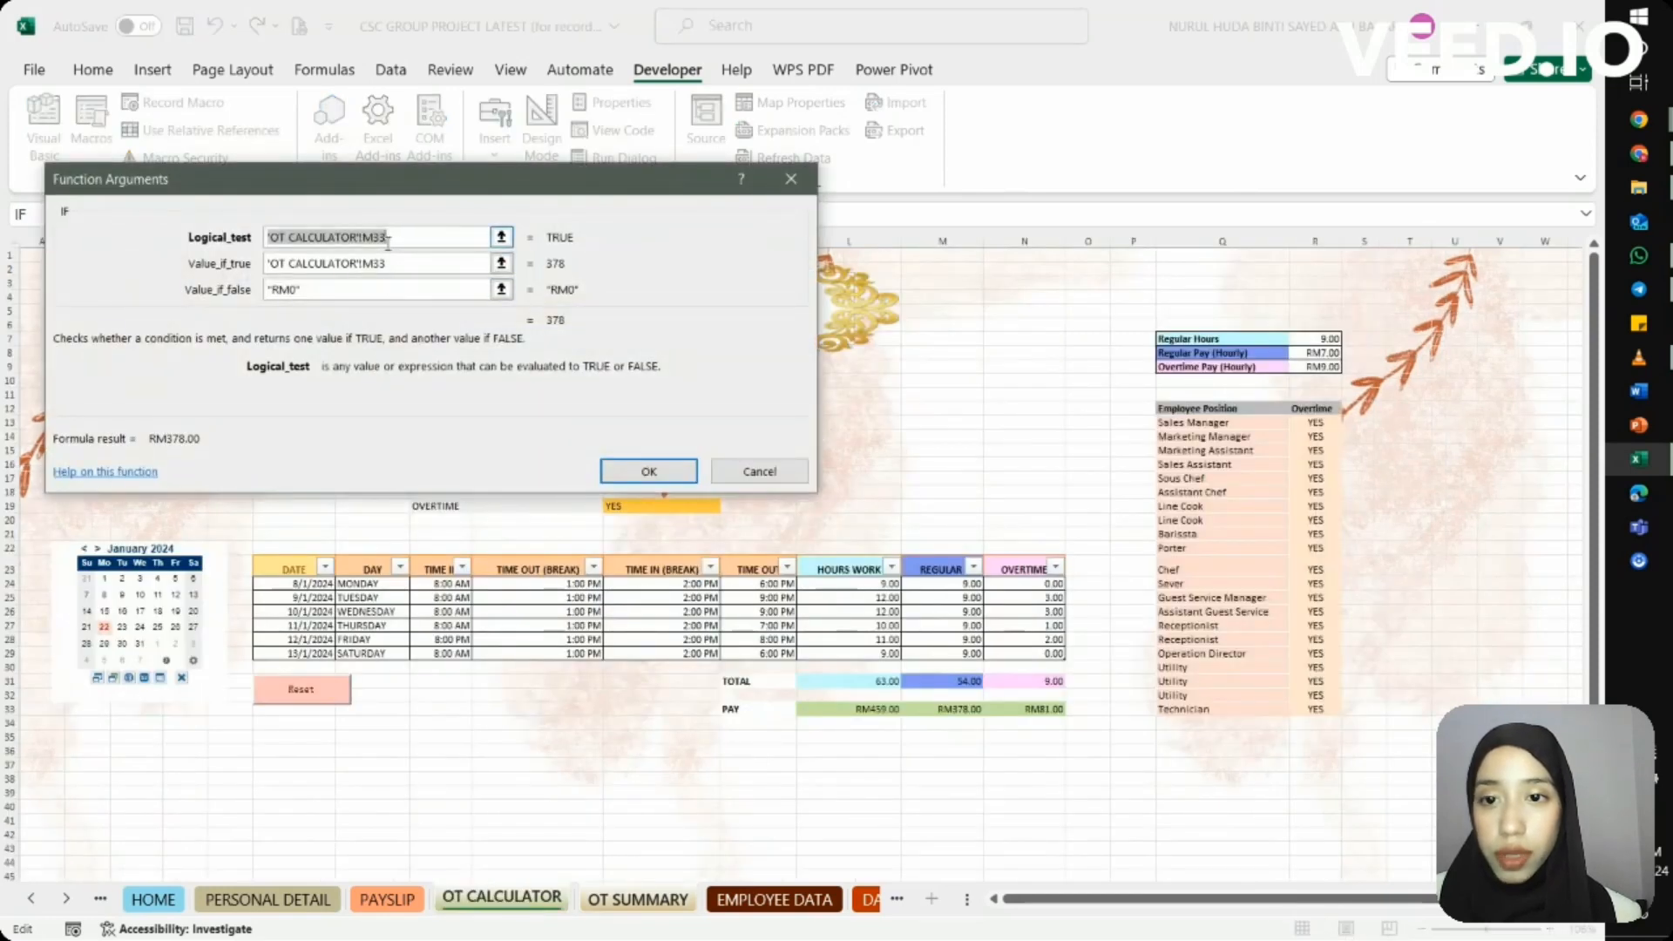
pyautogui.click(946, 710)
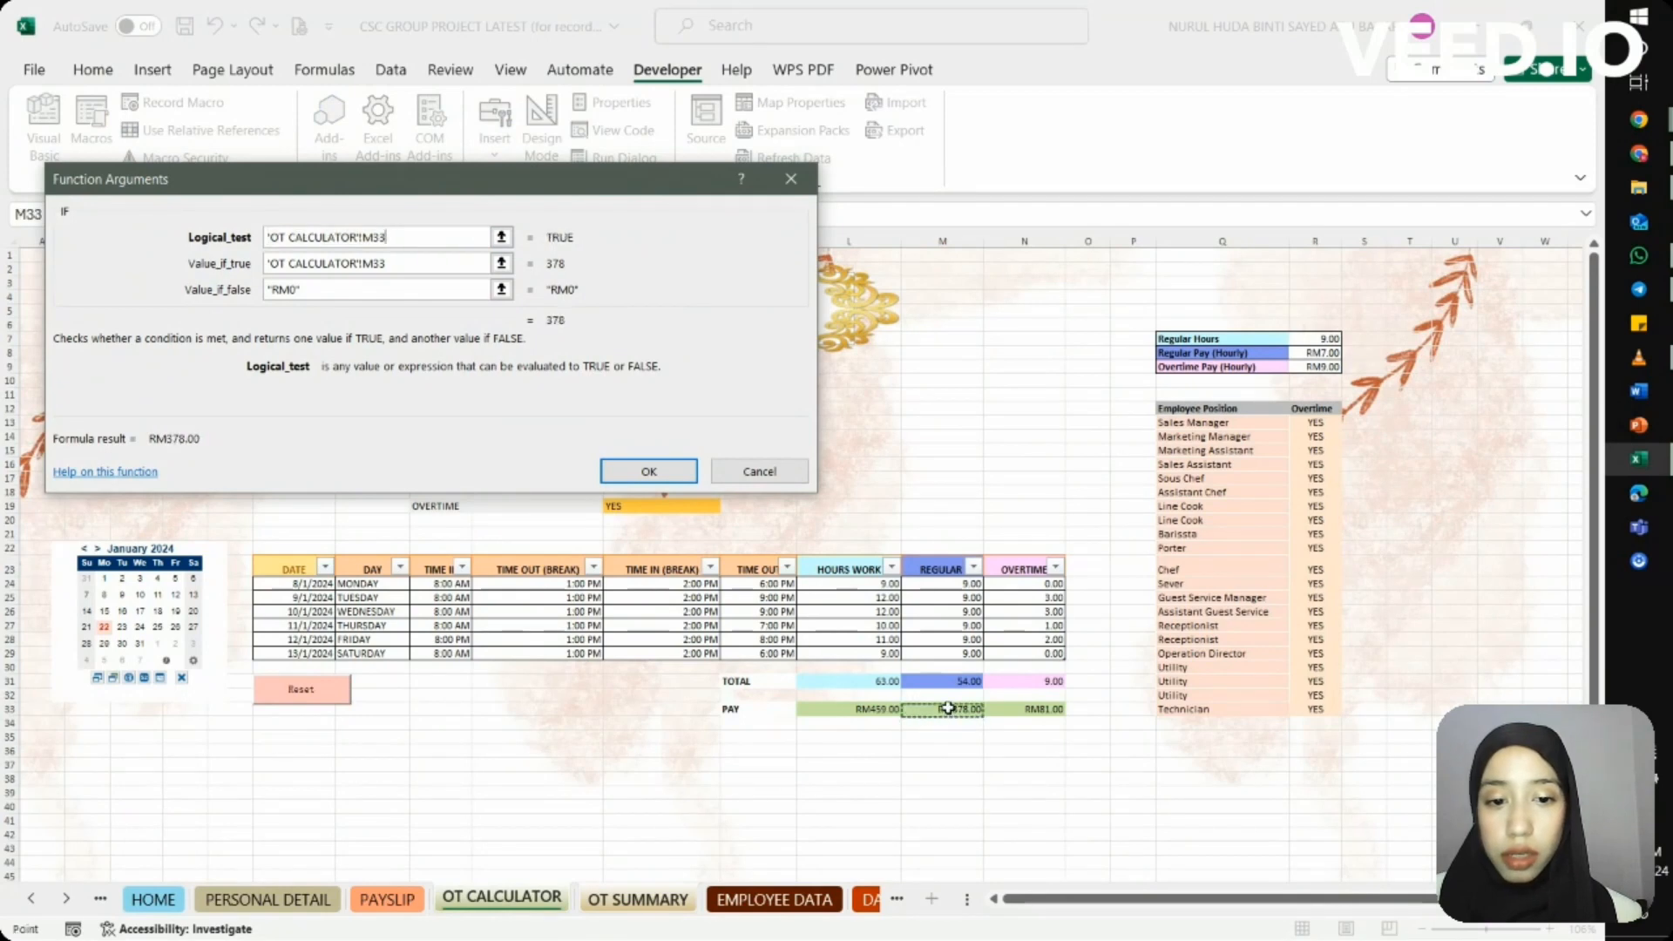
pyautogui.click(389, 262)
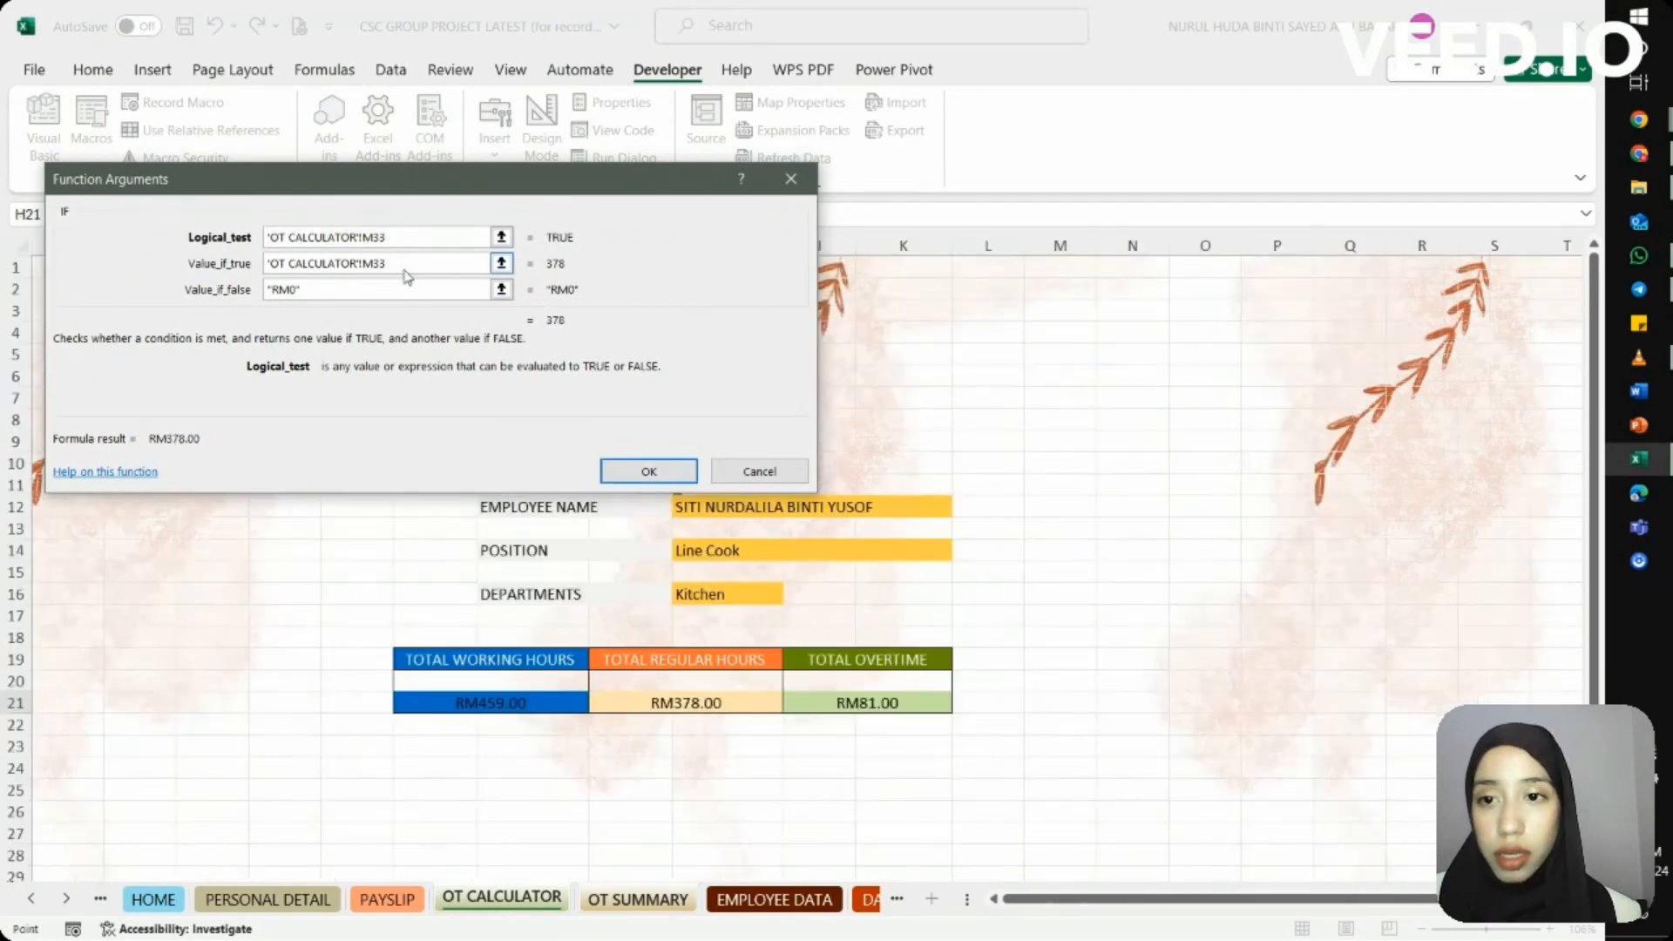
pyautogui.moveTo(389, 262); pyautogui.dragTo(257, 263)
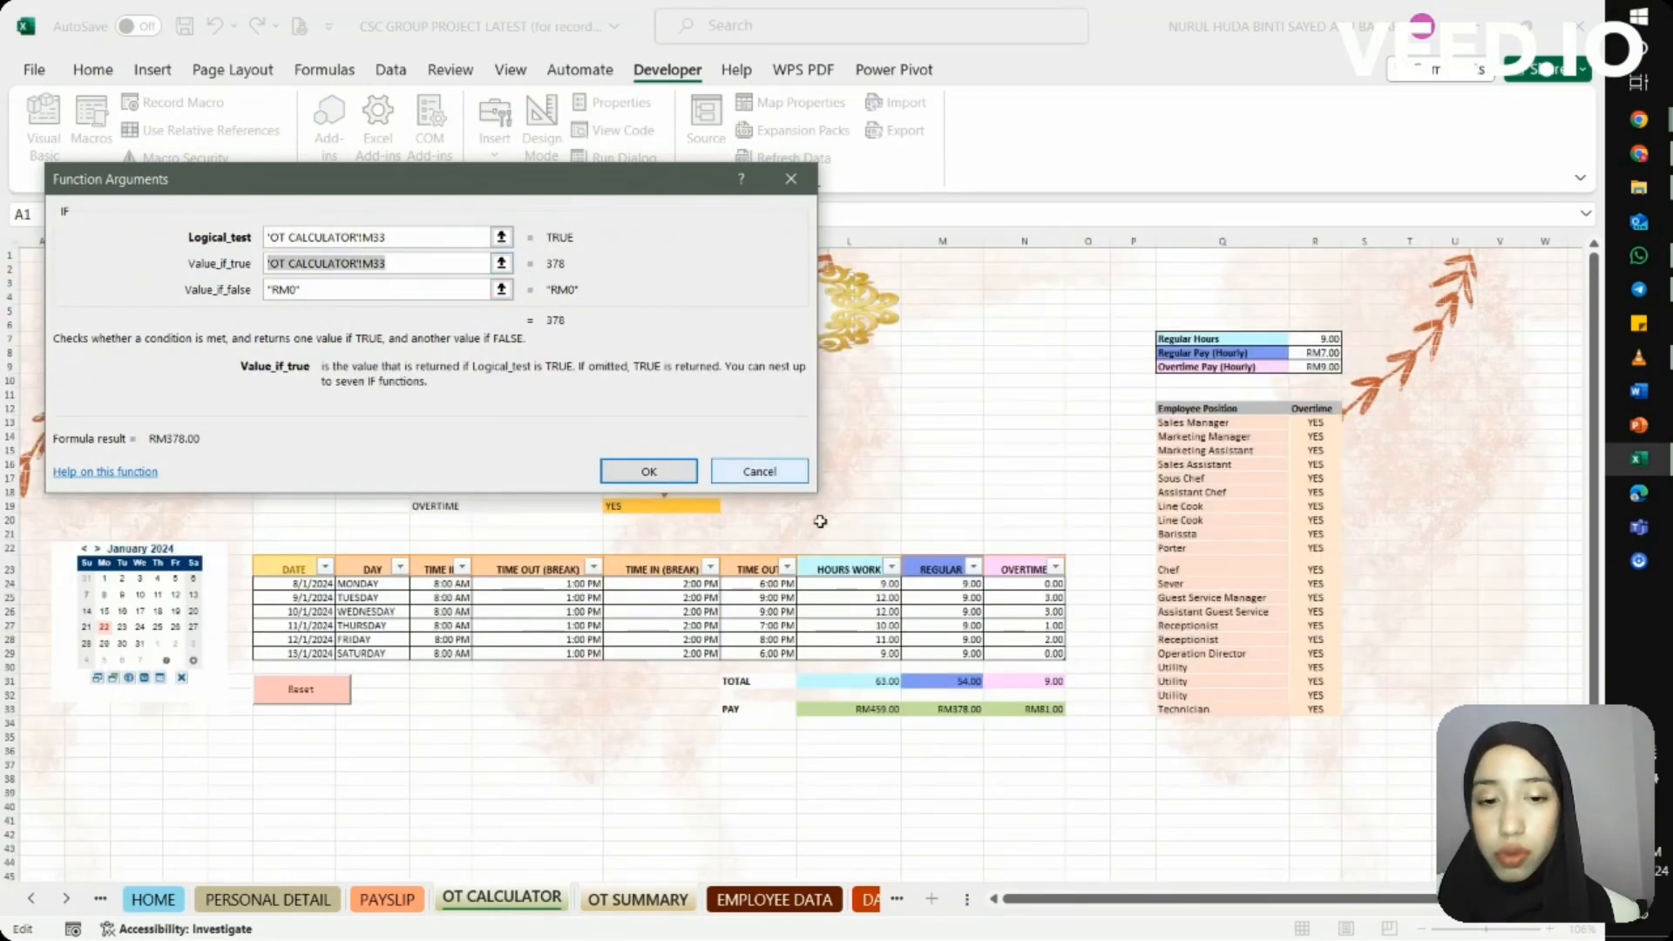
pyautogui.click(962, 710)
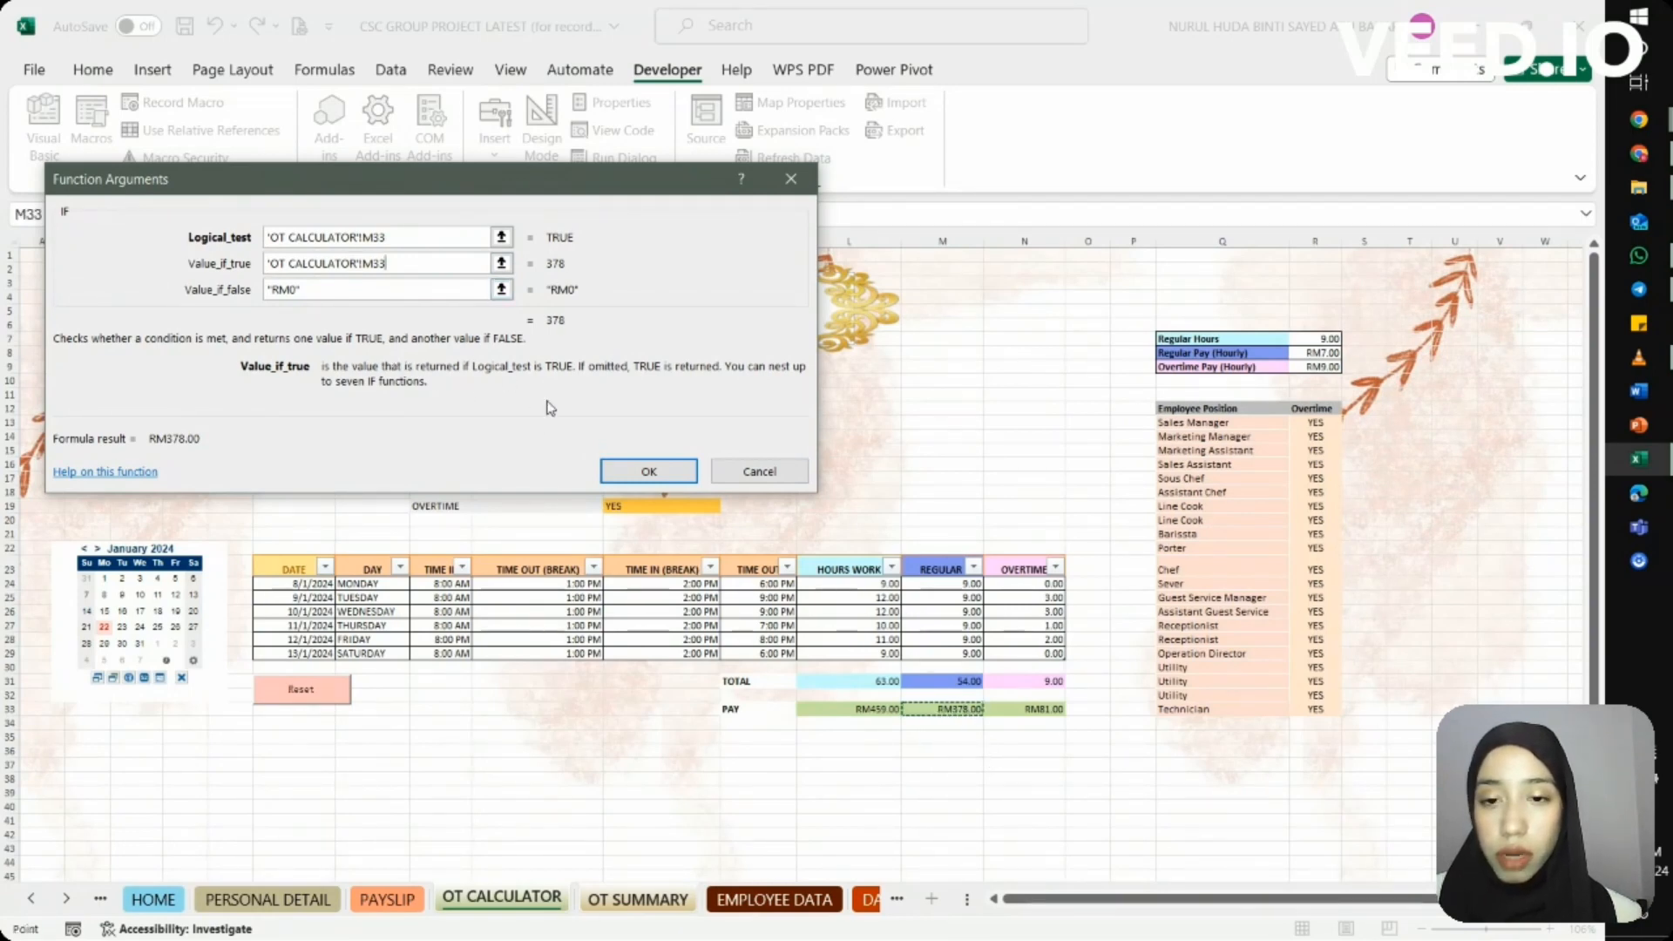
pyautogui.click(642, 479)
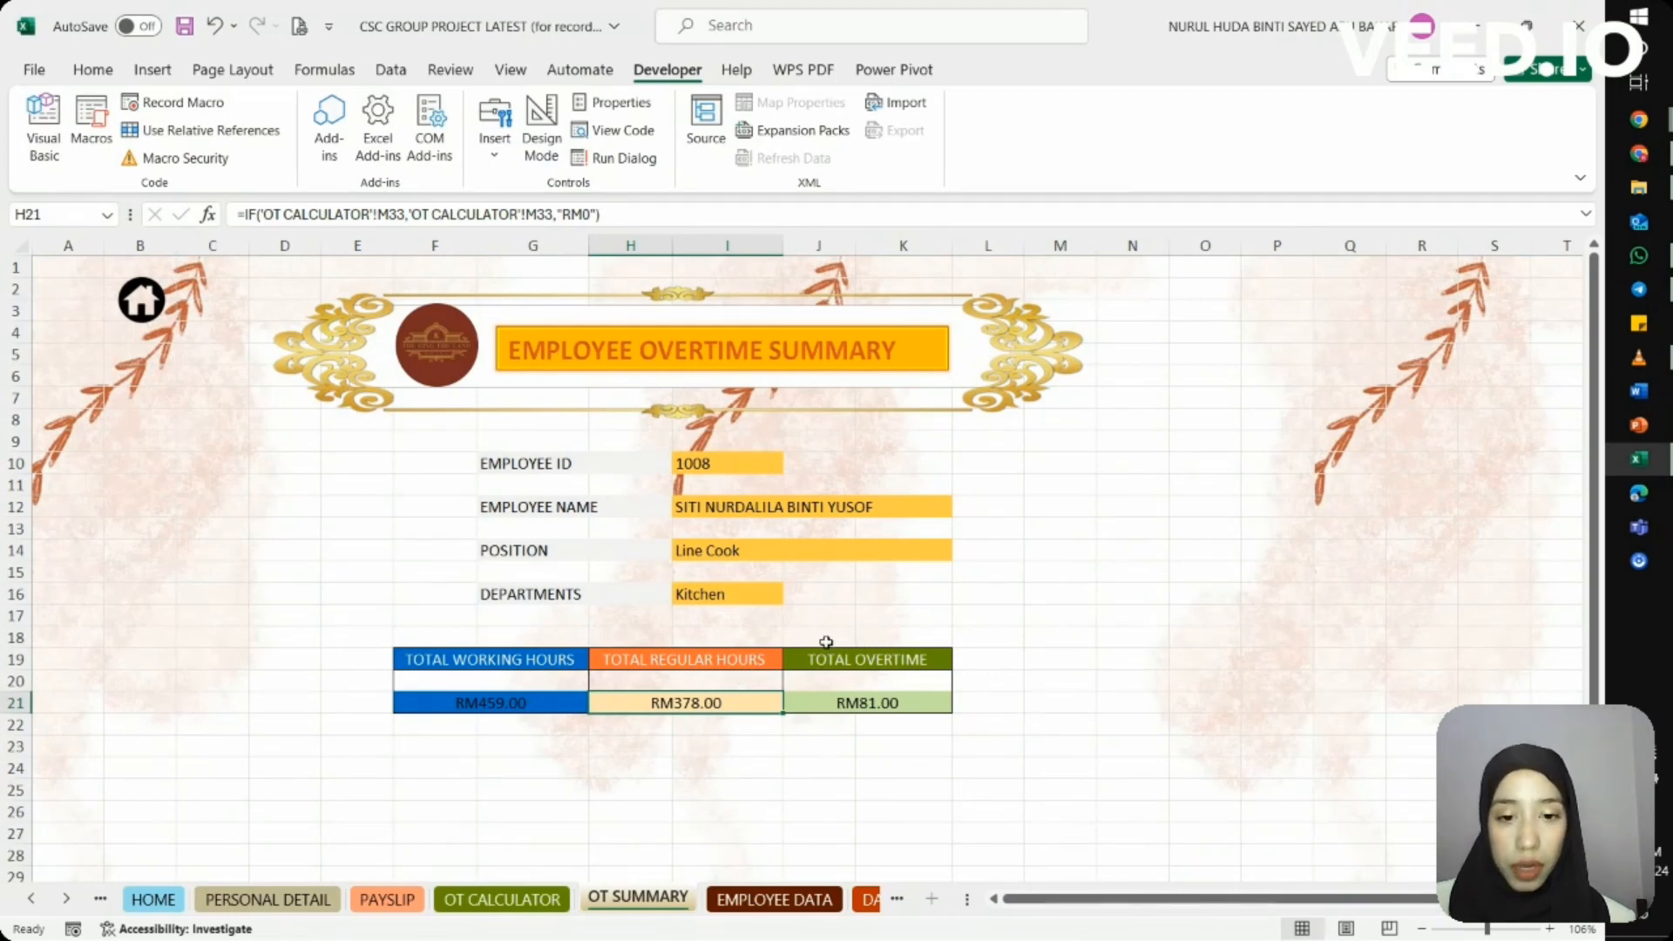
# Examine how the total overtime formula in J21 subtracts the total regular hours in H21 from the total working hours in F21
pyautogui.click(883, 703)
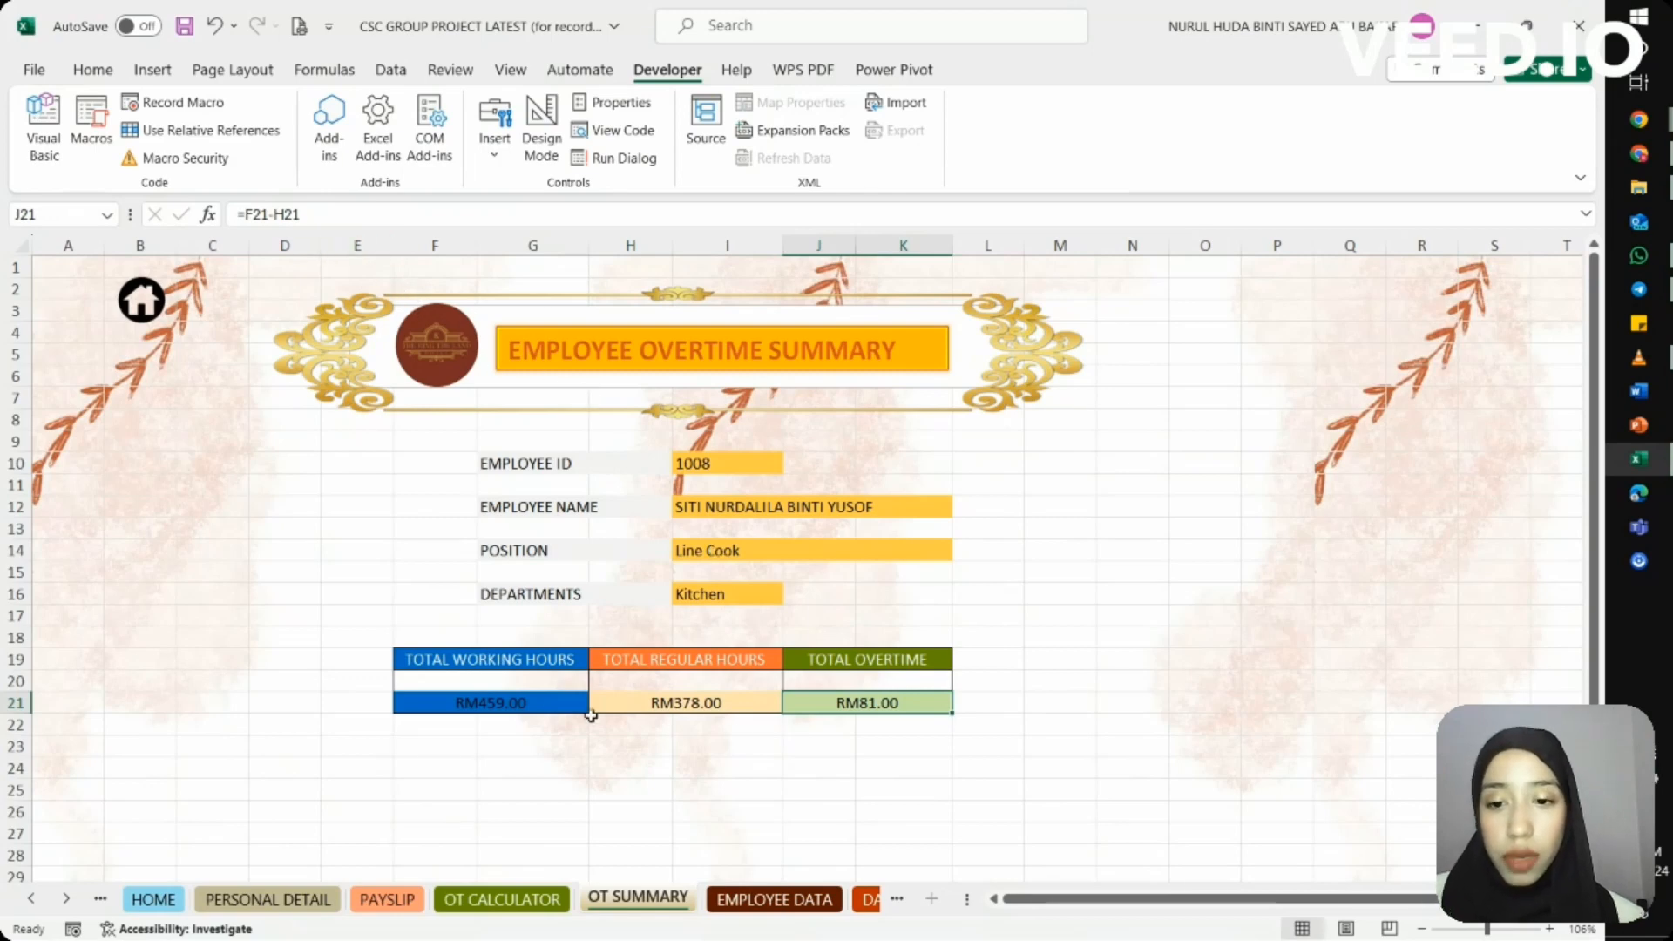
pyautogui.click(538, 665)
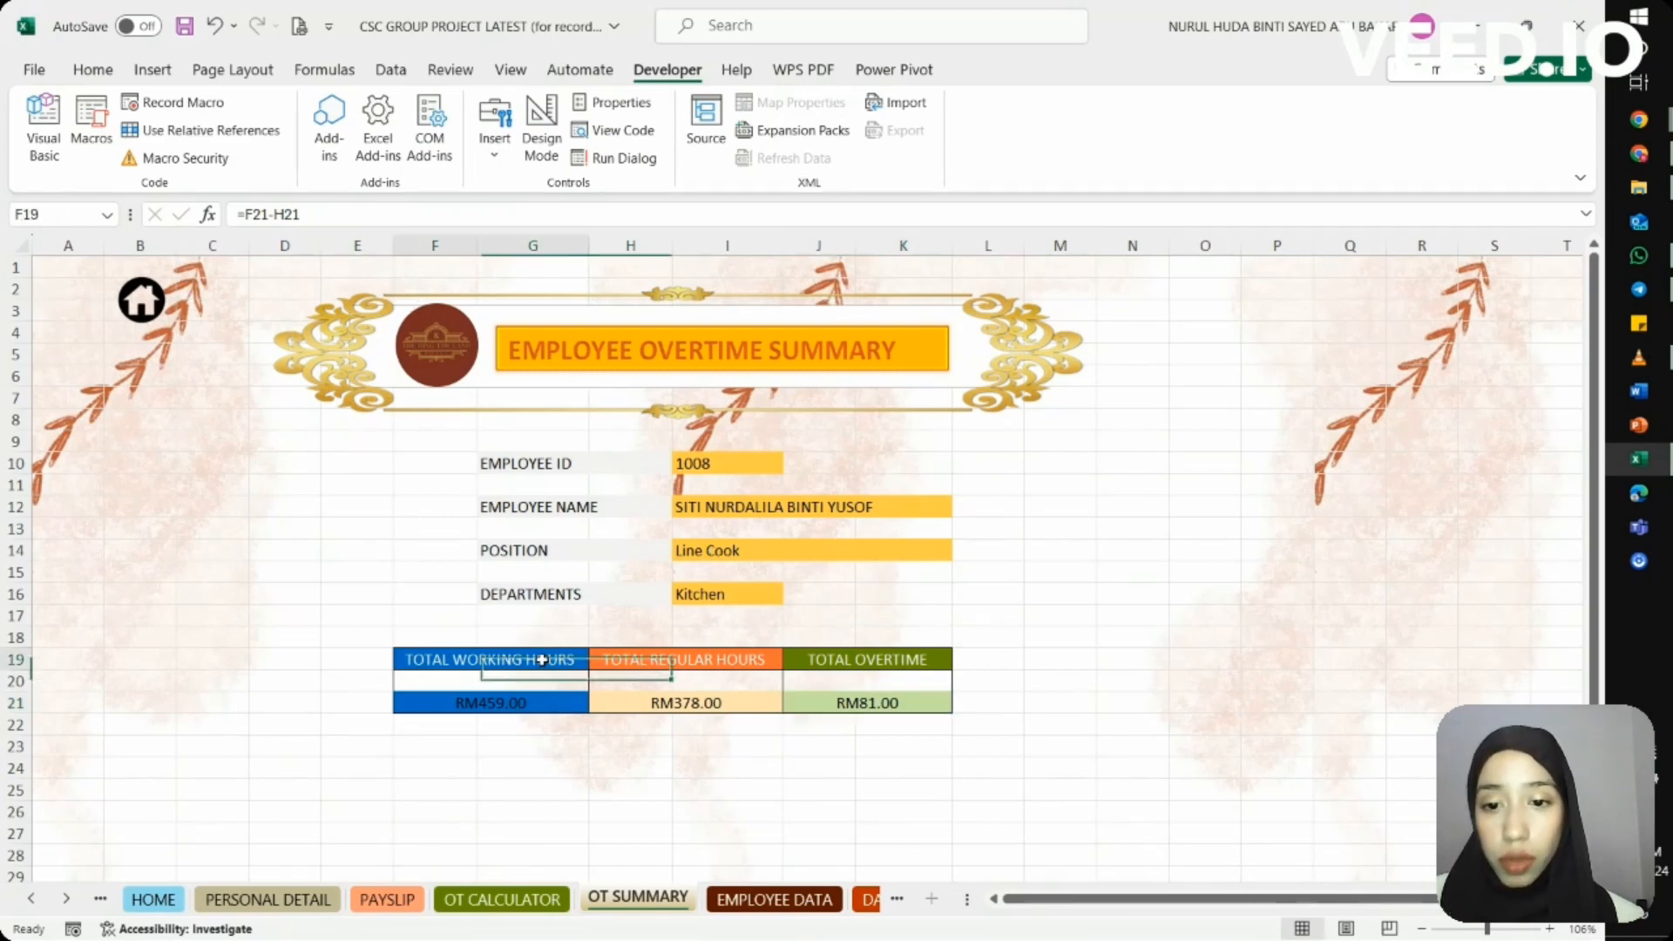
pyautogui.click(654, 667)
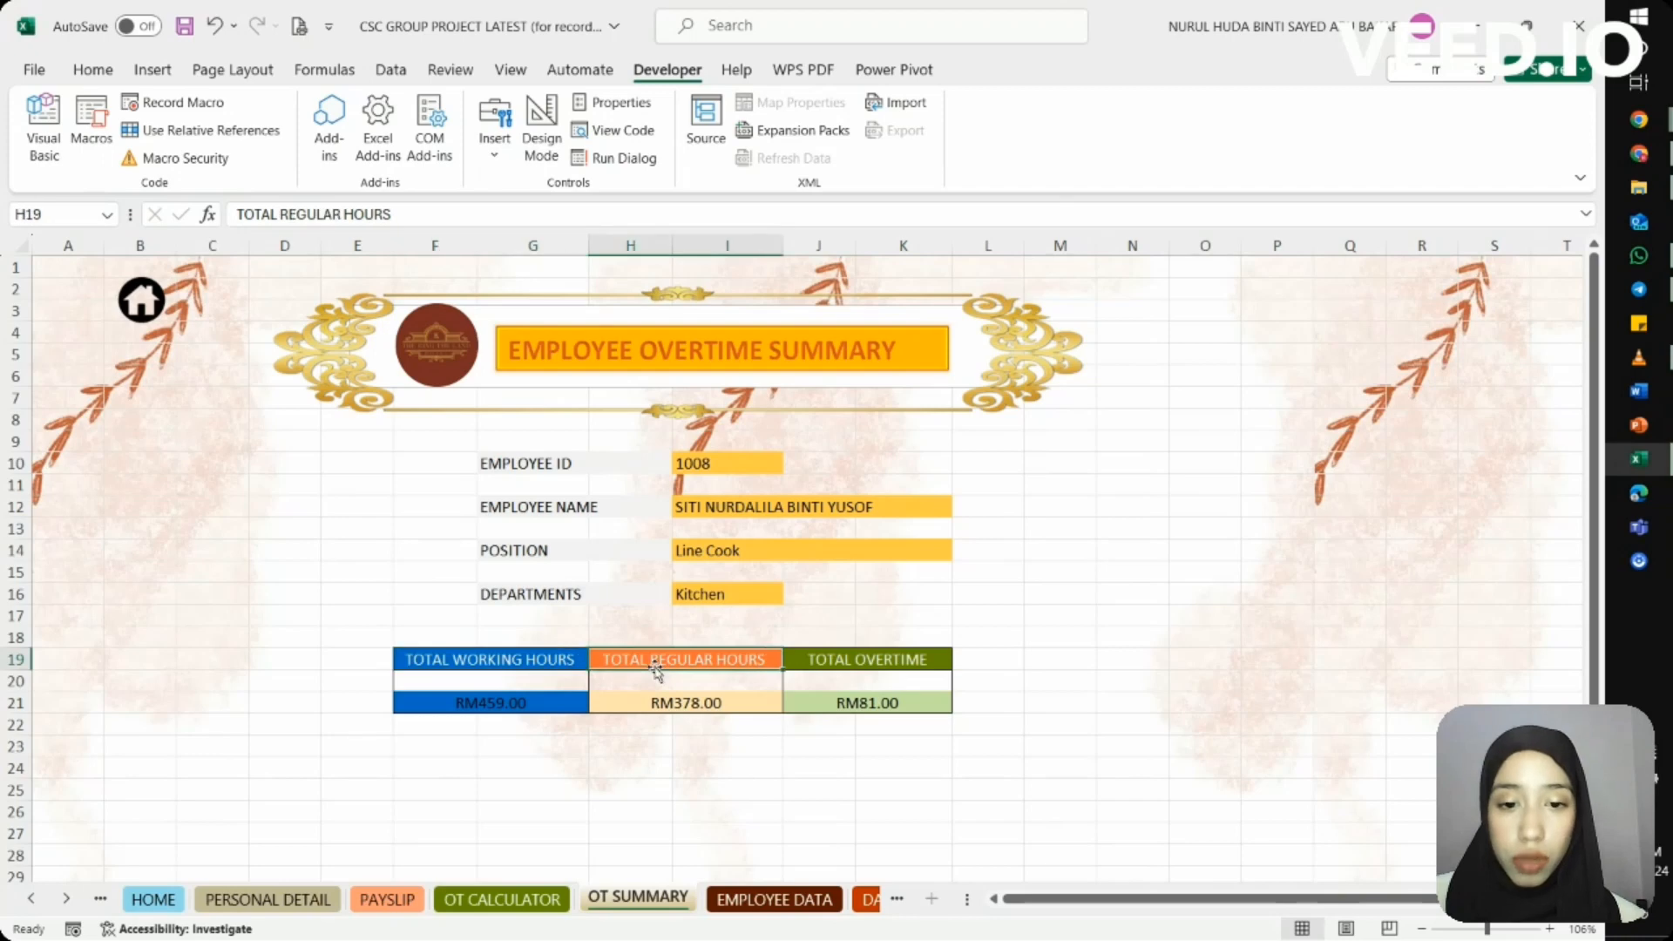
pyautogui.click(815, 705)
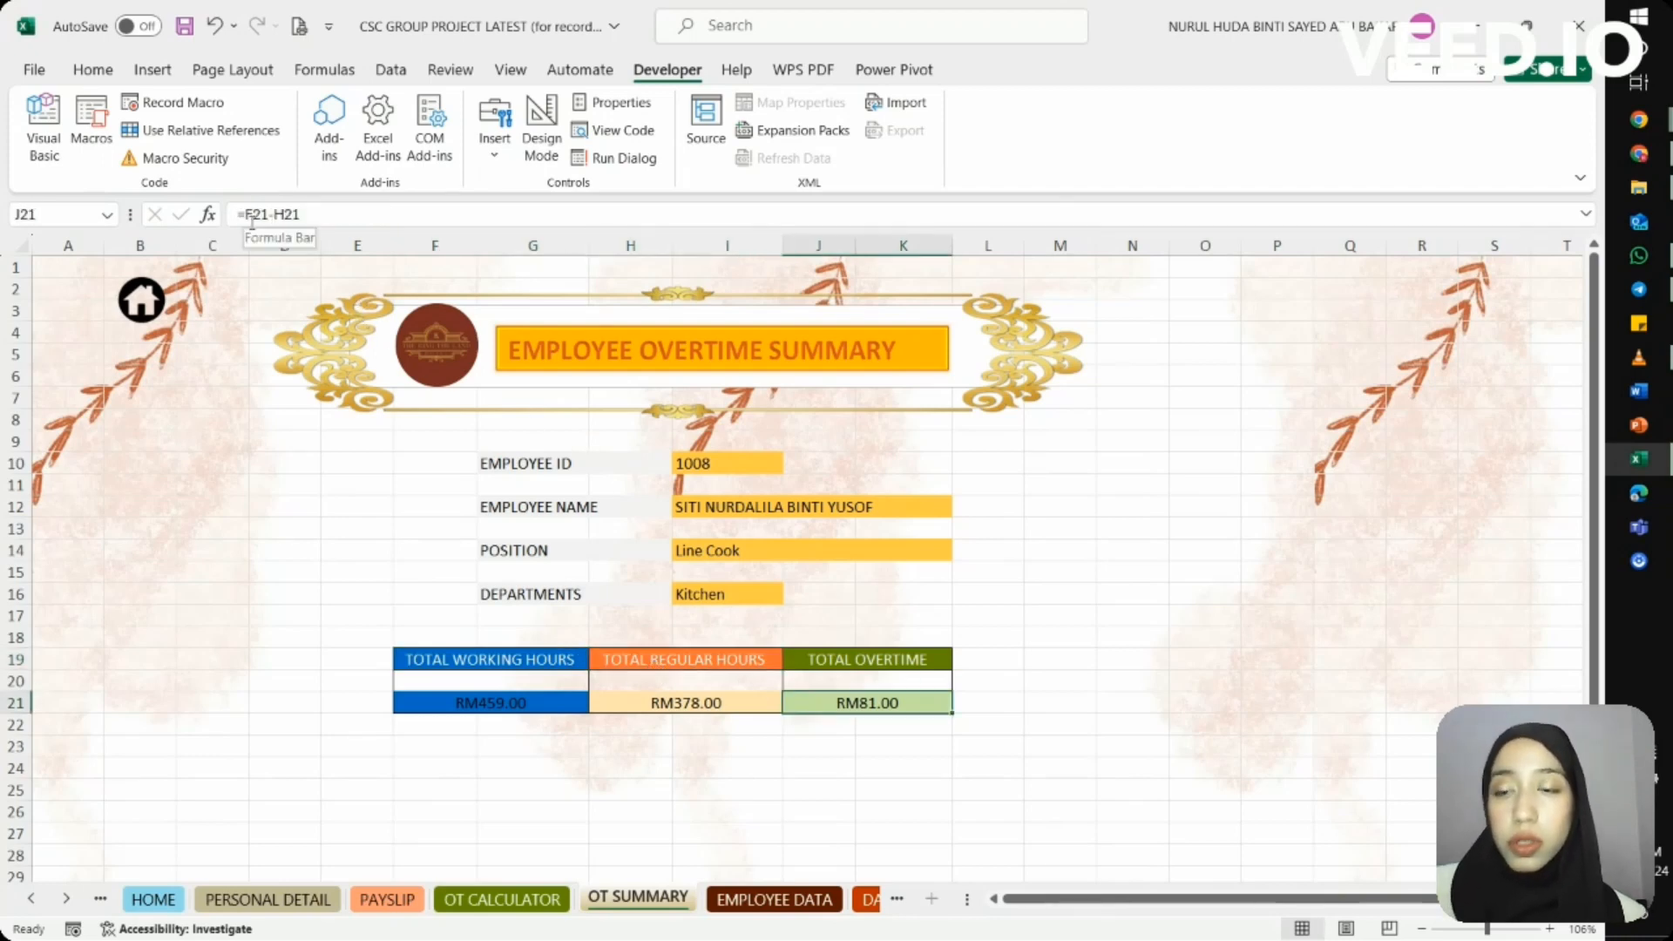
pyautogui.click(566, 703)
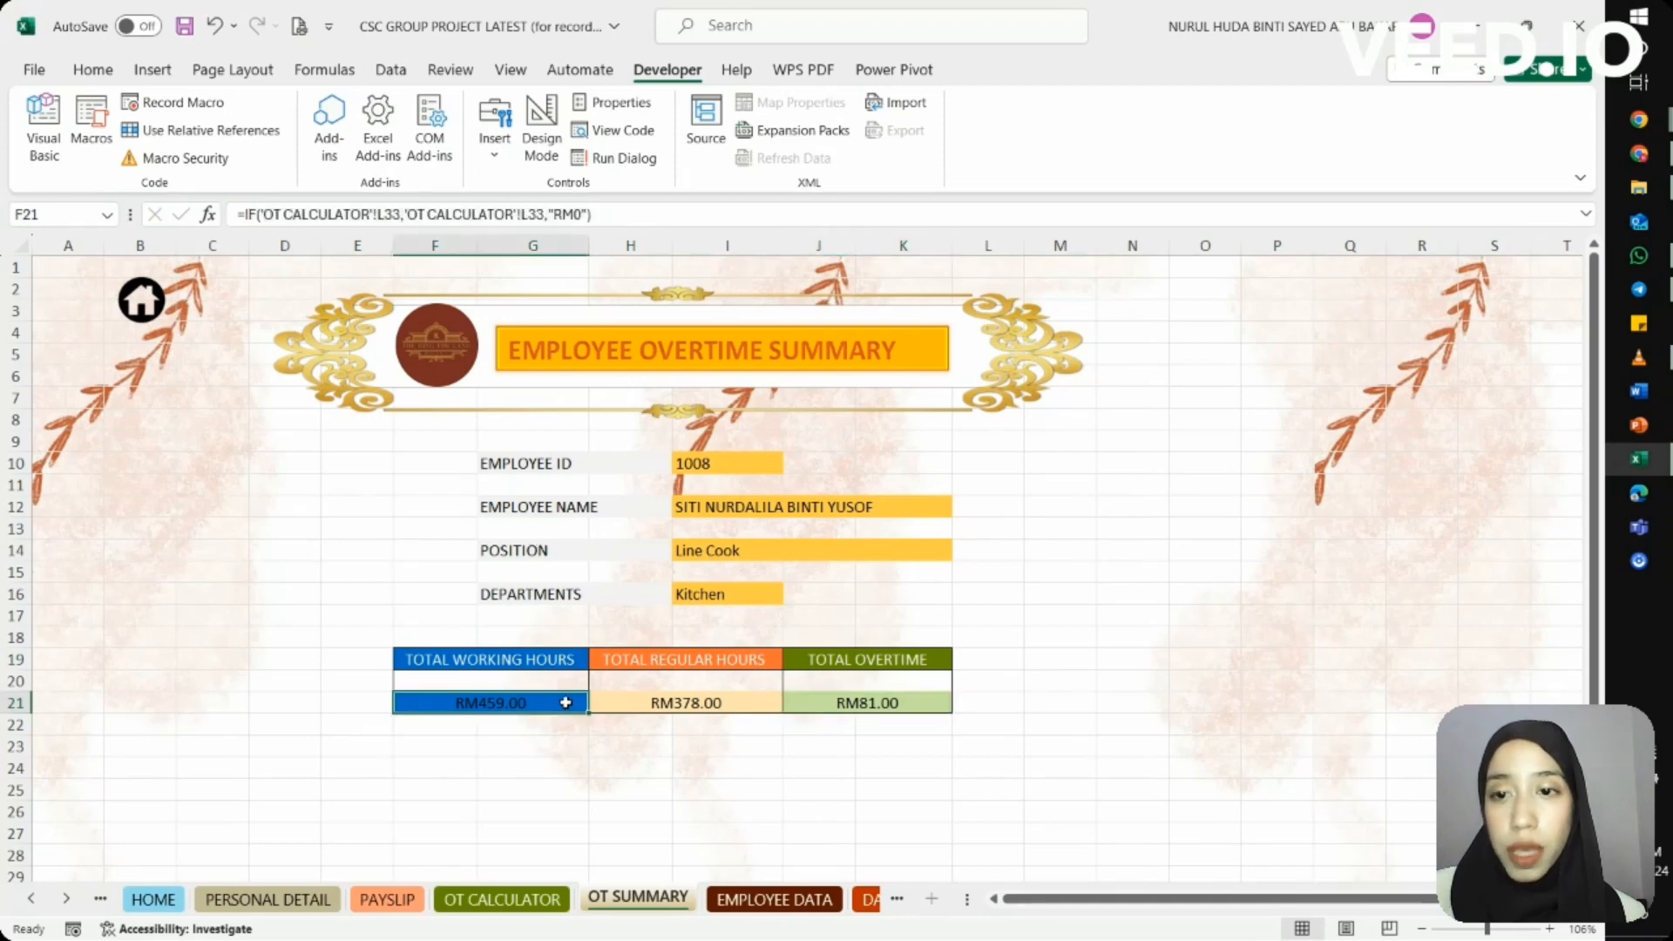
pyautogui.click(906, 704)
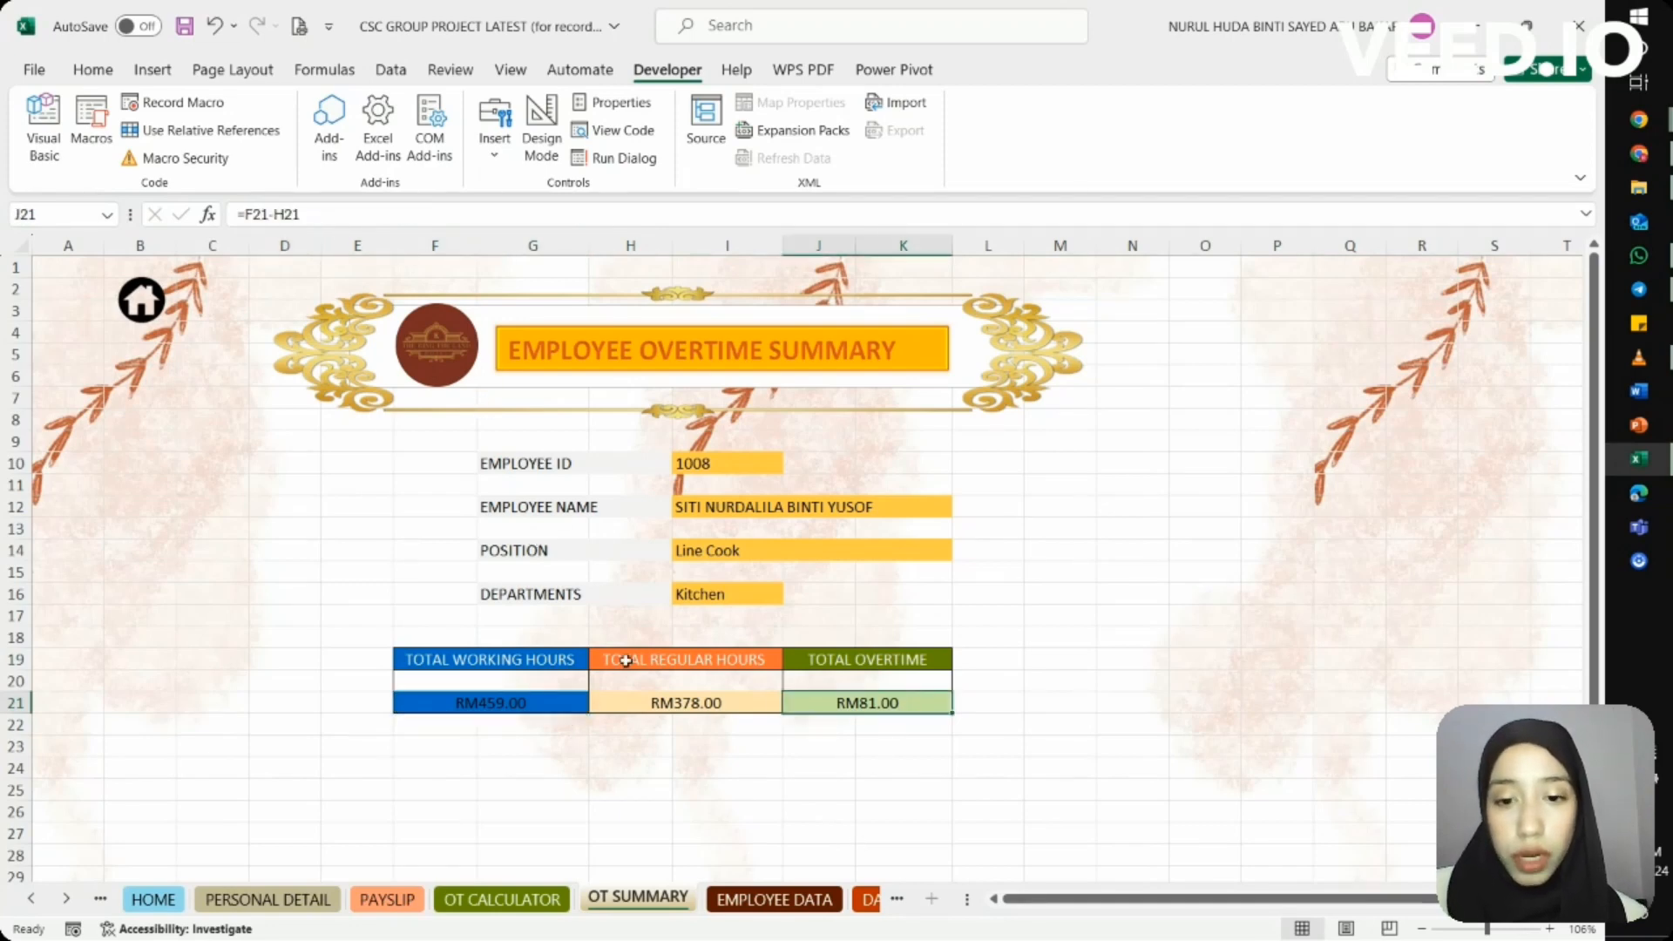
pyautogui.click(638, 695)
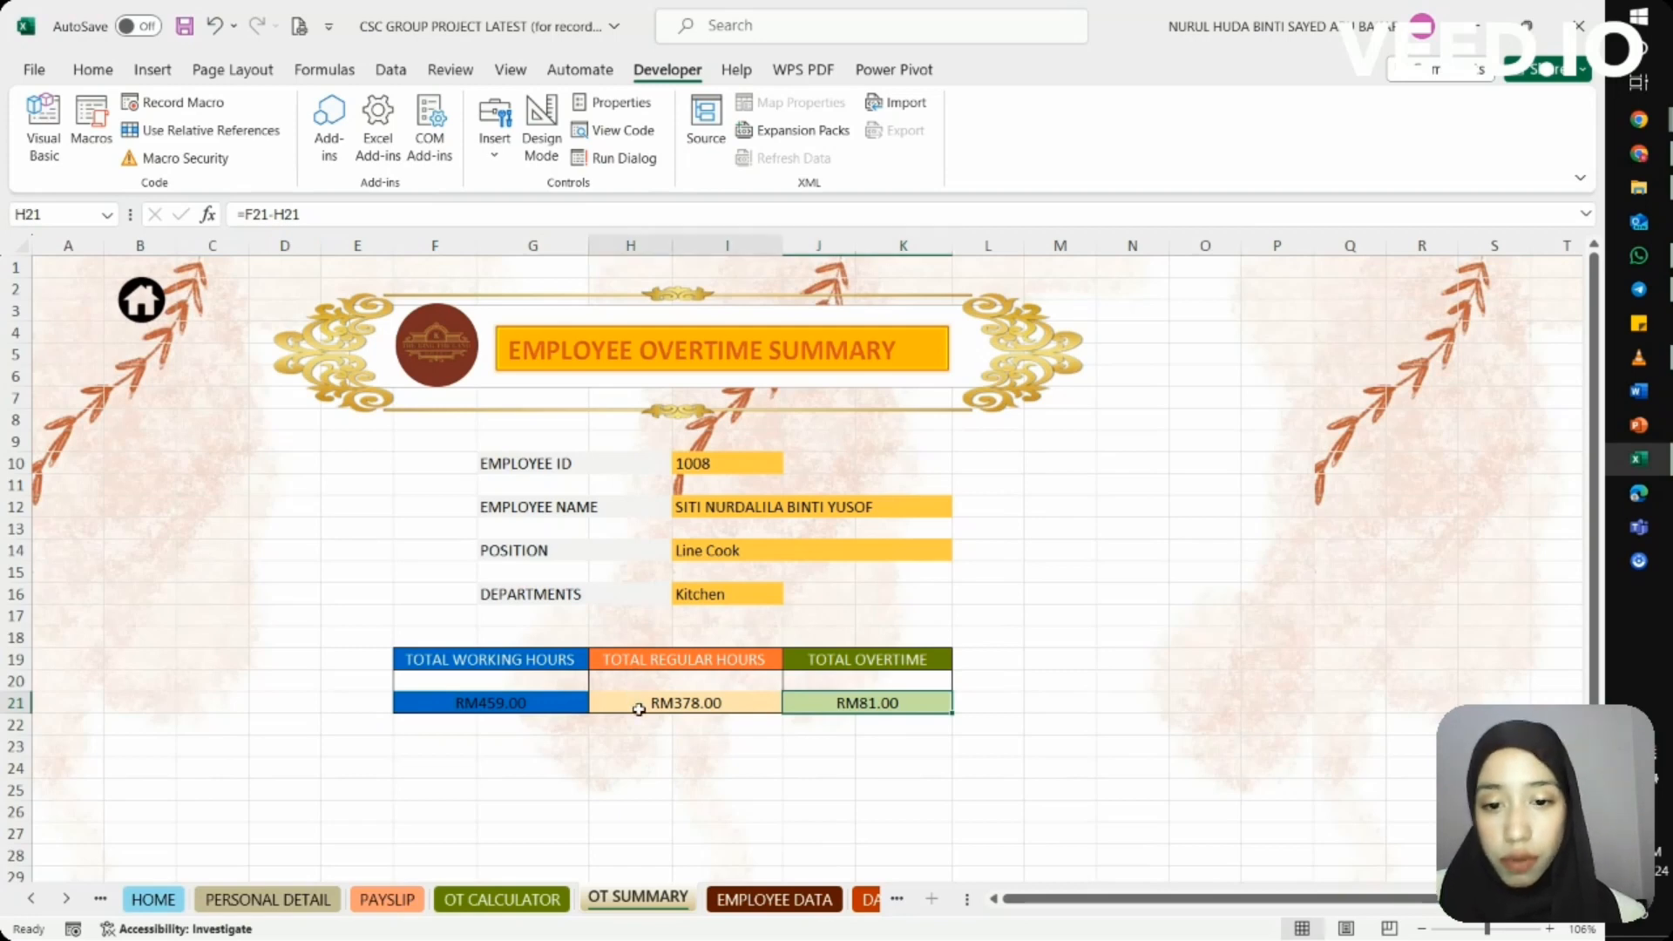
pyautogui.click(908, 708)
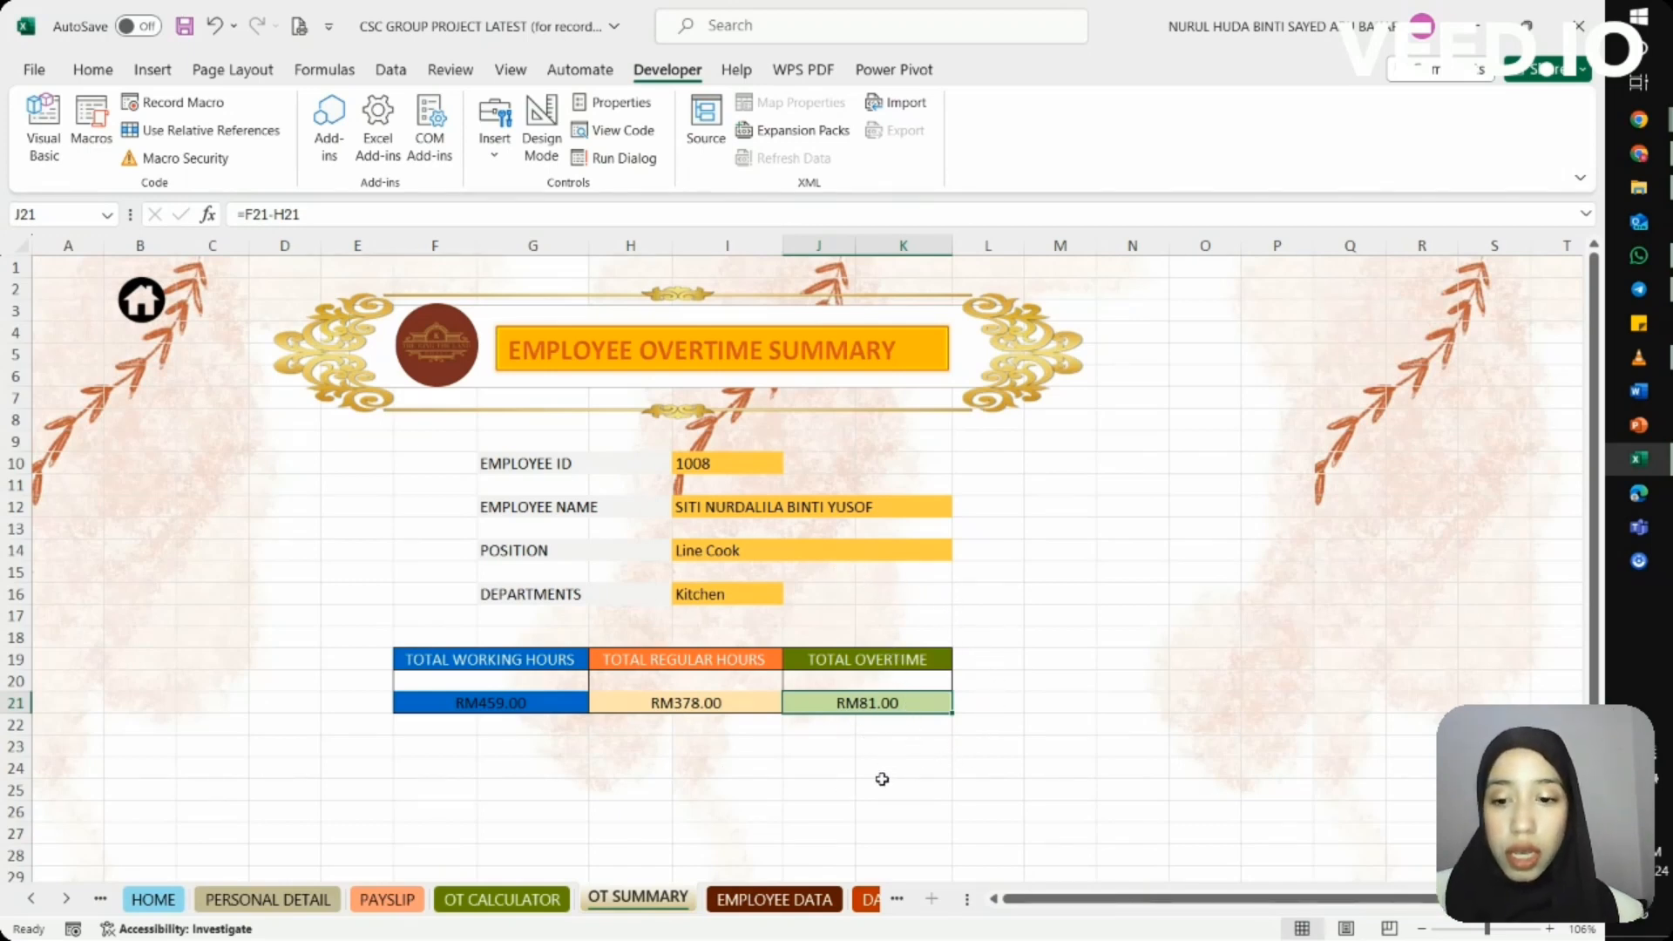
# Check the overtime hours total in N31 and the overtime pay formula in N33 on the OT CALCULATOR sheet, then return to OT SUMMARY
pyautogui.click(537, 900)
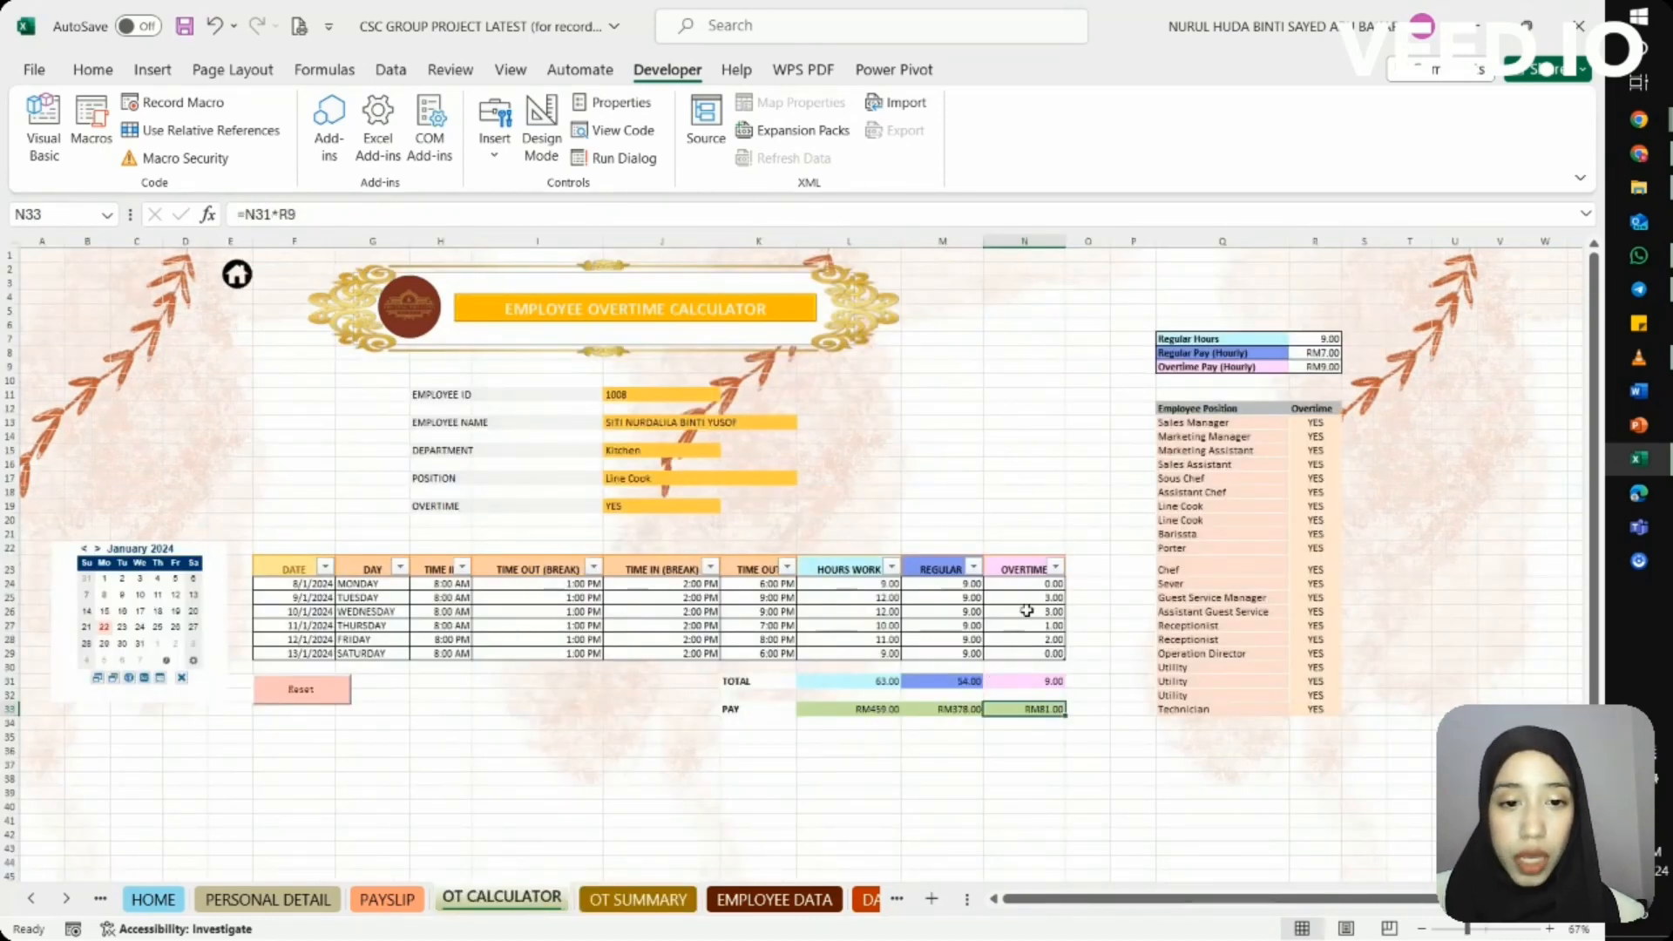
pyautogui.click(1056, 683)
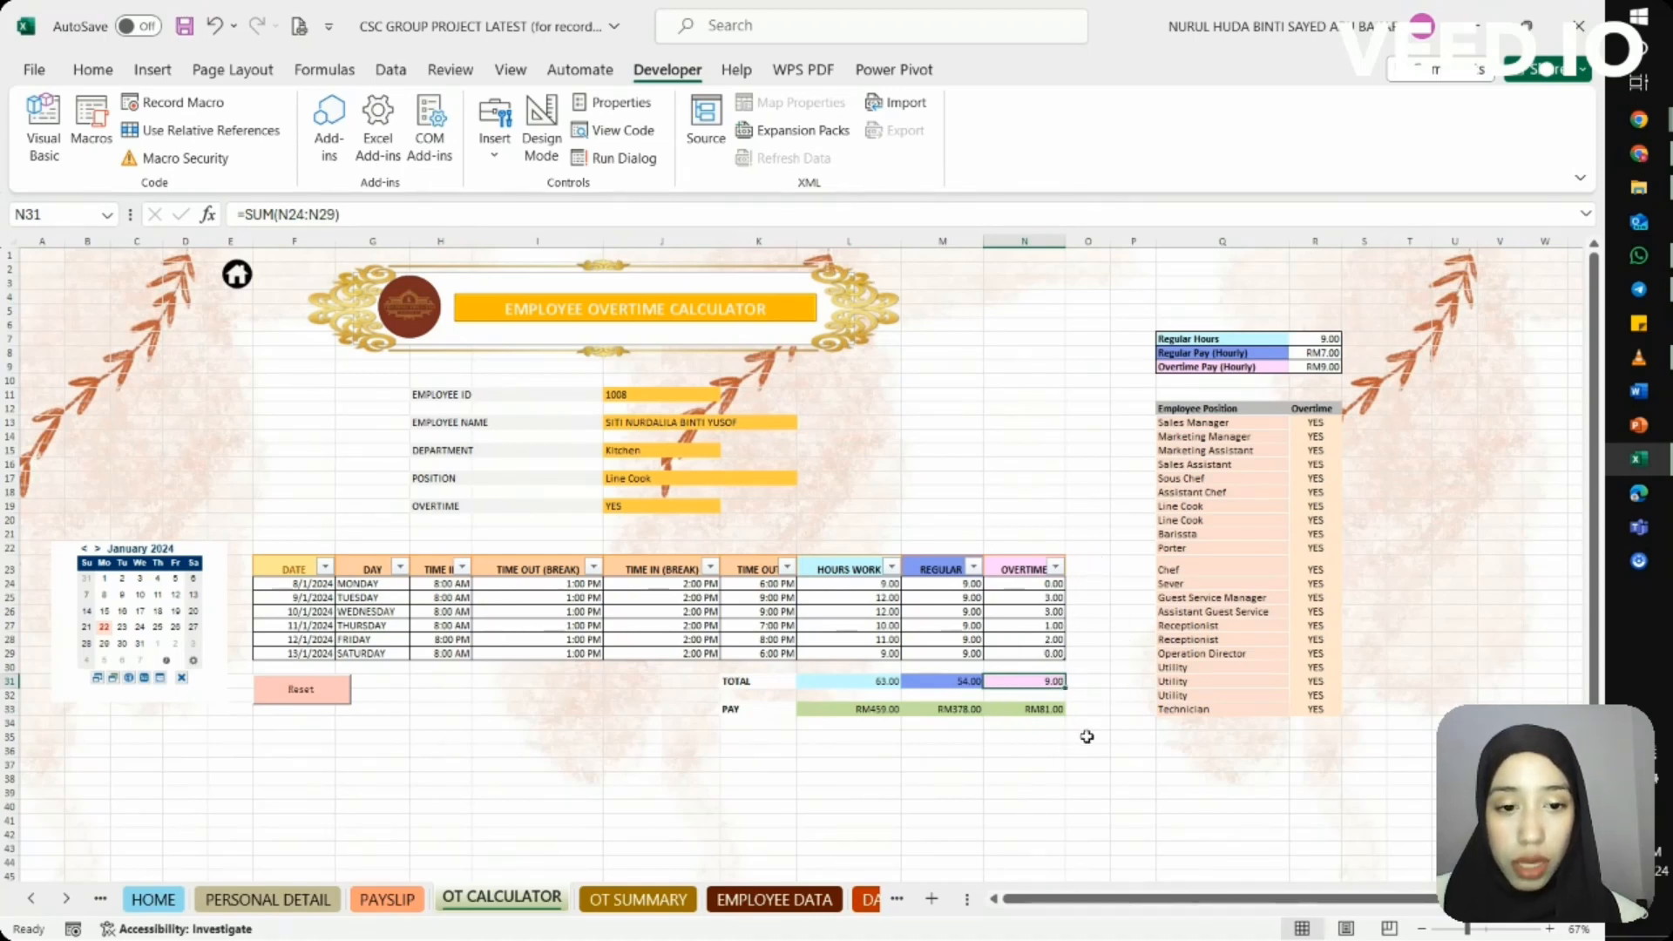
pyautogui.click(1050, 712)
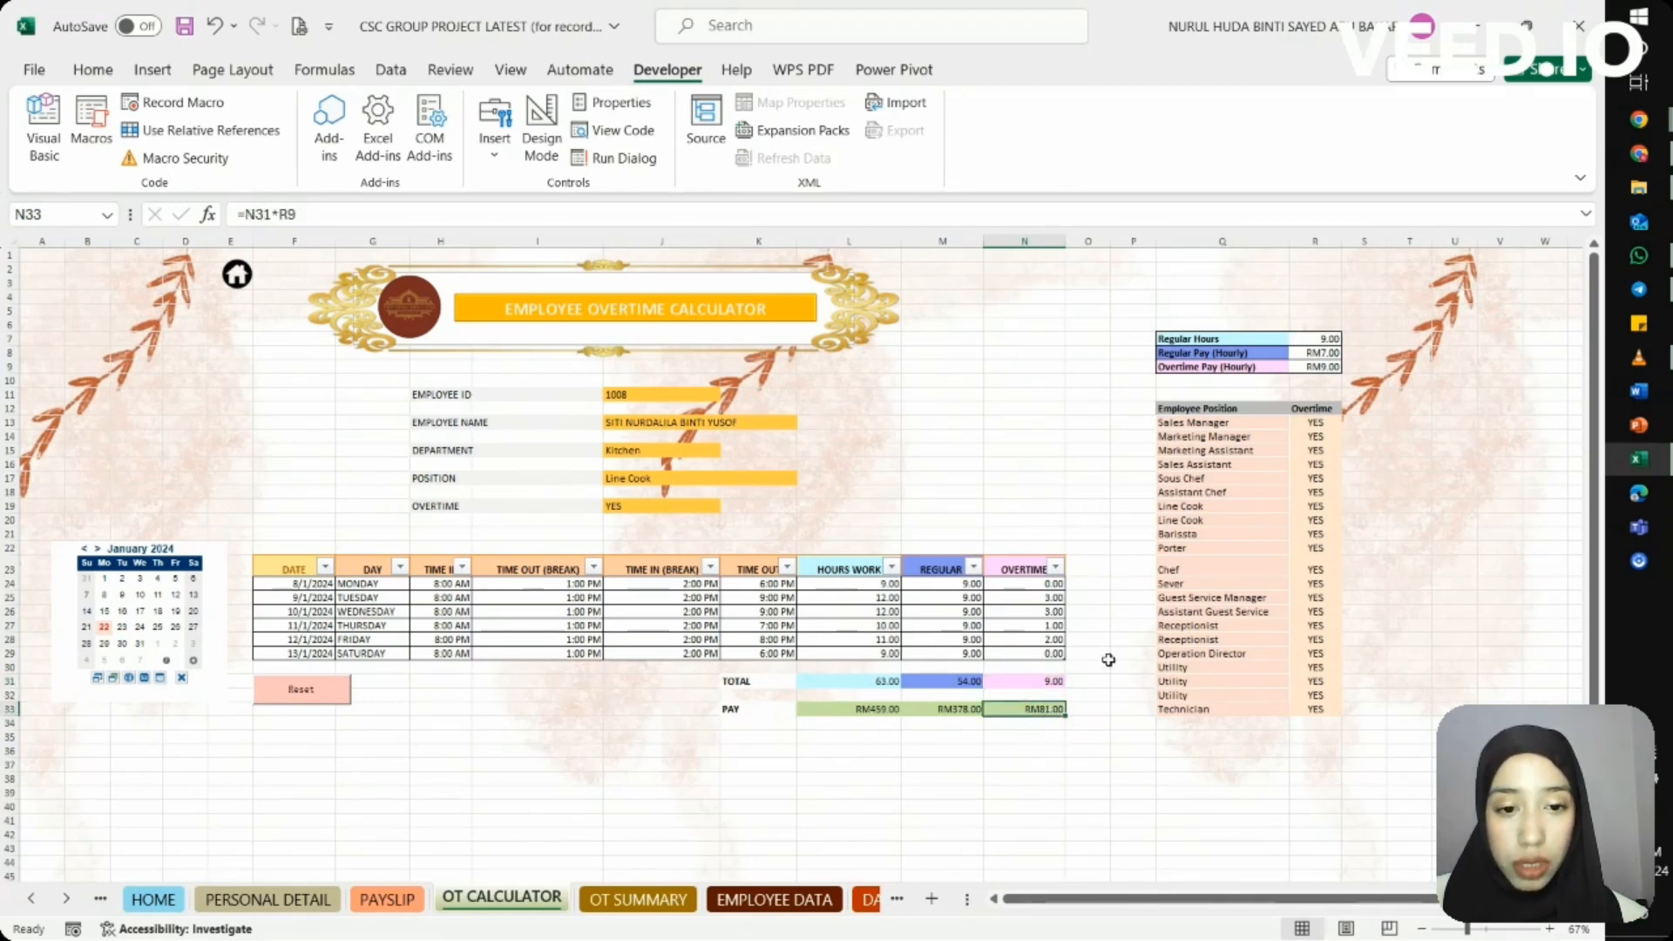
pyautogui.click(671, 900)
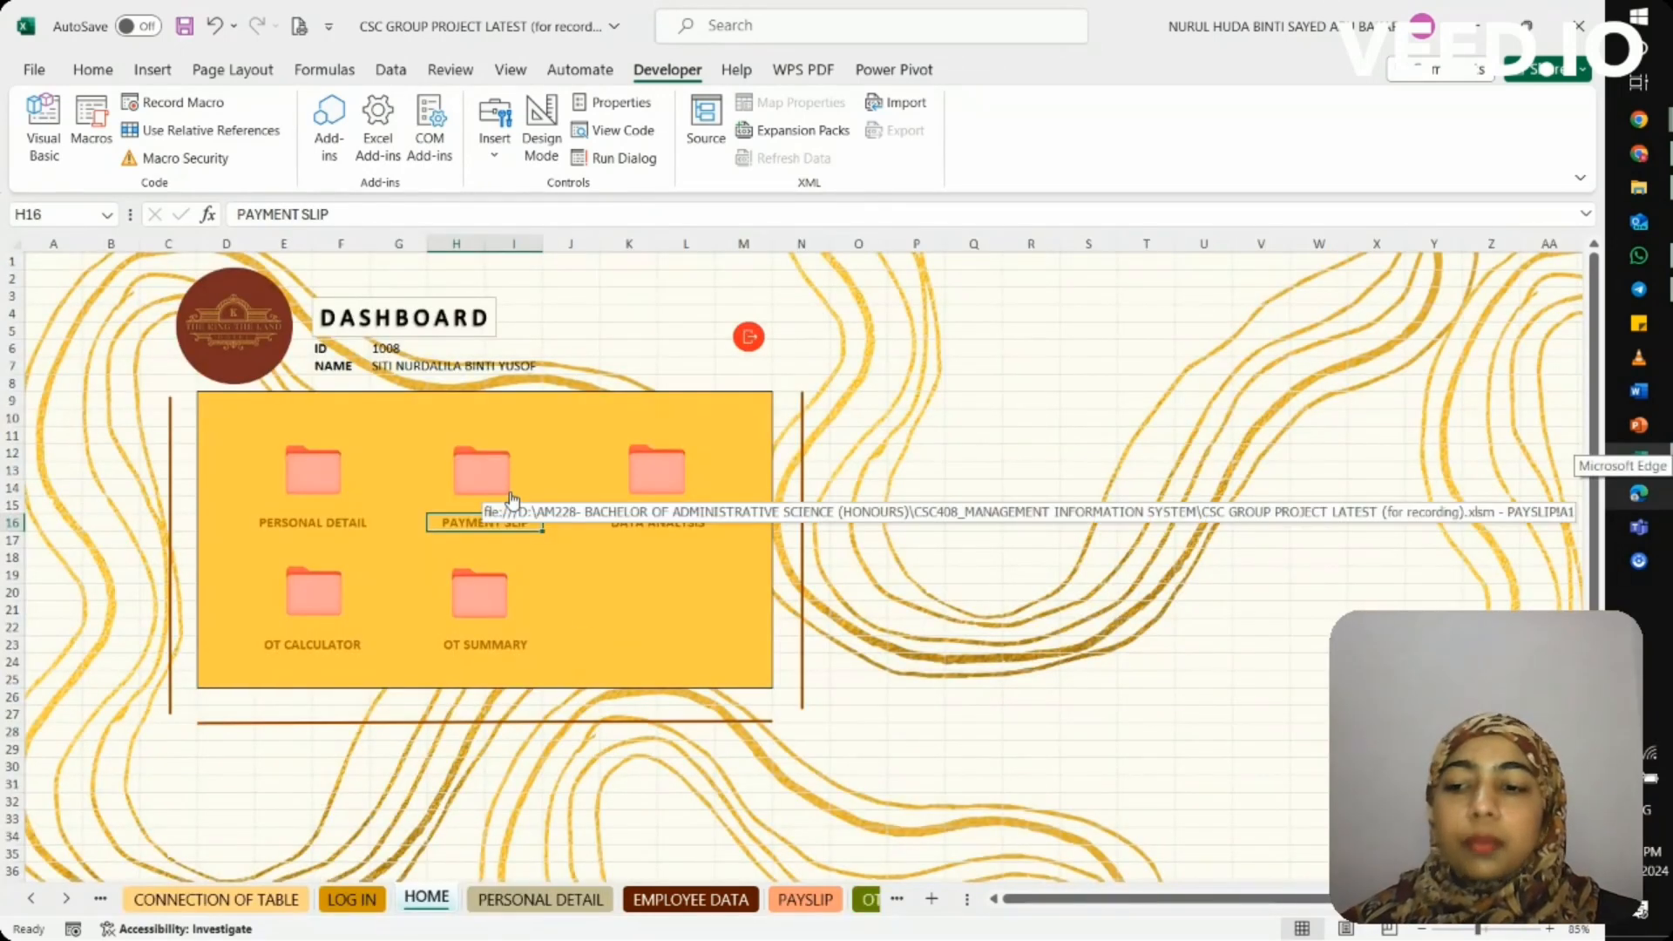
# View the employee's payment slip from the dashboard and return to the home sheet
pyautogui.click(462, 523)
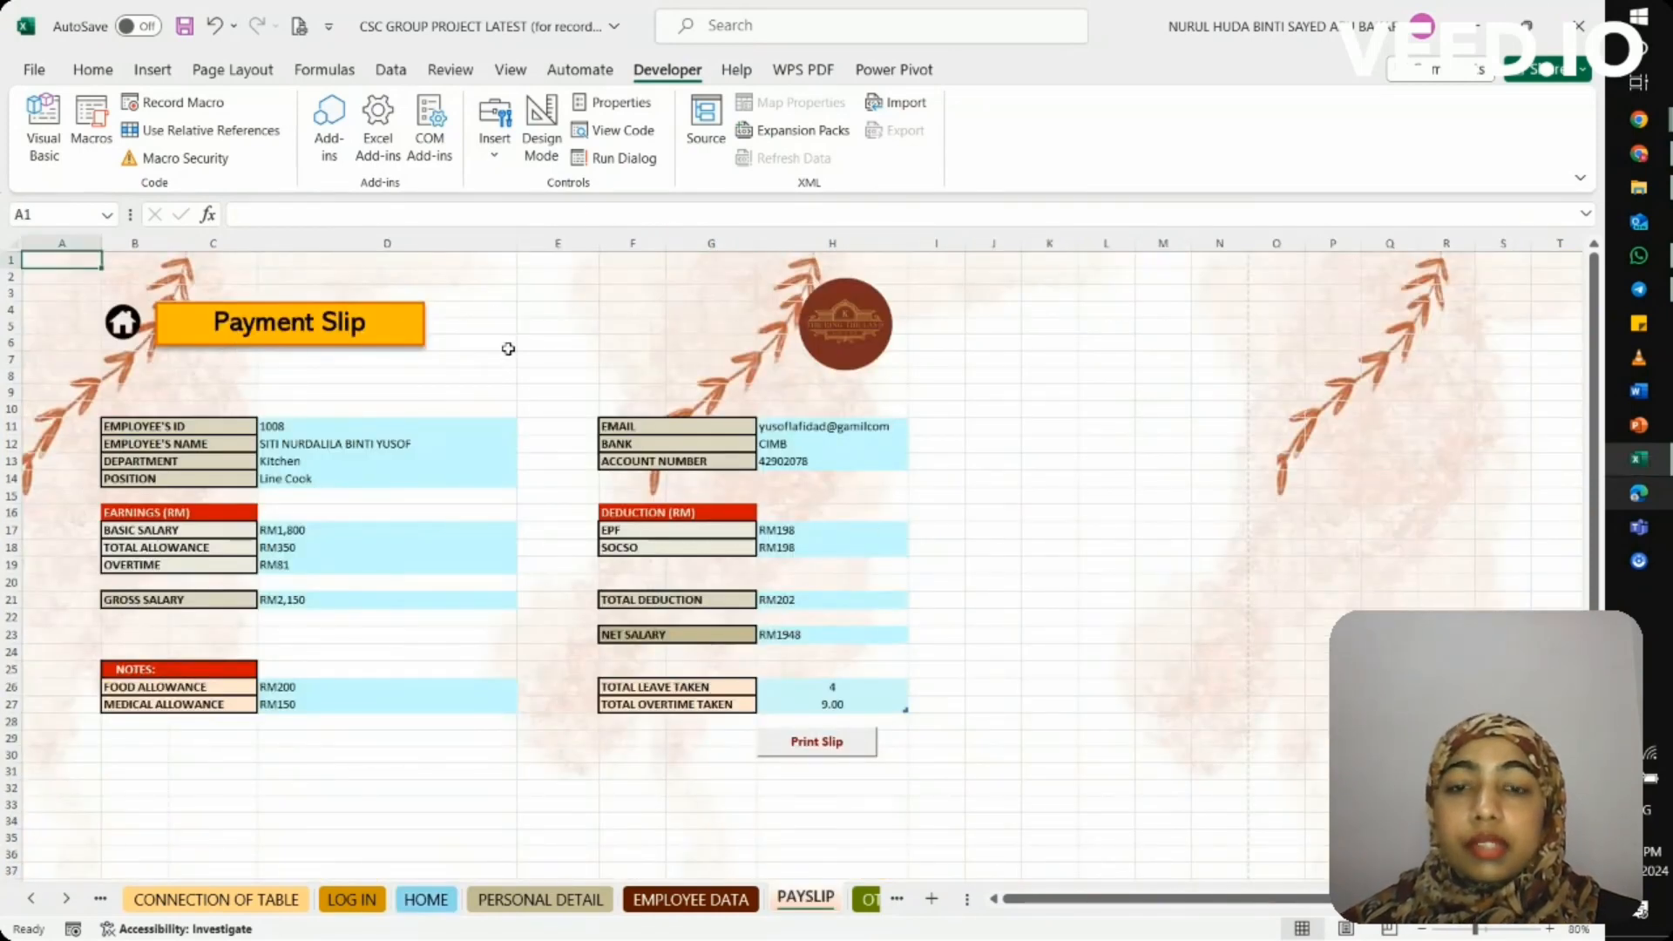
pyautogui.click(123, 325)
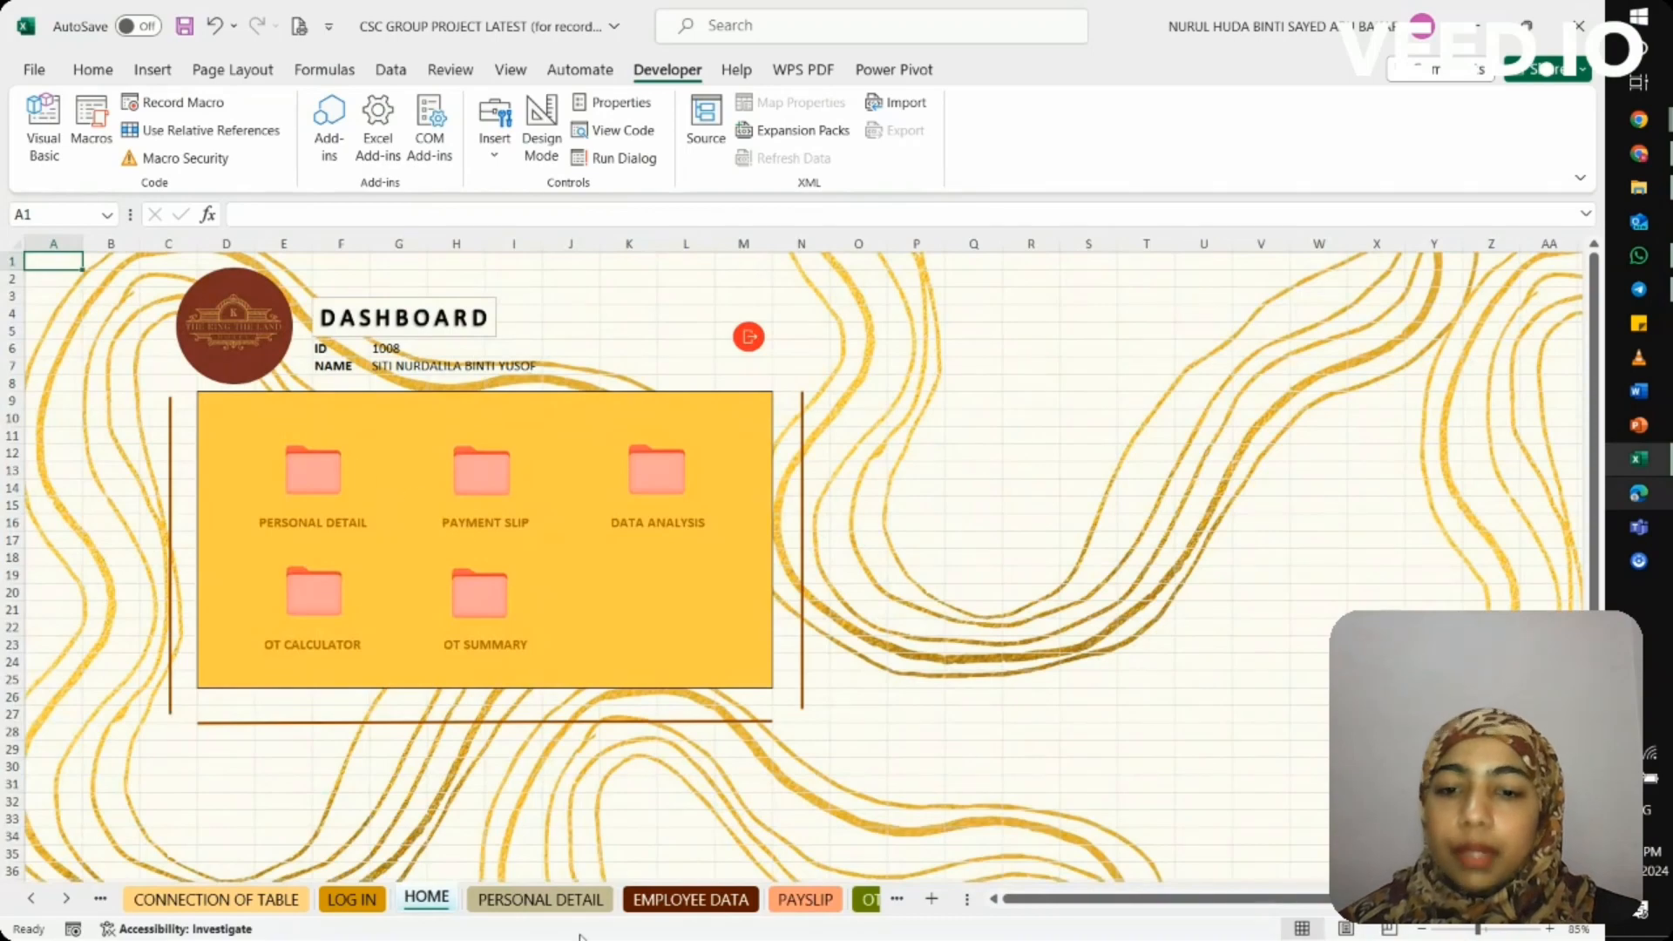
# On the PAYSLIP sheet, trace the employee ID and name in D11 and D12 to the LOG IN and PERSONAL DETAIL sheets, then return
pyautogui.click(788, 899)
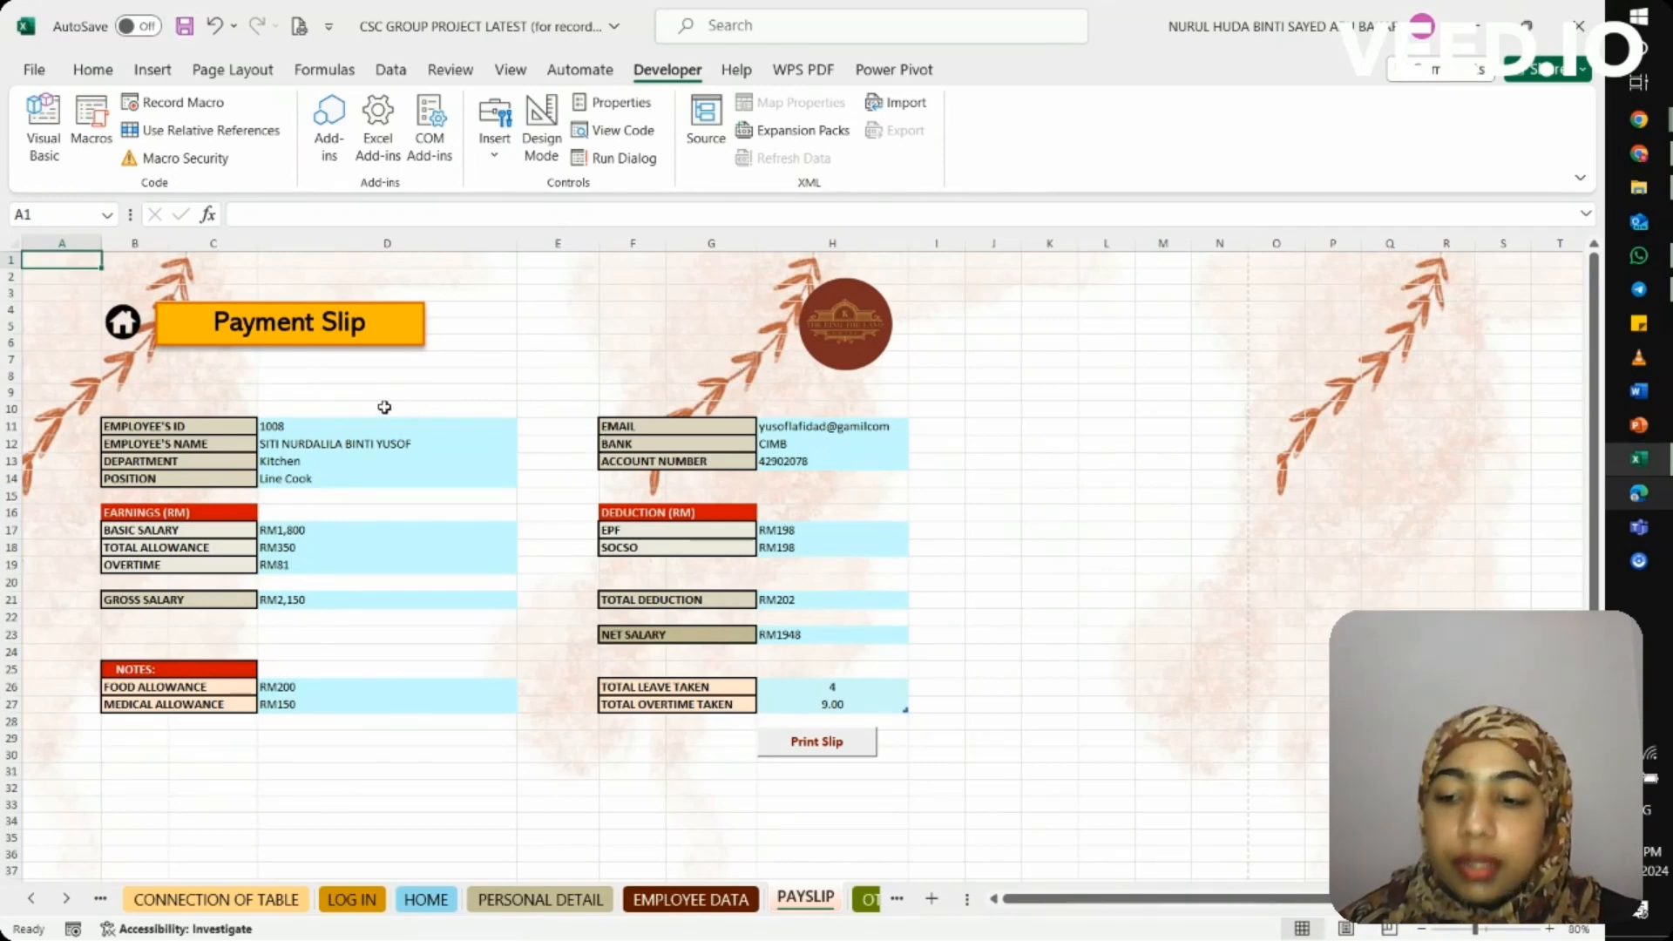
pyautogui.click(327, 429)
pyautogui.click(322, 446)
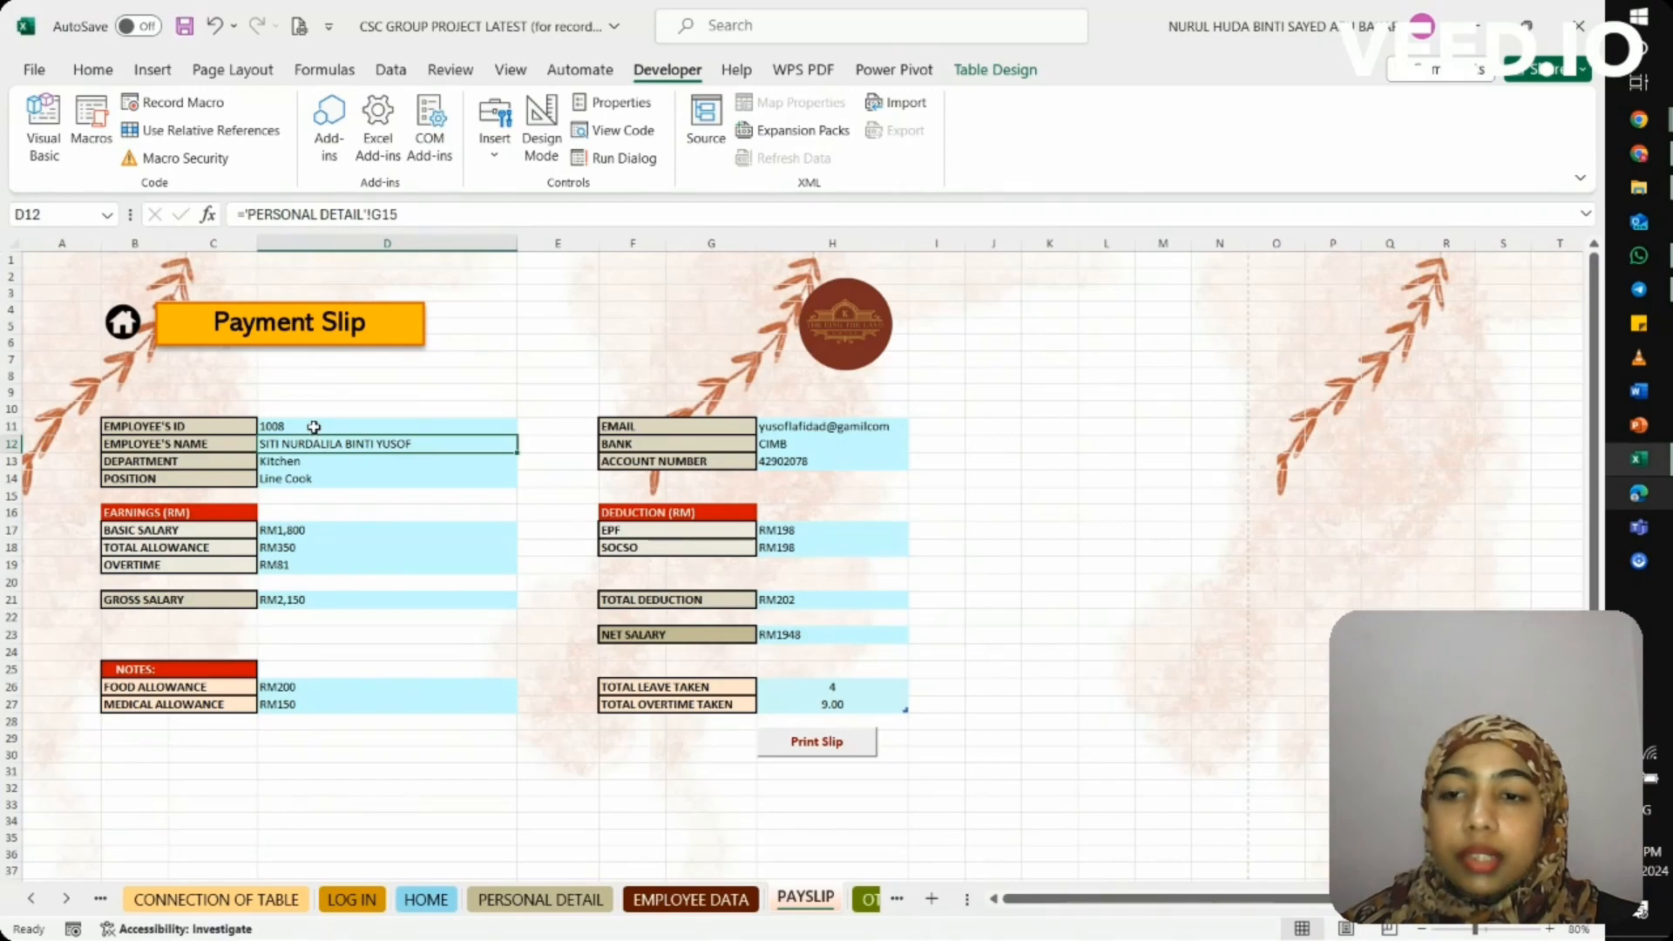
pyautogui.click(353, 903)
pyautogui.click(540, 902)
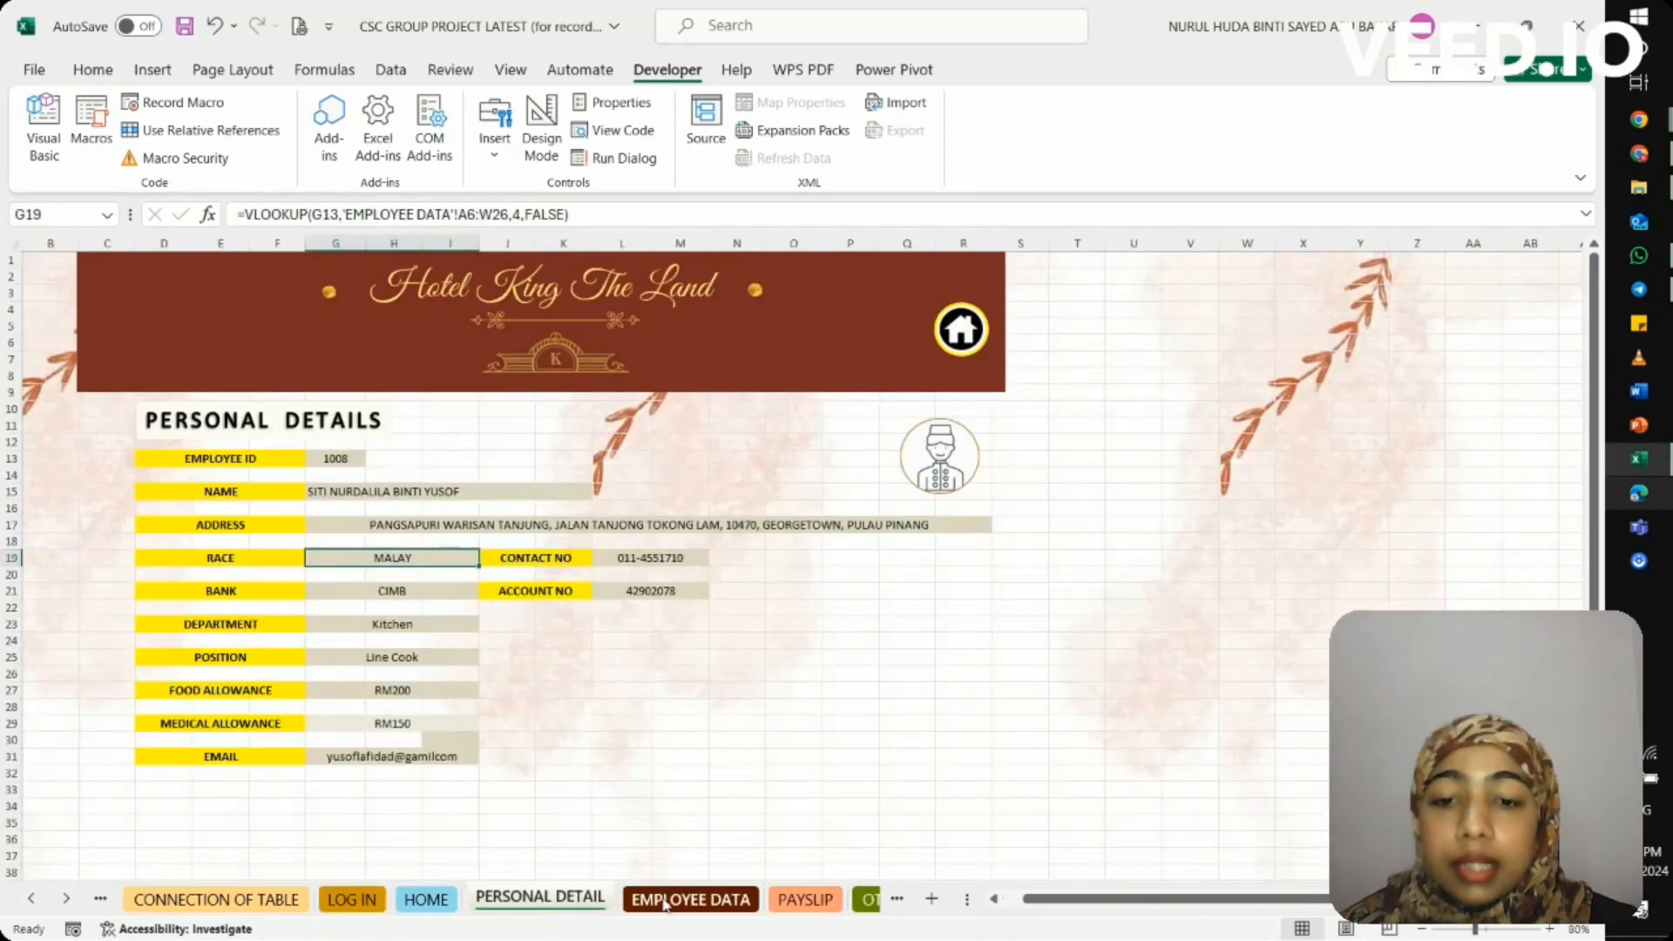
pyautogui.click(805, 900)
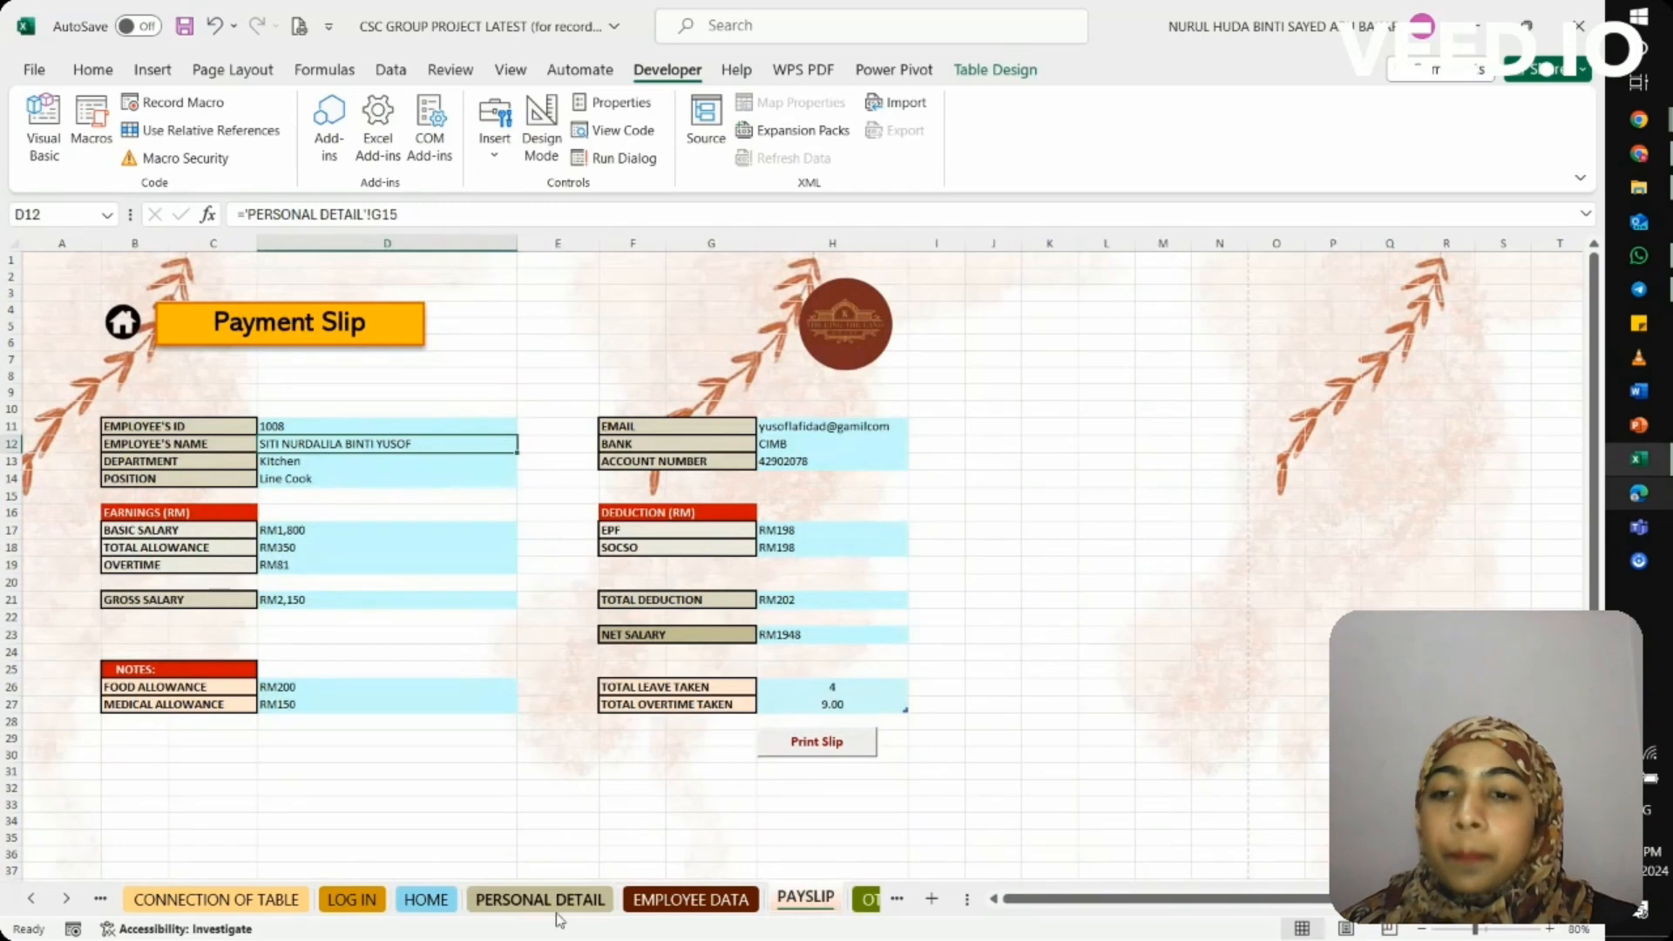
# Examine the payslip's lookup formulas for department, position, email, bank and account number
pyautogui.click(347, 464)
pyautogui.click(337, 485)
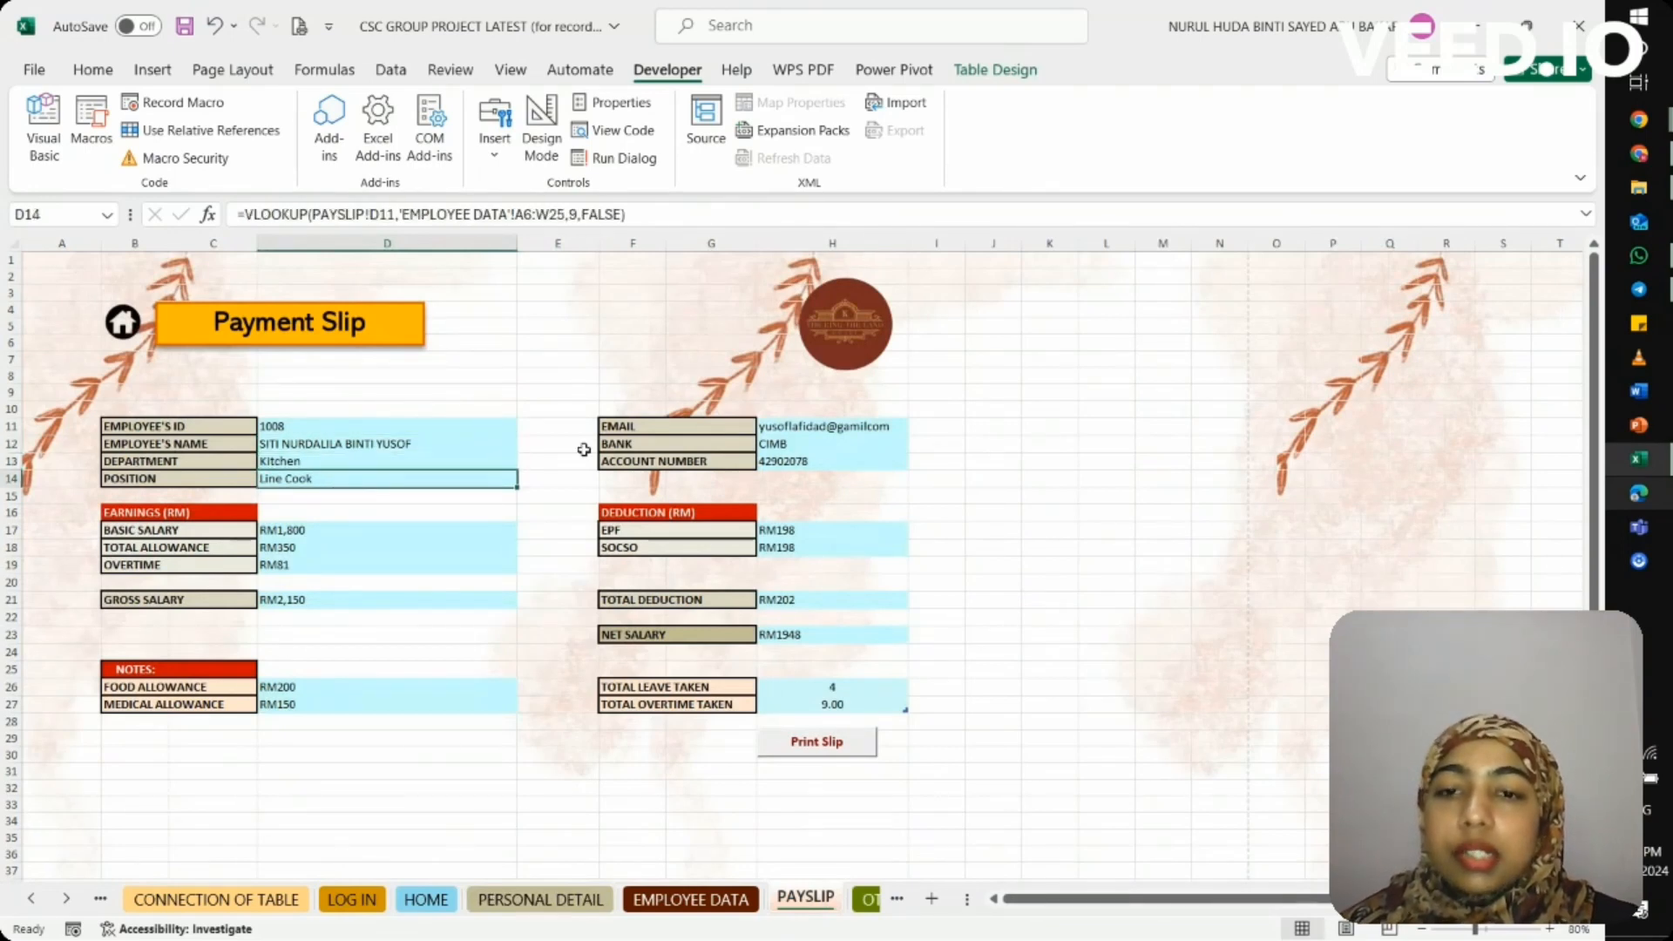
pyautogui.click(793, 423)
pyautogui.click(798, 443)
pyautogui.click(792, 462)
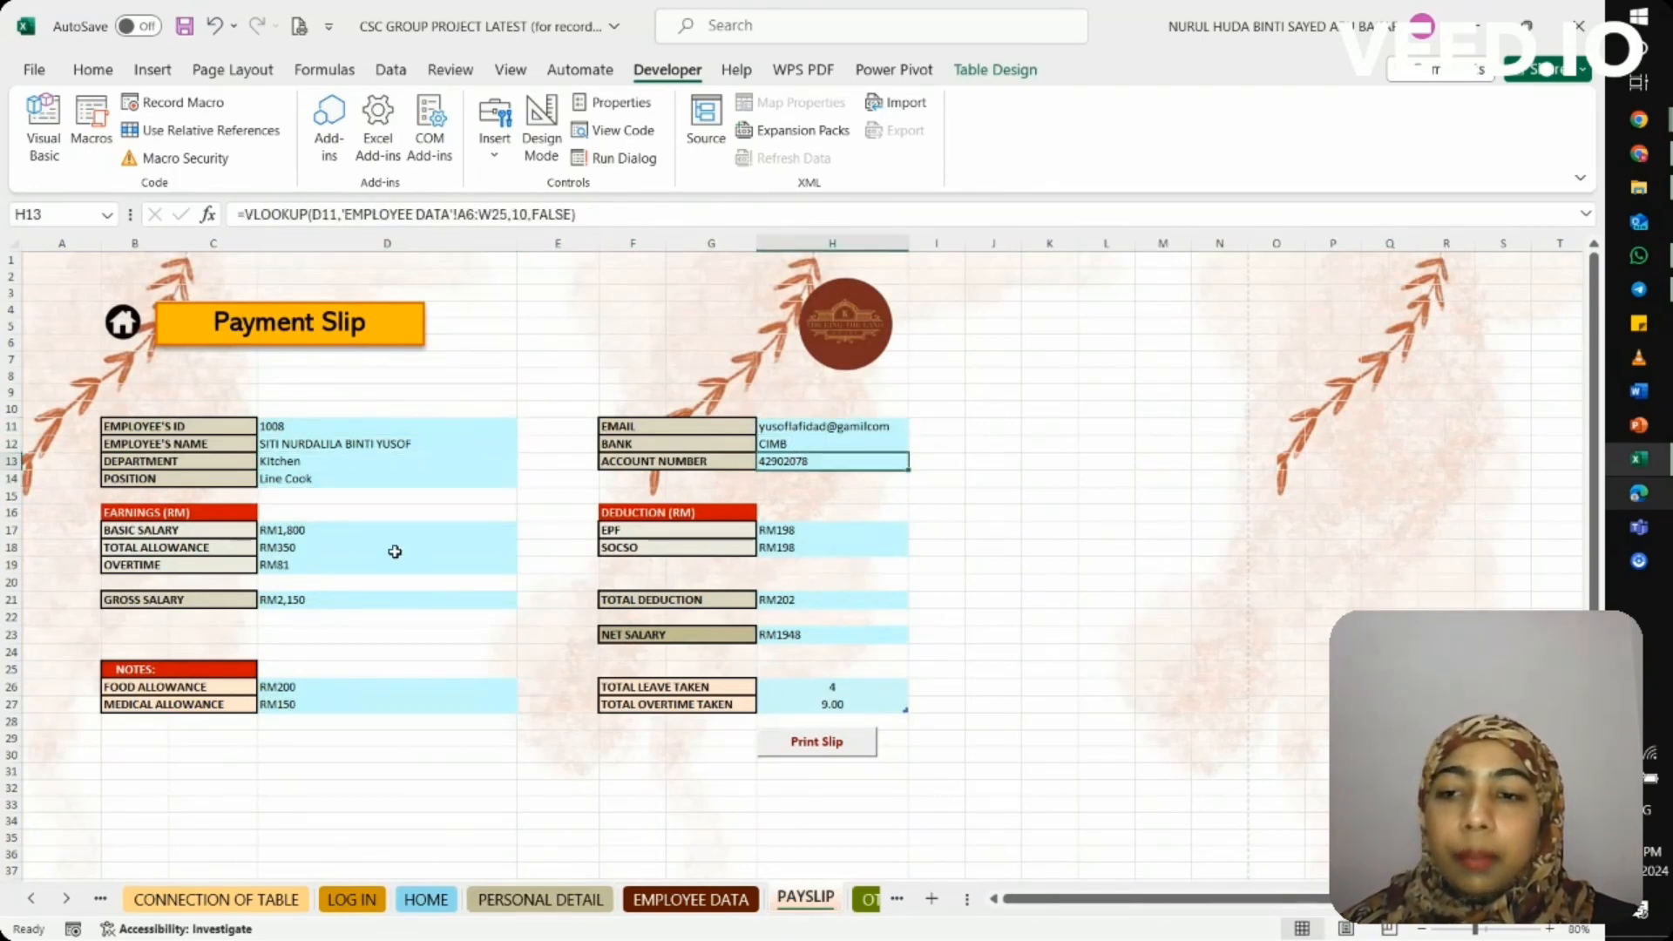
# Review the payslip formulas for basic salary, total allowance, EPF, gross salary, total deduction and net salary
pyautogui.click(376, 531)
pyautogui.click(321, 548)
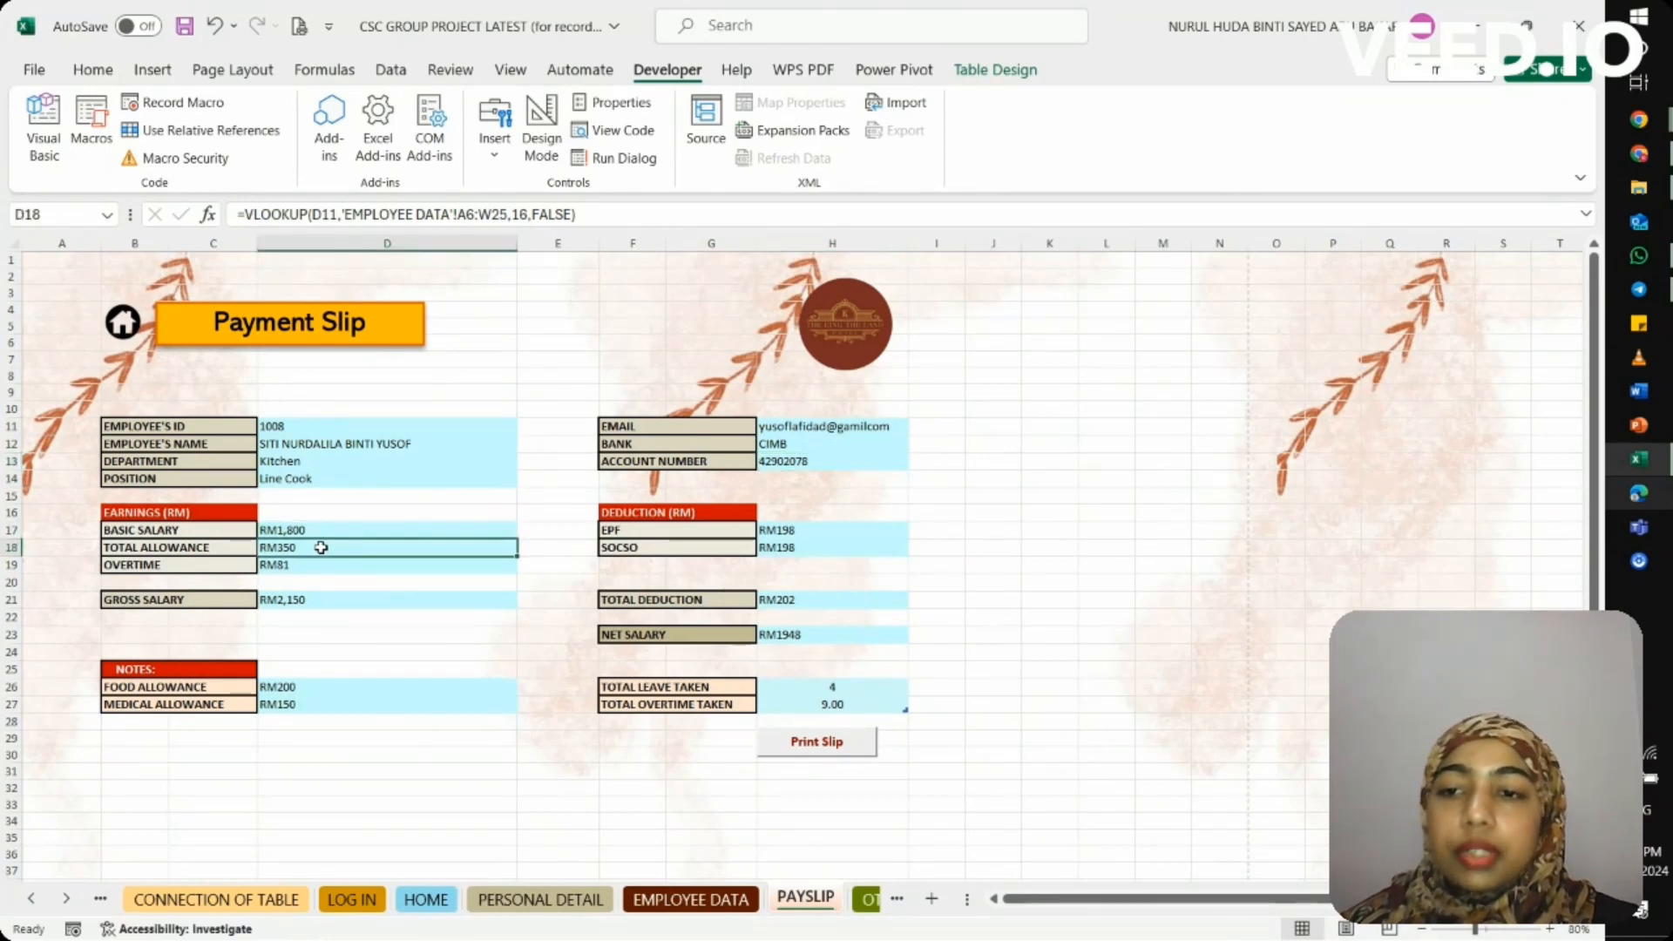
pyautogui.click(789, 528)
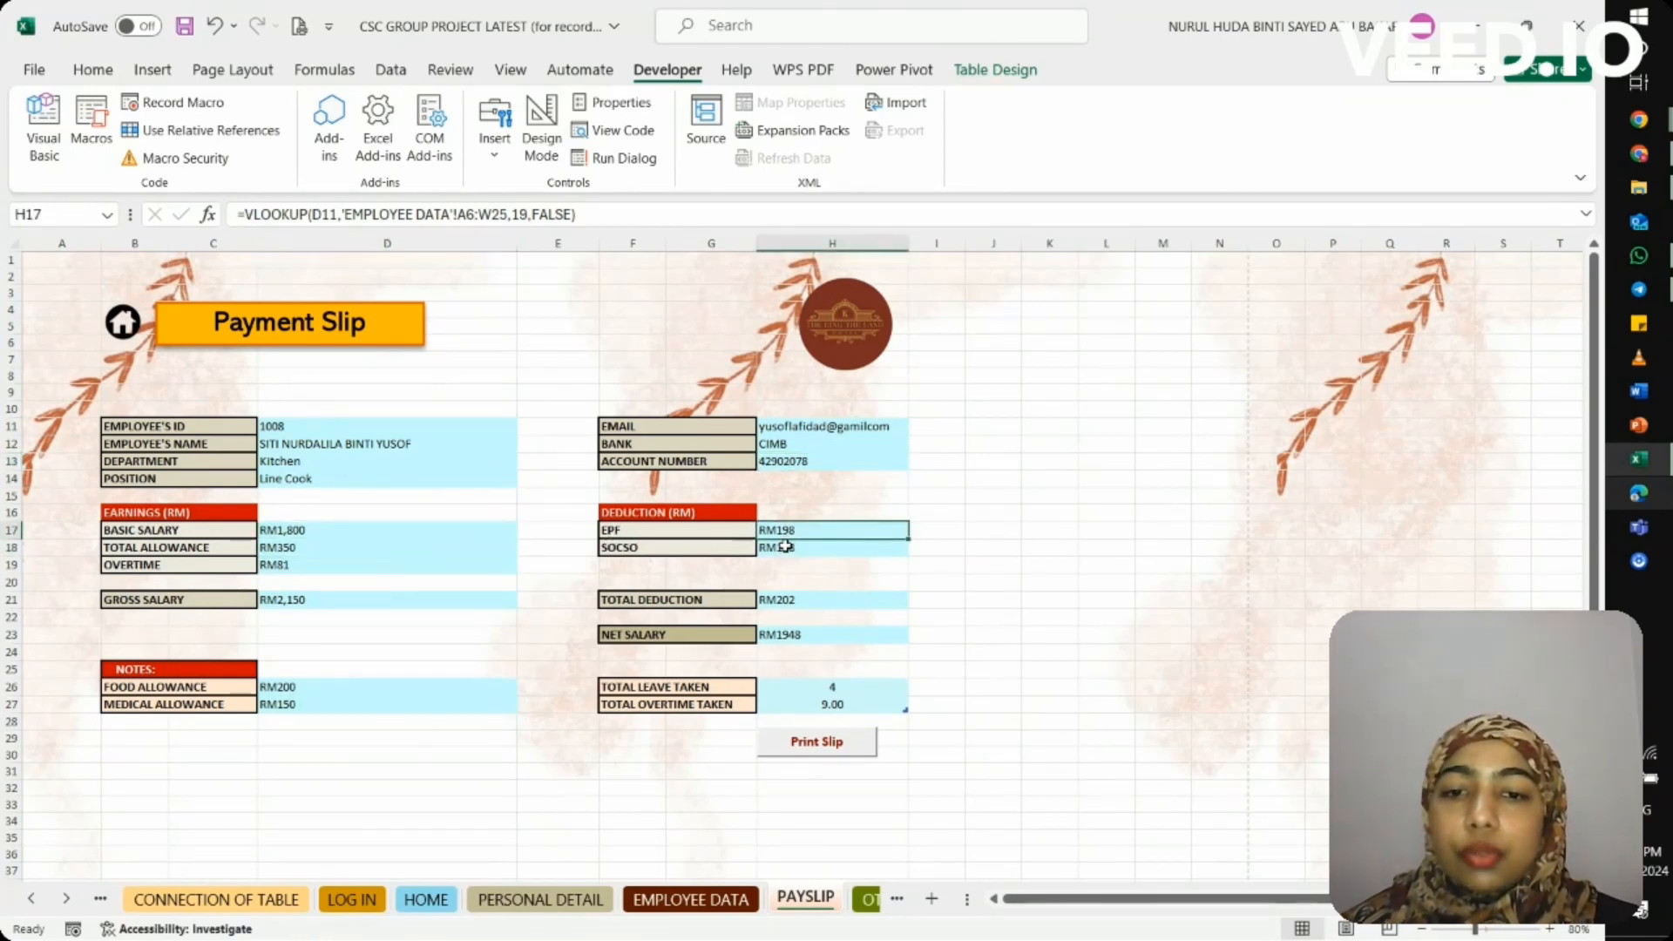
pyautogui.click(437, 601)
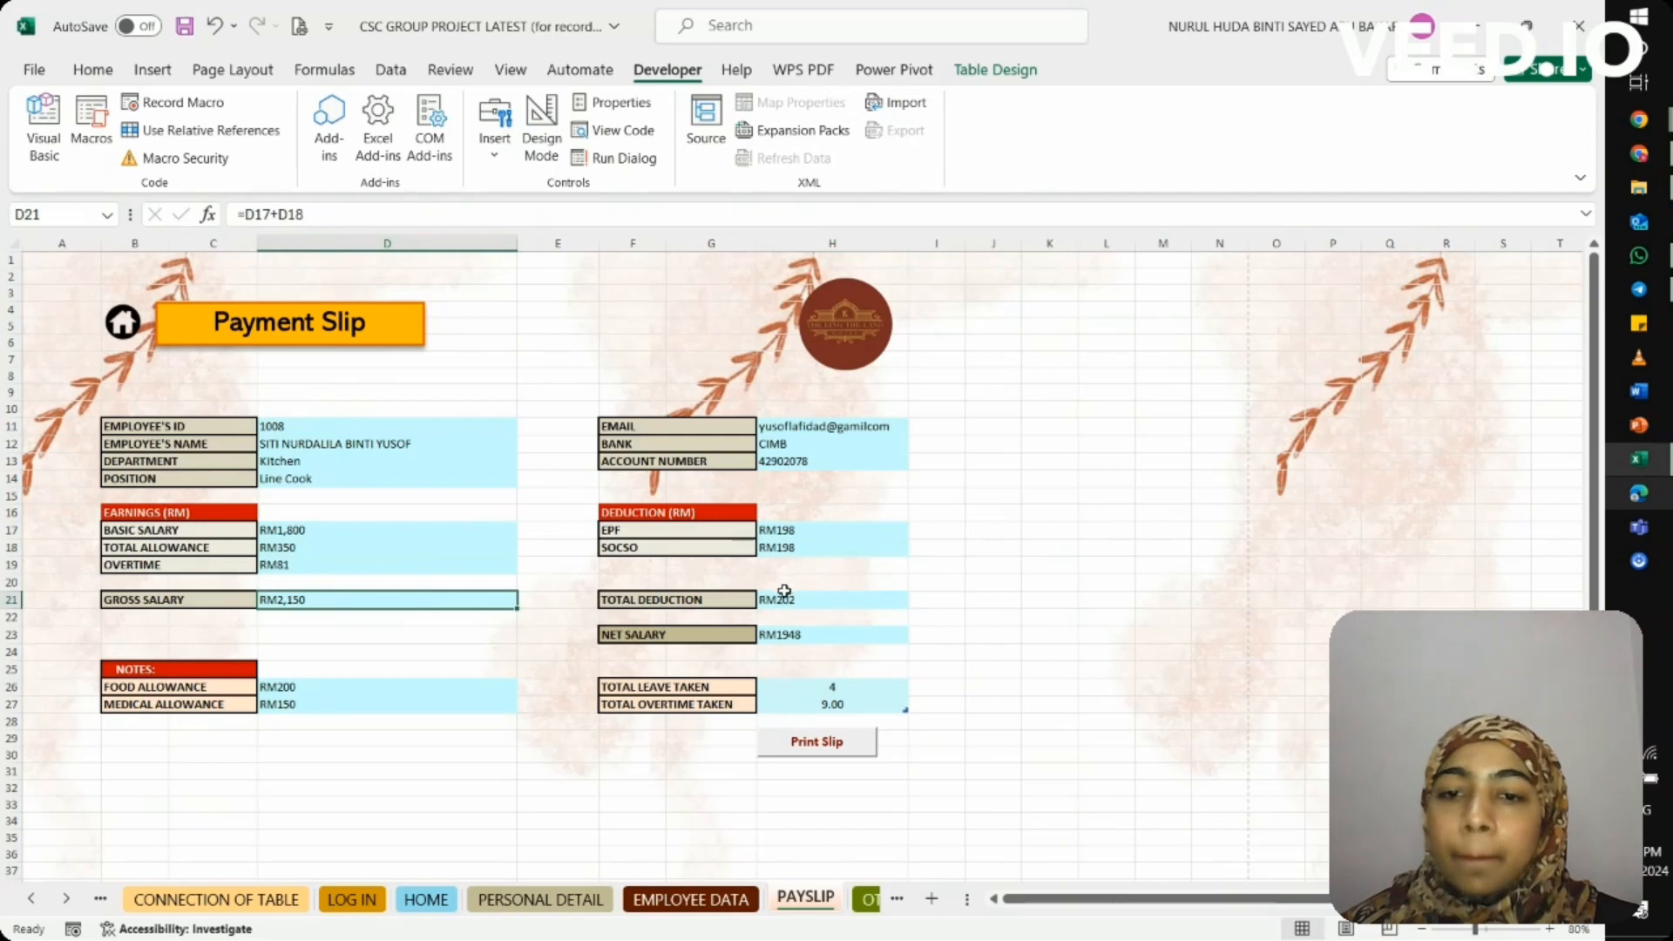
pyautogui.click(796, 602)
pyautogui.click(797, 636)
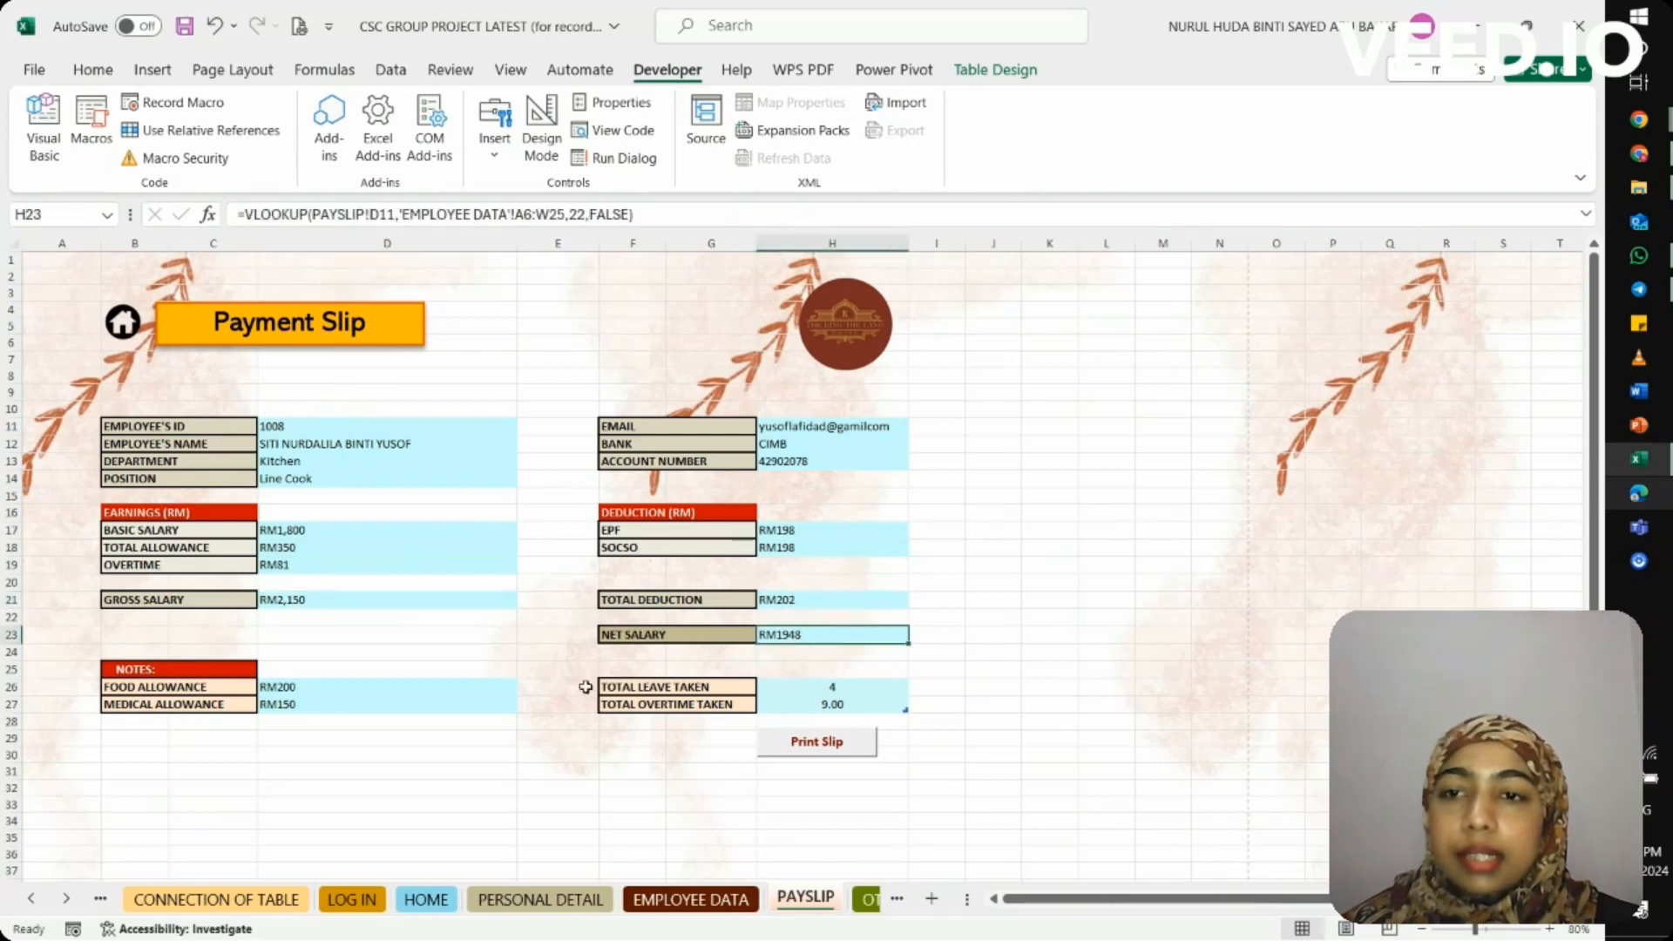
# Check the lookup formulas for food allowance in D26, medical allowance in D27 and total leave taken in H26
pyautogui.click(320, 686)
pyautogui.click(303, 709)
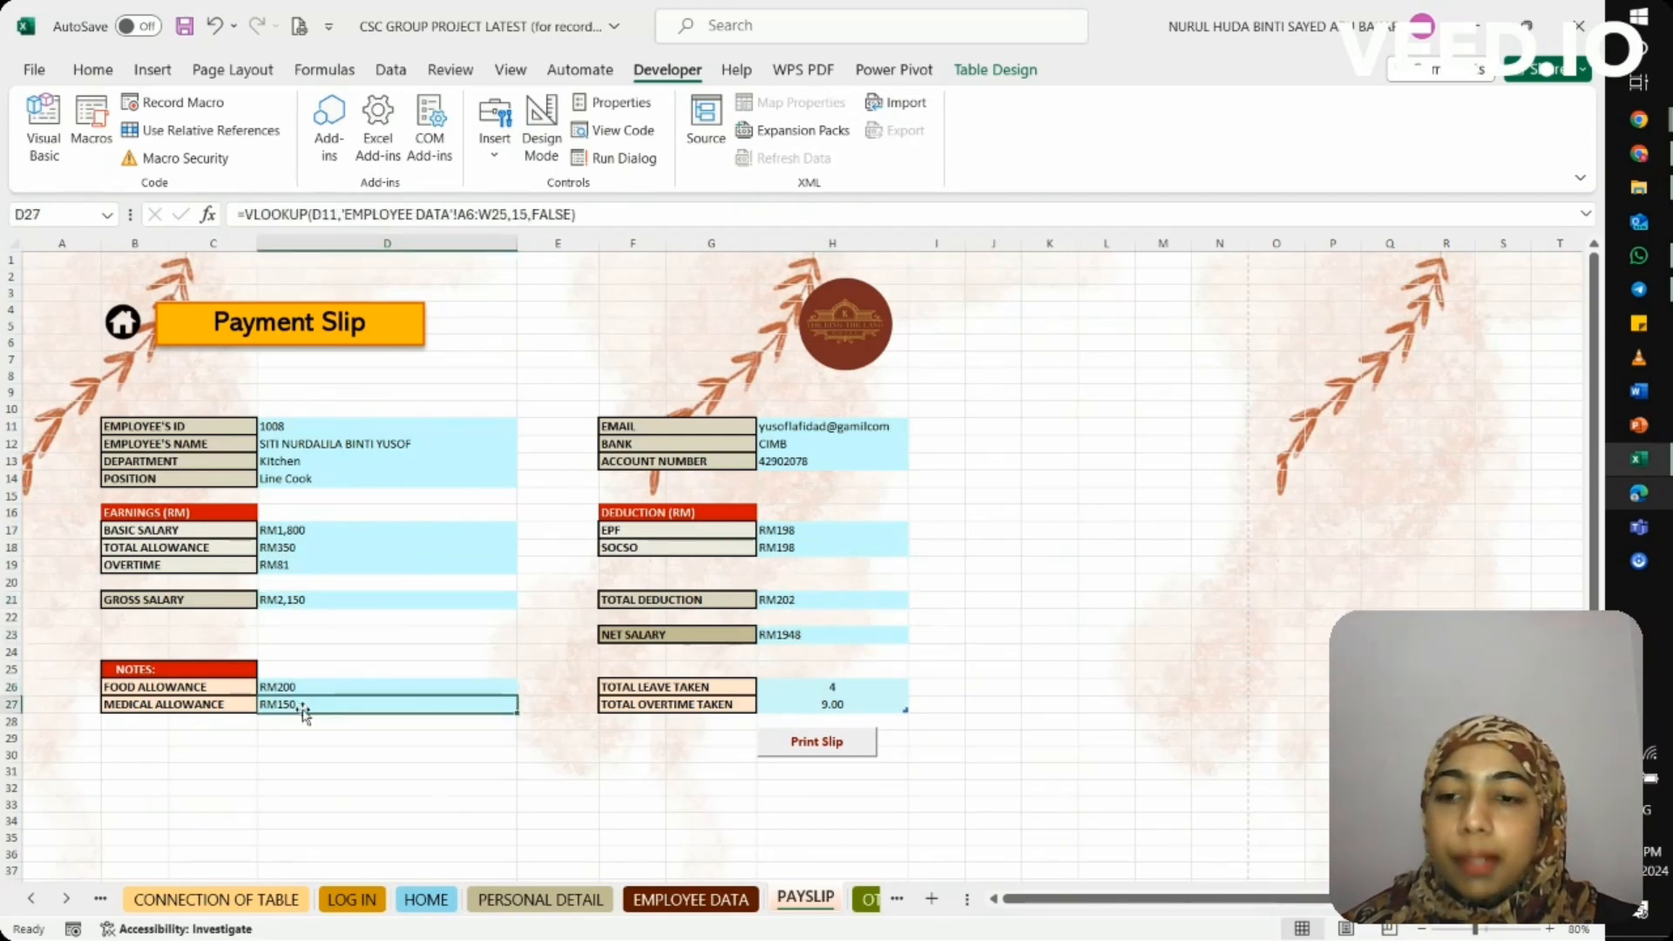
pyautogui.click(836, 692)
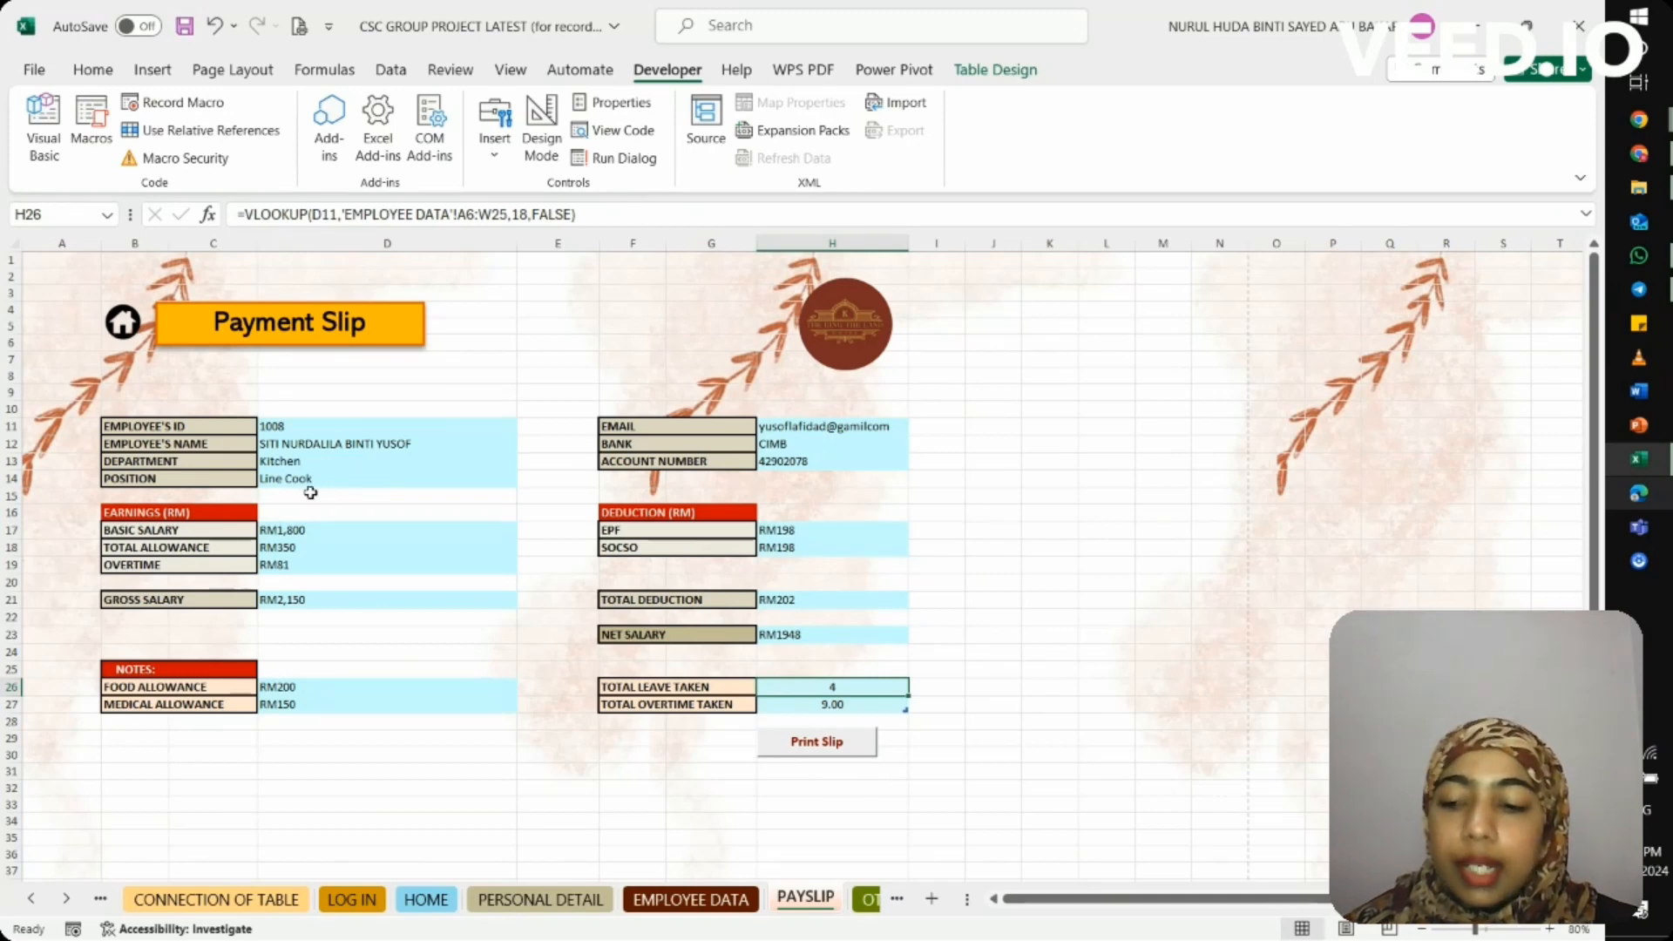
# Inspect the arguments of the department VLOOKUP formula in D13 without changing them
pyautogui.click(300, 462)
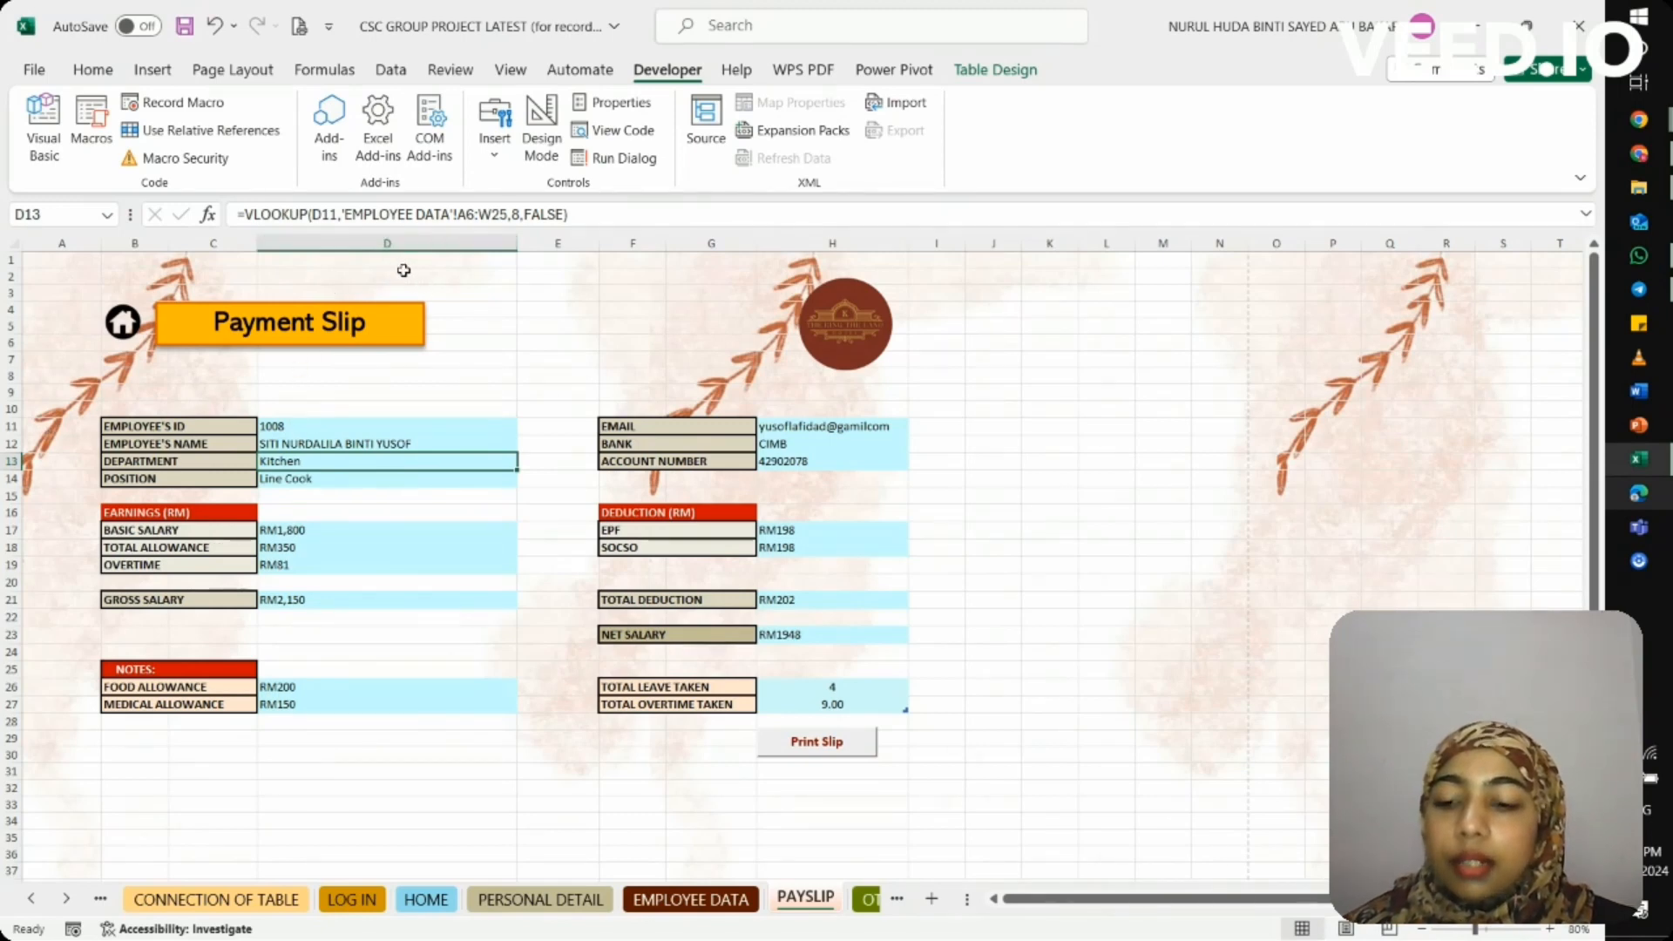
pyautogui.click(452, 214)
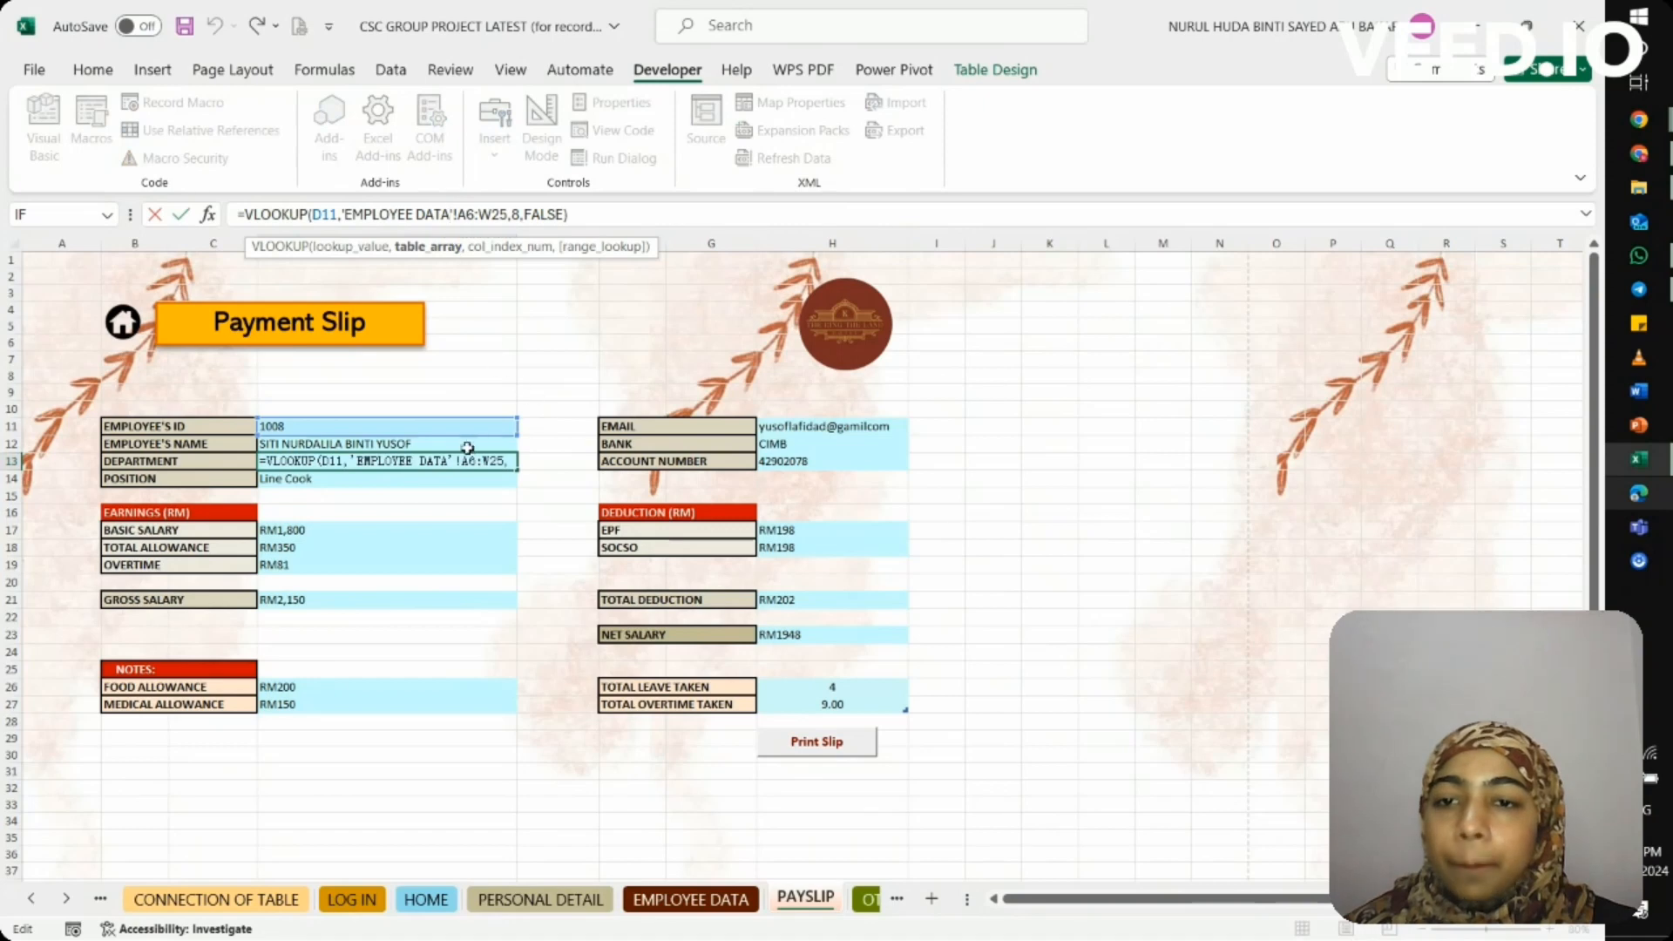
pyautogui.click(575, 386)
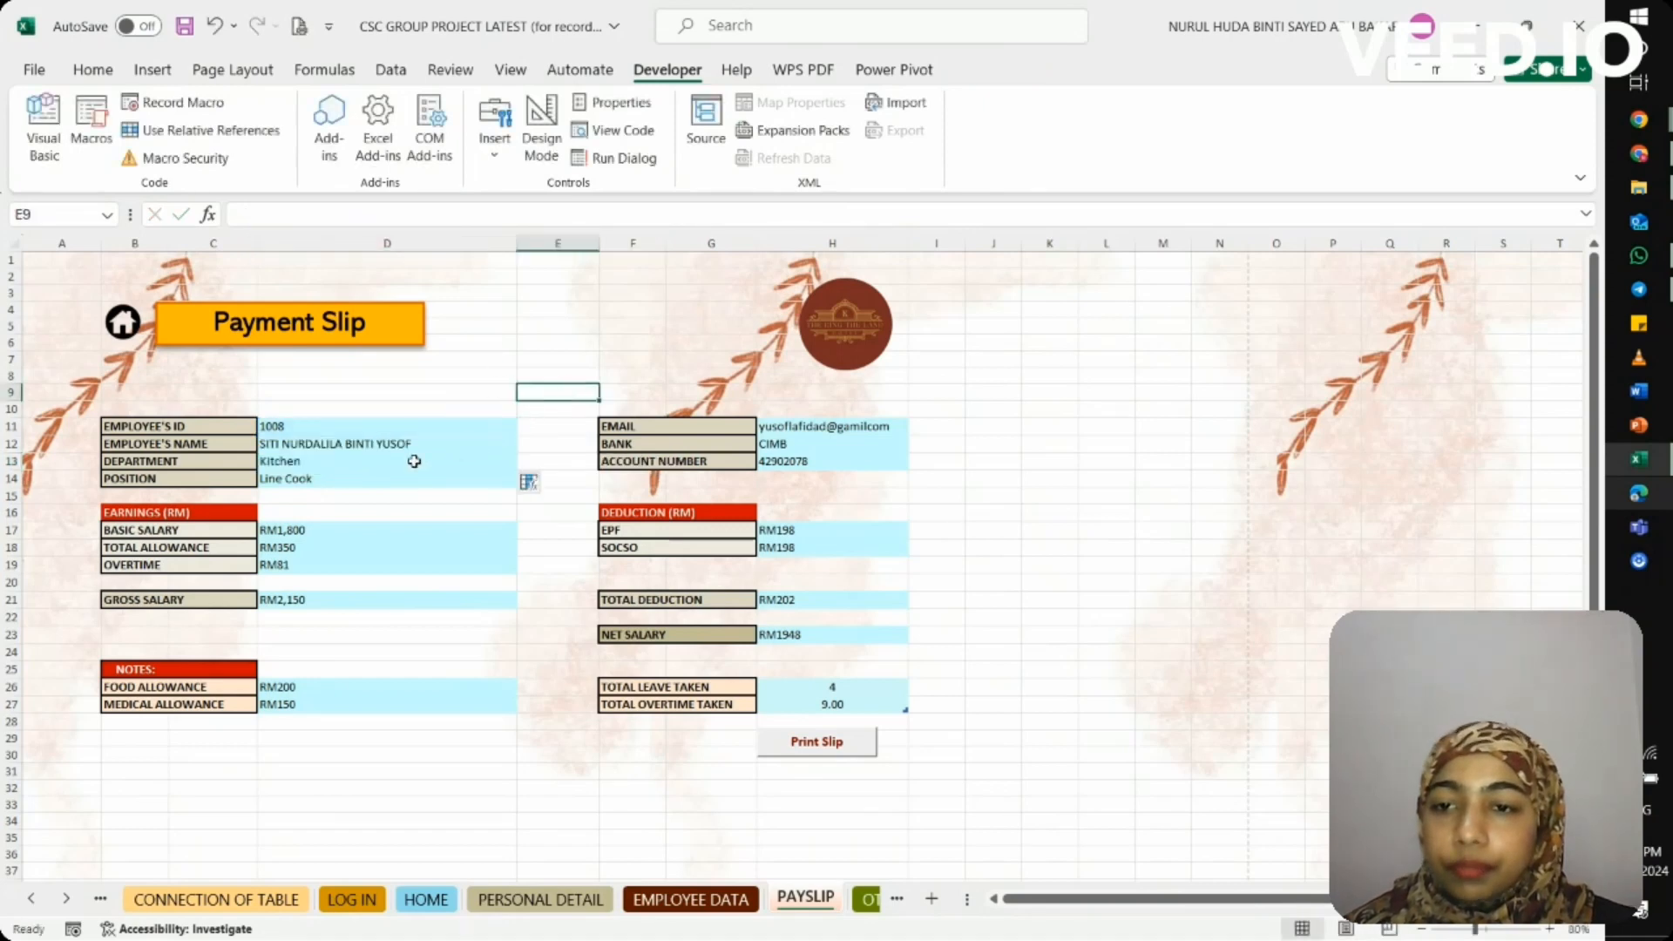
pyautogui.click(367, 464)
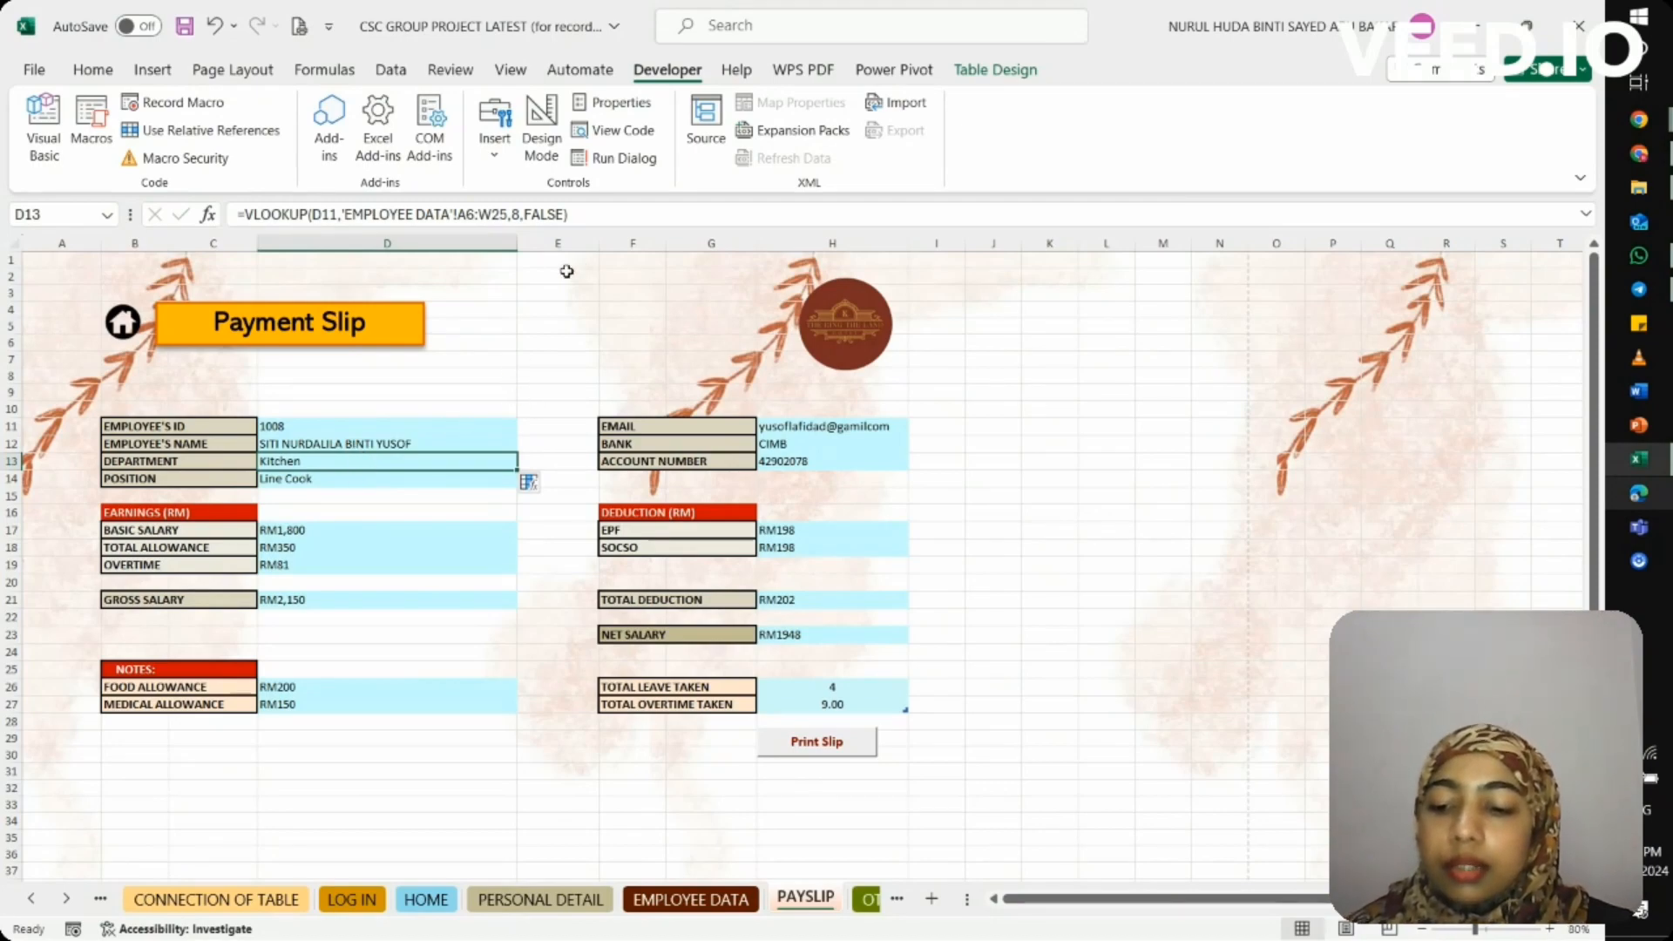
# Highlight the lookup range A6:W25 on the EMPLOYEE DATA sheet, then return to PAYSLIP
pyautogui.click(690, 899)
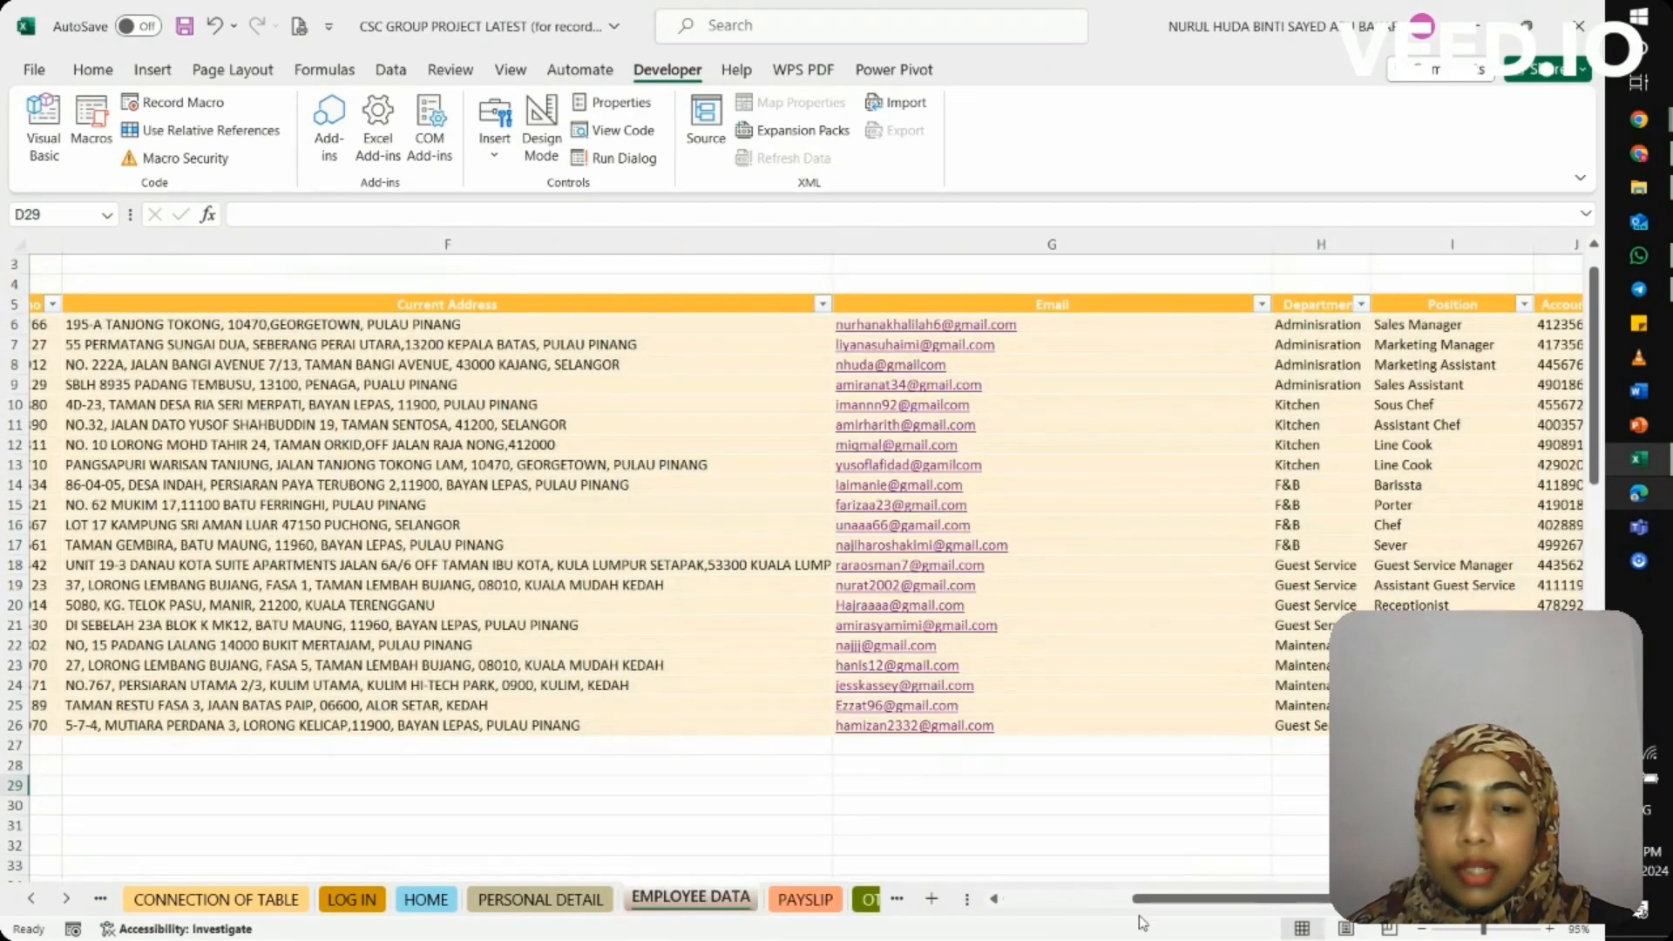
pyautogui.moveTo(1184, 907); pyautogui.dragTo(1054, 907)
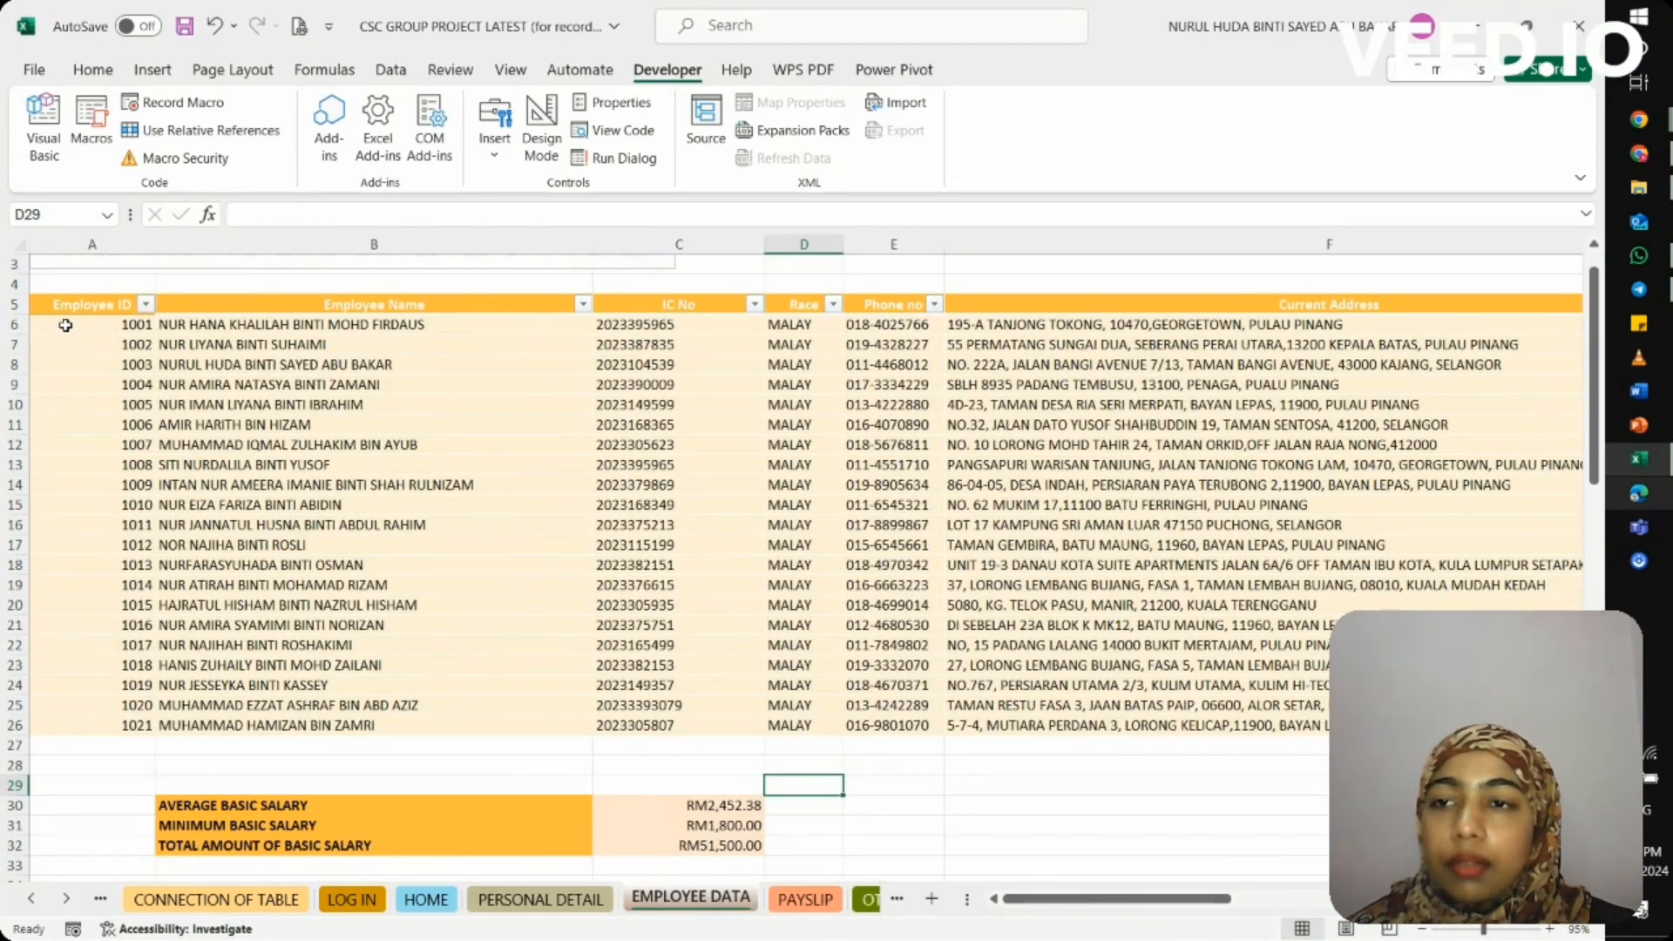
pyautogui.moveTo(65, 325); pyautogui.dragTo(1288, 750)
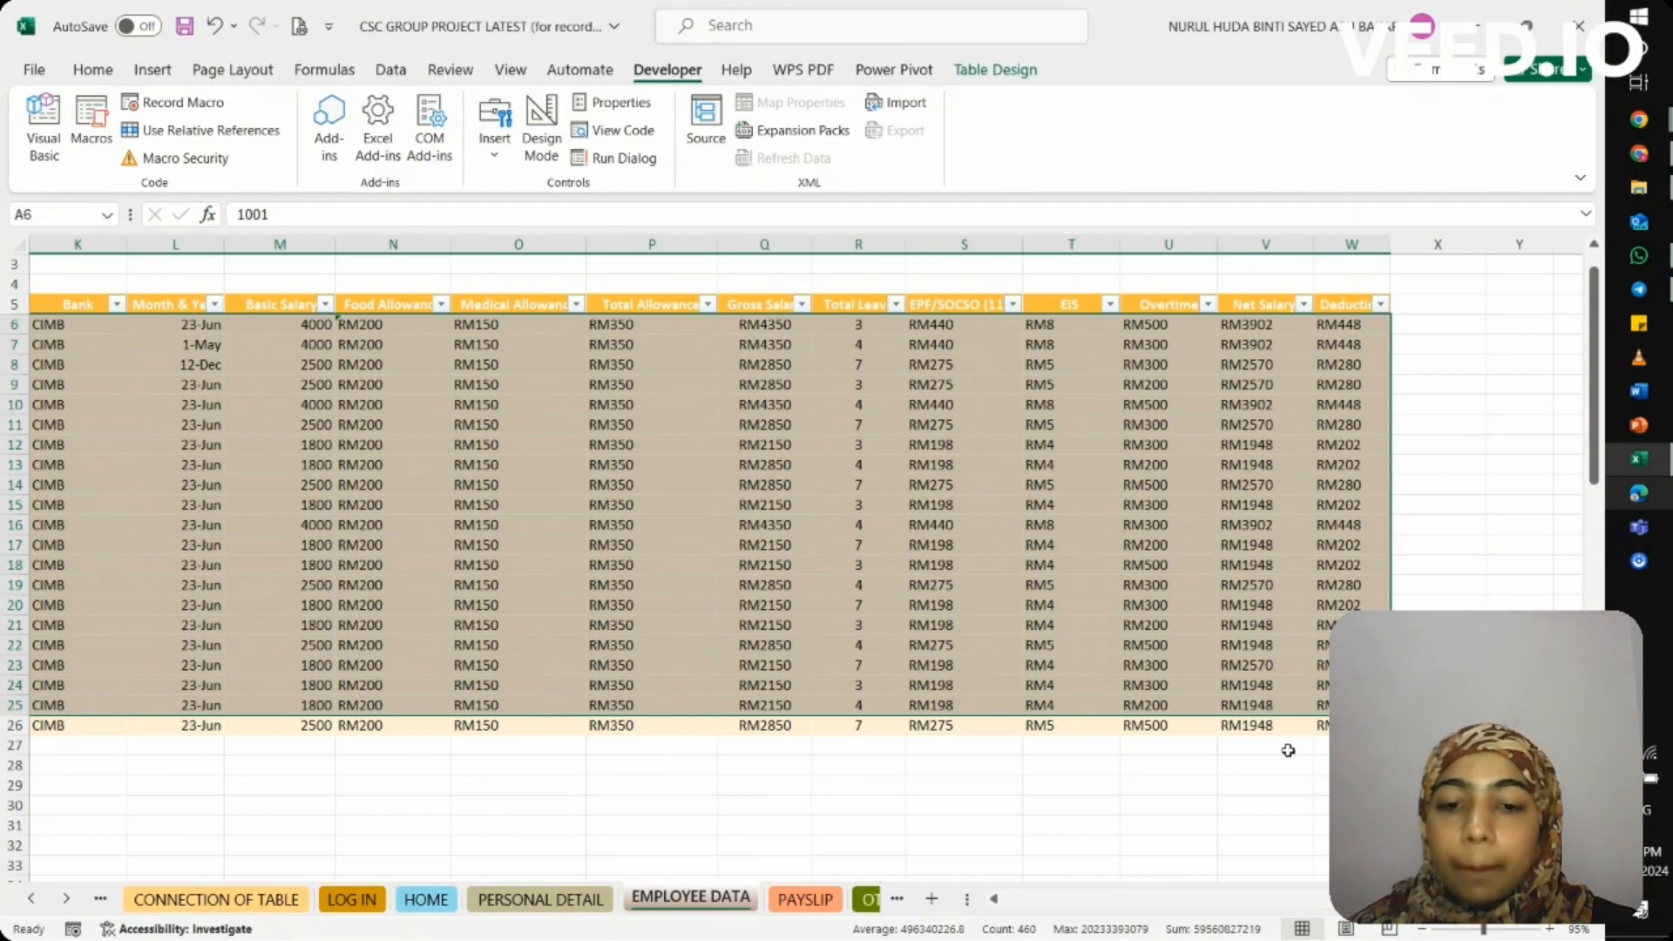
pyautogui.click(909, 823)
pyautogui.click(806, 897)
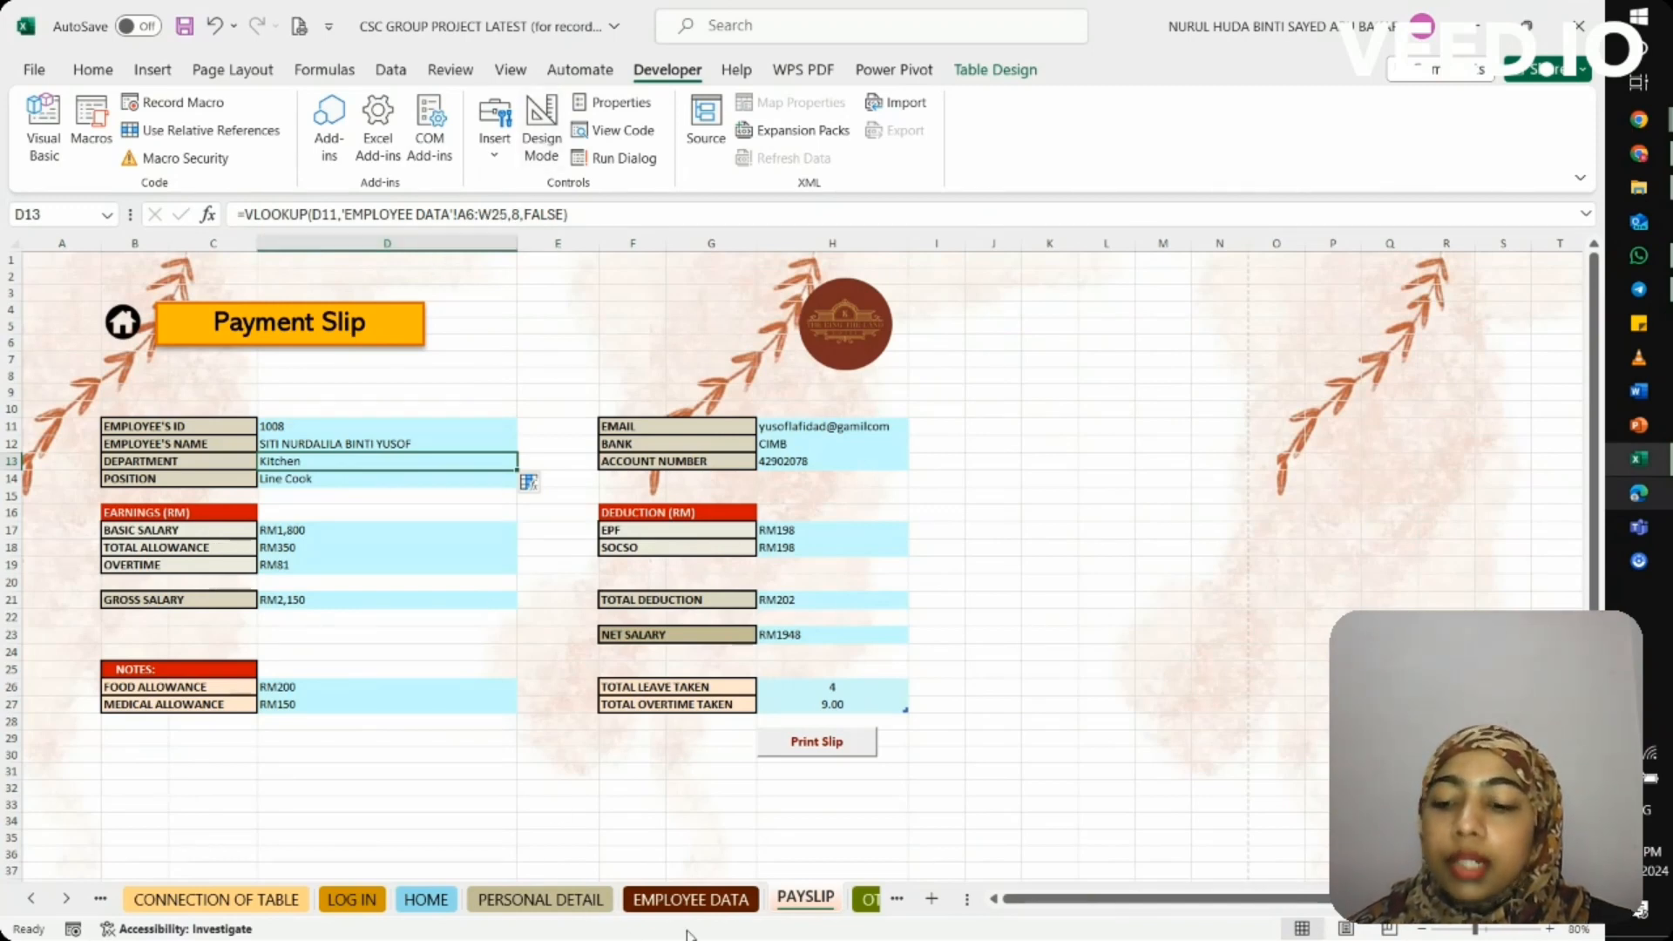
# Look through the EMPLOYEE DATA columns from Employee ID to Department to locate the VLOOKUP's column index, then return to PAYSLIP
pyautogui.click(705, 899)
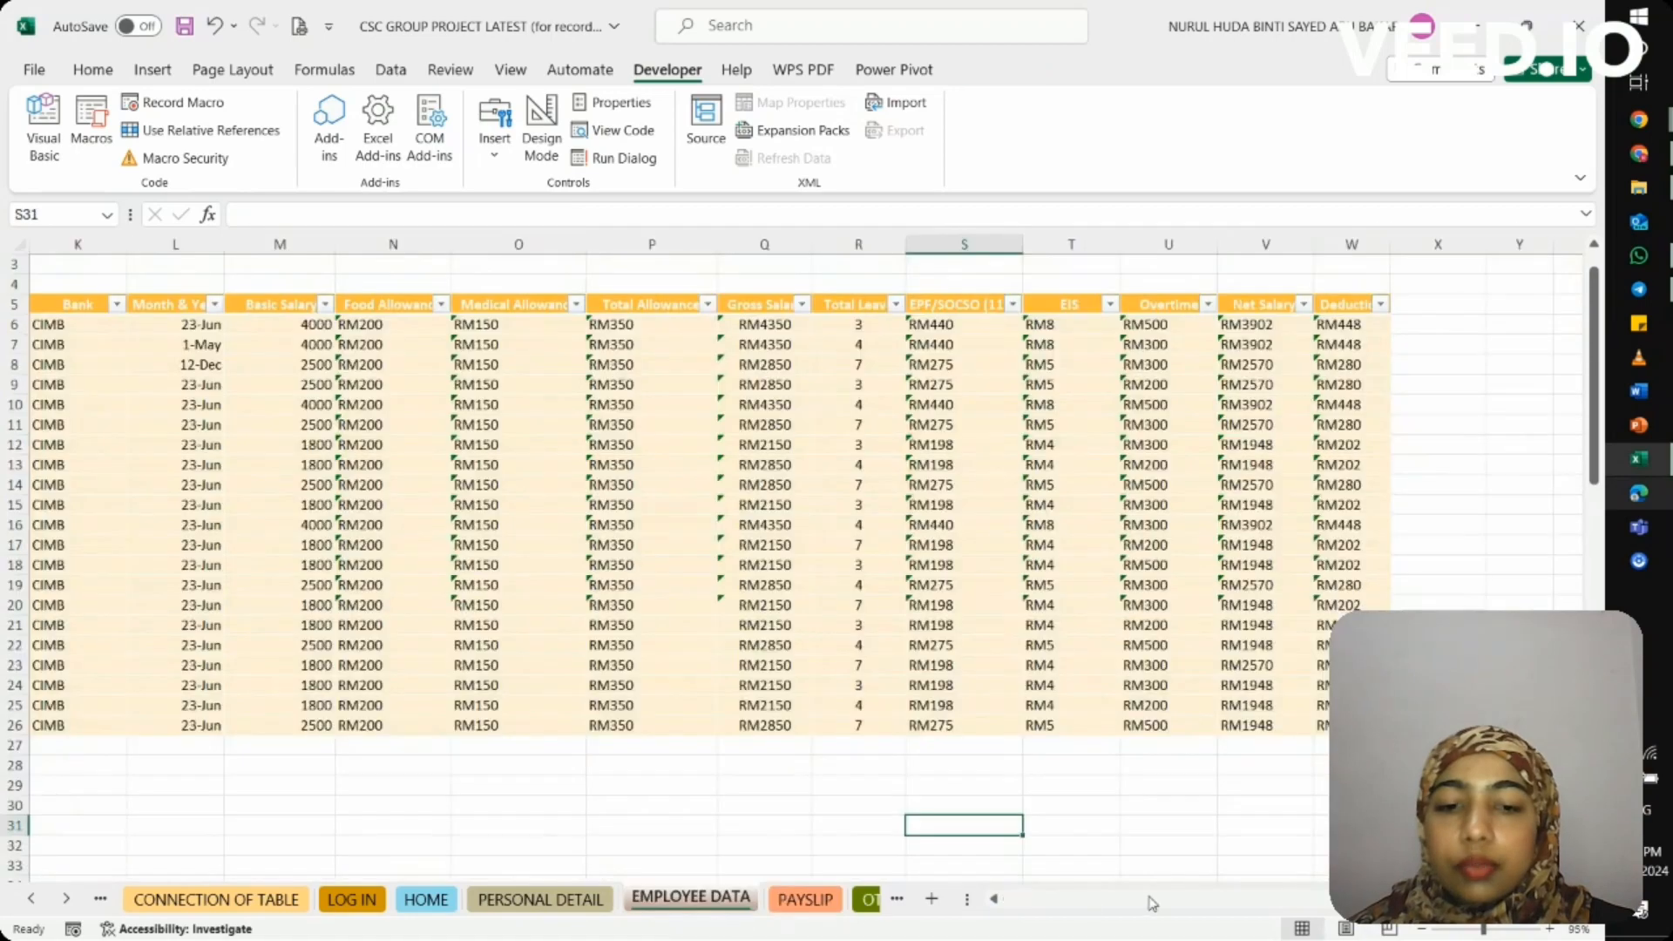
pyautogui.hscroll(-10, 469, 826)
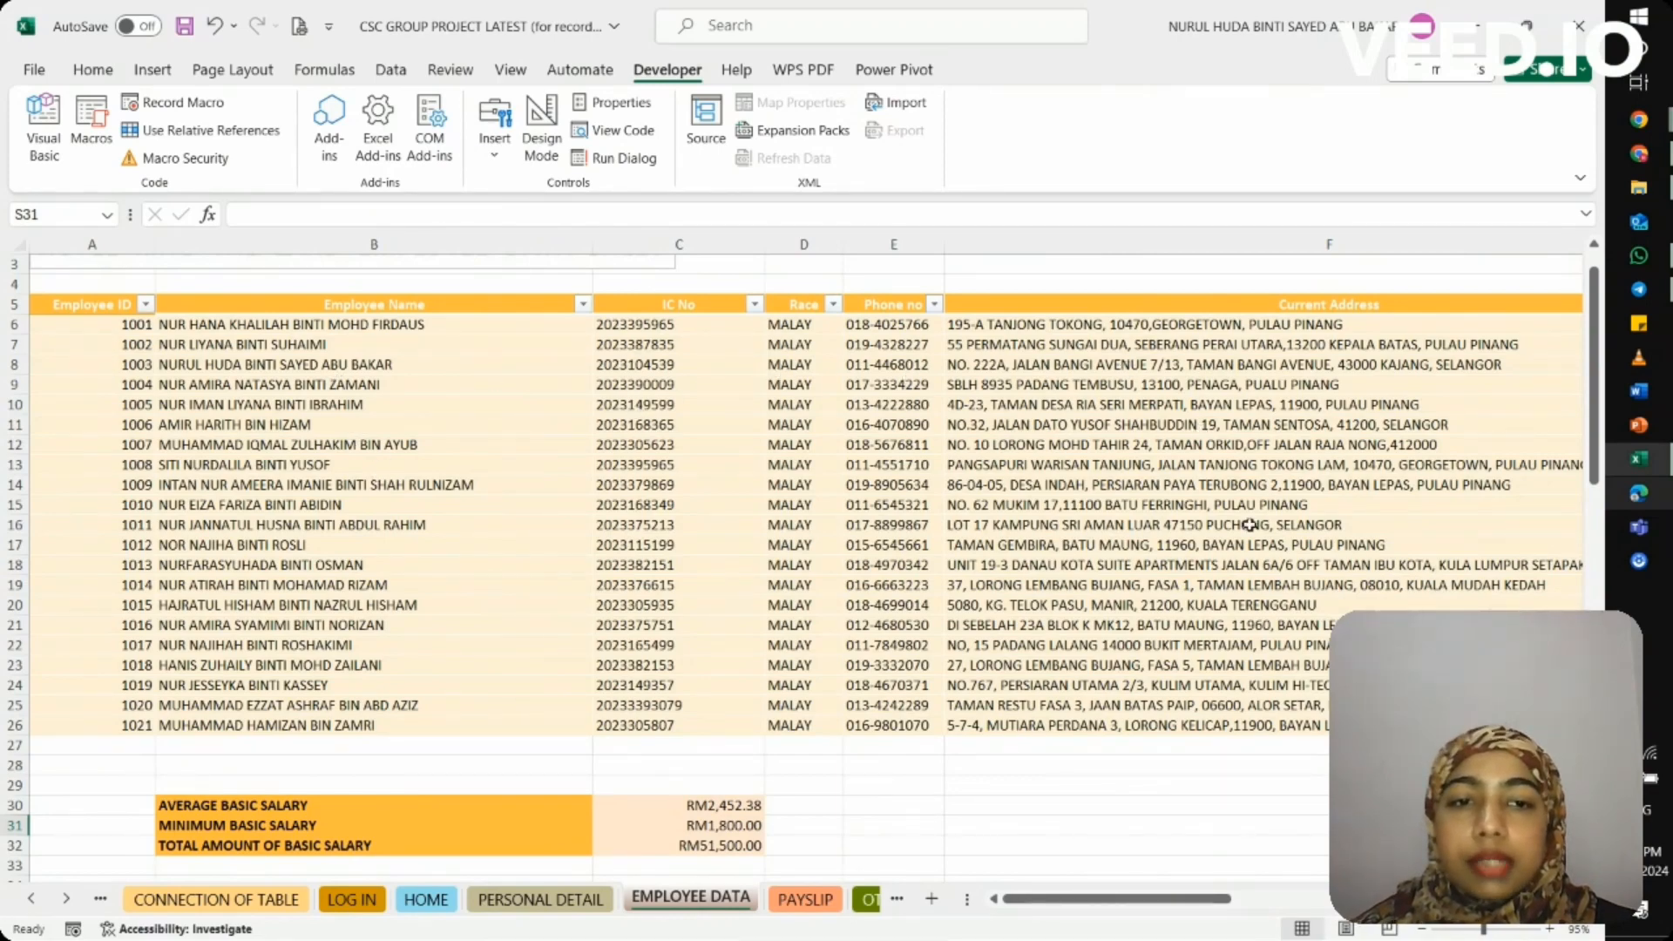
pyautogui.moveTo(1148, 898); pyautogui.dragTo(1253, 819)
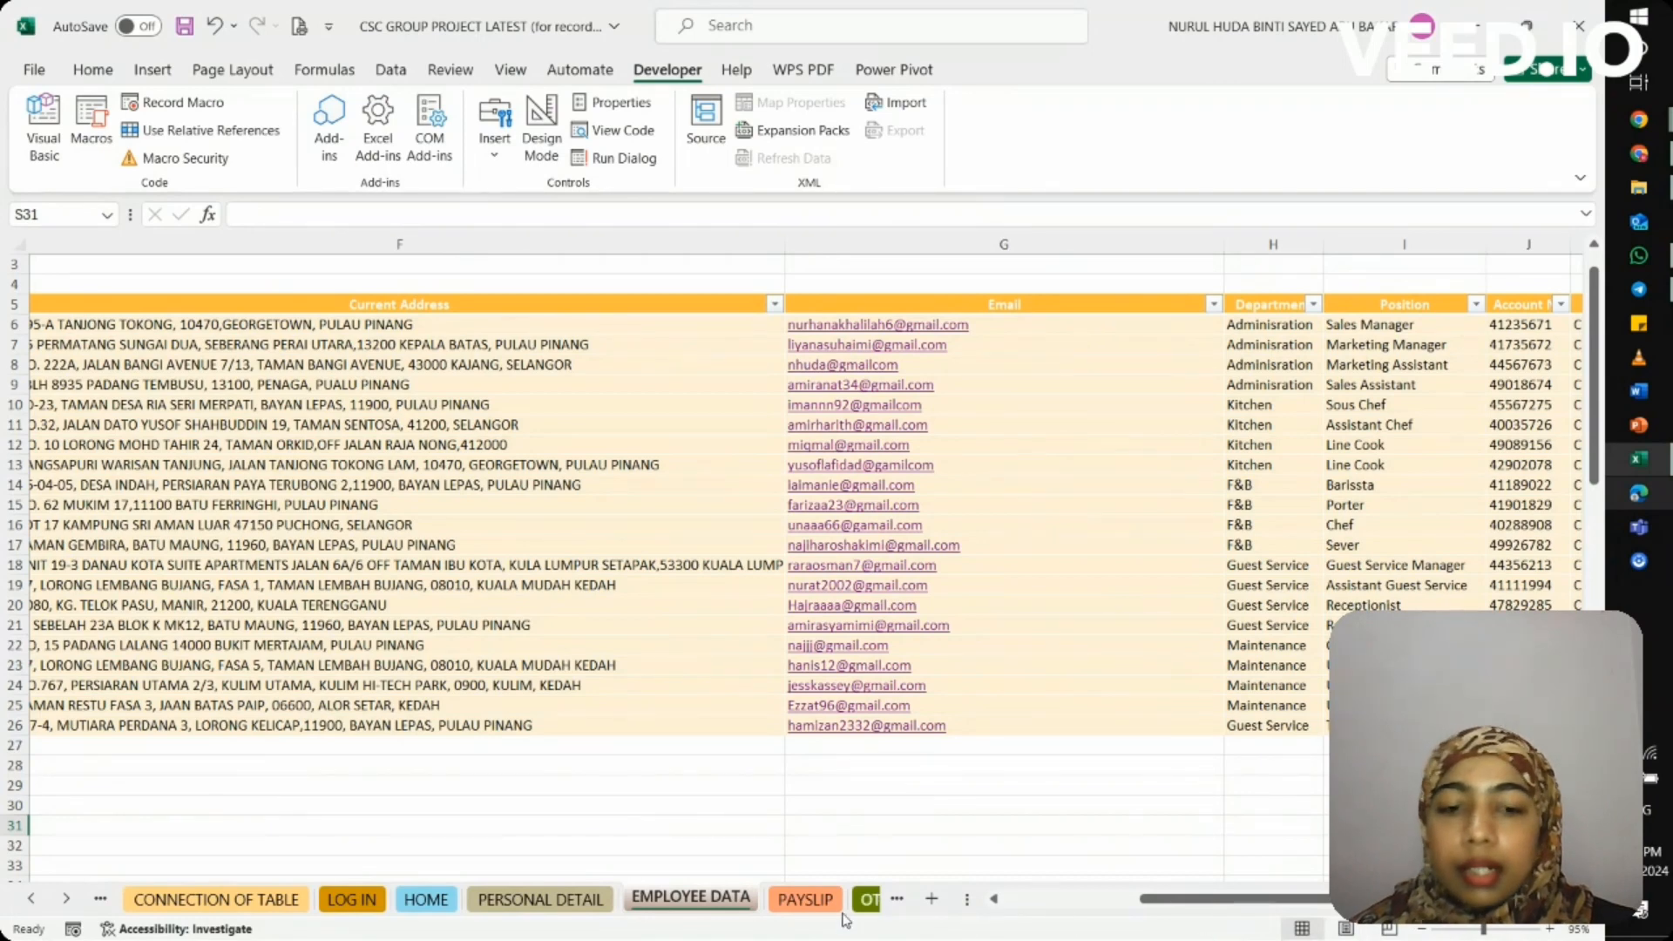
pyautogui.click(803, 899)
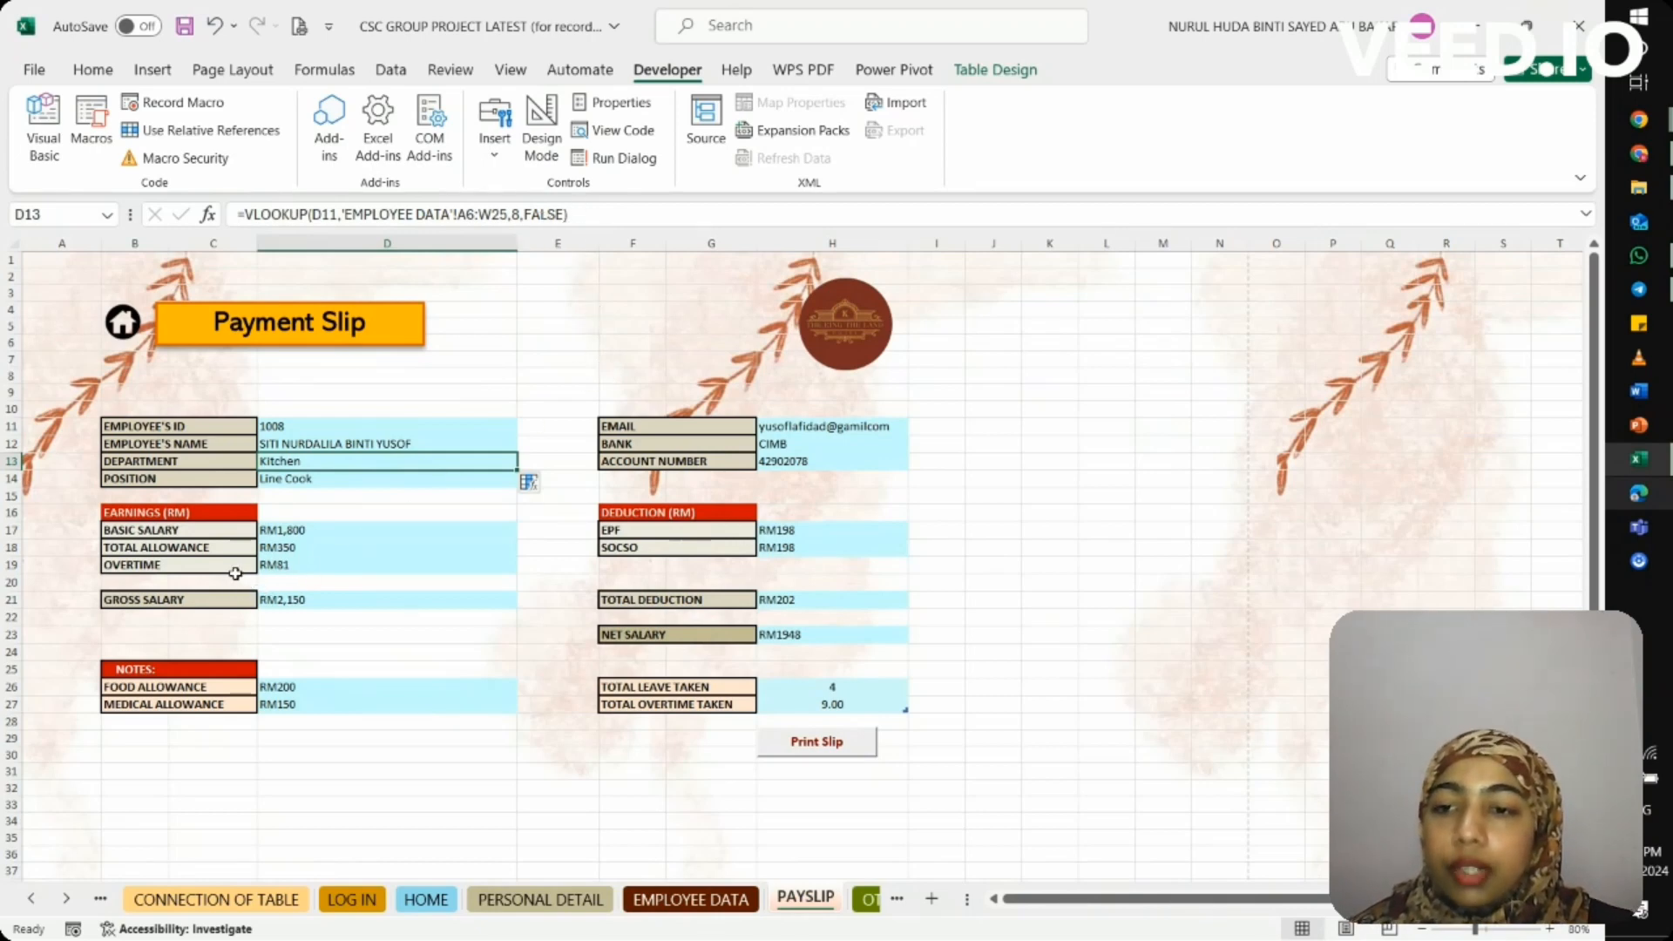
# Trace the payslip's overtime value in D19 to J21 on the OT SUMMARY sheet and return to PAYSLIP
pyautogui.click(304, 564)
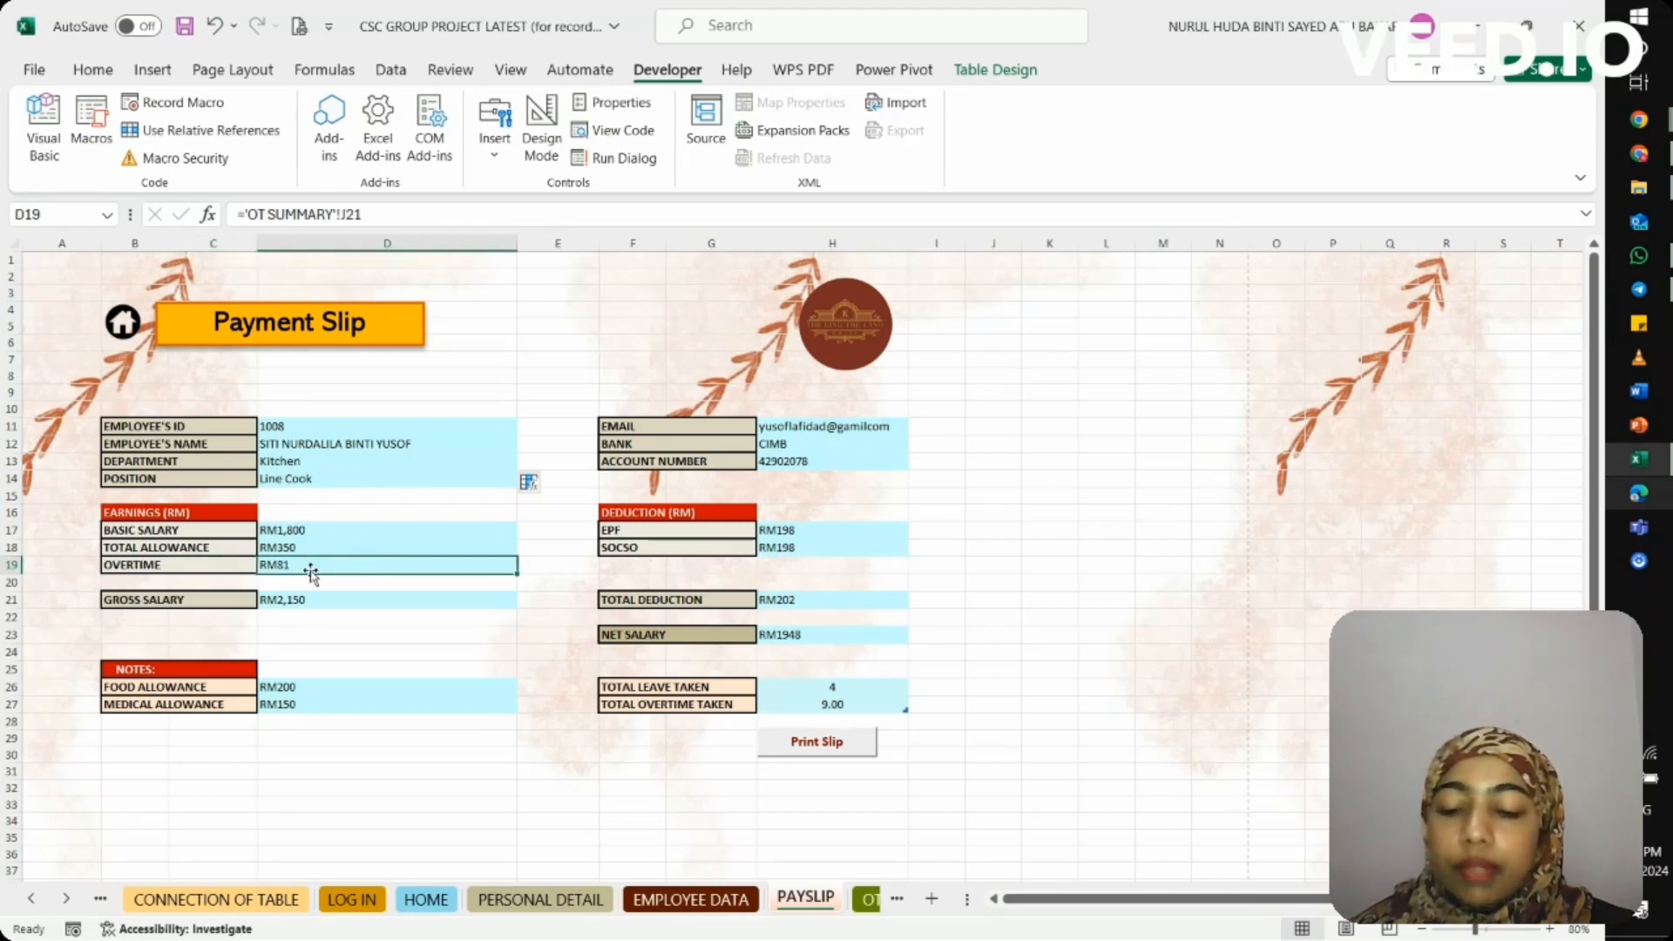
pyautogui.click(870, 899)
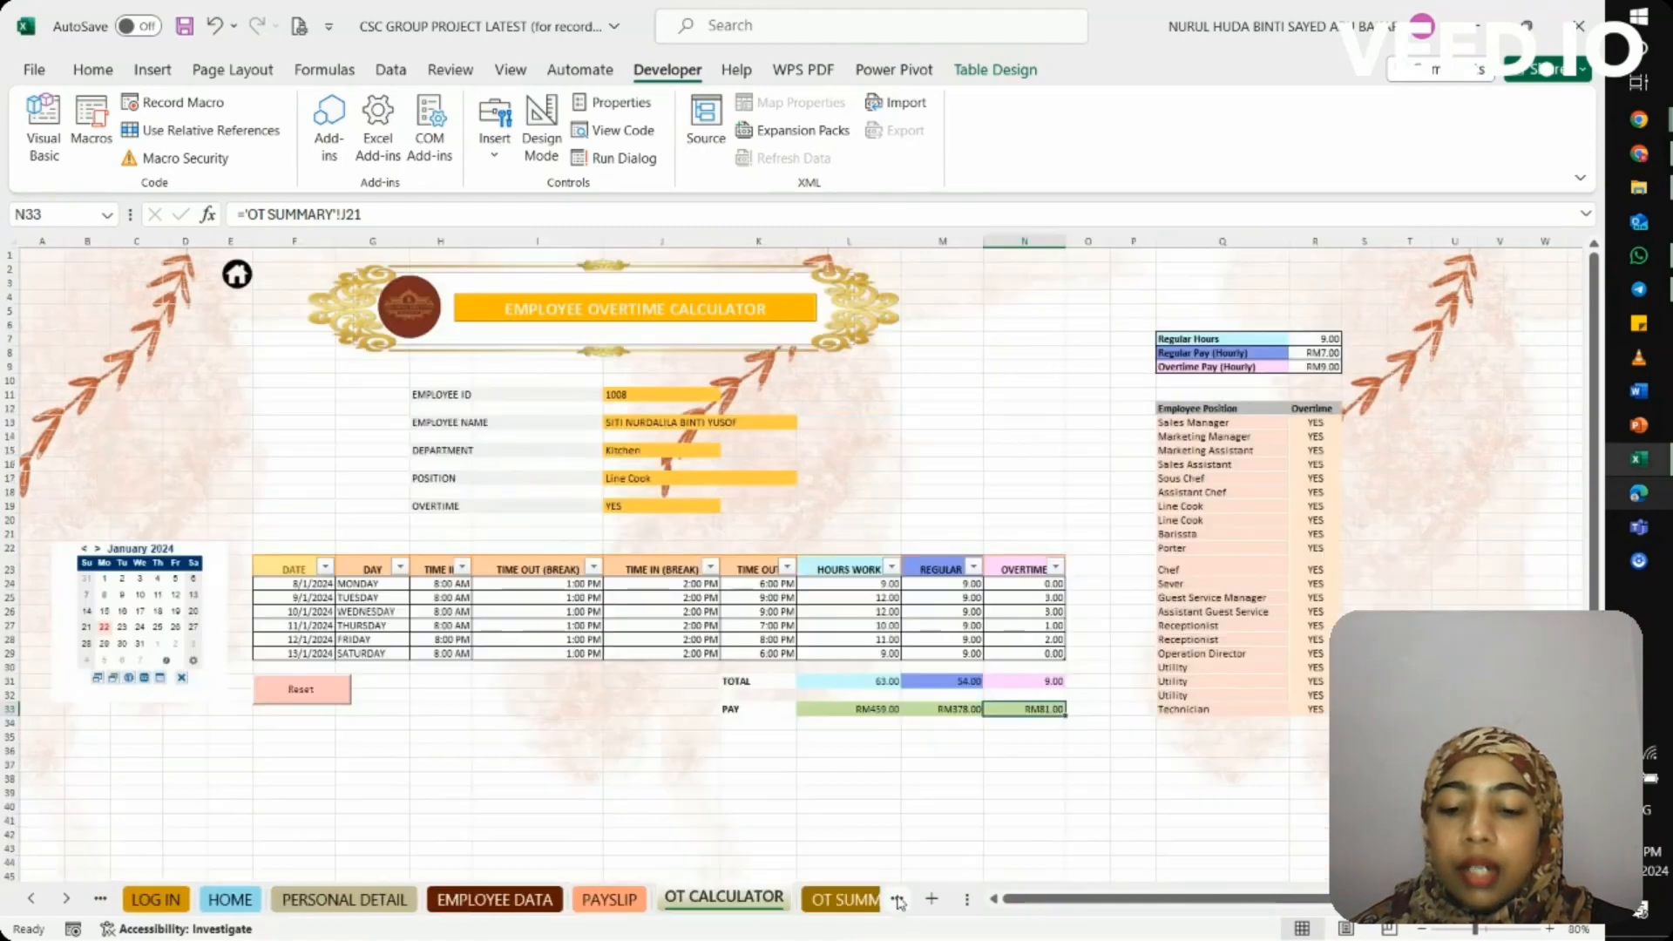
pyautogui.click(819, 899)
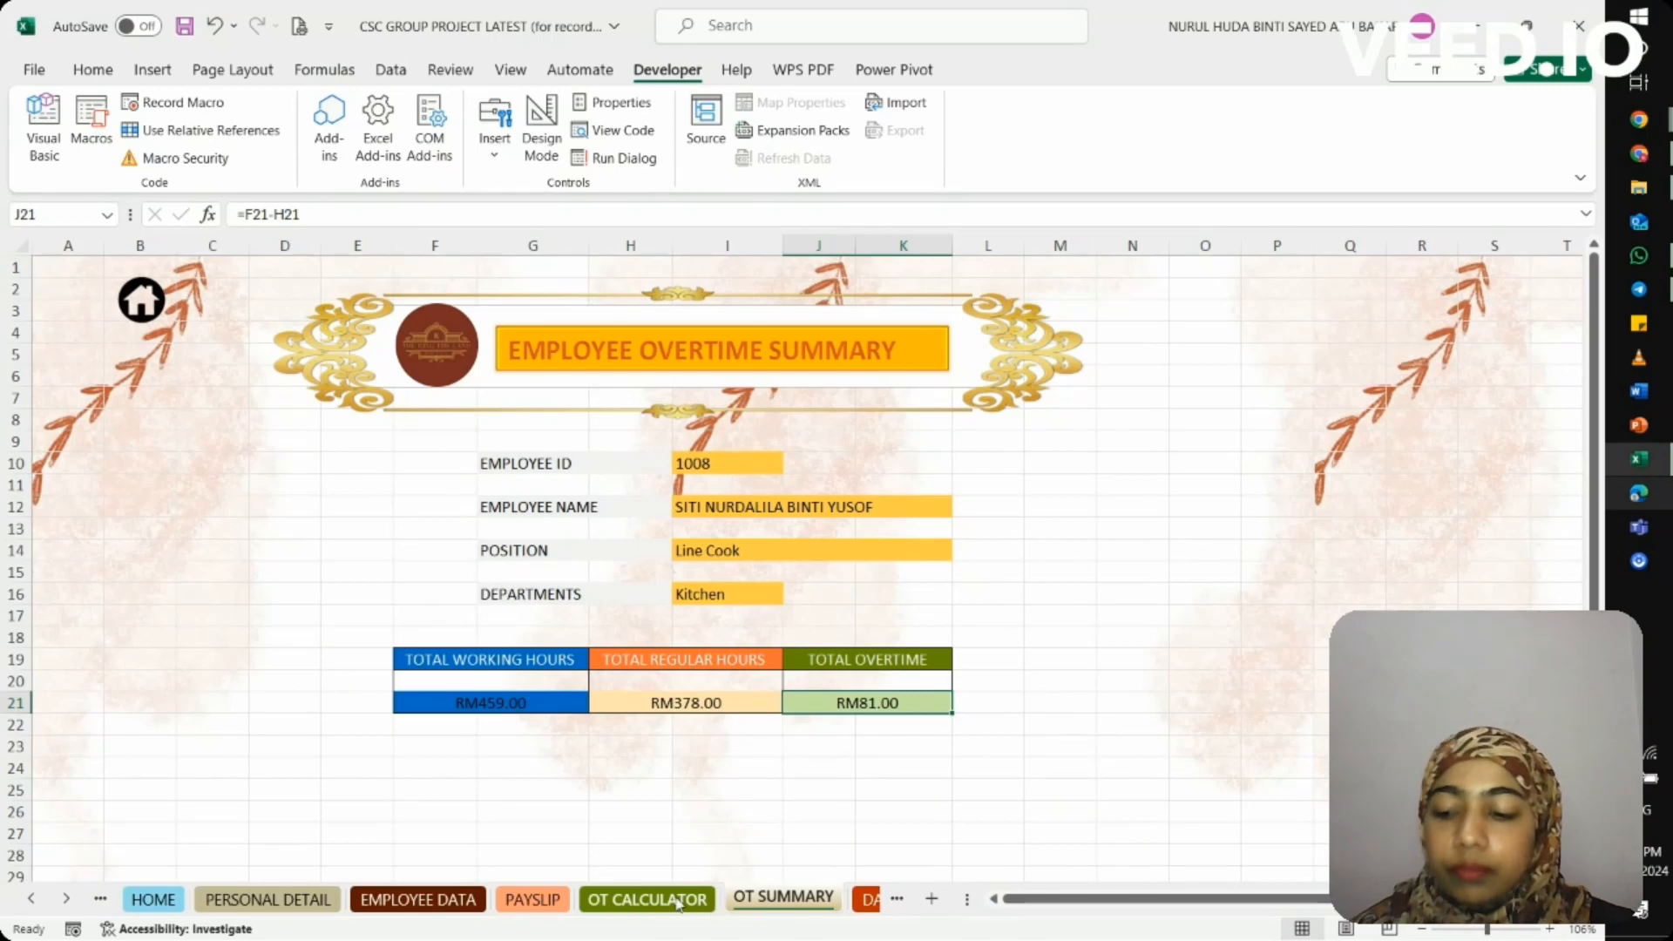
pyautogui.click(529, 899)
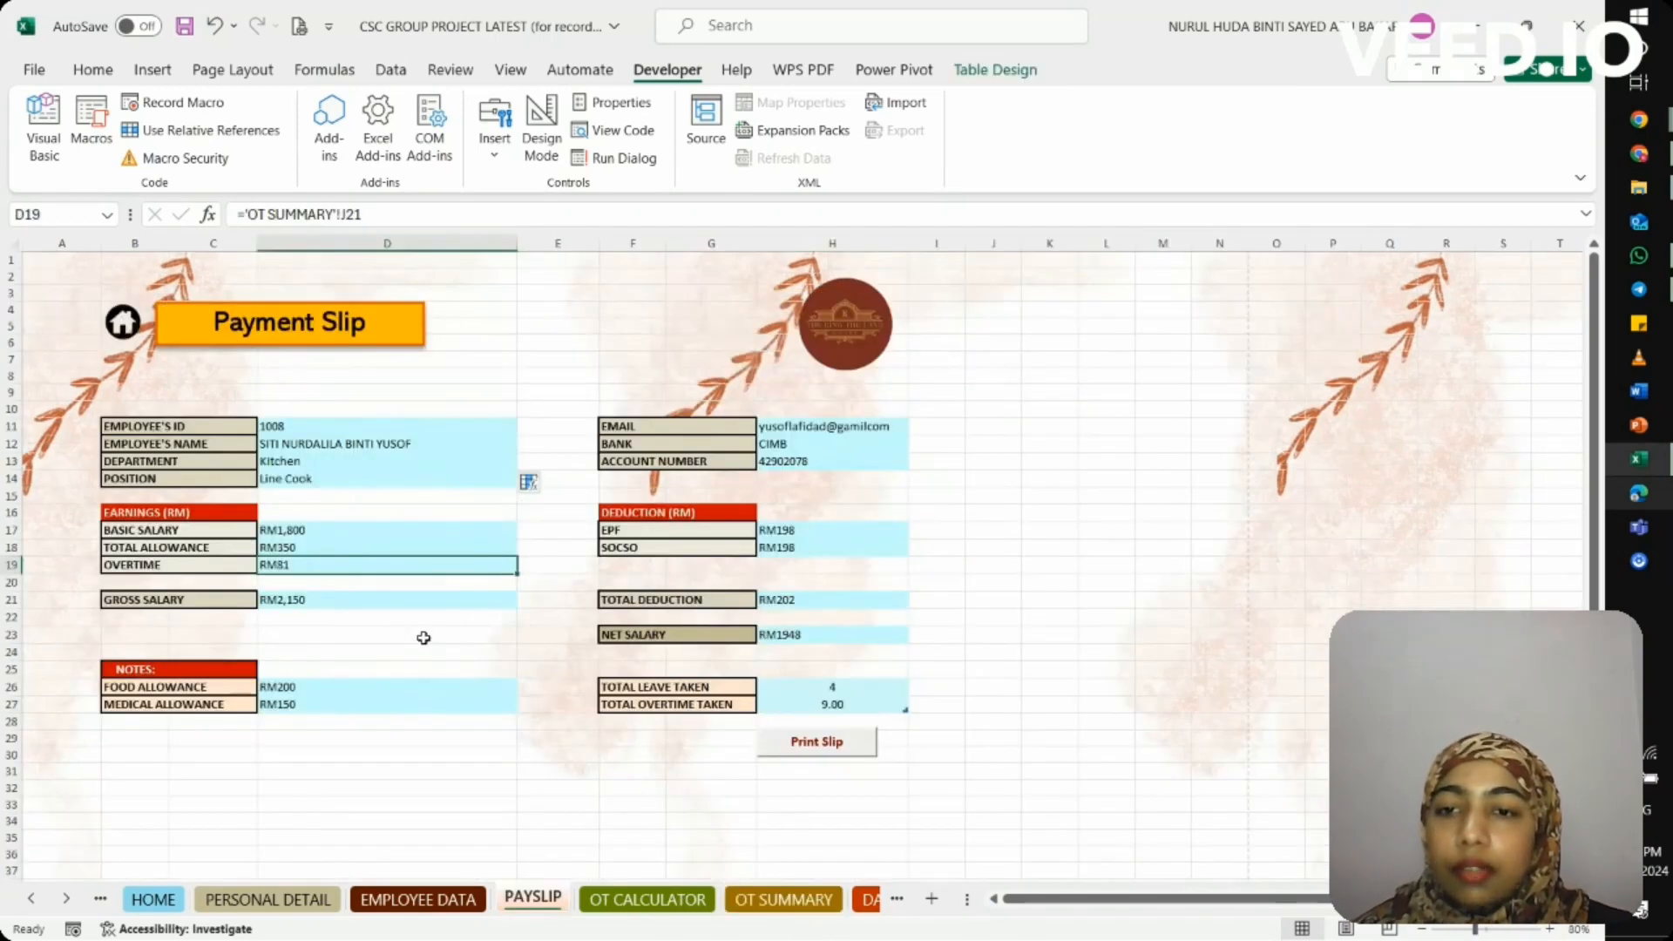
# Check the gross salary formula in D21, then preview the payment slip for printing and close the preview
pyautogui.click(301, 599)
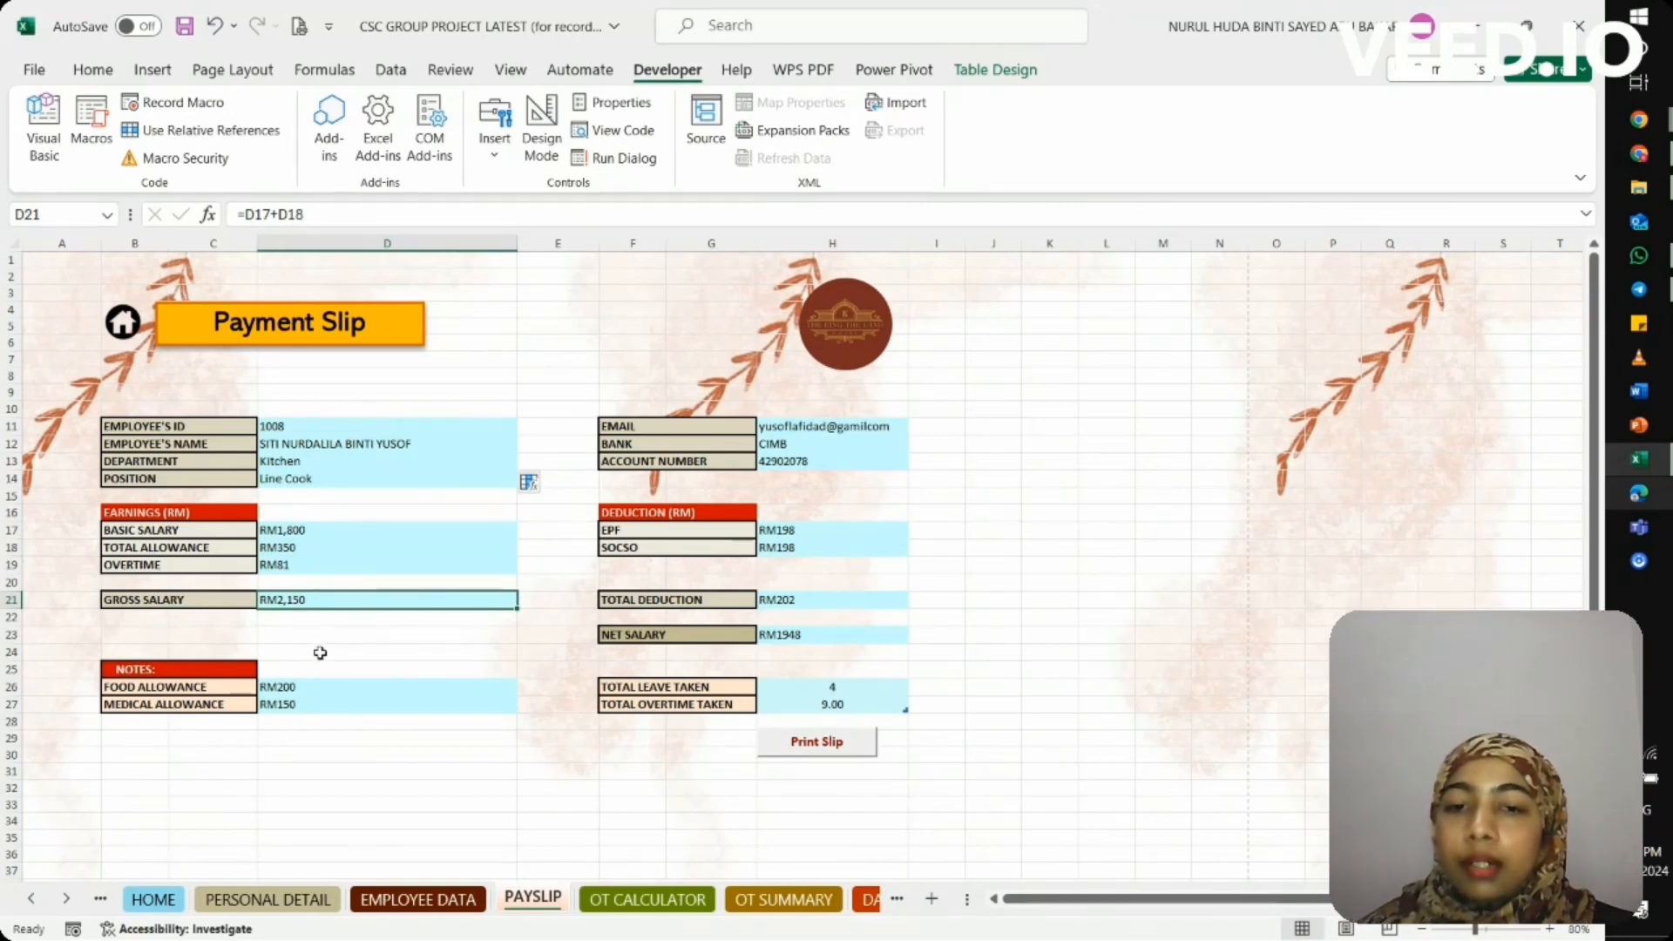
pyautogui.click(832, 749)
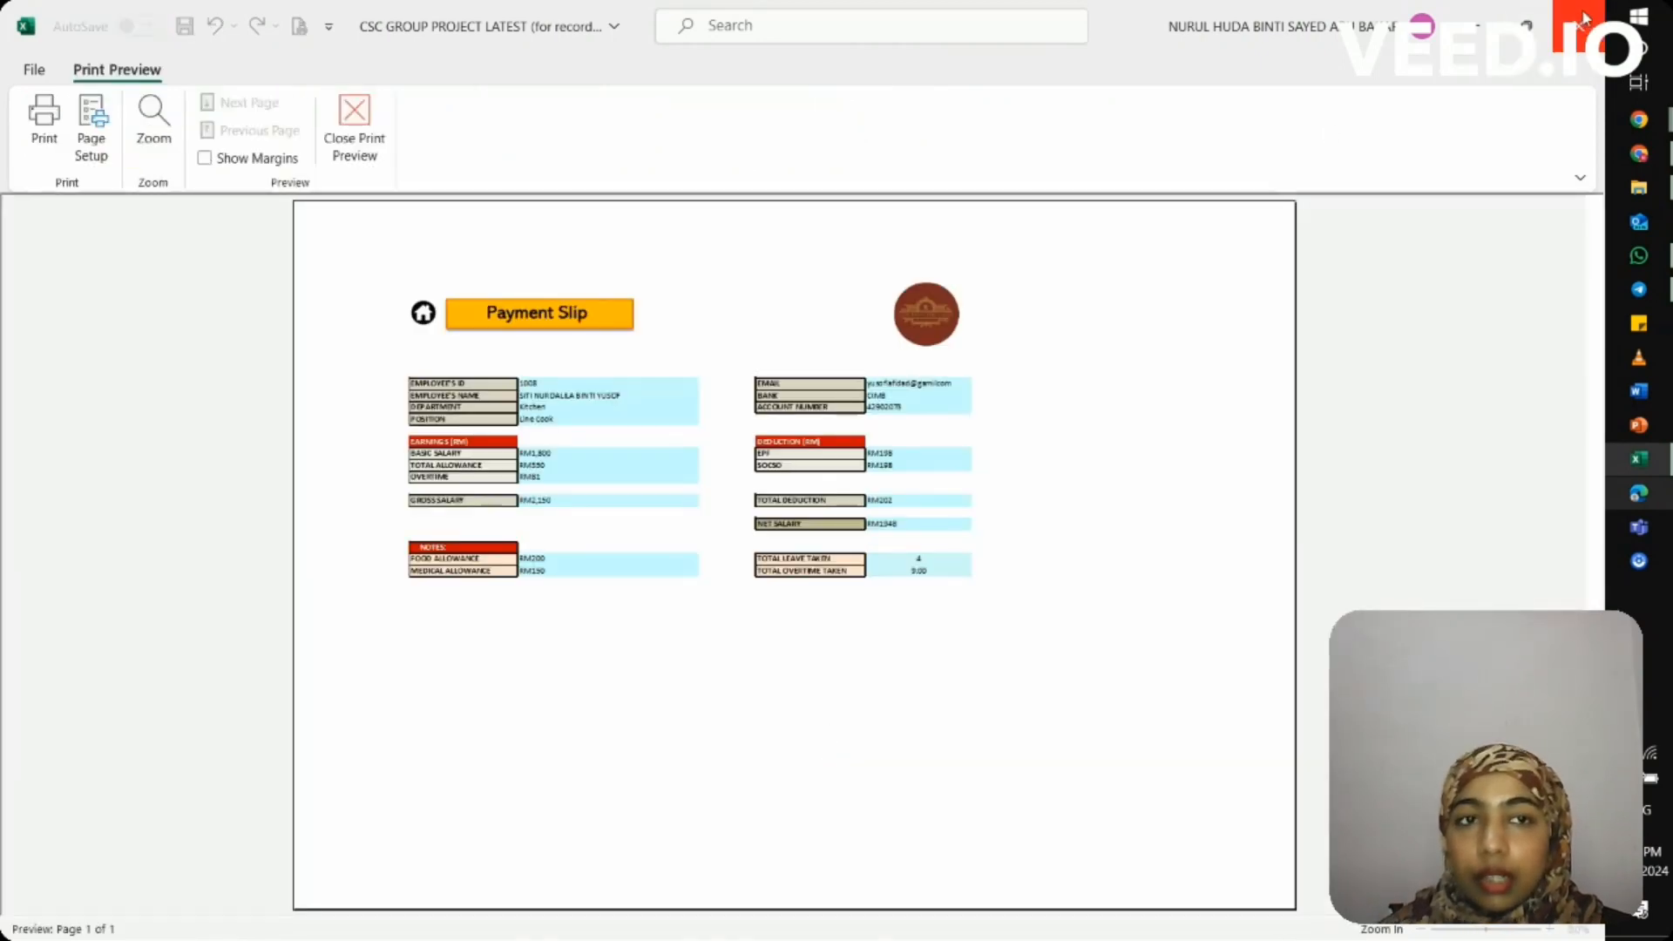
pyautogui.click(1584, 16)
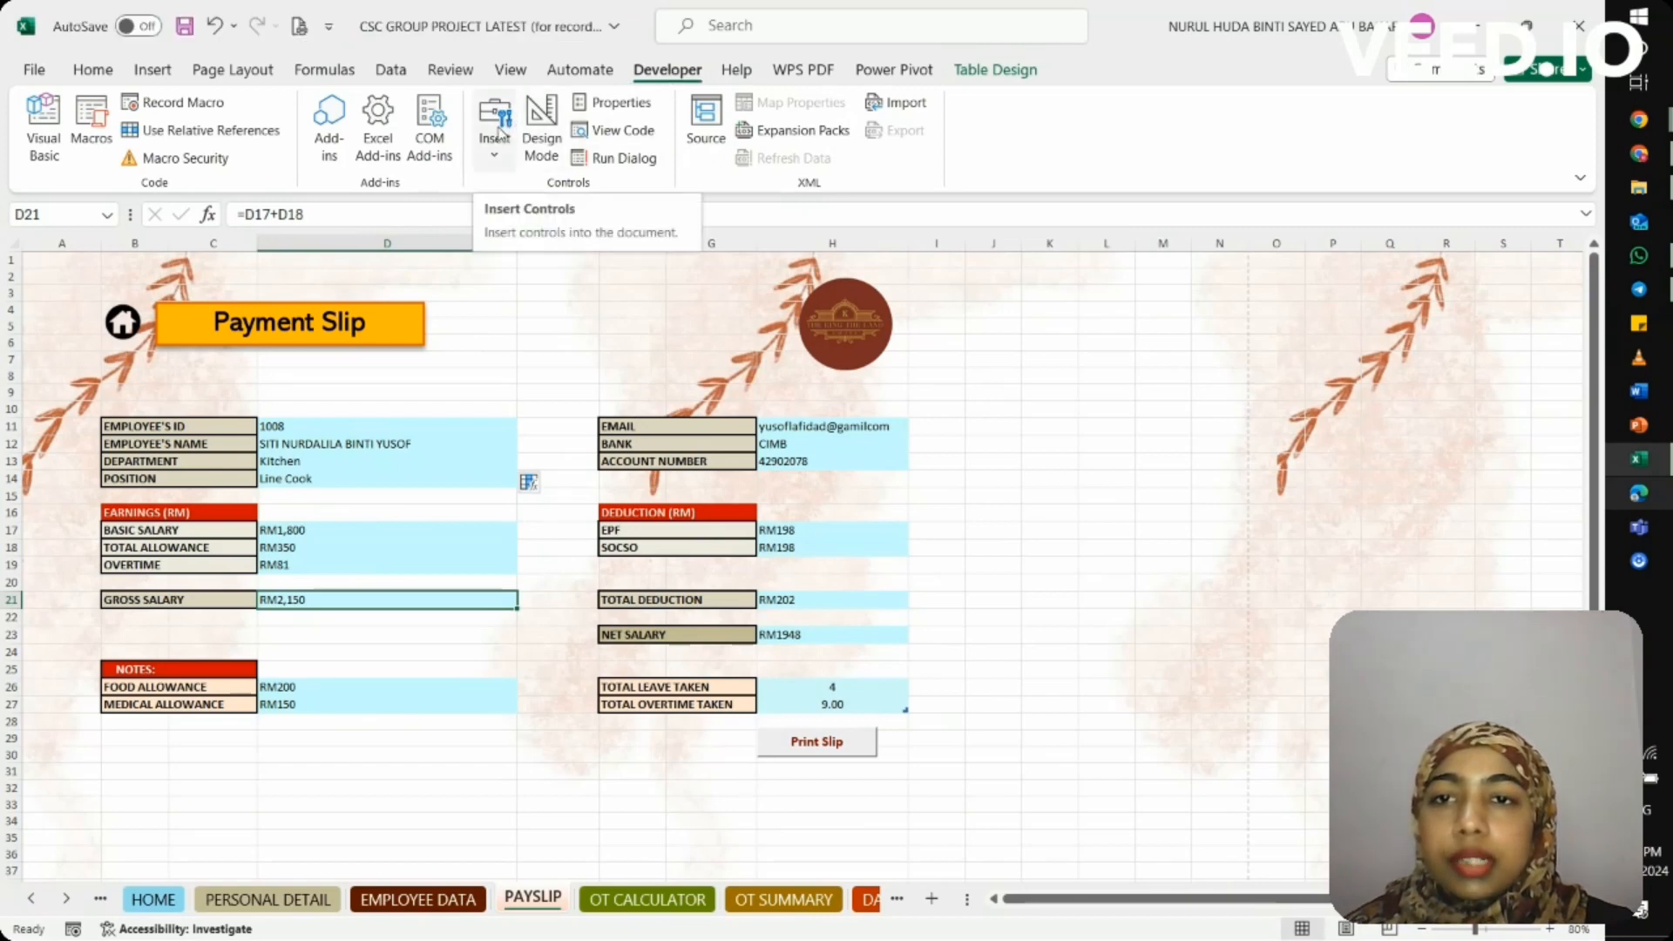
# Place a form control button over about J11:K12 on the PAYSLIP sheet and create a new VBA macro for it
pyautogui.click(496, 131)
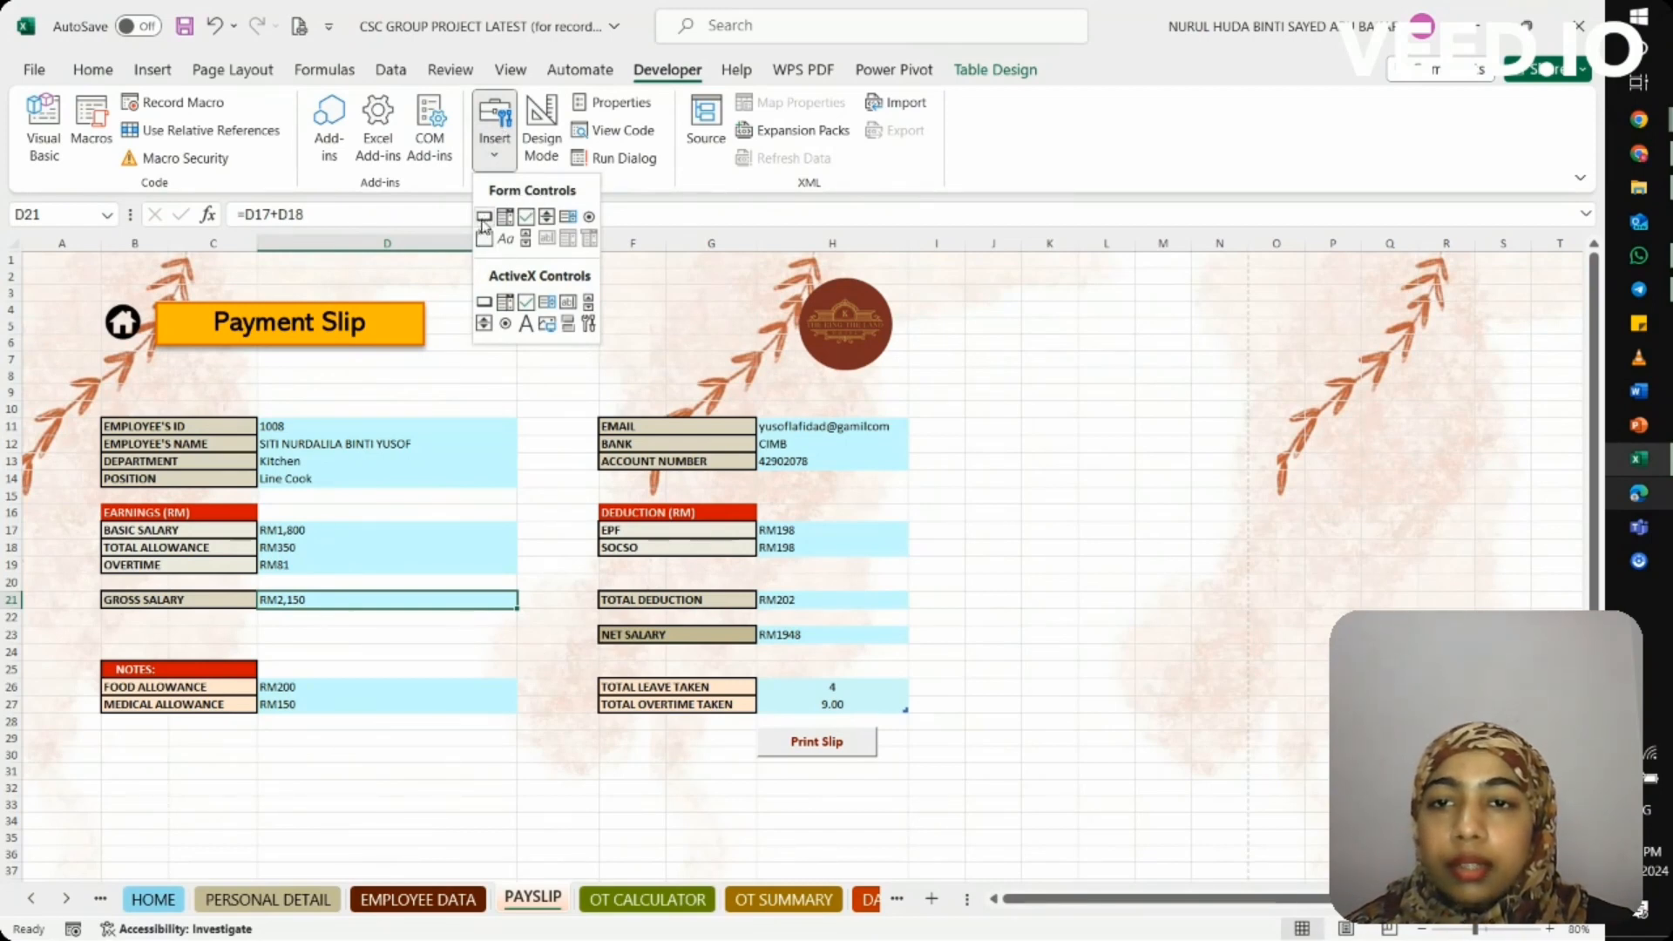
pyautogui.click(483, 218)
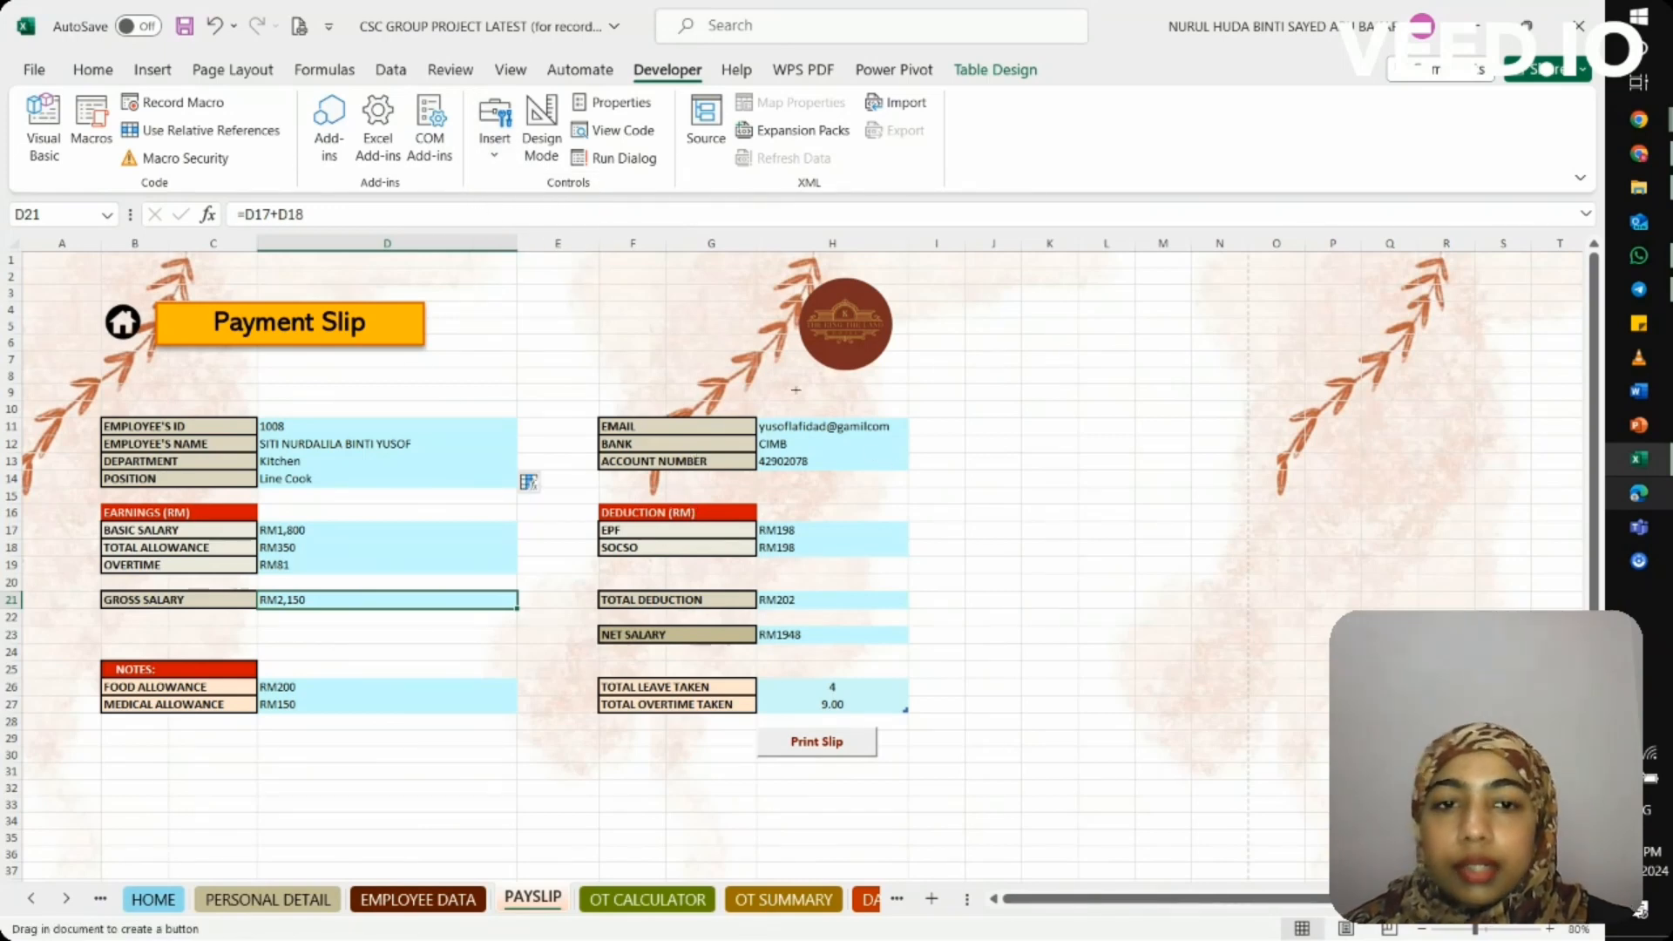
pyautogui.moveTo(984, 429); pyautogui.dragTo(1079, 456)
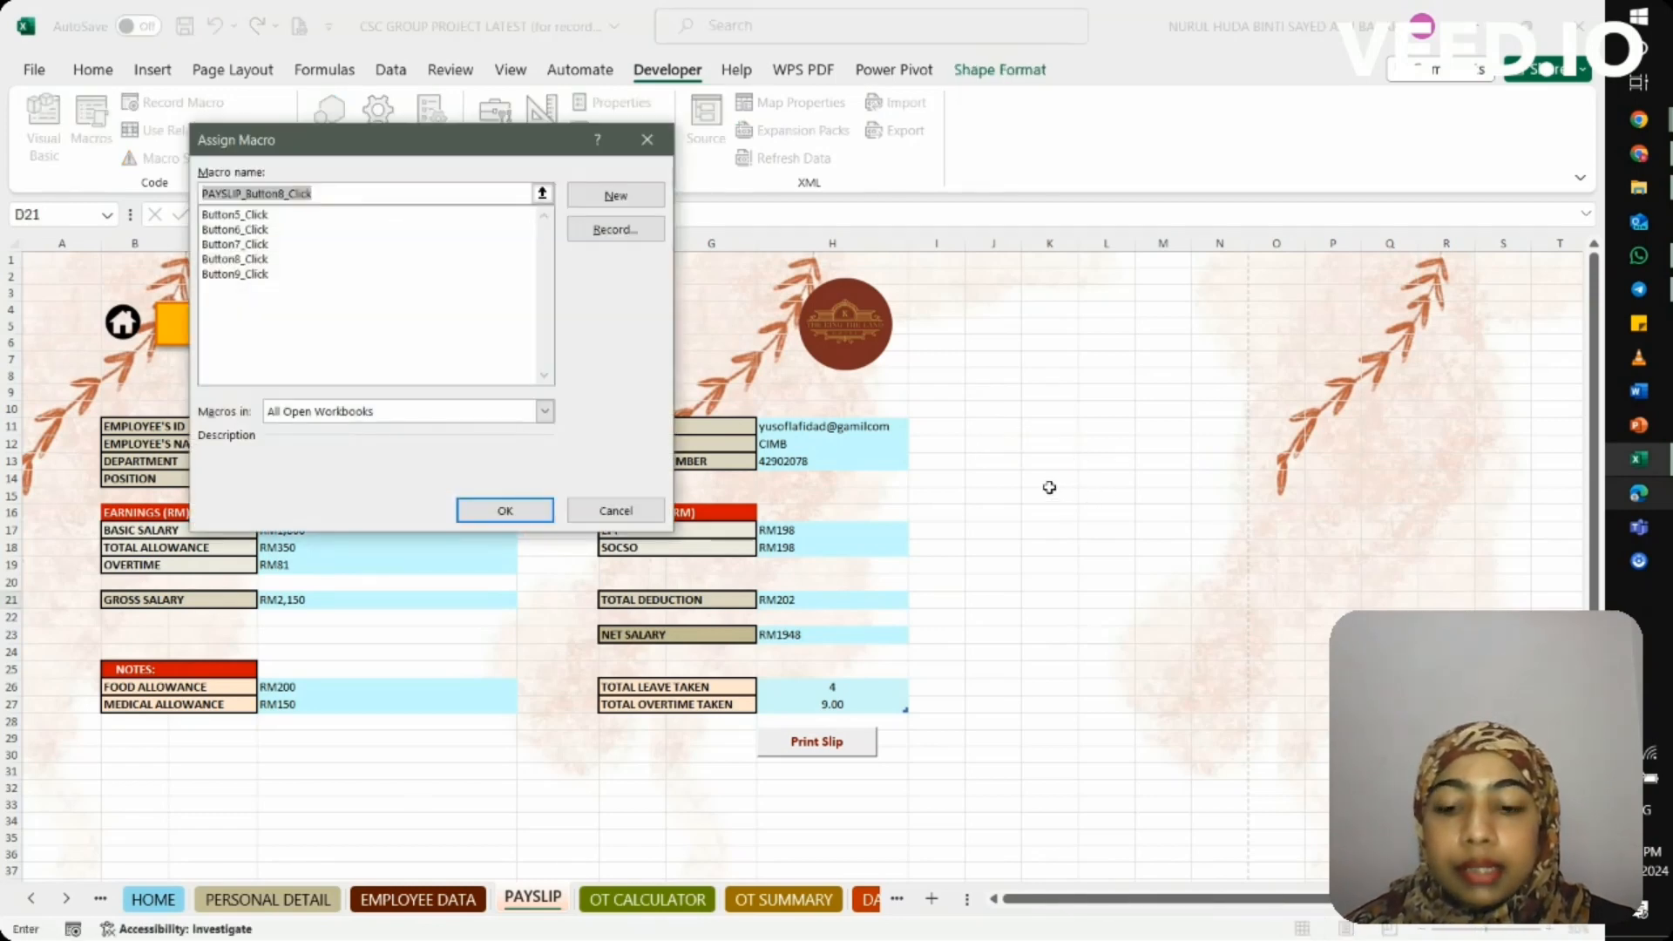
pyautogui.click(601, 199)
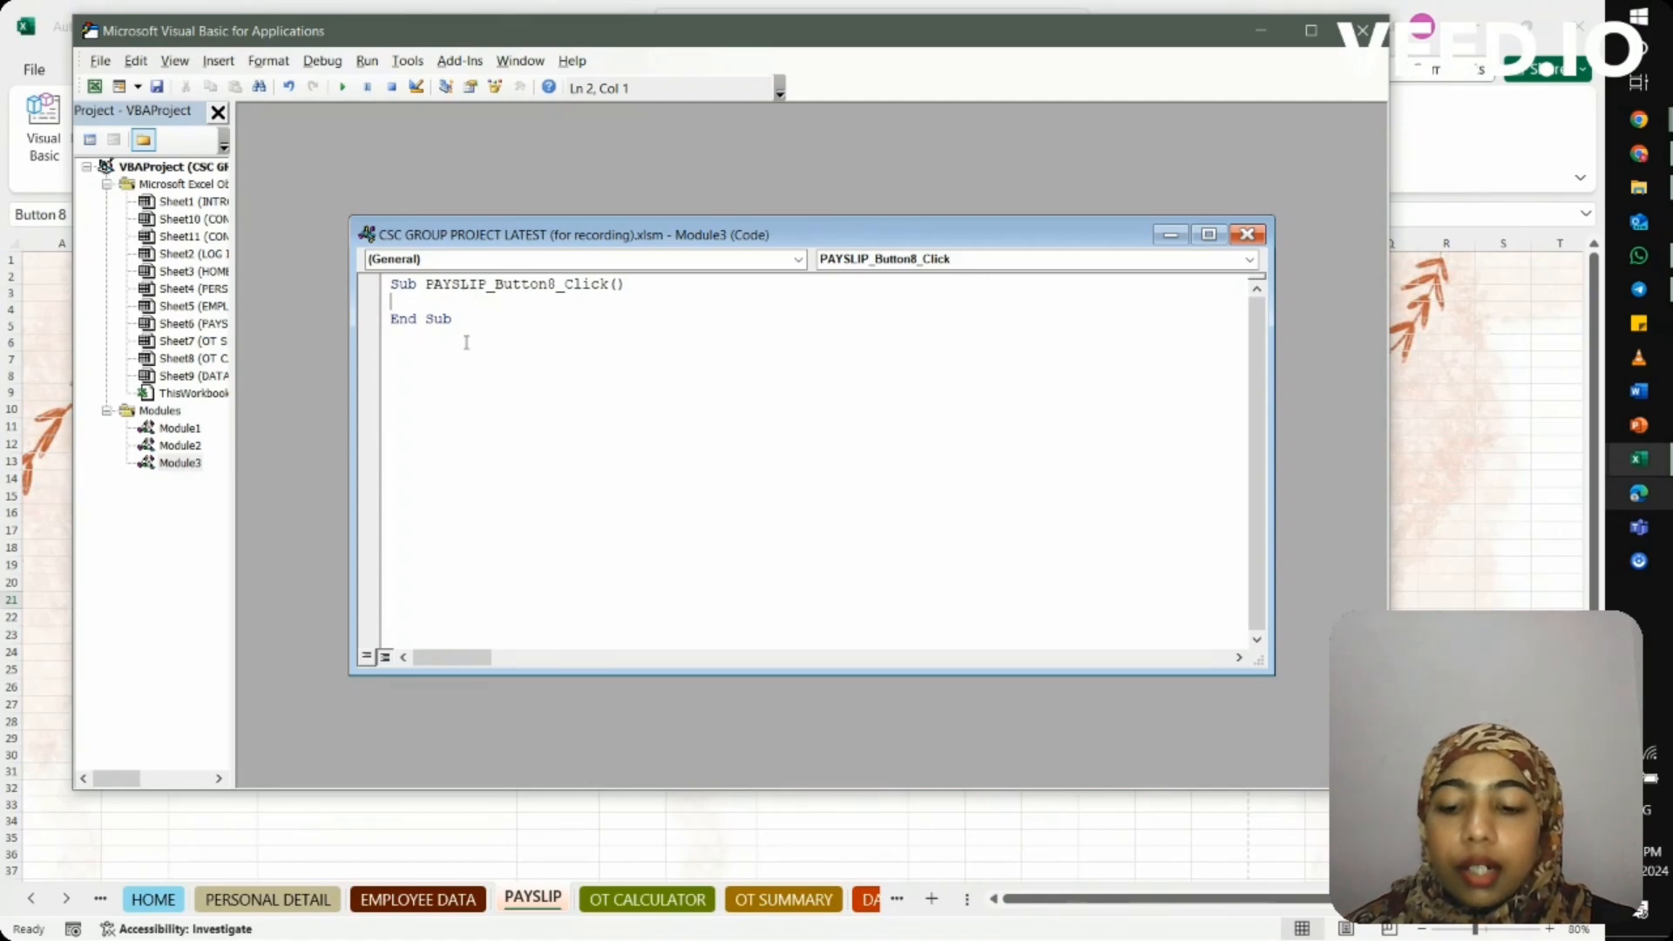
# Close the new macro's code, then examine the macro code assigned to the Print Slip button and close the editor
pyautogui.click(1246, 234)
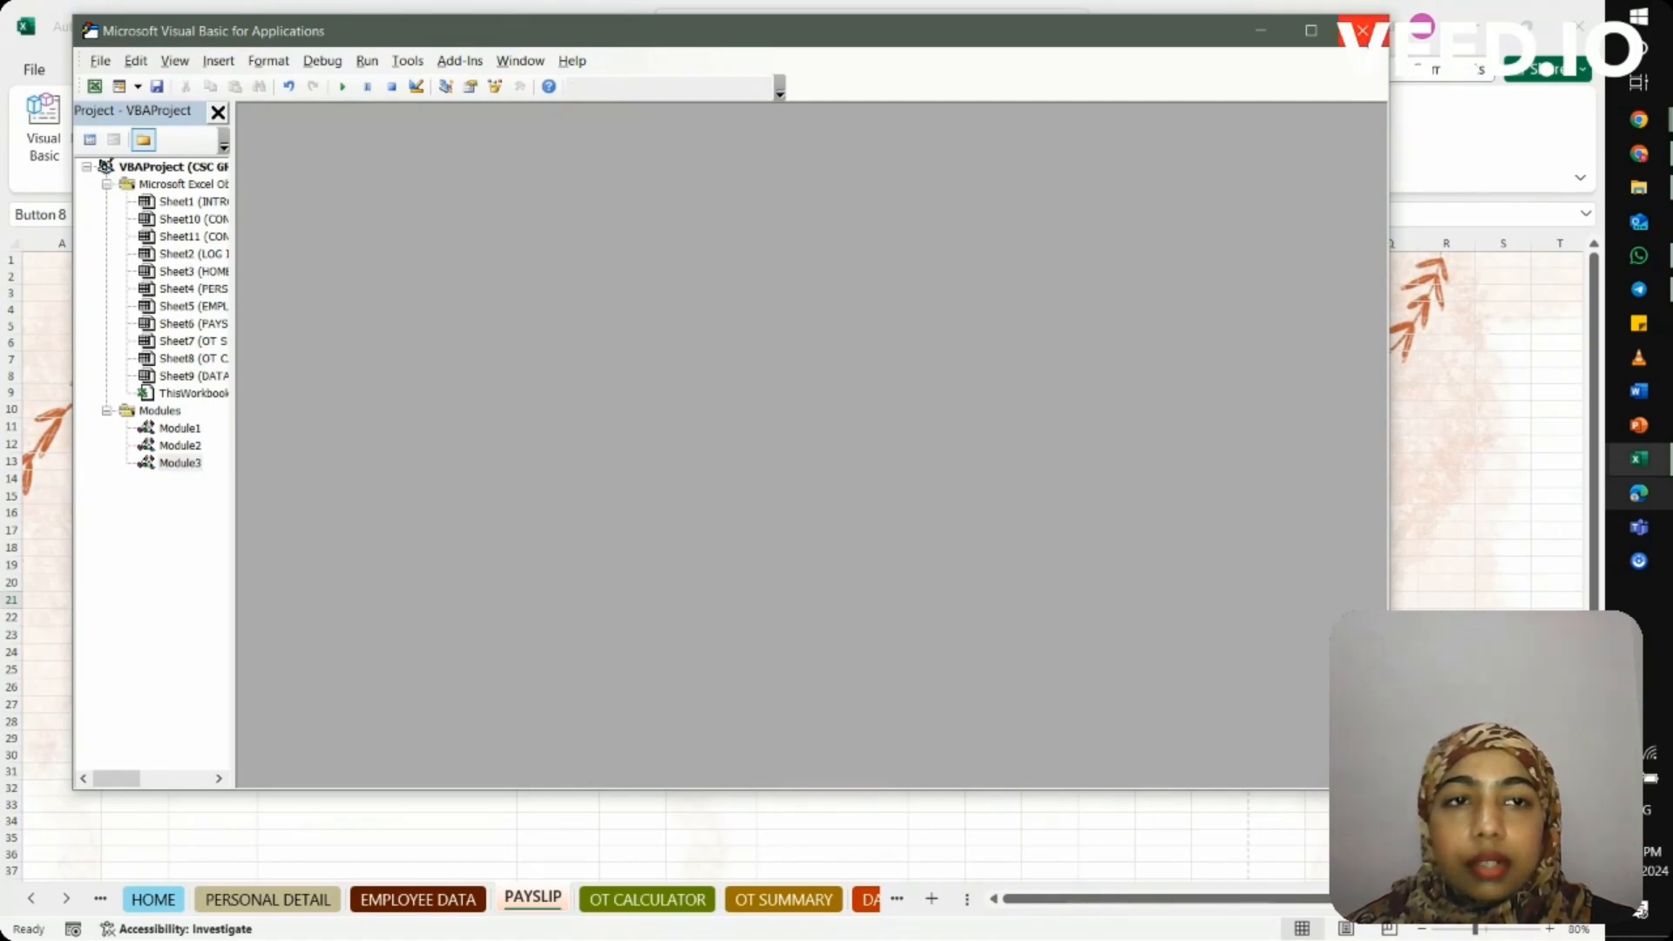
pyautogui.click(1362, 31)
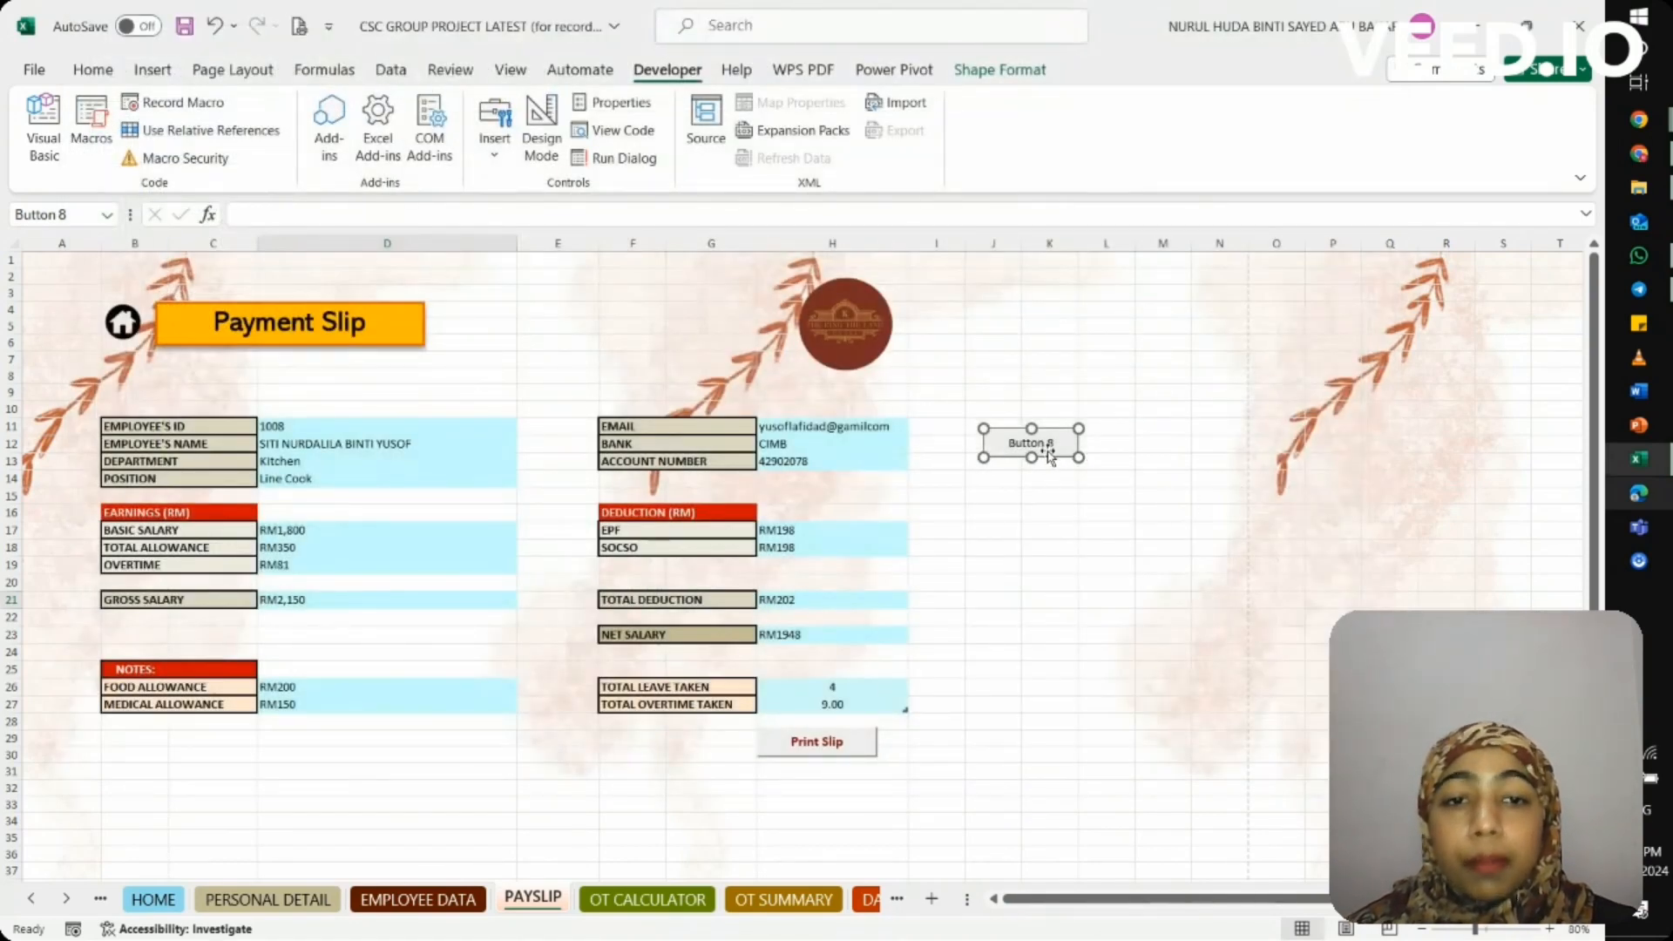
pyautogui.rightClick(801, 758)
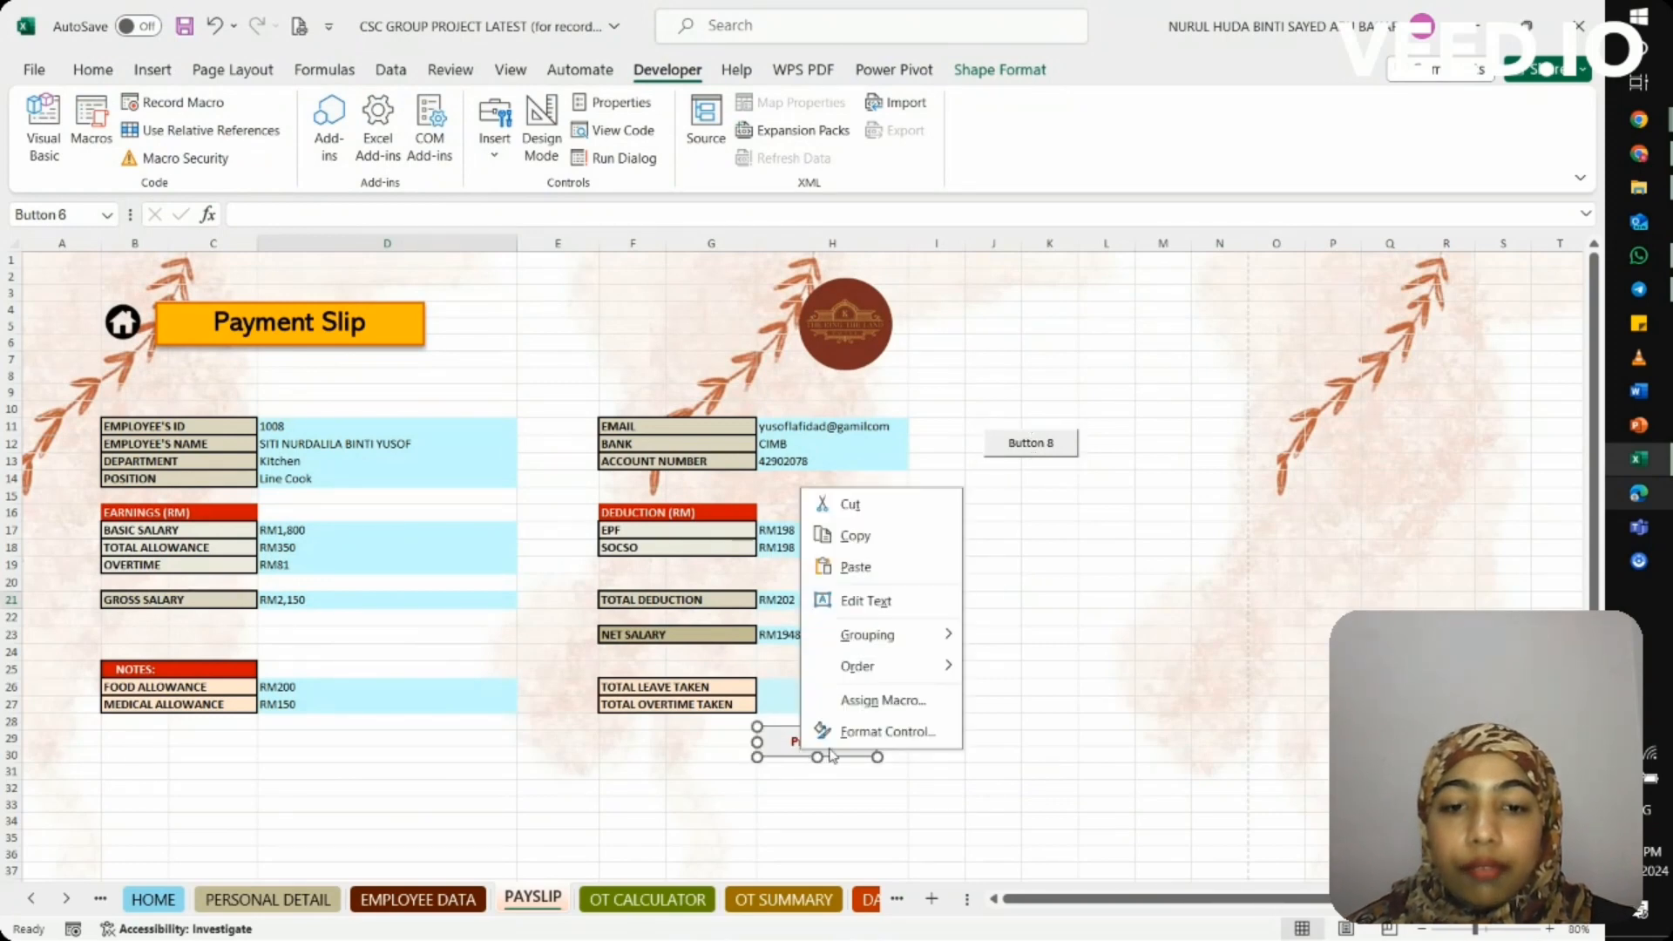
pyautogui.click(881, 699)
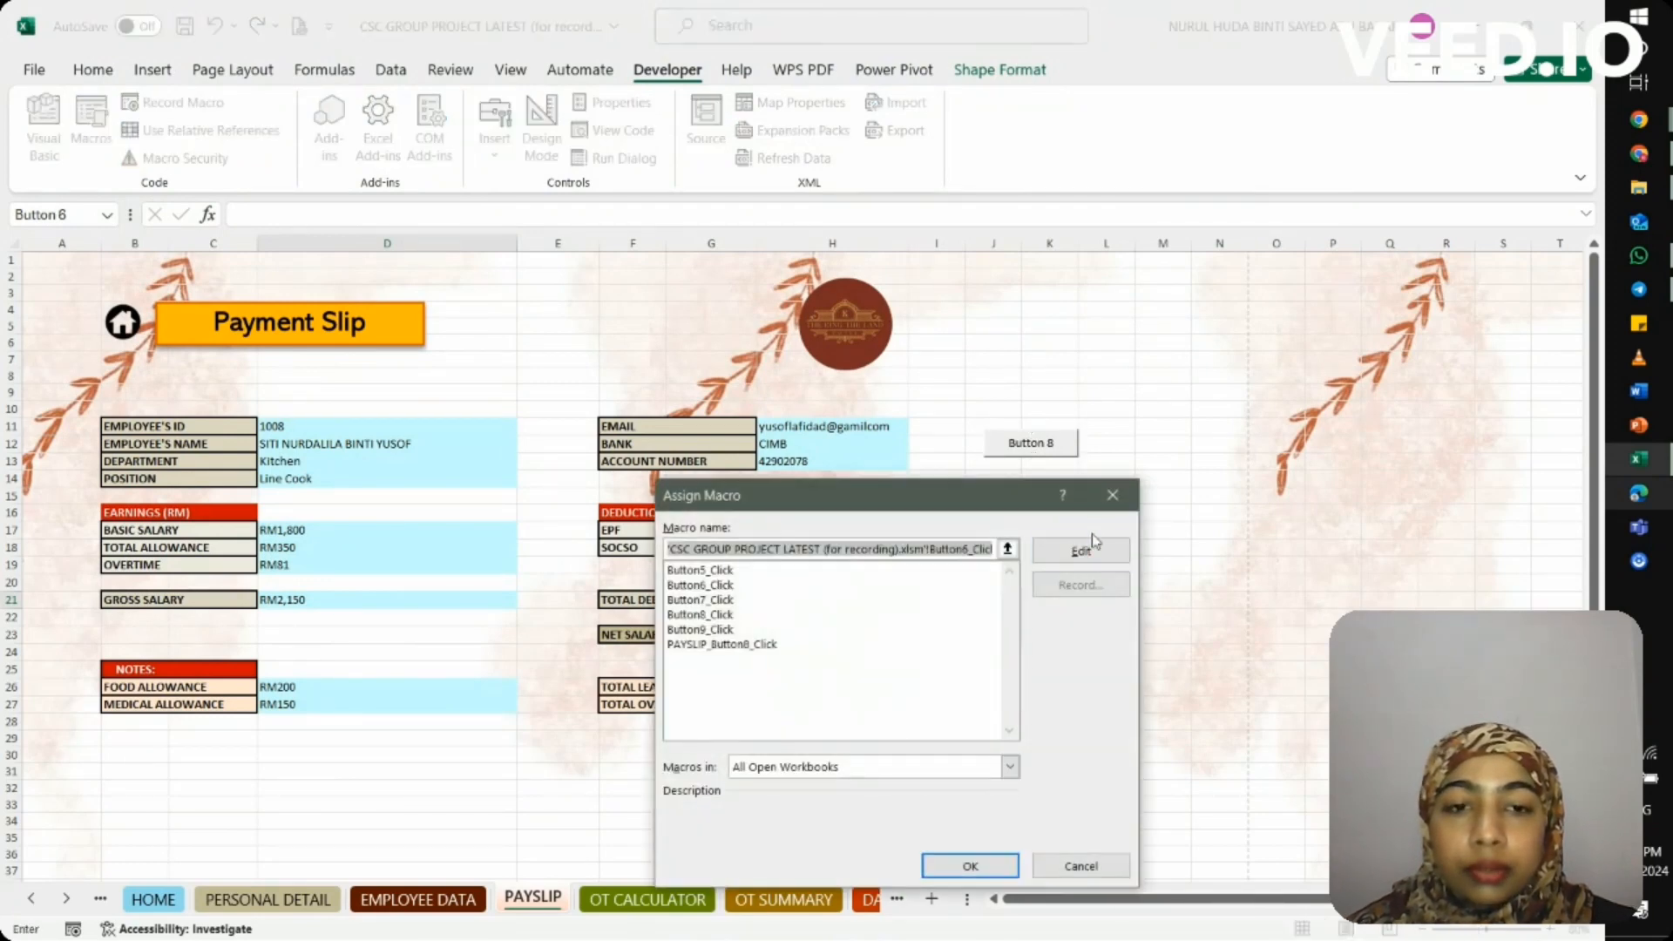
pyautogui.click(1080, 551)
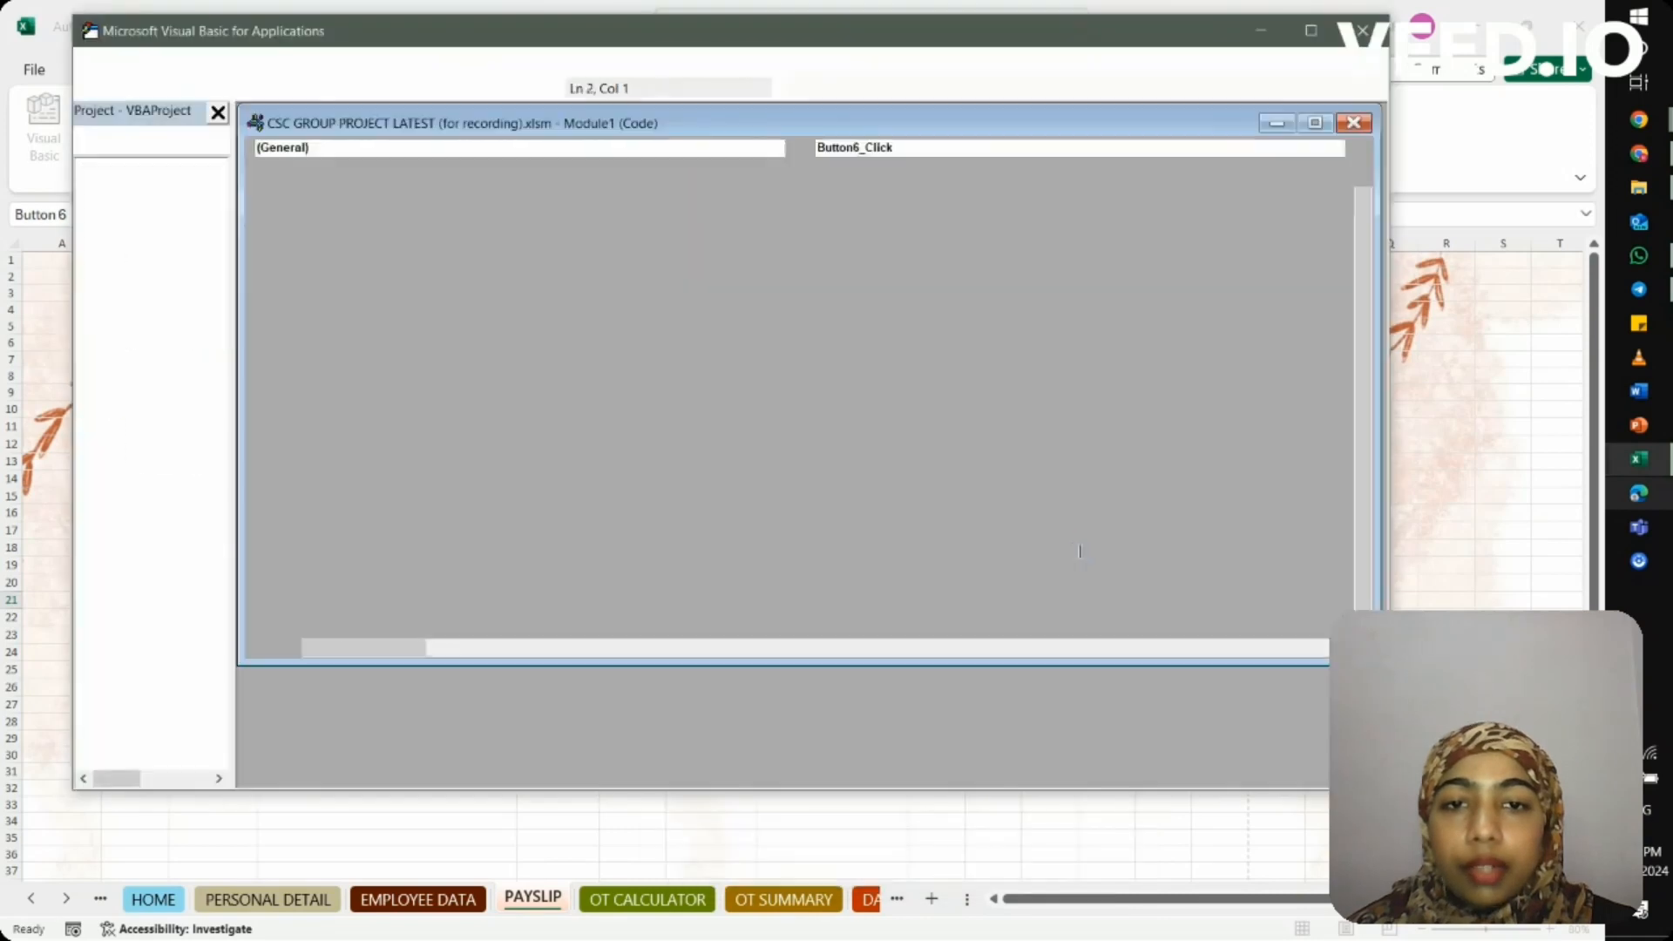
pyautogui.moveTo(472, 272); pyautogui.dragTo(280, 175)
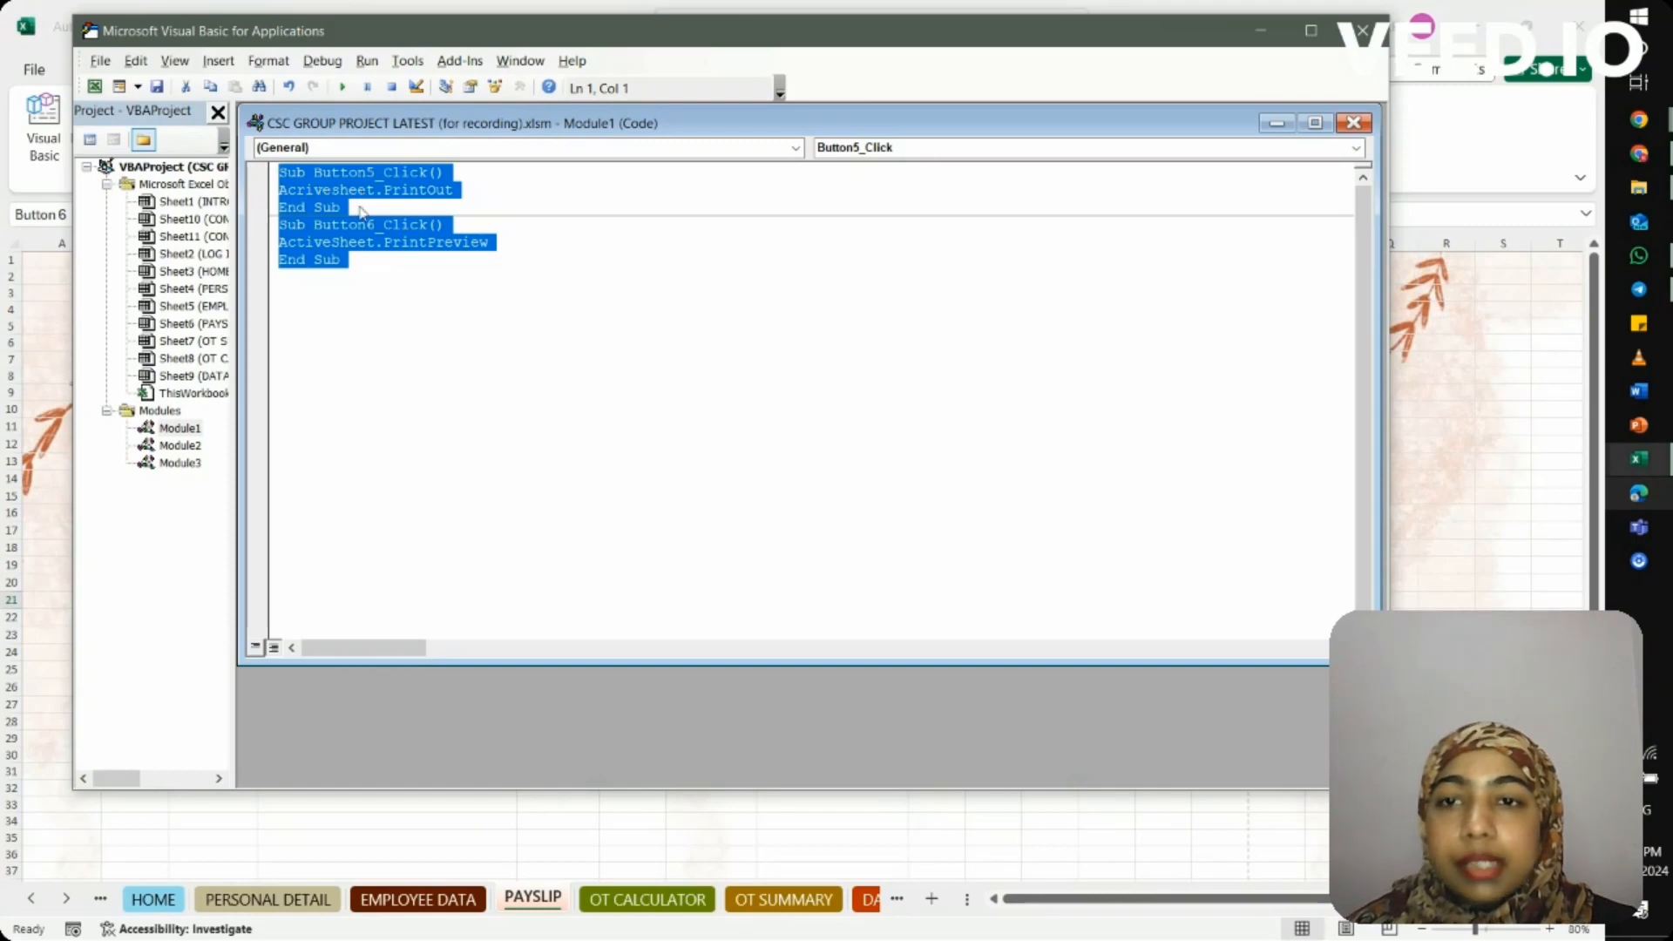
pyautogui.click(1353, 123)
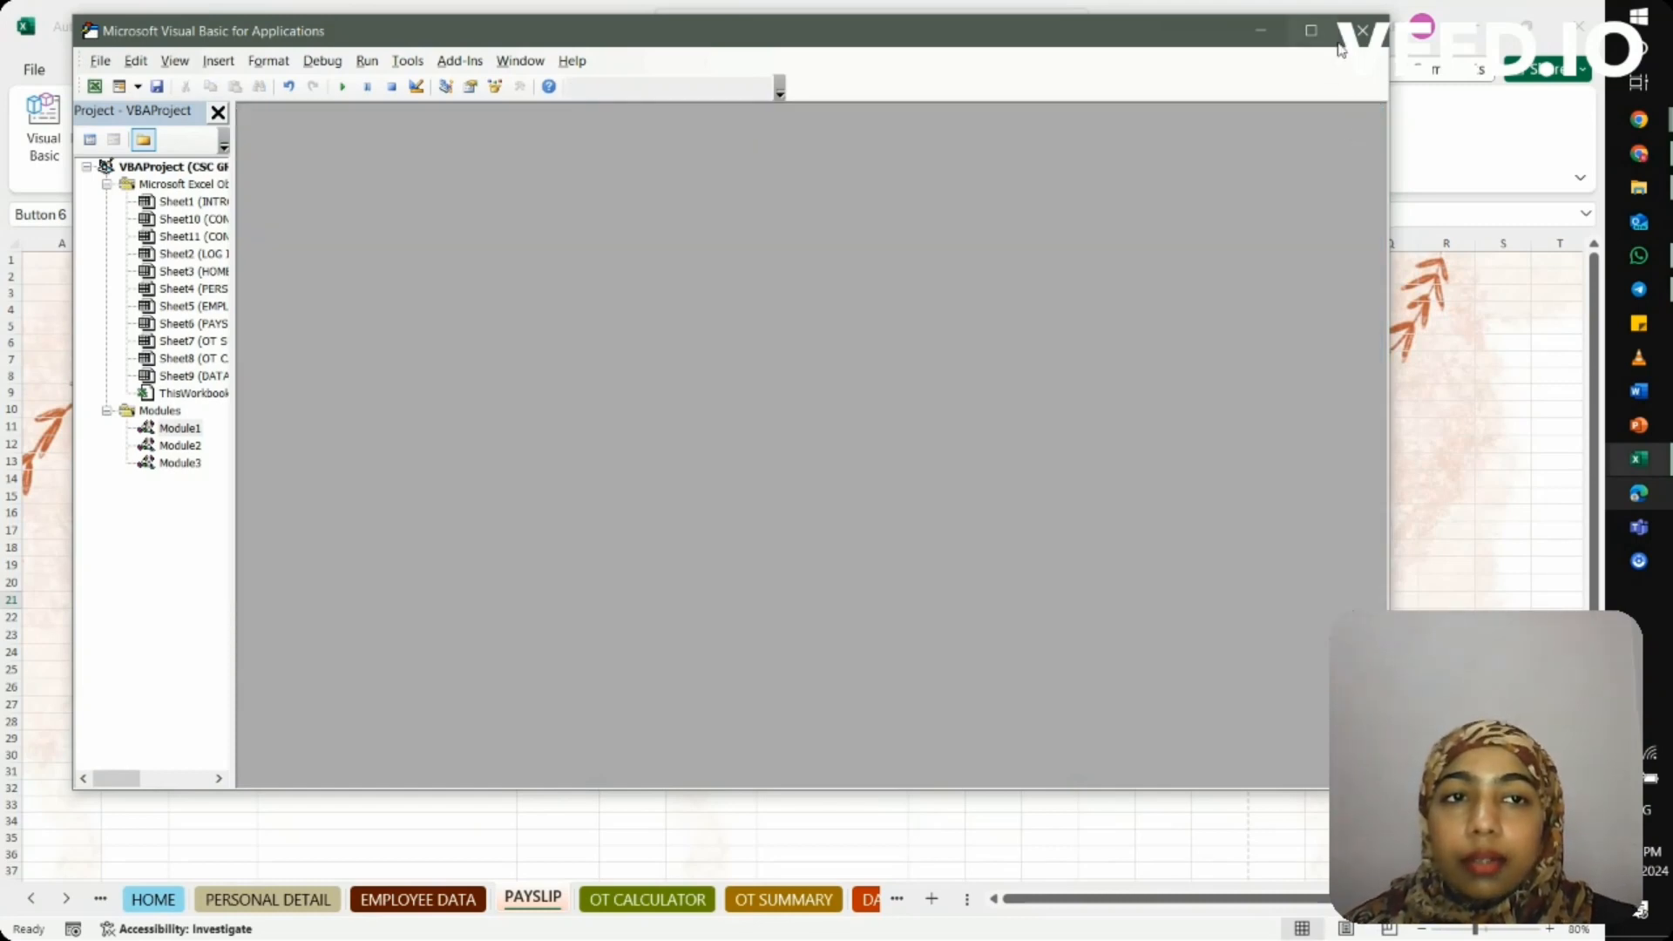
pyautogui.click(1361, 31)
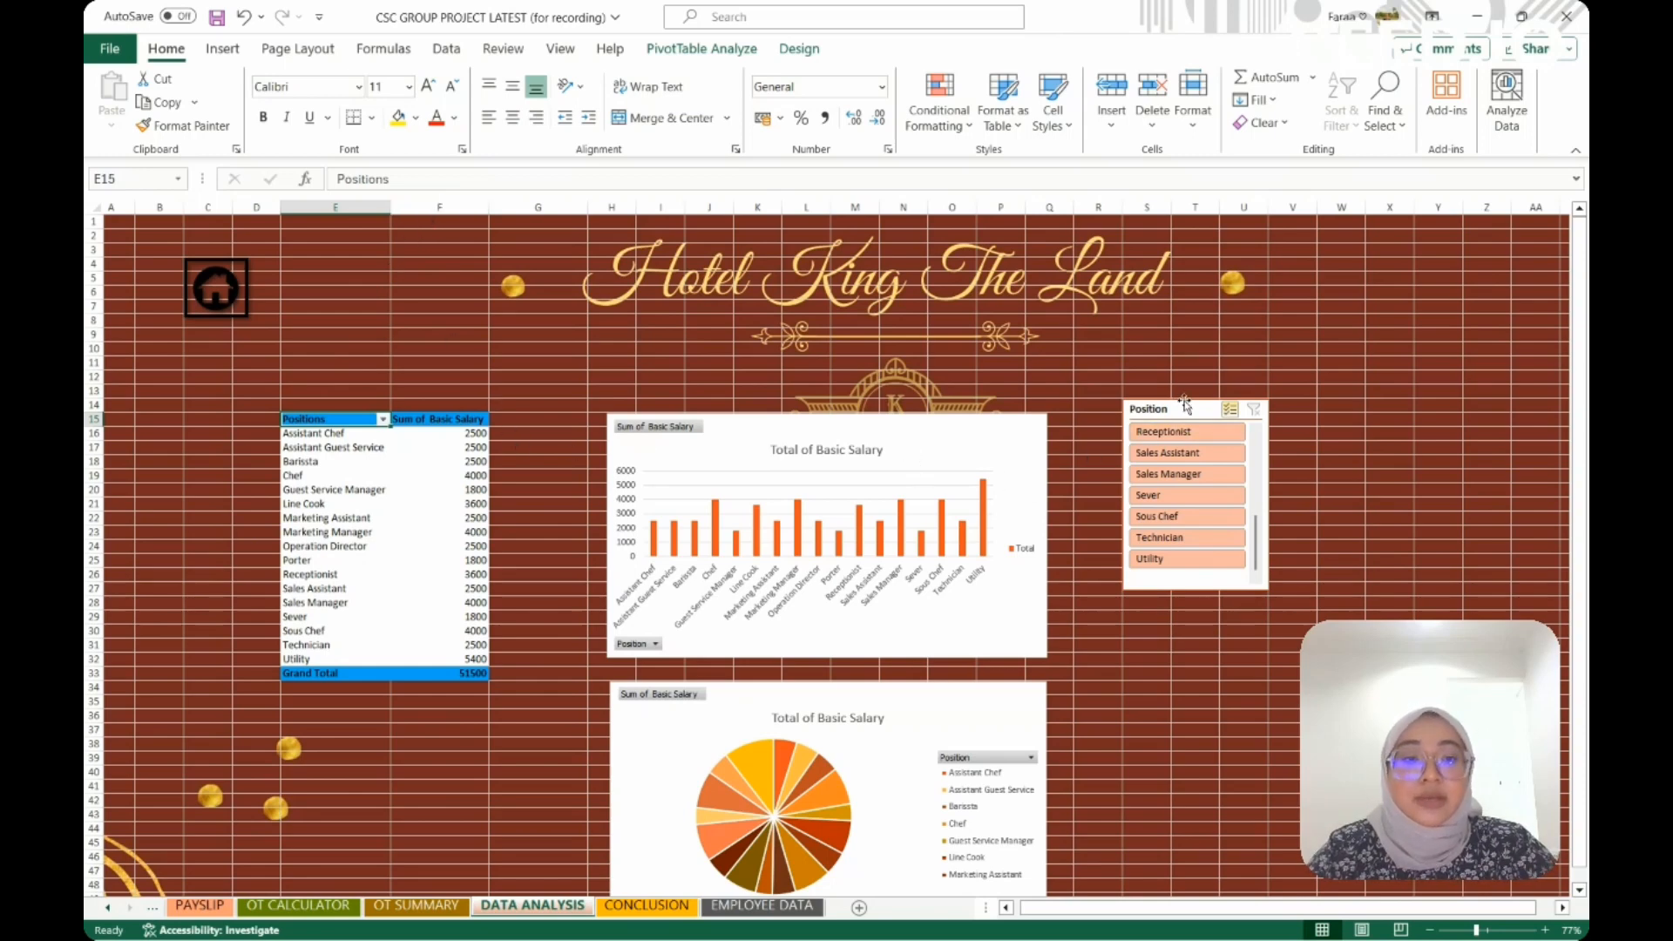
# Nudge the Position slicer down and shift the Total of Basic Salary column chart slightly, checking the chart's Position filter choices
pyautogui.moveTo(1186, 408); pyautogui.dragTo(1186, 422)
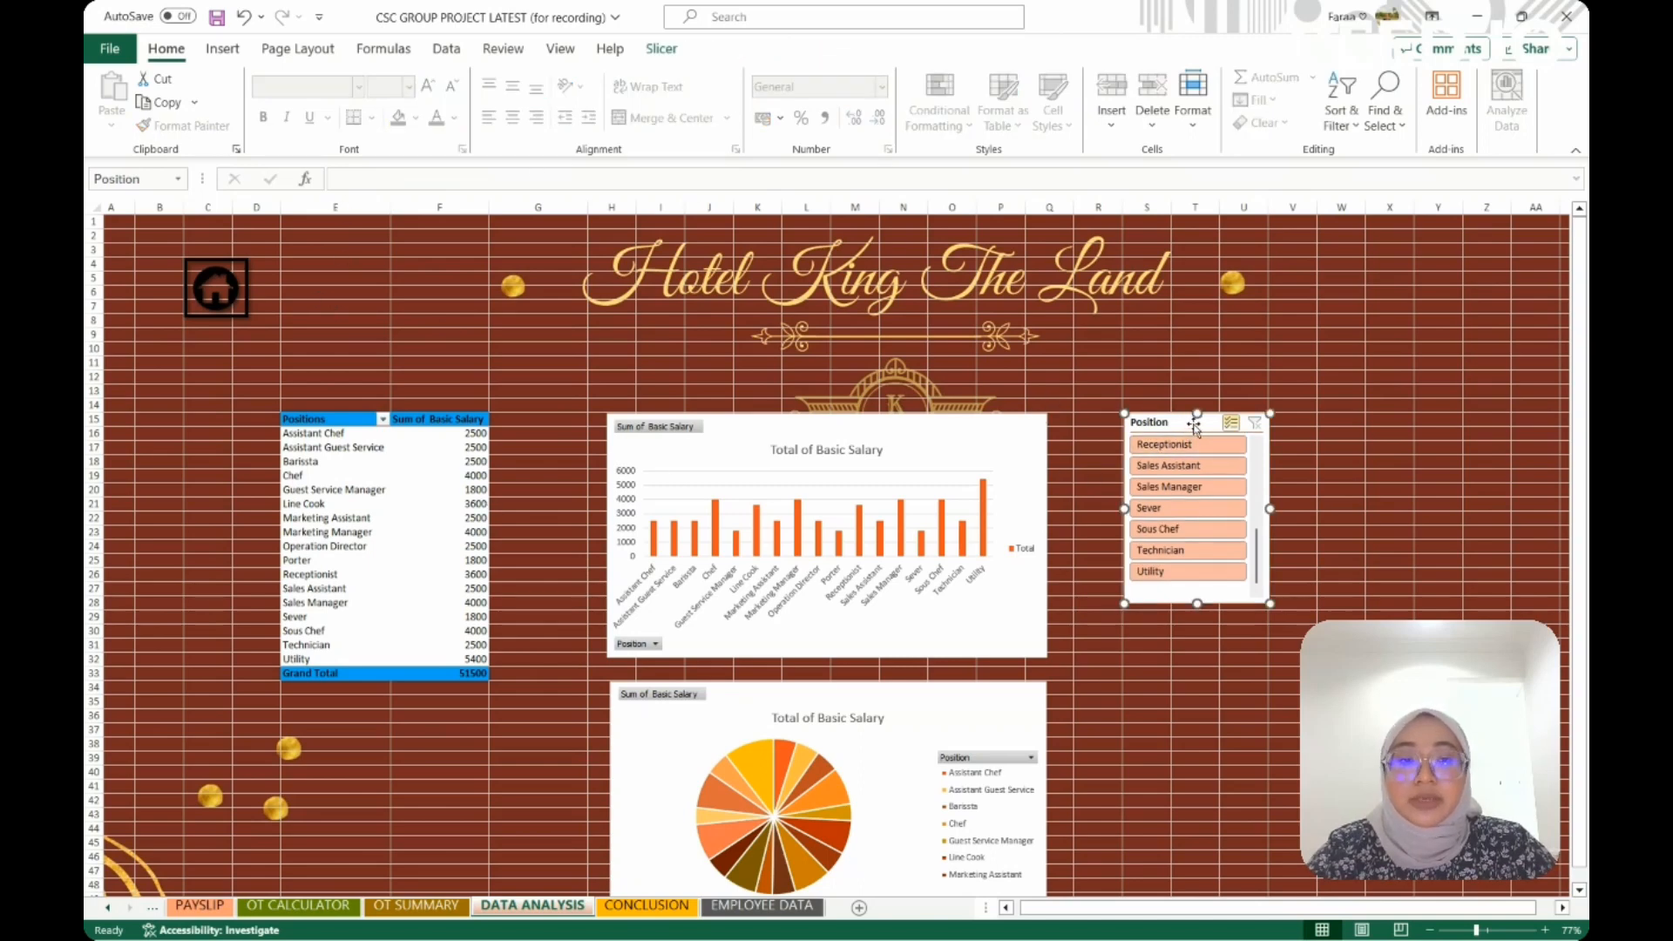
pyautogui.moveTo(1192, 426); pyautogui.dragTo(1191, 424)
pyautogui.moveTo(990, 436)
pyautogui.mouseDown()
pyautogui.moveTo(917, 441)
pyautogui.moveTo(1093, 601)
pyautogui.moveTo(873, 409)
pyautogui.moveTo(999, 433)
pyautogui.mouseUp()
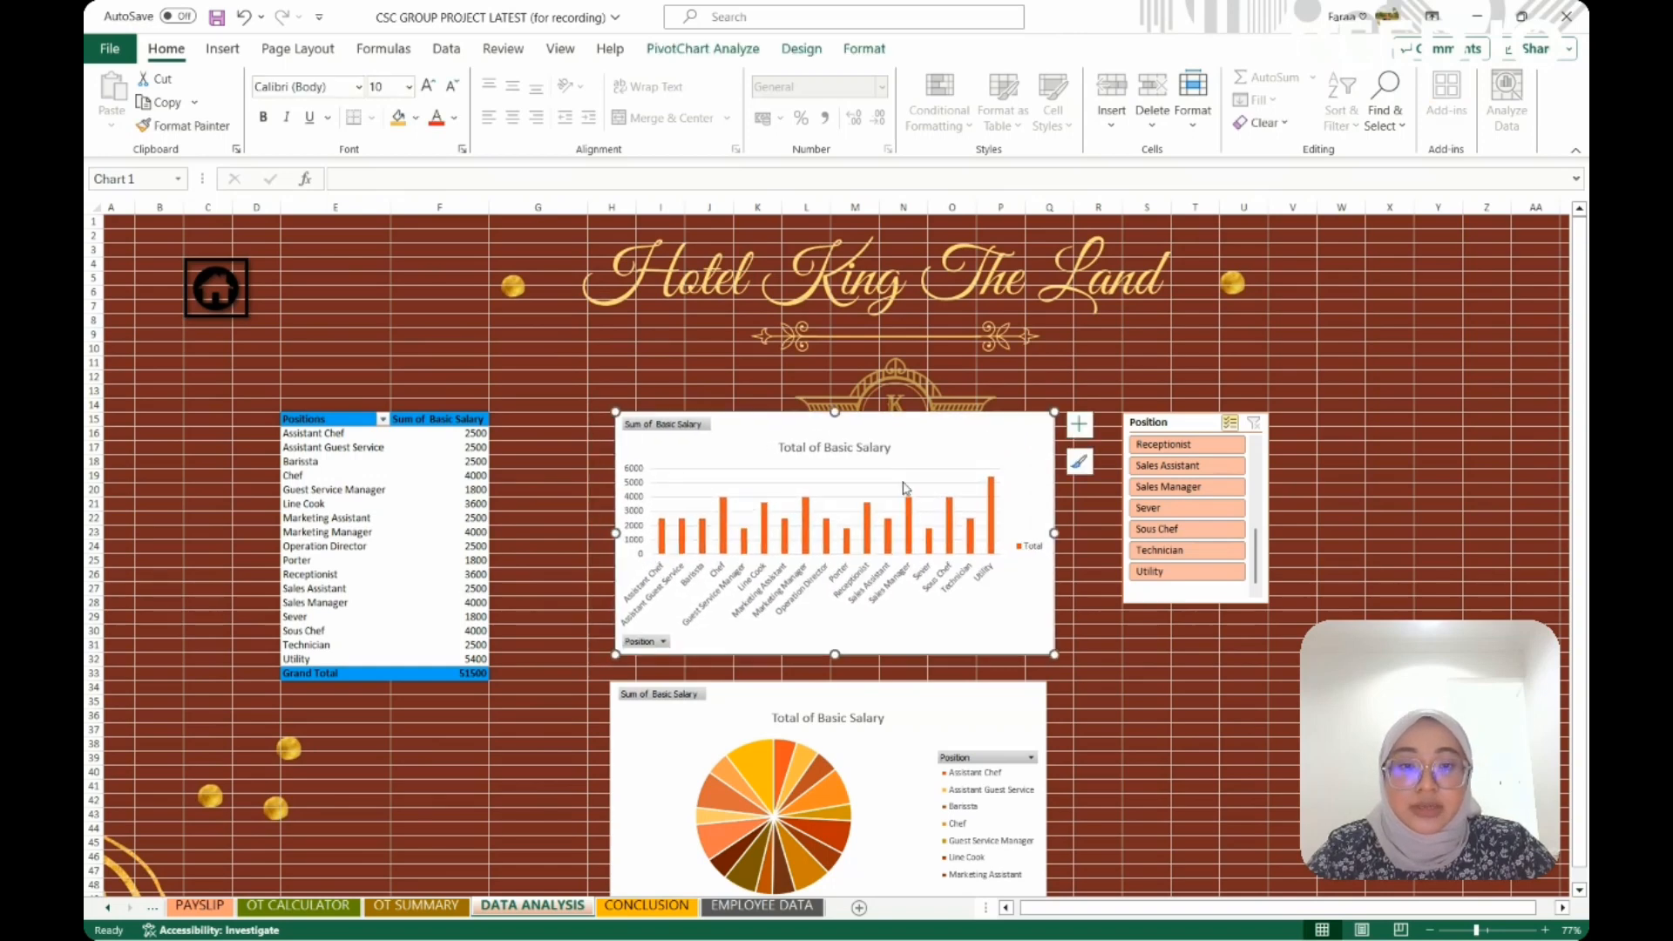
pyautogui.click(641, 642)
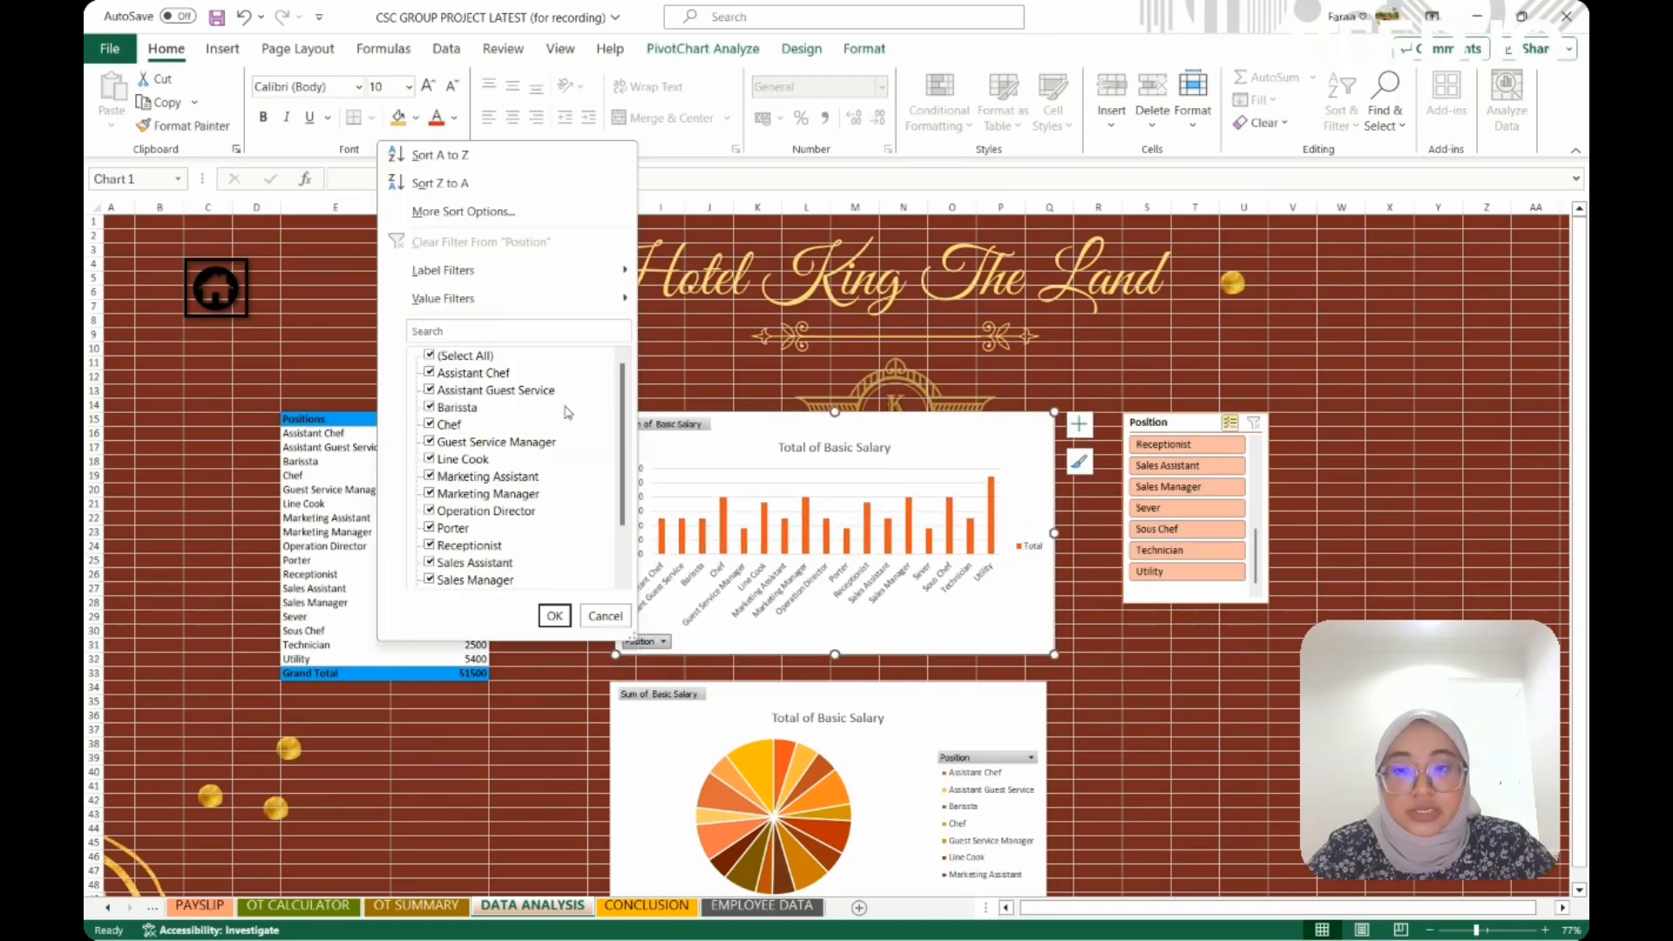
pyautogui.click(647, 647)
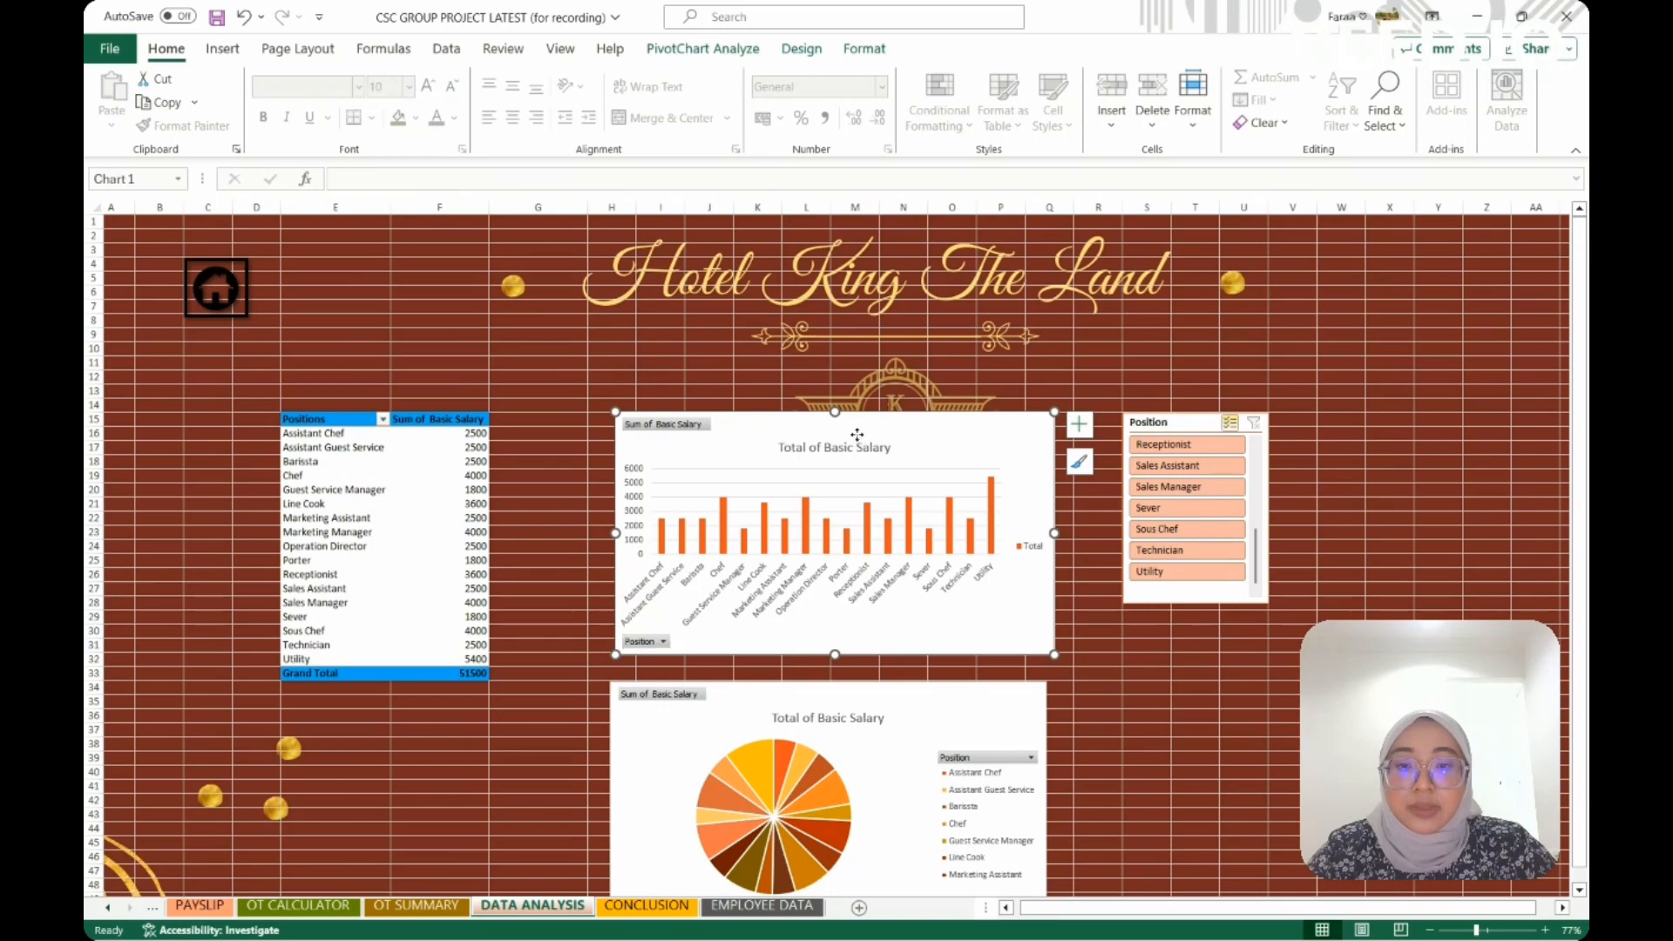
pyautogui.moveTo(856, 435); pyautogui.dragTo(853, 437)
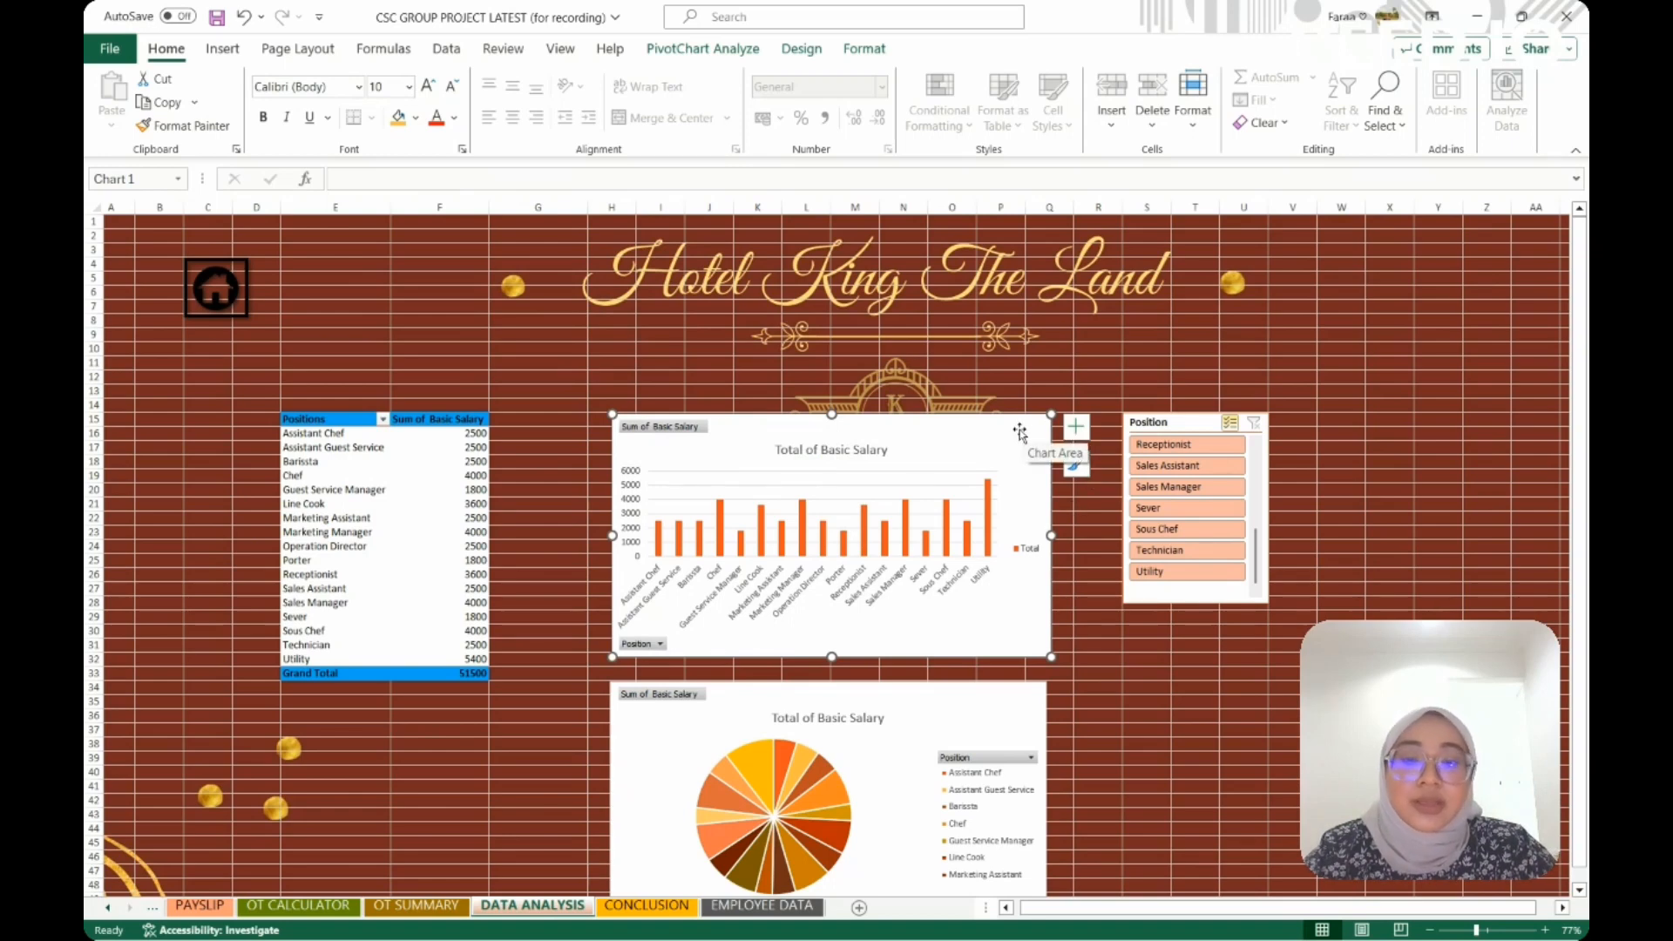
pyautogui.moveTo(1016, 435); pyautogui.dragTo(1004, 433)
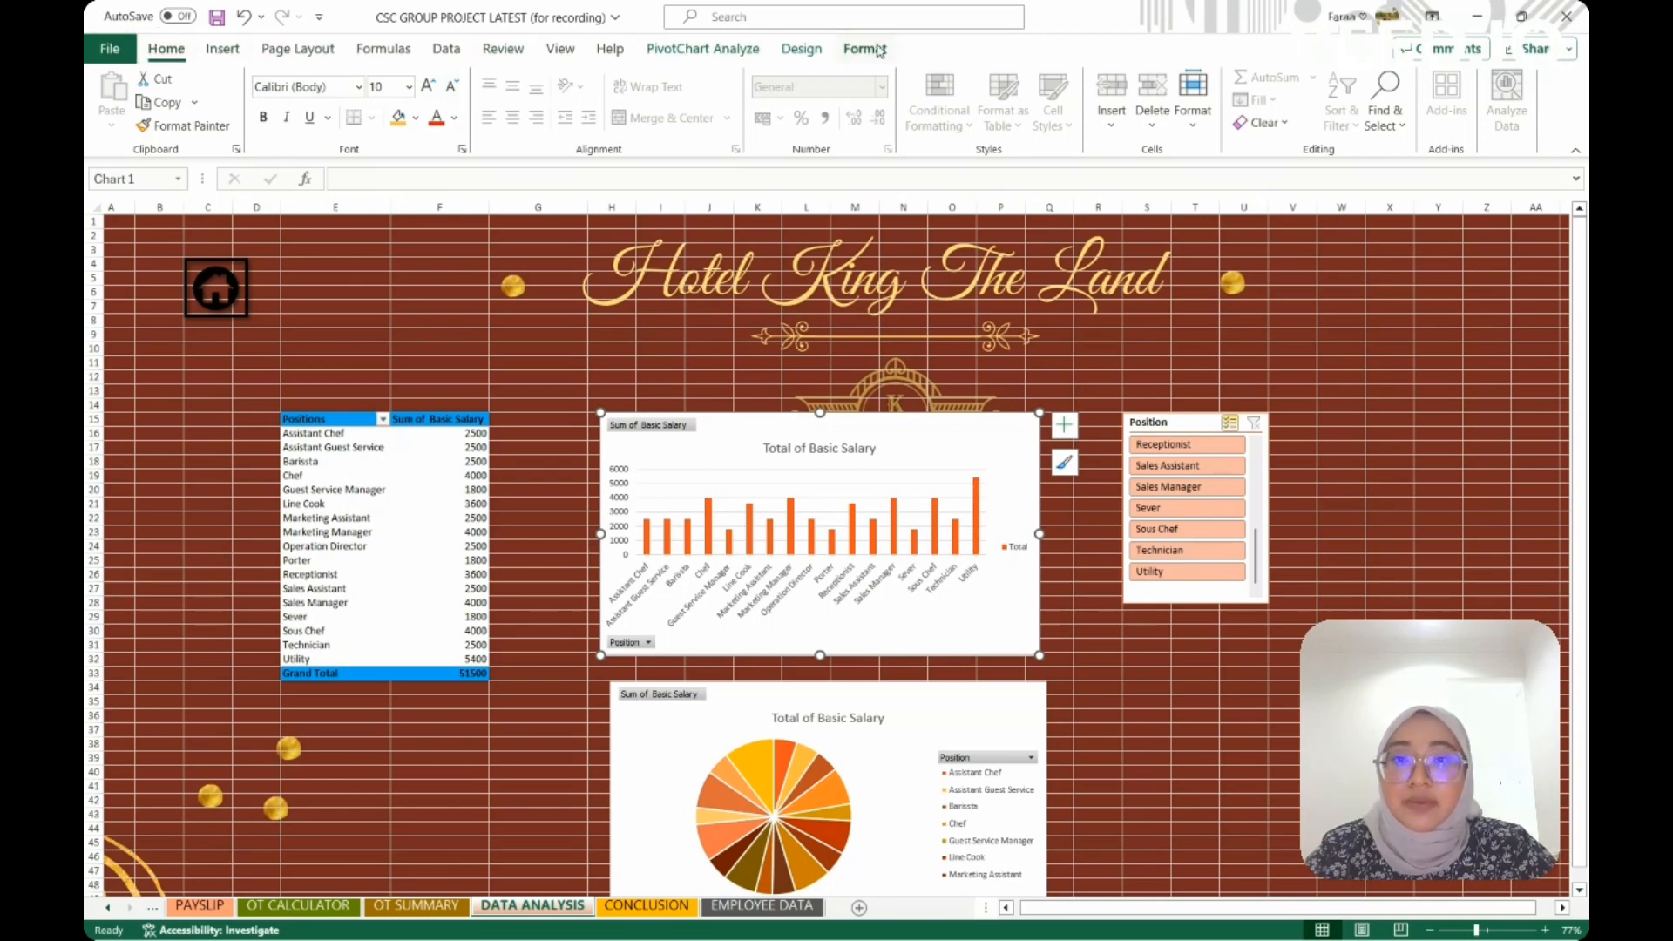
# Protect the DATA ANALYSIS sheet with a password, allowing only selection of locked and unlocked cells, and re-enter the password to confirm
pyautogui.click(512, 53)
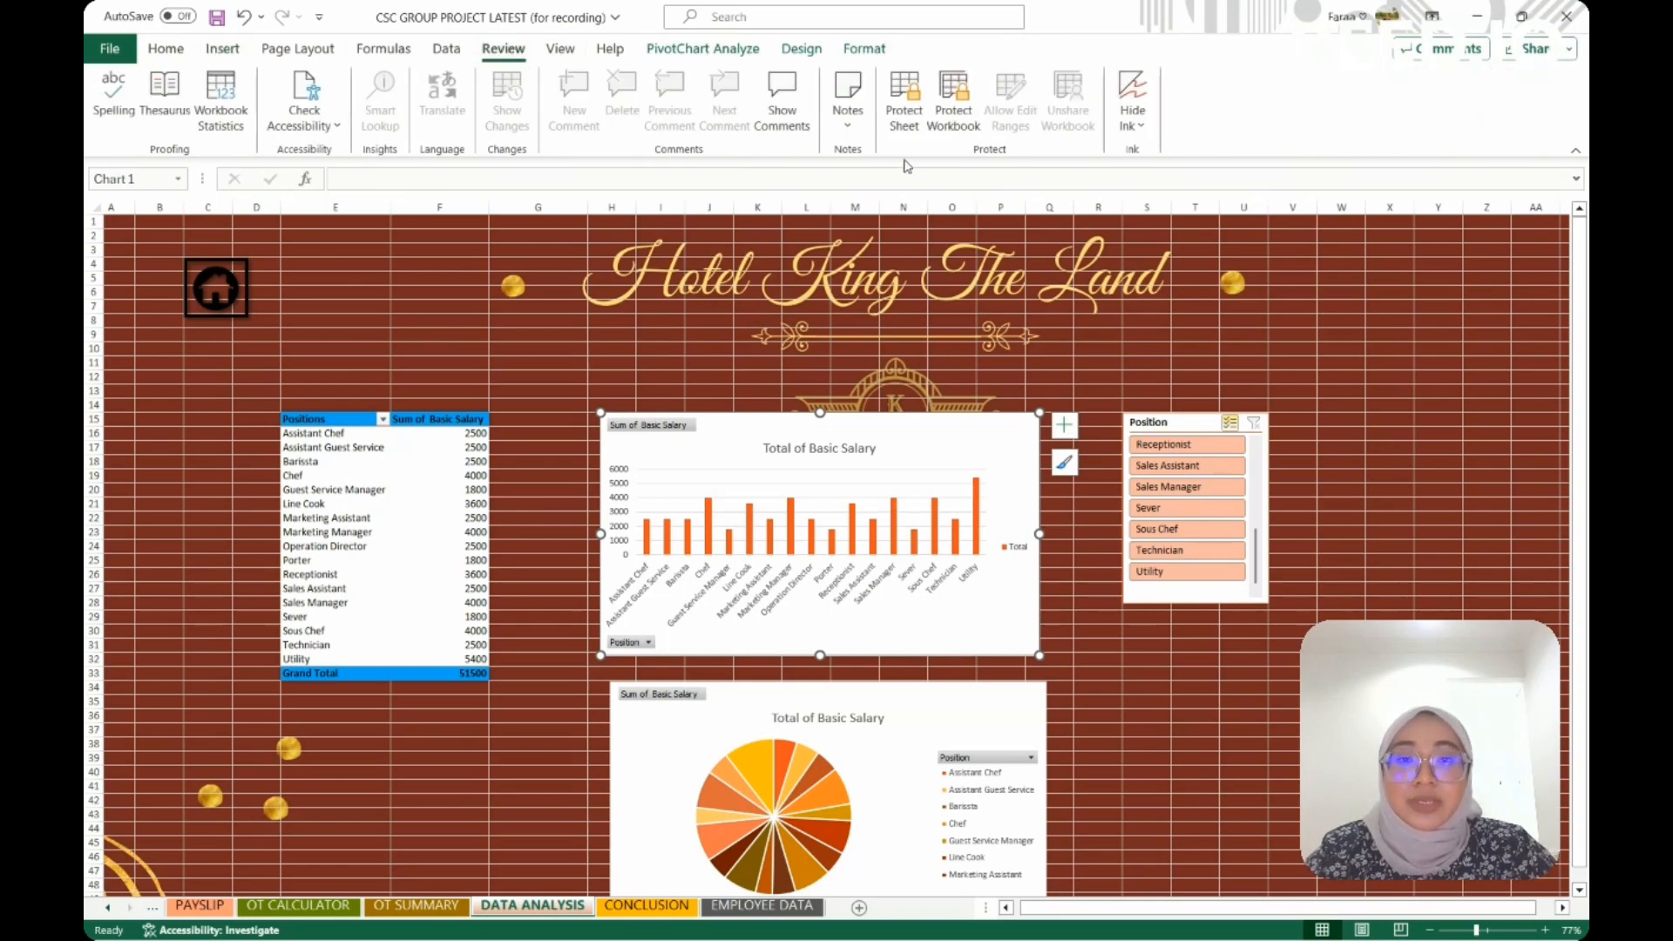
pyautogui.click(898, 122)
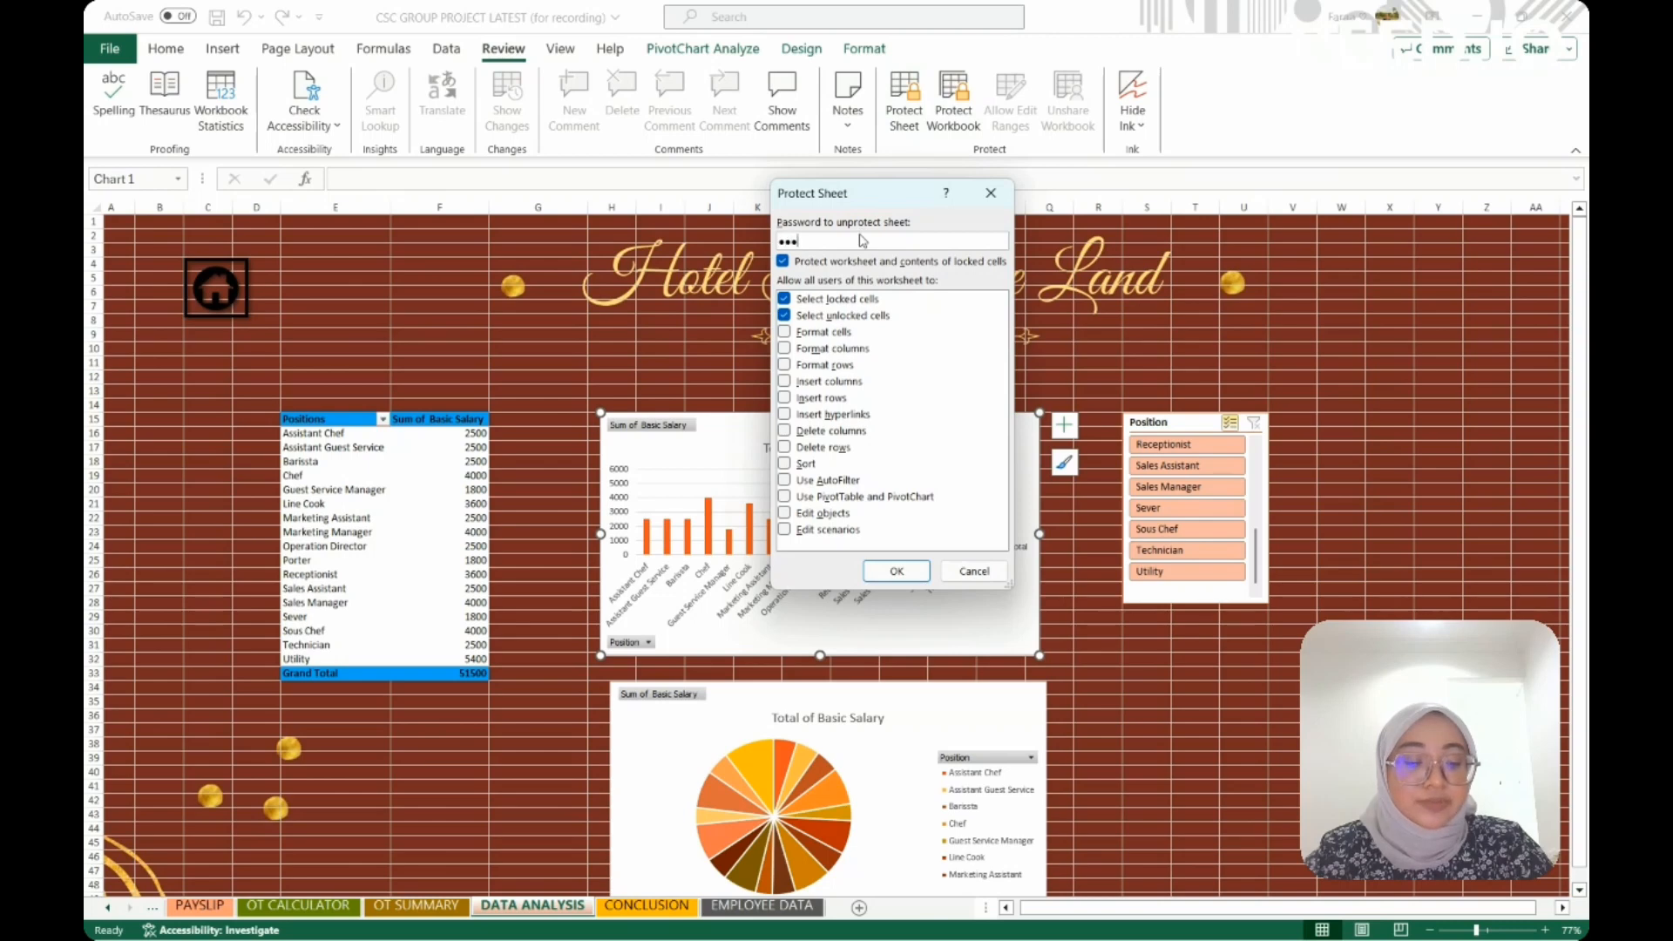
pyautogui.click(906, 574)
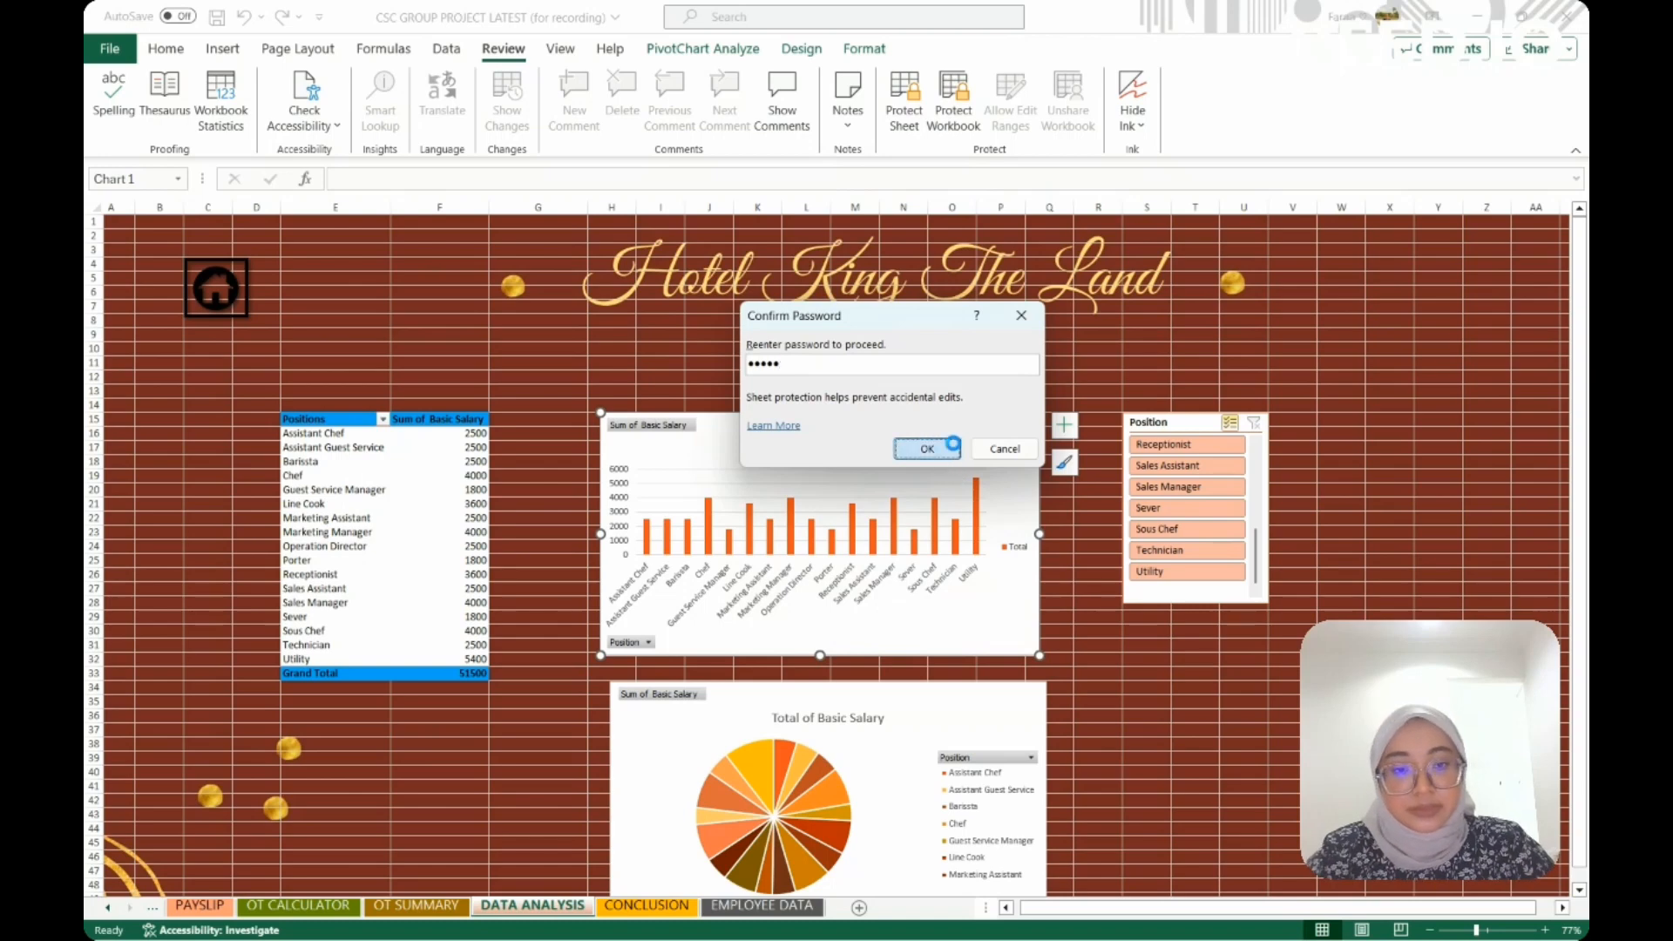
pyautogui.click(941, 448)
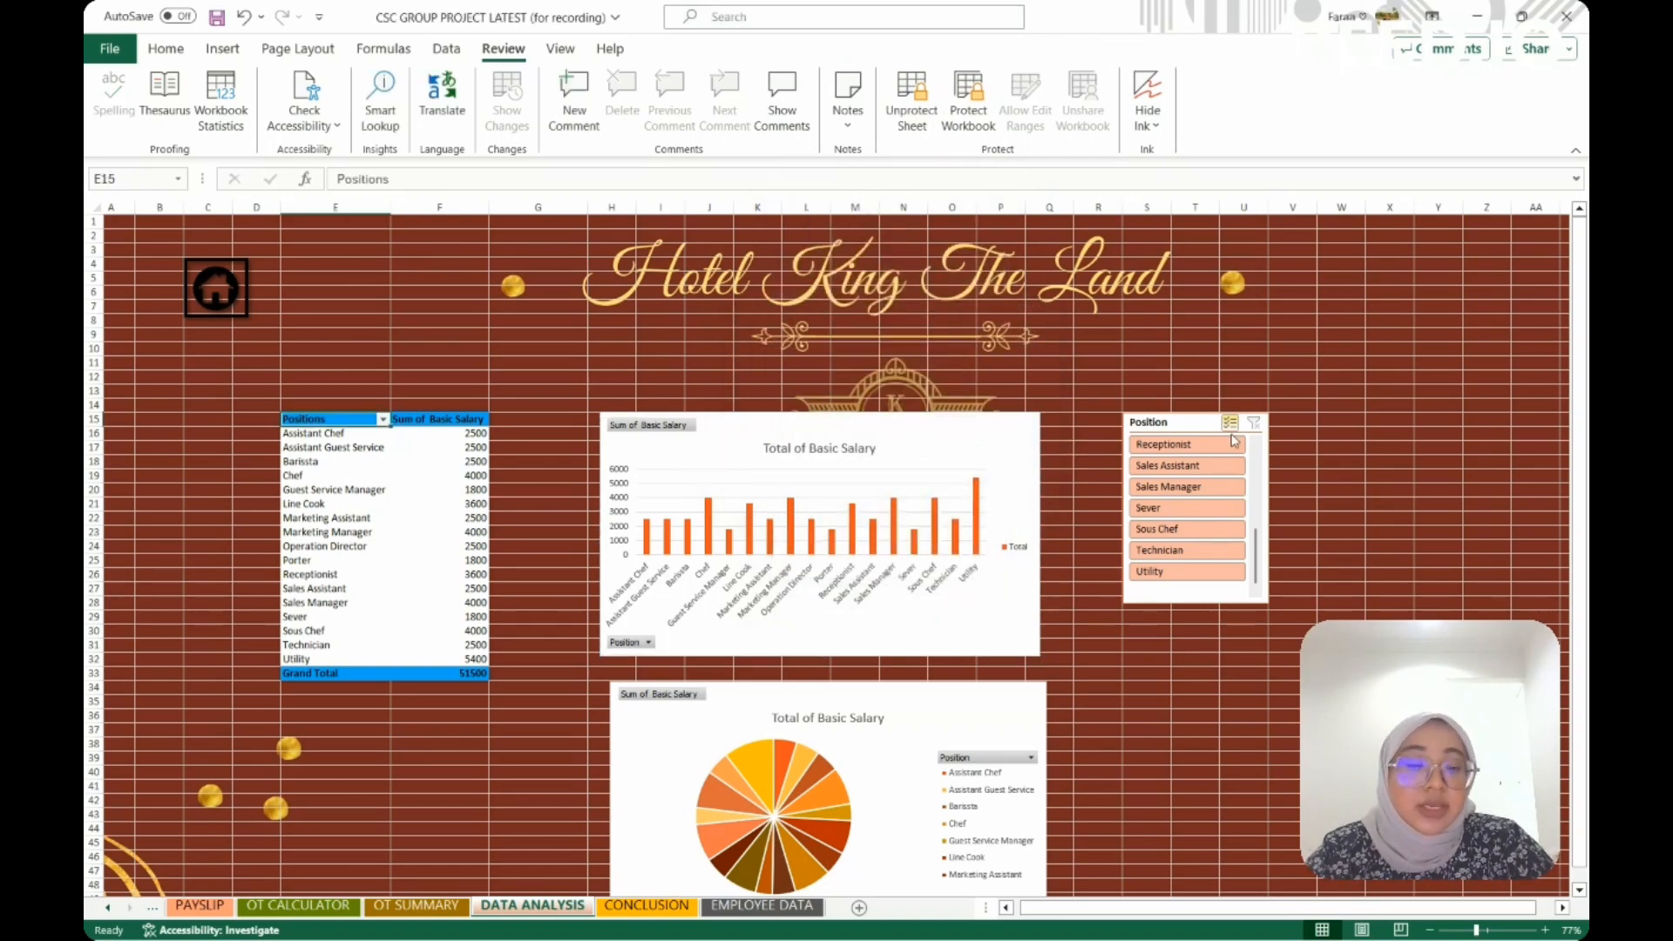
# Unprotect the DATA ANALYSIS sheet by entering its password, then move the Total of Basic Salary column chart slightly right
pyautogui.moveTo(462, 487); pyautogui.dragTo(568, 489)
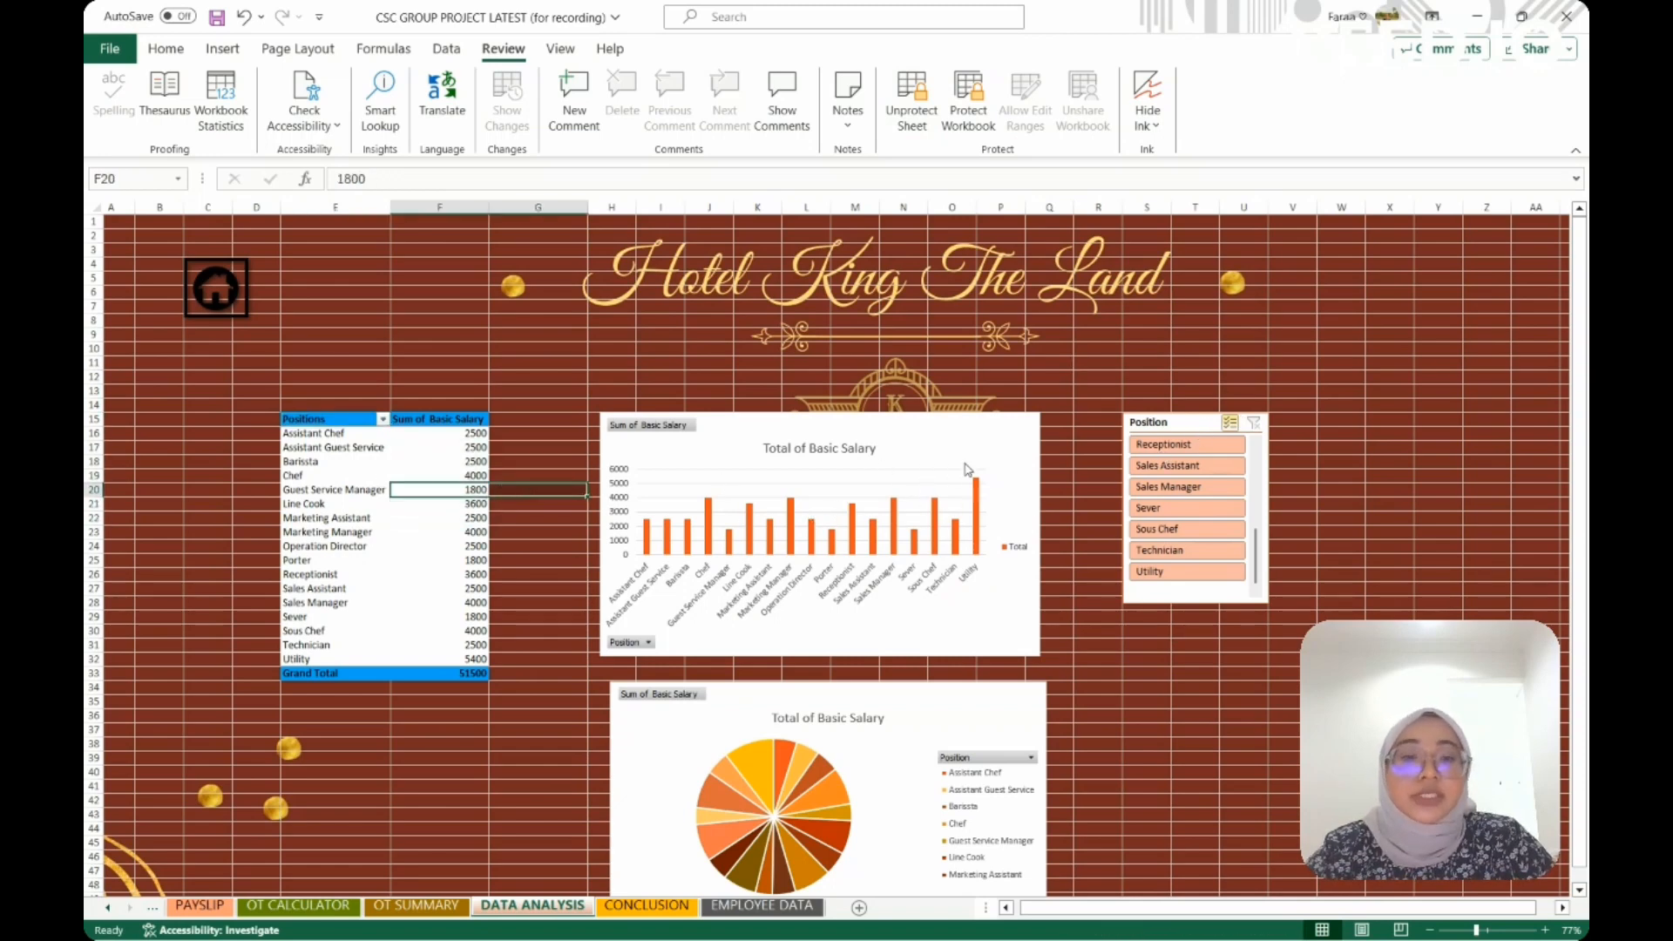
pyautogui.click(916, 132)
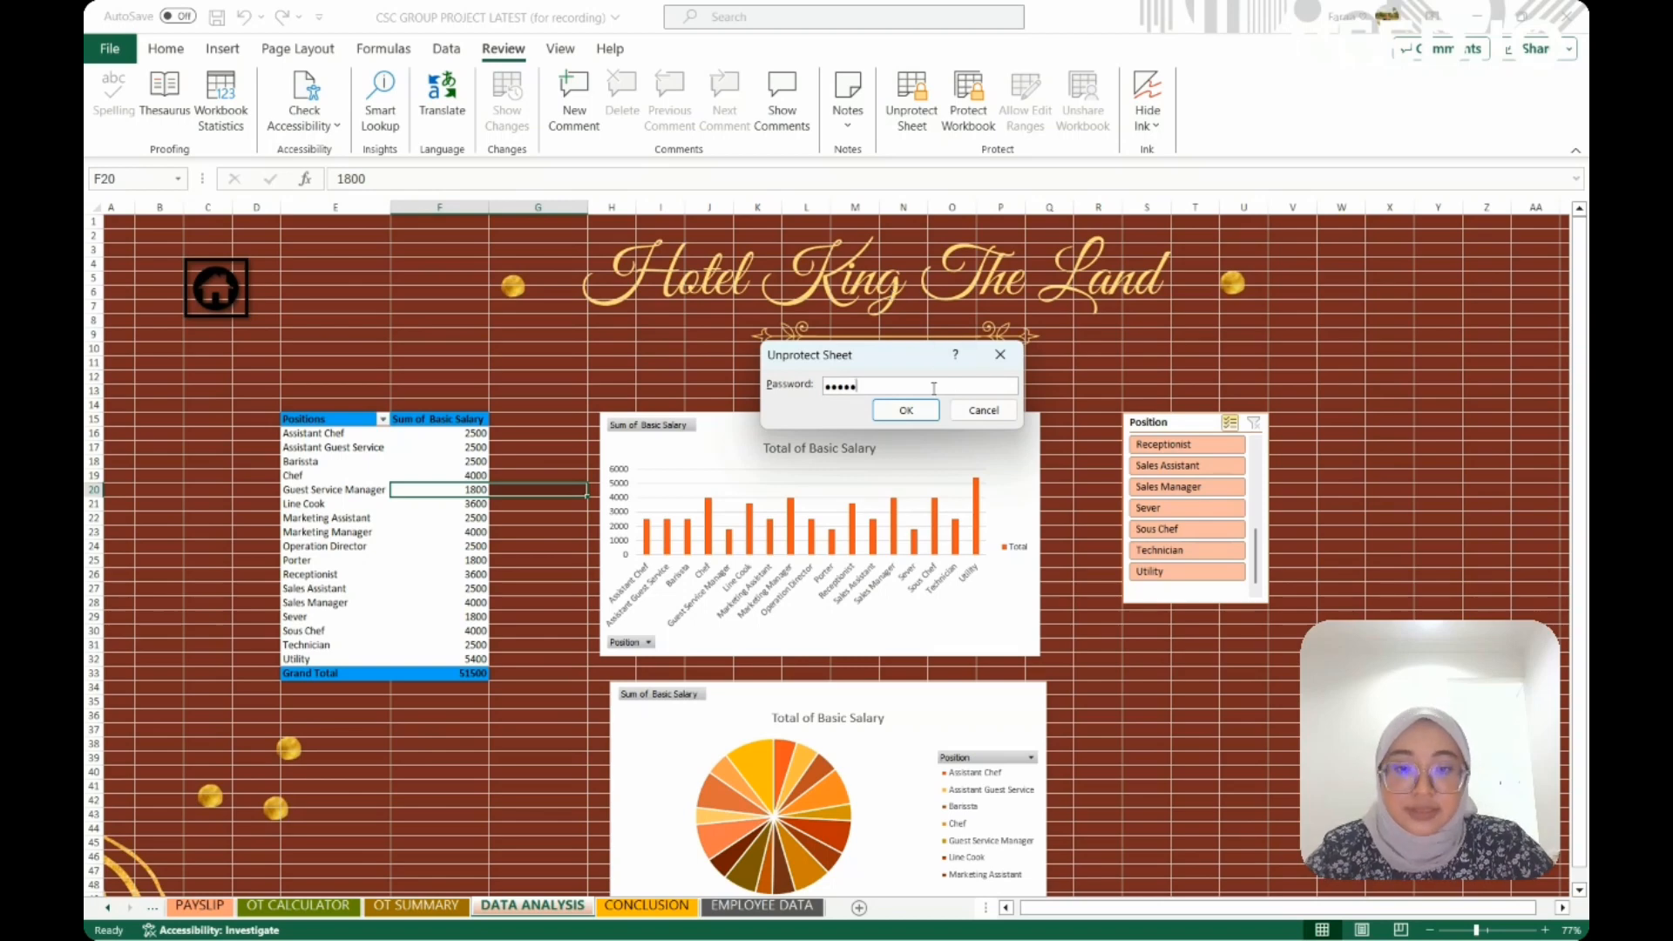
pyautogui.click(906, 411)
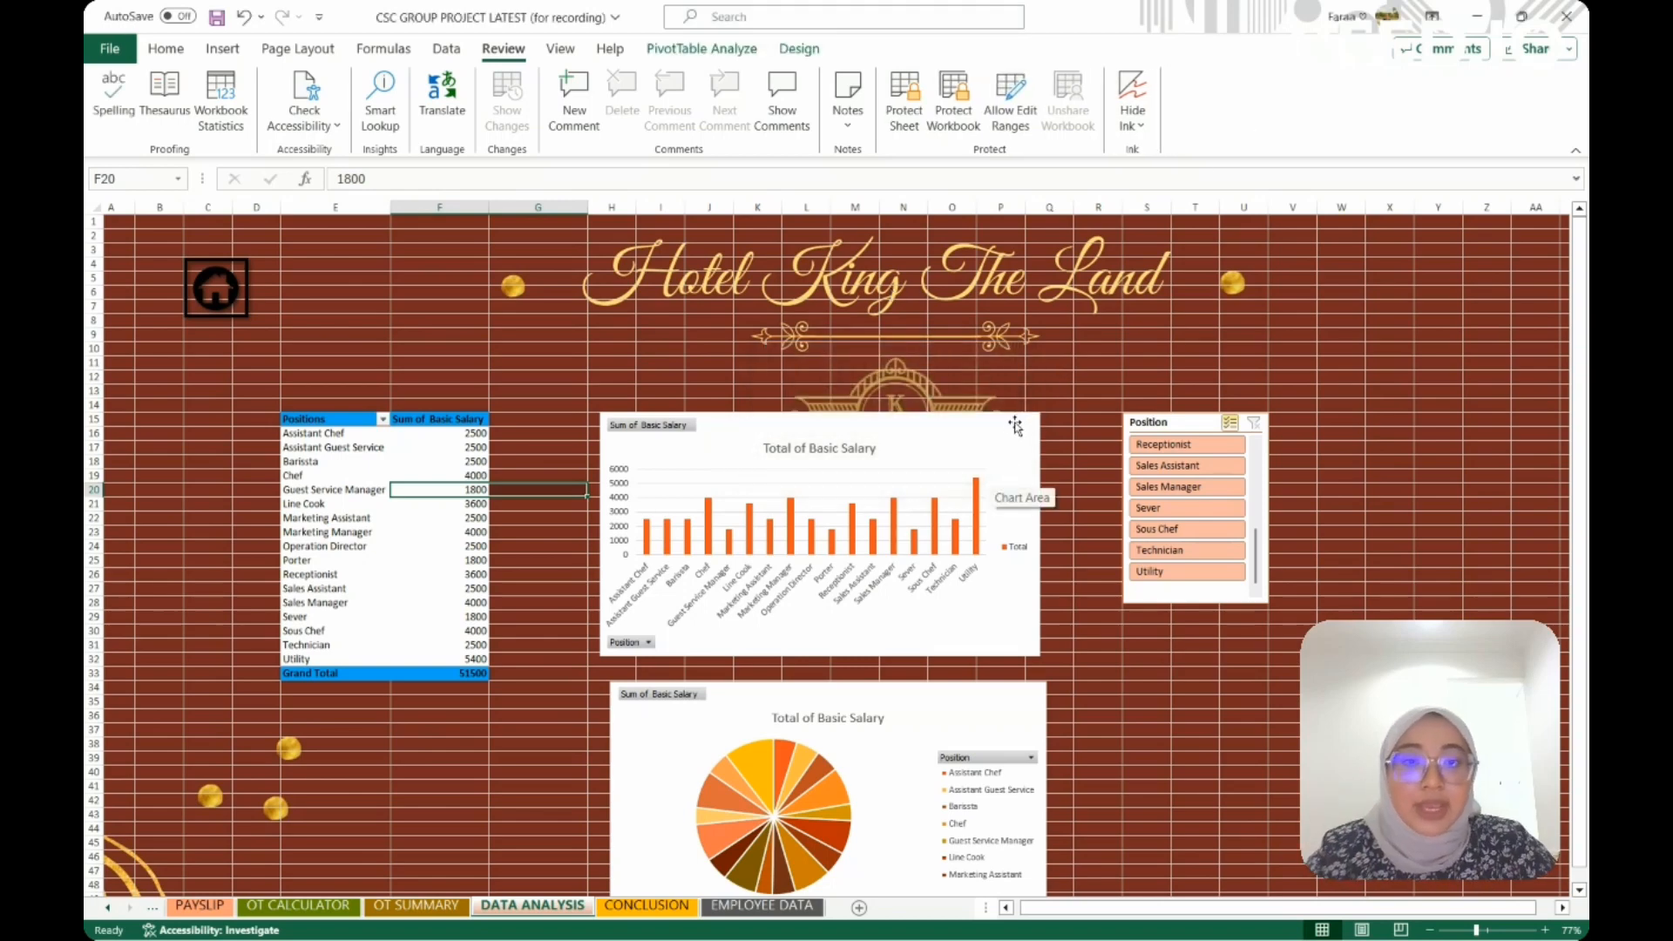
pyautogui.moveTo(1014, 425)
pyautogui.mouseDown()
pyautogui.moveTo(980, 475)
pyautogui.moveTo(962, 431)
pyautogui.moveTo(1023, 430)
pyautogui.mouseUp()
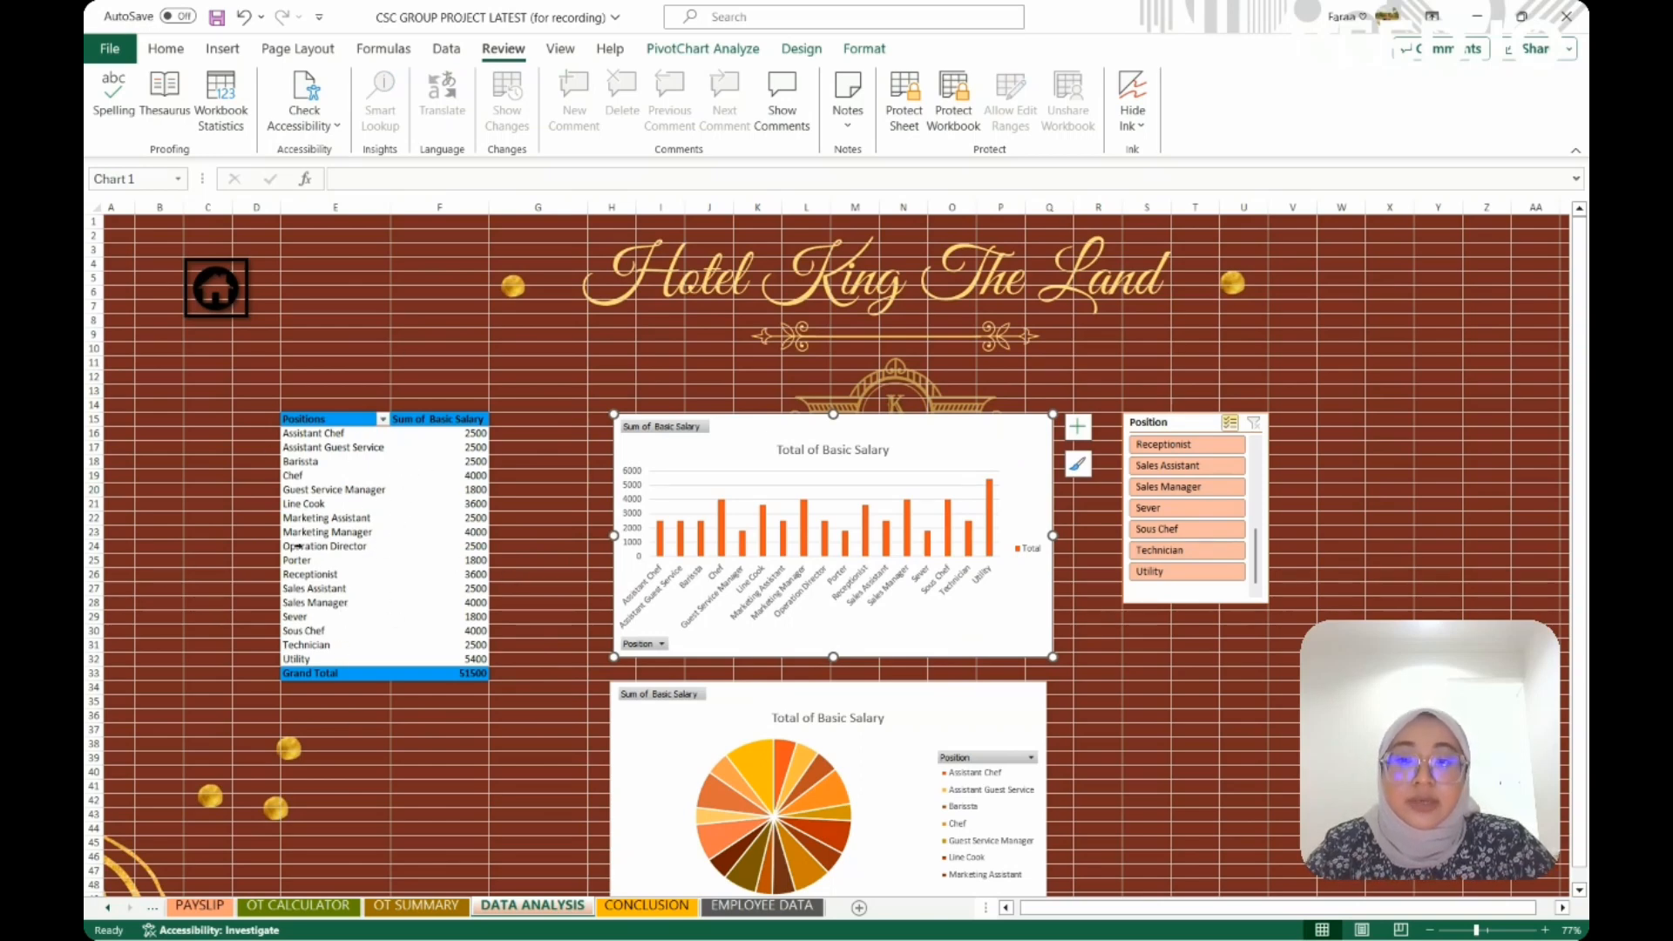
# Create a PivotTable on a new worksheet from the first table on the EMPLOYEE DATA sheet
pyautogui.click(743, 907)
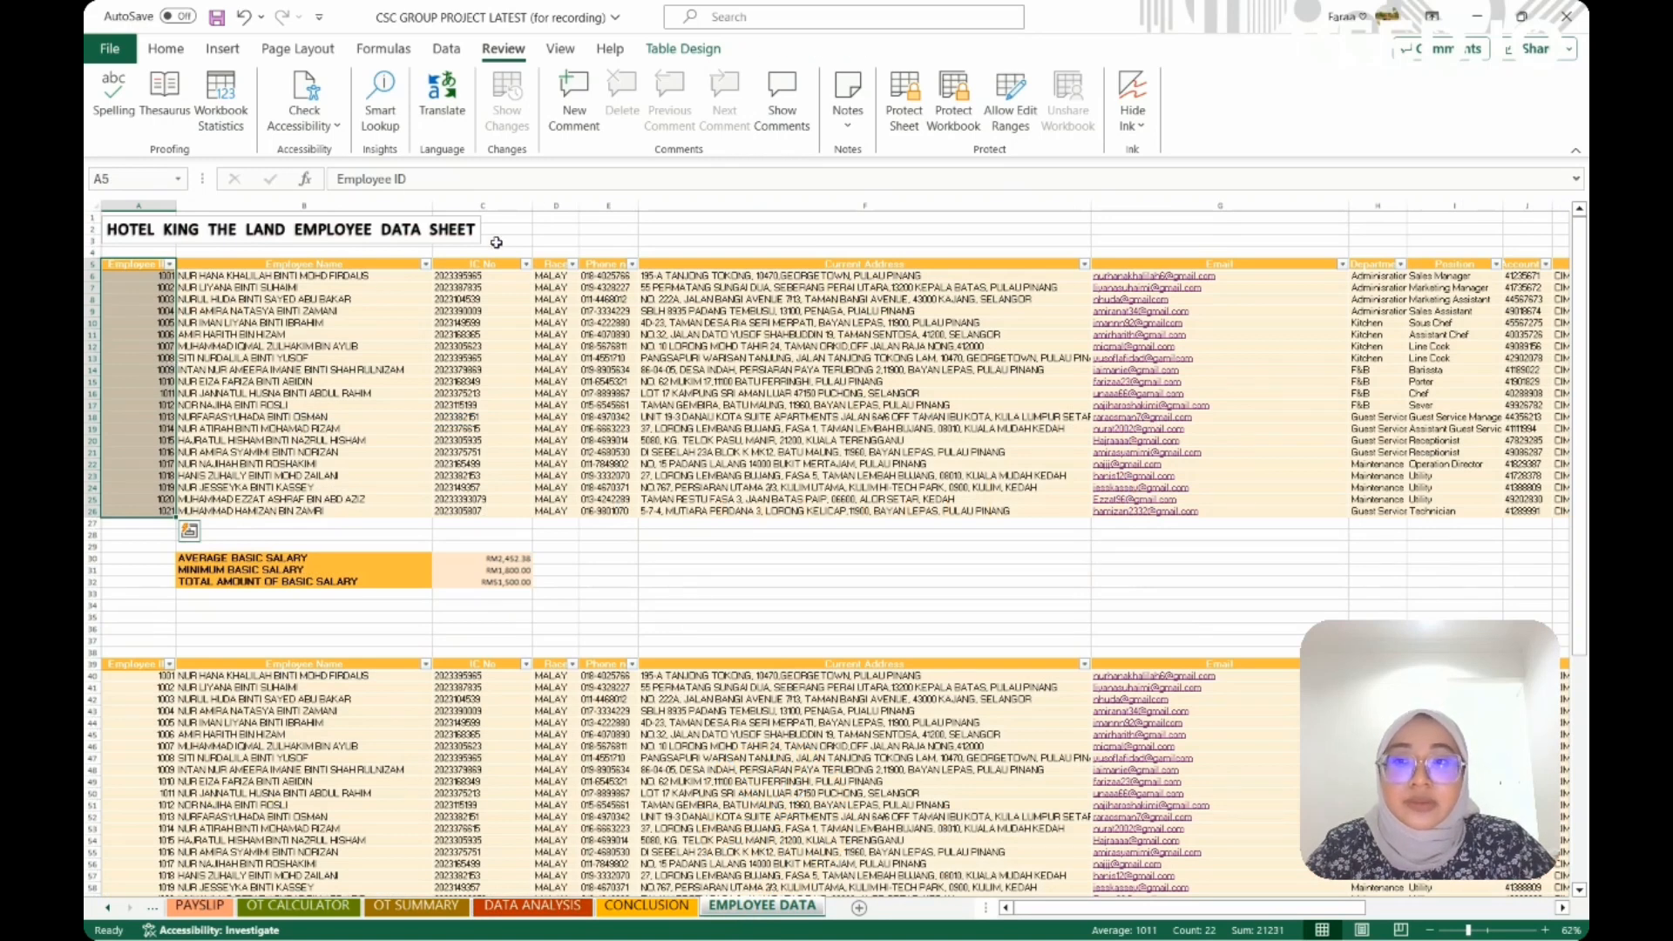
pyautogui.click(625, 252)
pyautogui.click(154, 264)
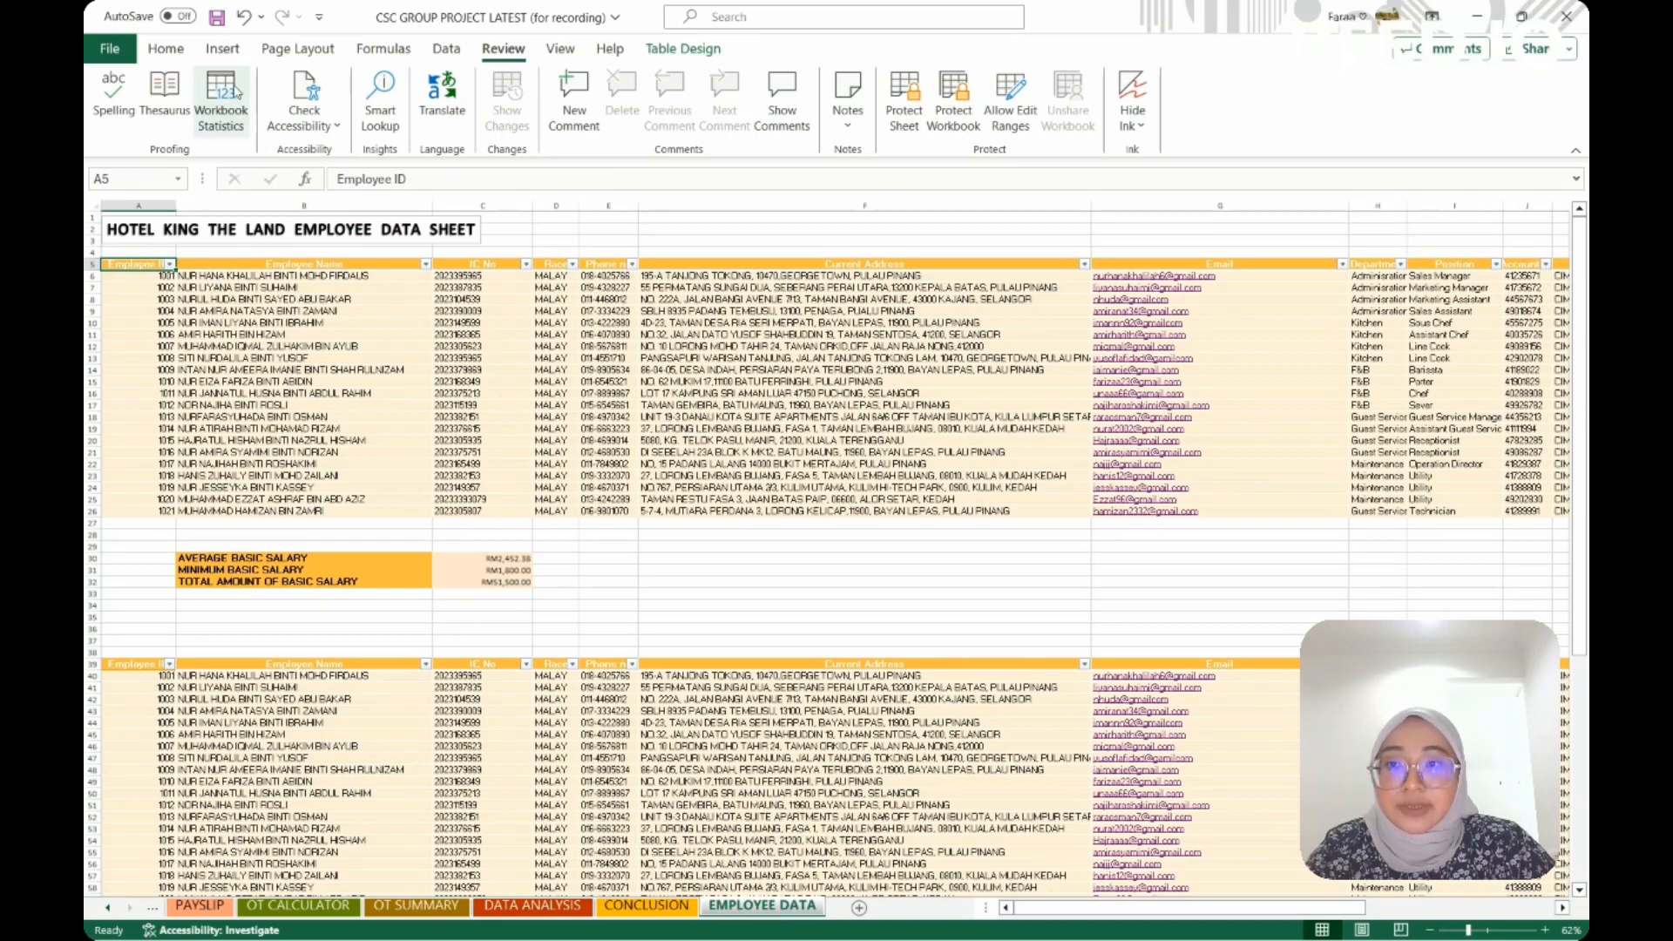
pyautogui.click(223, 49)
pyautogui.click(123, 128)
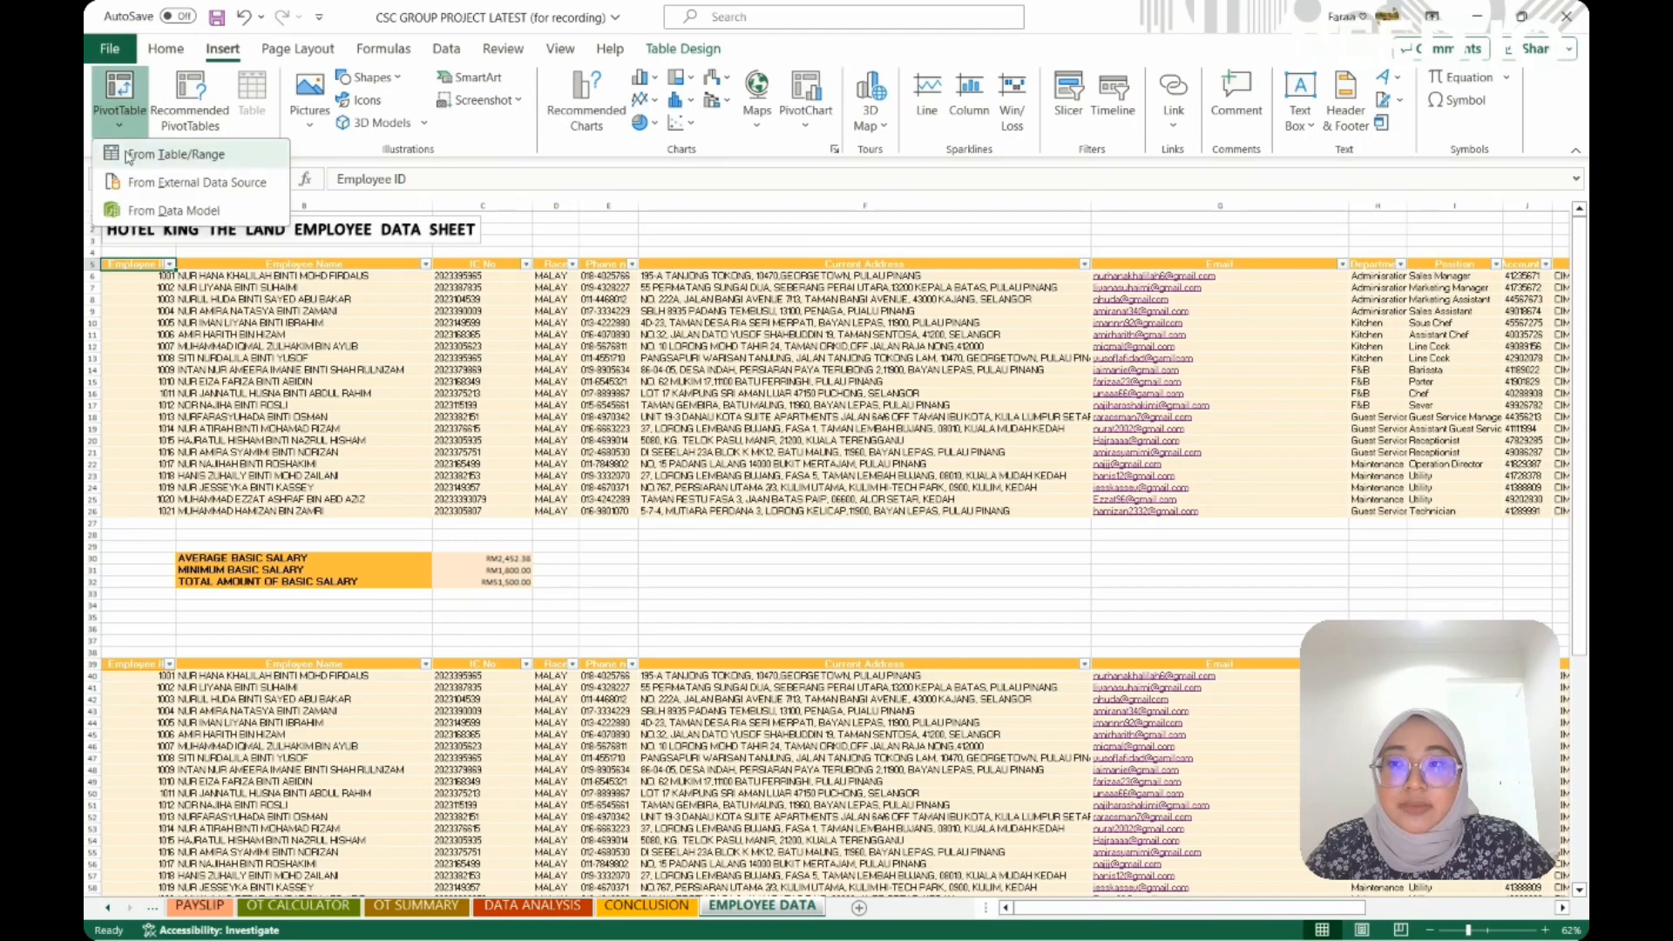
pyautogui.click(150, 154)
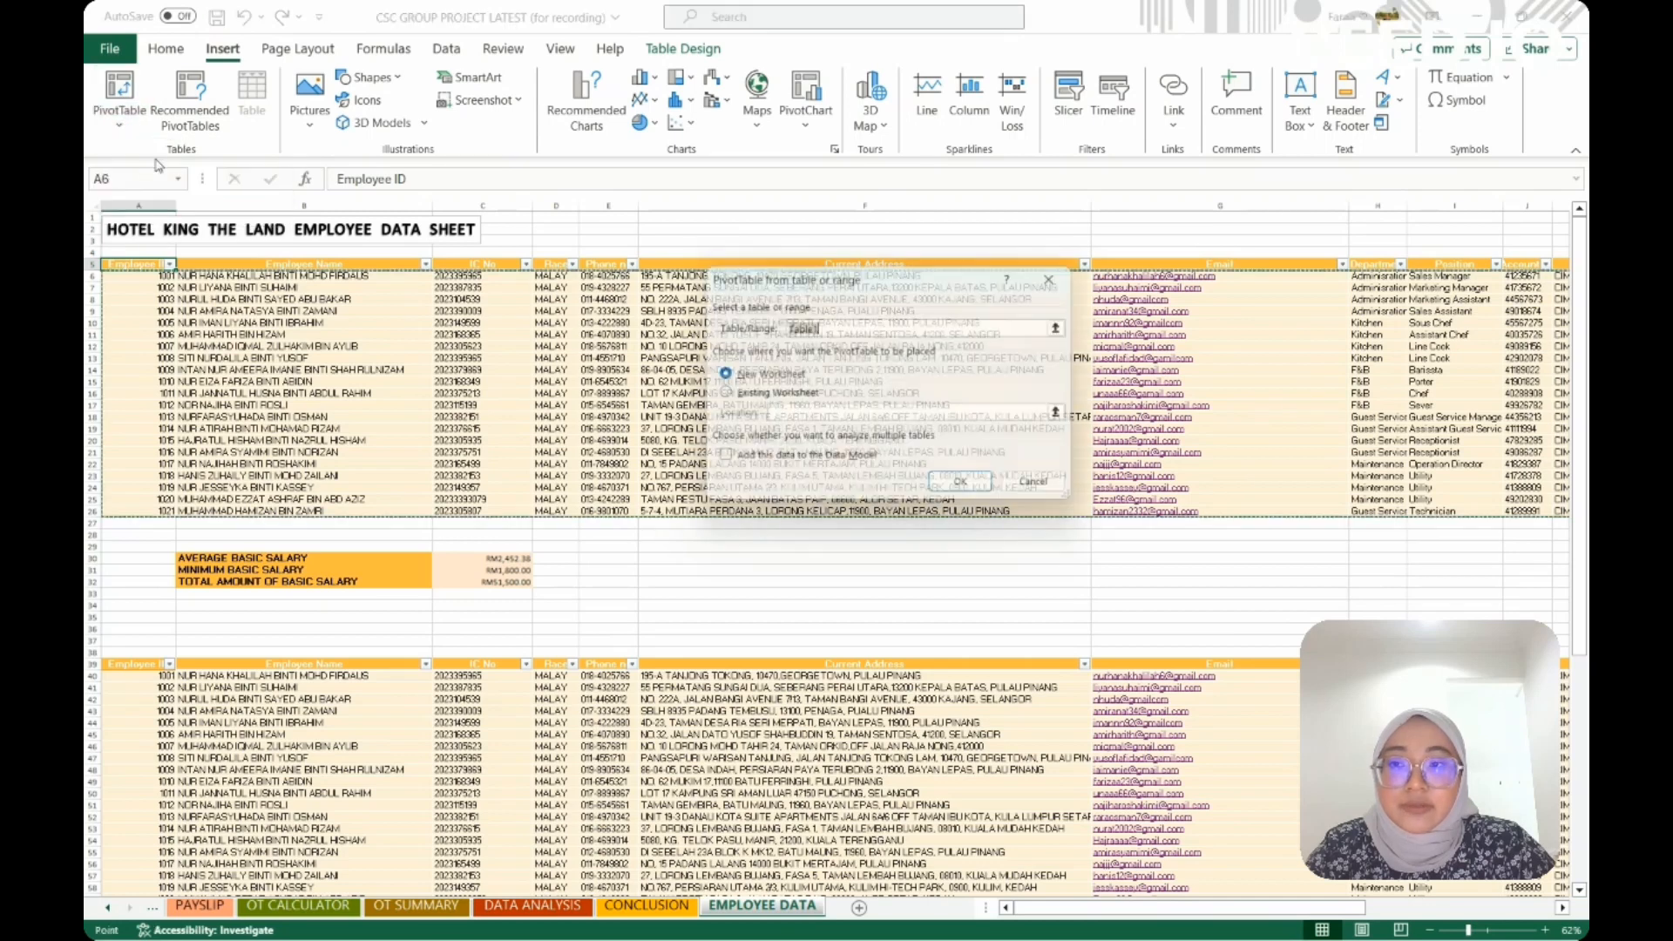
pyautogui.click(968, 488)
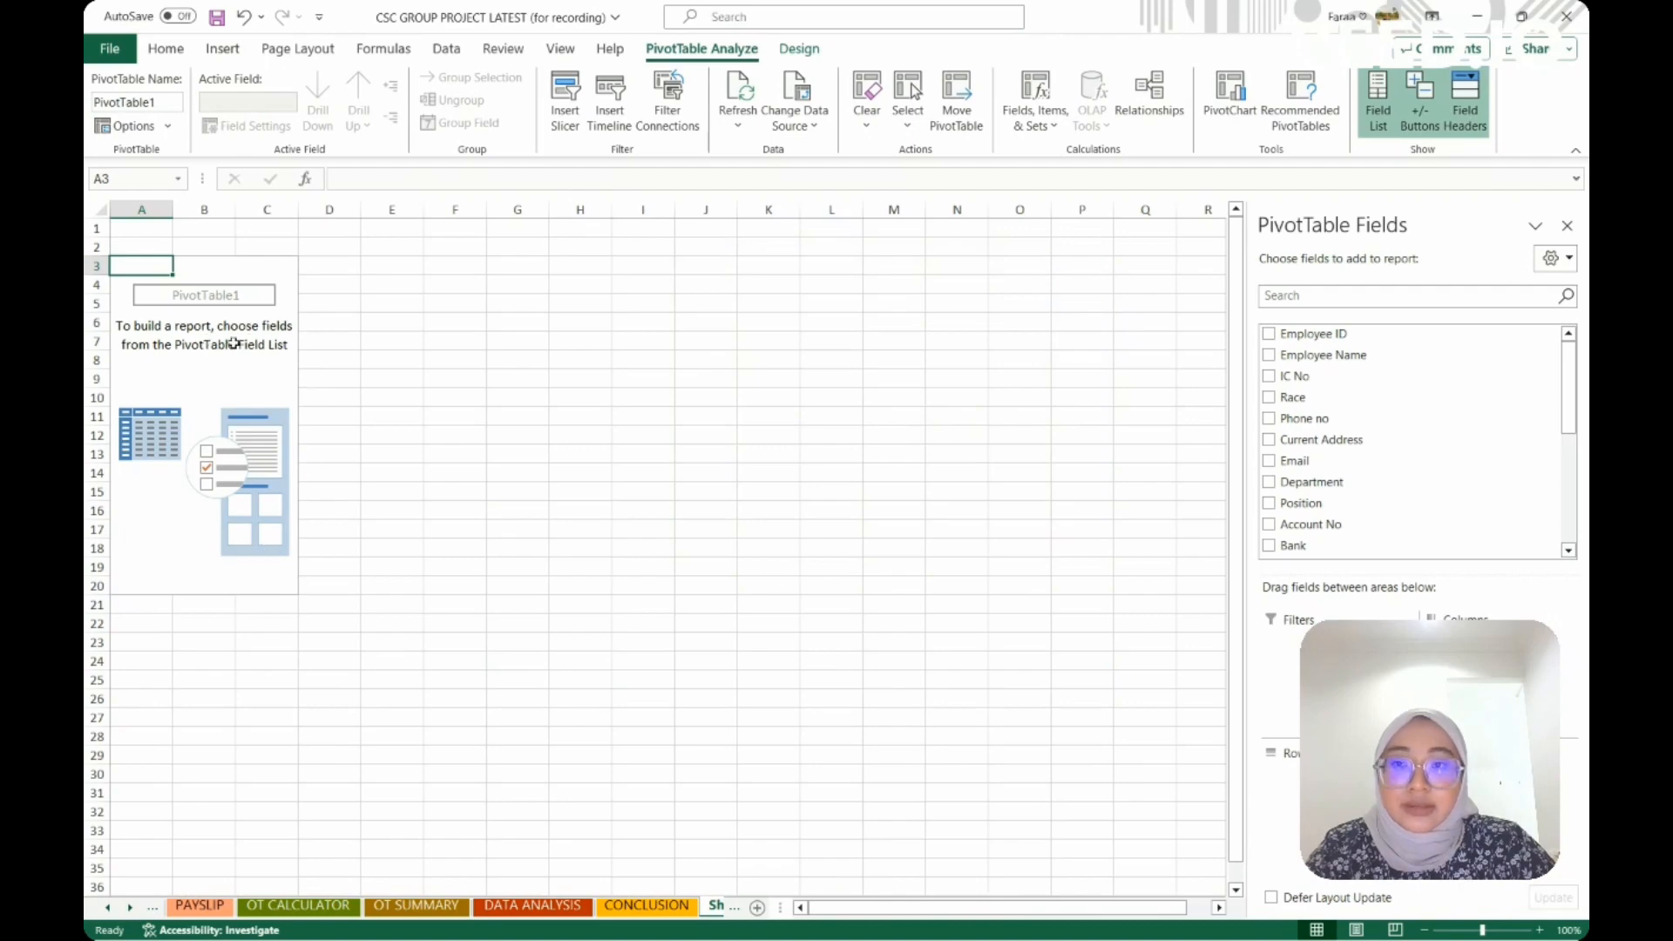
# Close the PivotTable field list on DATA ANALYSIS and delete the Sheet1 worksheet holding the empty PivotTable
pyautogui.click(531, 905)
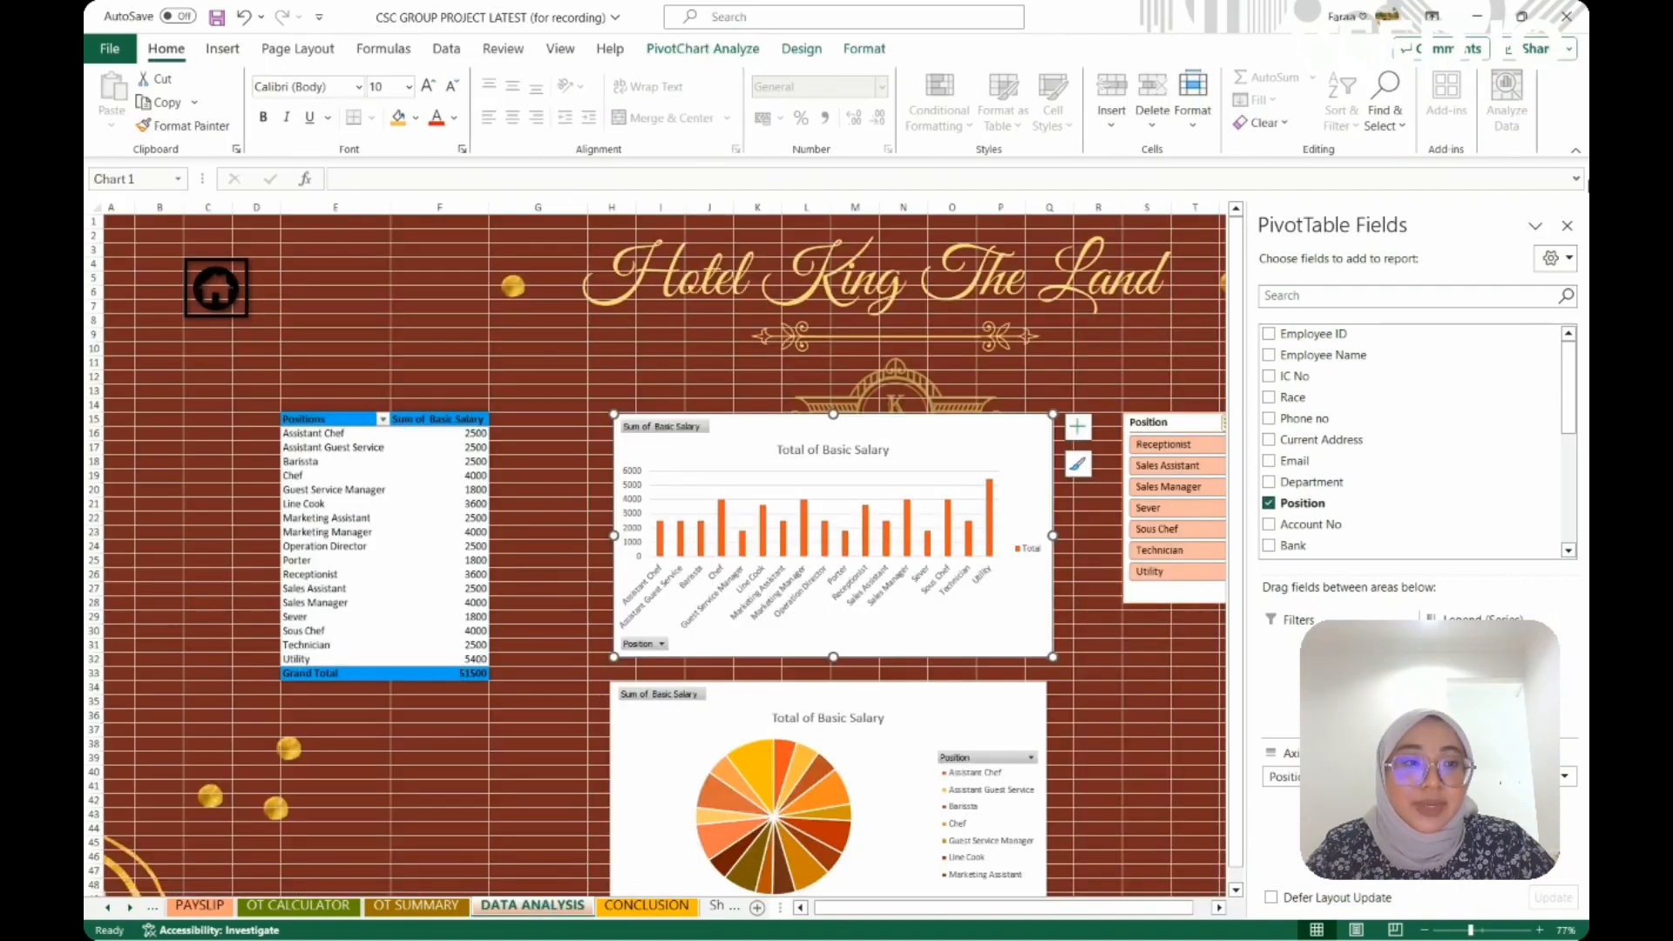
pyautogui.click(1566, 224)
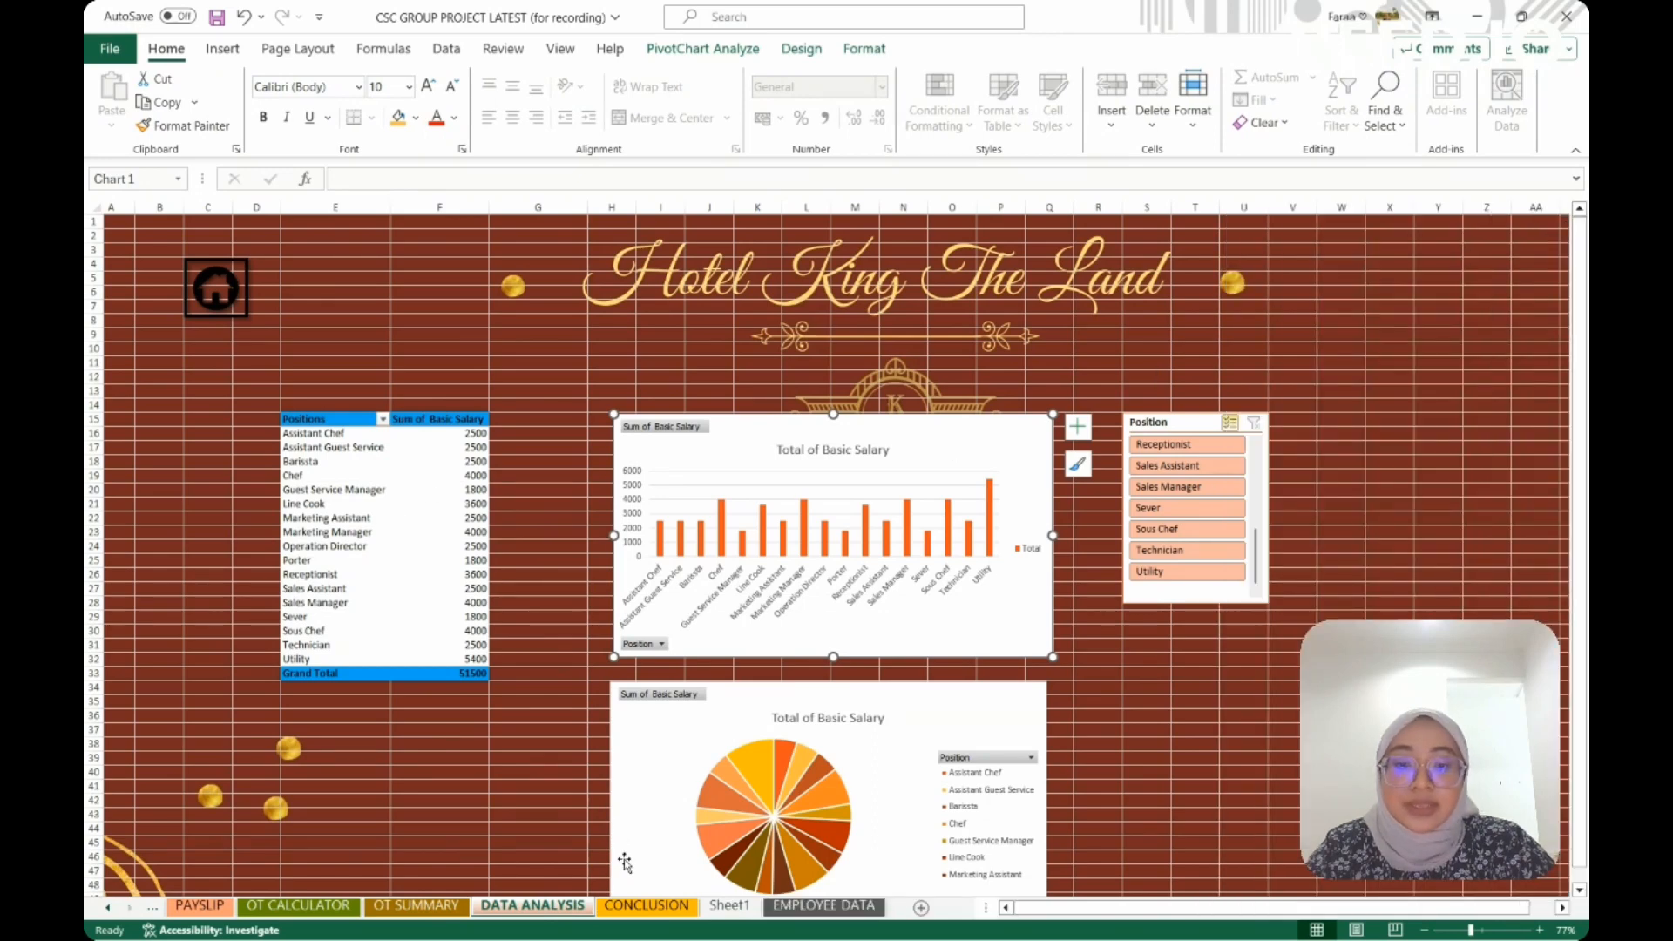
pyautogui.click(730, 906)
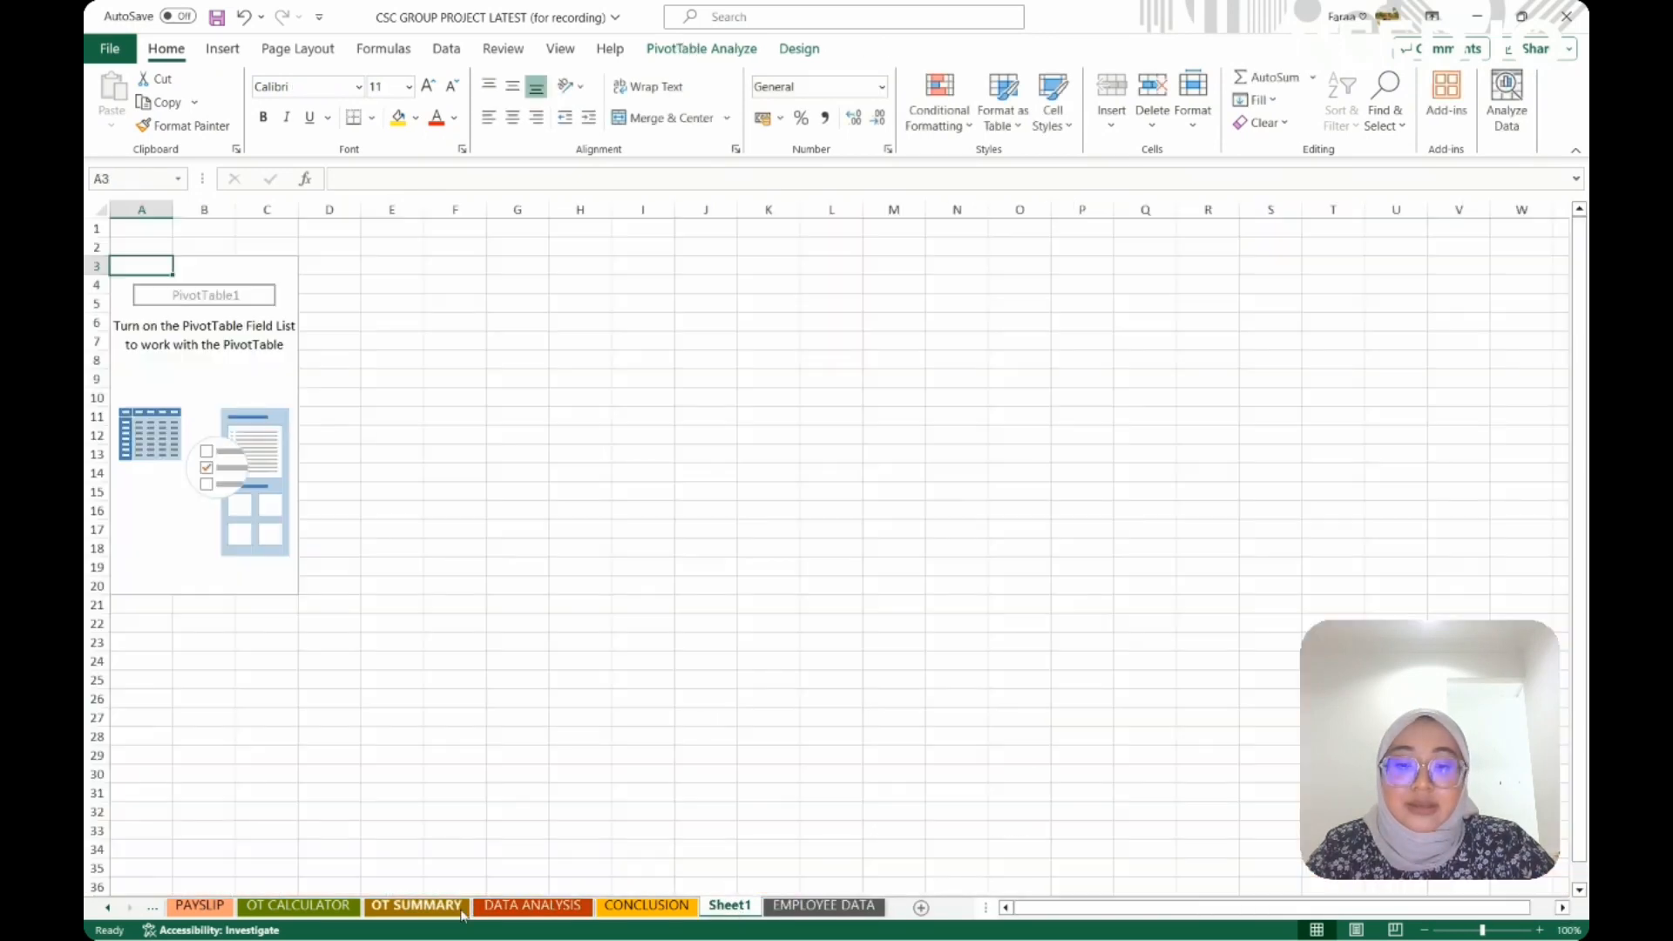
pyautogui.rightClick(742, 911)
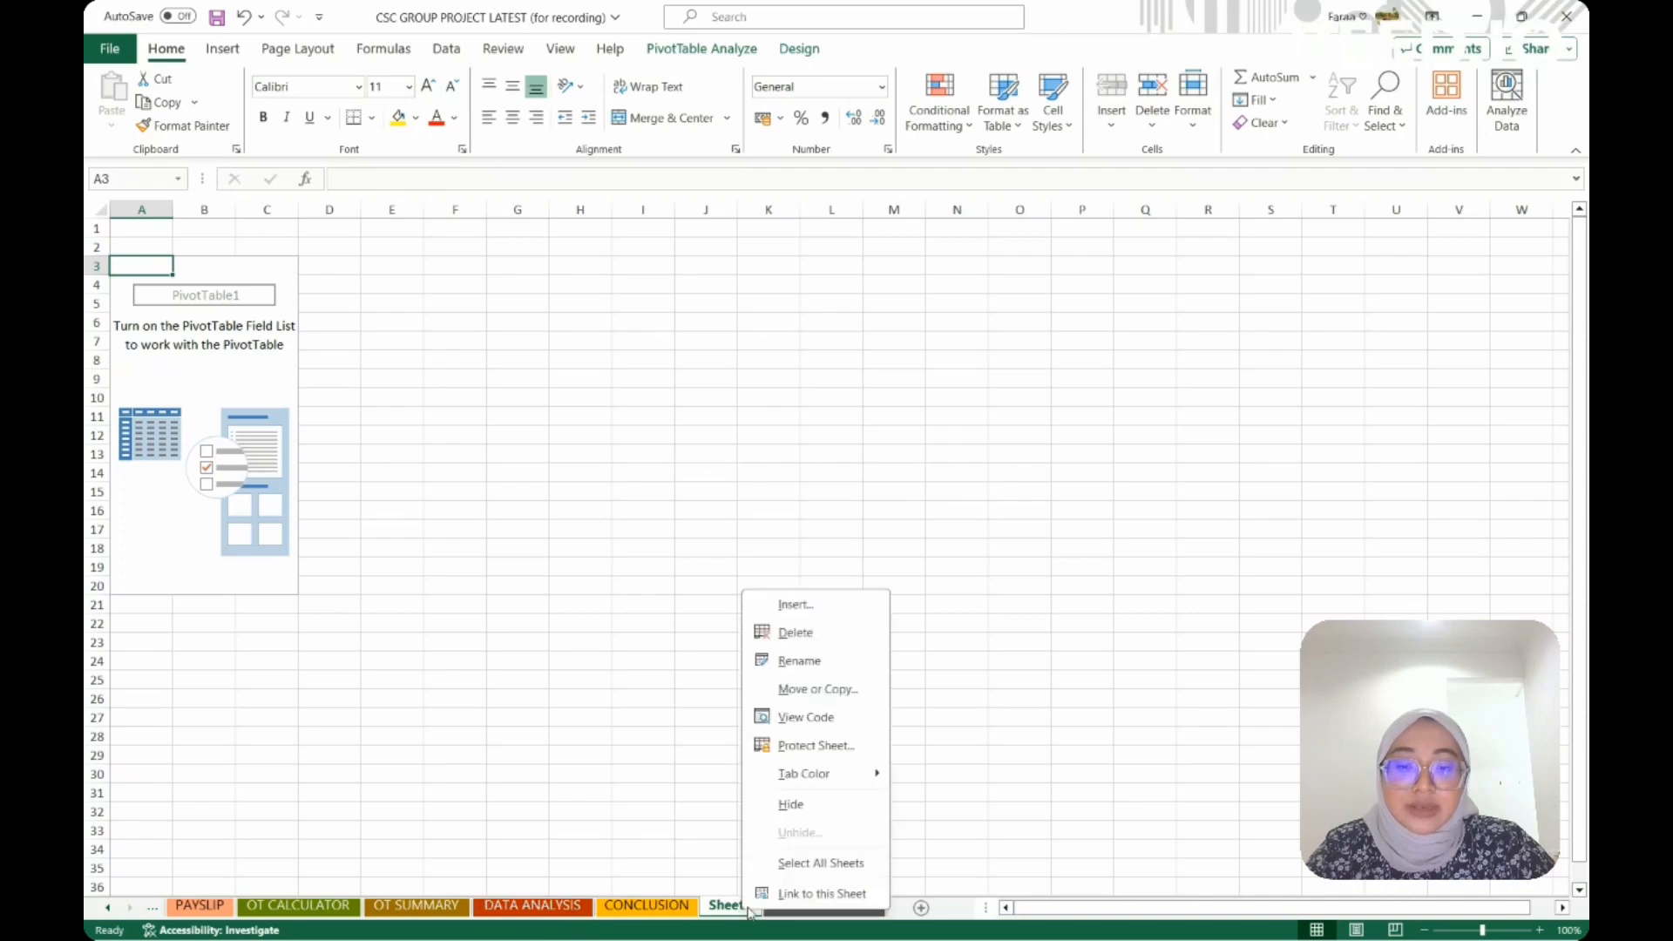
pyautogui.click(806, 636)
pyautogui.click(806, 535)
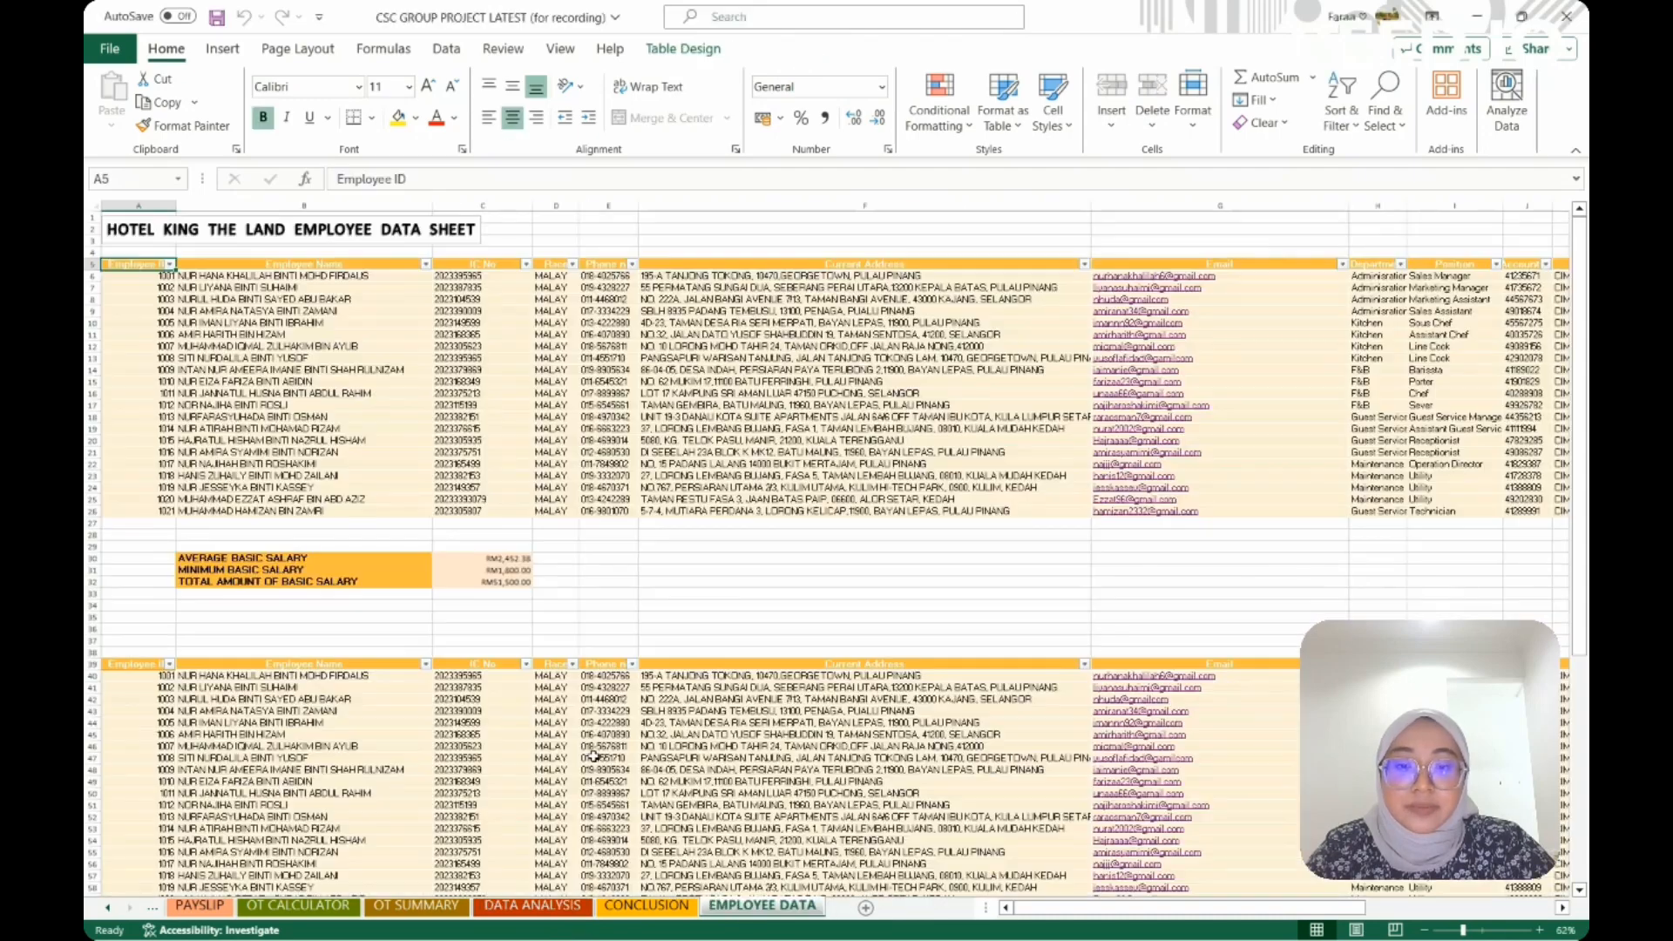
# Replace Basic Salary with Total Leave as the values field of the DATA ANALYSIS sheet's PivotTable and close the field list
pyautogui.click(532, 906)
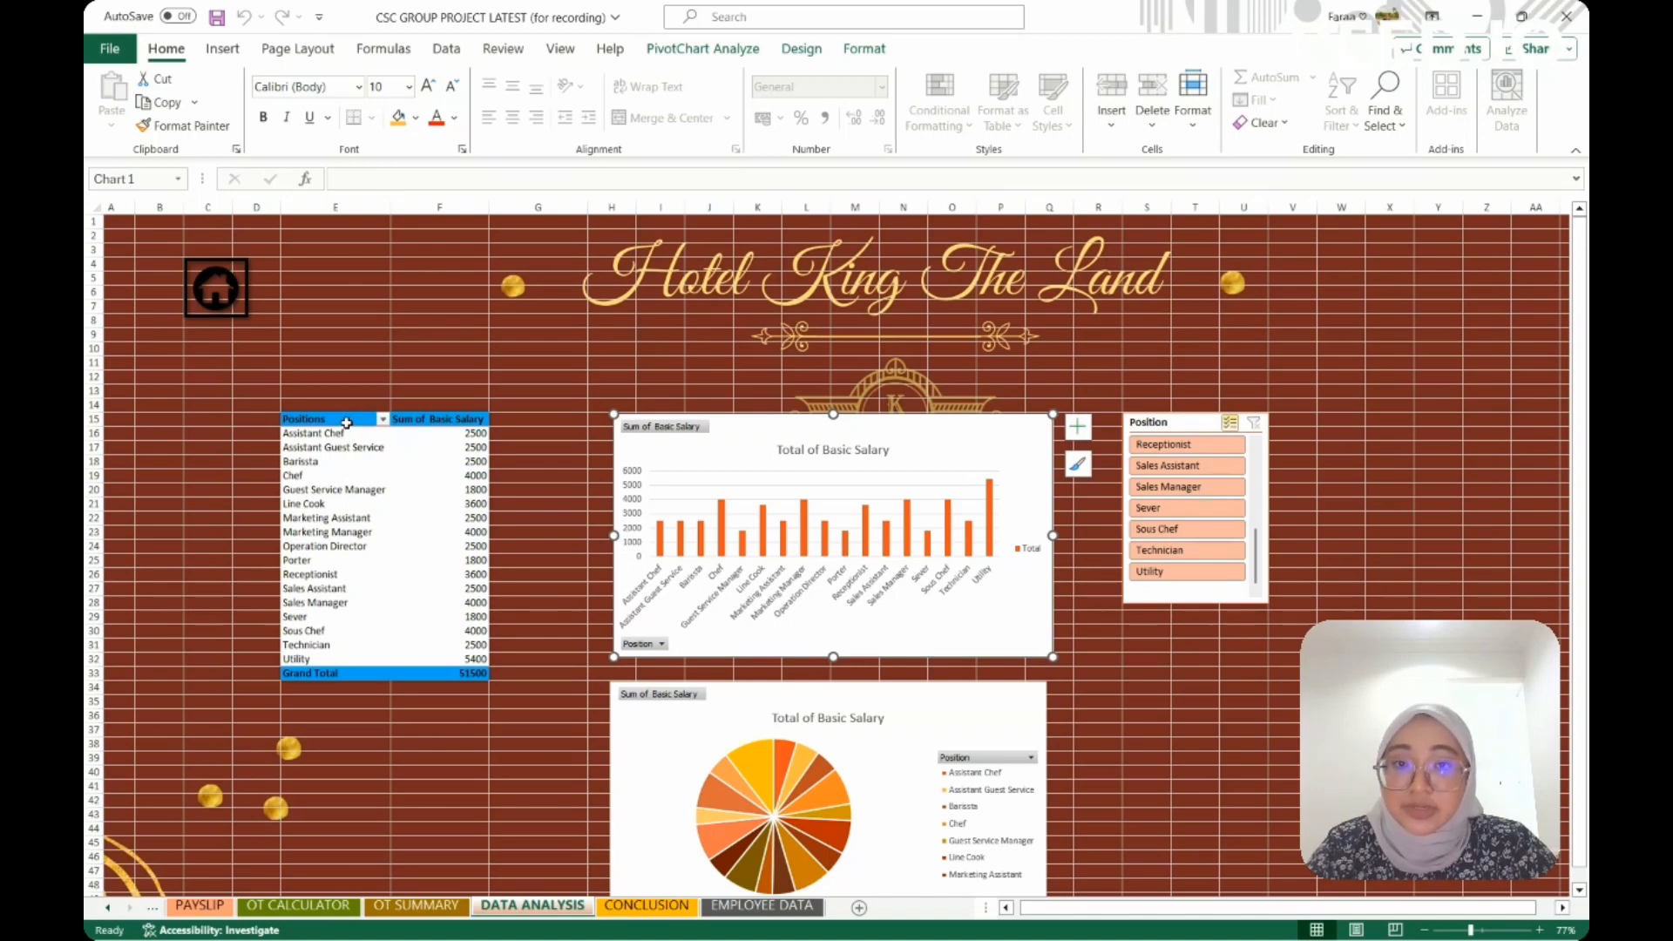
pyautogui.click(346, 421)
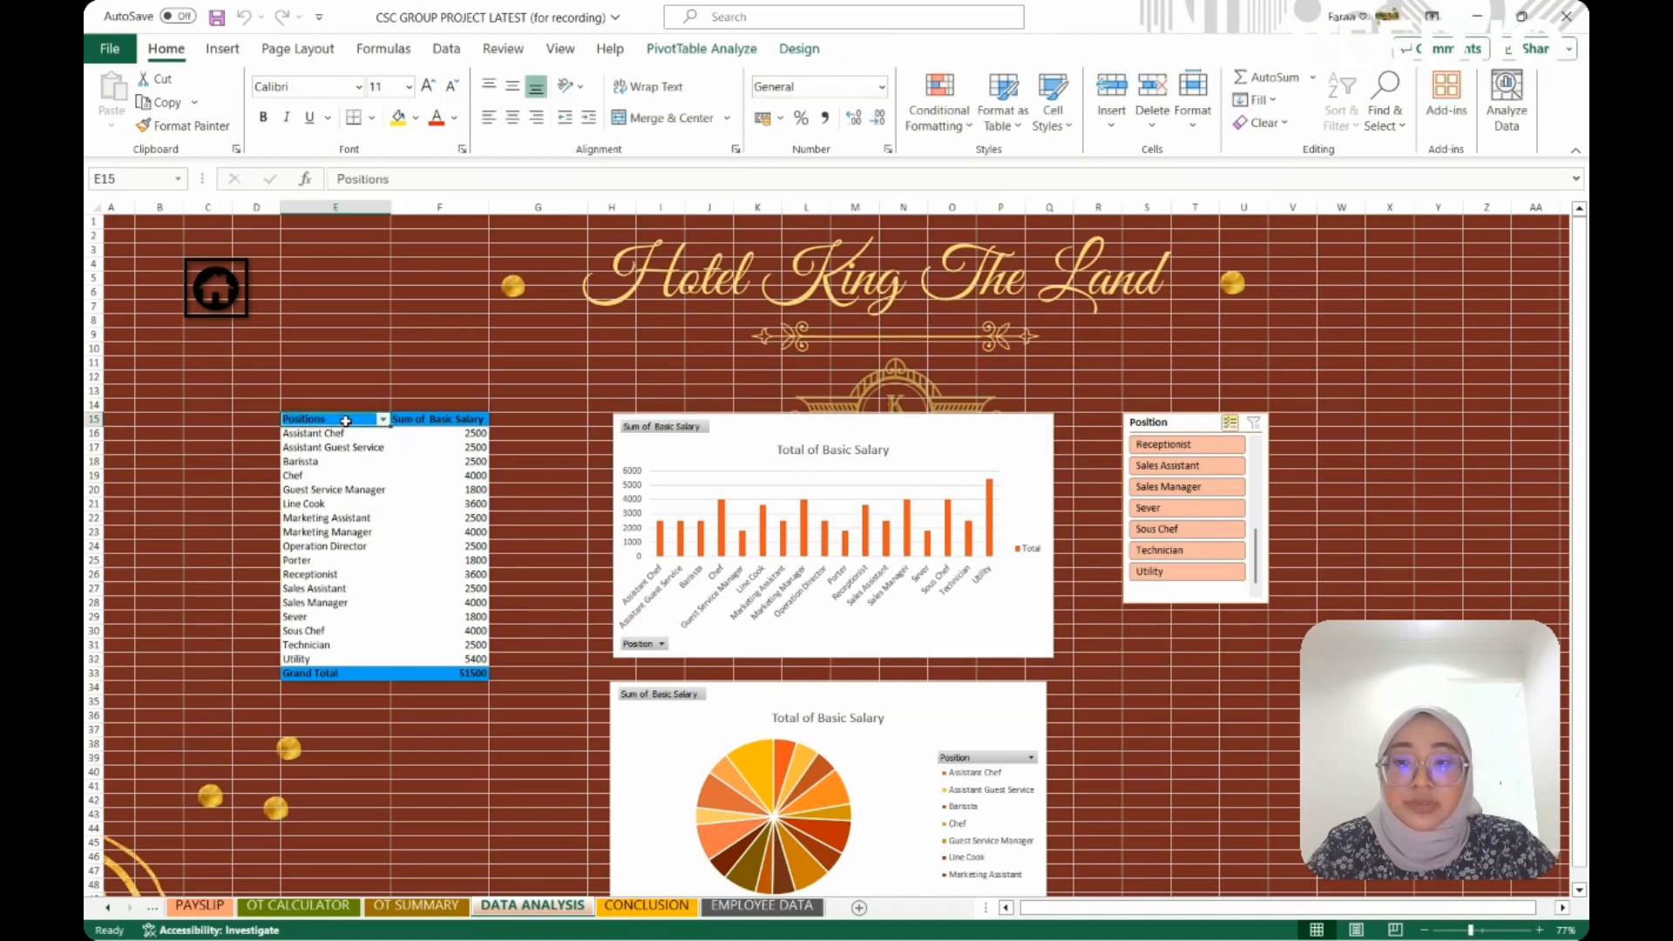
pyautogui.rightClick(343, 421)
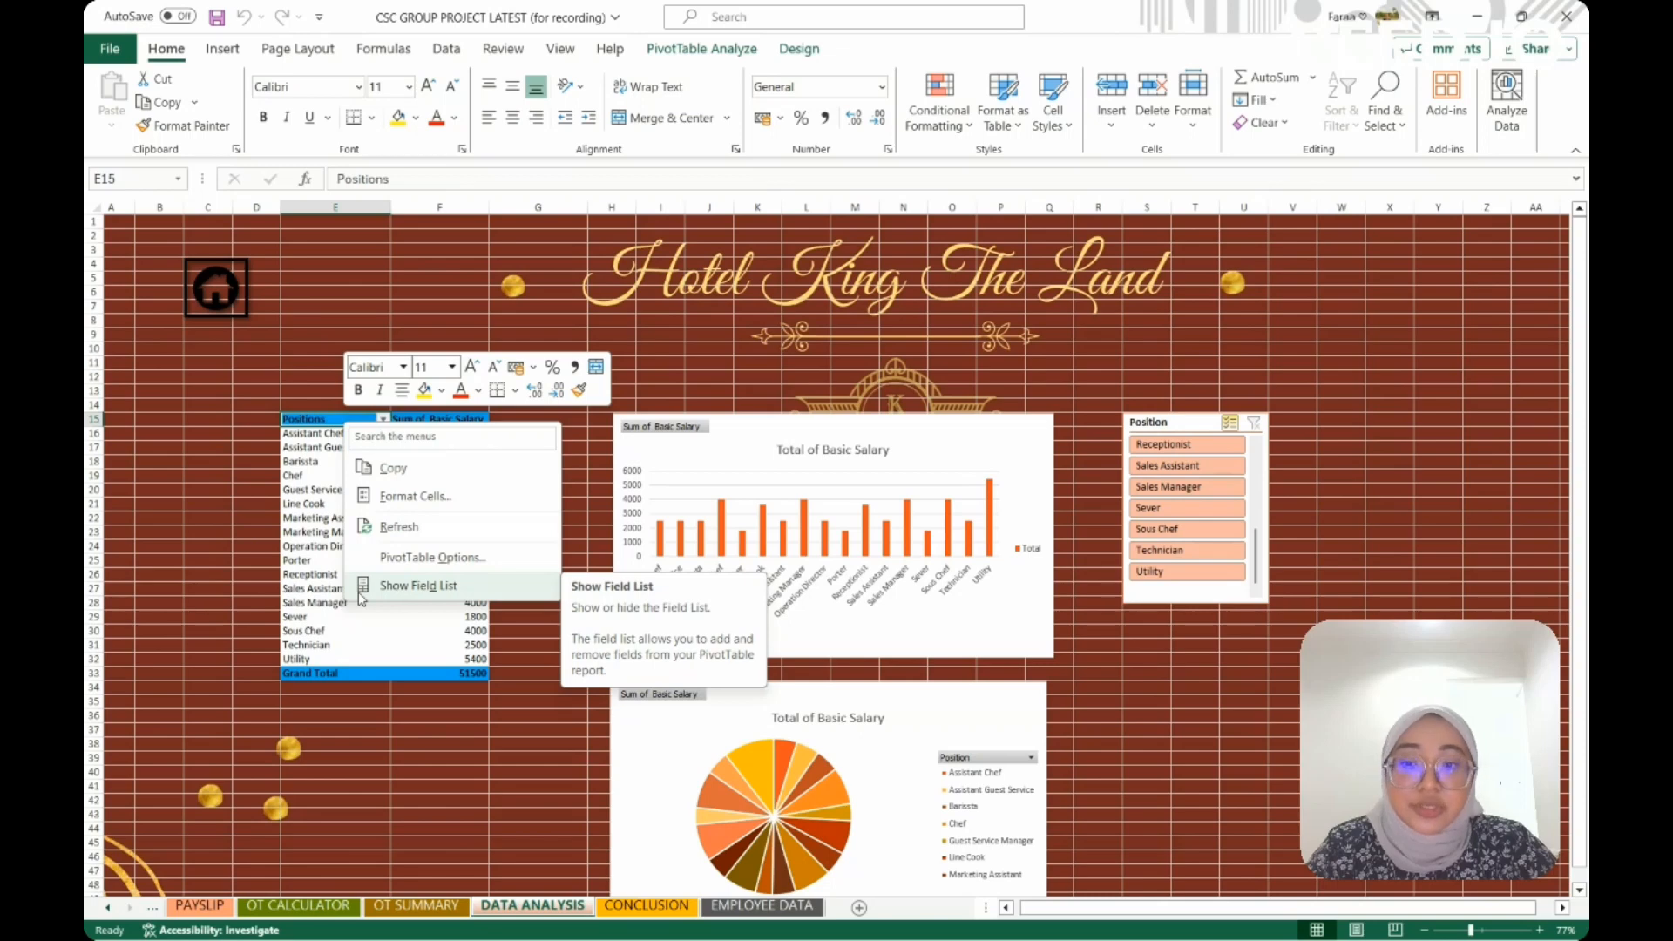
pyautogui.click(397, 590)
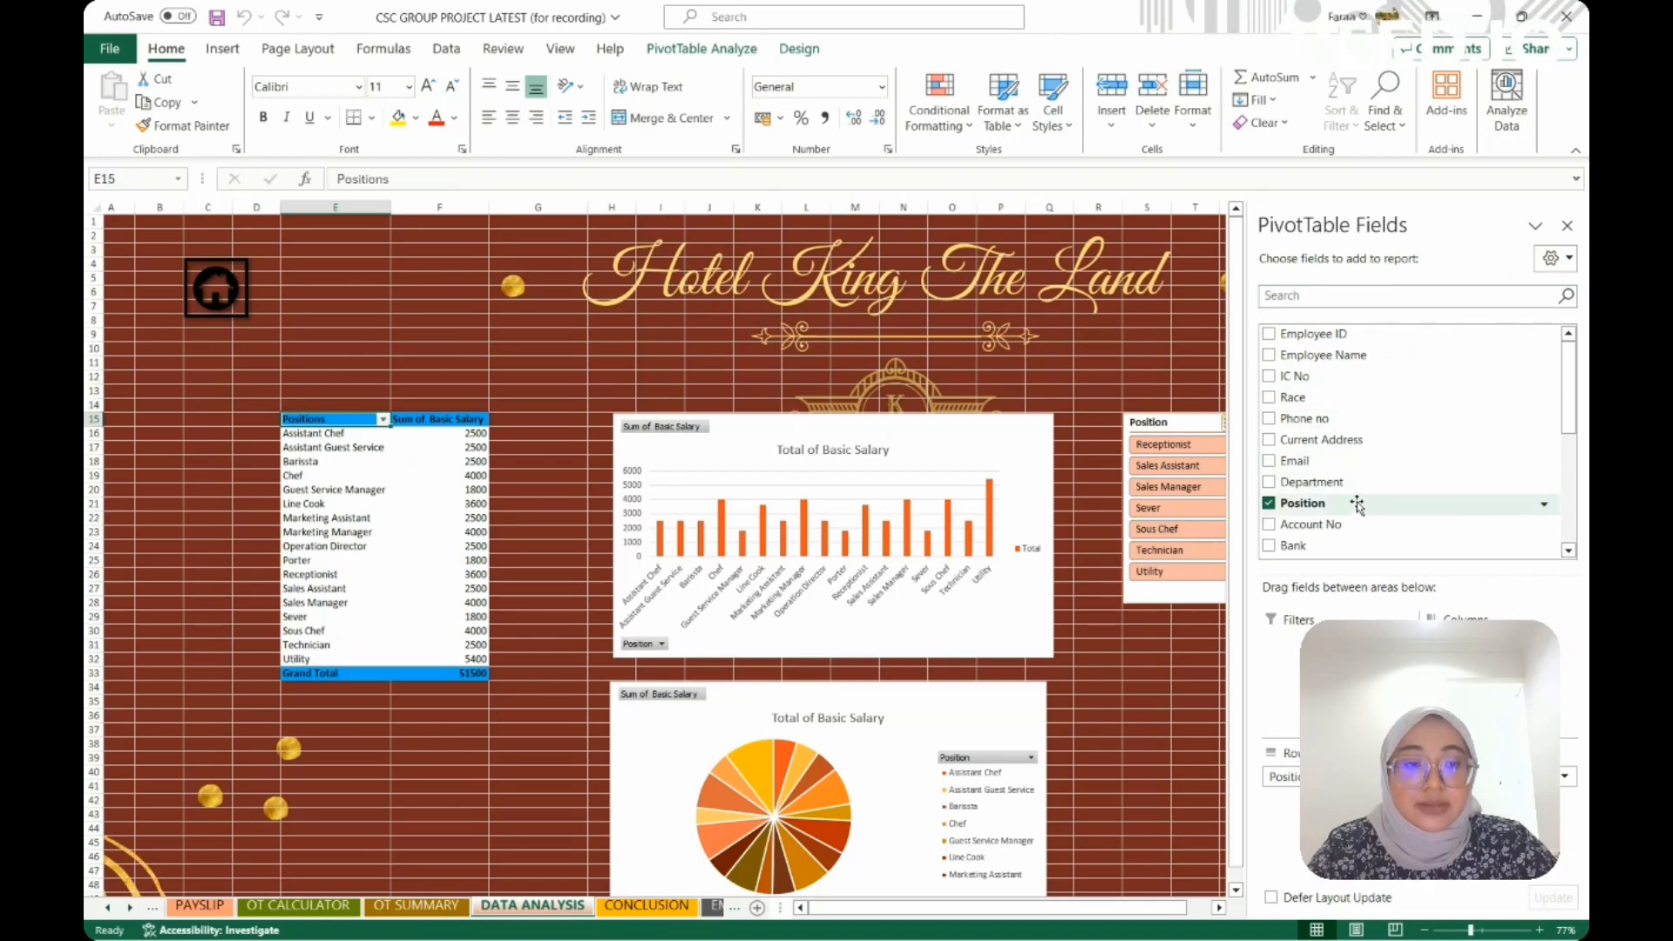
pyautogui.scroll(-2, 1270, 512)
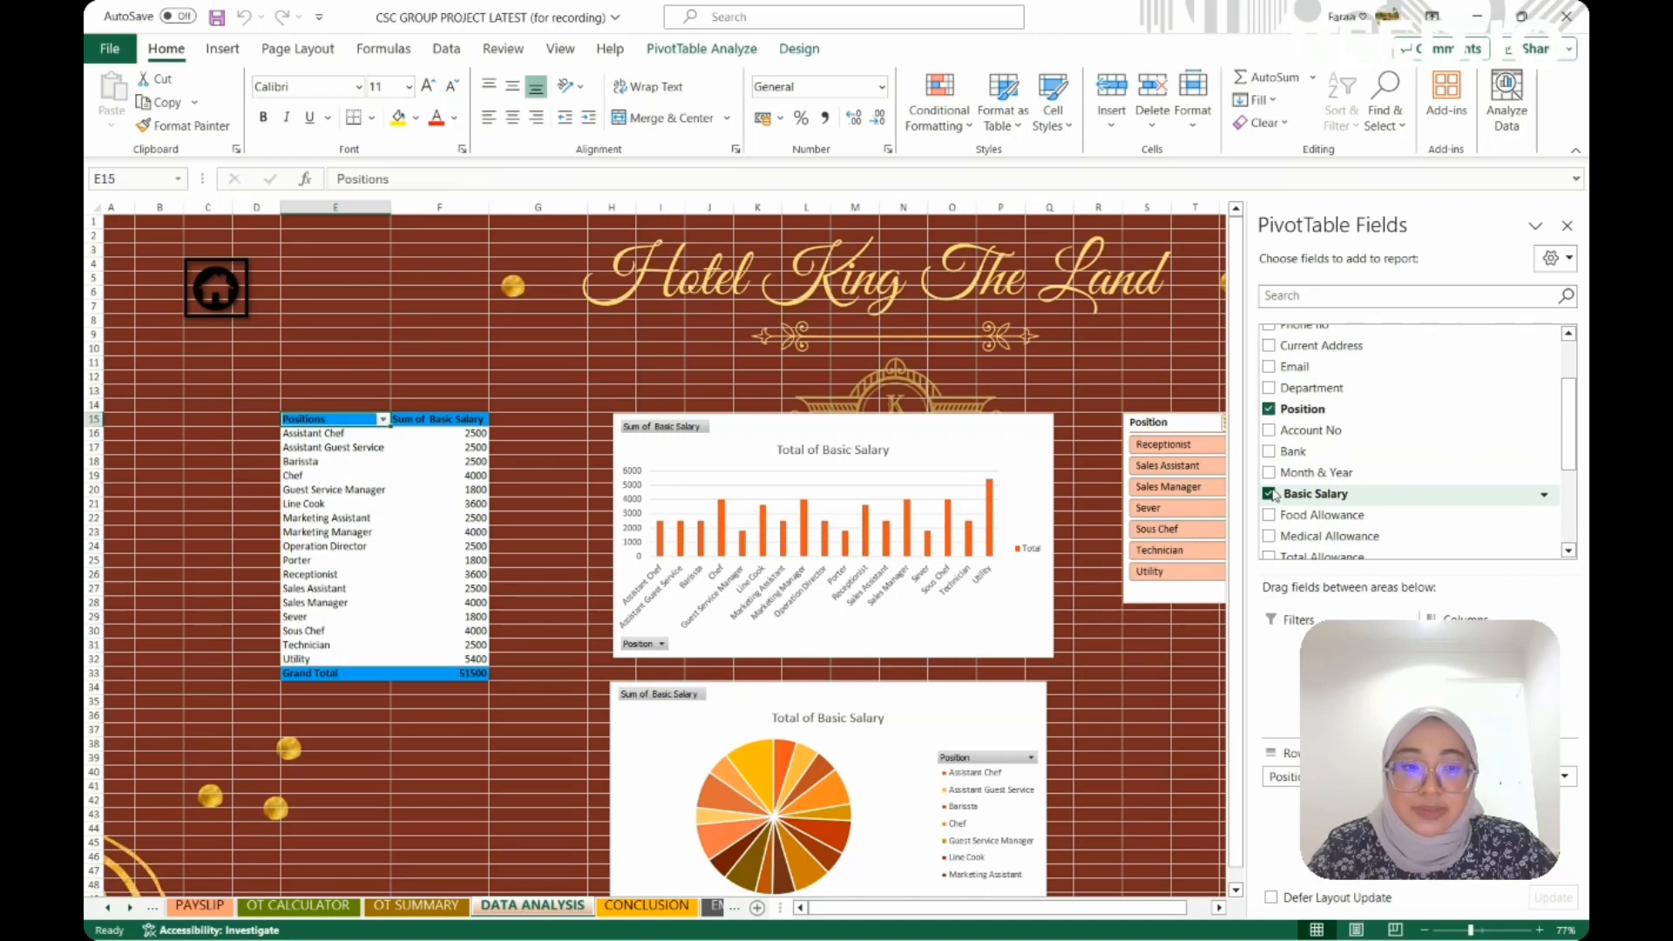
pyautogui.scroll(-2, 1274, 494)
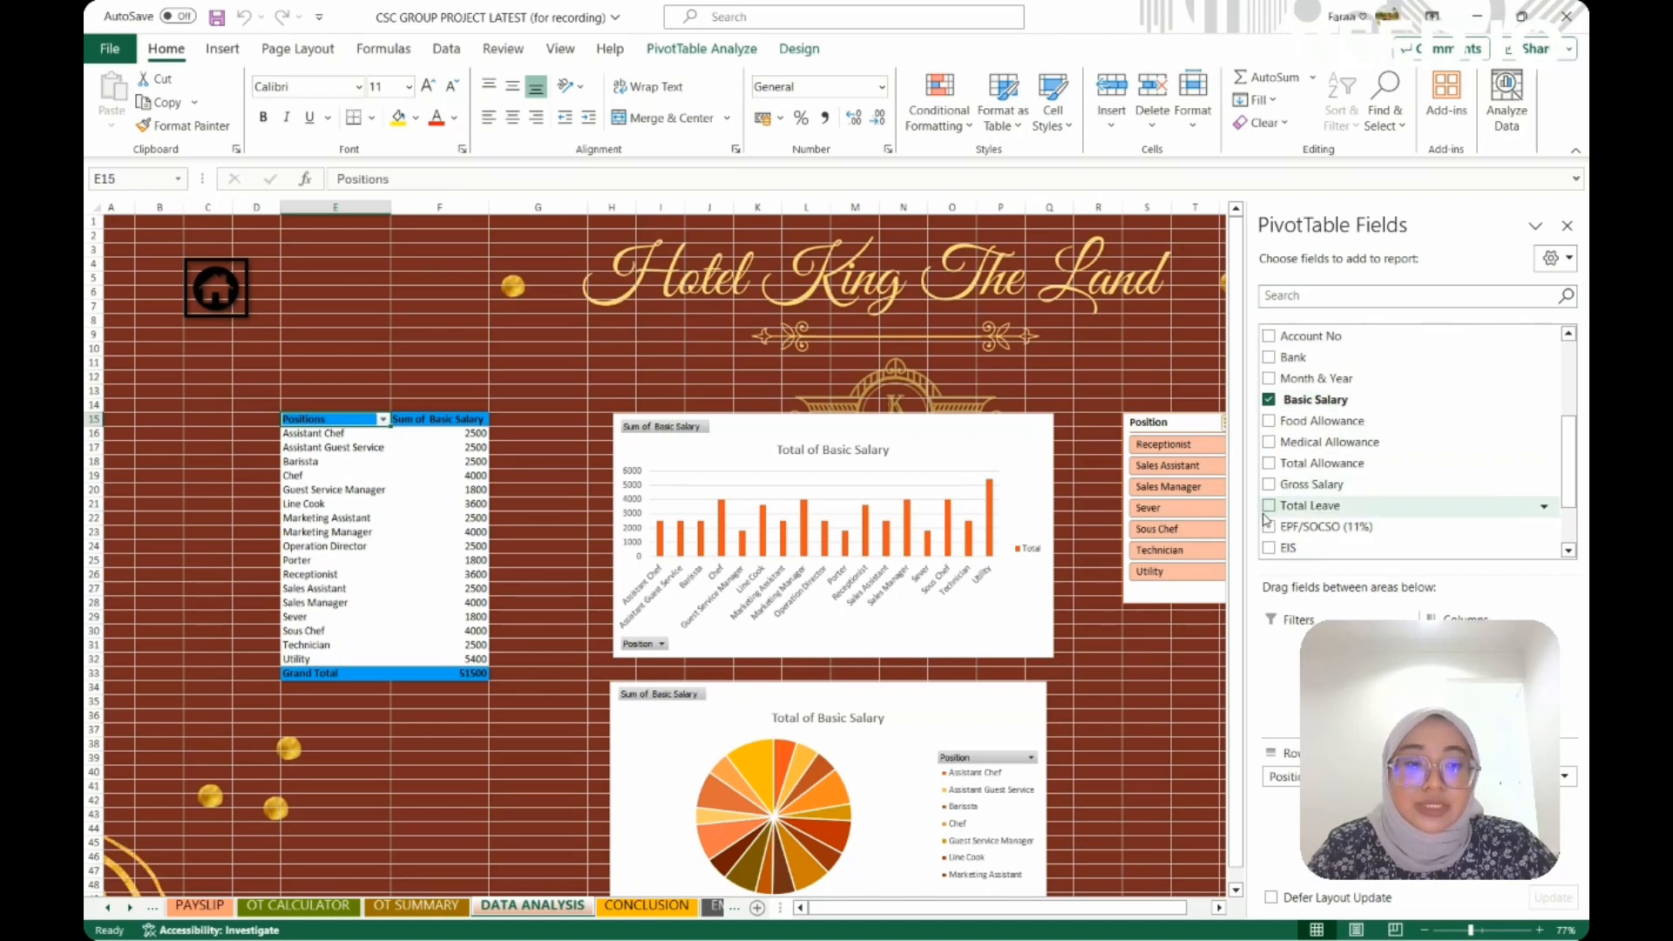
pyautogui.click(1269, 400)
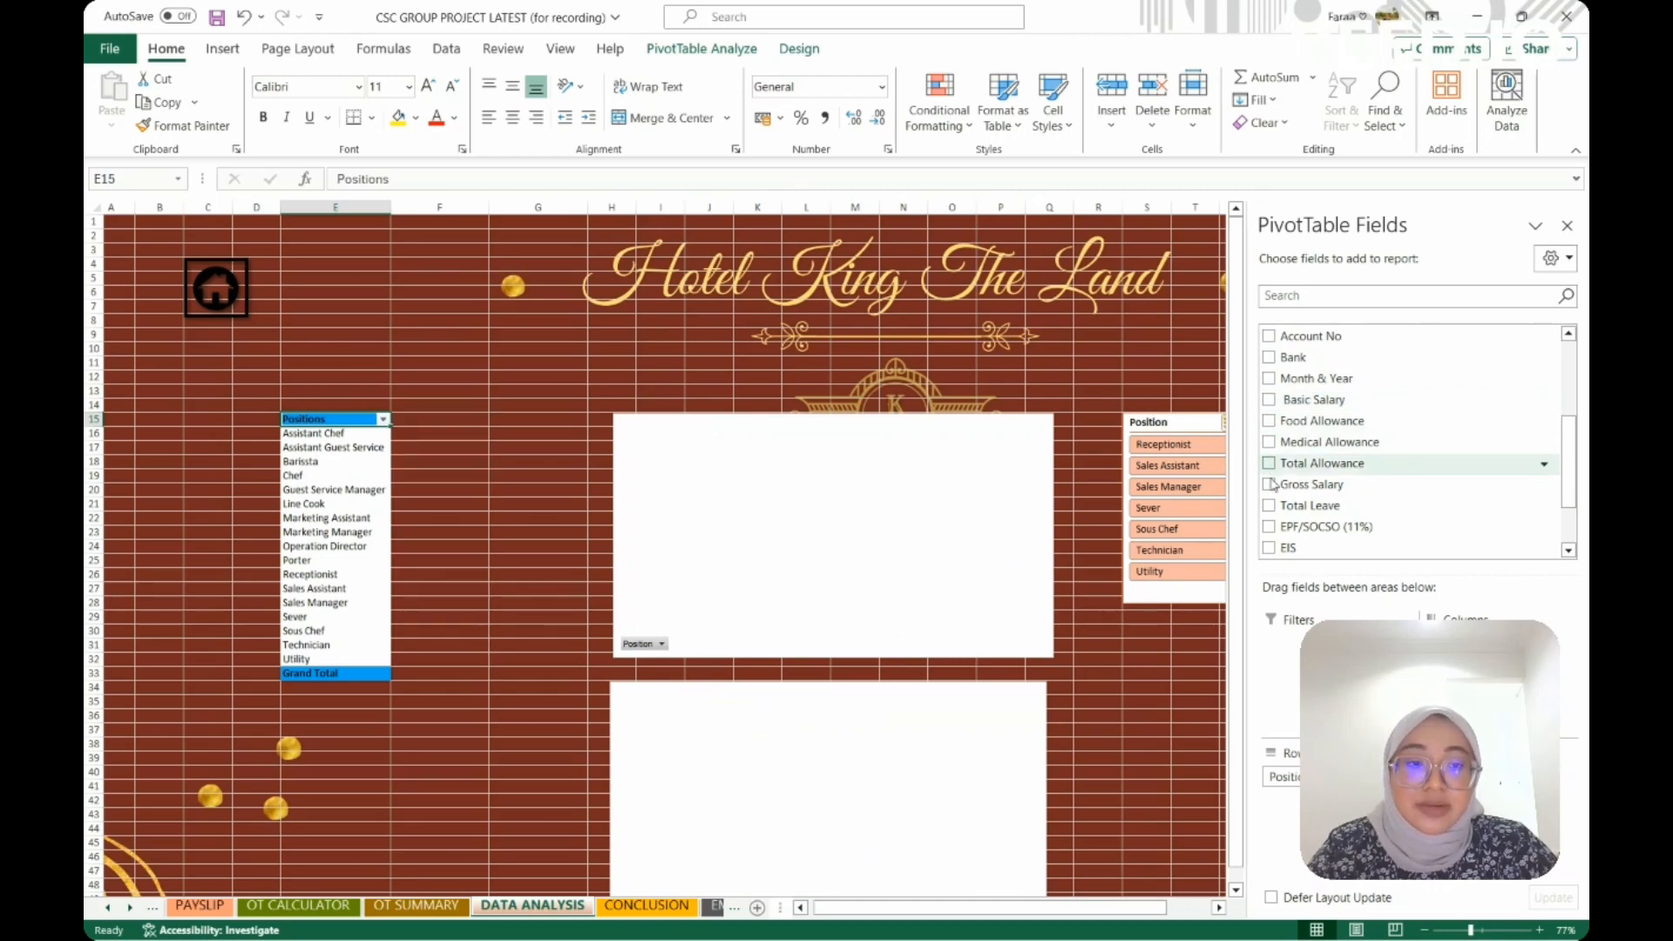
pyautogui.click(1270, 506)
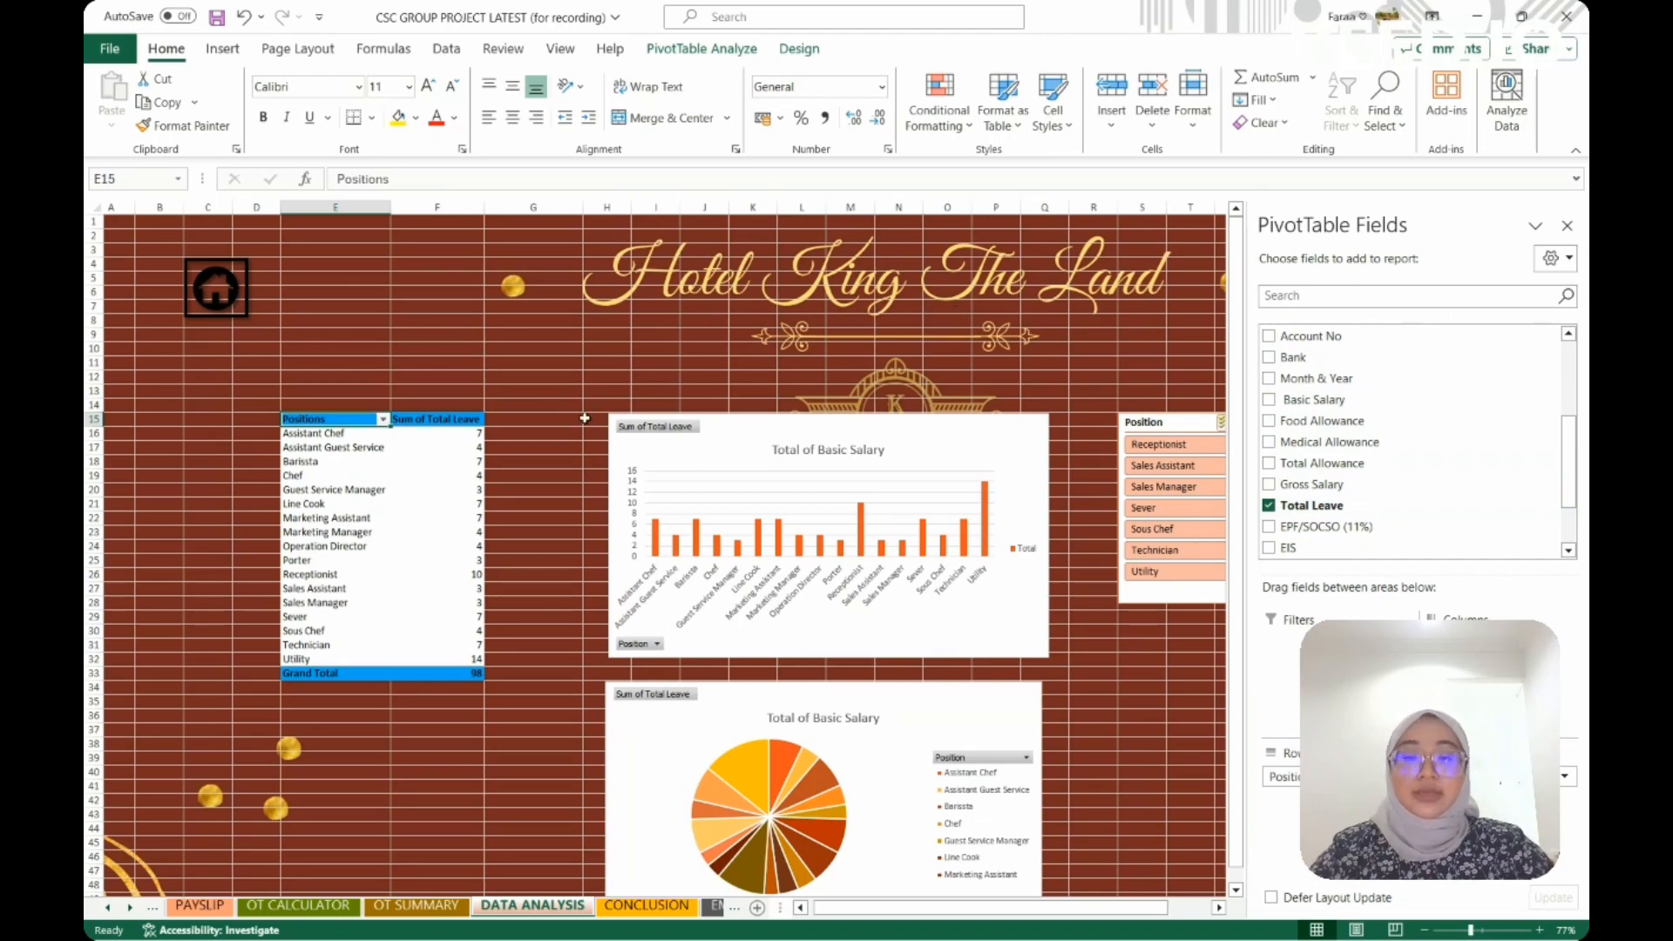
pyautogui.click(1566, 226)
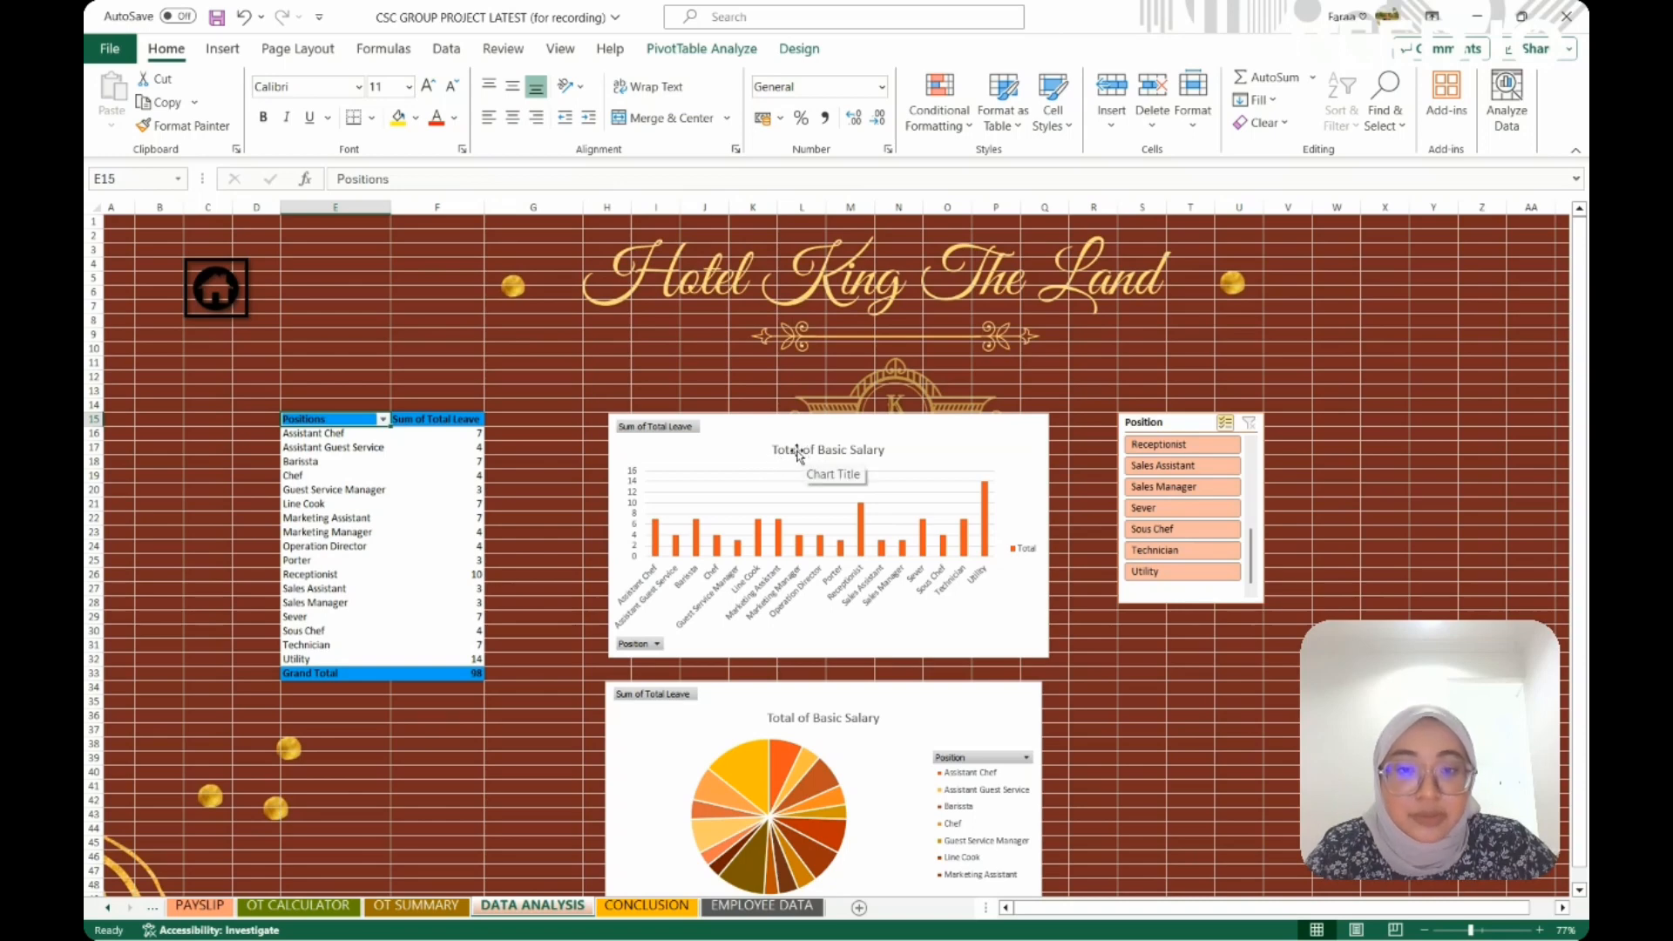
# Change the column chart's title to "Total of Leave"
pyautogui.click(860, 455)
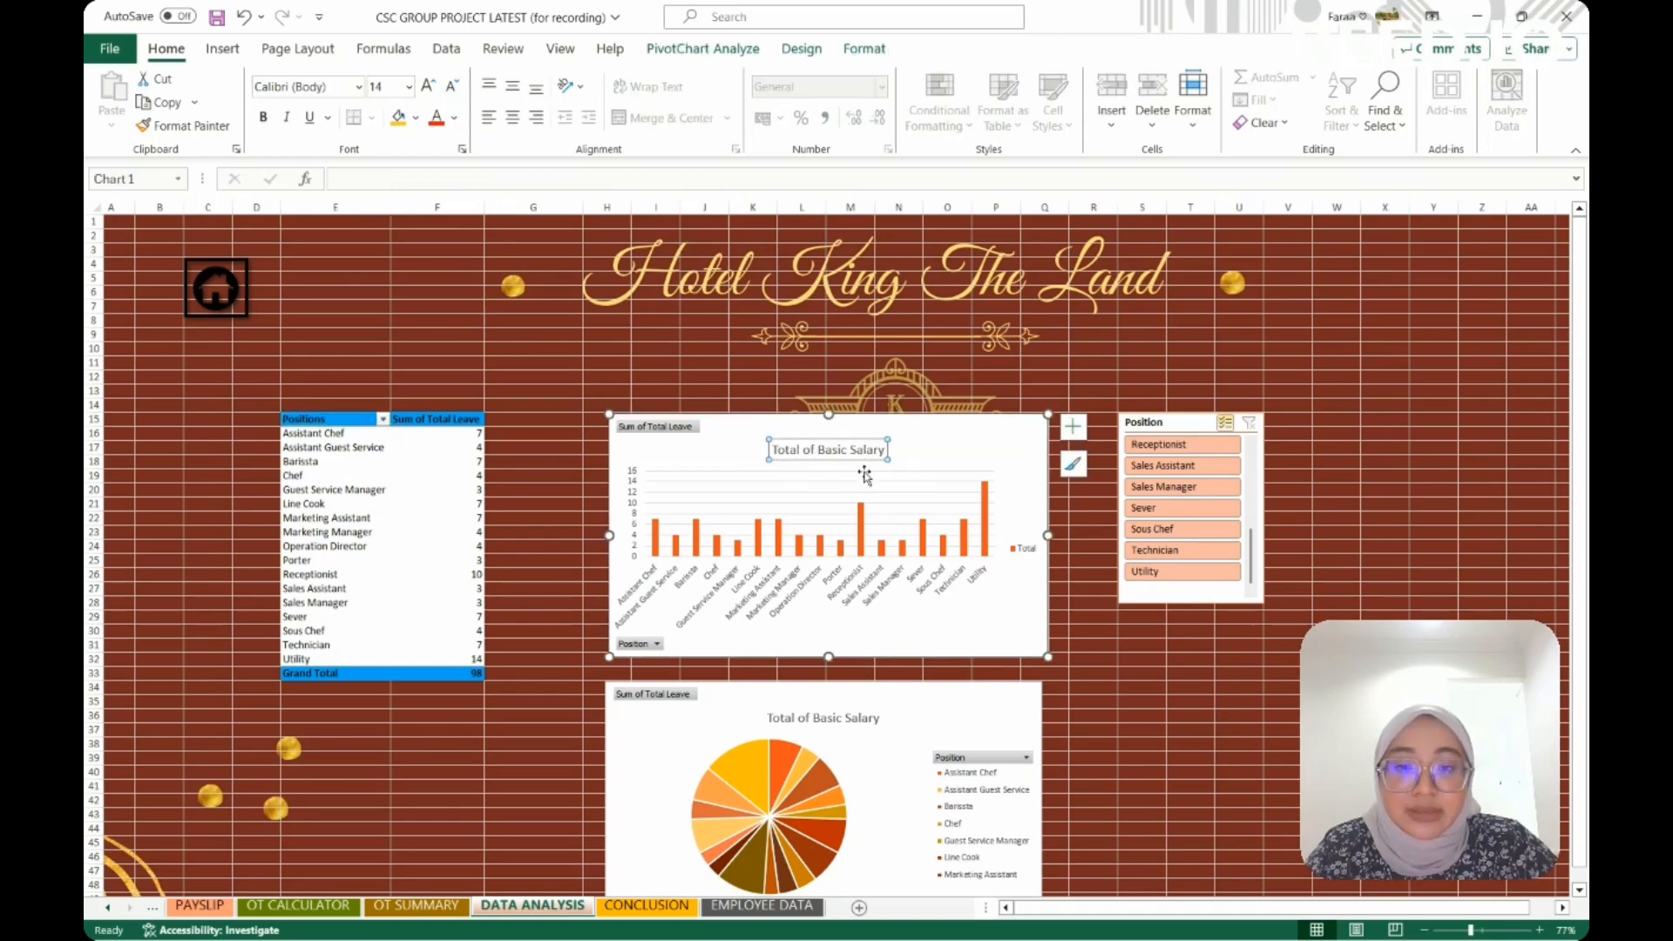
pyautogui.click(838, 714)
pyautogui.click(856, 445)
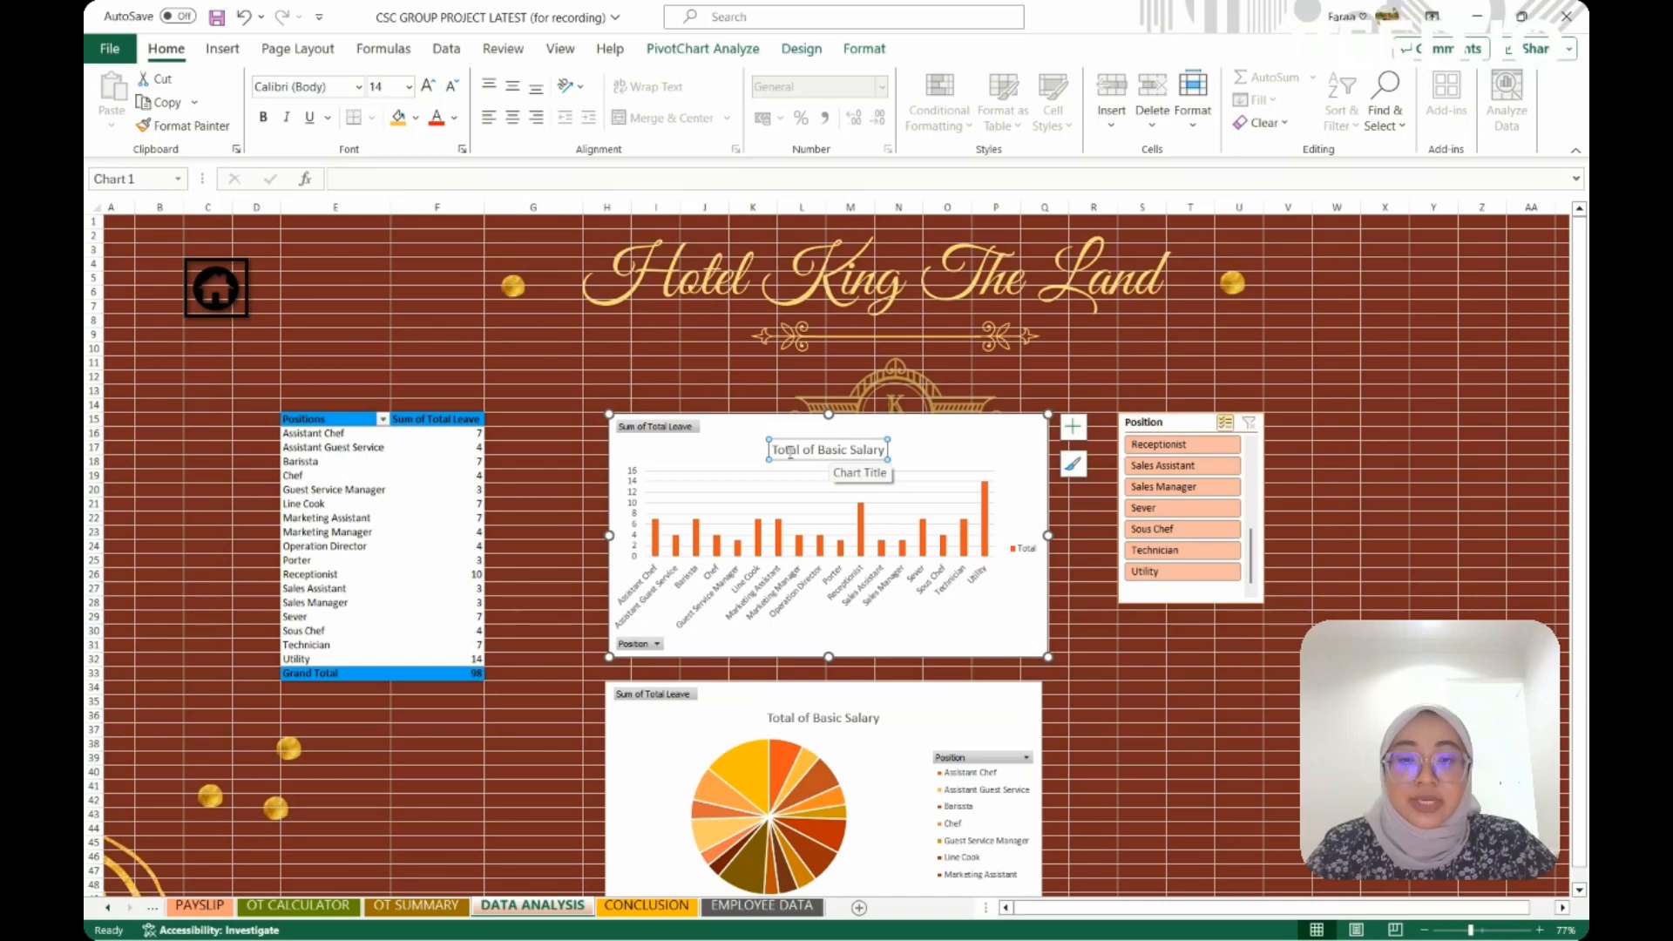
pyautogui.click(884, 451)
pyautogui.press('BackSpace')
pyautogui.press('BackSpace')
pyautogui.press('BackSpace')
pyautogui.press('BackSpace')
pyautogui.press('BackSpace')
pyautogui.press('BackSpace')
pyautogui.press('BackSpace')
pyautogui.press('BackSpace')
pyautogui.press('BackSpace')
pyautogui.press('BackSpace')
pyautogui.press('BackSpace')
pyautogui.press('BackSpace')
pyautogui.press('BackSpace')
pyautogui.press('BackSpace')
pyautogui.press('BackSpace')
pyautogui.press('BackSpace')
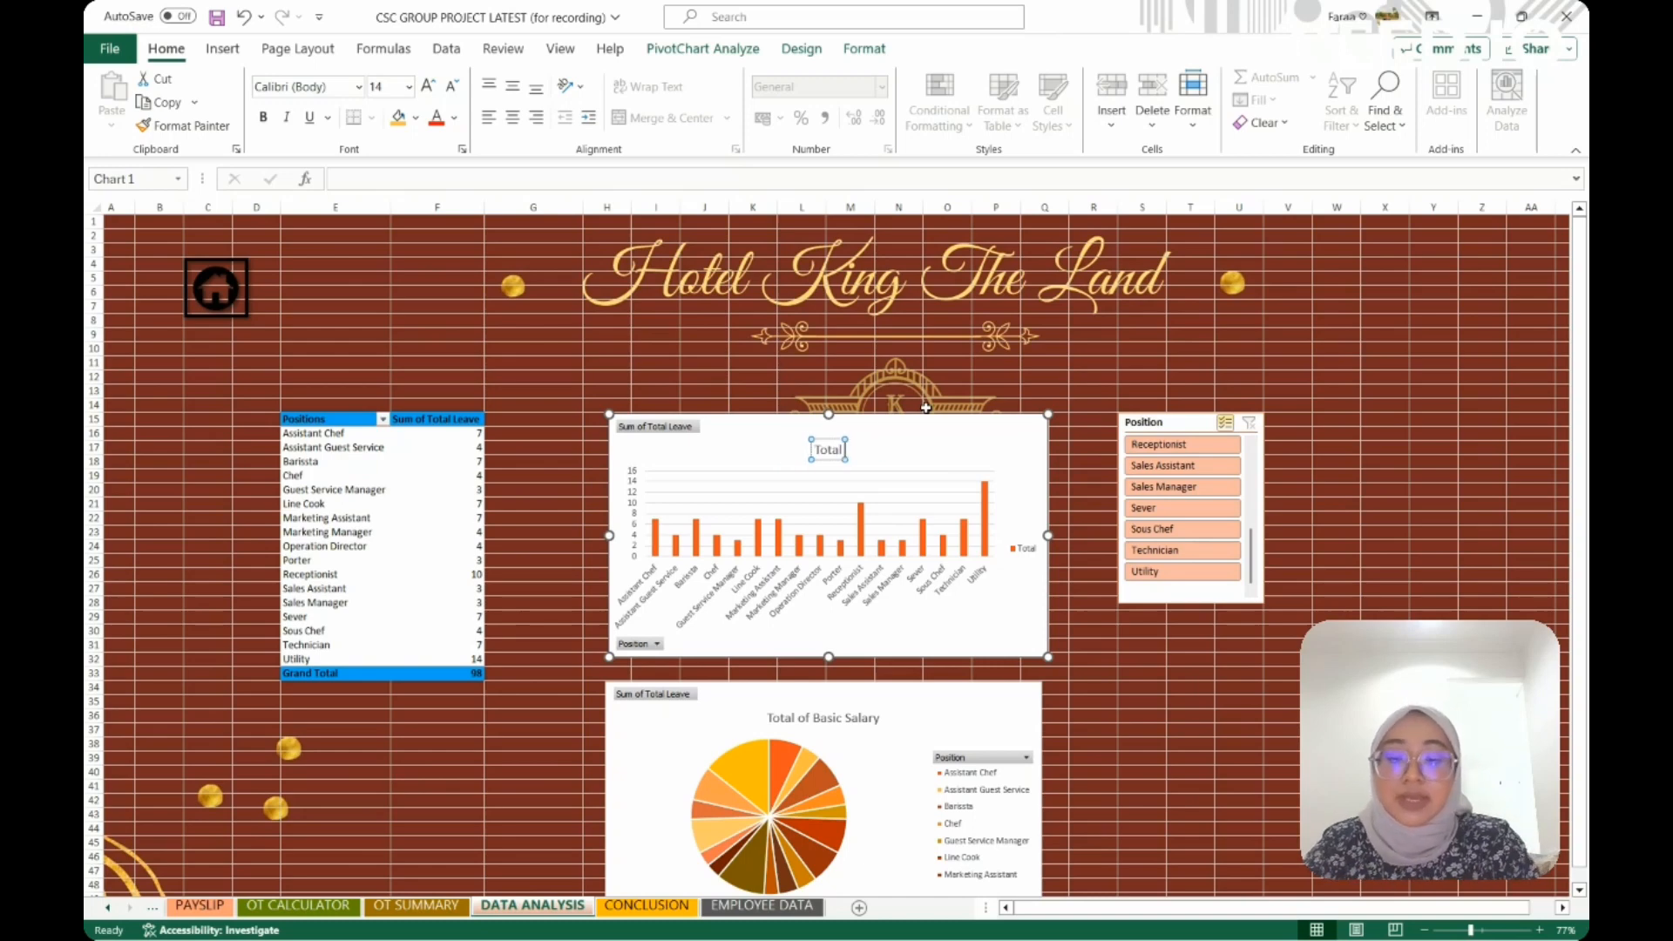
pyautogui.write('of')
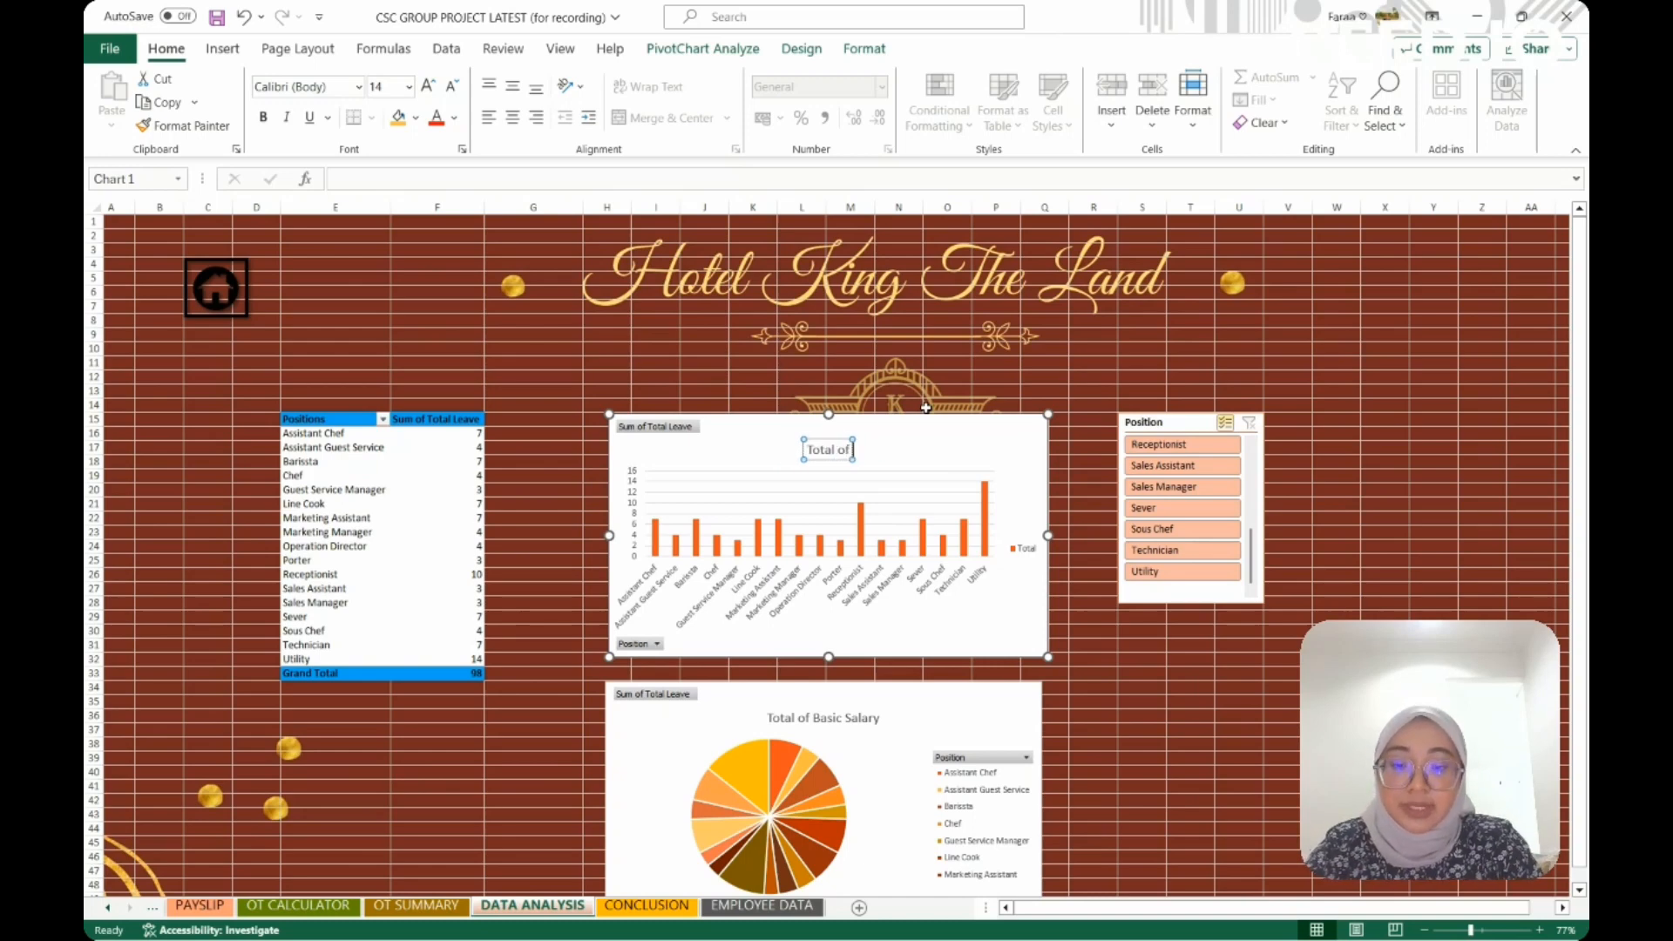
pyautogui.write(' Leave')
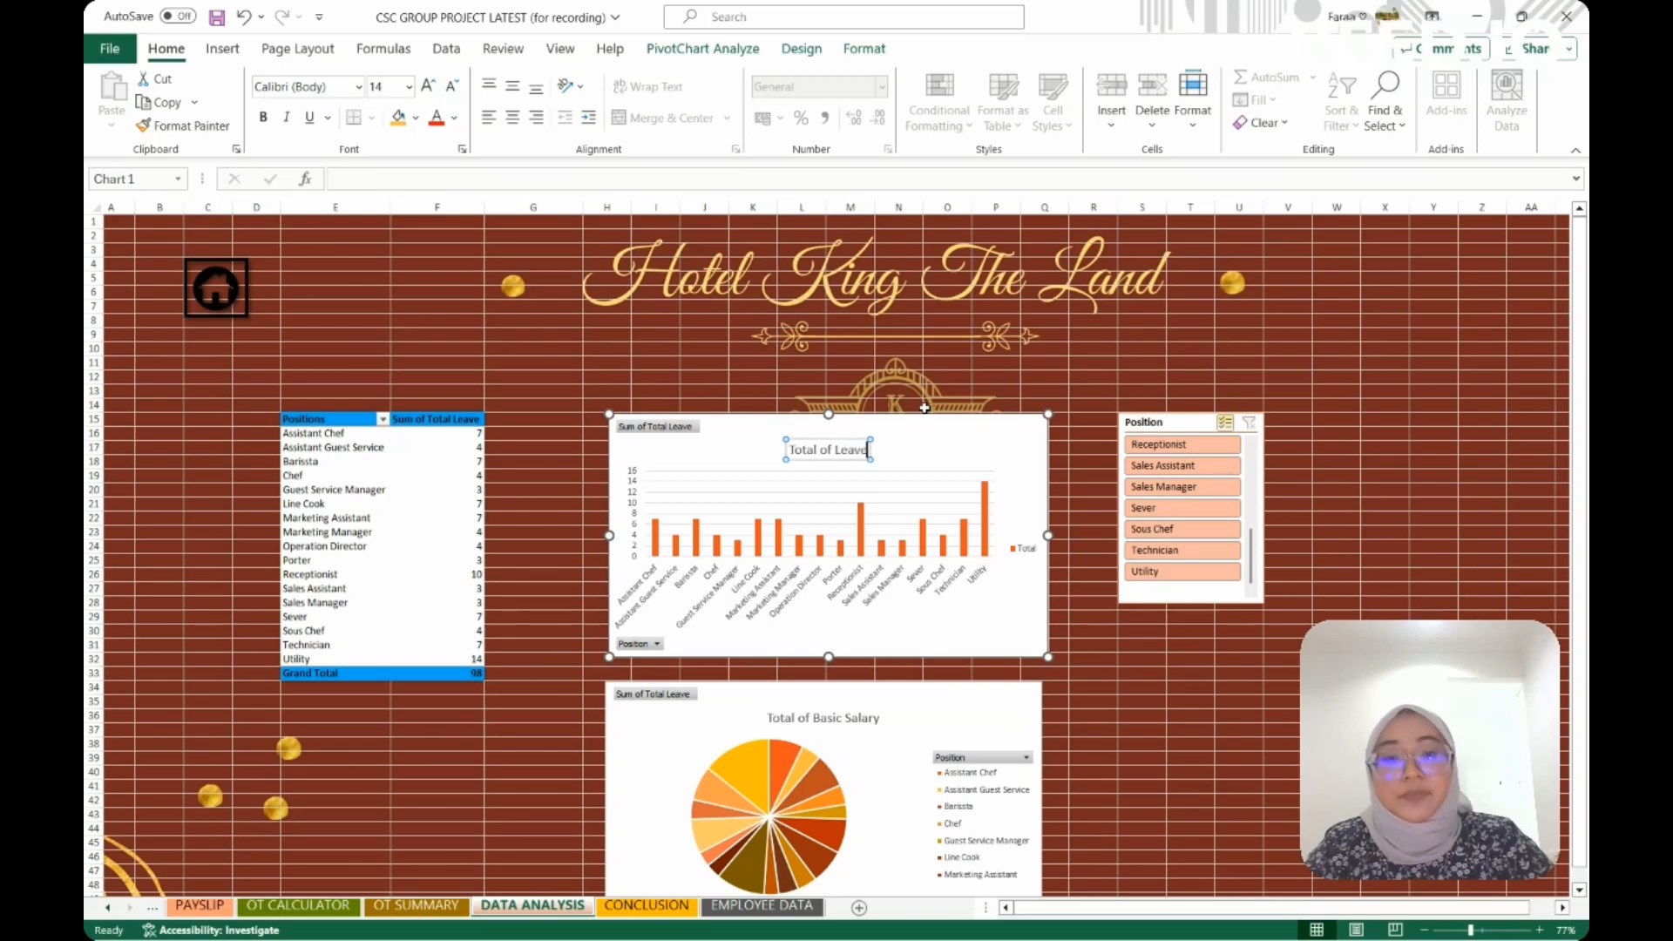
# Change the pie chart's title to "Total of Leave" and deselect the chart
pyautogui.scroll(-2, 924, 407)
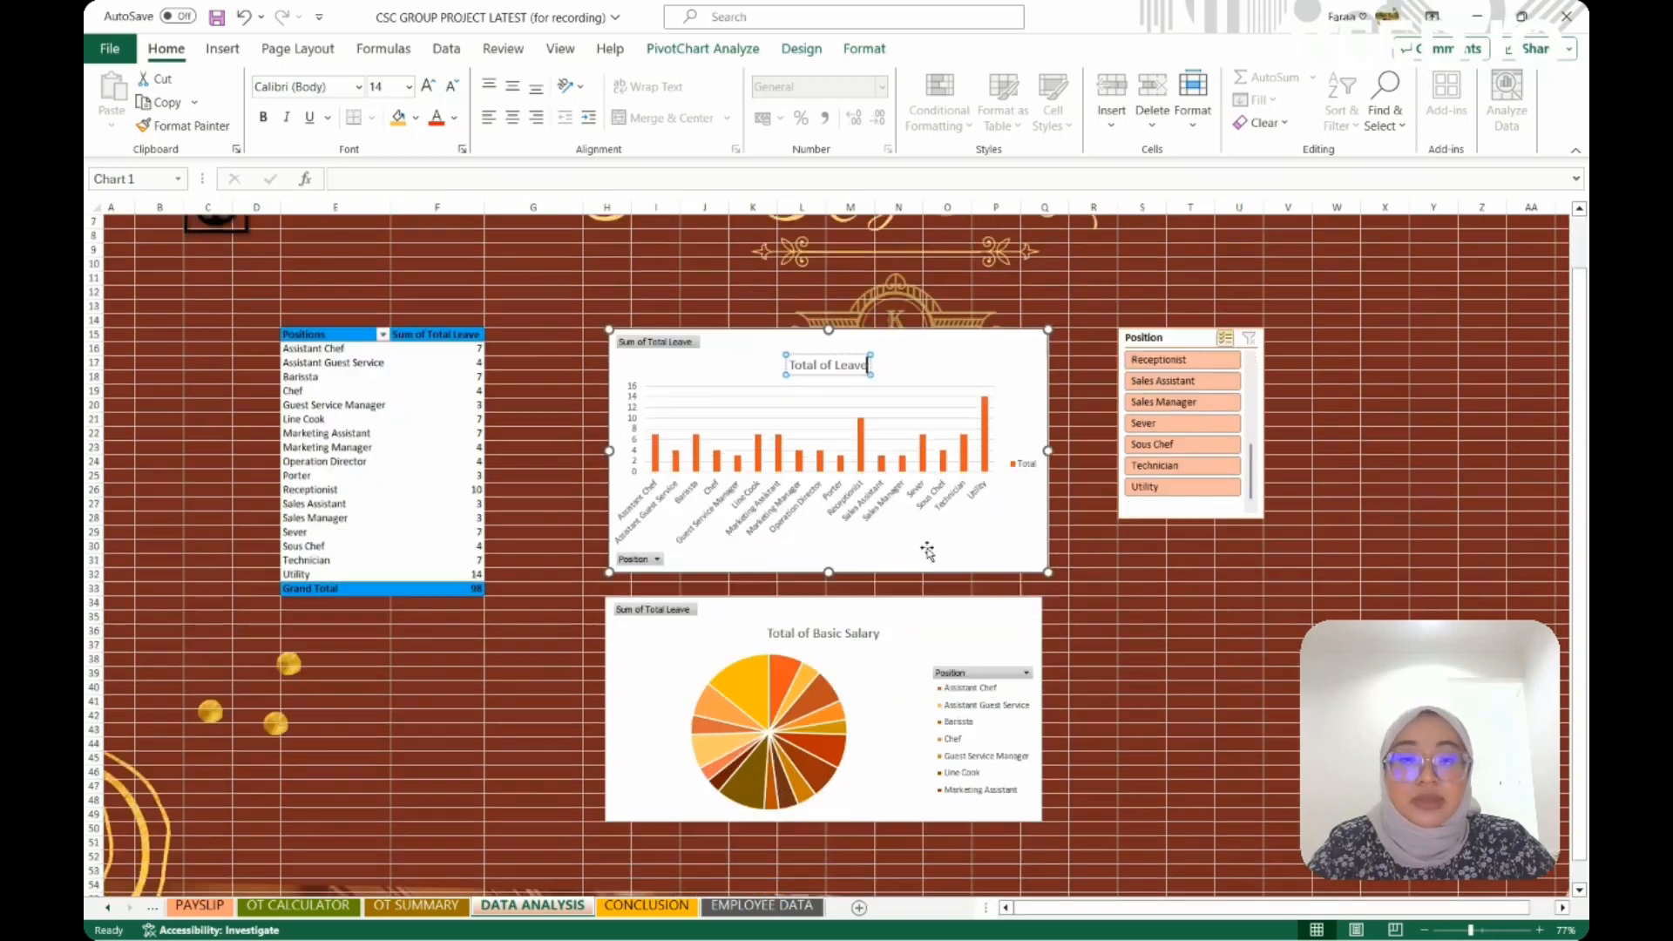
pyautogui.click(845, 633)
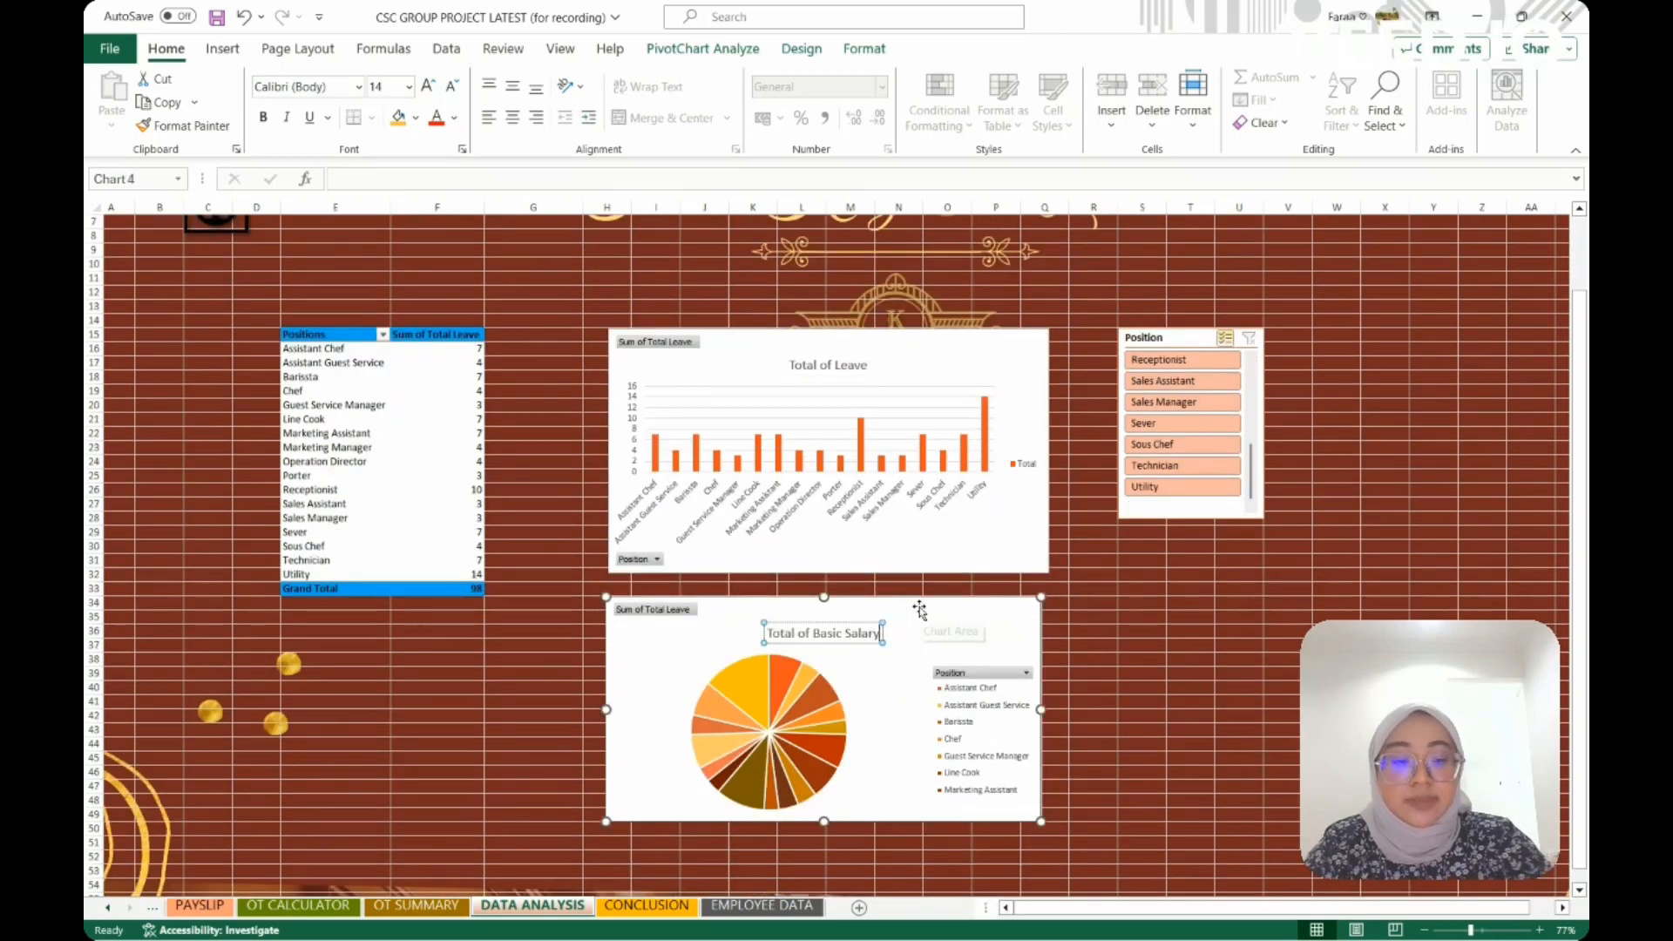
pyautogui.press('BackSpace')
pyautogui.press('BackSpace')
pyautogui.press('BackSpace')
pyautogui.press('BackSpace')
pyautogui.press('BackSpace')
pyautogui.press('BackSpace')
pyautogui.press('BackSpace')
pyautogui.press('BackSpace')
pyautogui.press('BackSpace')
pyautogui.press('BackSpace')
pyautogui.press('BackSpace')
pyautogui.press('BackSpace')
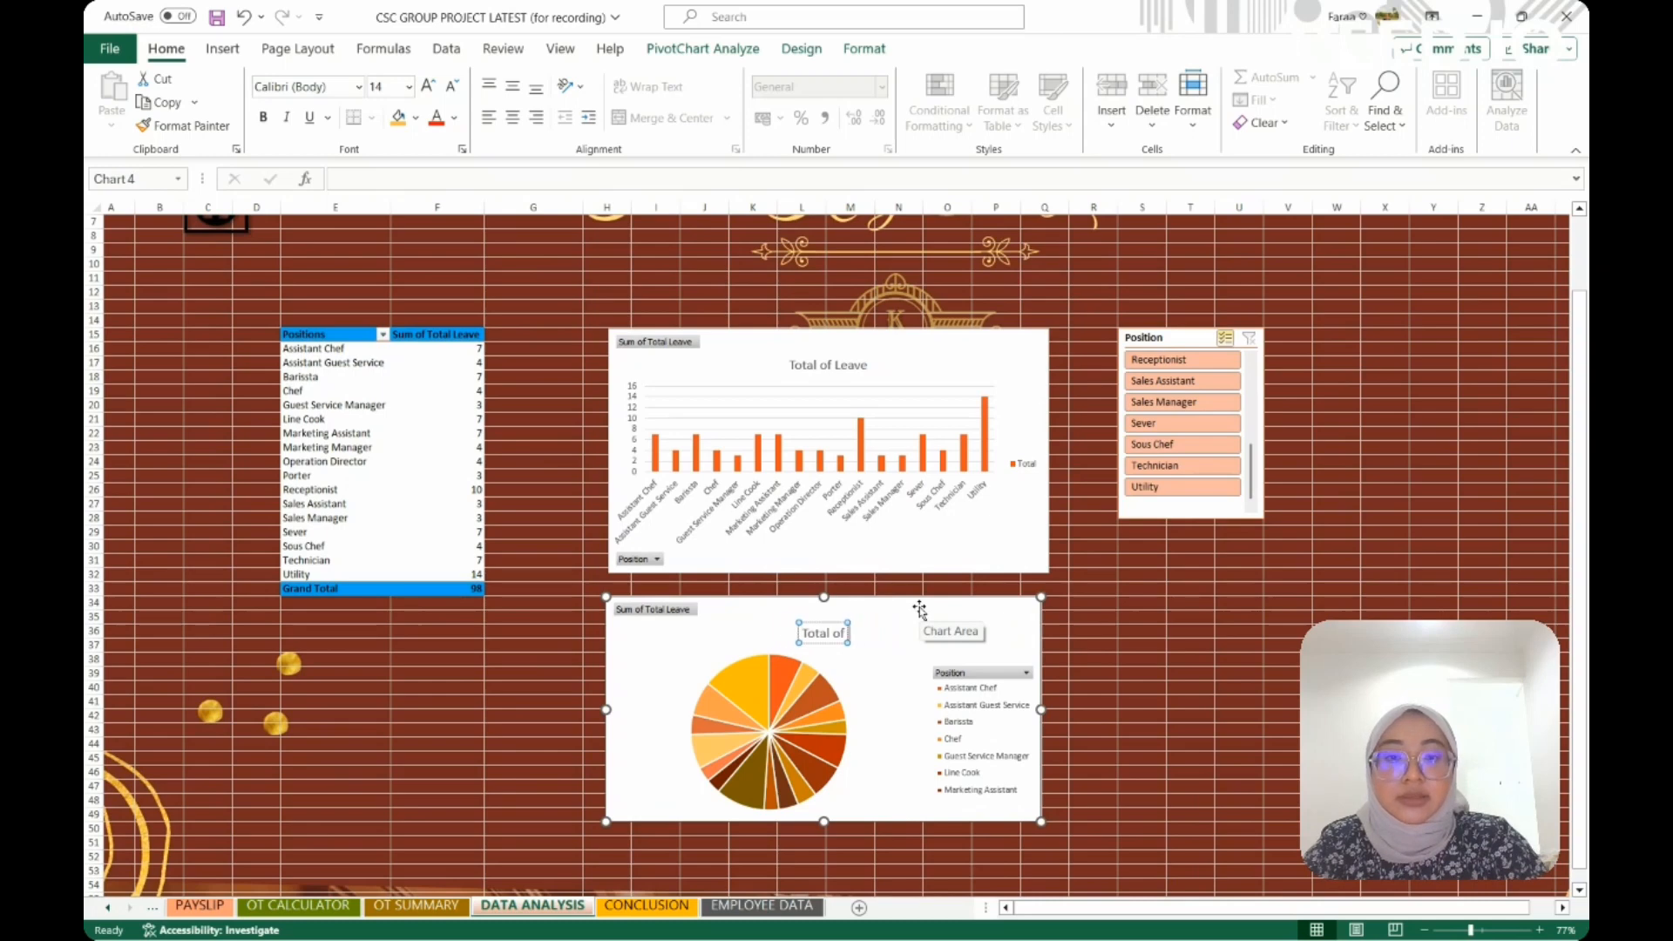
pyautogui.write('L')
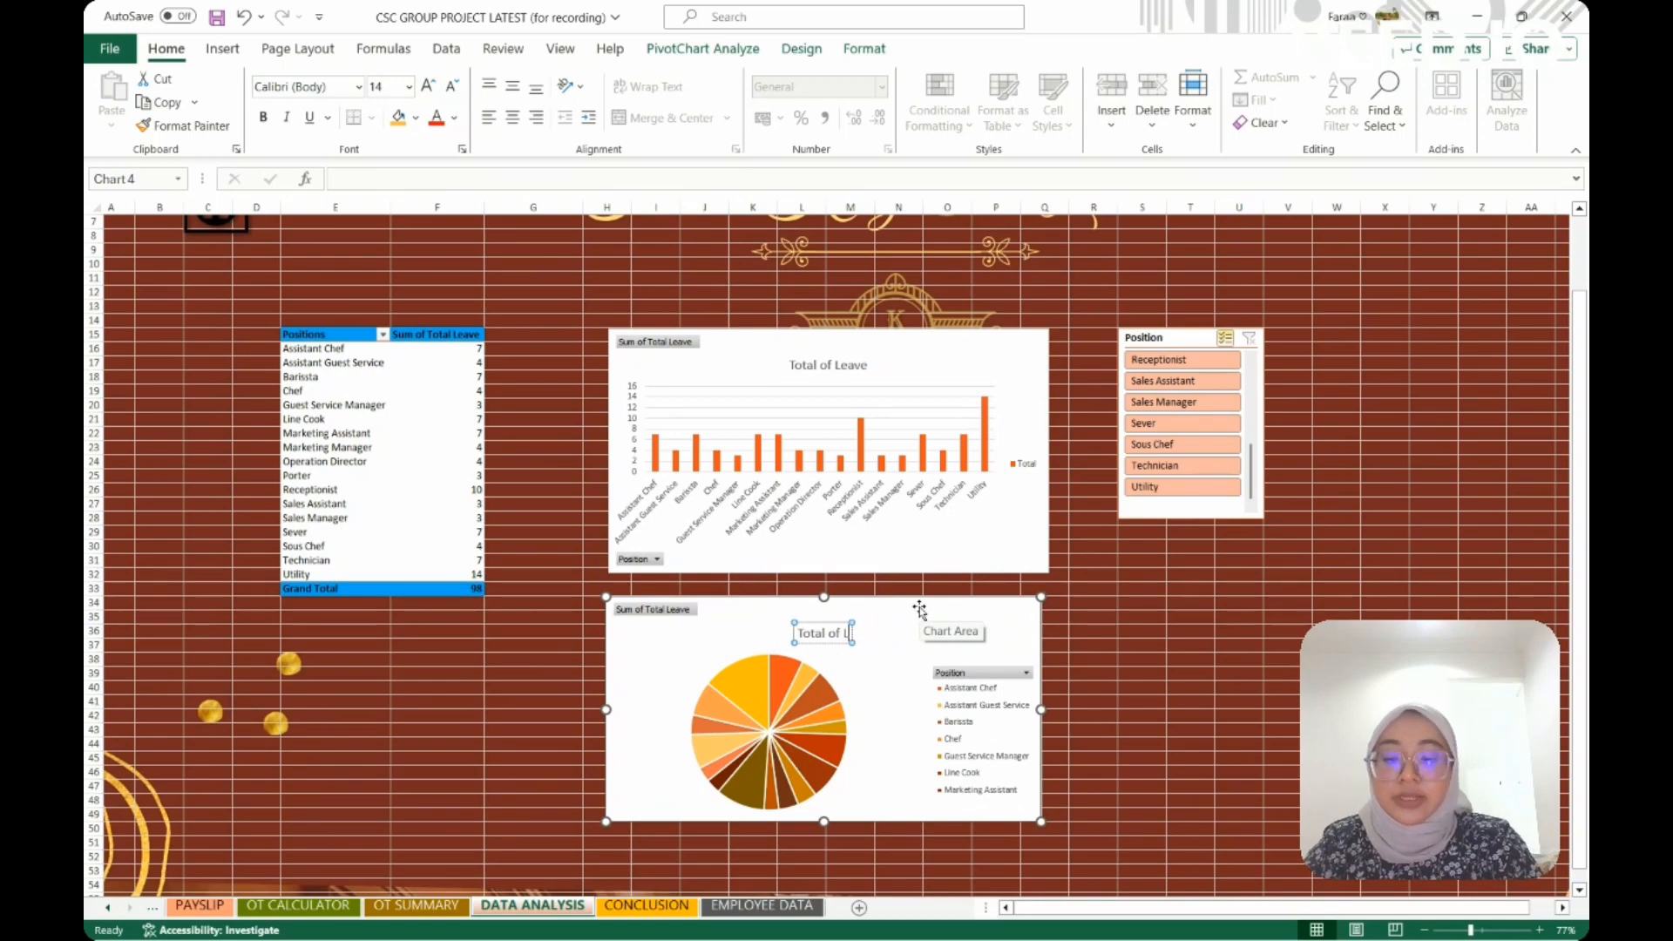
pyautogui.write('eave')
pyautogui.click(1099, 615)
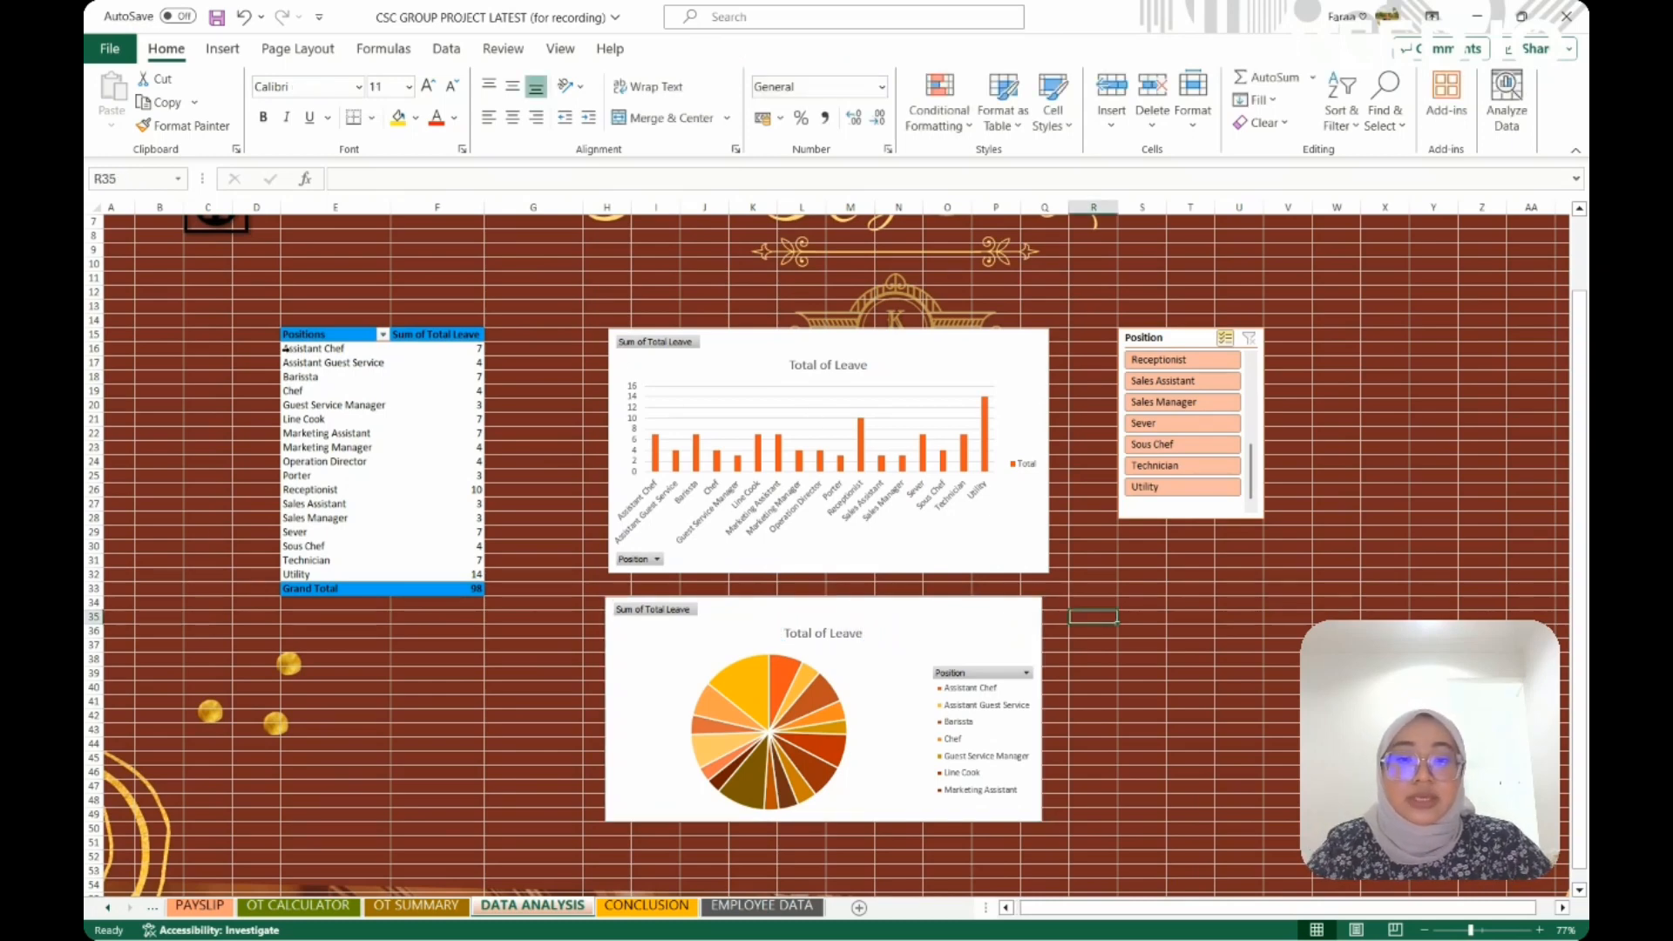
# Switch the PivotTable's values field from Total Leave back to Basic Salary and close the field list
pyautogui.scroll(2, 922, 534)
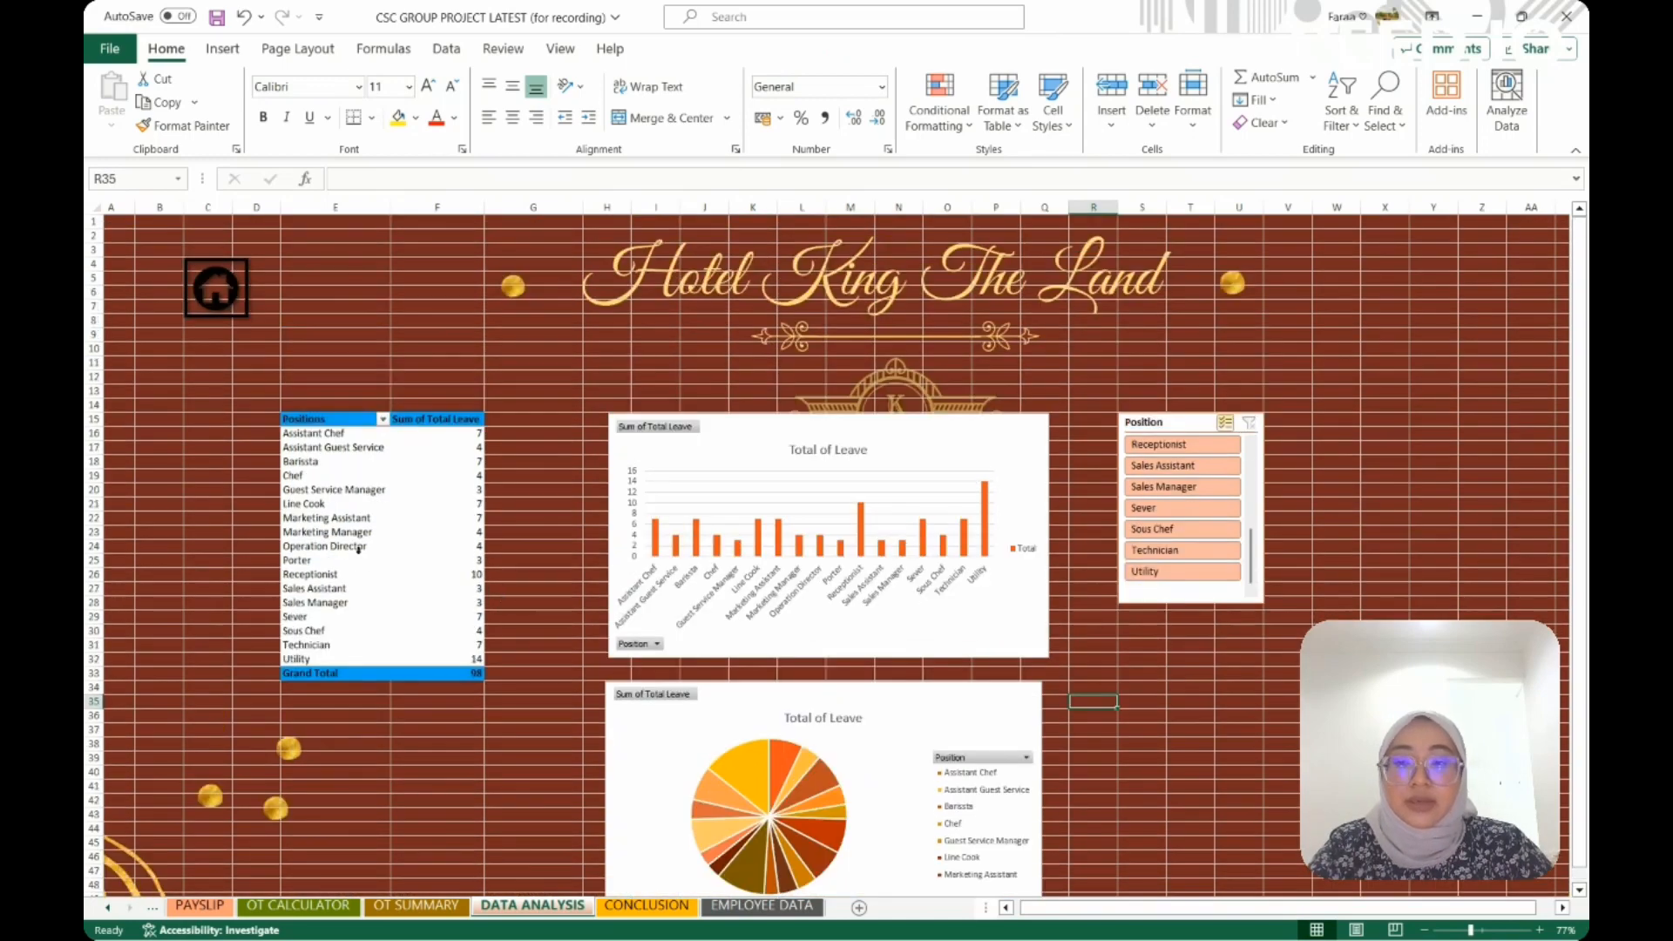
pyautogui.scroll(-1, 497, 563)
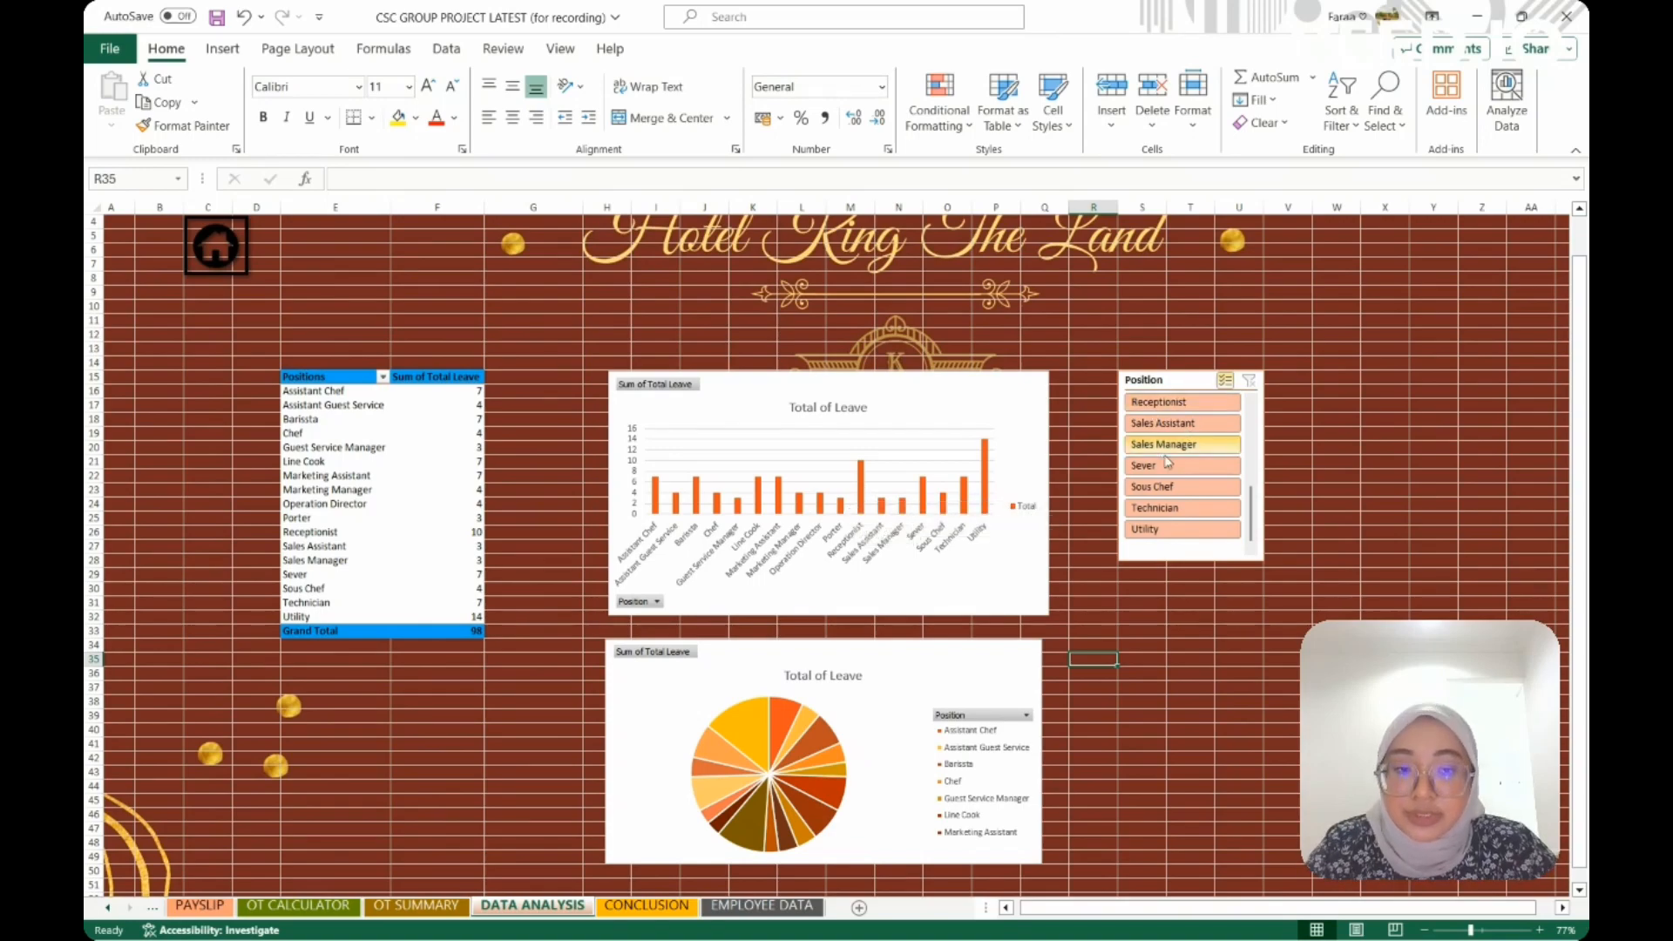
pyautogui.scroll(1, 417, 494)
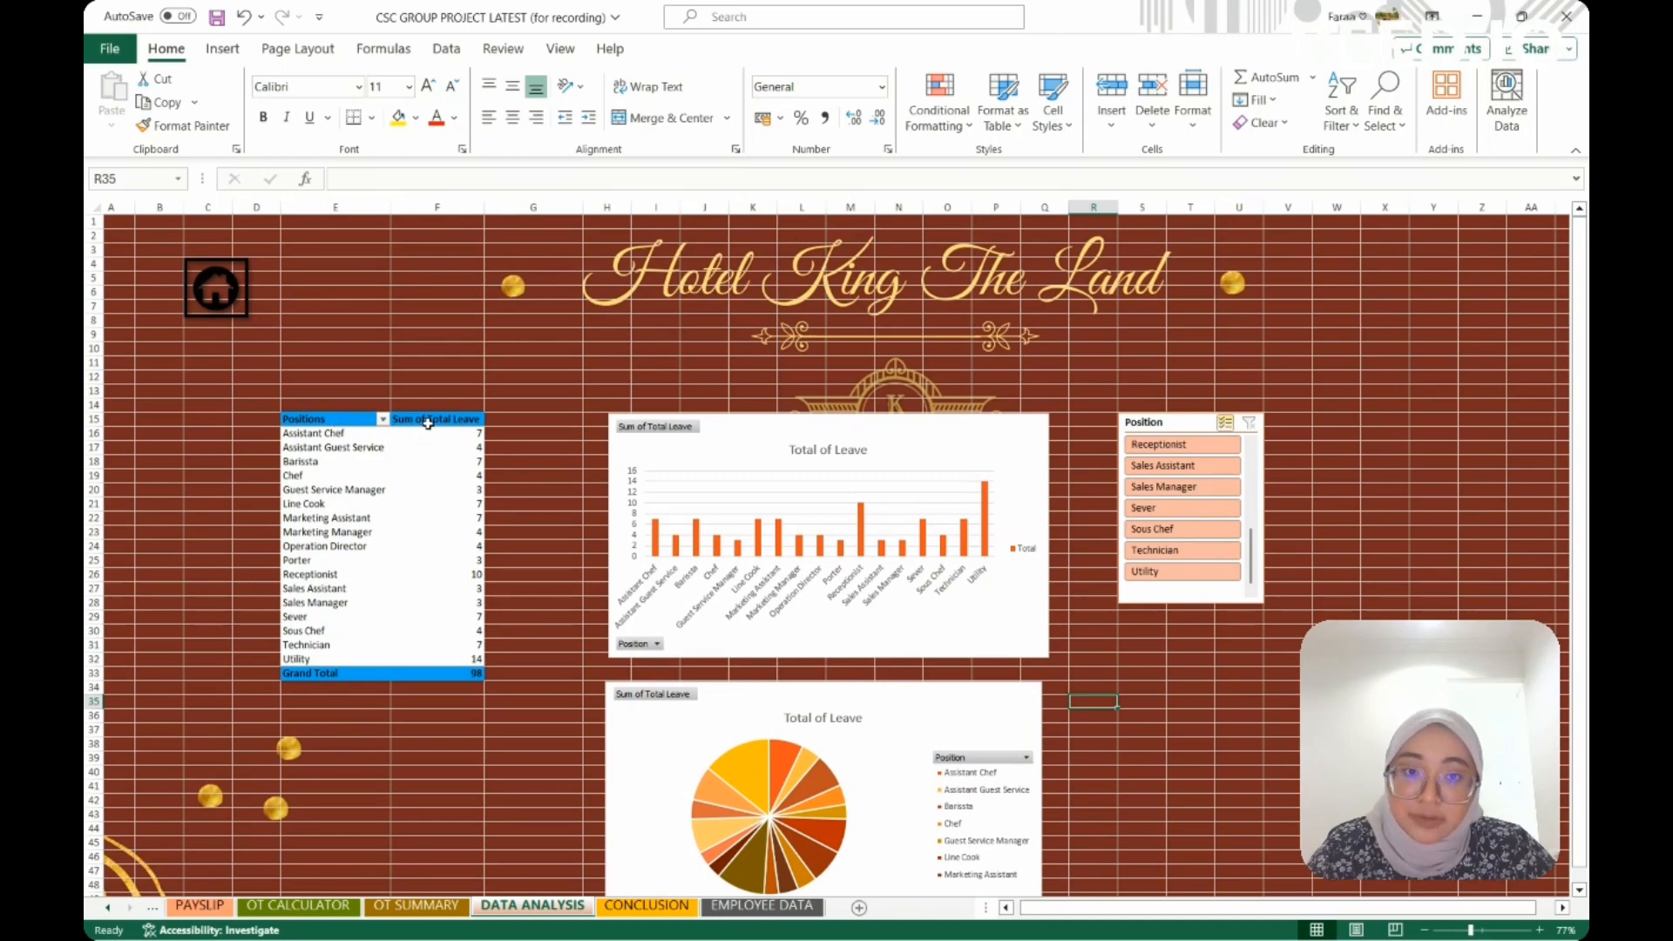
pyautogui.click(339, 421)
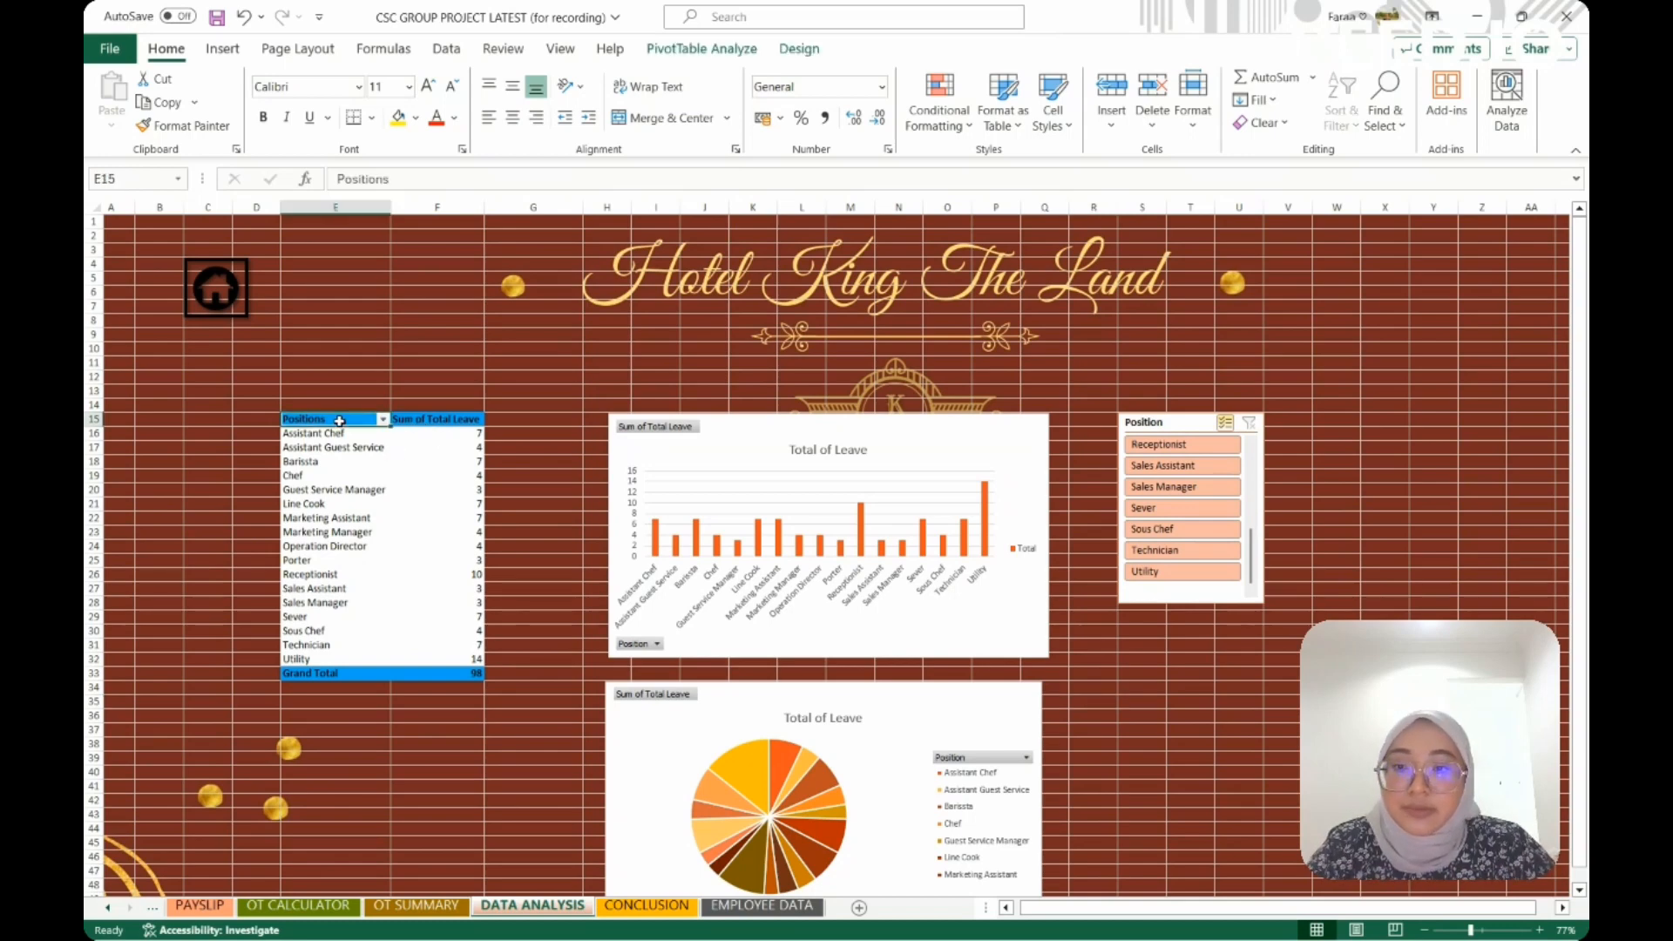
pyautogui.rightClick(340, 421)
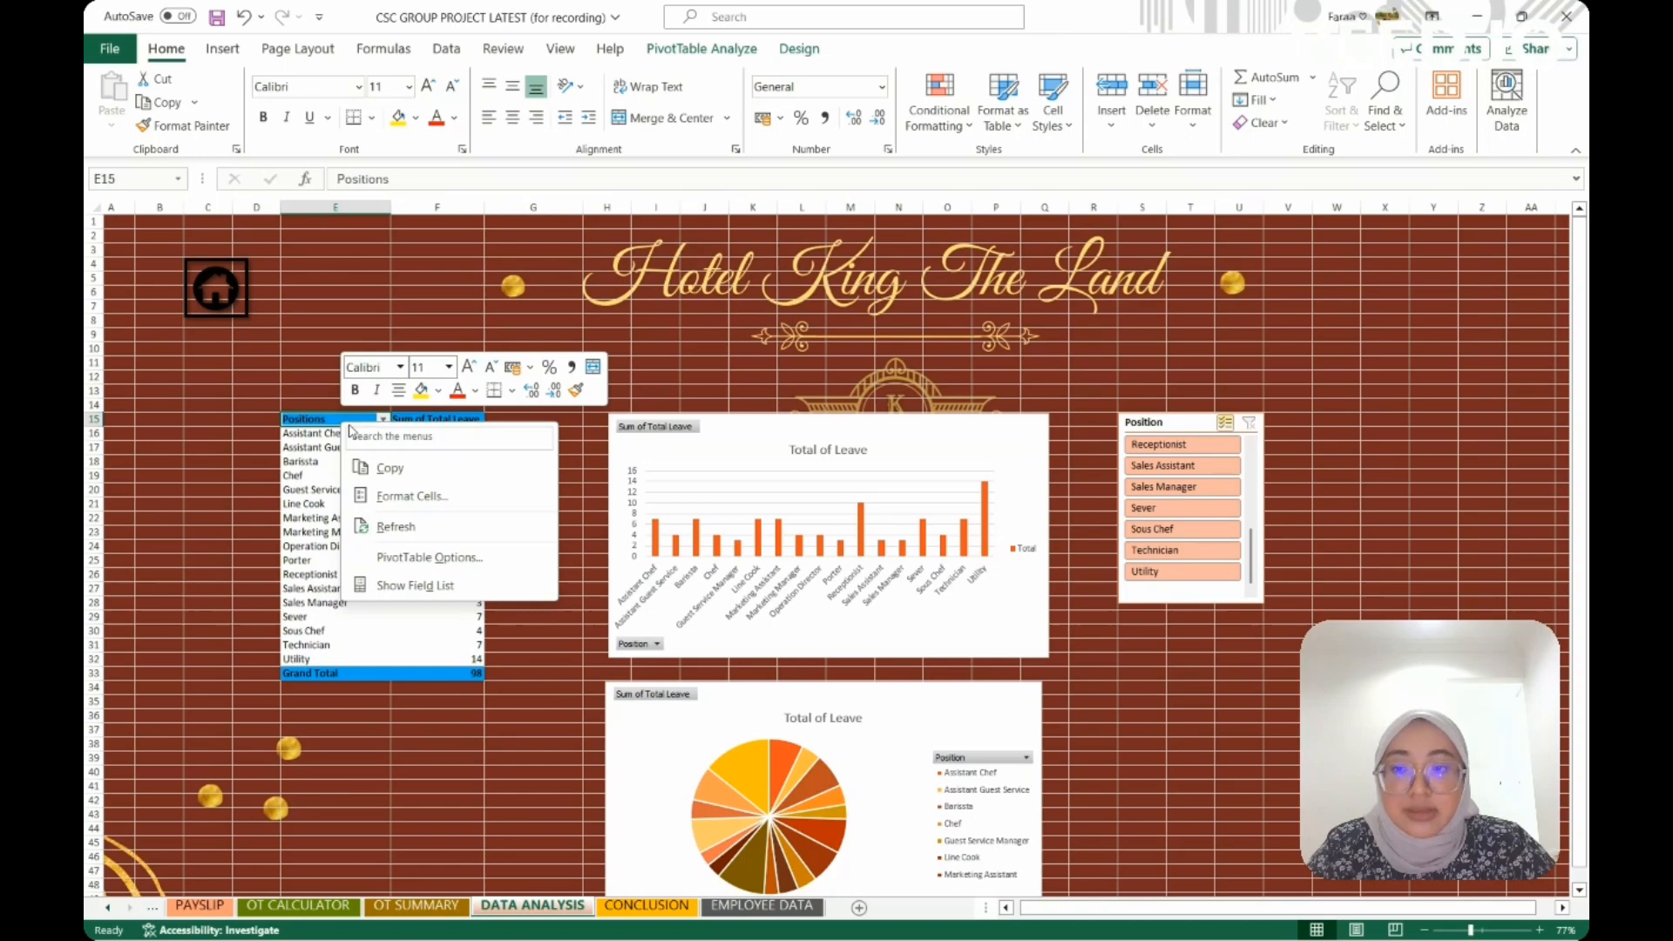
pyautogui.click(485, 586)
pyautogui.scroll(-2, 1422, 511)
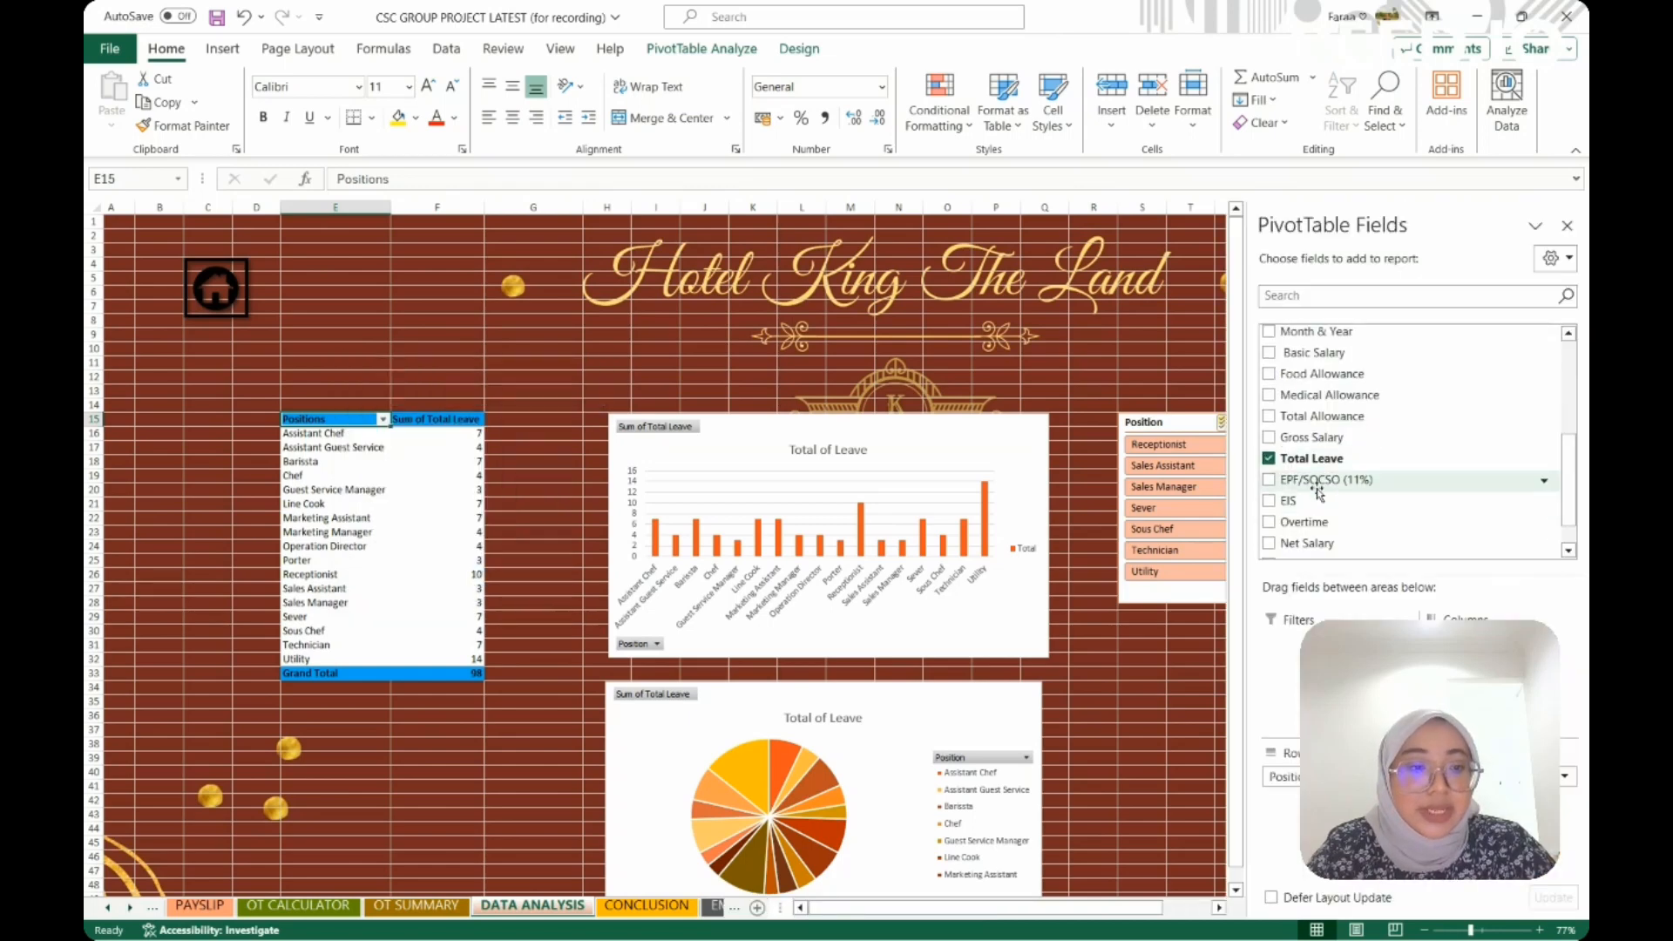
pyautogui.click(1270, 462)
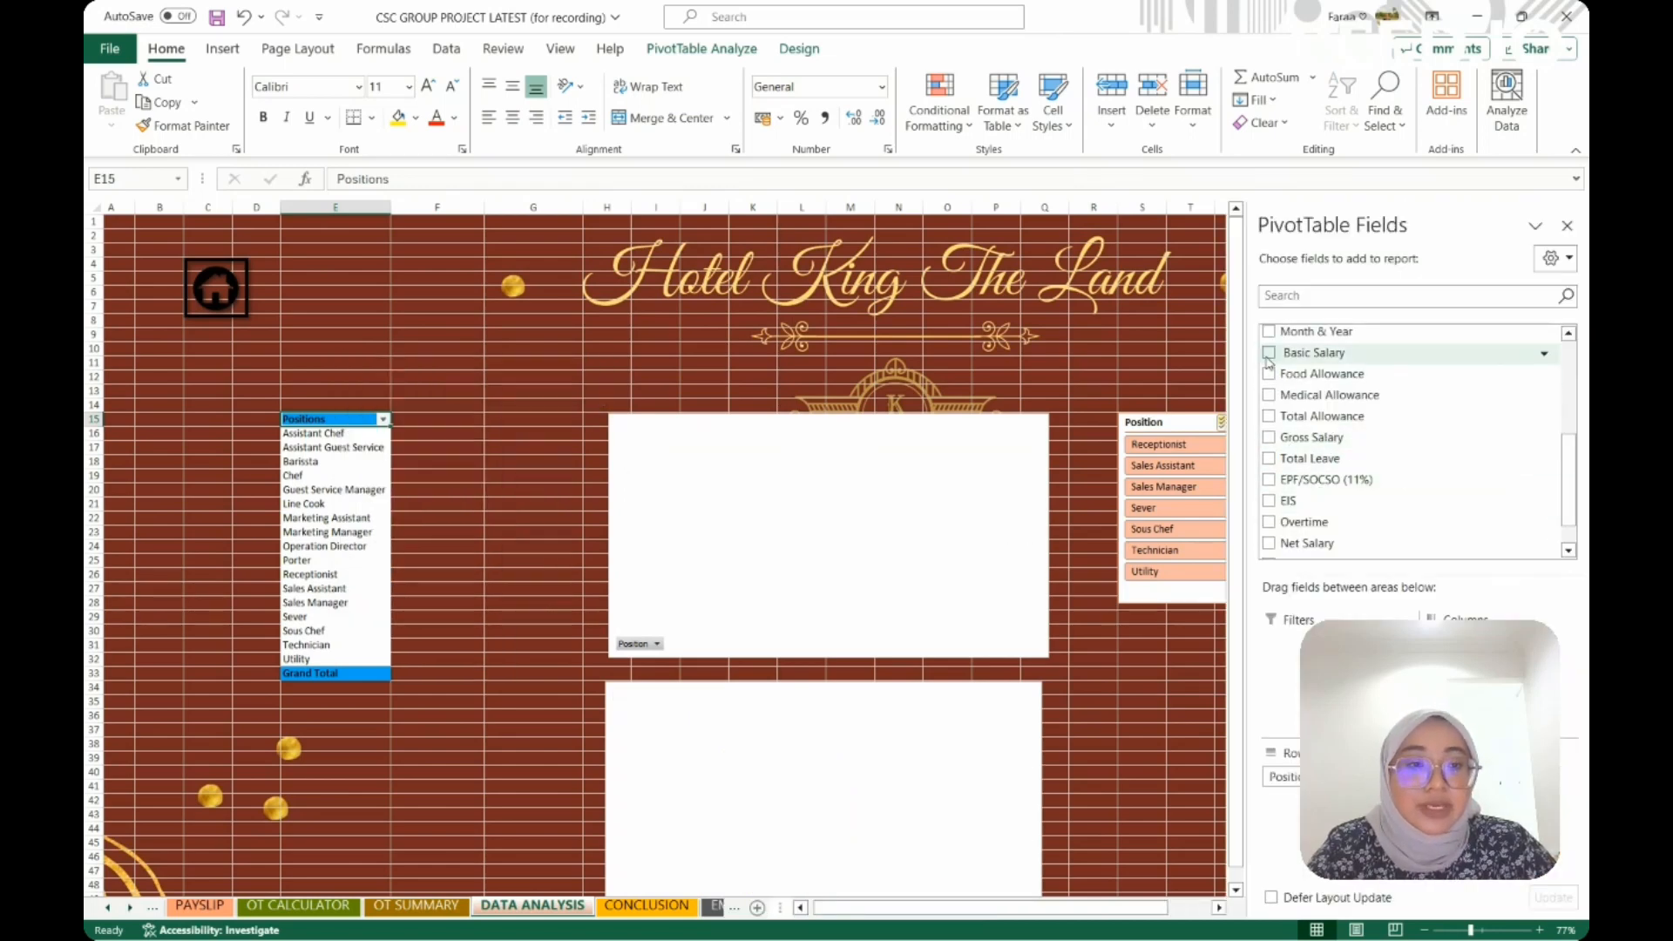
pyautogui.click(1377, 354)
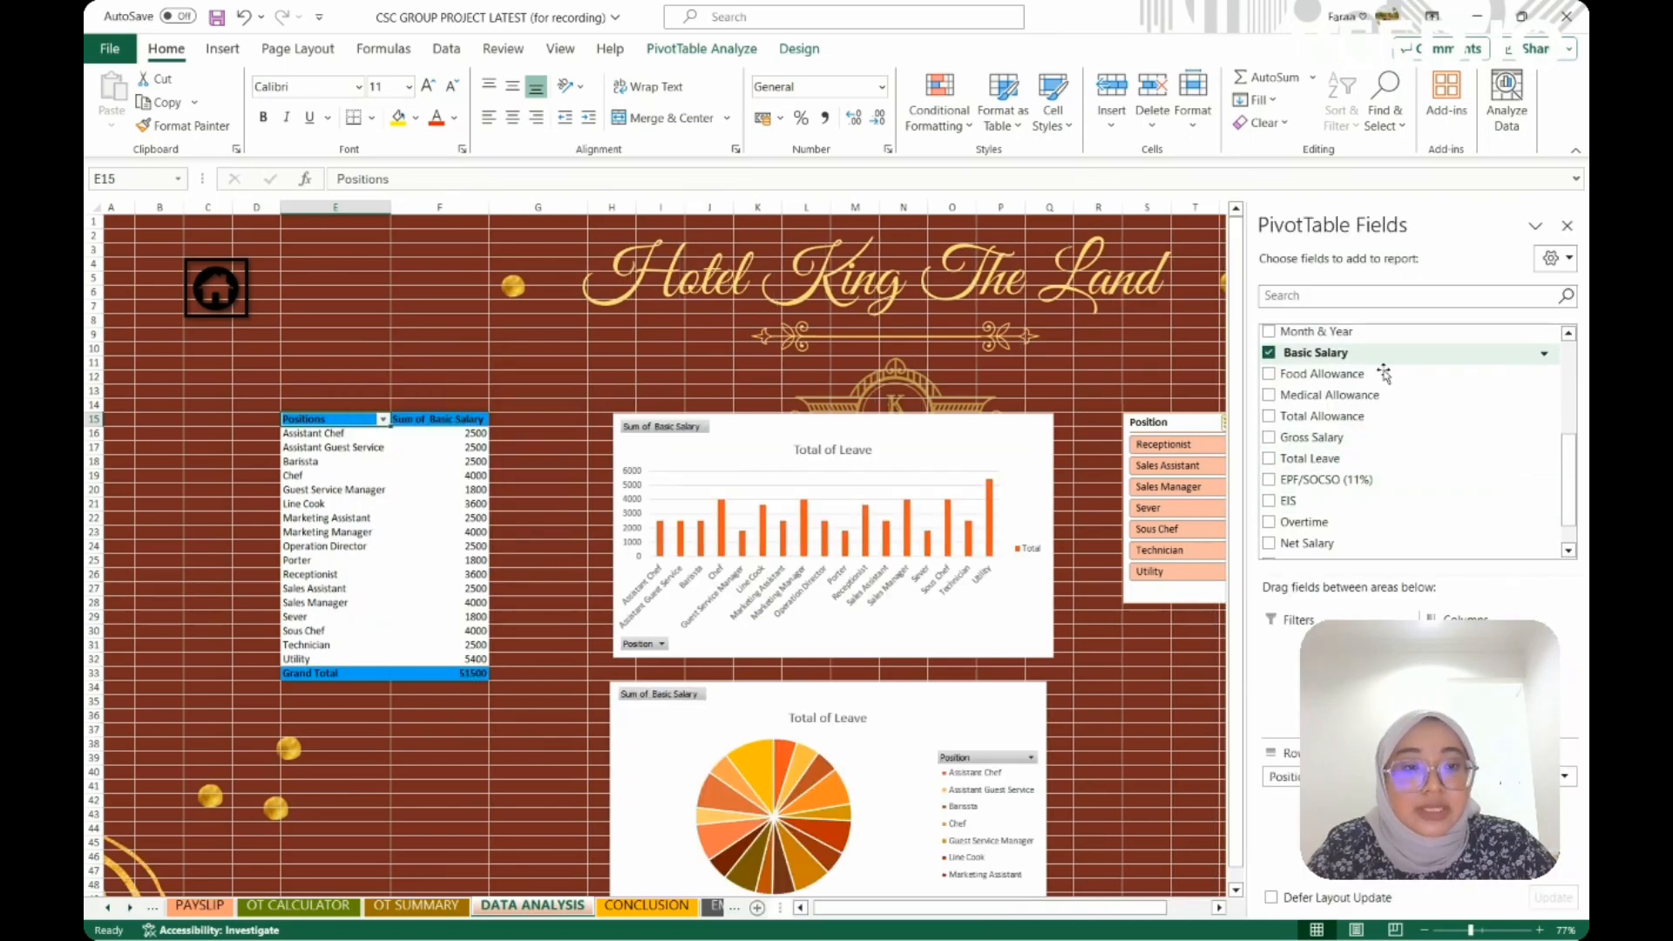
pyautogui.click(1568, 226)
# Change the column chart's title back to "Total of Basic Salary"
pyautogui.click(882, 453)
pyautogui.click(871, 450)
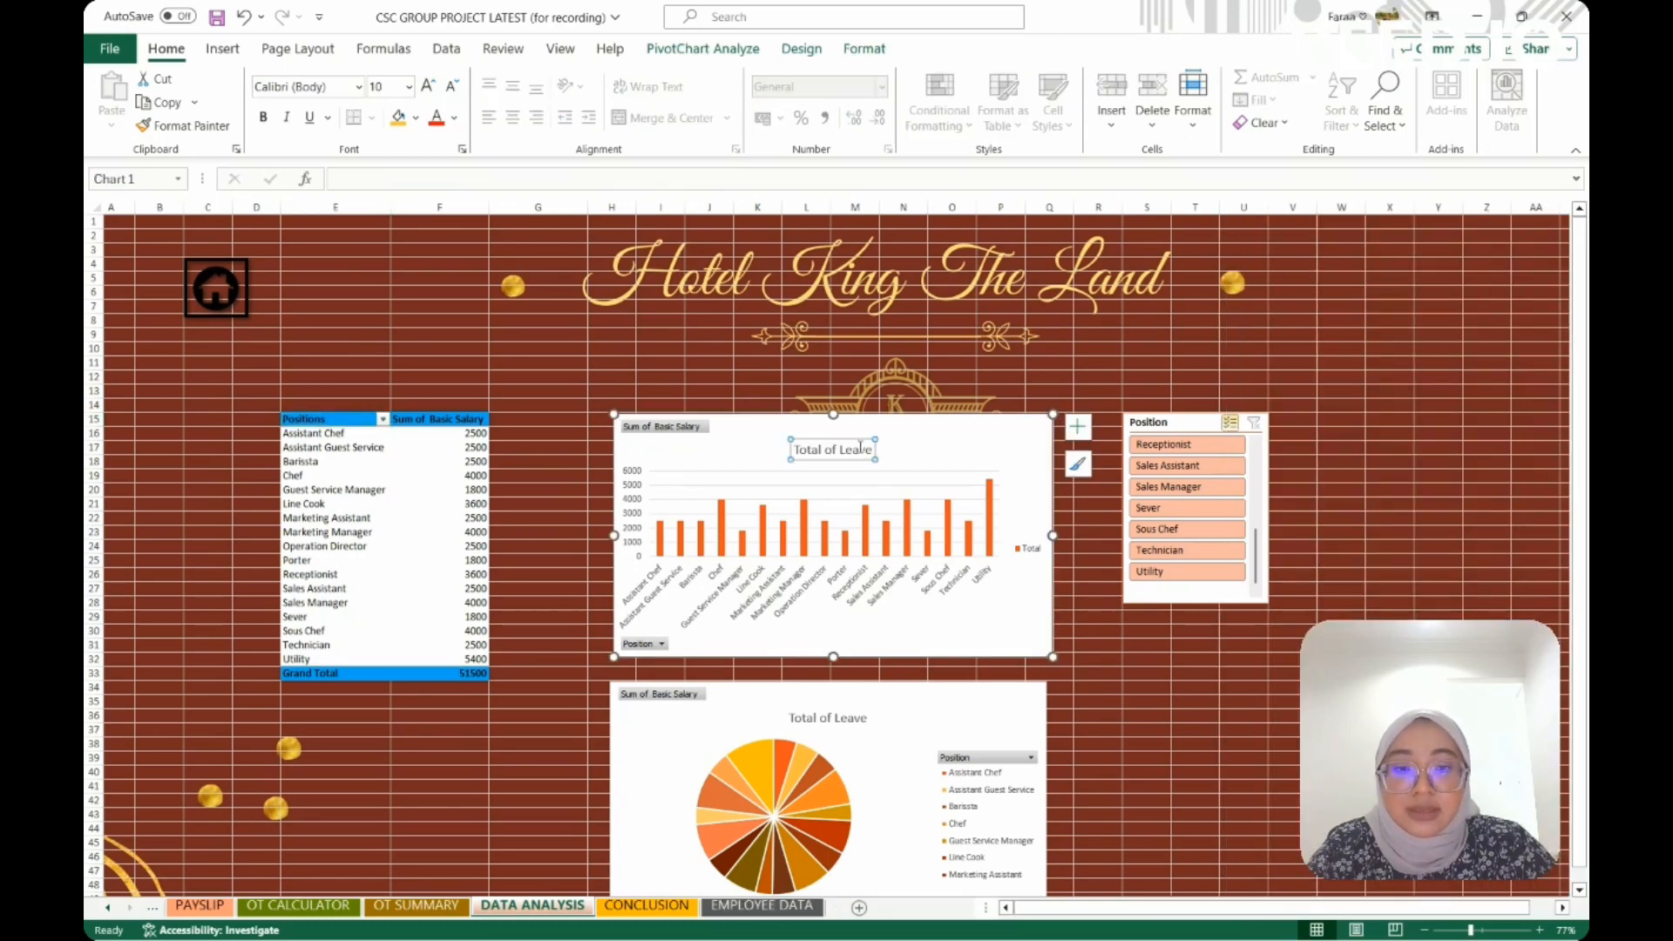
pyautogui.press('BackSpace')
pyautogui.press('BackSpace')
pyautogui.press('BackSpace')
pyautogui.press('BackSpace')
pyautogui.press('BackSpace')
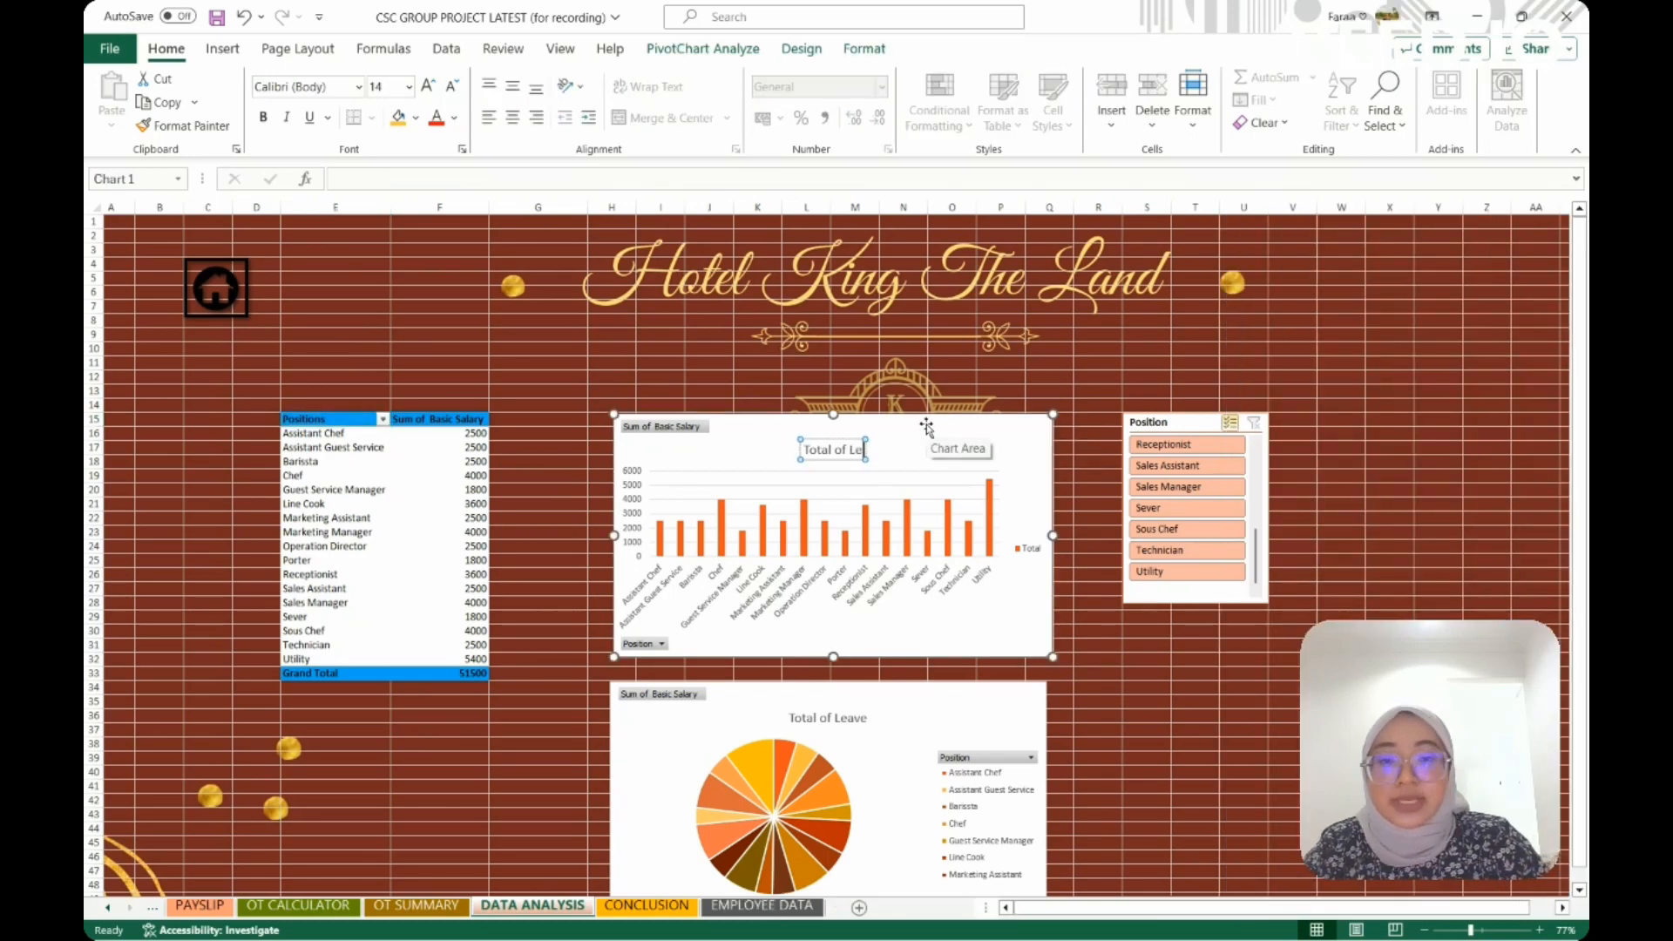
pyautogui.write('B')
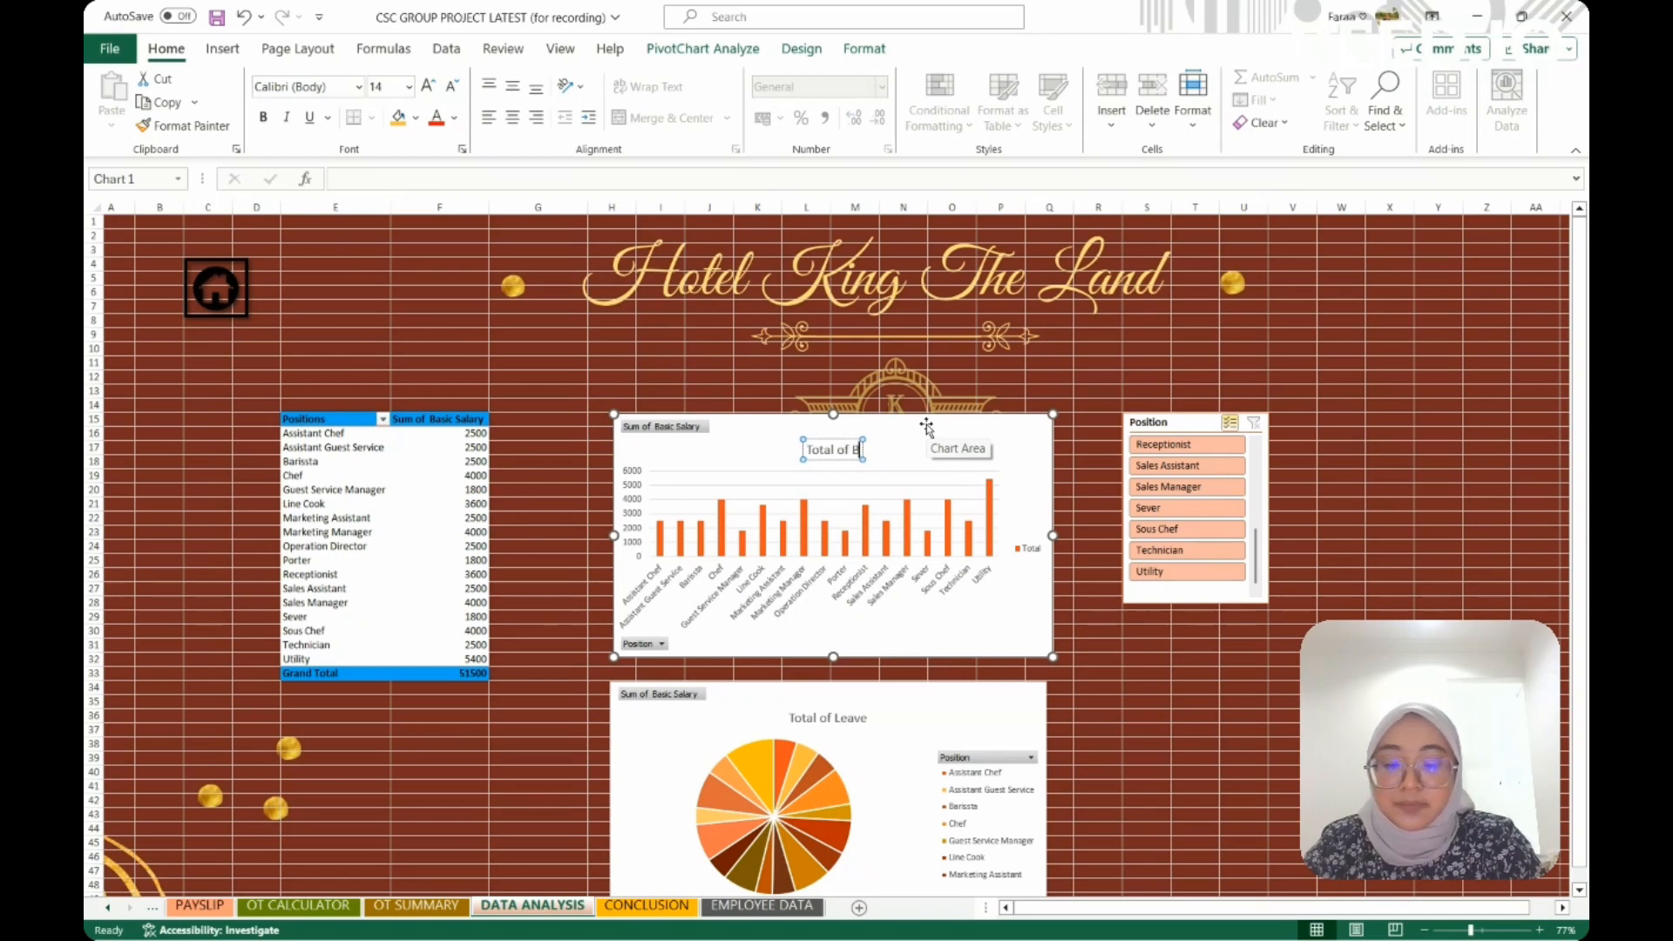
pyautogui.write('asic Salary')
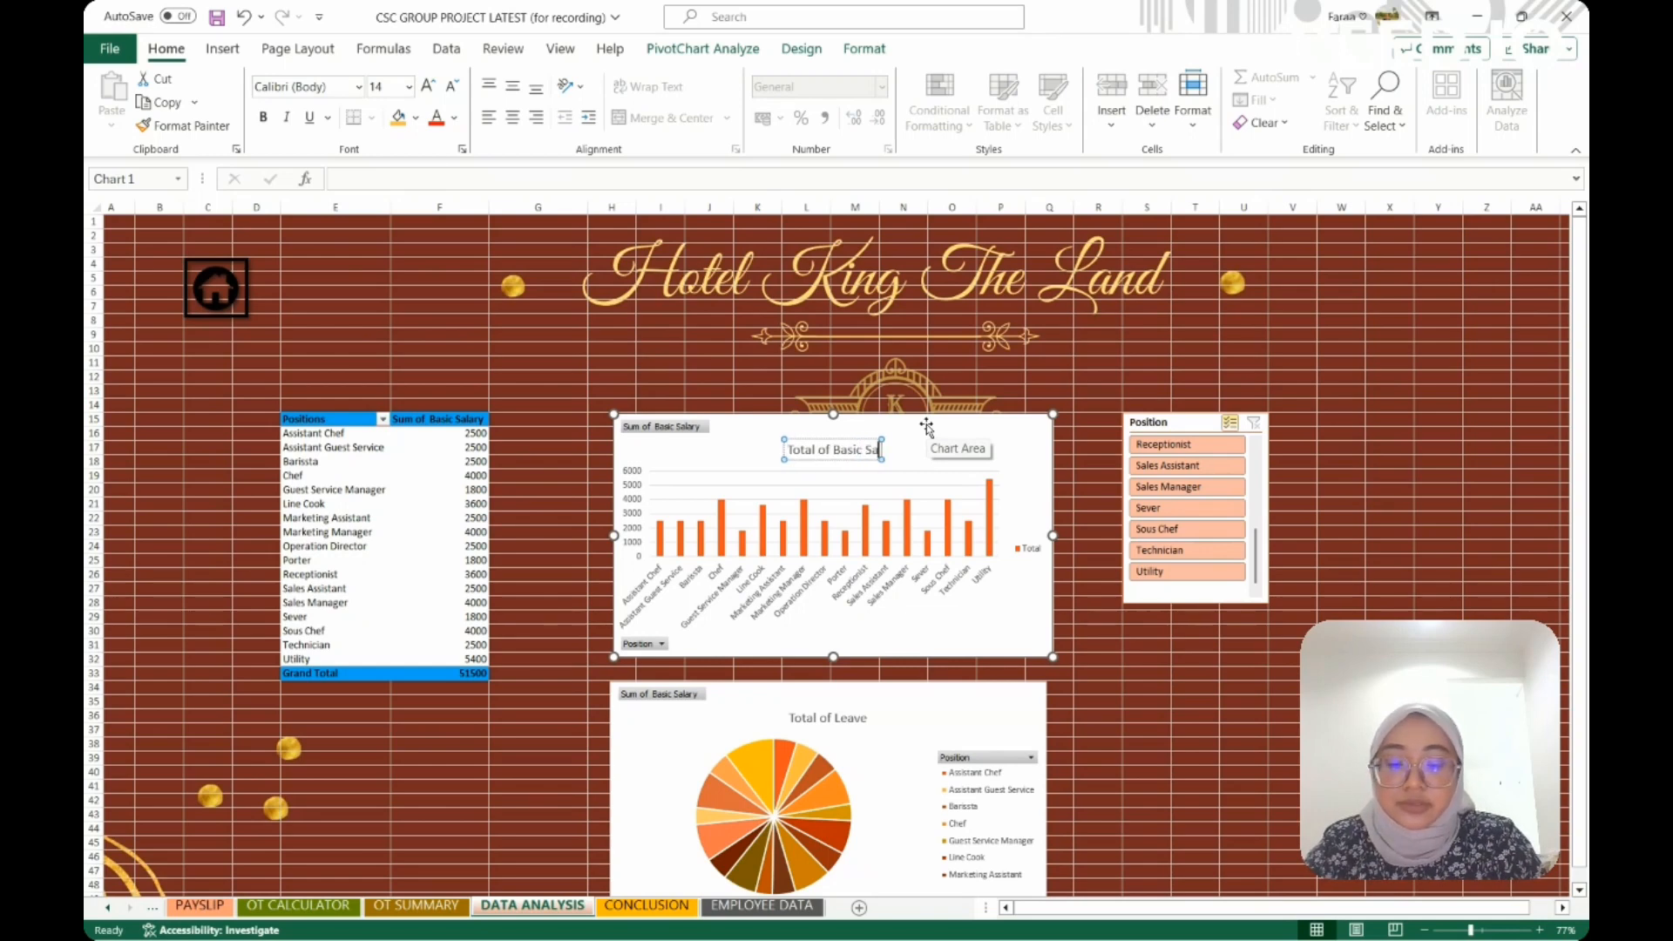
# Replace "Leave" in the pie chart's title with "Basic Salary" and deselect the chart
pyautogui.click(852, 717)
pyautogui.doubleClick(852, 717)
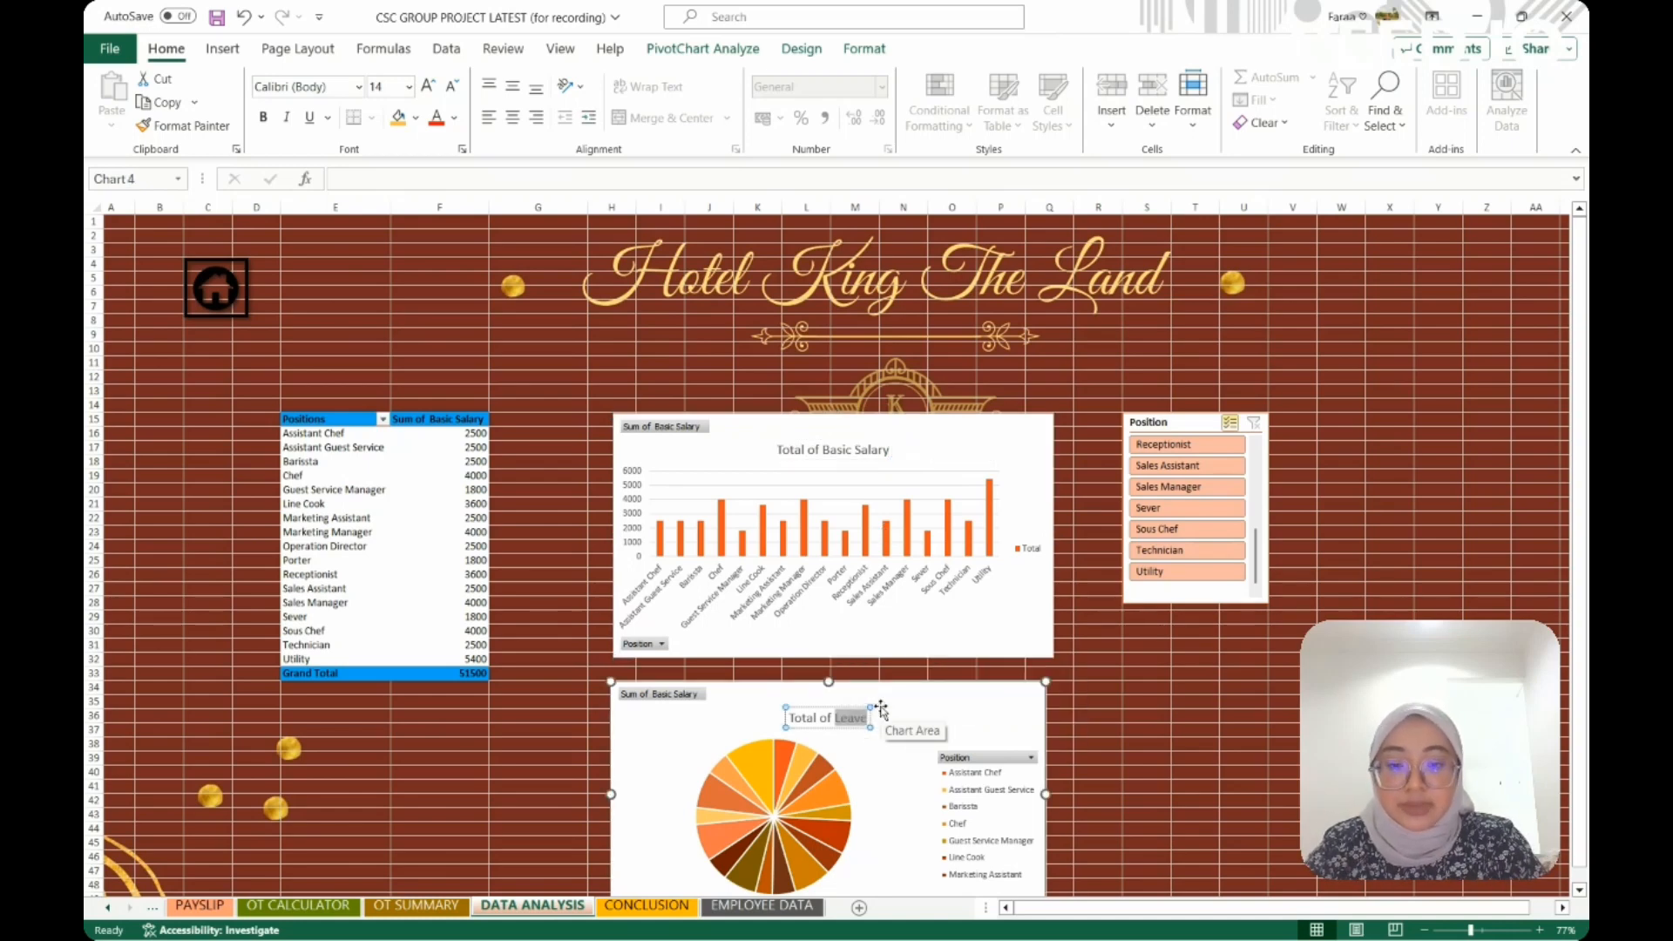
pyautogui.write('Basic')
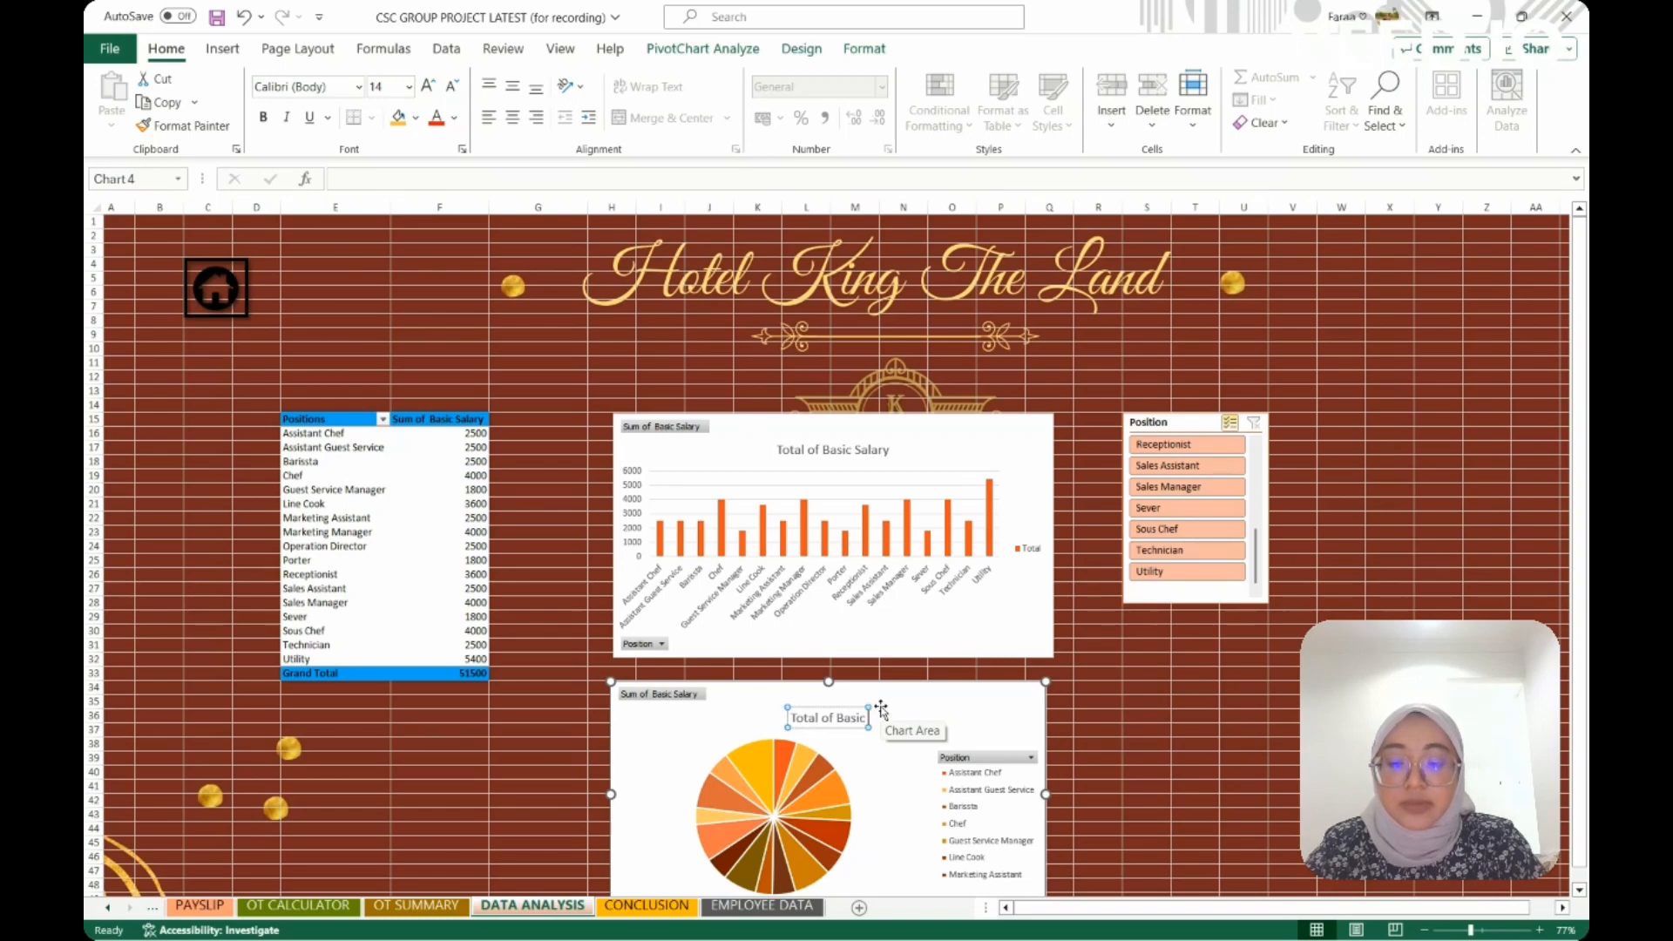
pyautogui.write(' Salary')
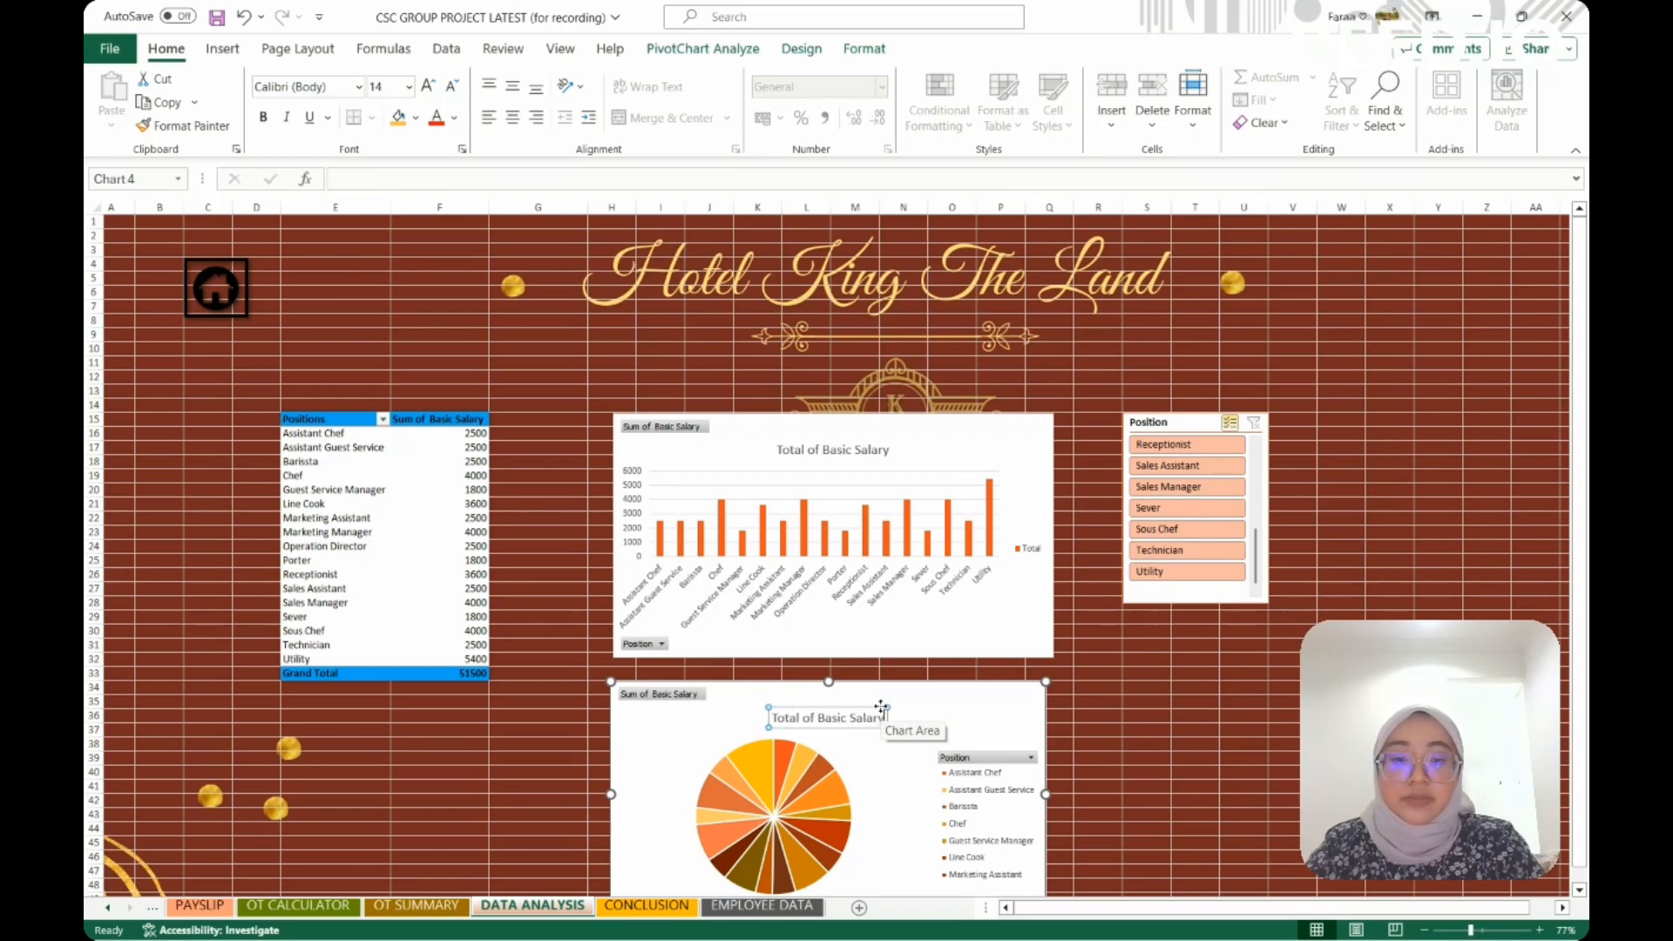
pyautogui.click(1096, 729)
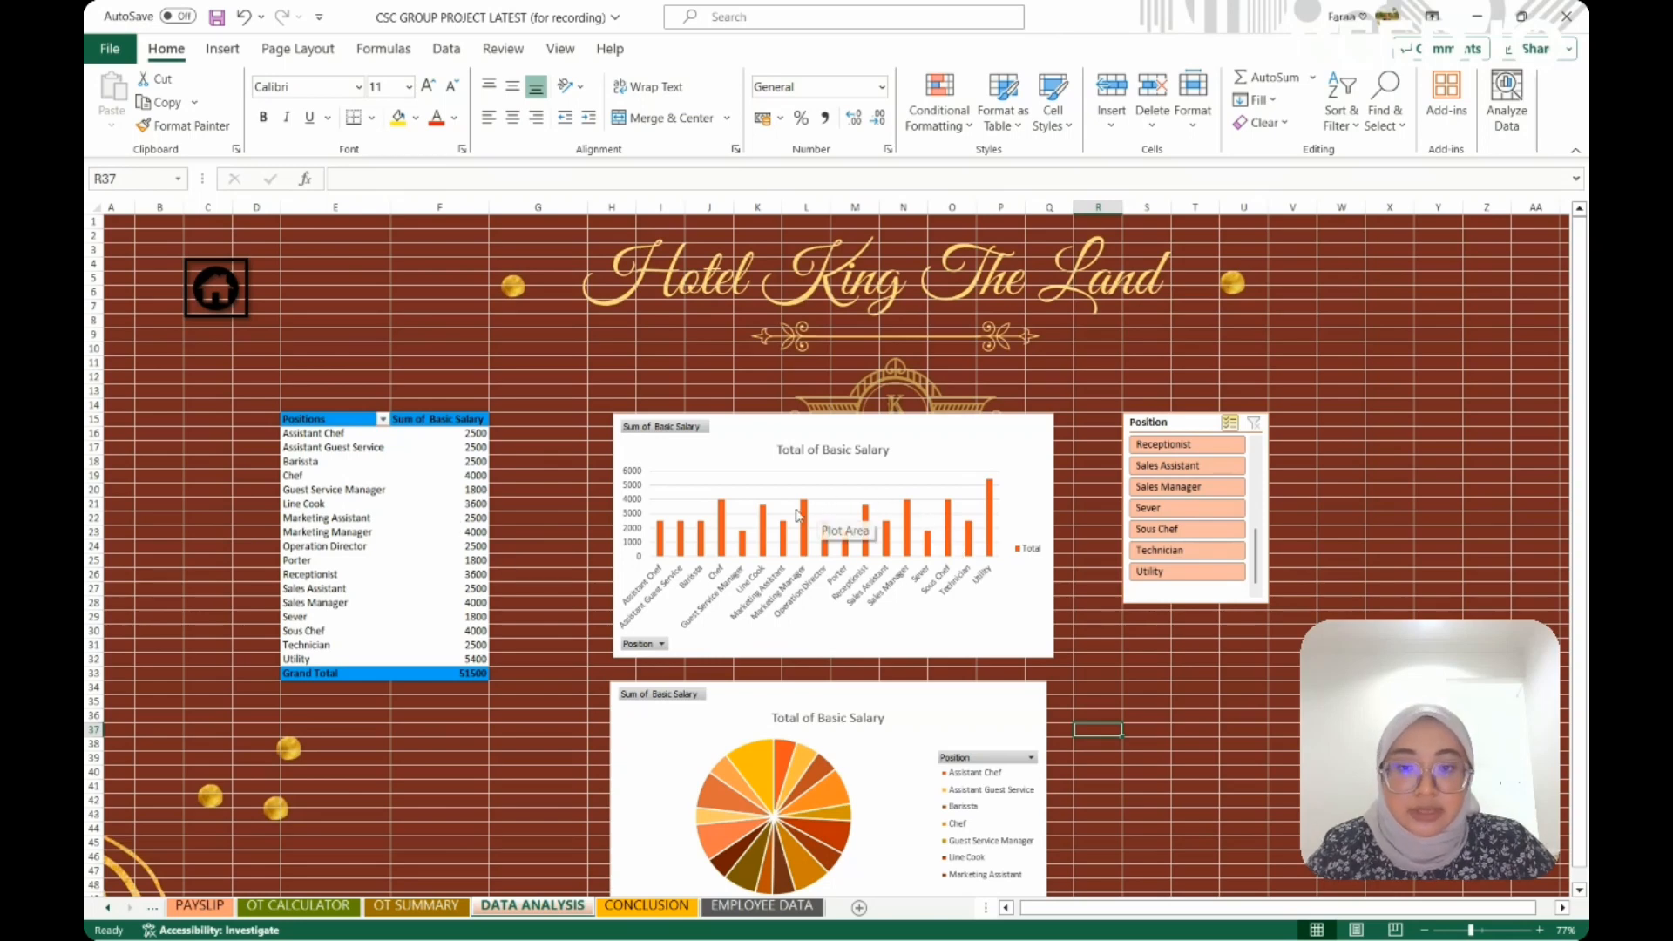
# Remove Assistant Chef, Assistant Guest Service, Barissta, Chef and Guest Service Manager from the Position slicer's selection
pyautogui.moveTo(766, 520)
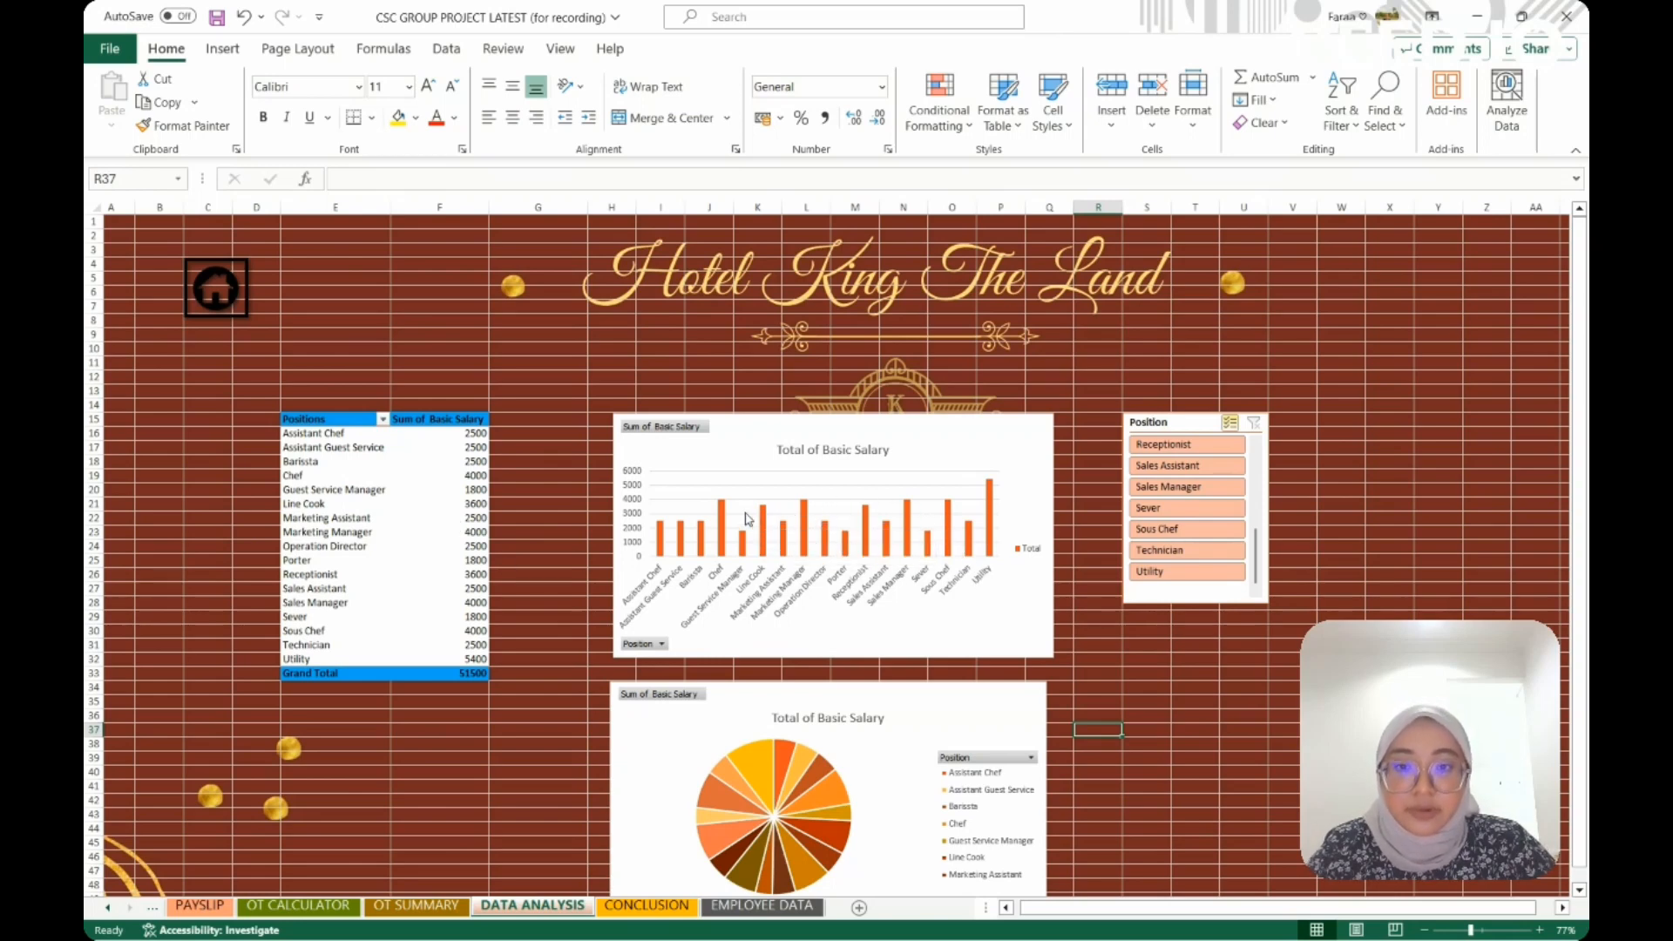
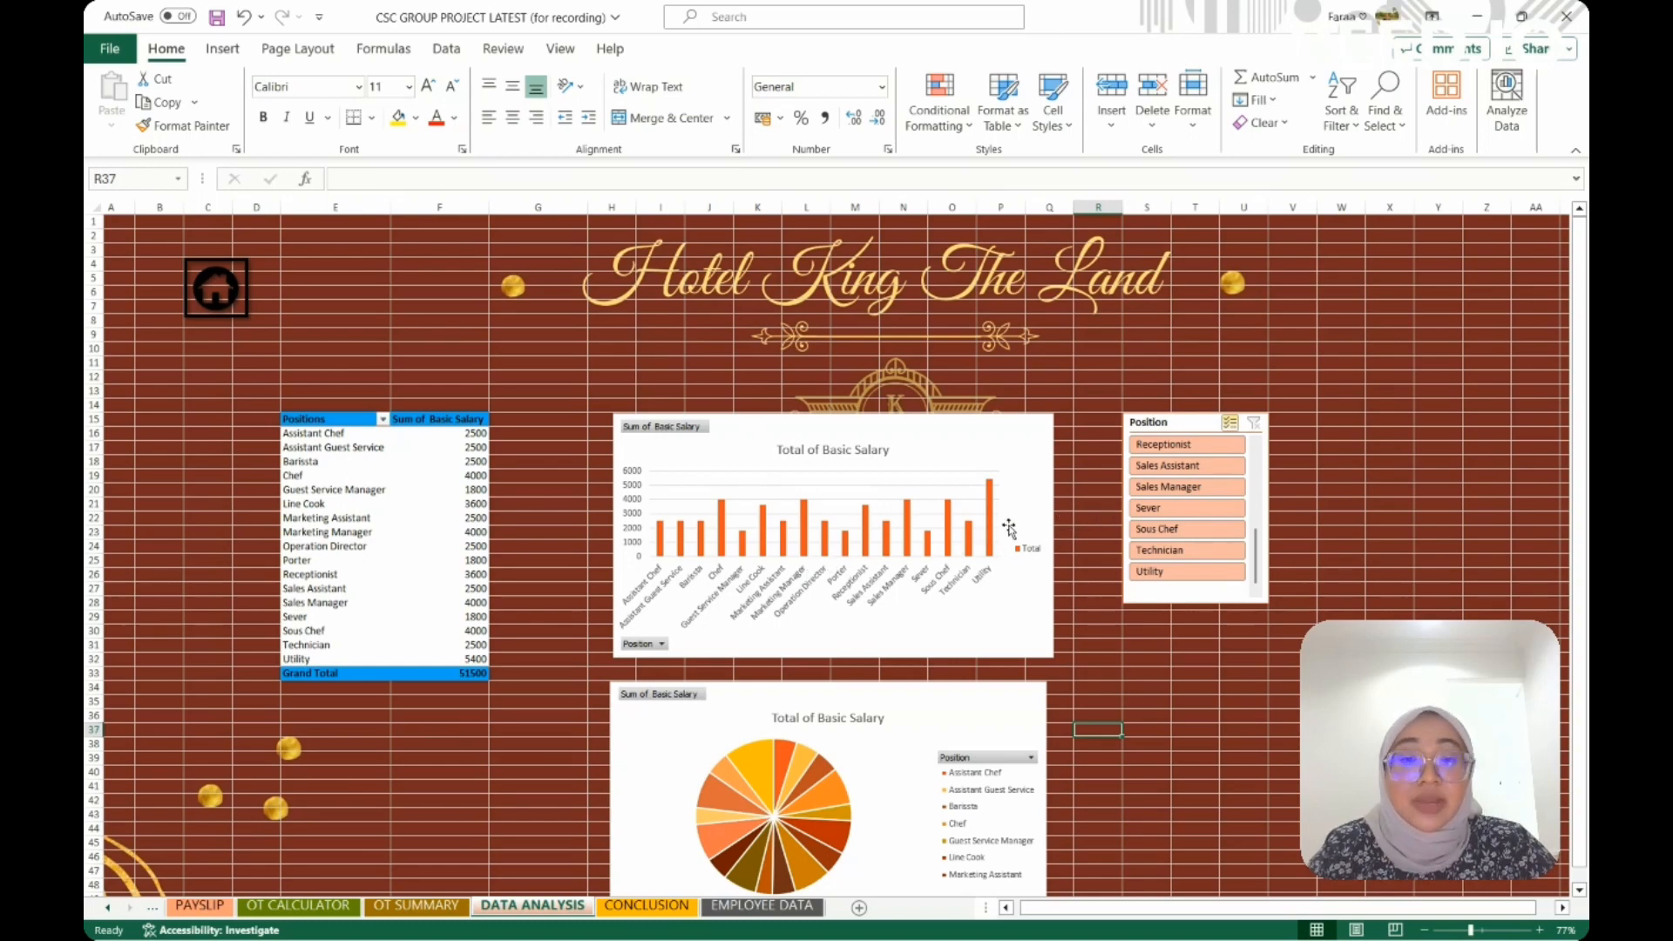
pyautogui.moveTo(990, 520)
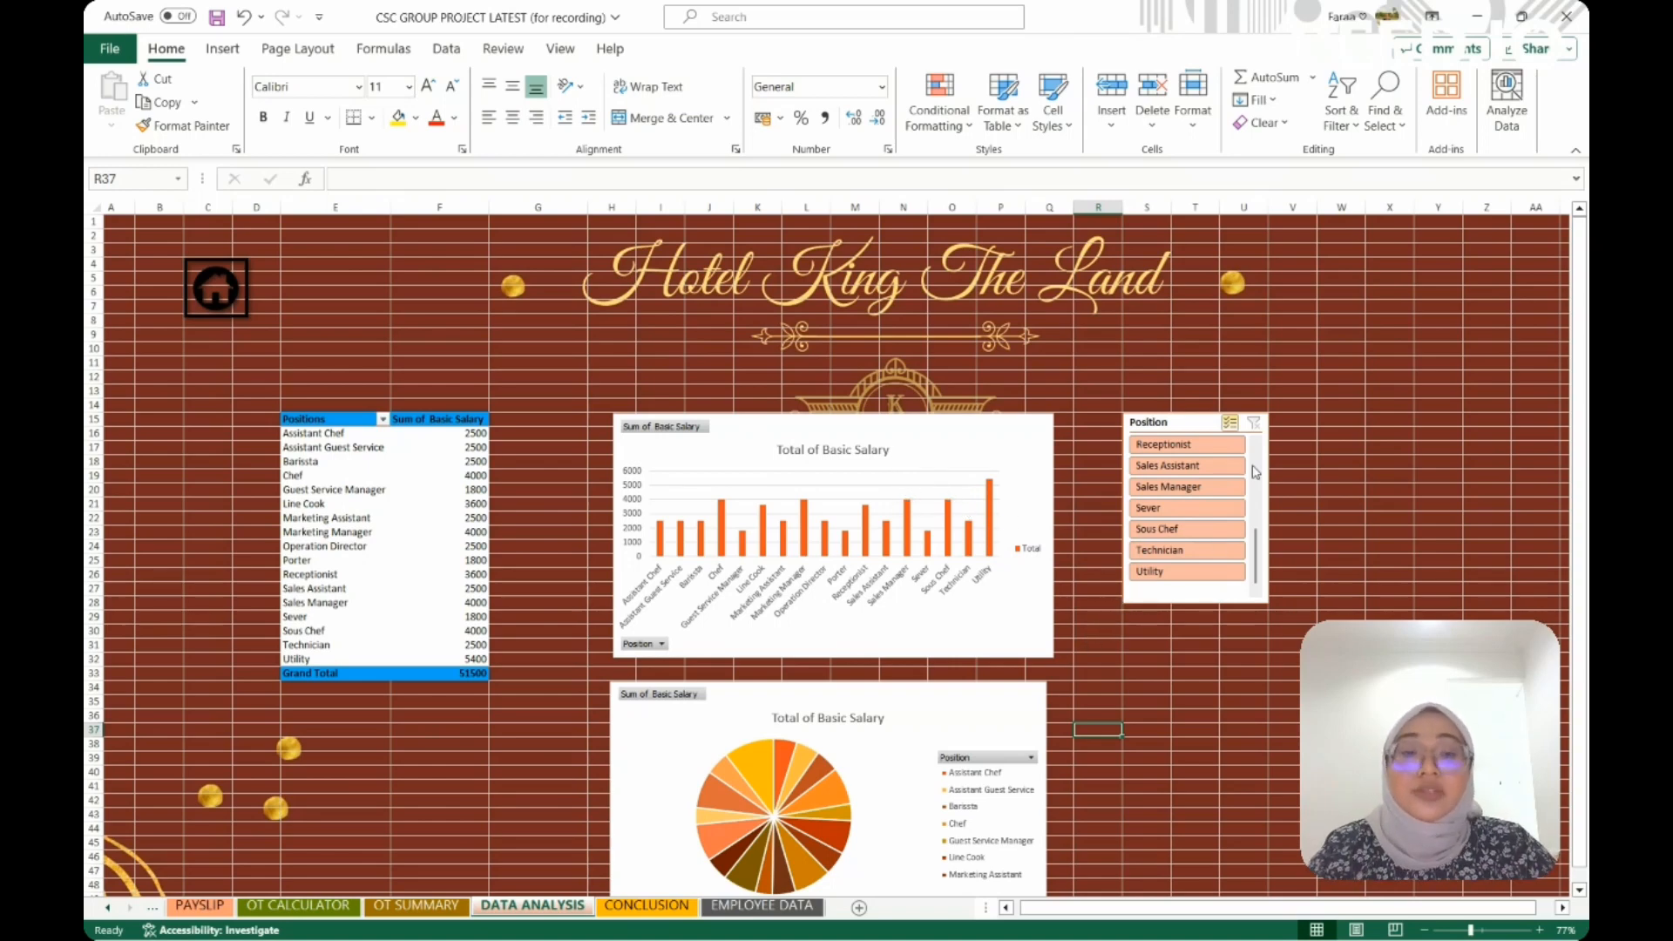
pyautogui.moveTo(1256, 554); pyautogui.dragTo(1273, 460)
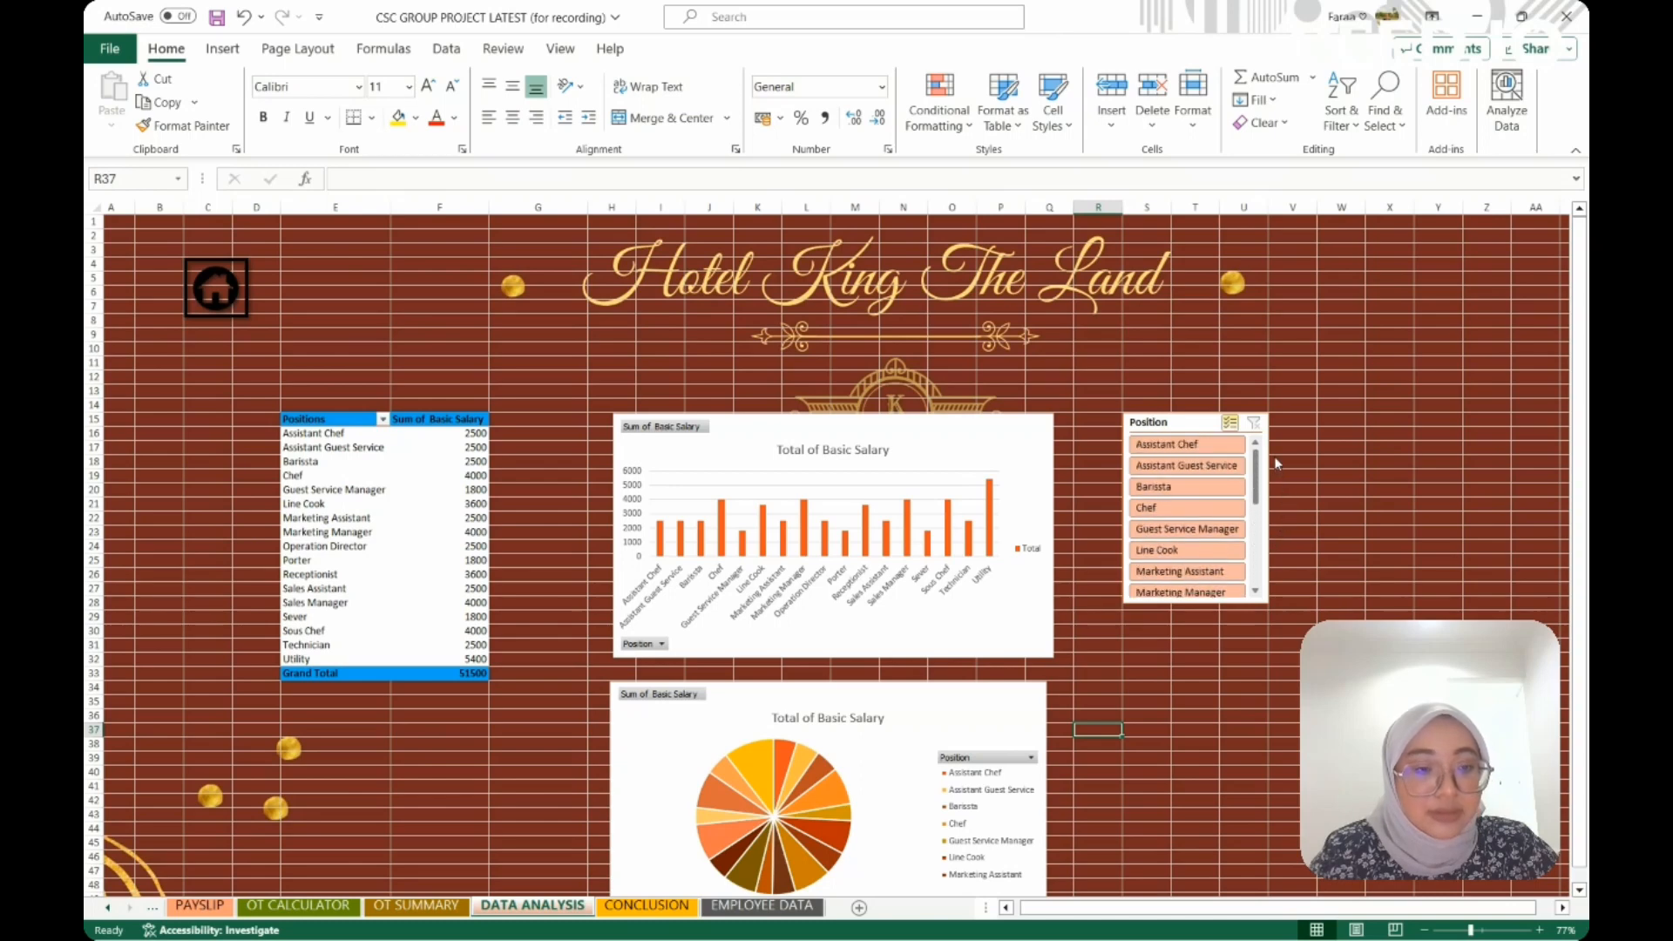
pyautogui.click(1208, 445)
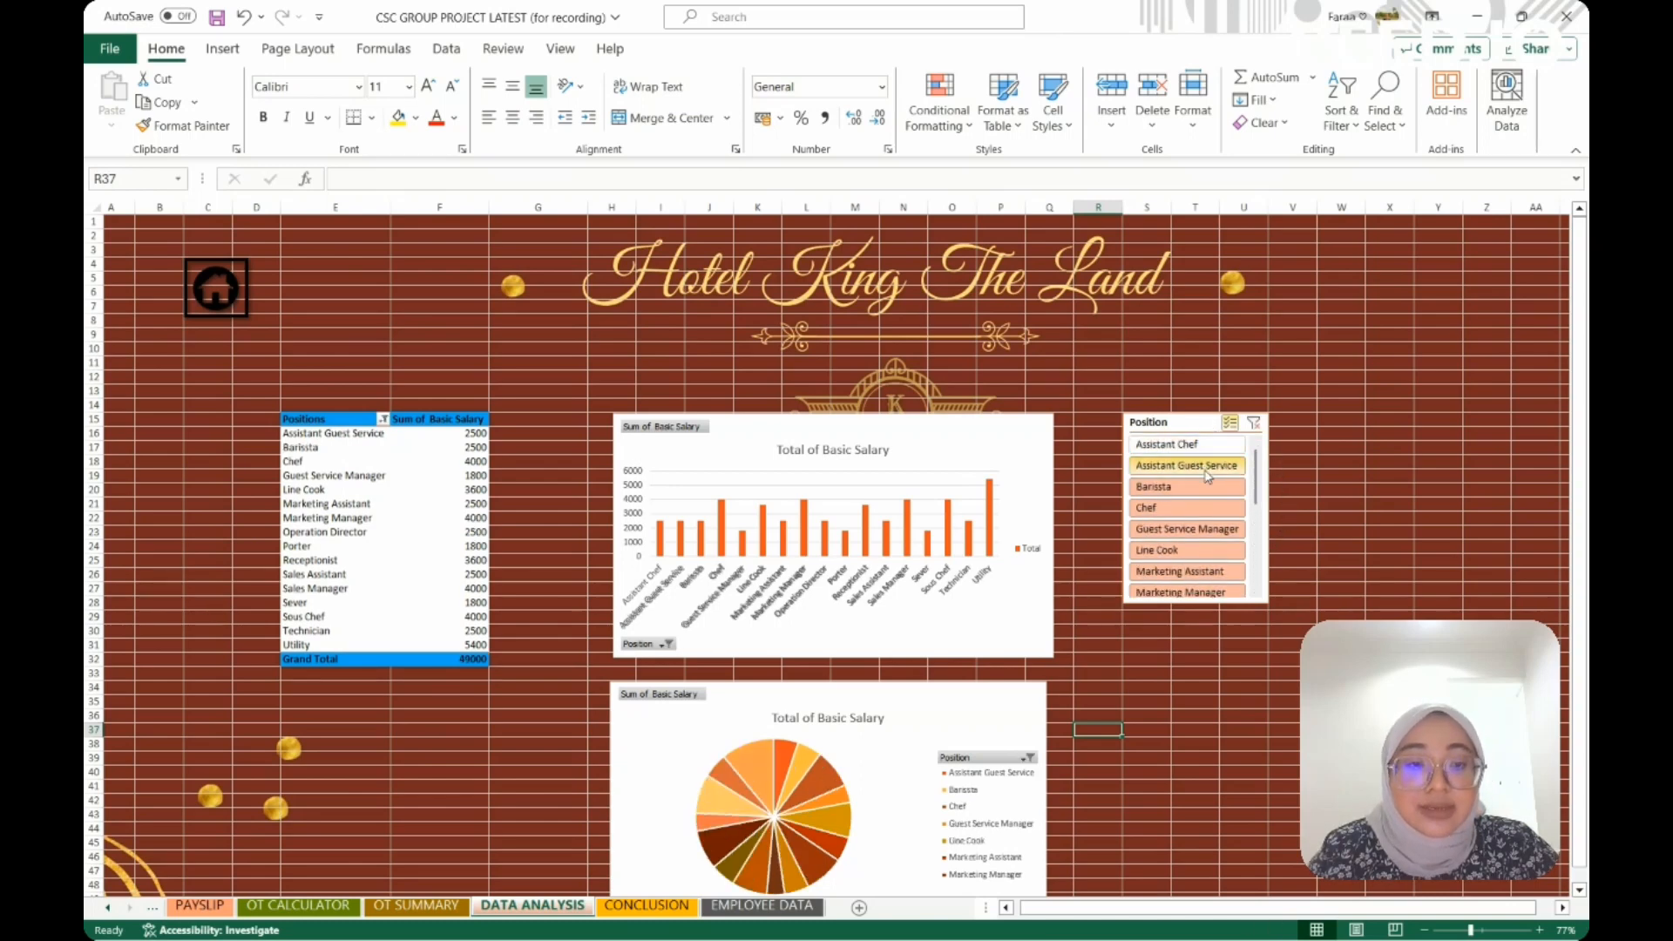
pyautogui.click(1207, 465)
pyautogui.click(1203, 486)
pyautogui.click(1209, 510)
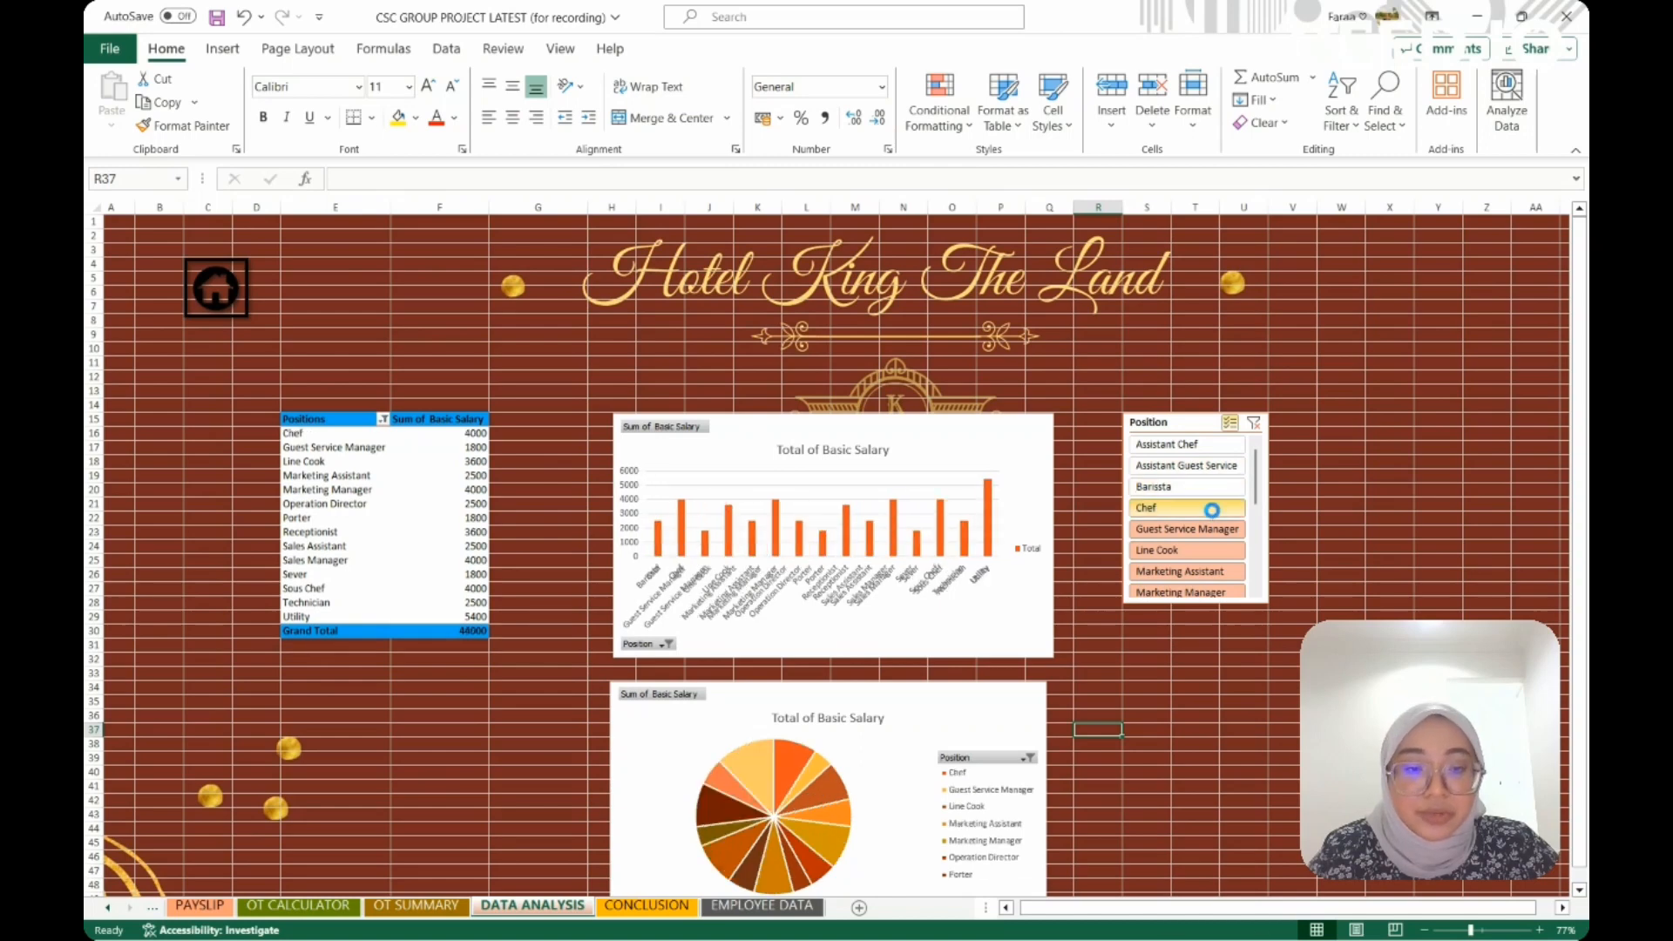
pyautogui.click(1206, 530)
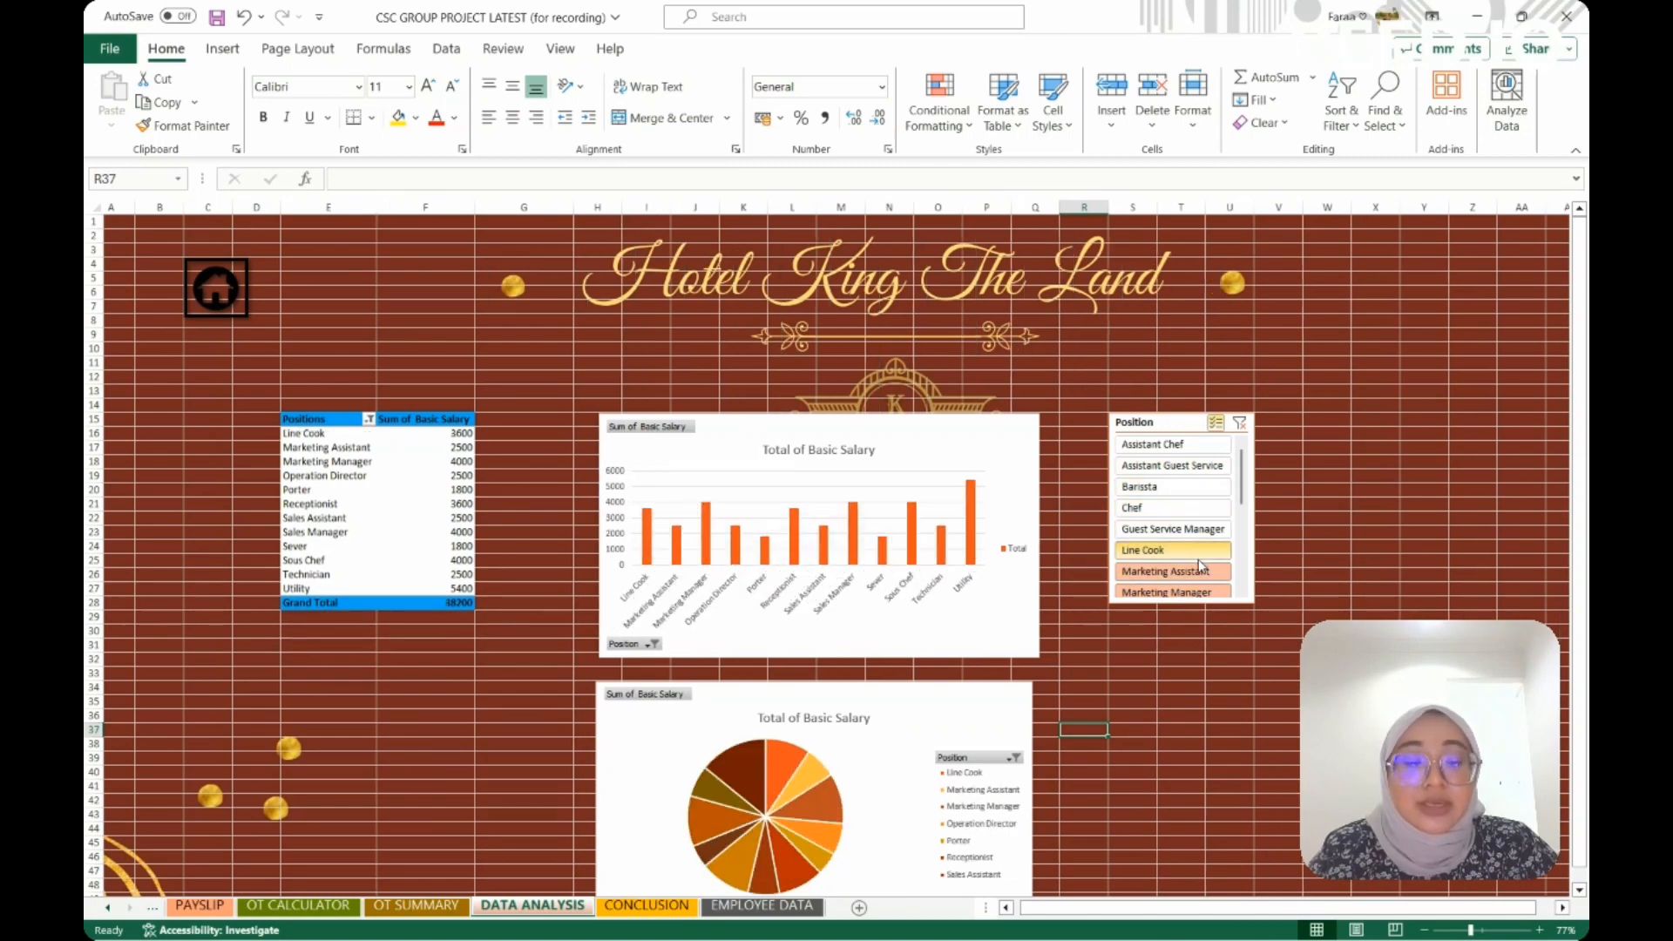
# Remove Line Cook, Marketing Assistant, Marketing Manager, Operation Director and Porter from the Position slicer's selection
pyautogui.scroll(-2, 1242, 508)
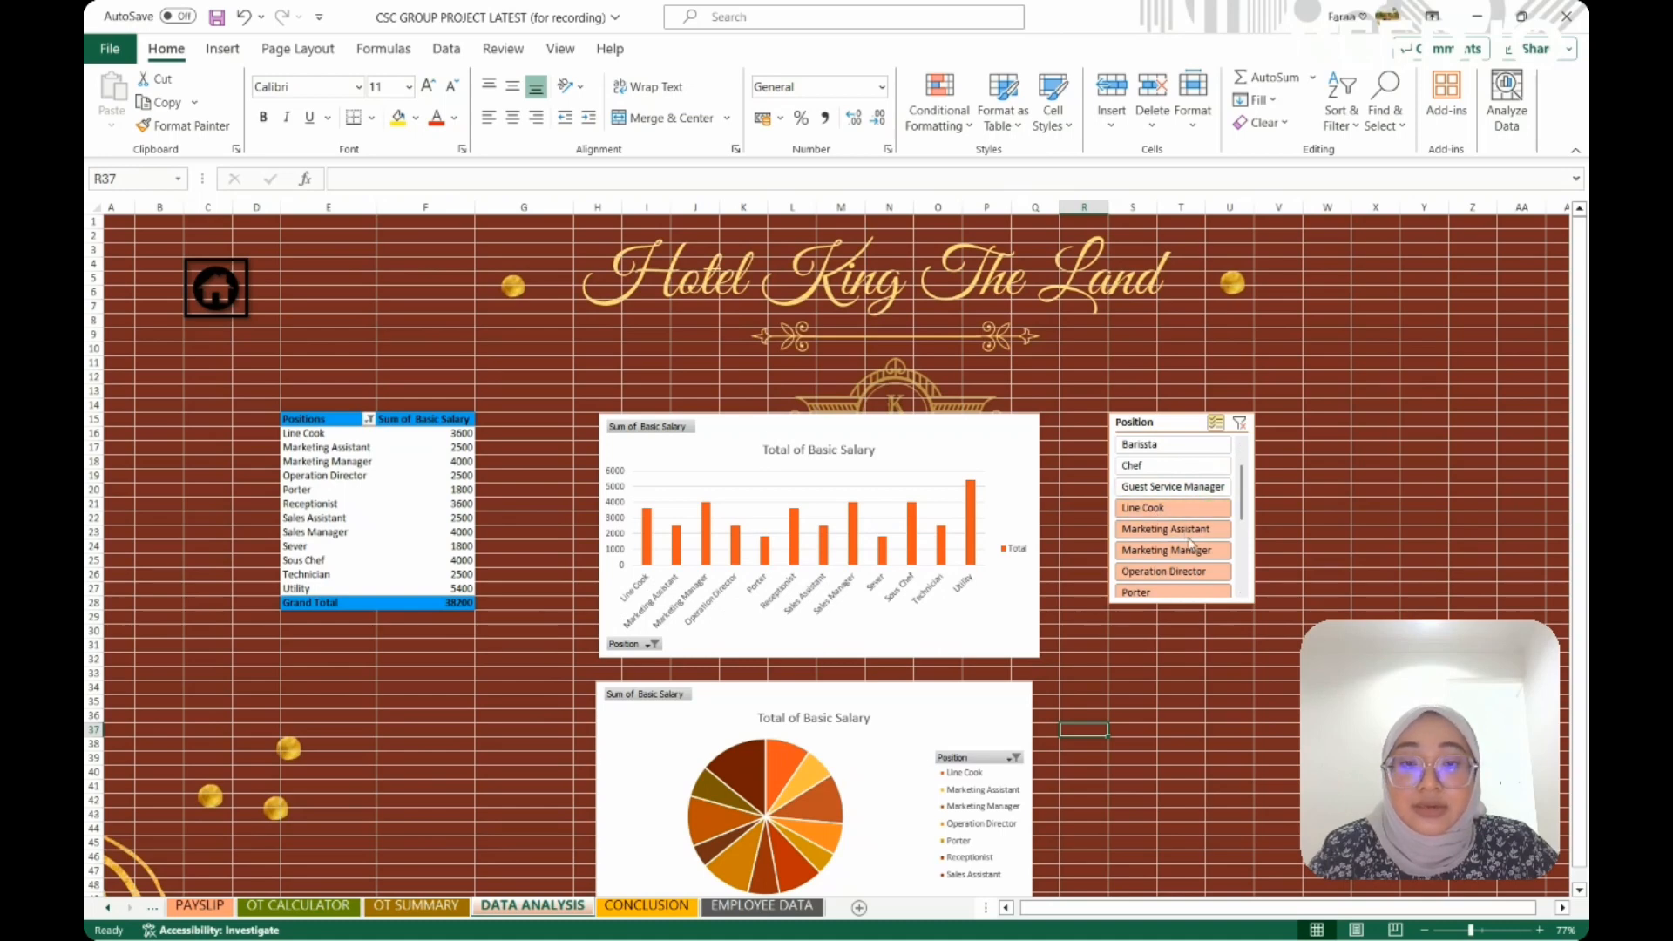
pyautogui.click(1186, 513)
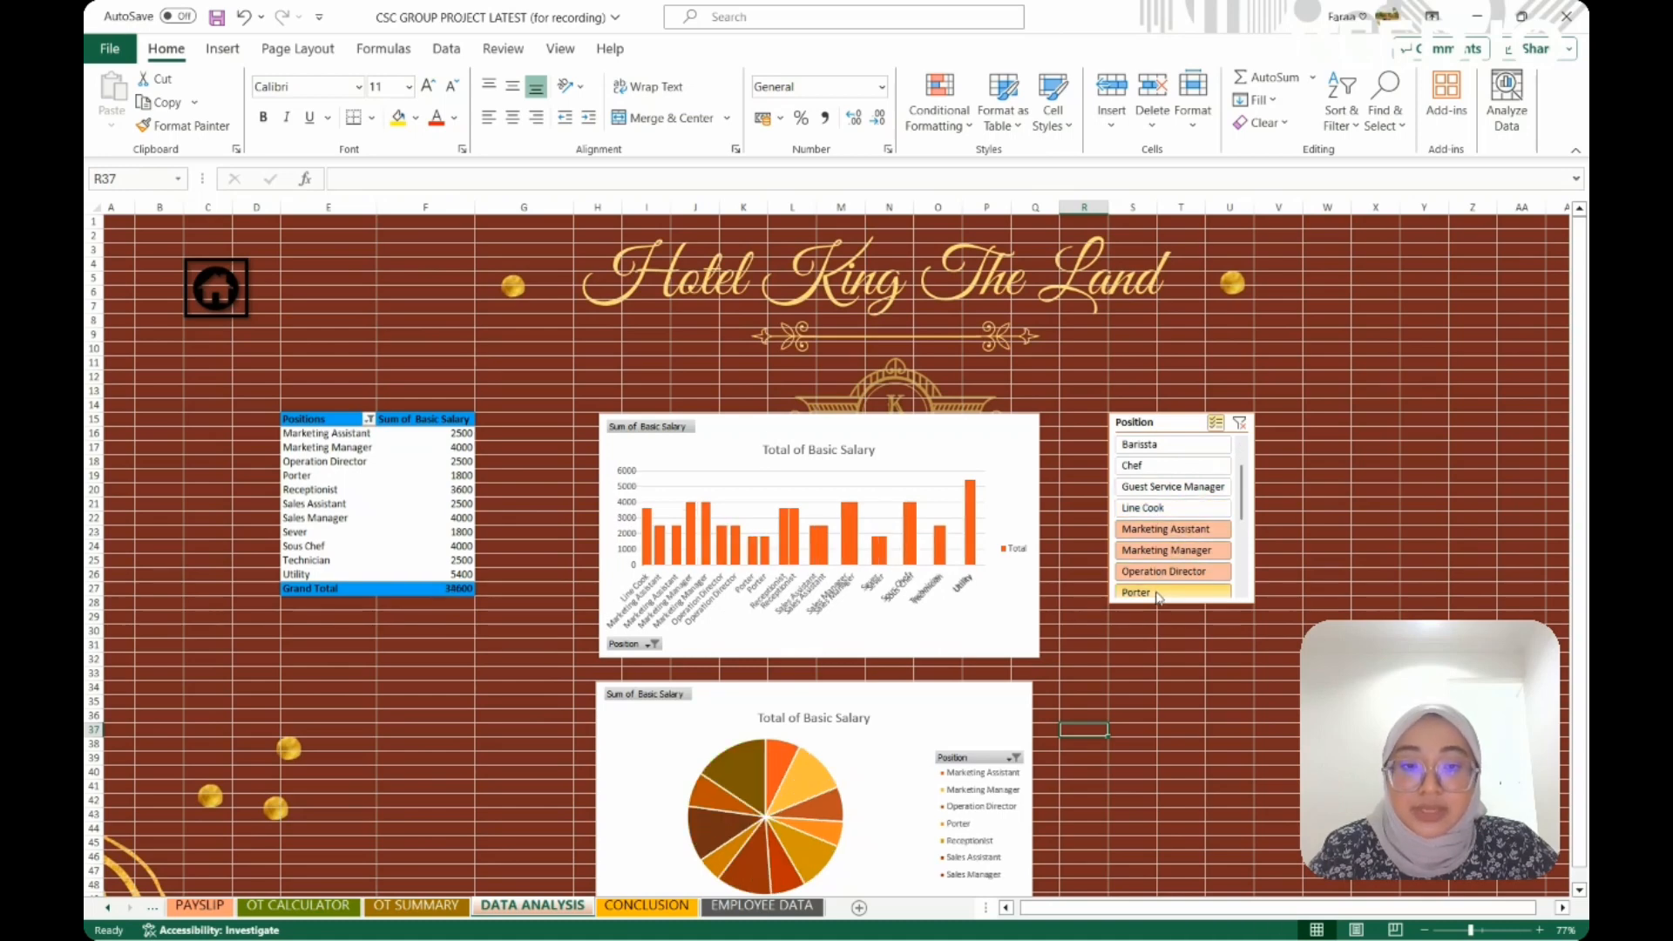
pyautogui.moveTo(1244, 495); pyautogui.dragTo(1241, 512)
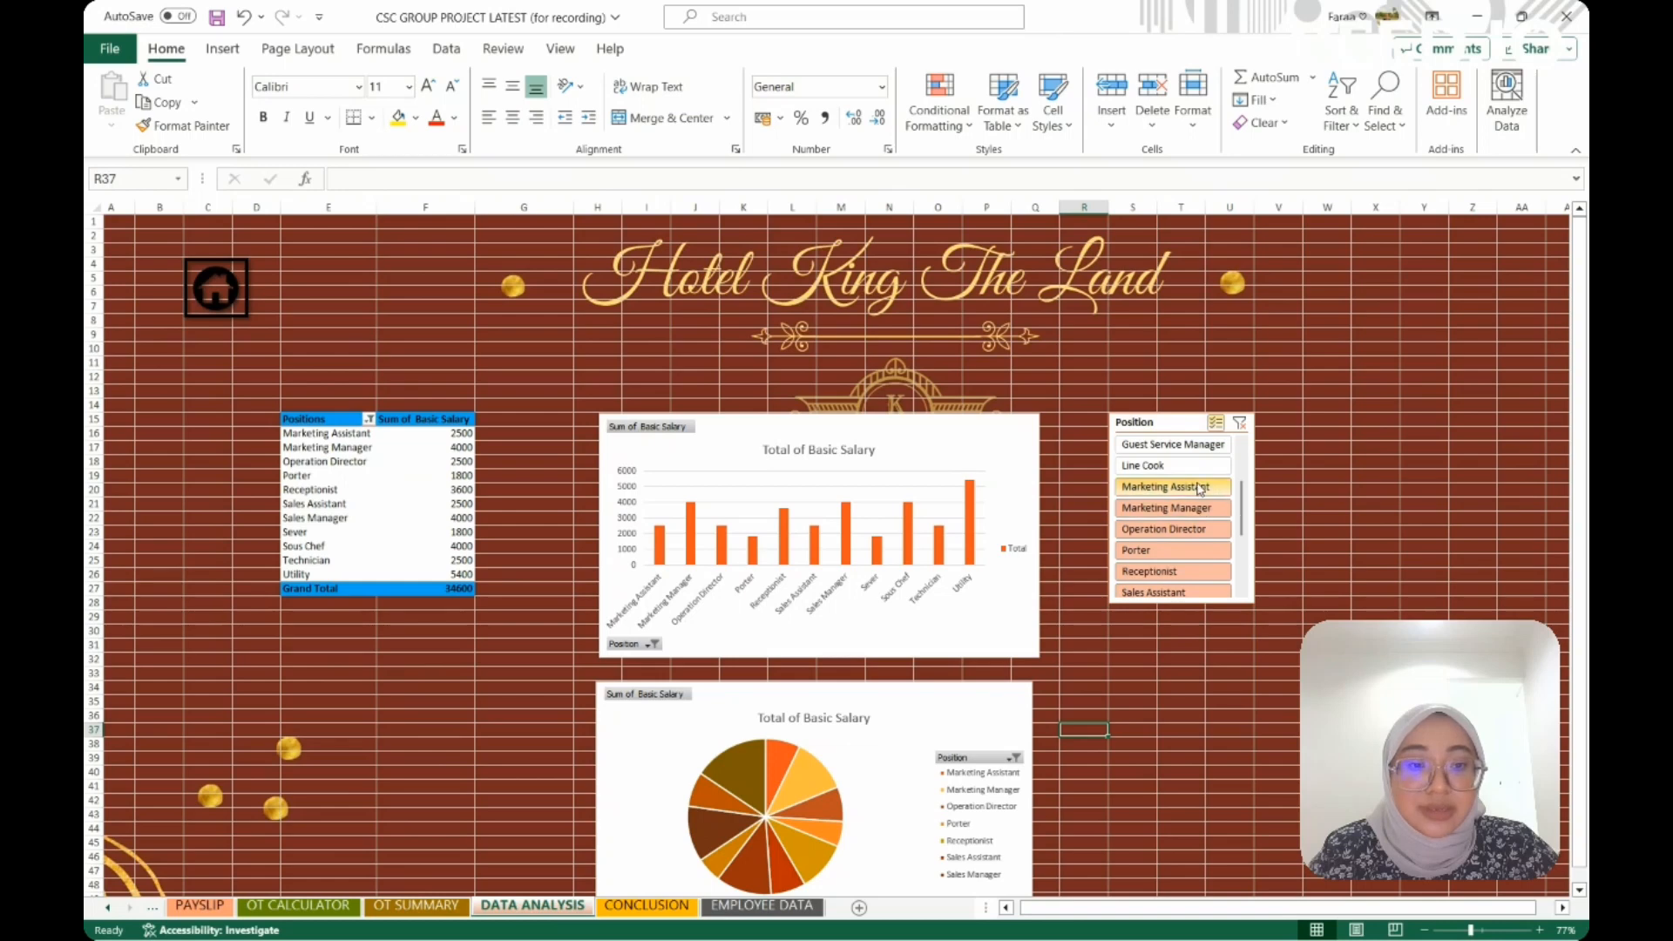
pyautogui.click(1199, 488)
pyautogui.click(1194, 508)
pyautogui.click(1183, 523)
pyautogui.click(1150, 550)
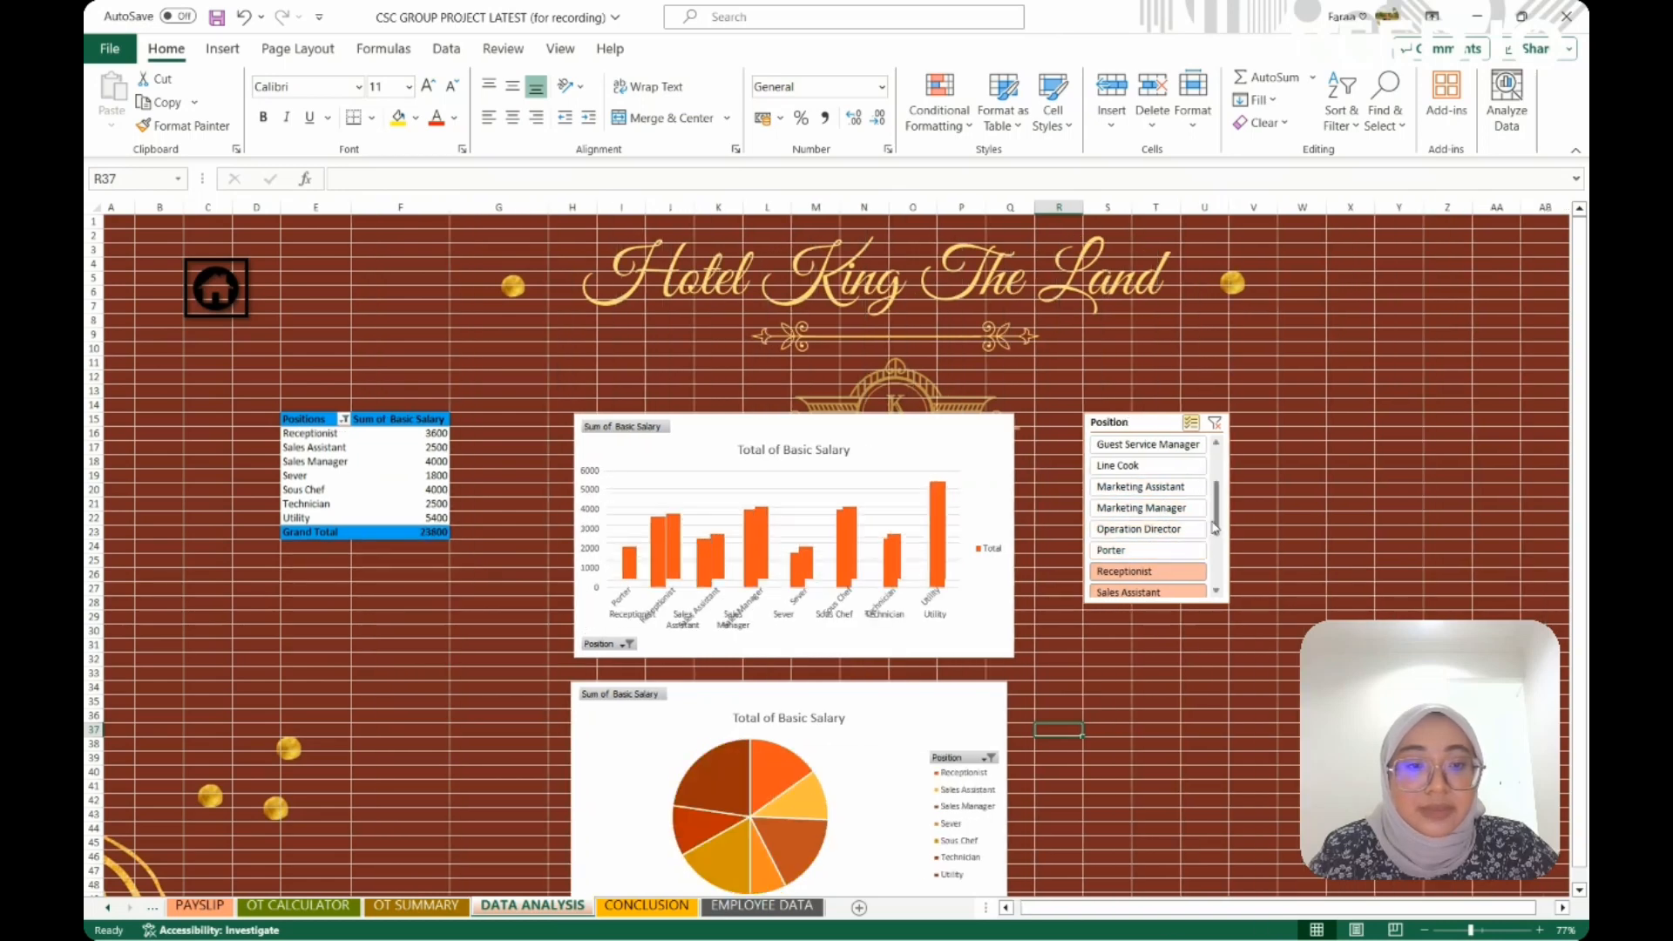
# Narrow the Position slicer to Receptionist only by deselecting Sales Assistant, Sales Manager, Sever, Sous Chef, Technician and Utility
pyautogui.moveTo(1216, 514); pyautogui.dragTo(1216, 575)
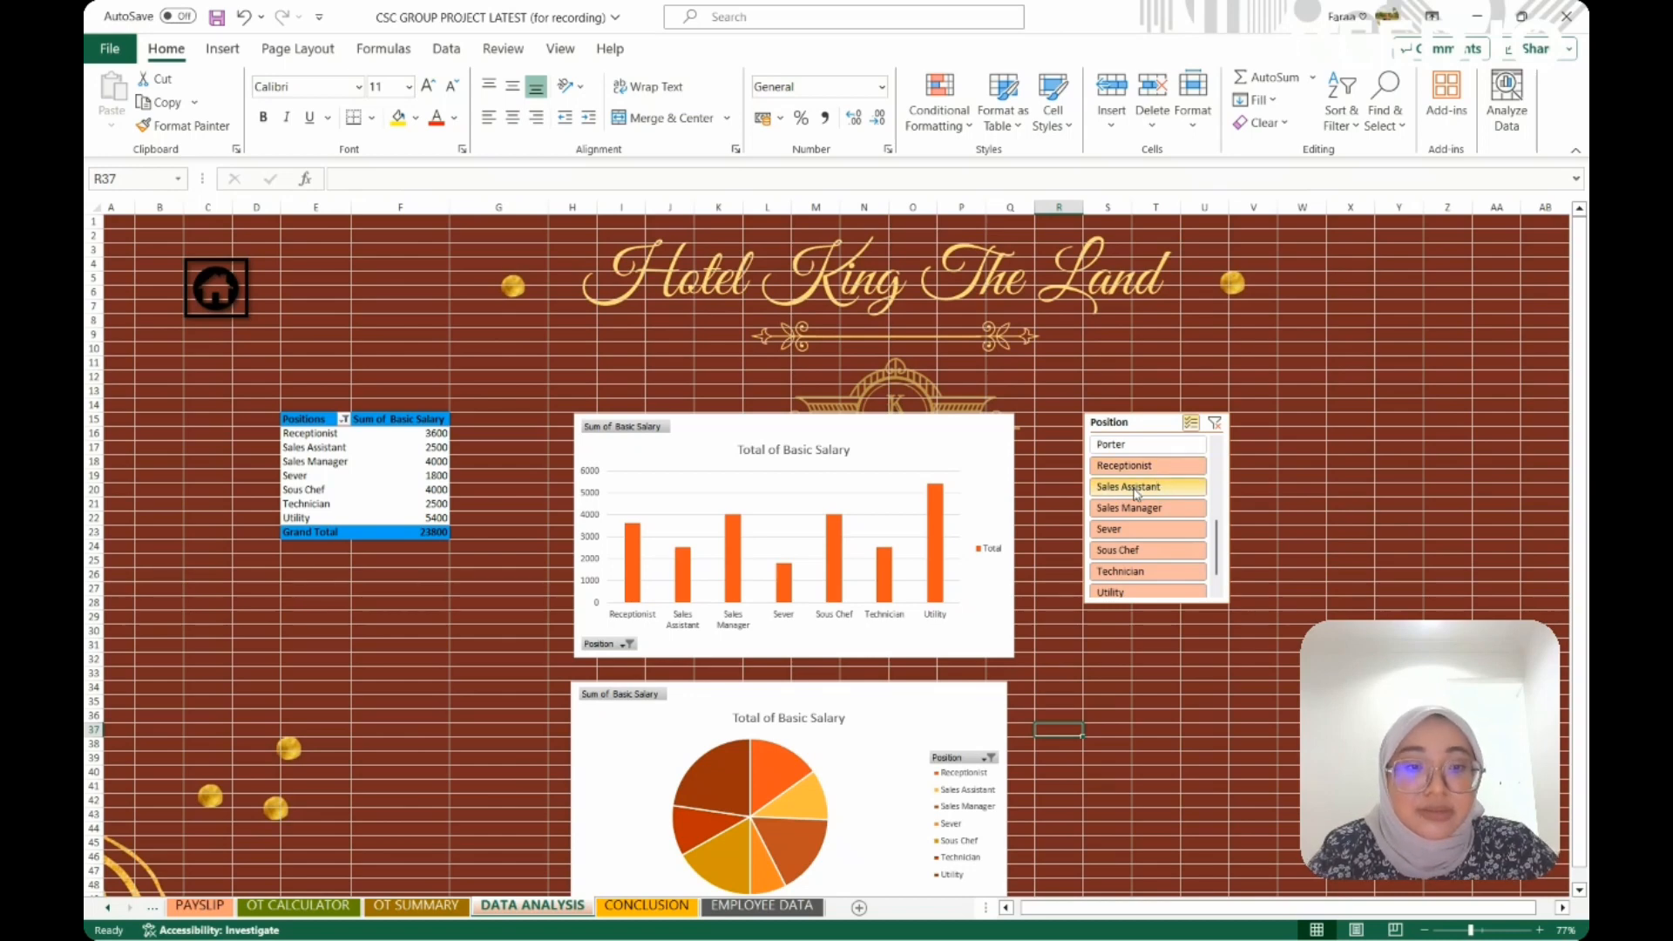
pyautogui.click(1136, 490)
pyautogui.click(1138, 508)
pyautogui.click(1140, 529)
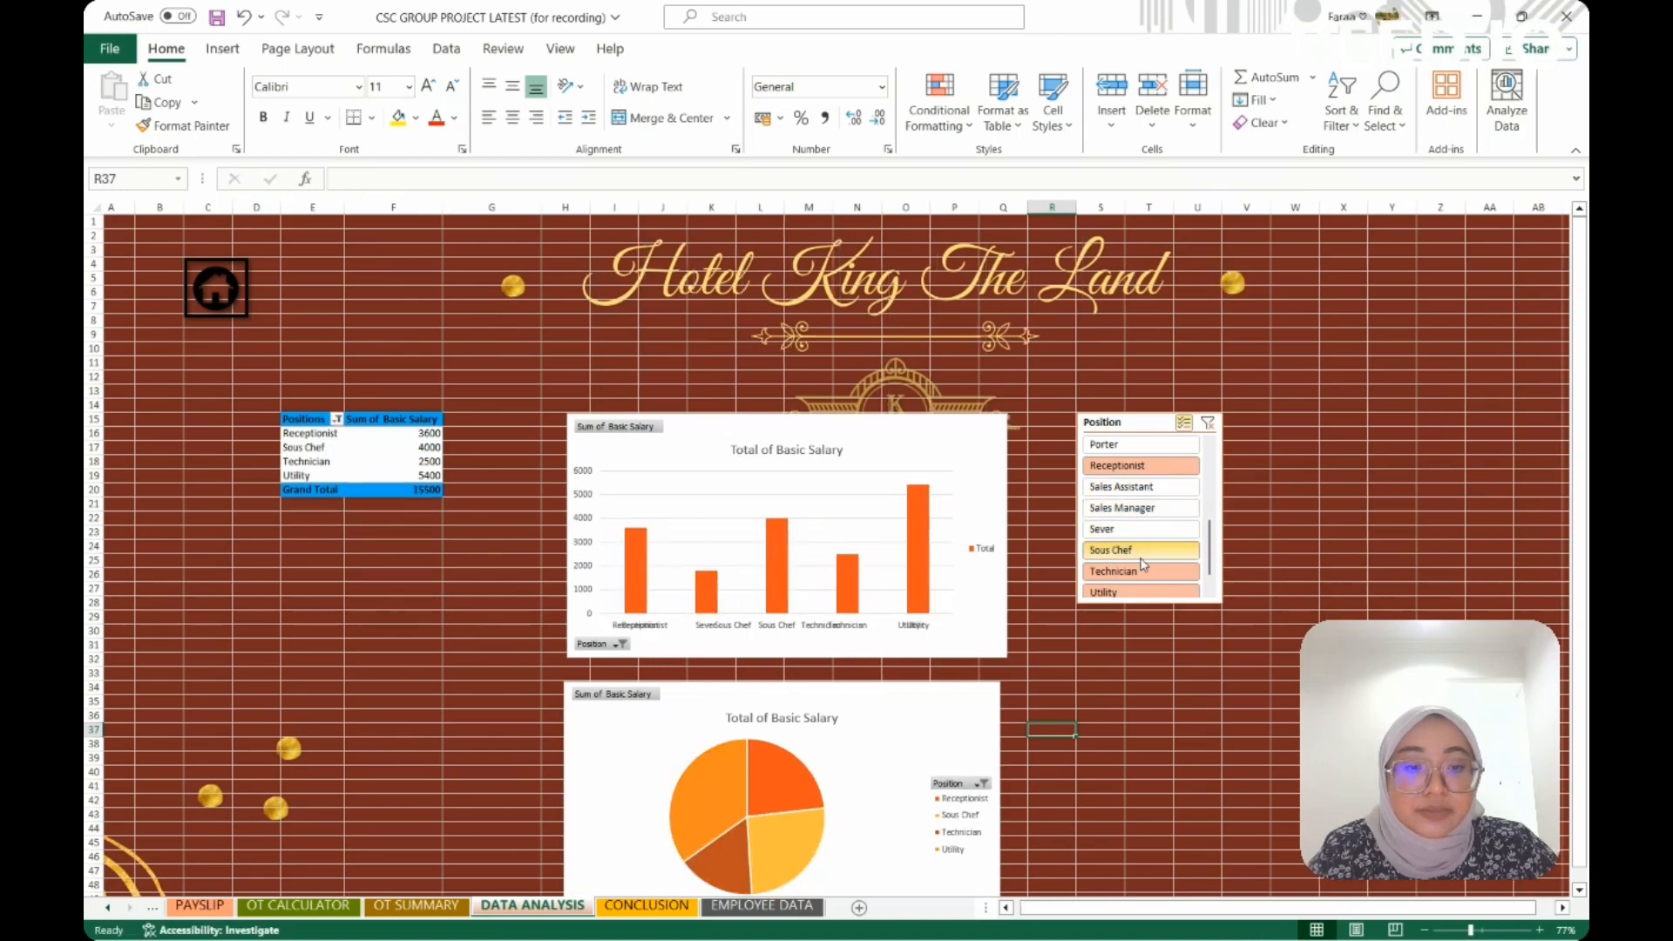
pyautogui.click(1140, 555)
pyautogui.click(1141, 572)
pyautogui.click(1140, 591)
# Add Marketing Assistant and Marketing Manager to the Position slicer's selection to compare their basic salaries with Receptionist in the charts
pyautogui.moveTo(1210, 558); pyautogui.dragTo(1208, 522)
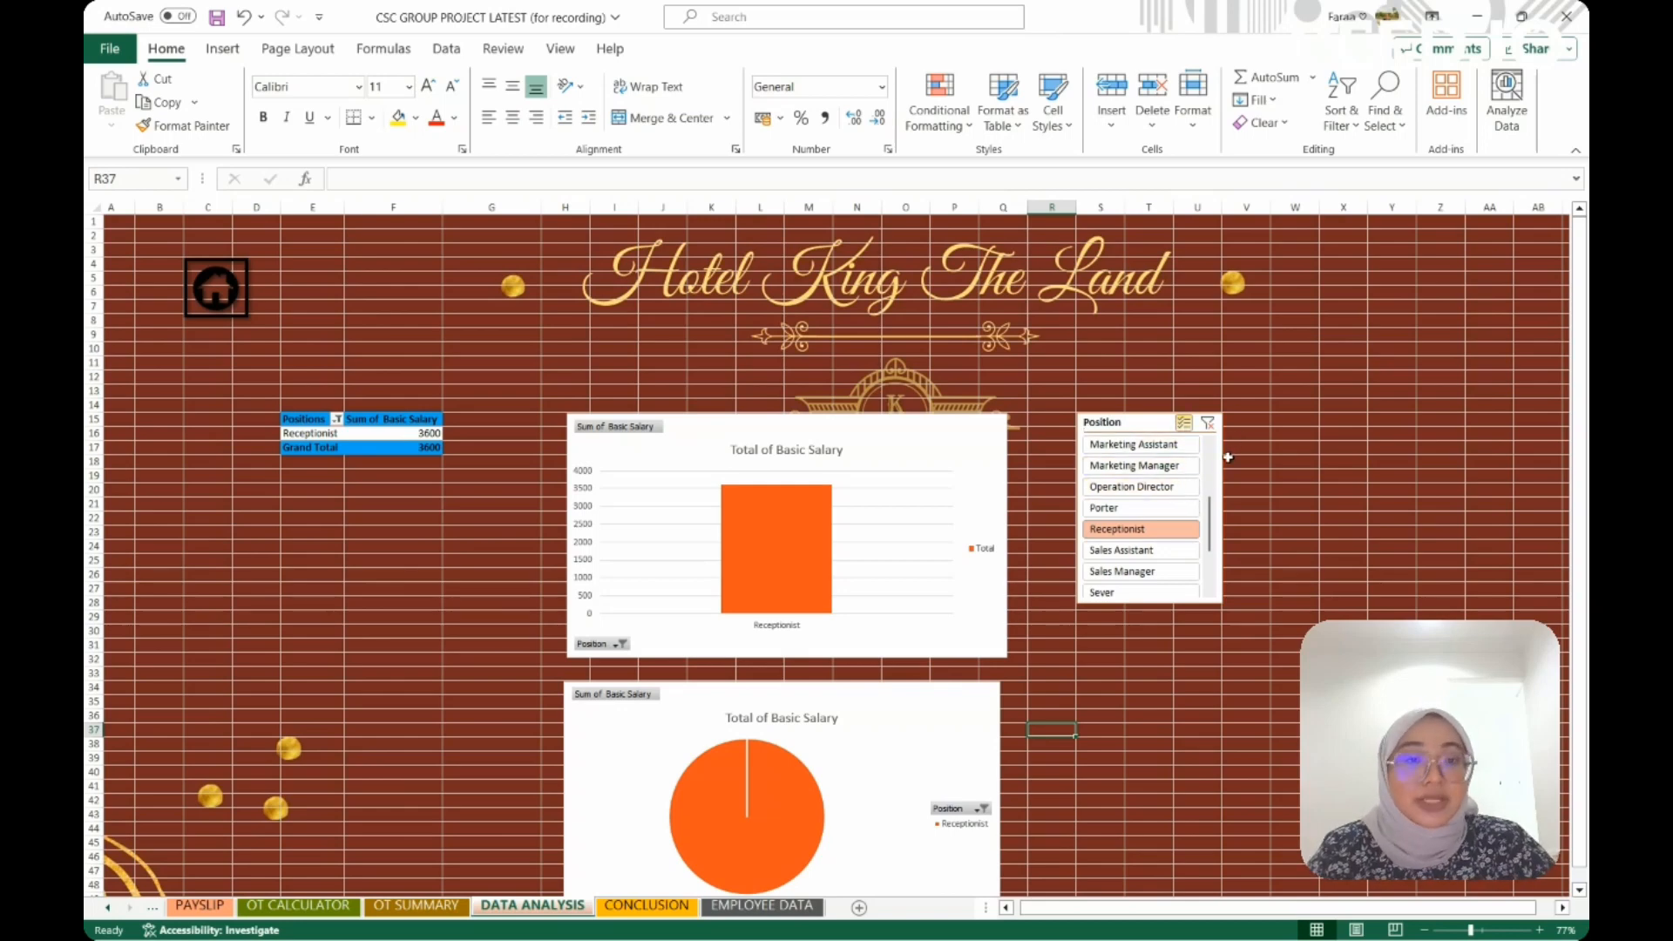
pyautogui.click(1177, 442)
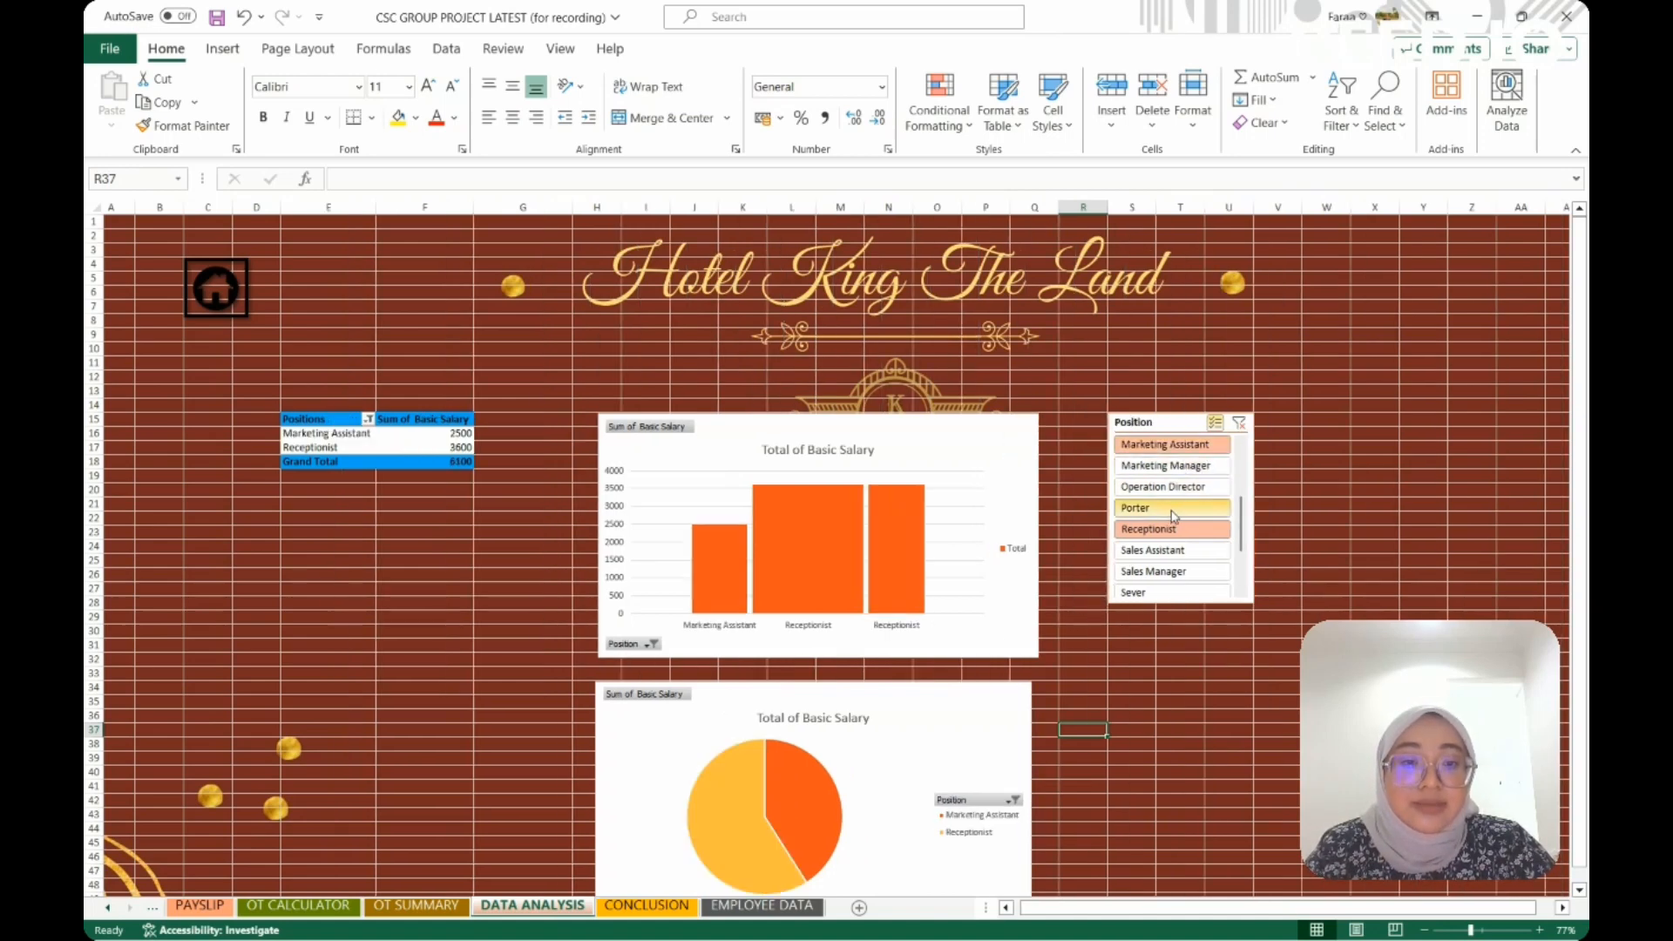
pyautogui.click(1193, 469)
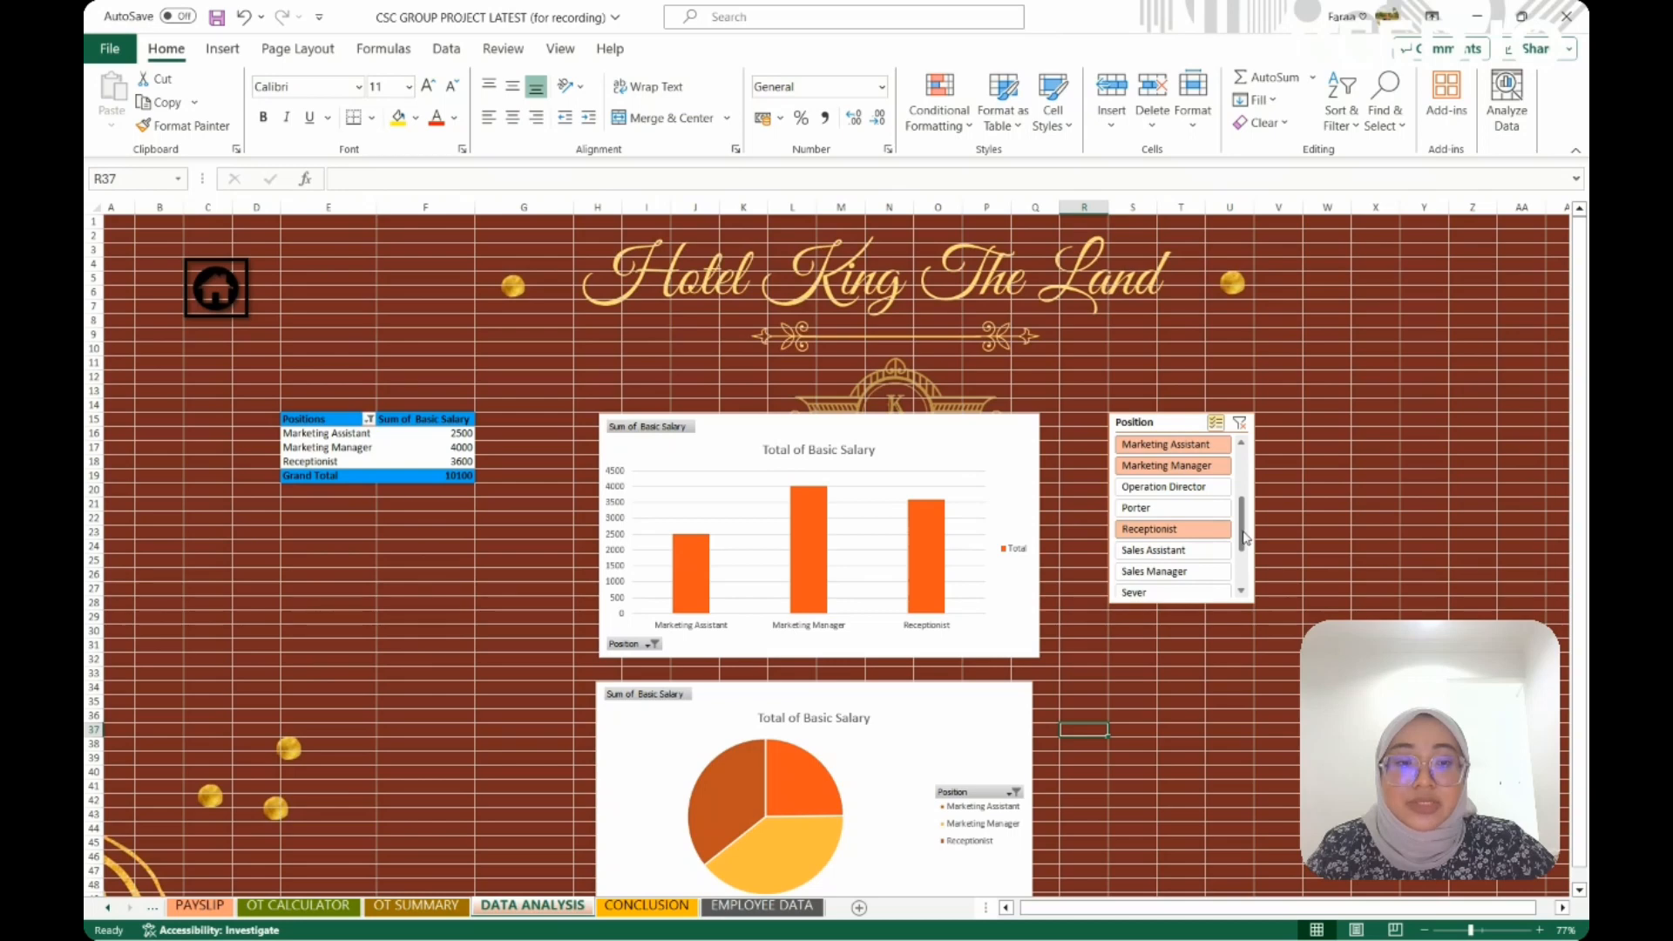
pyautogui.moveTo(1244, 537); pyautogui.dragTo(1244, 540)
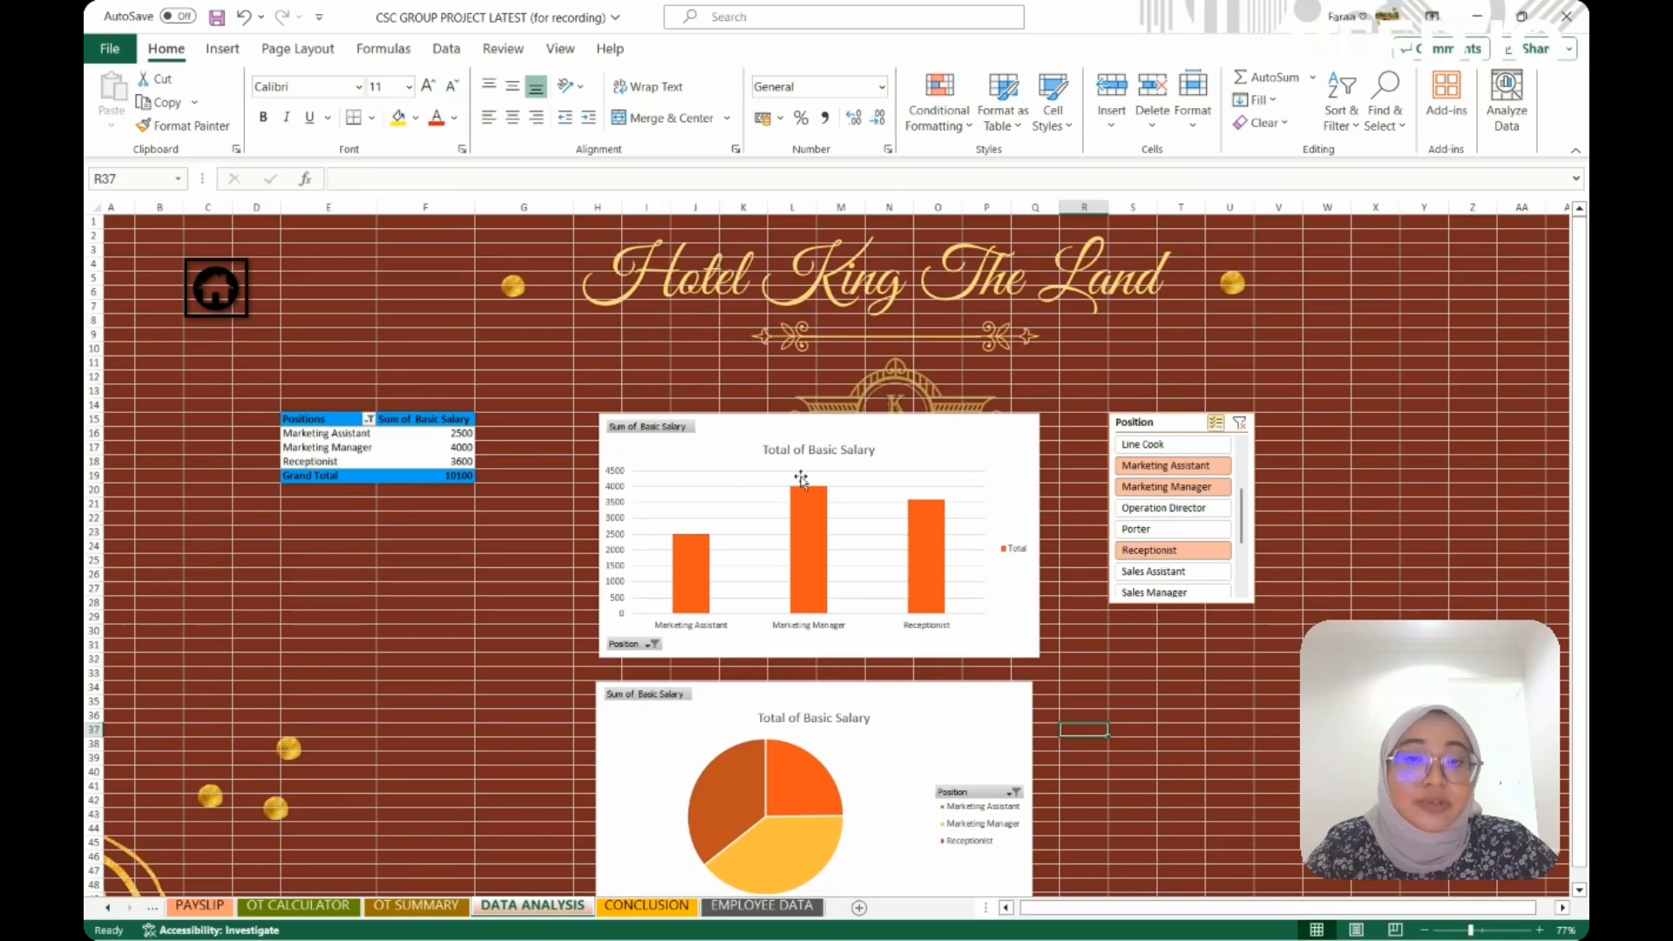
pyautogui.moveTo(809, 491)
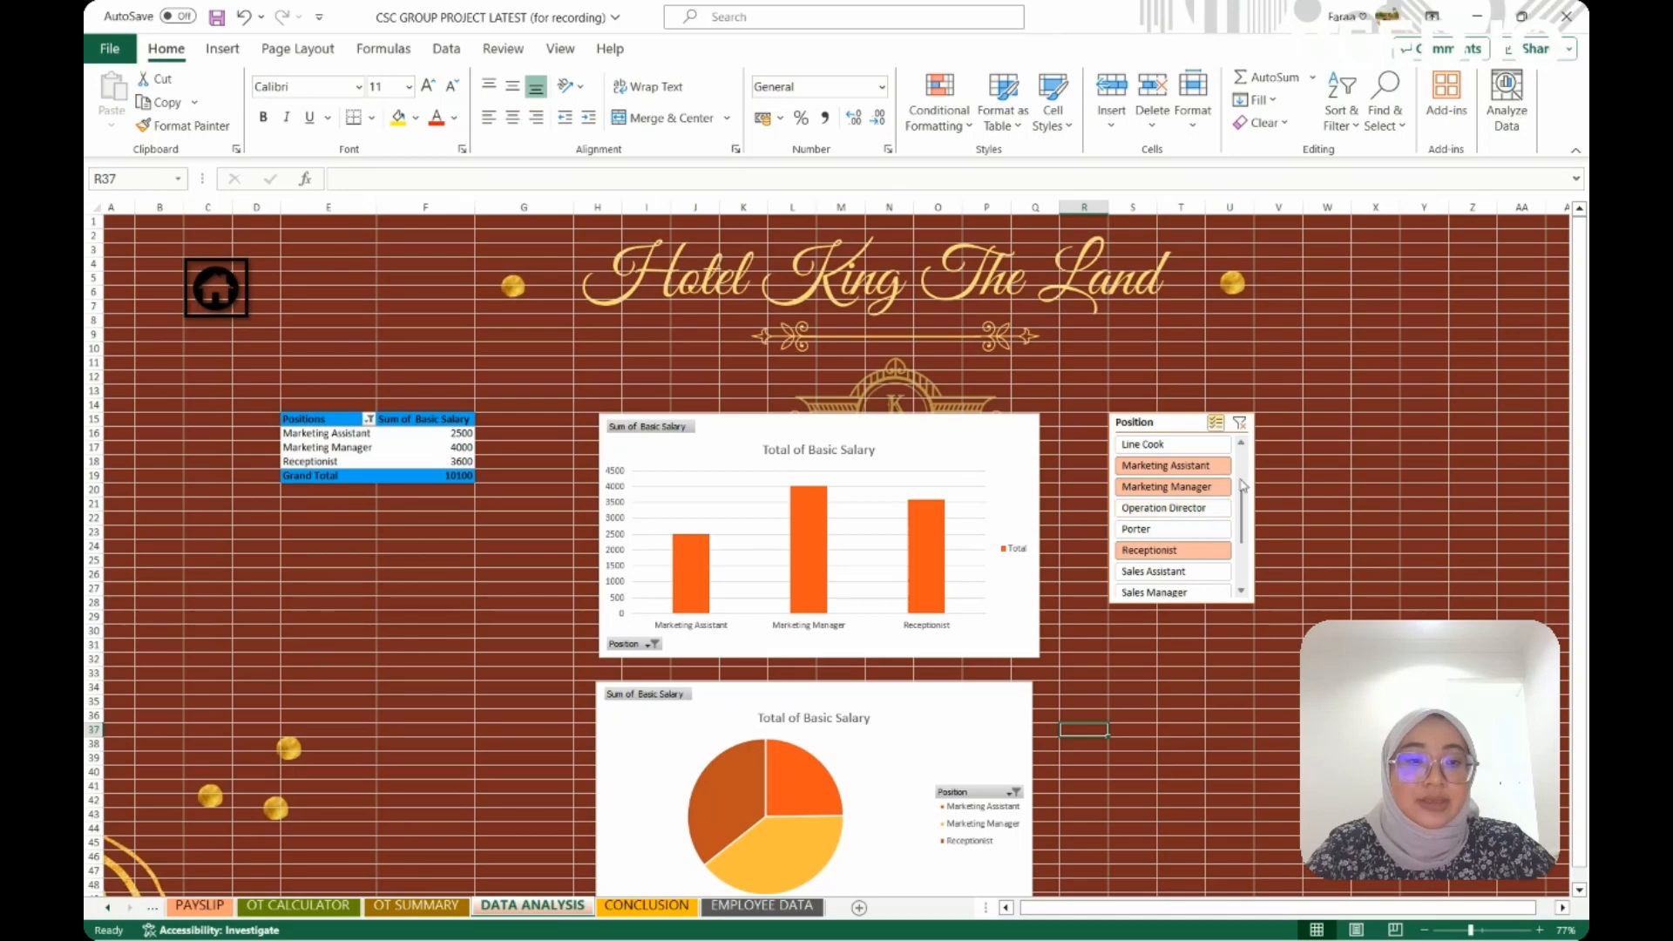
# Reselect Assistant Chef, Assistant Guest Service, Barissta, Chef, Guest Service Manager and Line Cook in the Position slicer
pyautogui.scroll(3, 1241, 514)
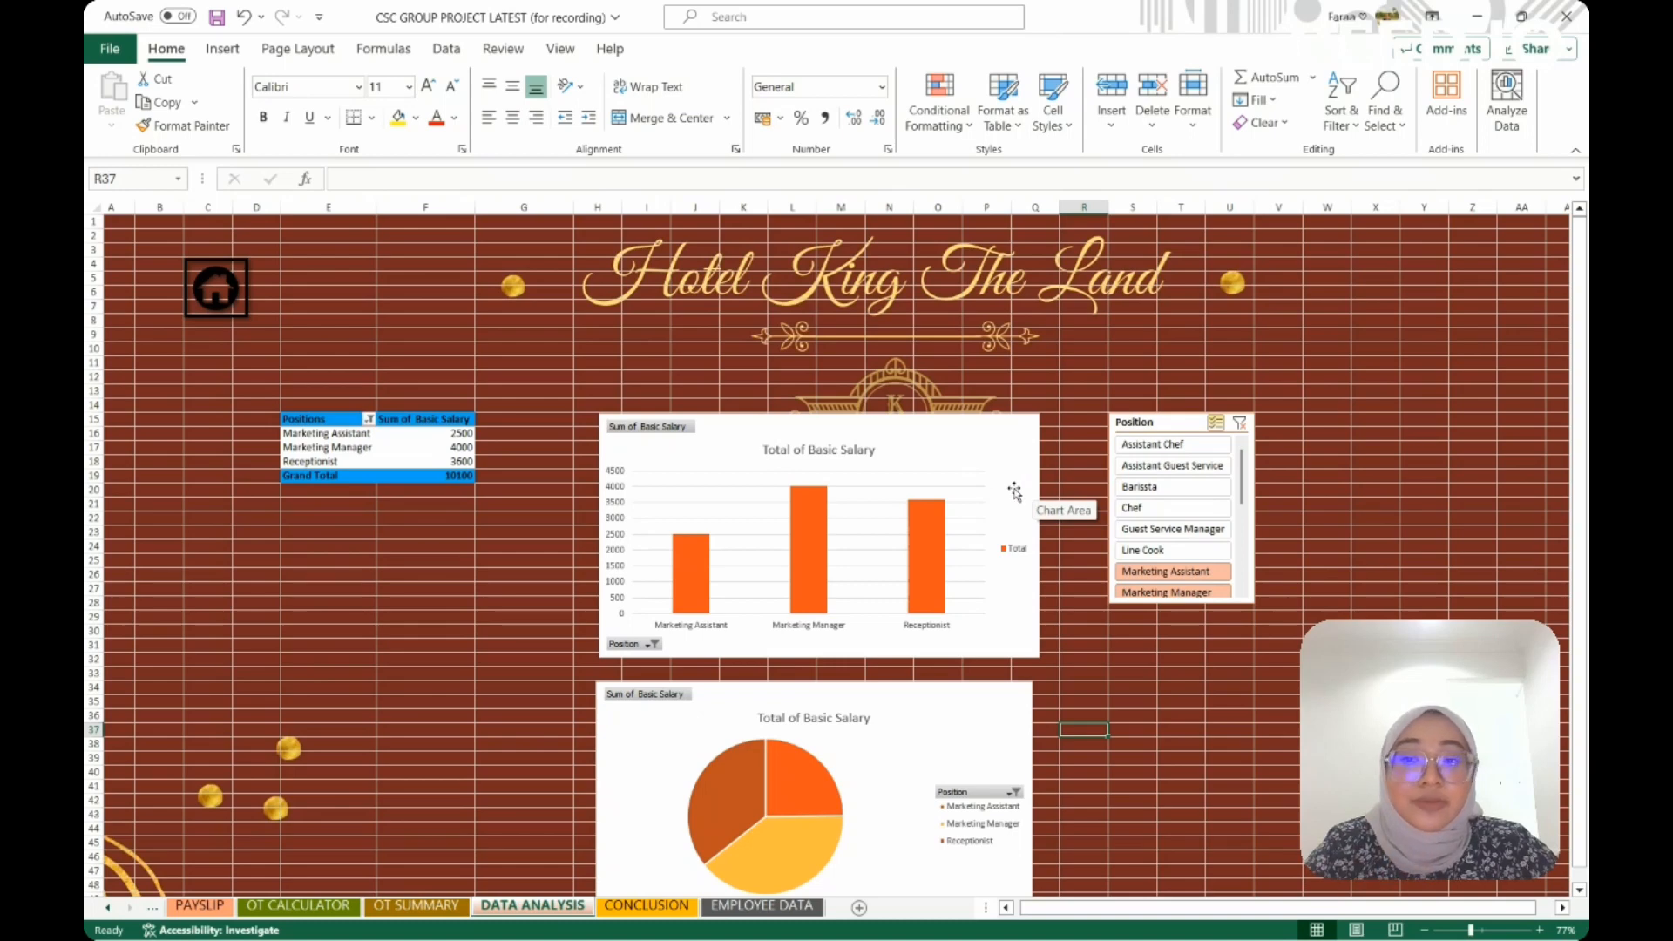
pyautogui.keyDown('ctrl'); pyautogui.click(1152, 445); pyautogui.keyUp('ctrl')
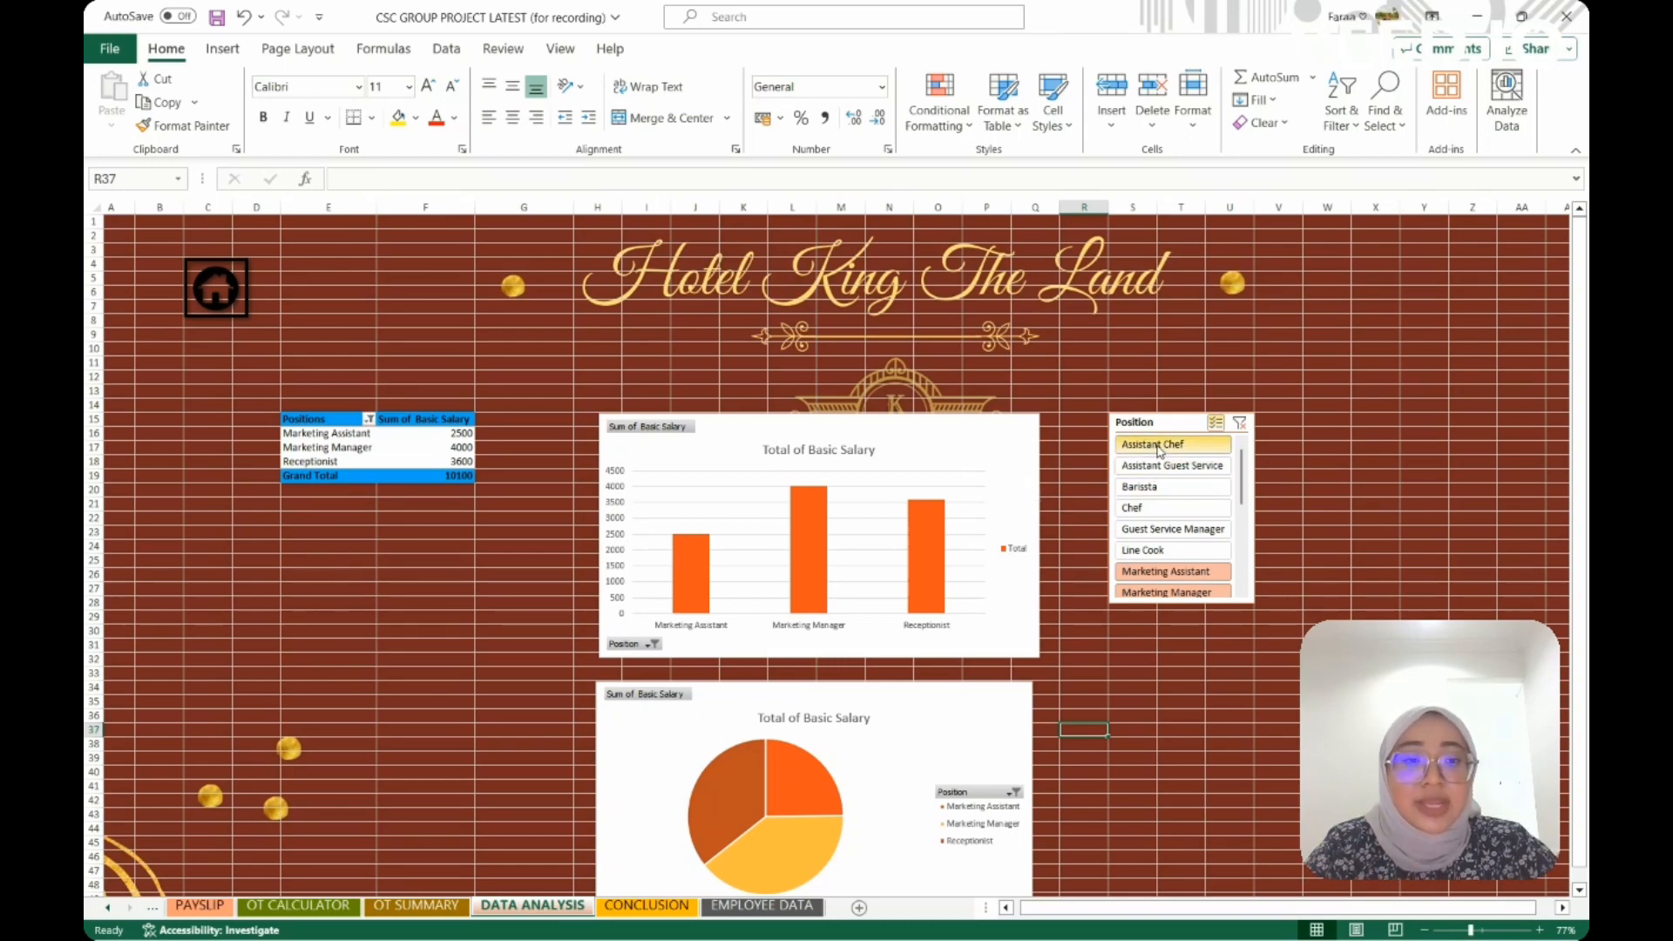
pyautogui.keyDown('ctrl'); pyautogui.click(1154, 468); pyautogui.keyUp('ctrl')
pyautogui.keyDown('ctrl'); pyautogui.click(1152, 487); pyautogui.keyUp('ctrl')
pyautogui.keyDown('ctrl'); pyautogui.click(1150, 508); pyautogui.keyUp('ctrl')
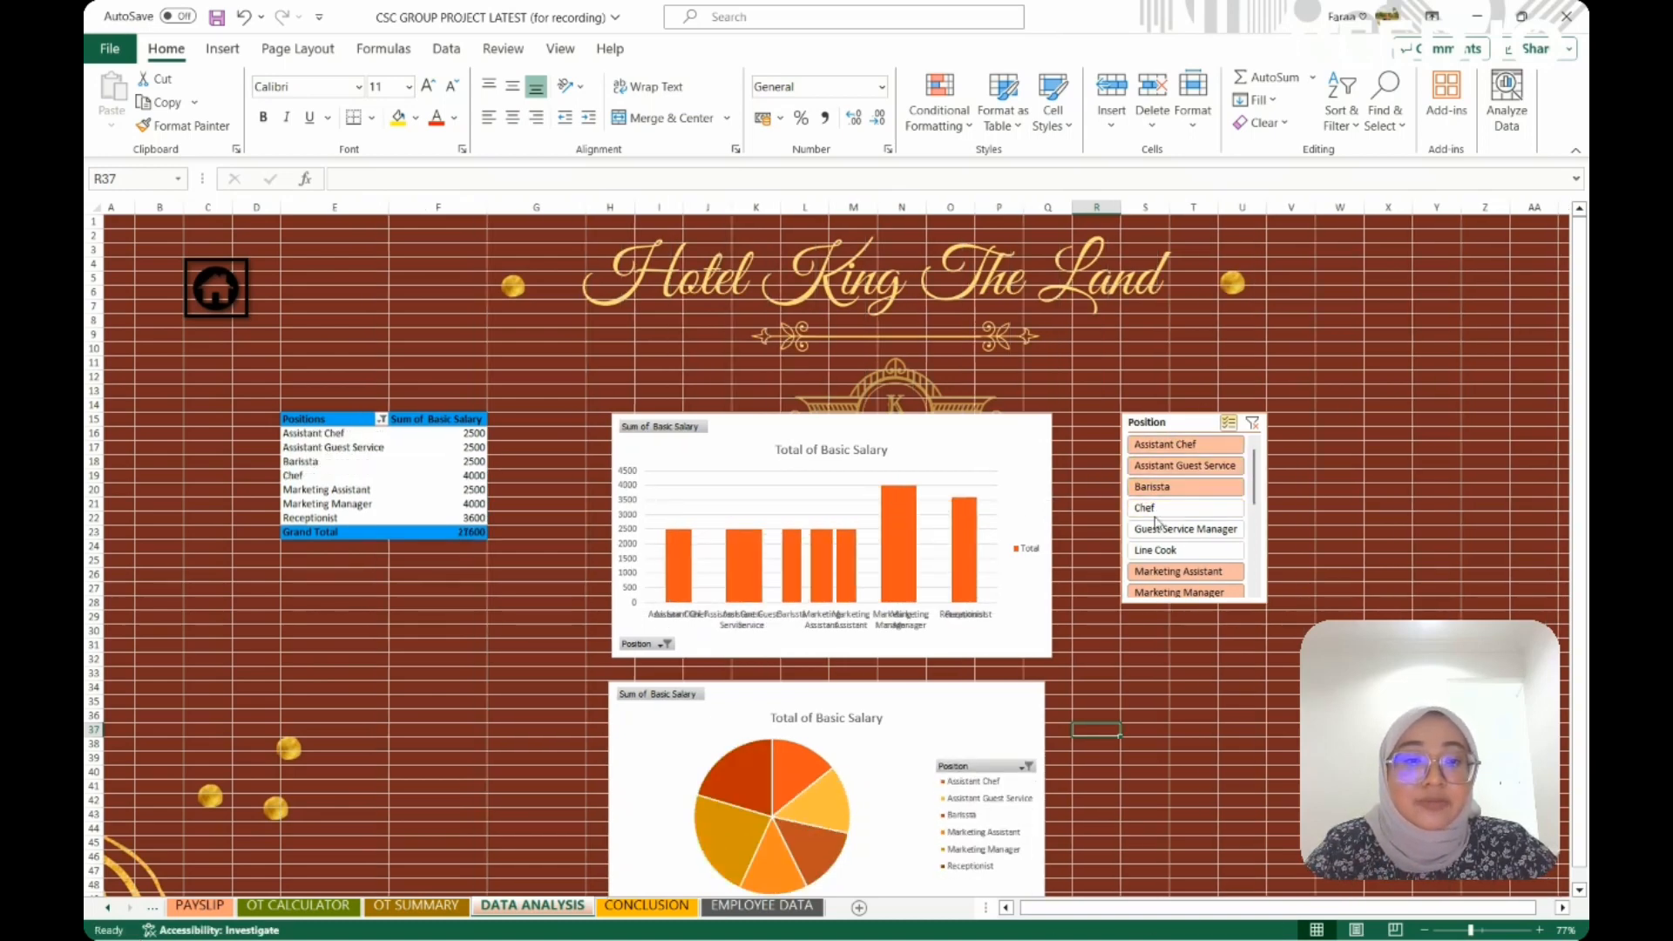
pyautogui.keyDown('ctrl'); pyautogui.click(1155, 529); pyautogui.keyUp('ctrl')
pyautogui.keyDown('ctrl'); pyautogui.click(1155, 550); pyautogui.keyUp('ctrl')
# Reselect Operation Director, Porter, Sales Assistant and Sales Manager in the Position slicer
pyautogui.scroll(-1, 1259, 453)
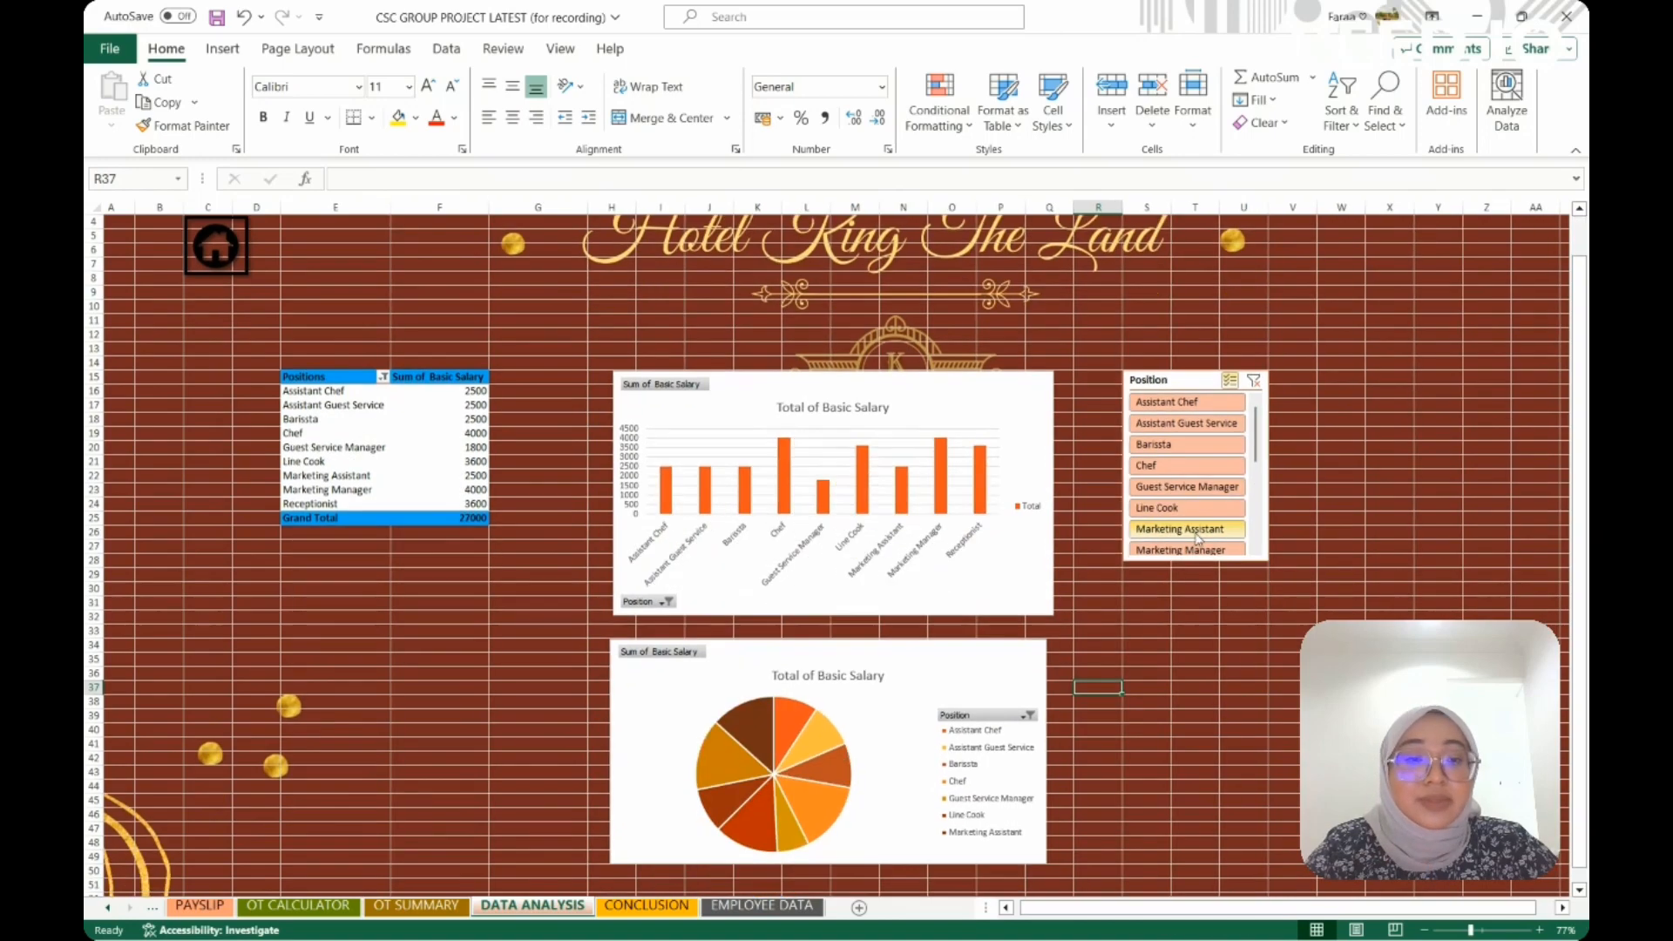
pyautogui.scroll(-3, 1259, 453)
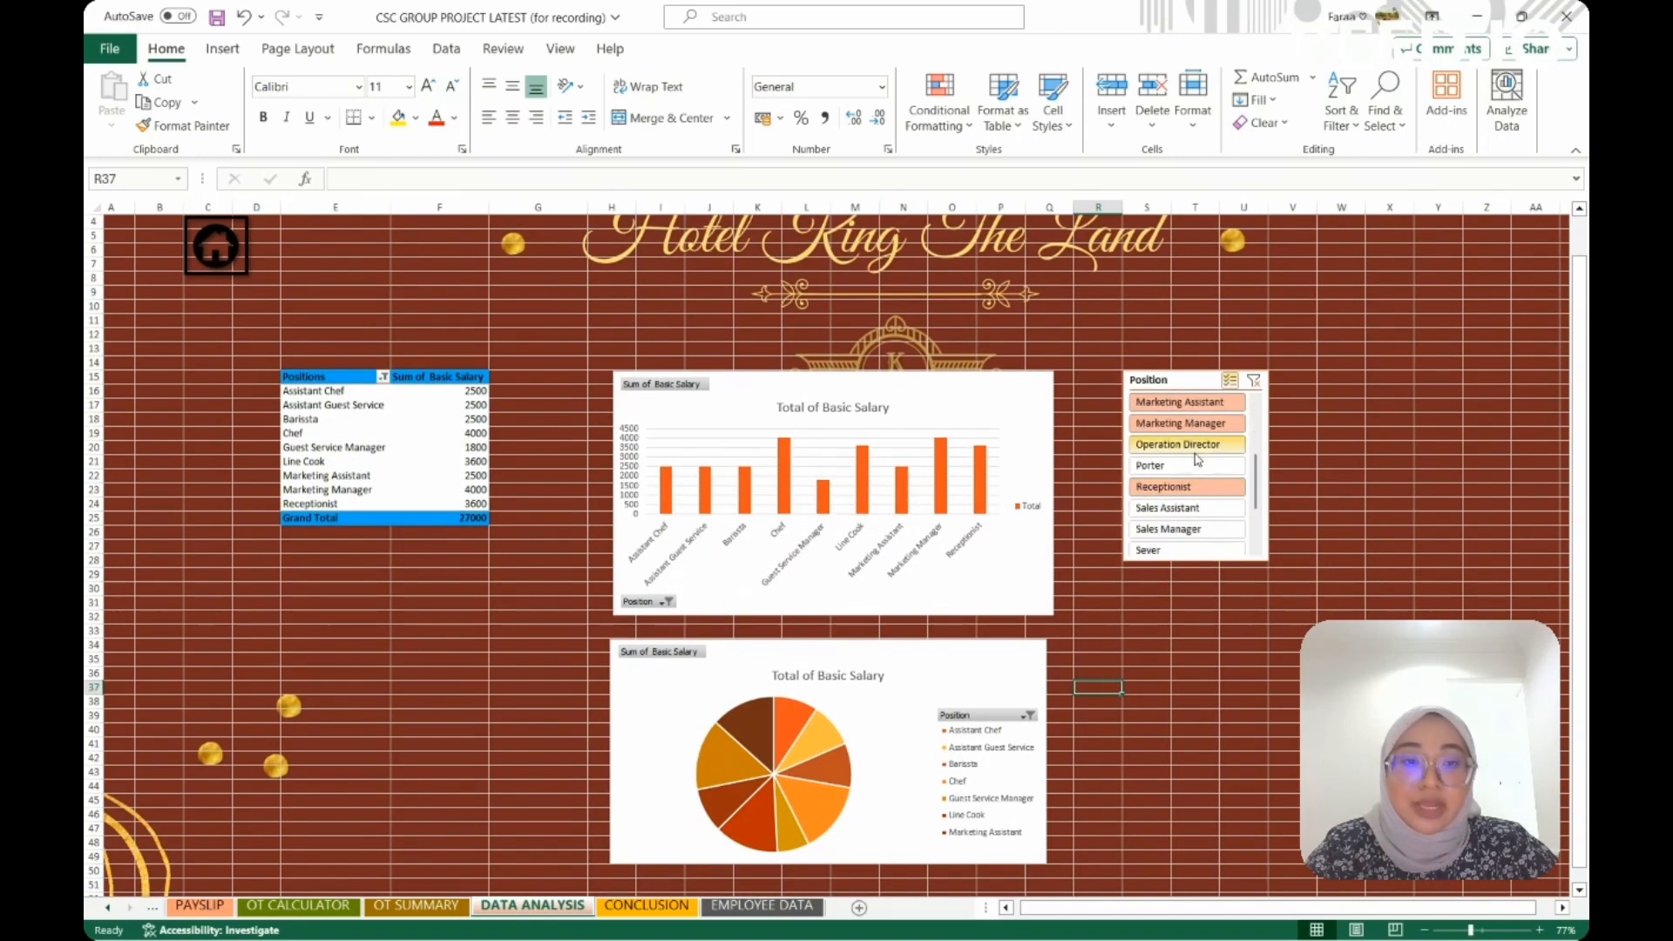
pyautogui.keyDown('ctrl'); pyautogui.click(1189, 444); pyautogui.keyUp('ctrl')
pyautogui.click(1184, 466)
pyautogui.click(1184, 508)
pyautogui.click(1181, 530)
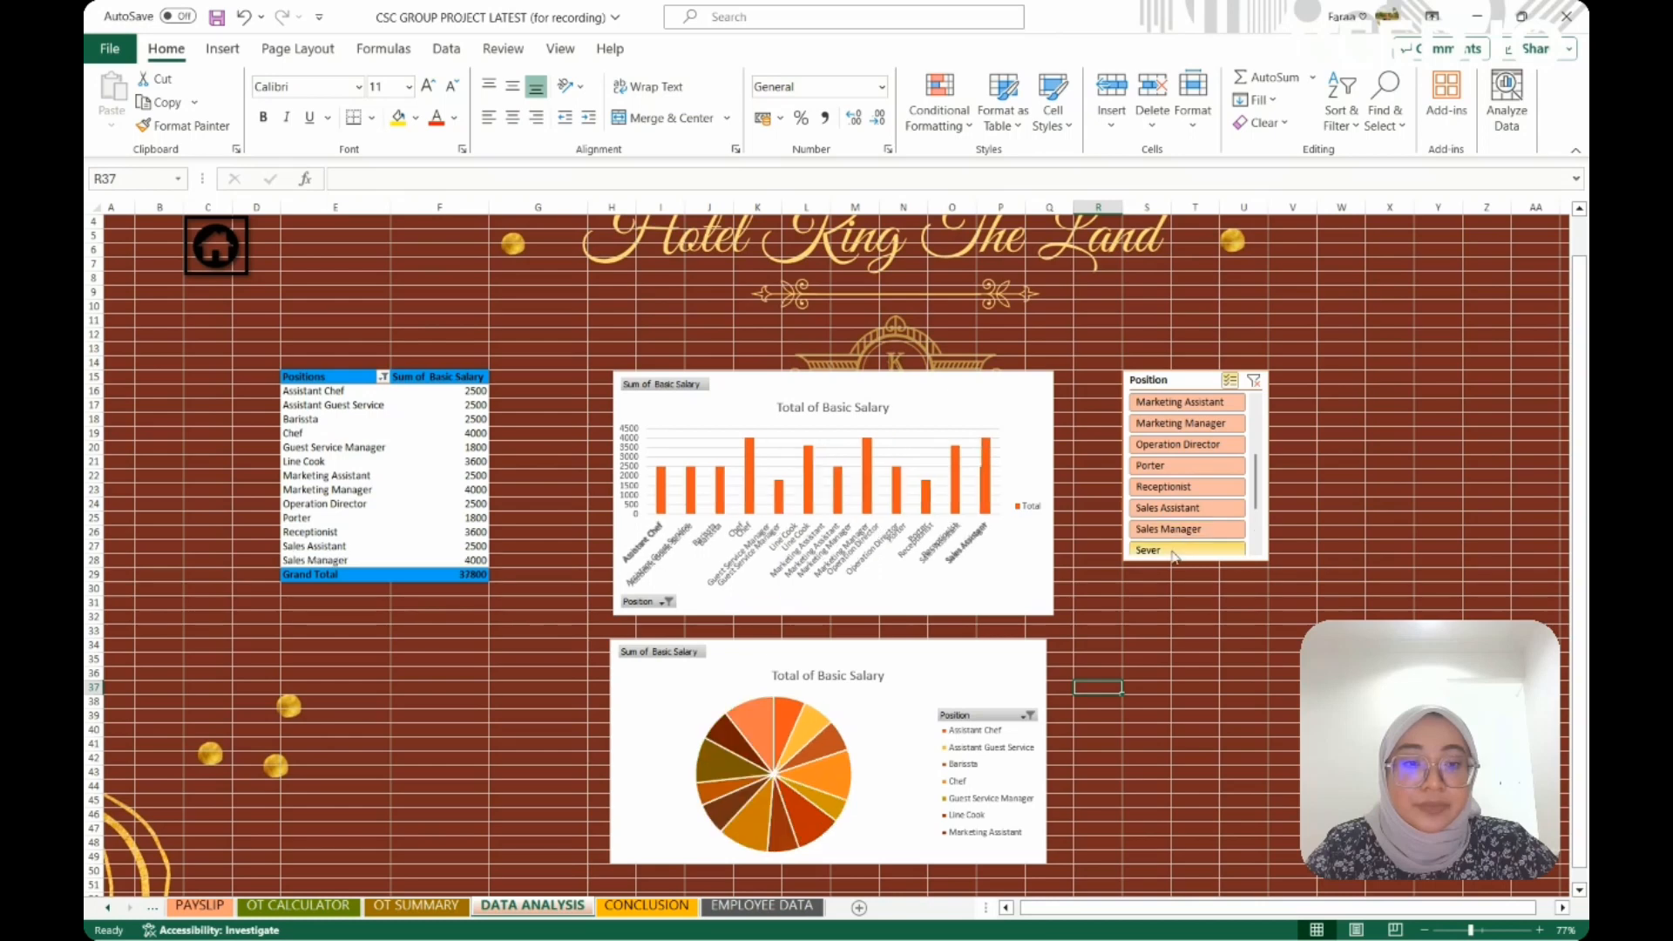
# Reselect Sever, Sous Chef, Technician and Utility in the Position slicer so that every position is included again
pyautogui.click(1172, 550)
pyautogui.scroll(-2, 1251, 508)
pyautogui.click(1184, 487)
pyautogui.click(1185, 508)
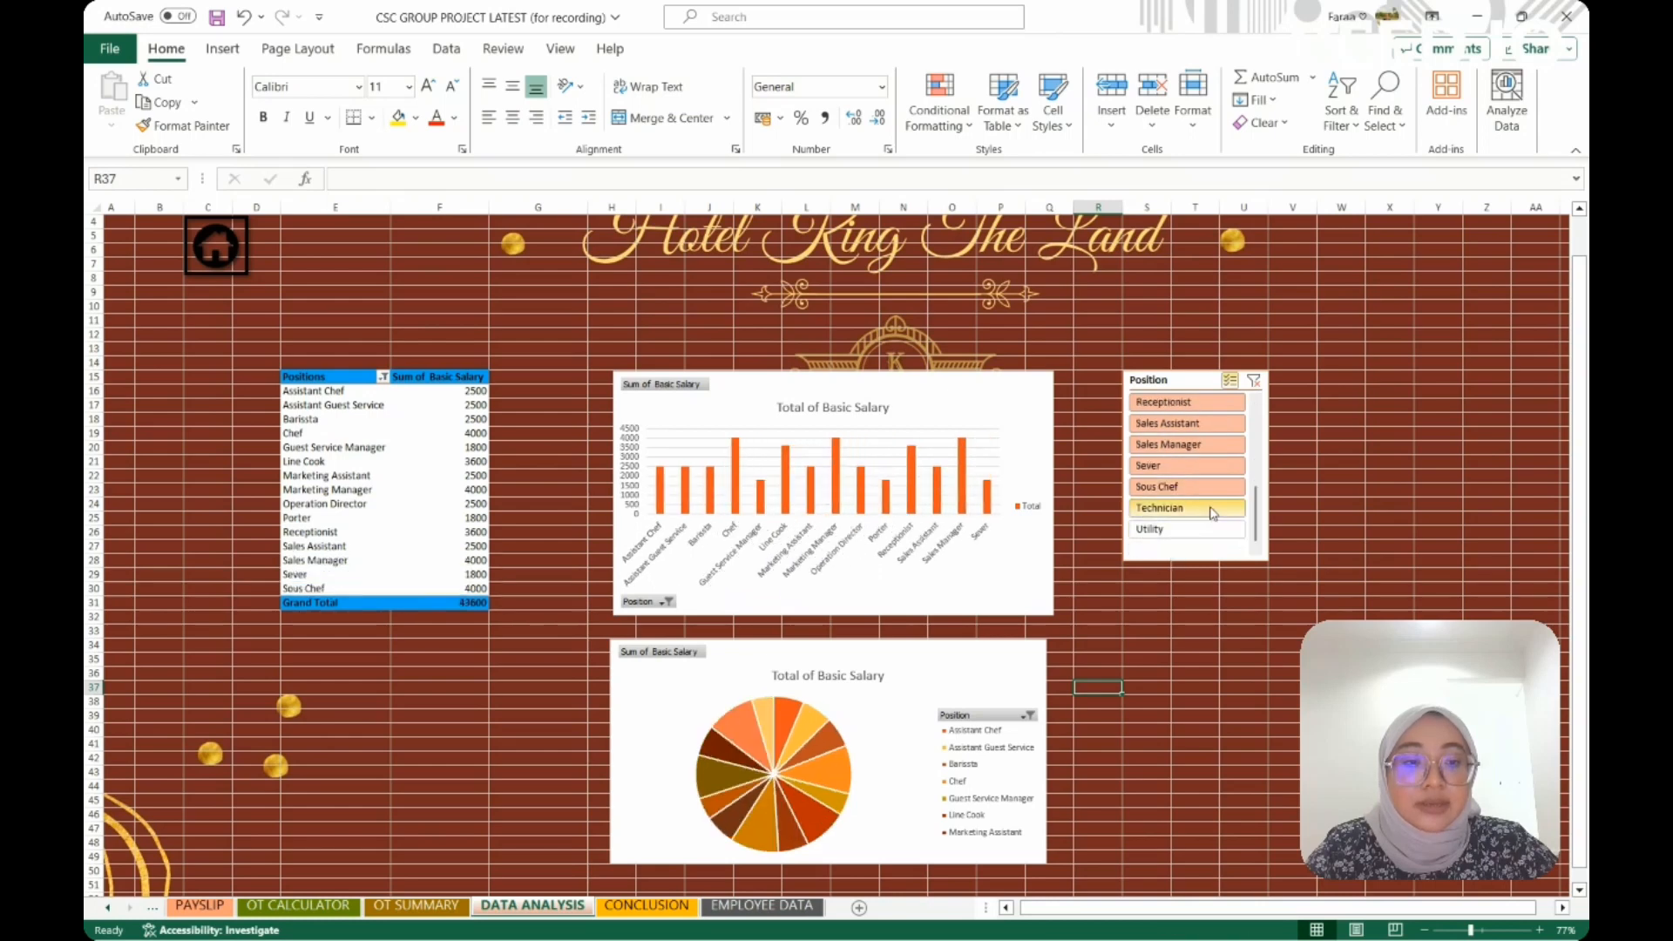
pyautogui.click(1204, 527)
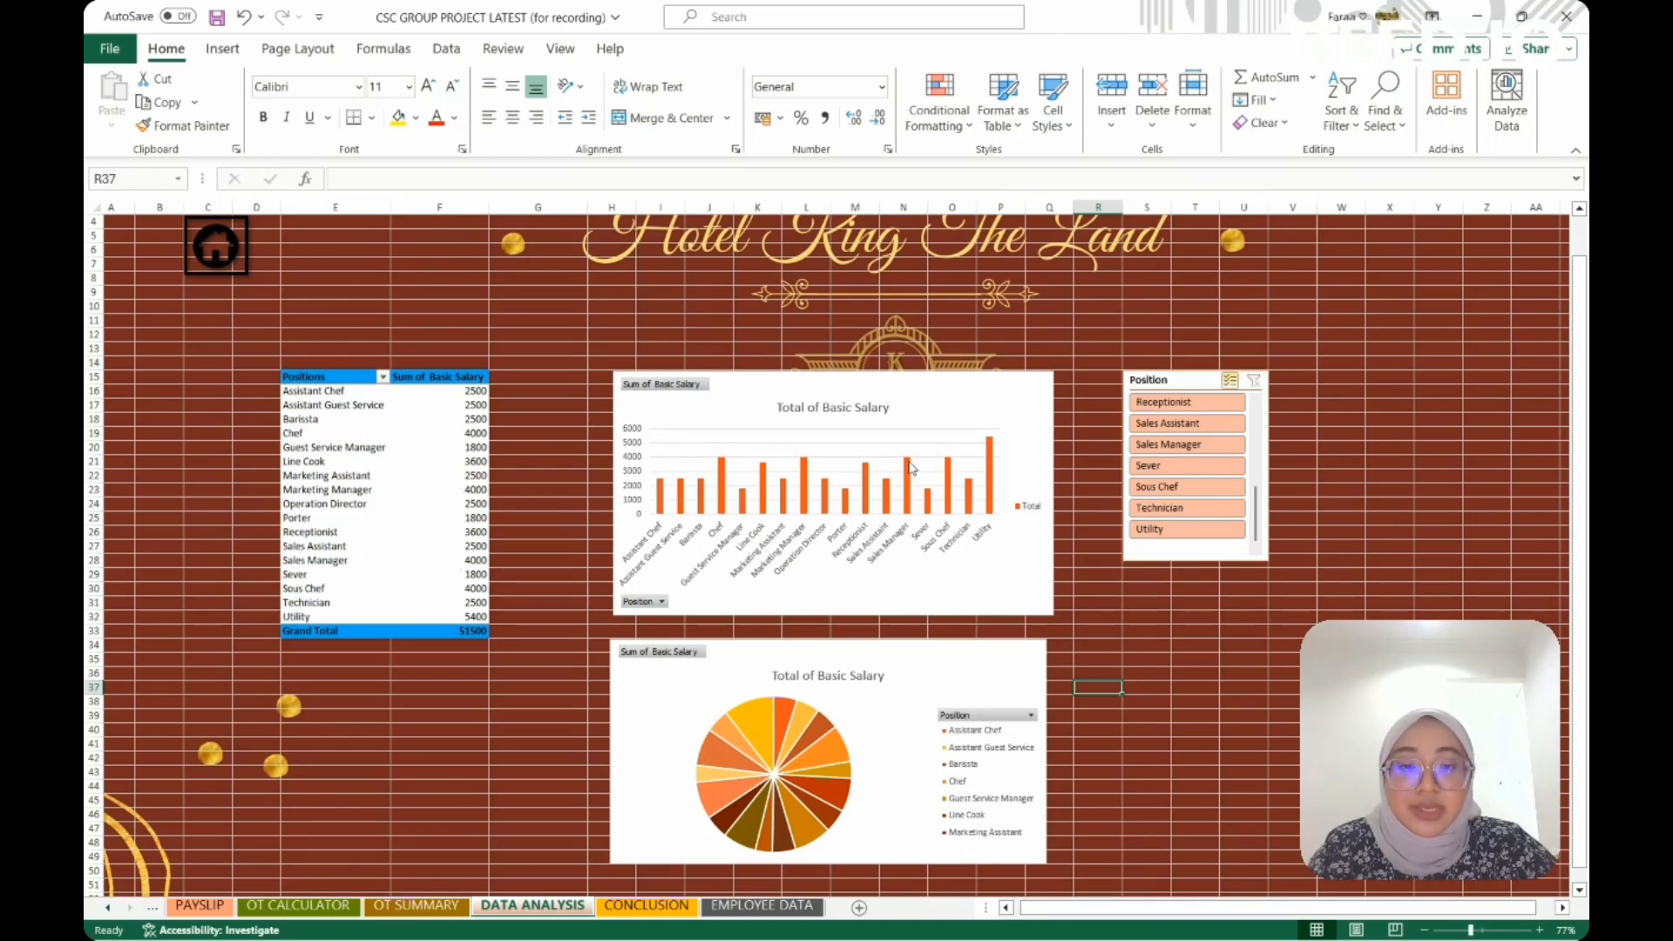
pyautogui.moveTo(1258, 512); pyautogui.dragTo(1258, 451)
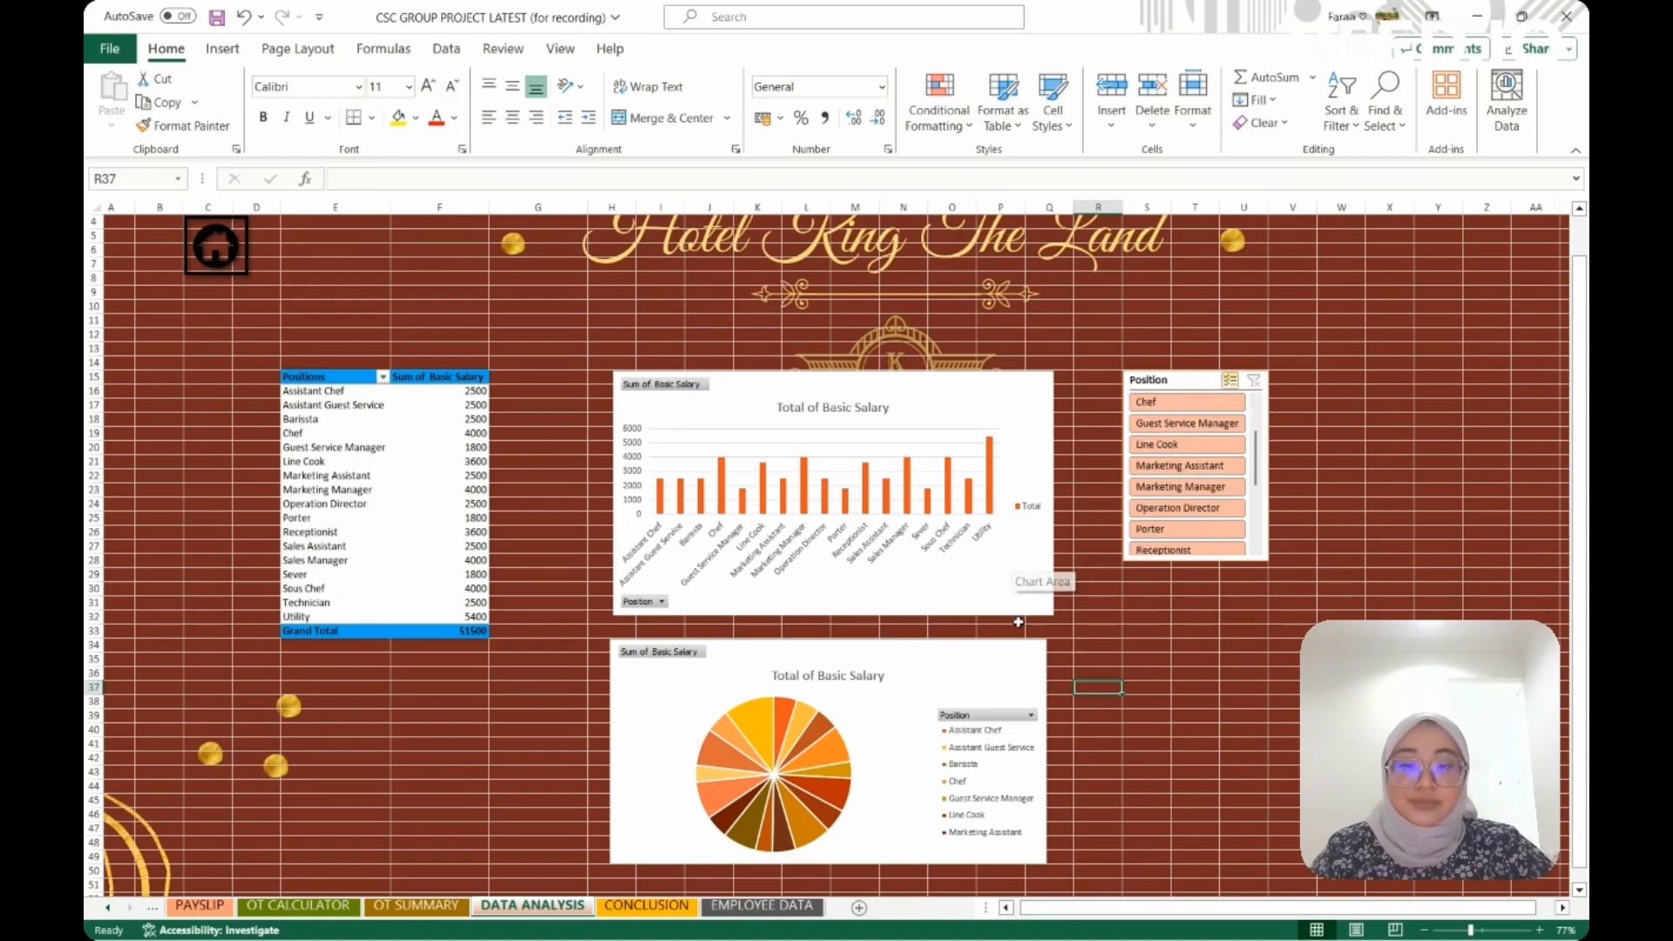
pyautogui.scroll(-1, 1037, 535)
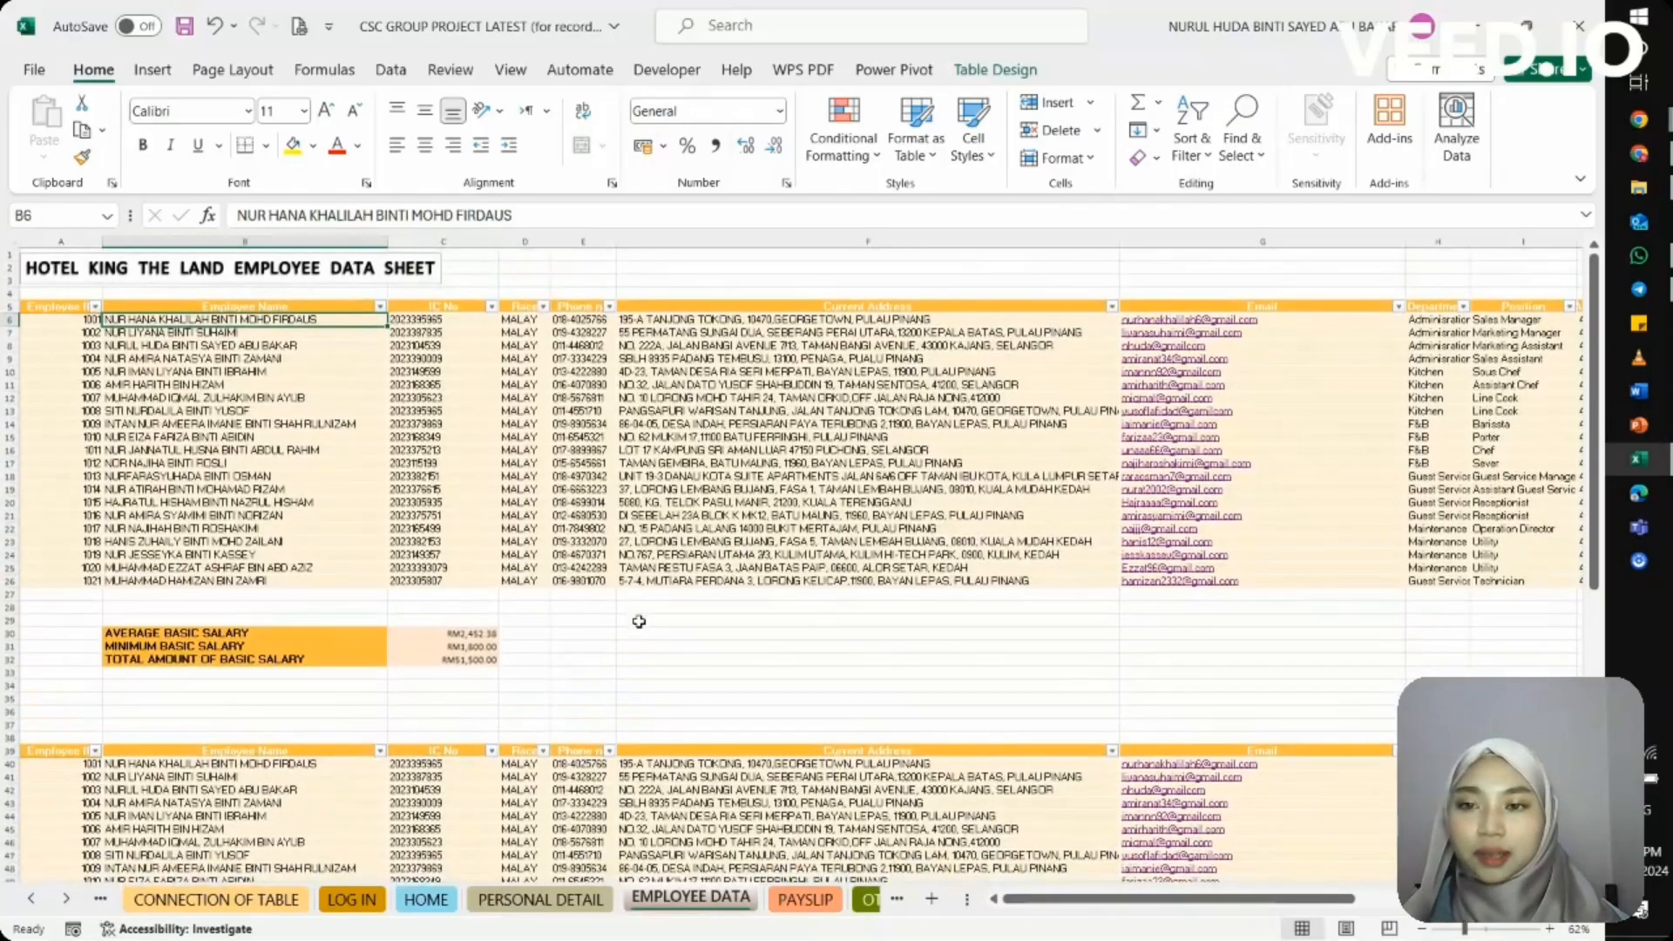
# Examine the employee table on the EMPLOYEE DATA sheet column by column, from Employee ID through to the deductions
pyautogui.click(66, 319)
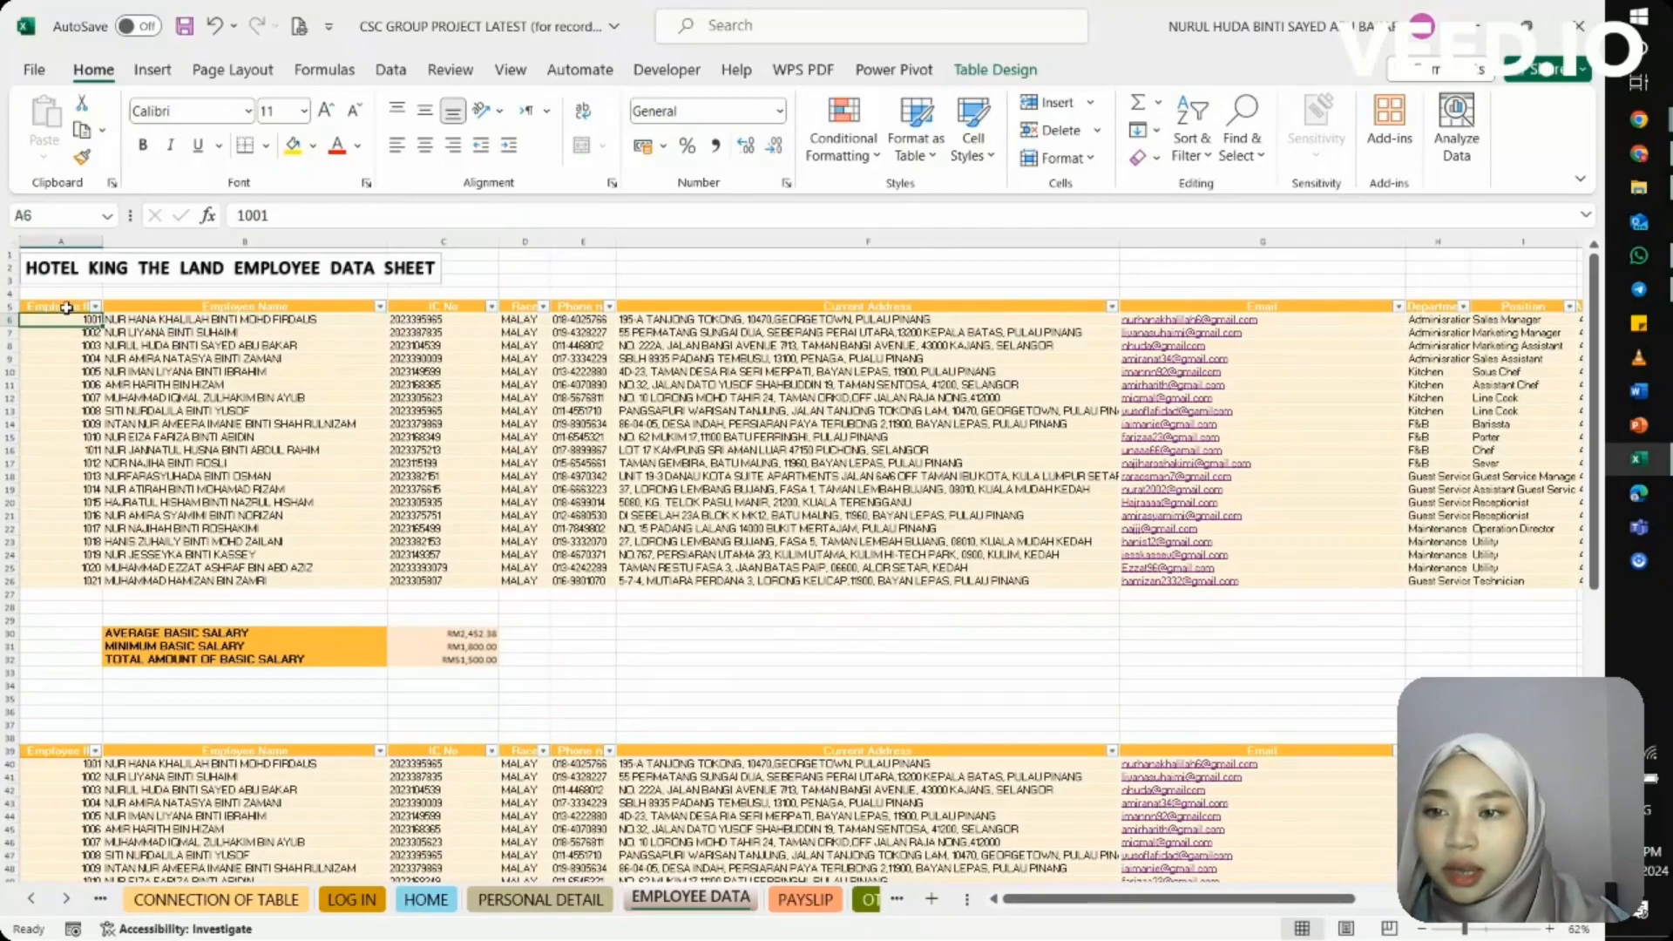
pyautogui.click(66, 307)
pyautogui.keyDown('ctrl'); pyautogui.scroll(2, 218, 394); pyautogui.keyUp('ctrl')
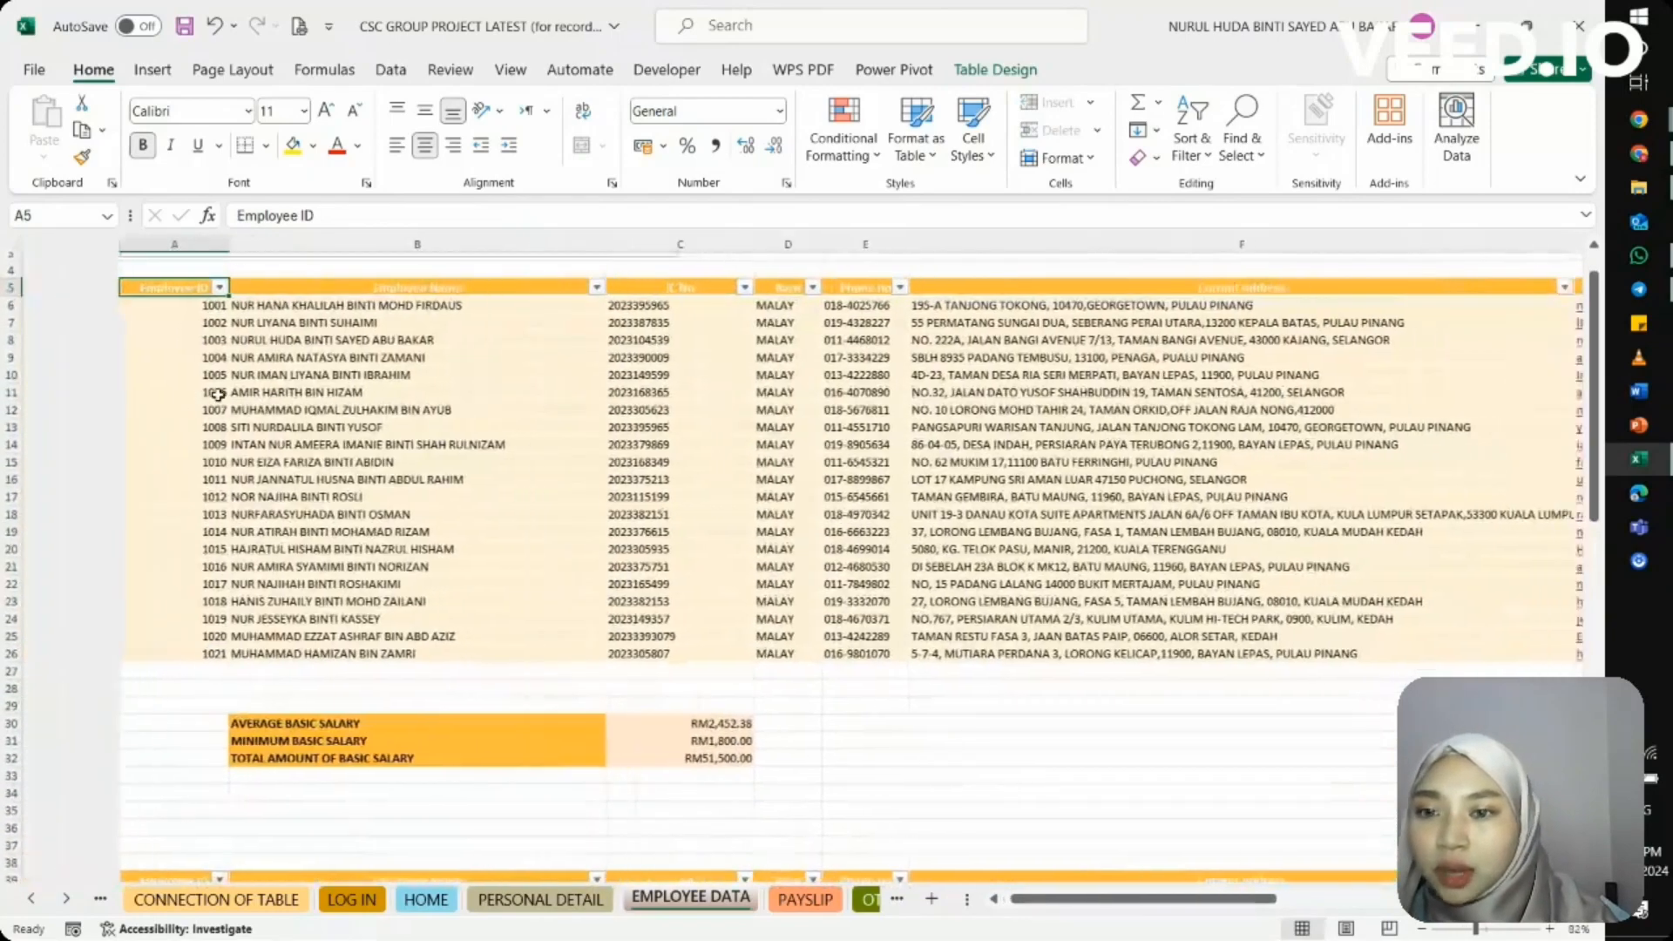
pyautogui.keyDown('ctrl'); pyautogui.scroll(1, 218, 394); pyautogui.keyUp('ctrl')
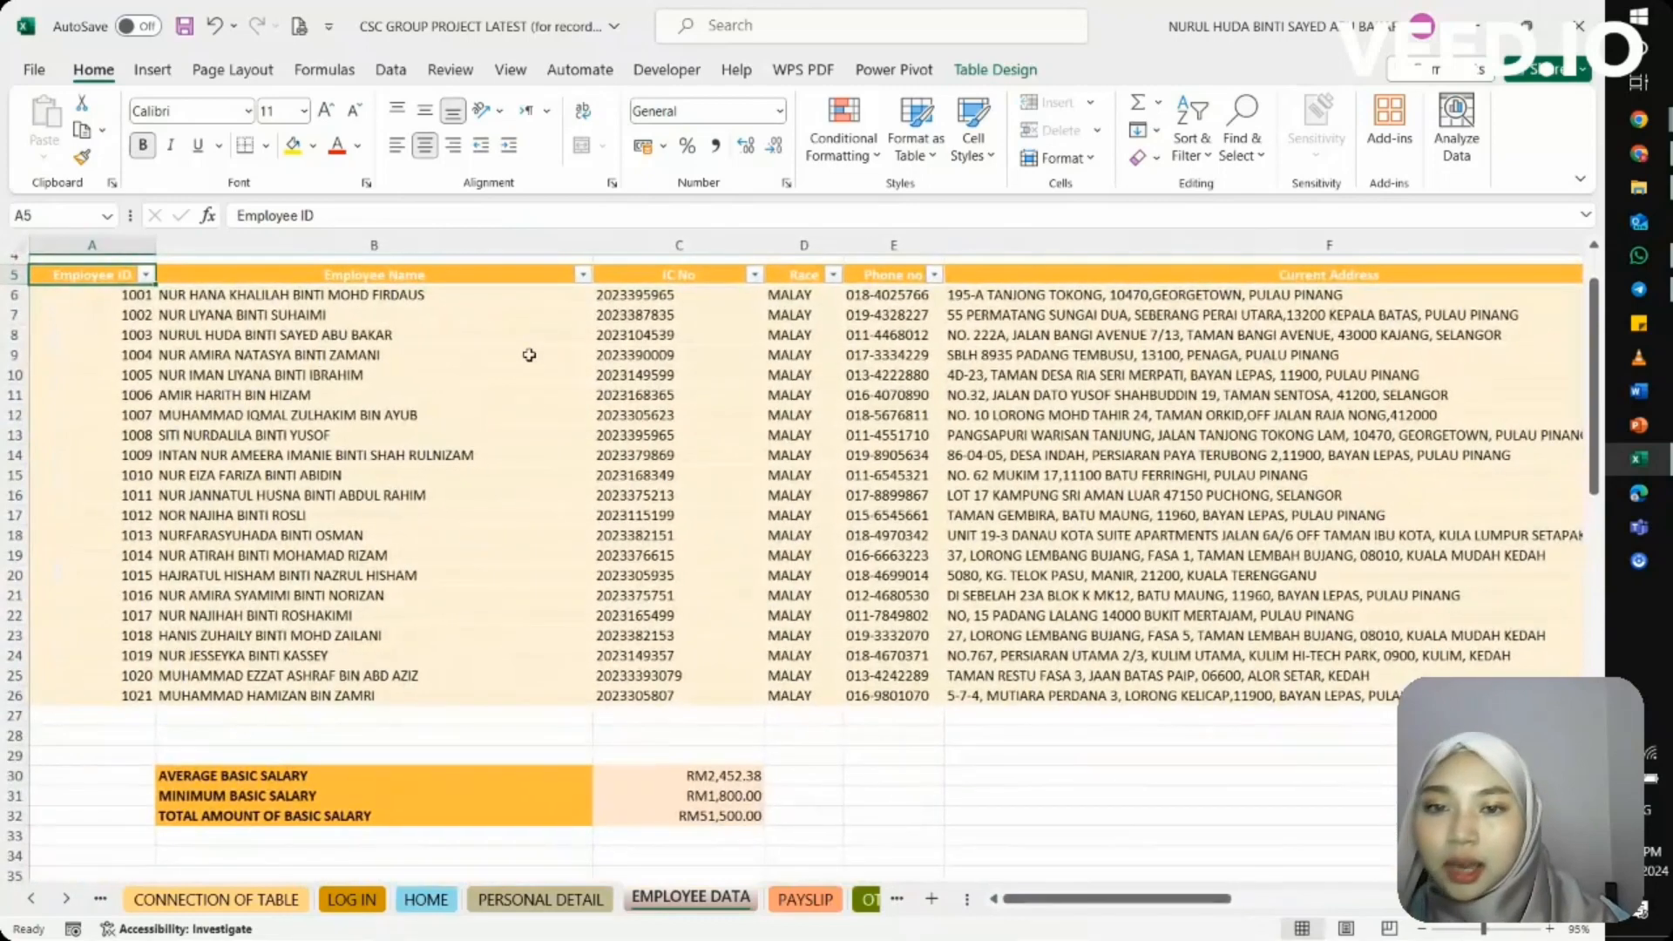
pyautogui.hscroll(5, 529, 355)
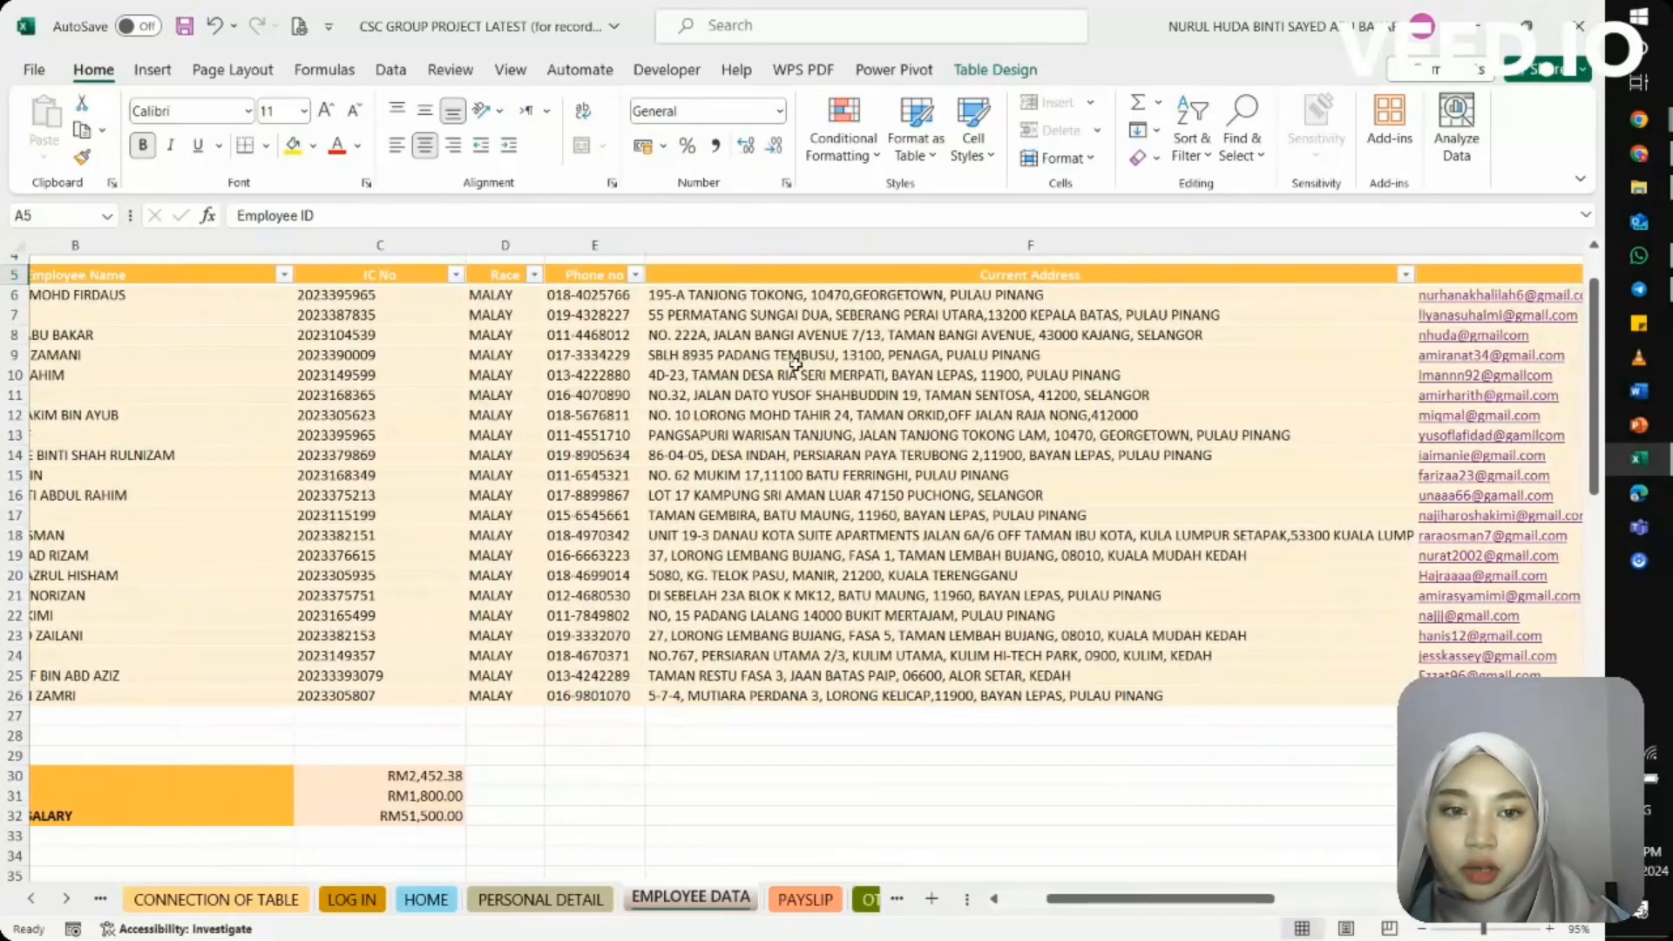
pyautogui.hscroll(6, 795, 364)
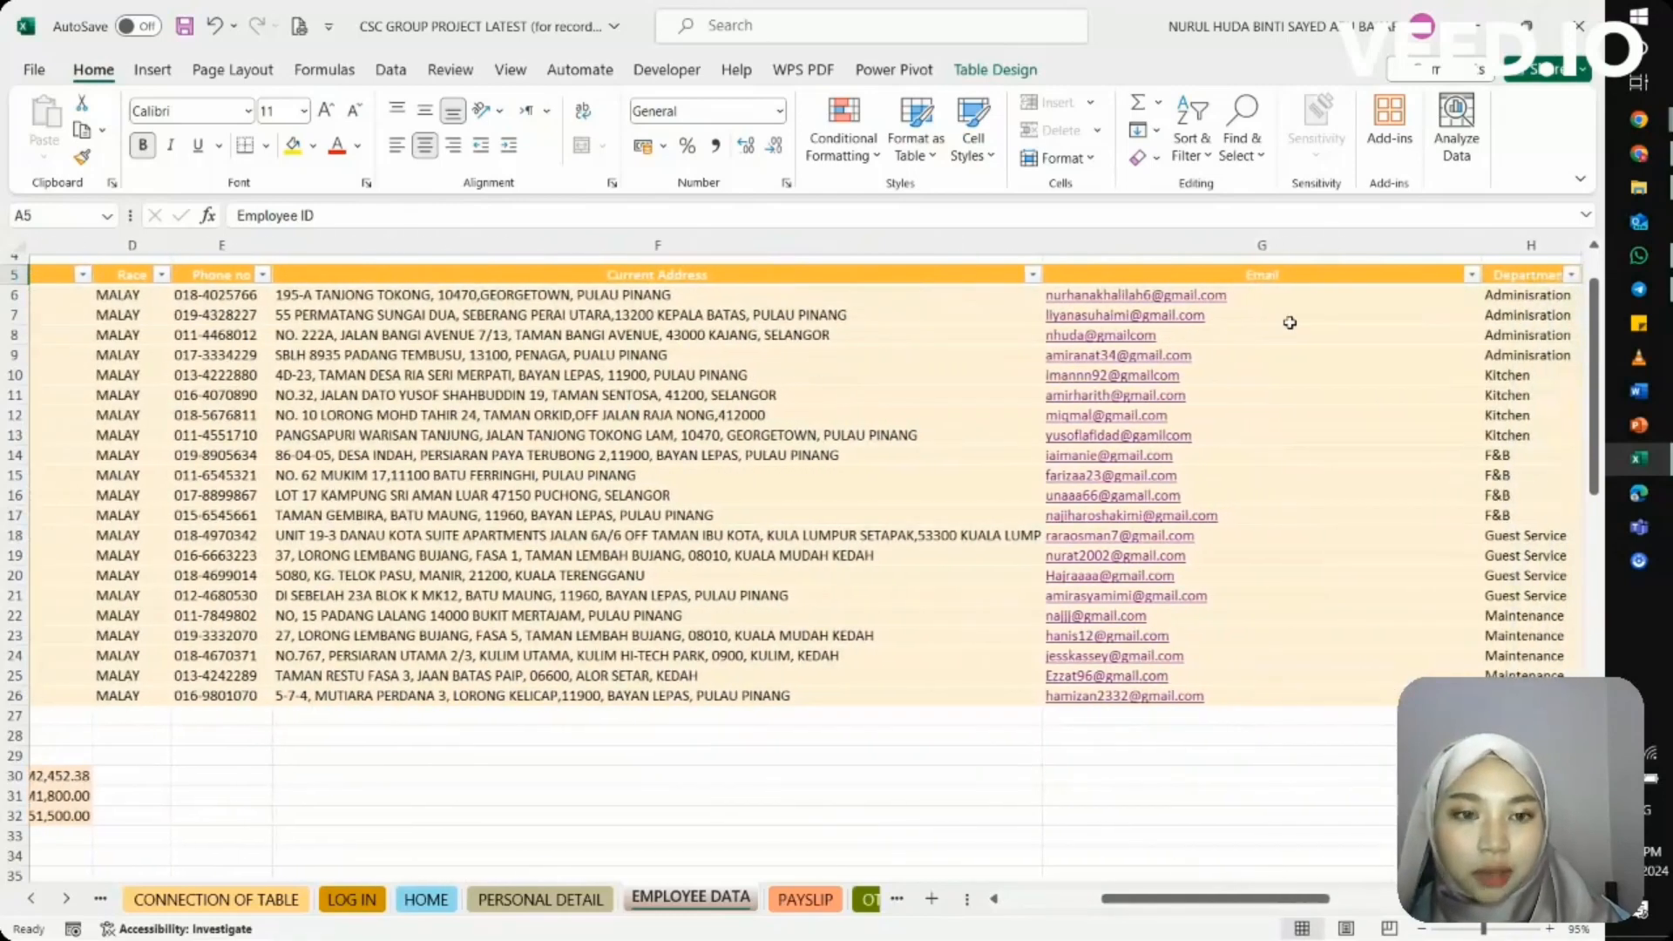
pyautogui.hscroll(6, 1289, 323)
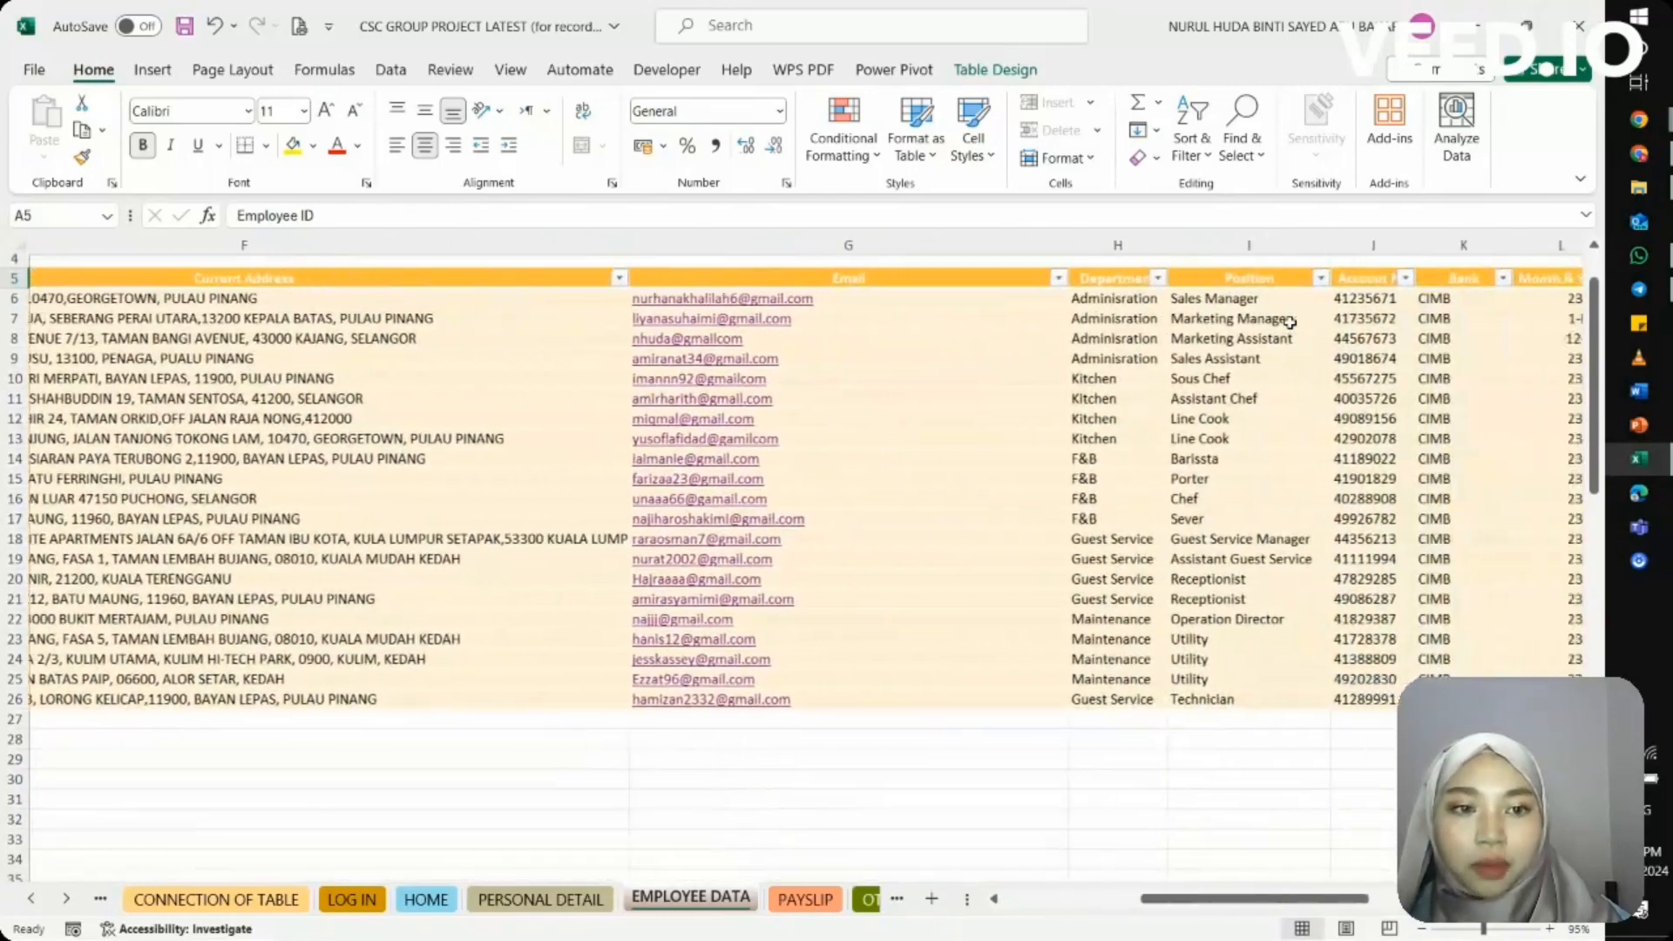
pyautogui.hscroll(3, 1387, 324)
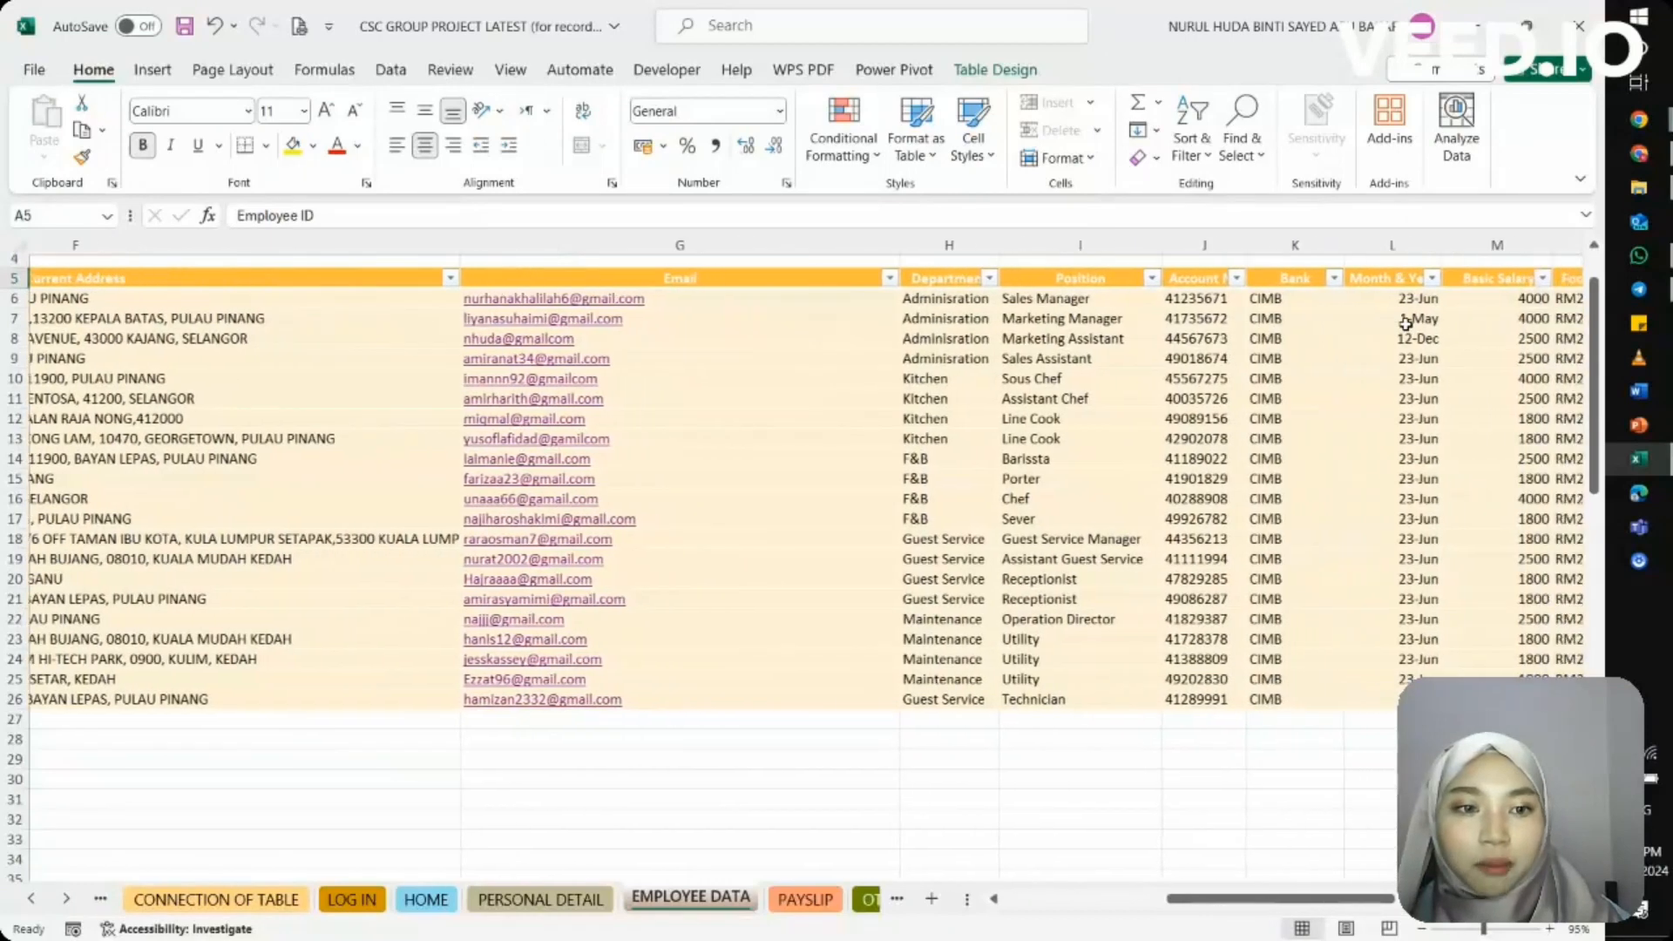
pyautogui.hscroll(4, 1405, 324)
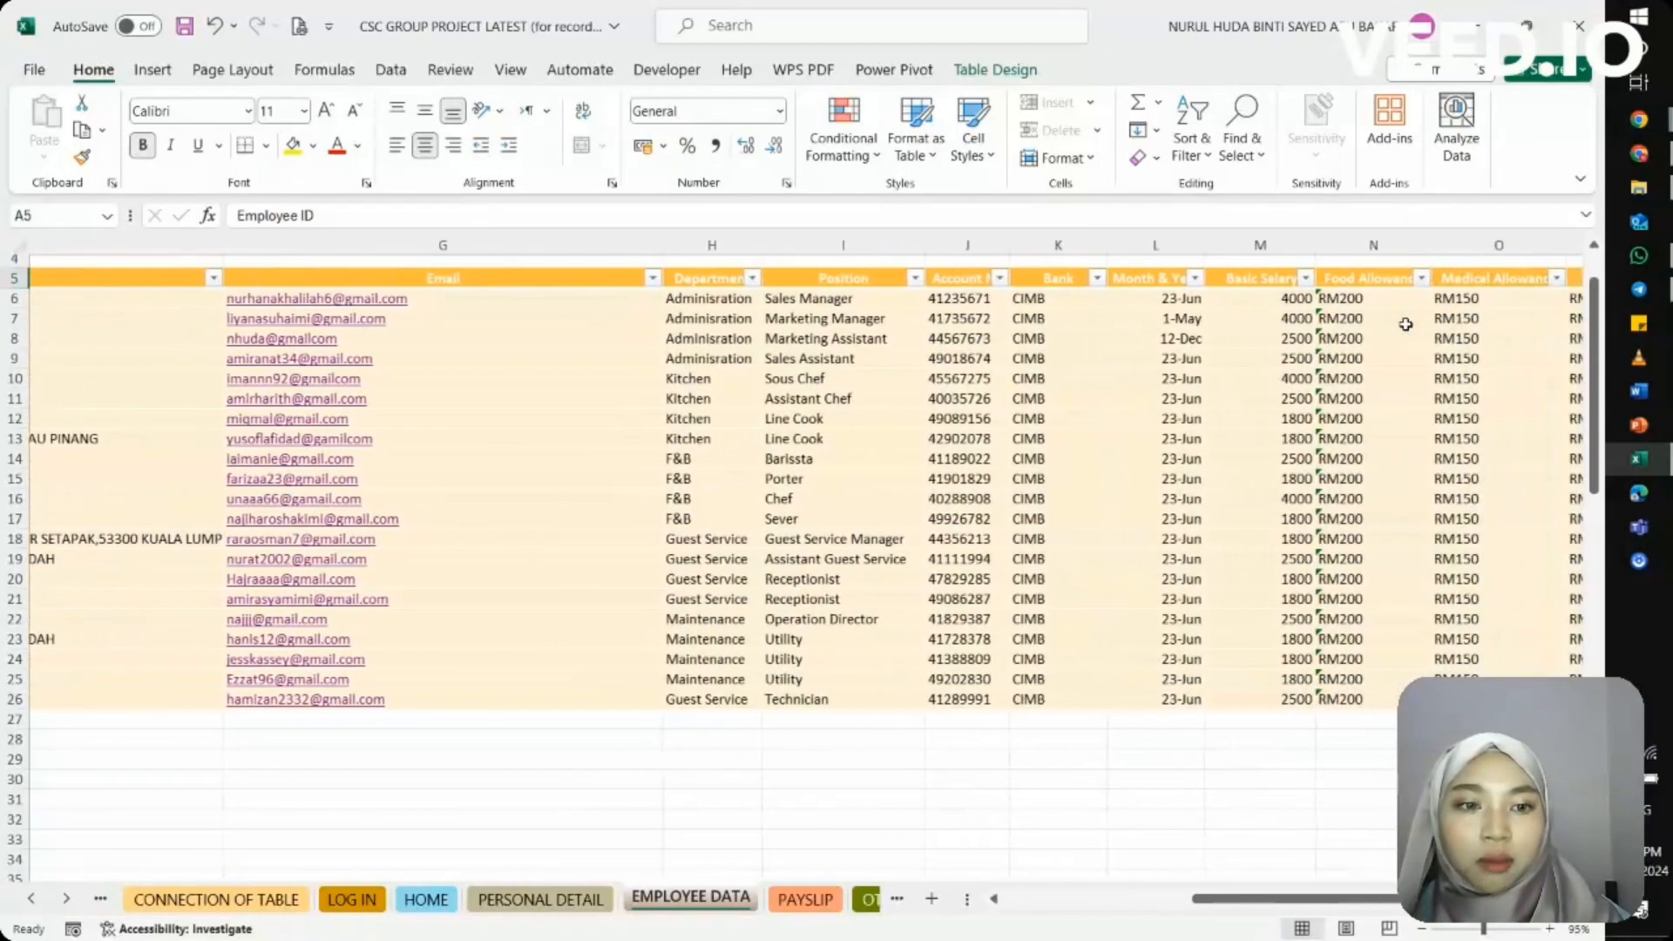
pyautogui.hscroll(6, 1241, 357)
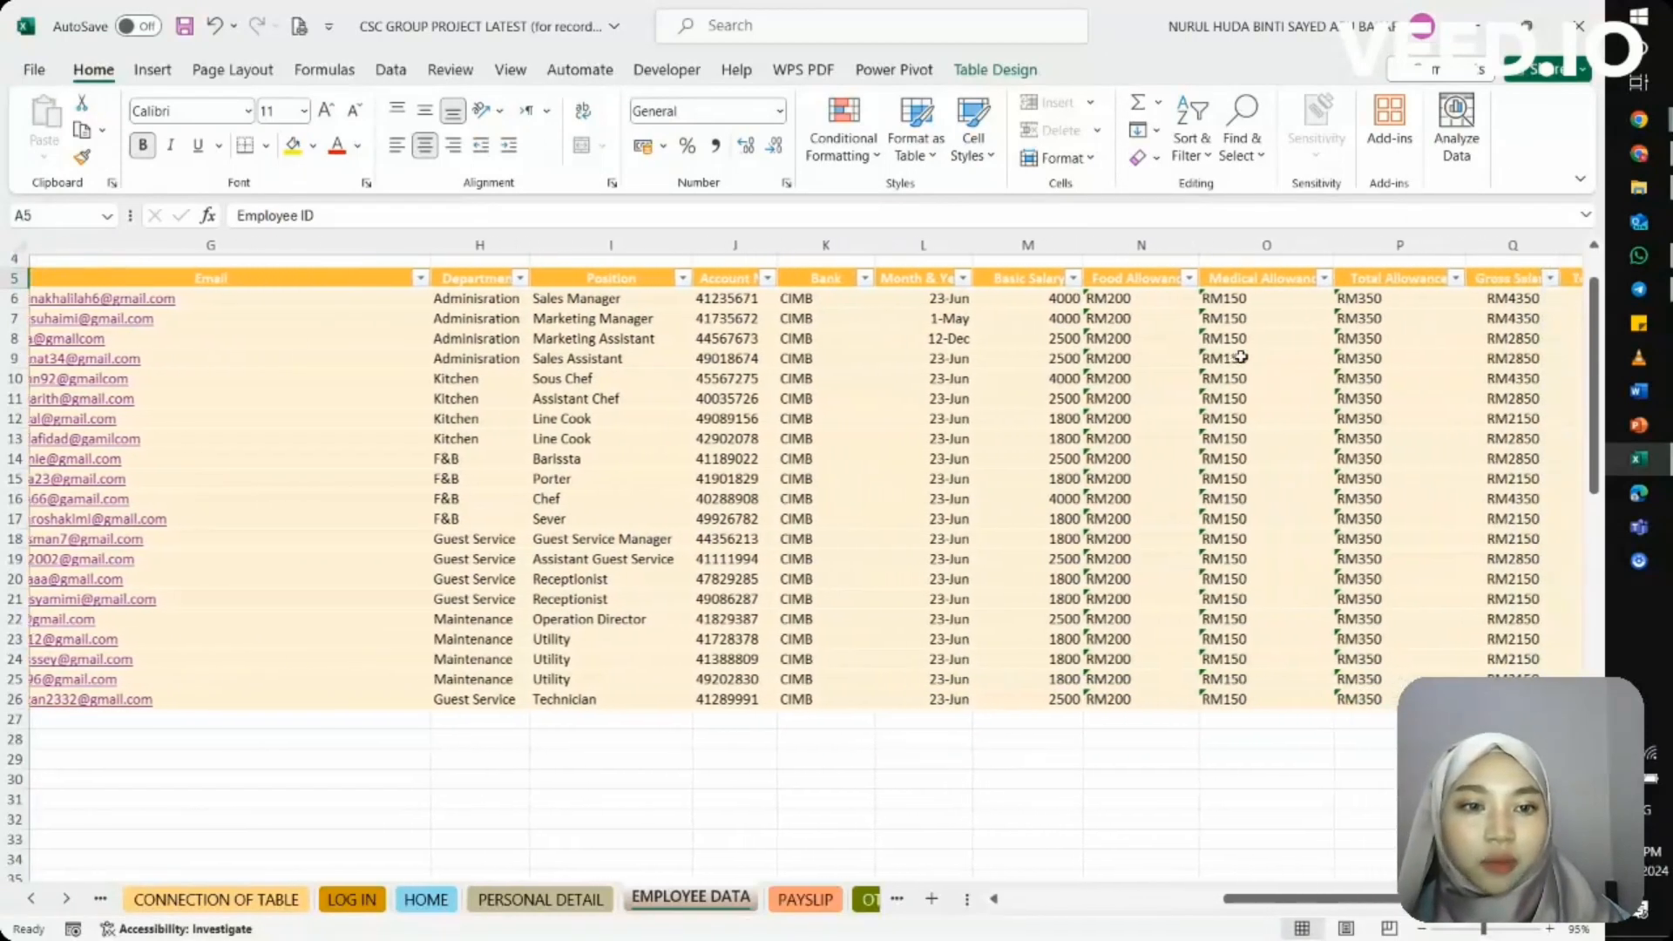
pyautogui.hscroll(4, 1240, 357)
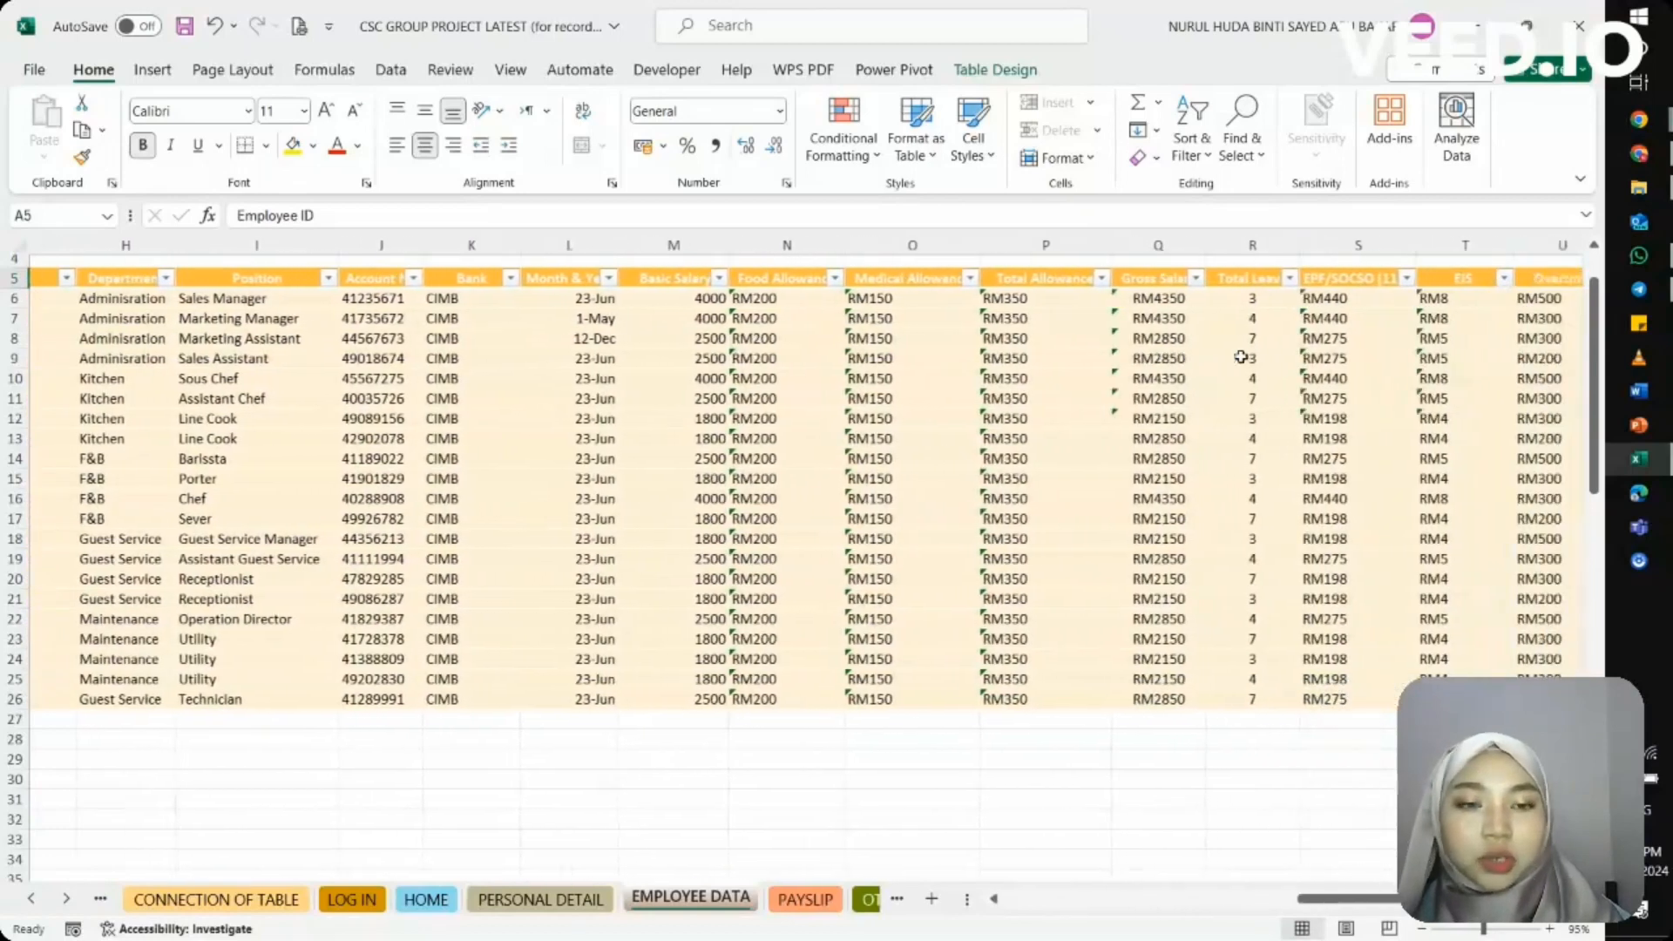
pyautogui.hscroll(2, 1241, 357)
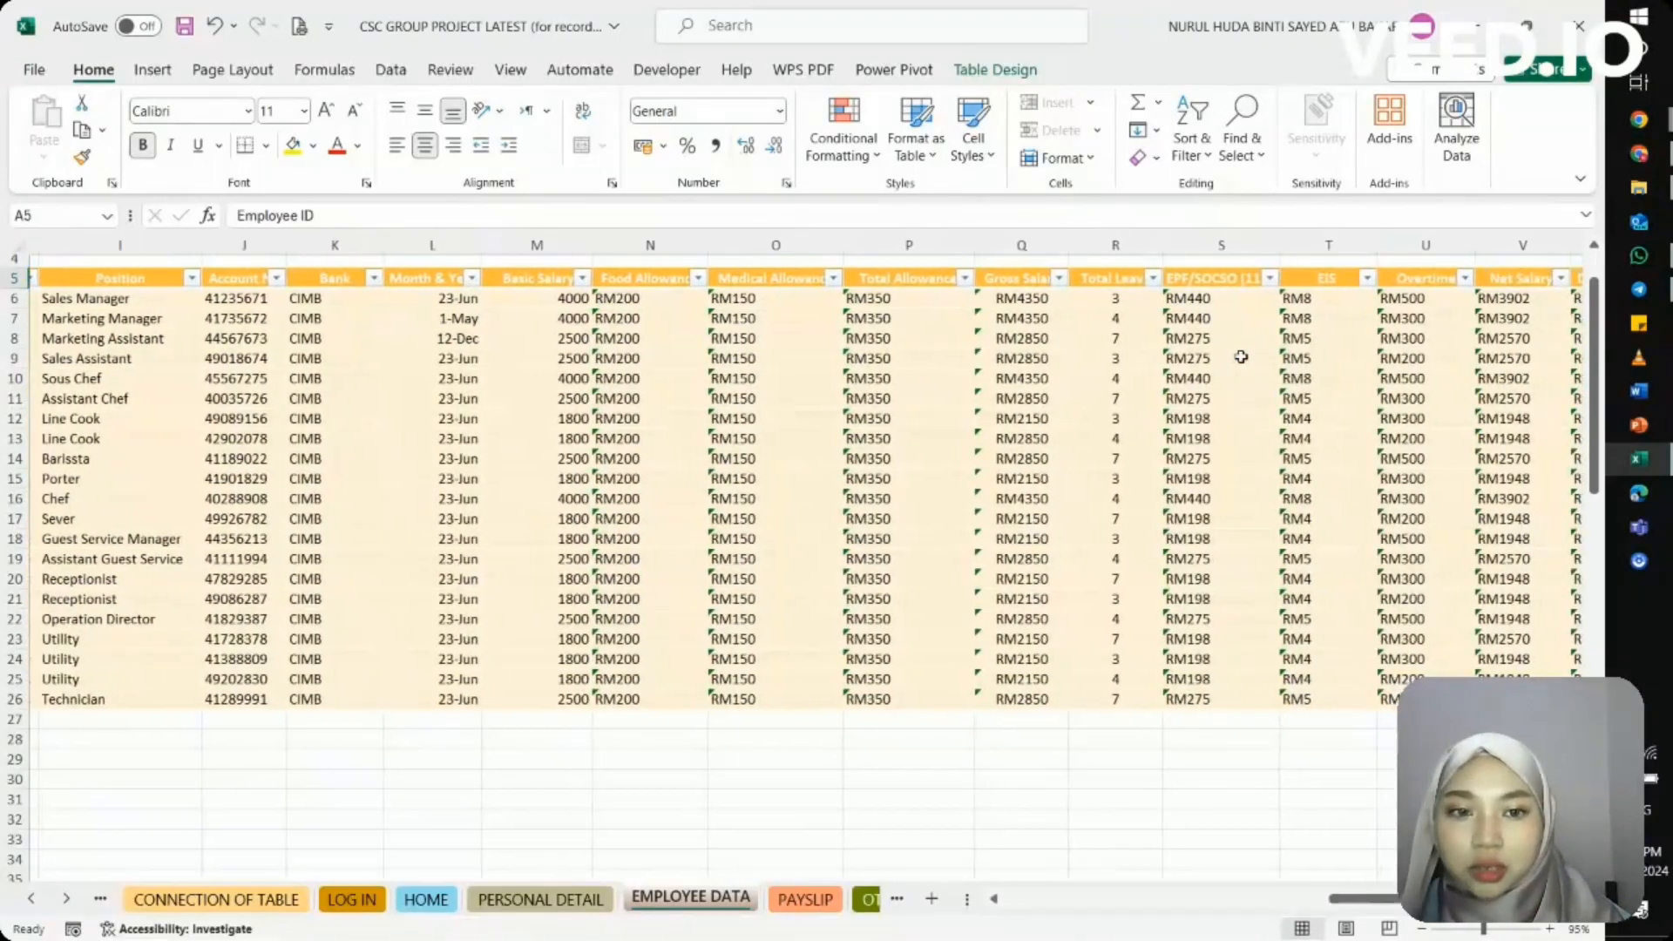
pyautogui.hscroll(1, 1240, 357)
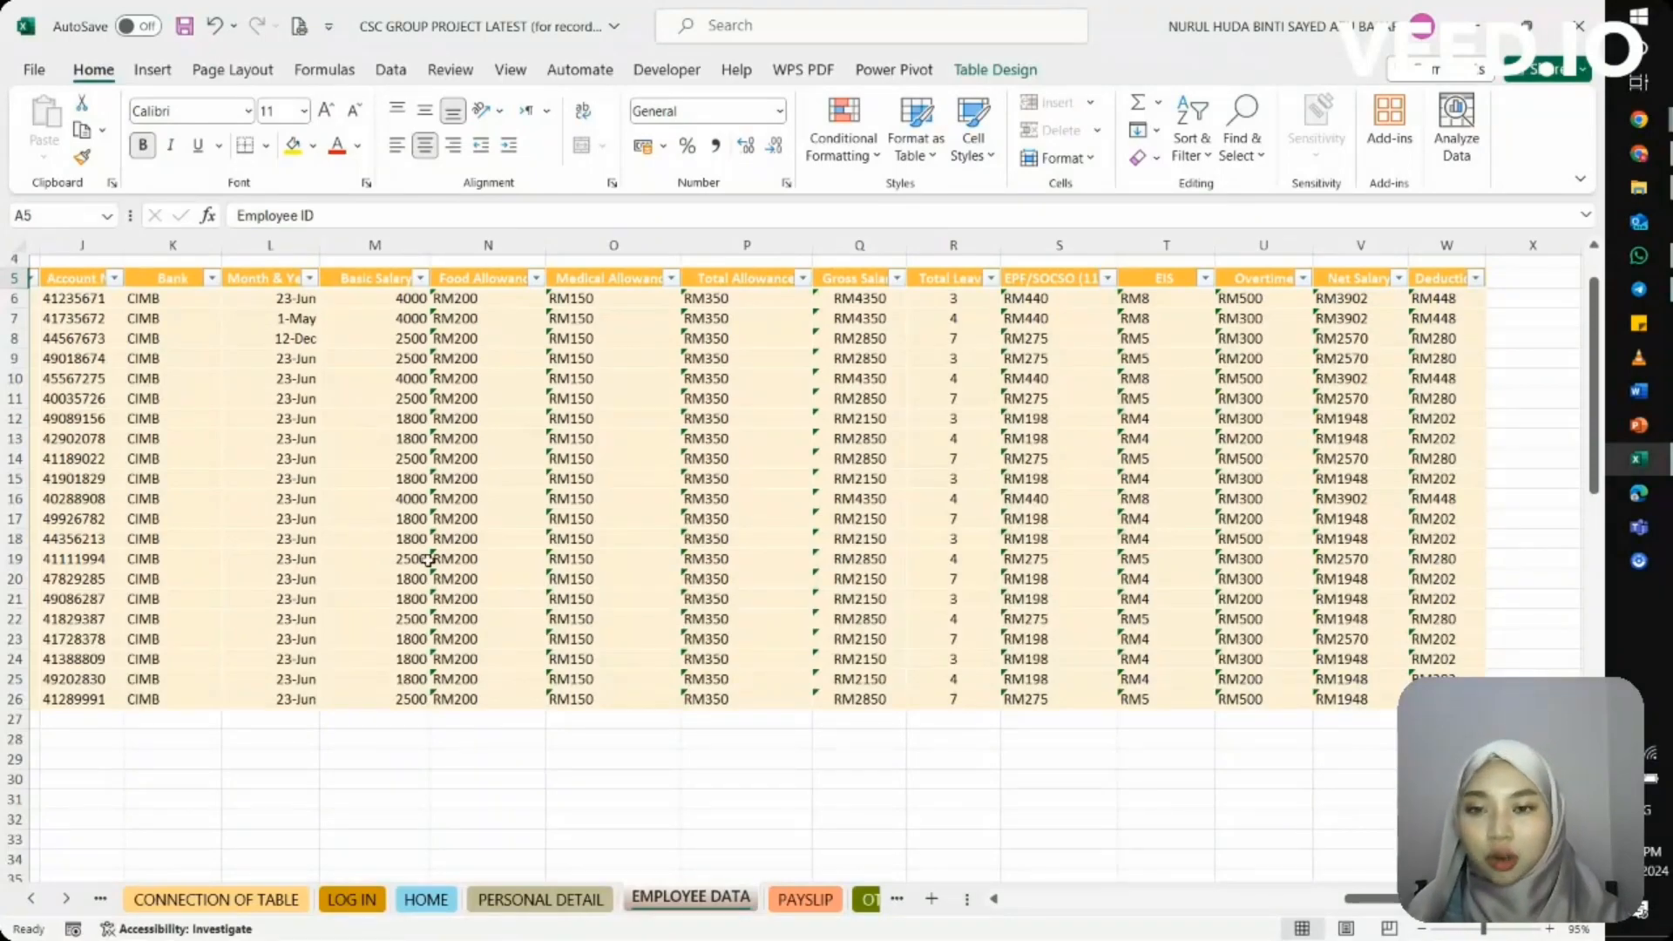
# Return to the salary summary below the employee table and inspect the Average Basic Salary formula in C30
pyautogui.hscroll(-6, 393, 495)
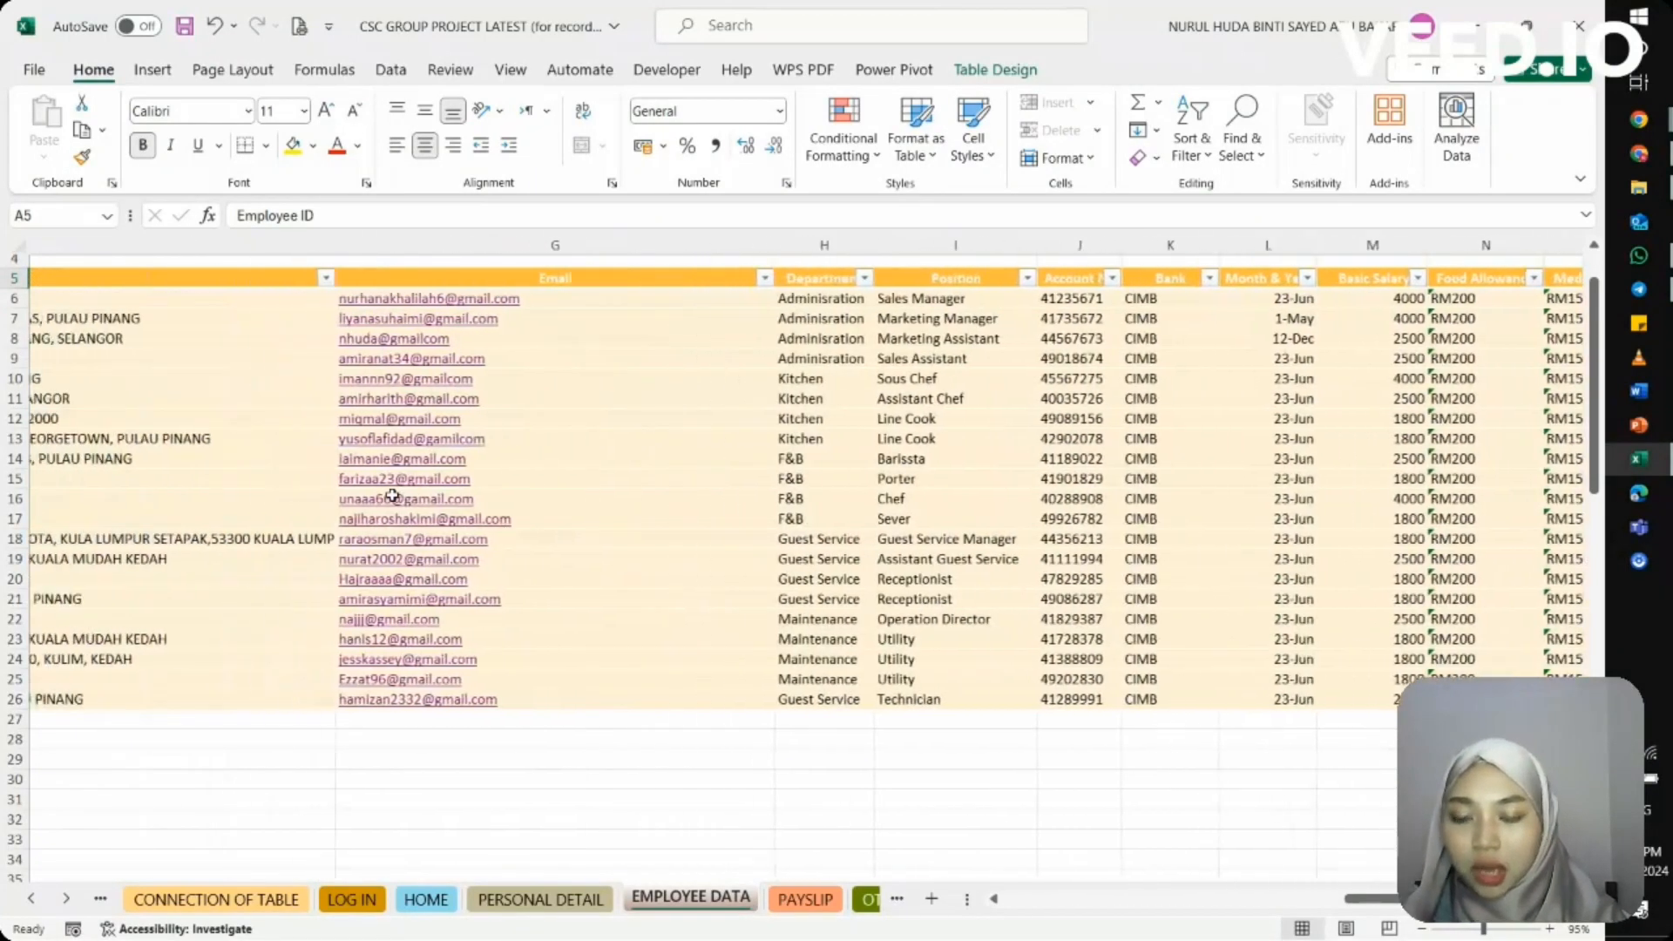
pyautogui.hscroll(-6, 393, 495)
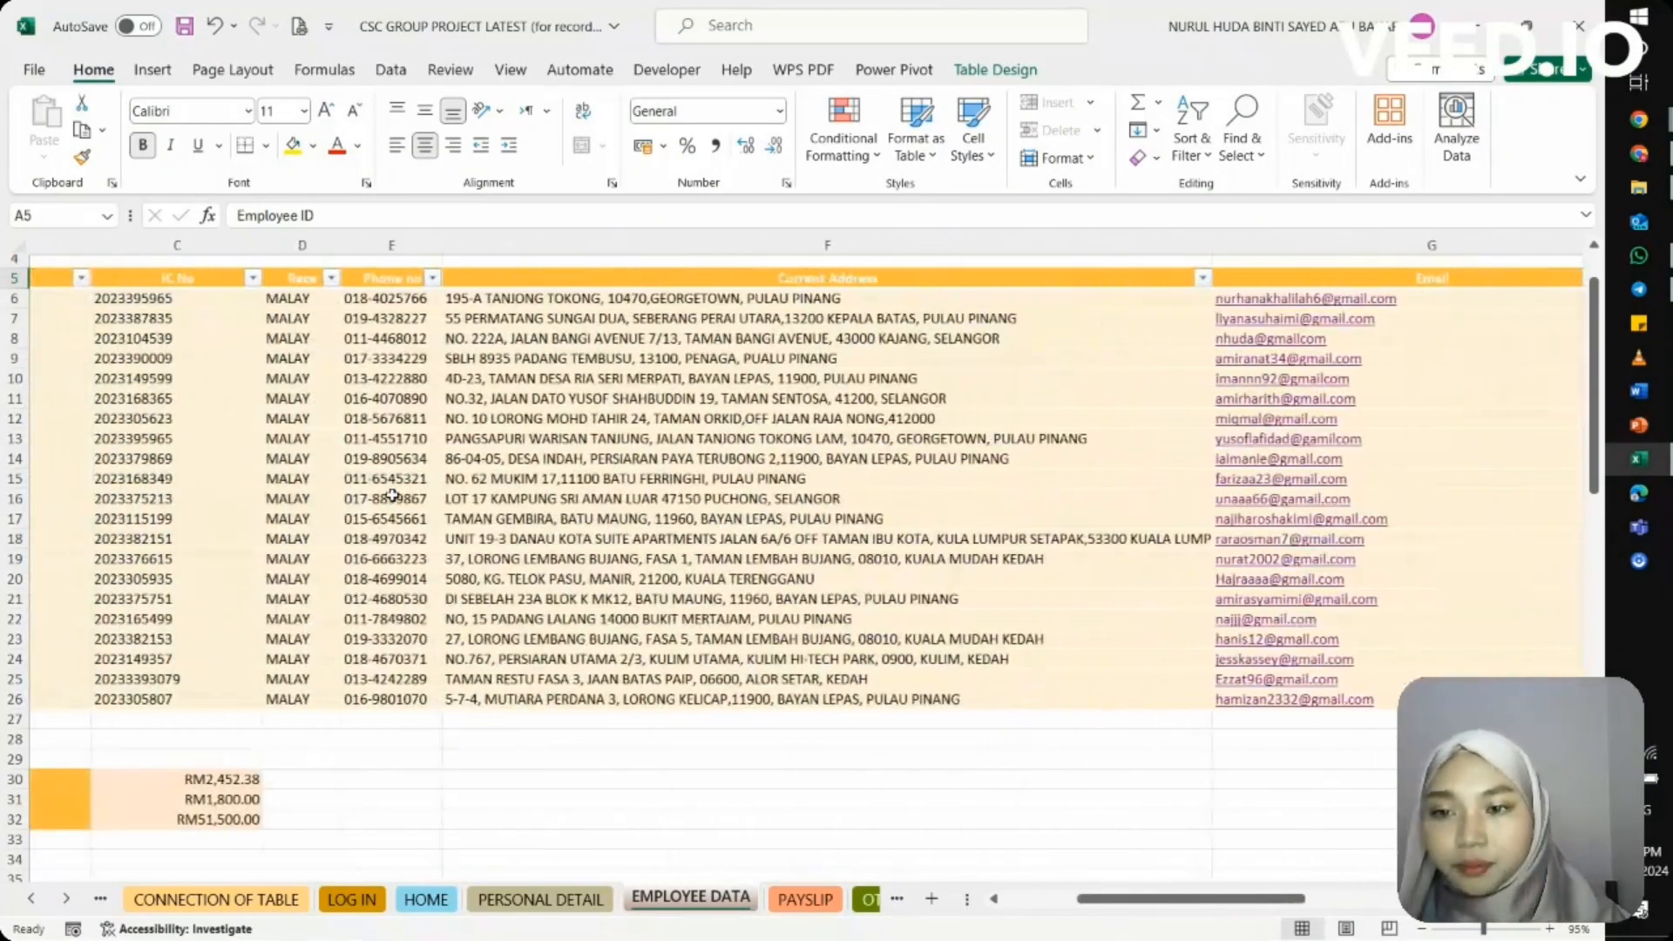
pyautogui.hscroll(-3, 393, 495)
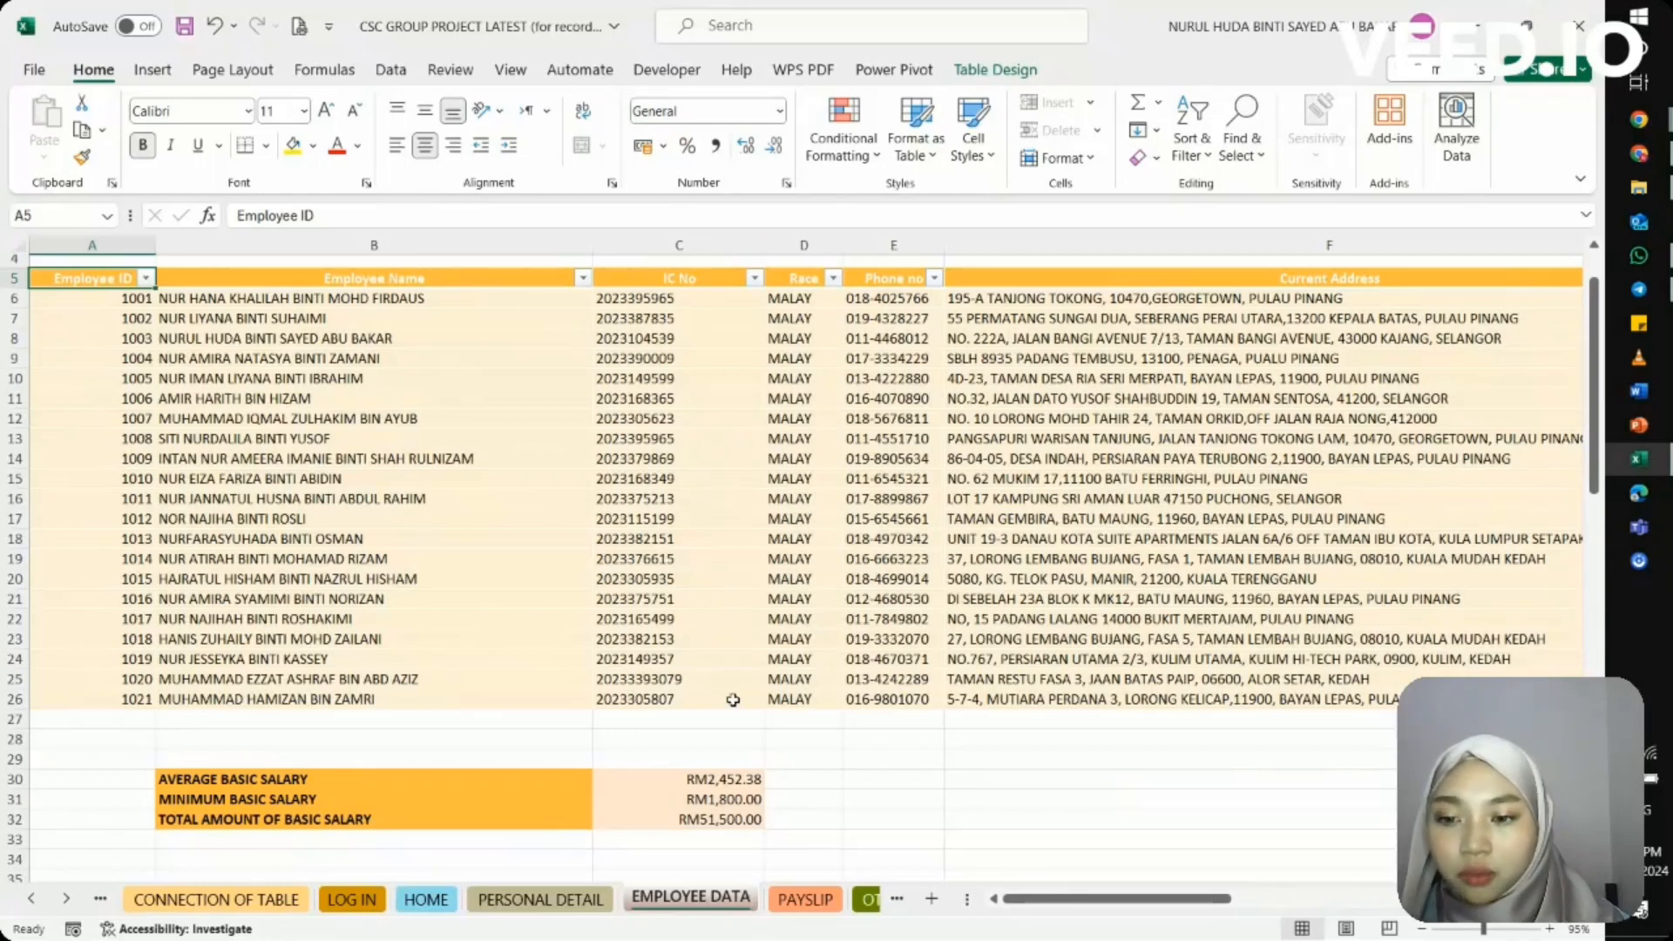
pyautogui.scroll(-1, 733, 699)
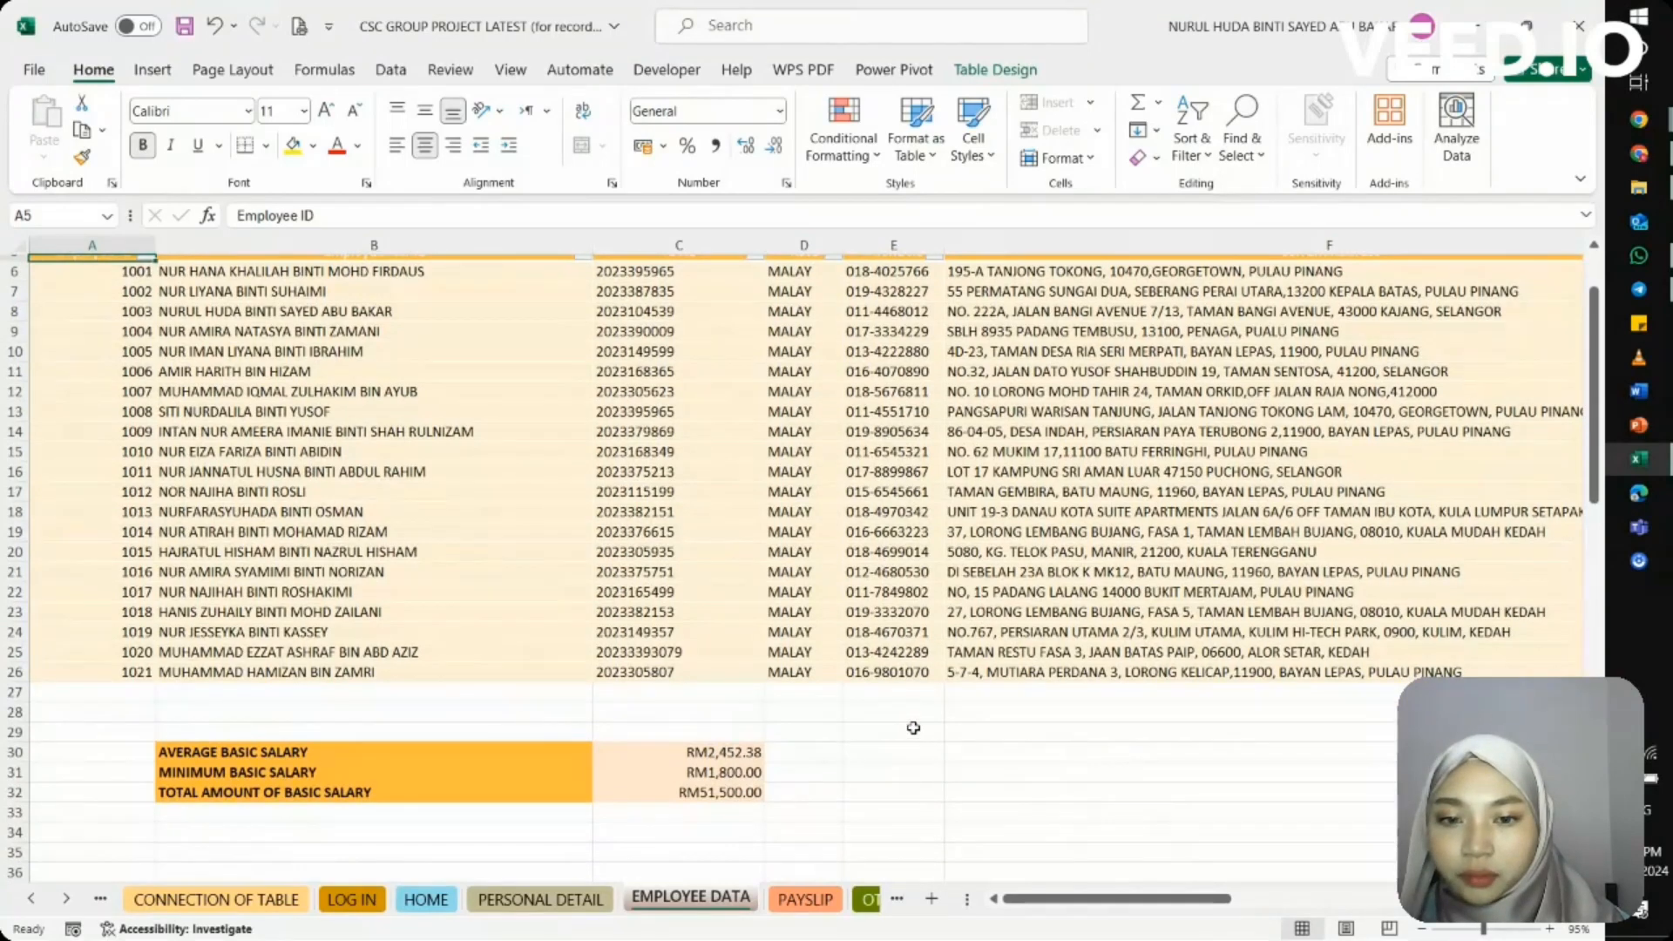
pyautogui.hscroll(2, 910, 726)
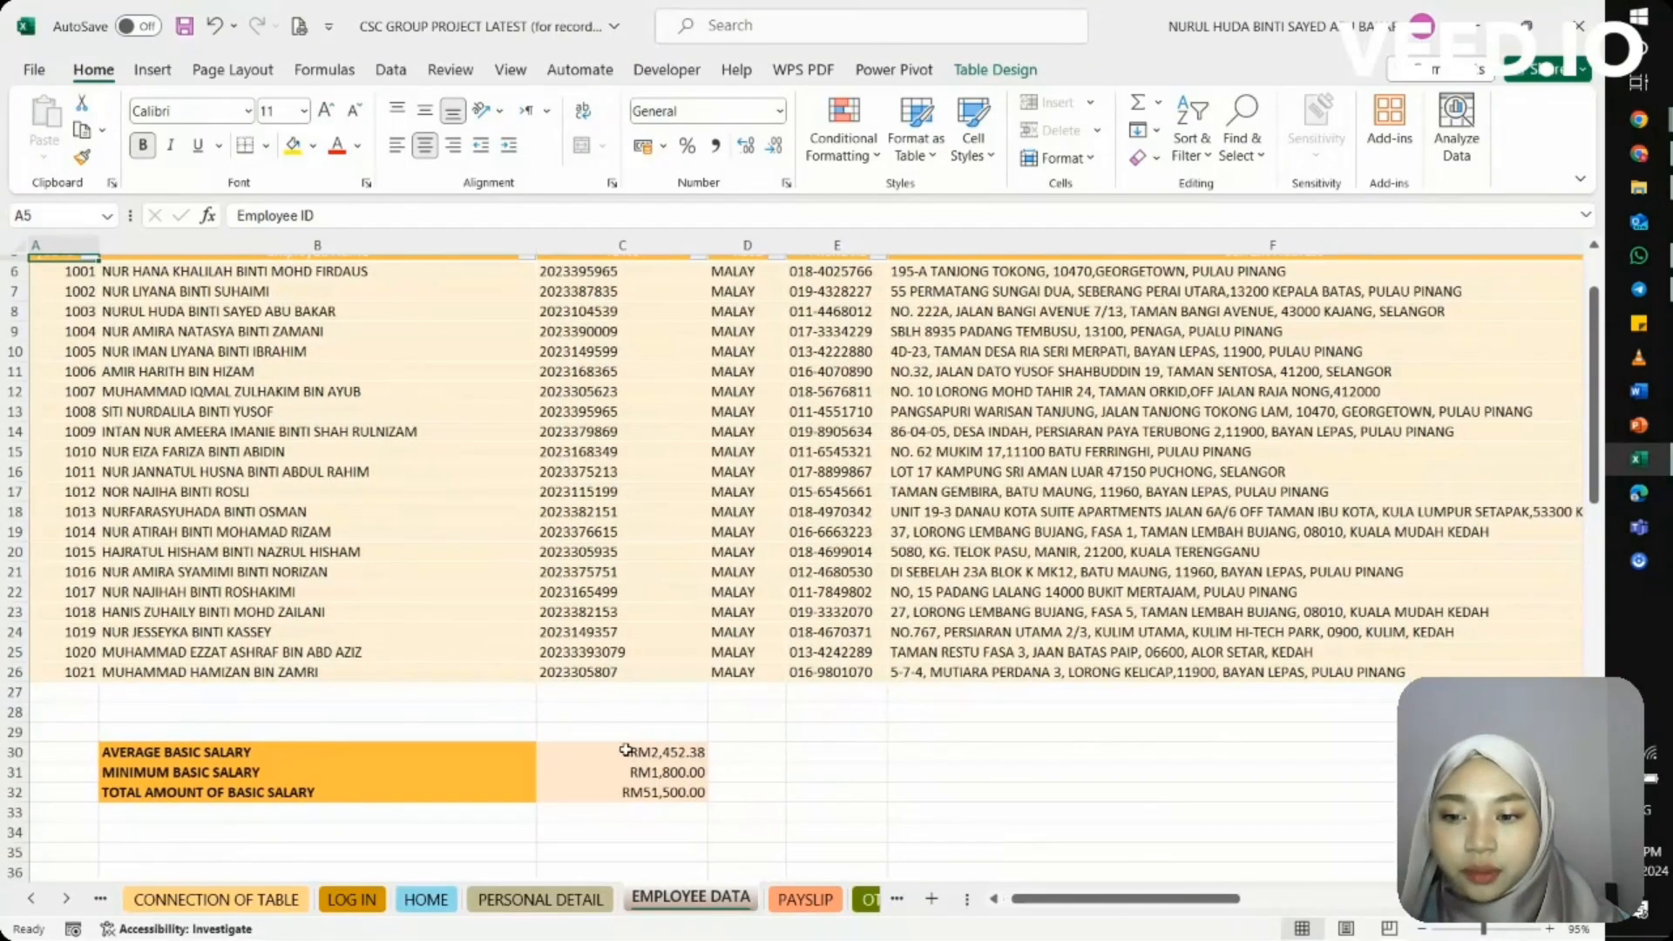
pyautogui.click(604, 751)
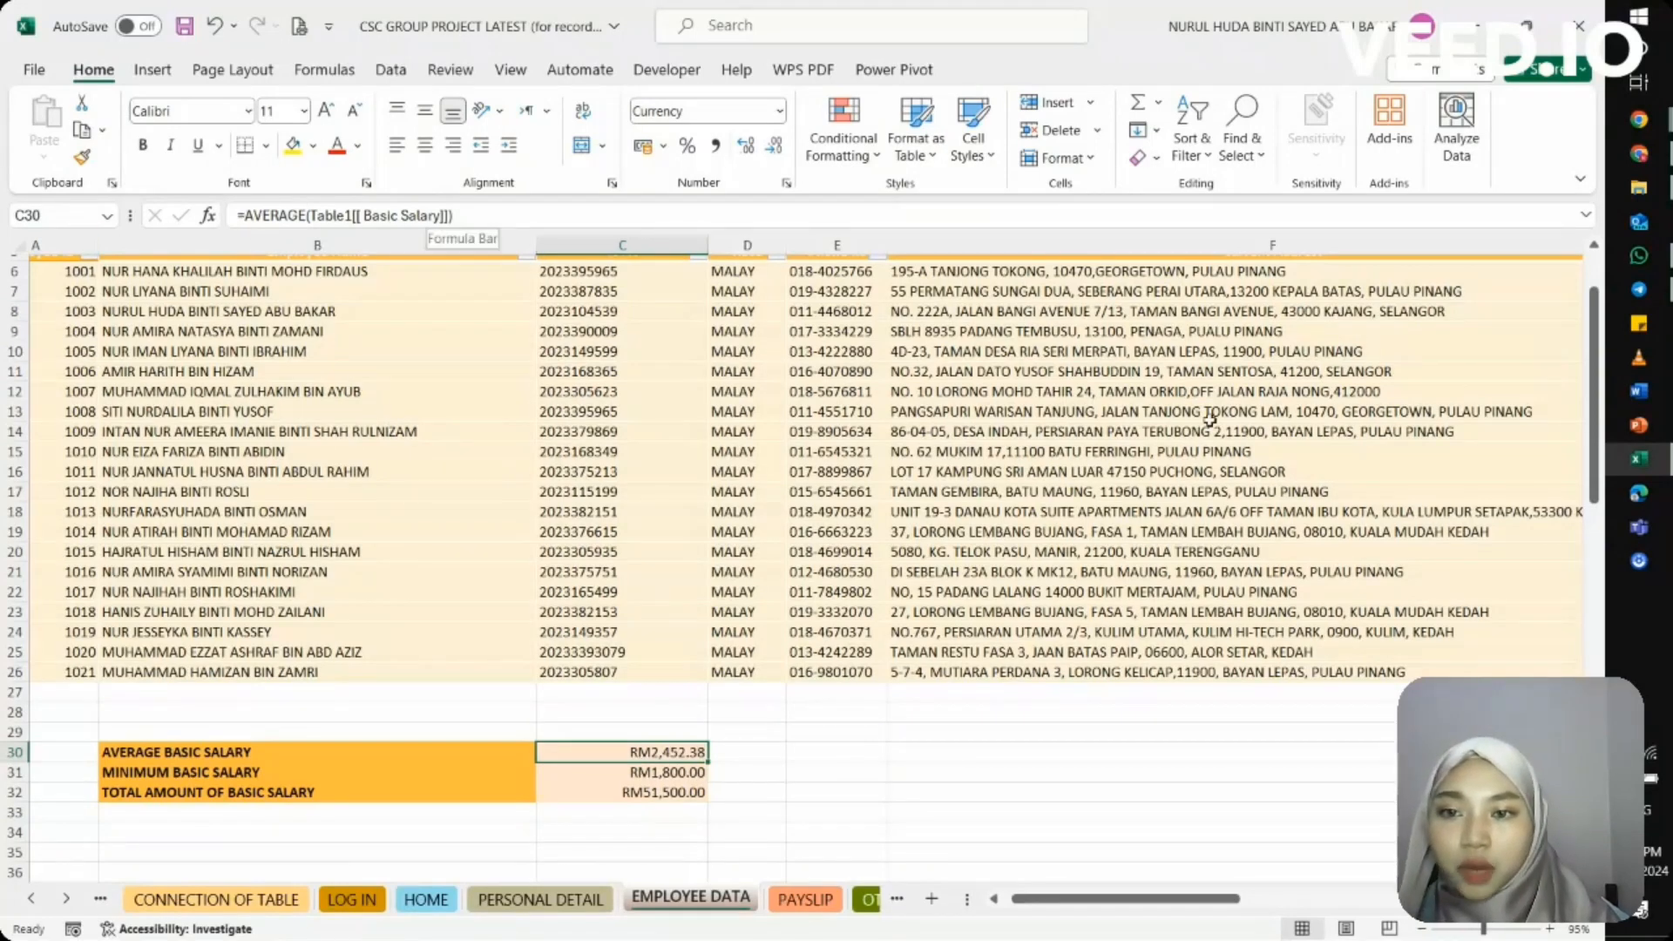
# Enter an AVERAGE formula in M3, above the Basic Salary column, covering the salaries in M6 to M26
pyautogui.hscroll(10, 1418, 440)
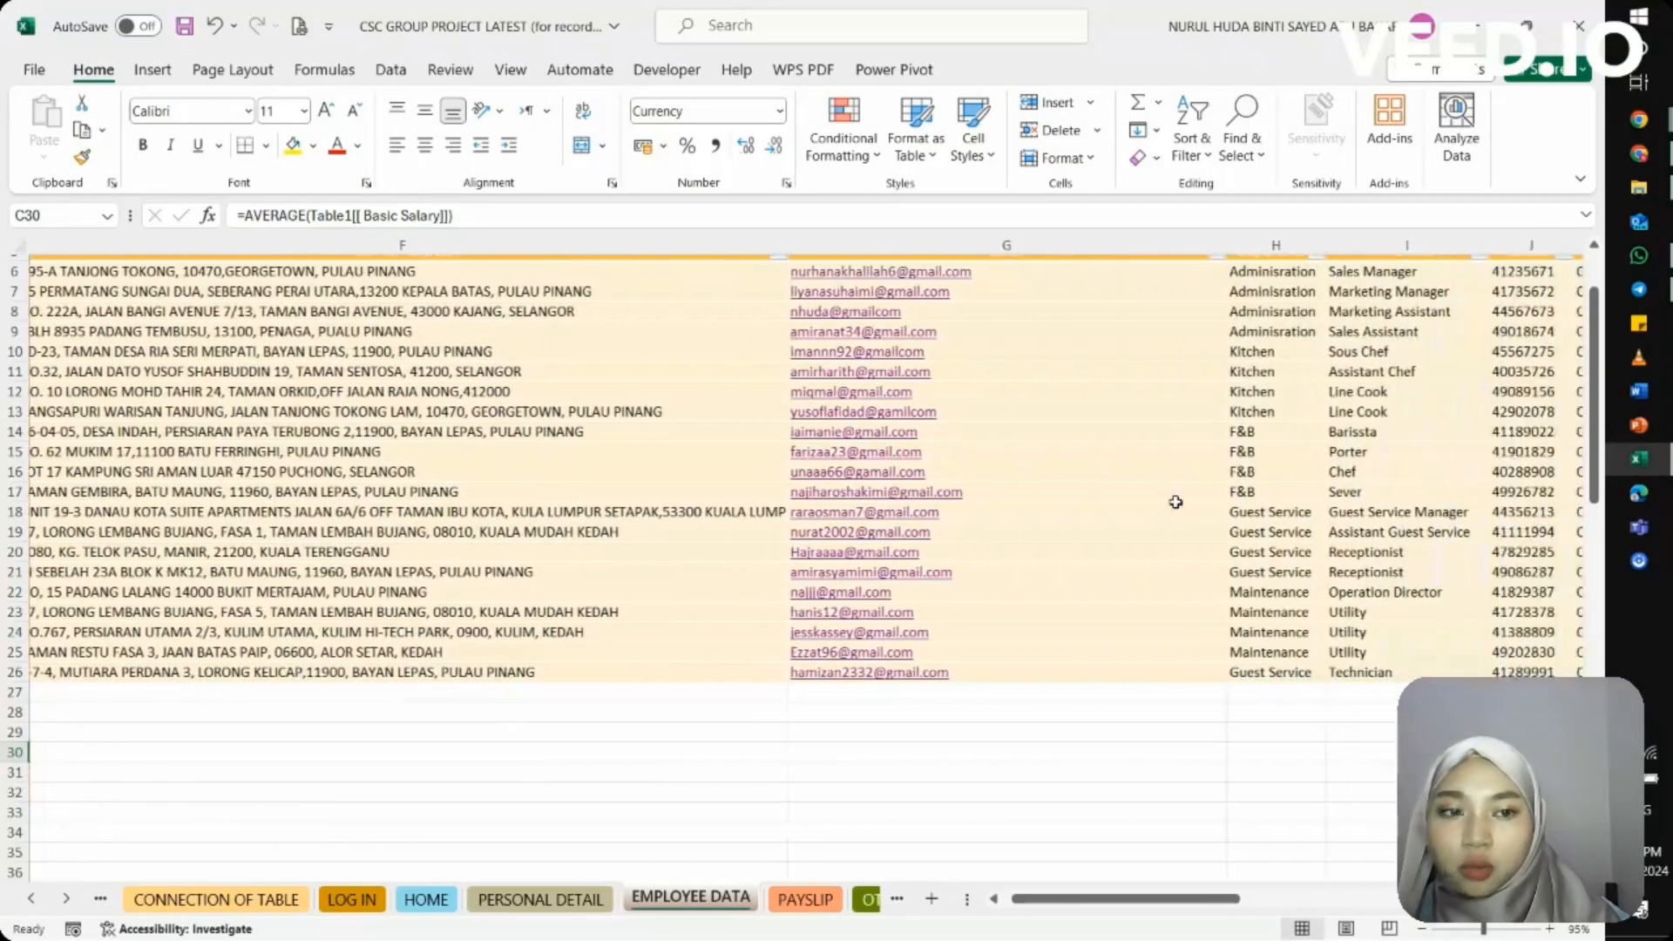
pyautogui.hscroll(3, 1175, 502)
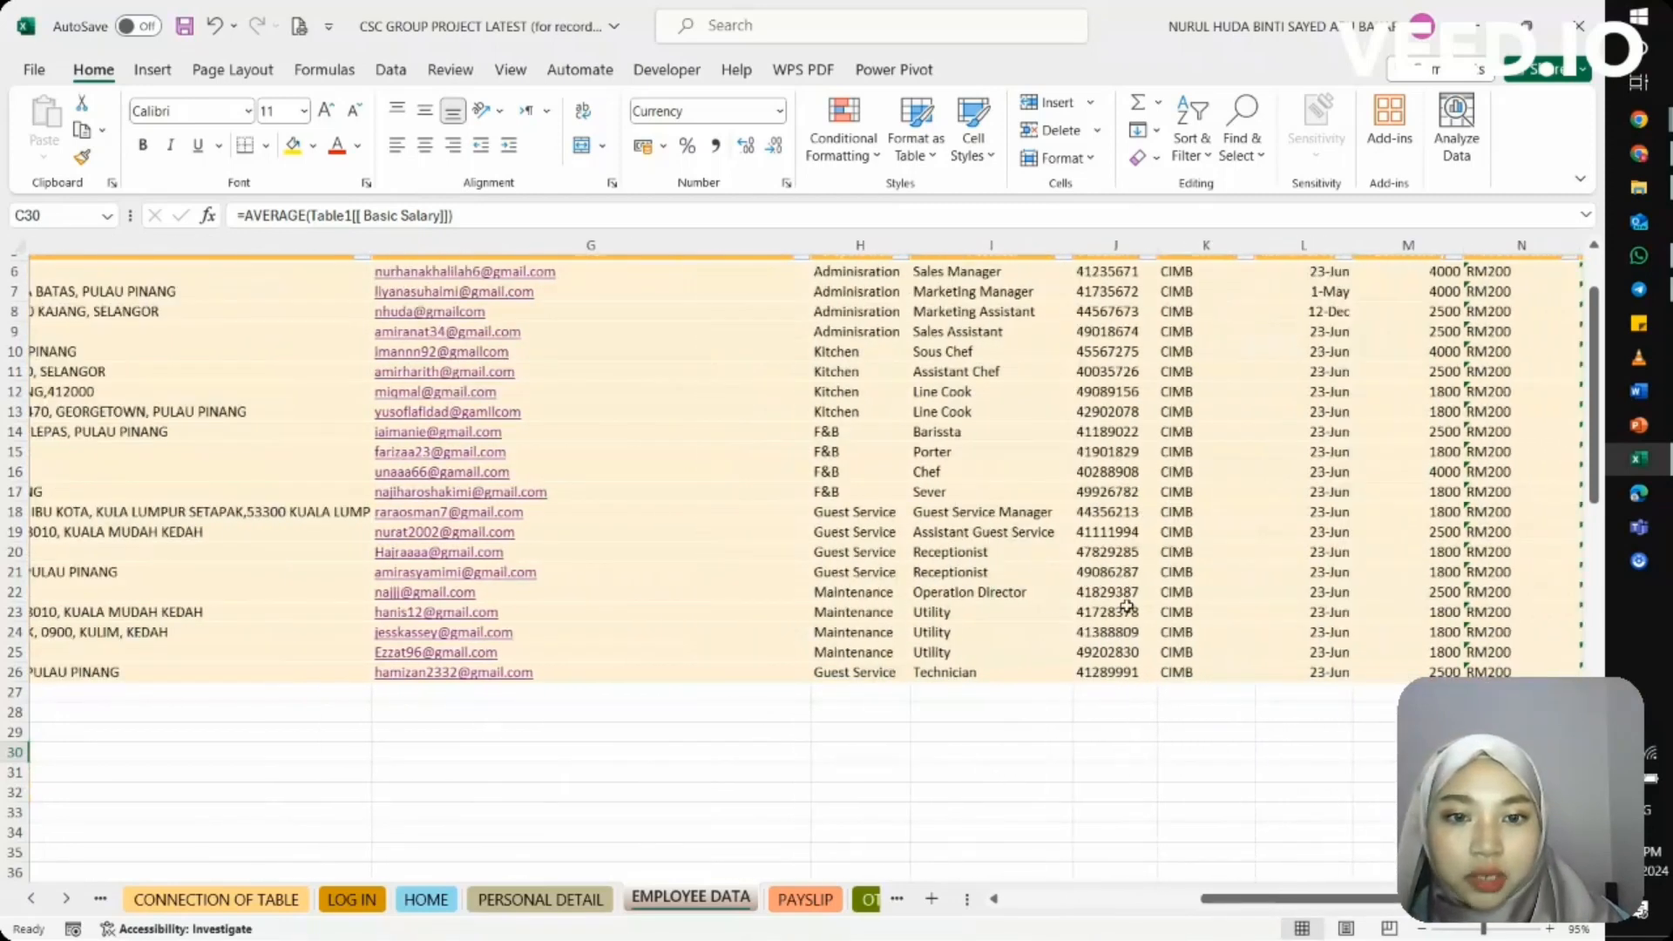
pyautogui.scroll(2, 1168, 527)
pyautogui.hscroll(-1, 1168, 527)
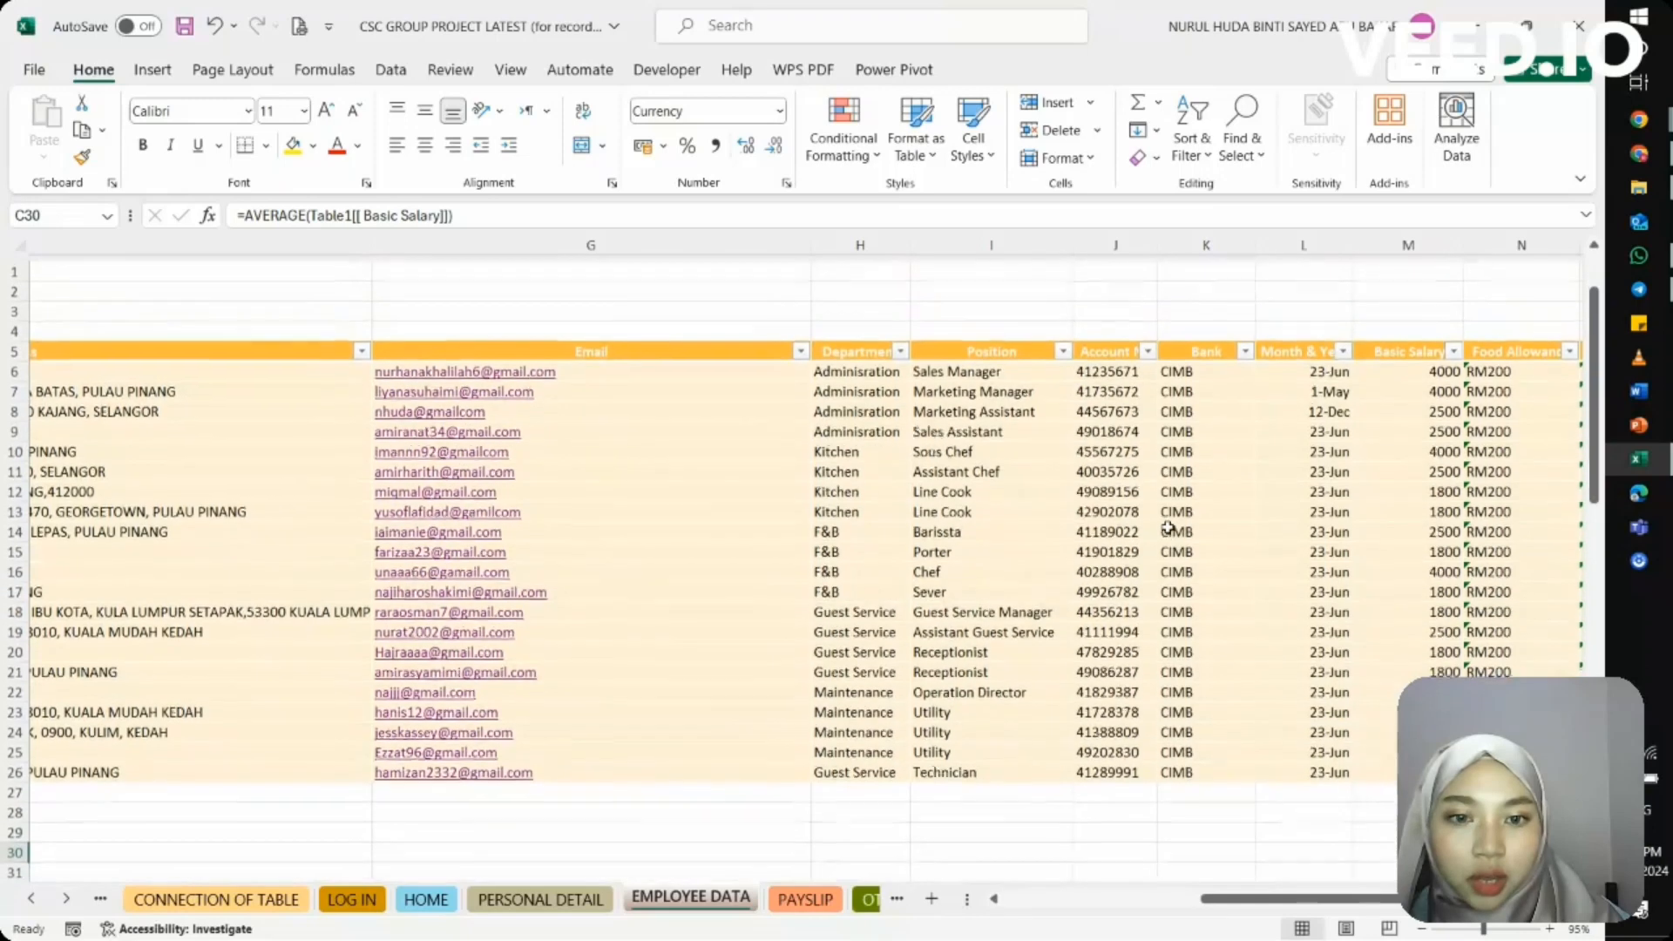
pyautogui.hscroll(-1, 1168, 527)
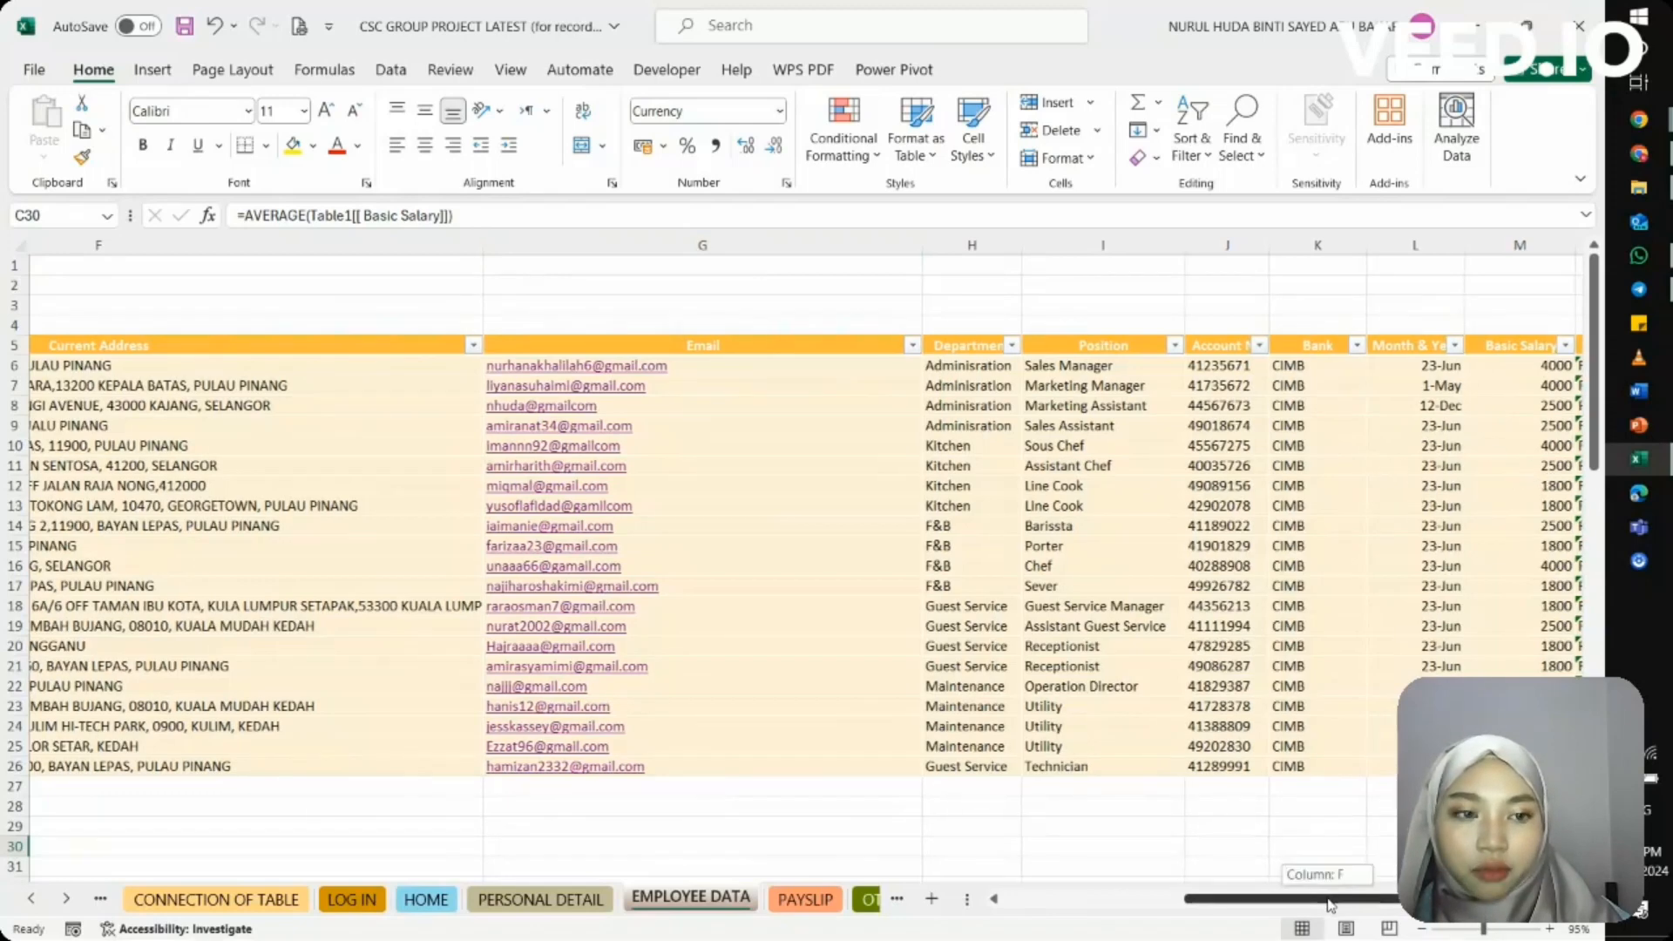
pyautogui.moveTo(1331, 902); pyautogui.dragTo(1360, 902)
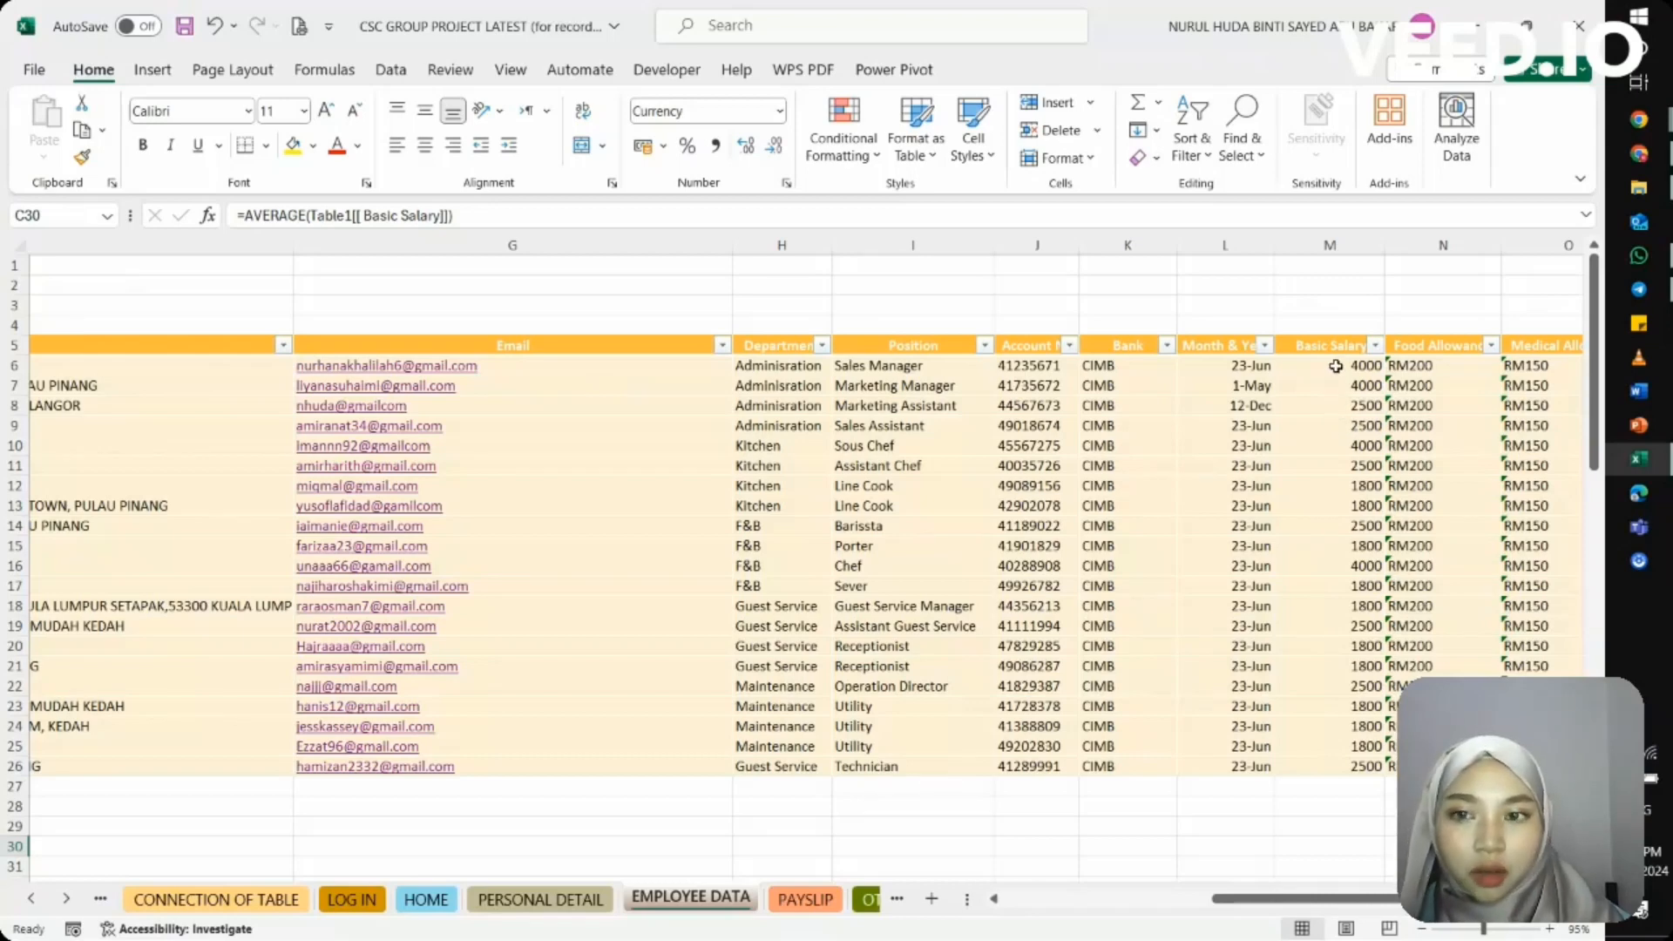
pyautogui.click(1278, 304)
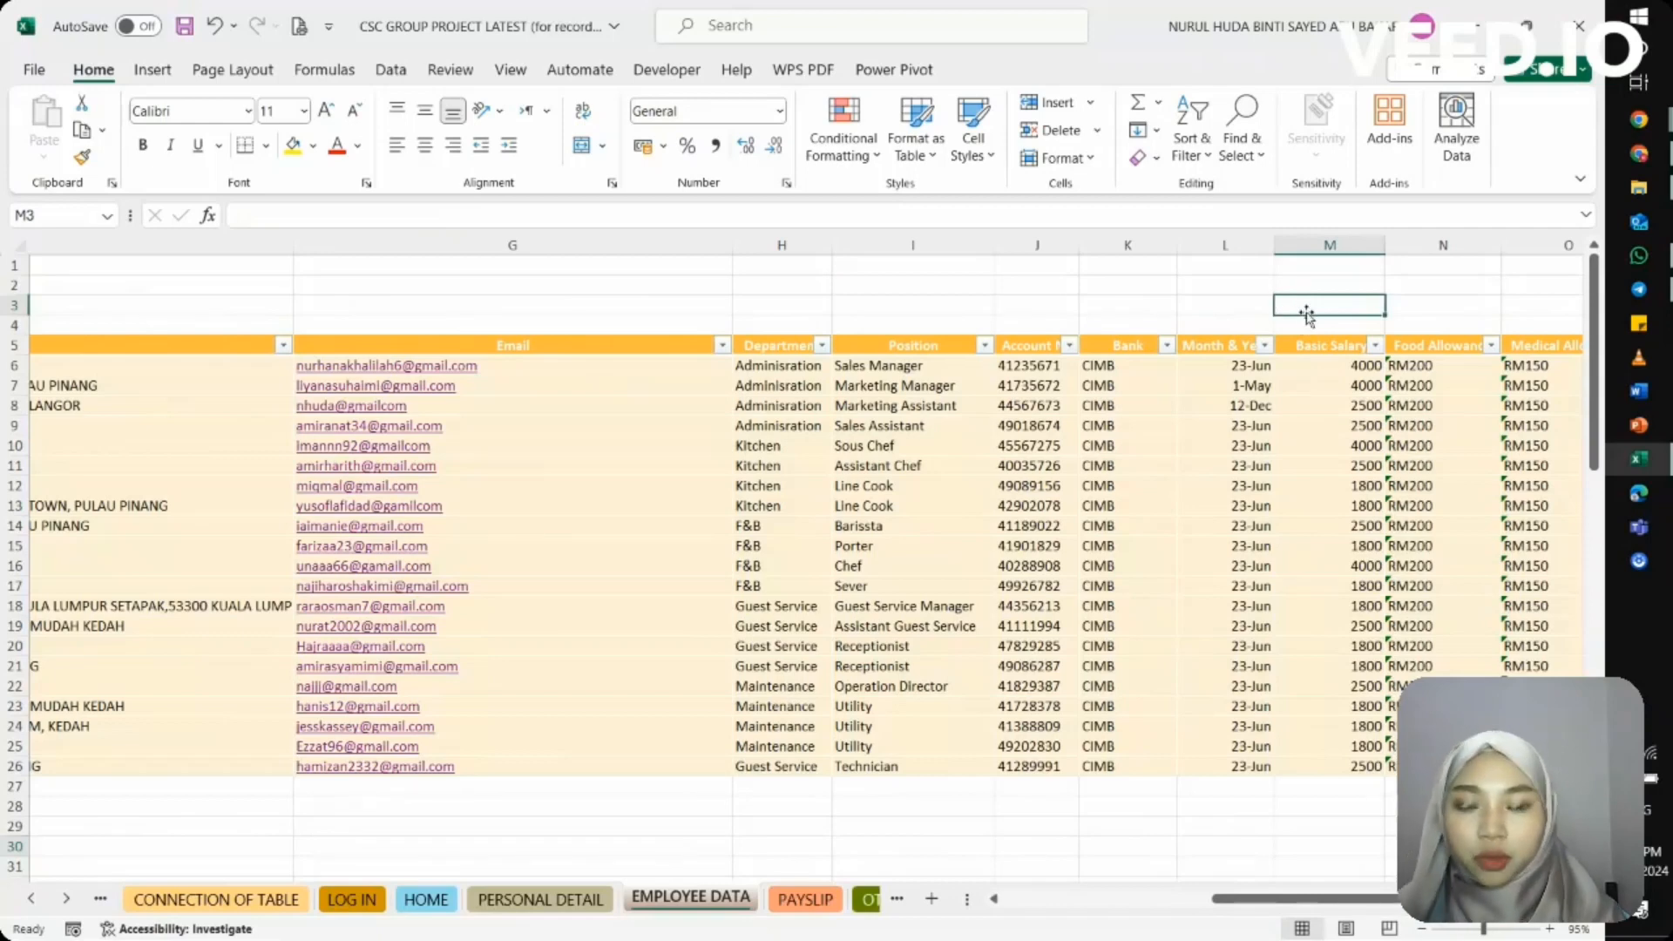
pyautogui.write('=')
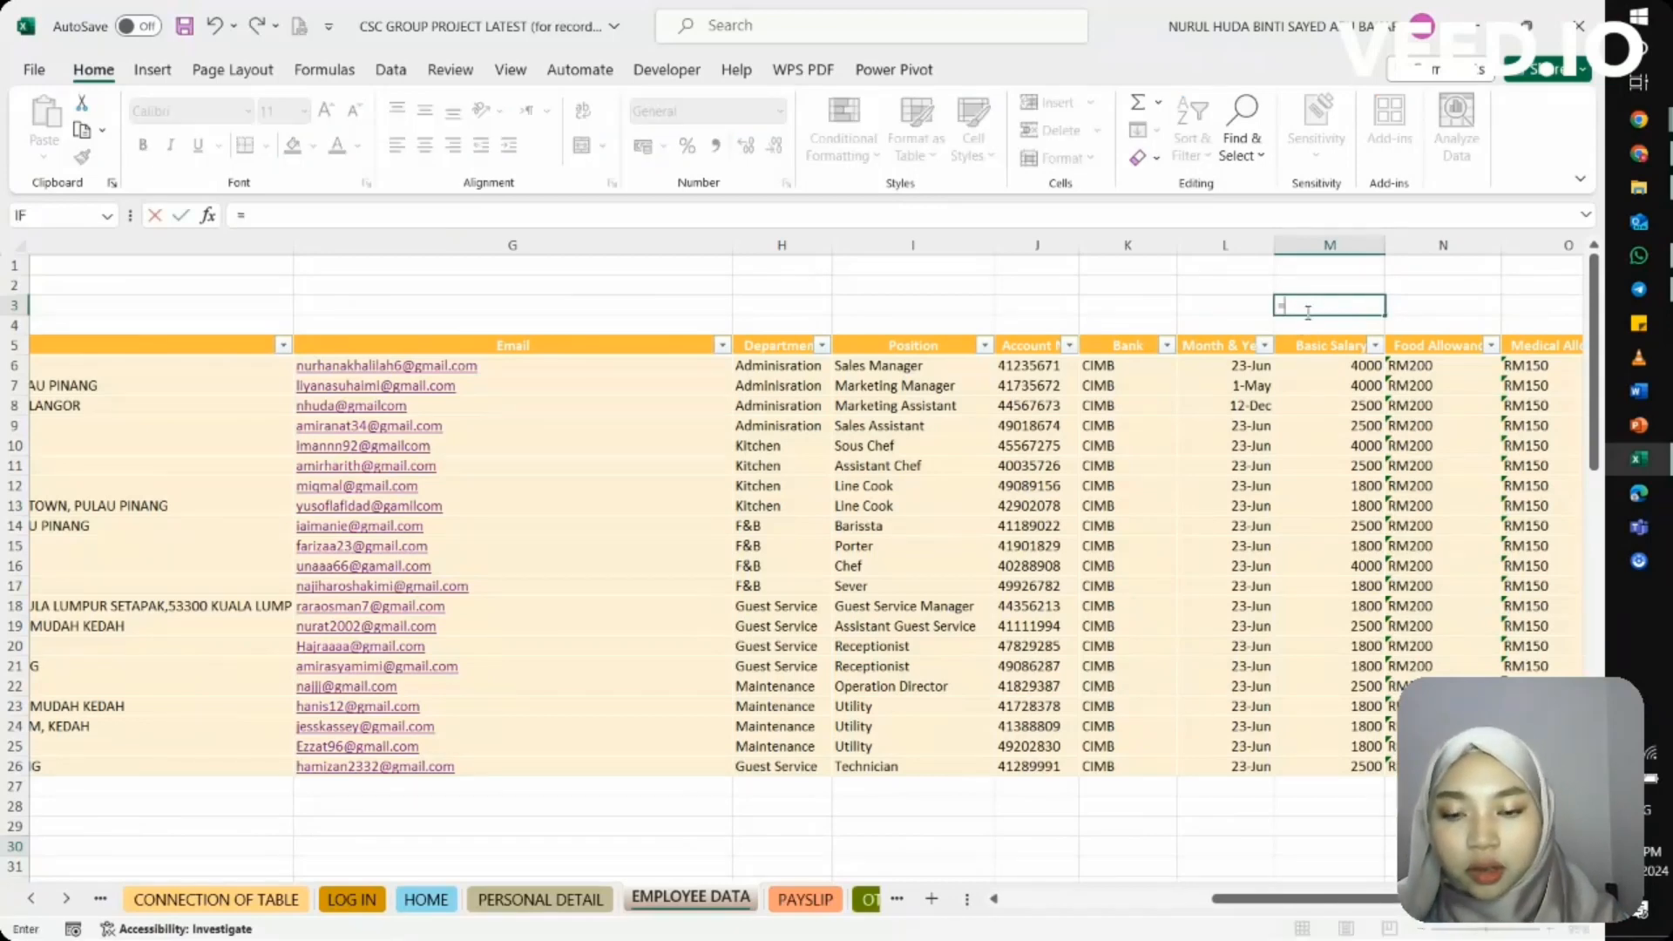
pyautogui.write('av')
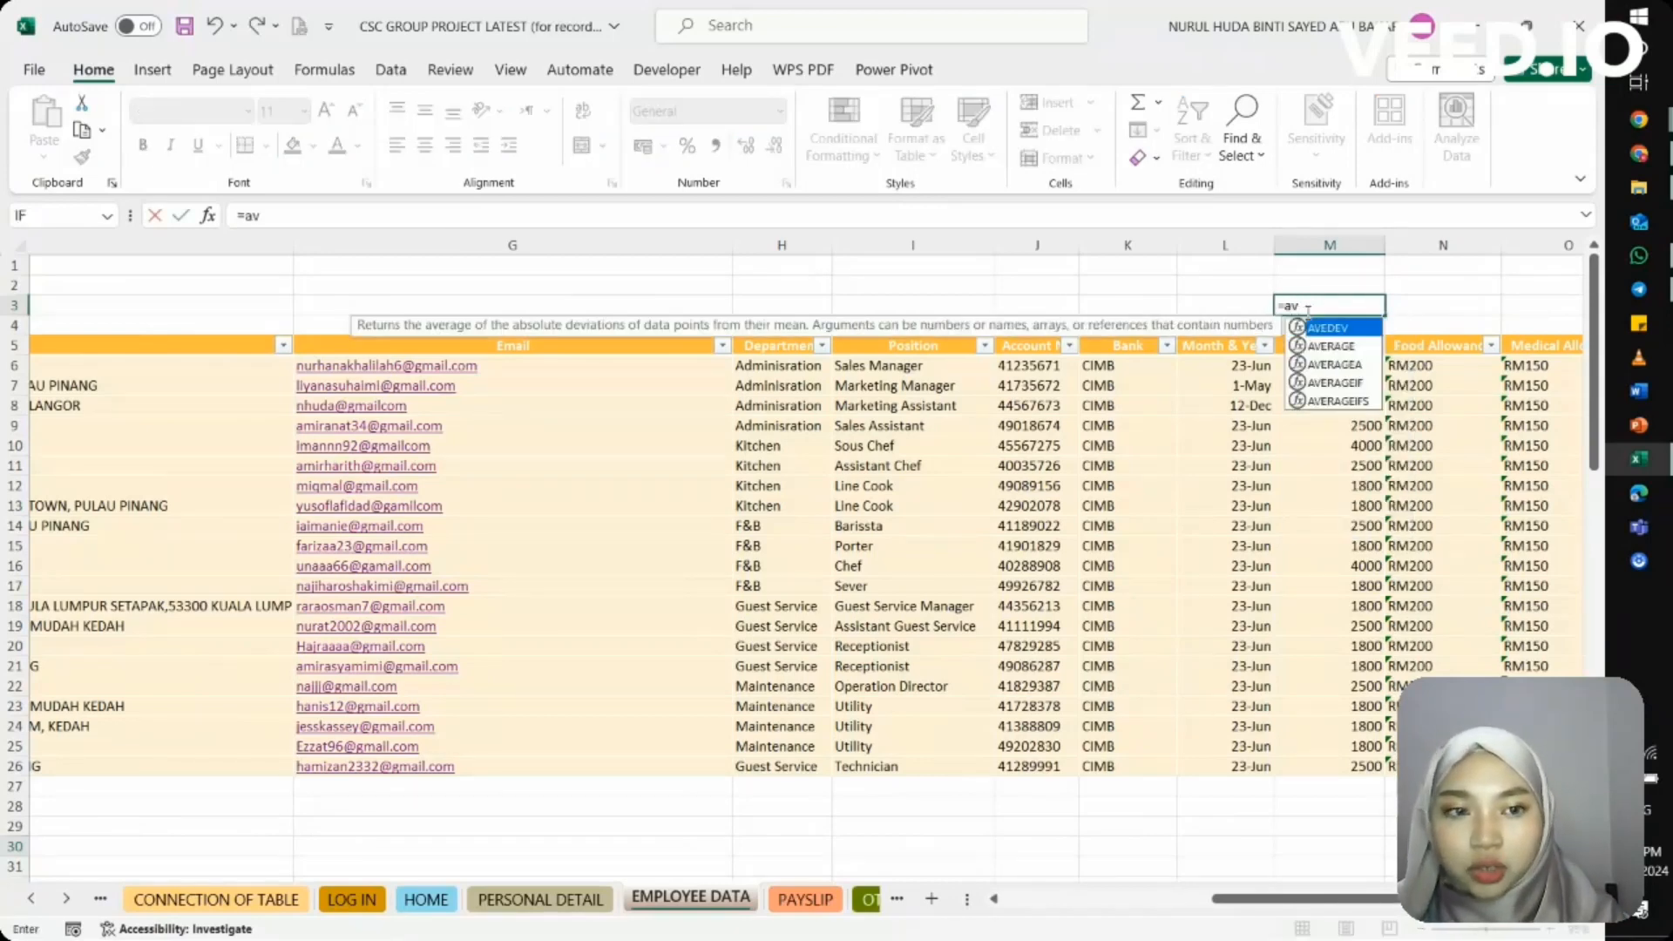
pyautogui.press('Down')
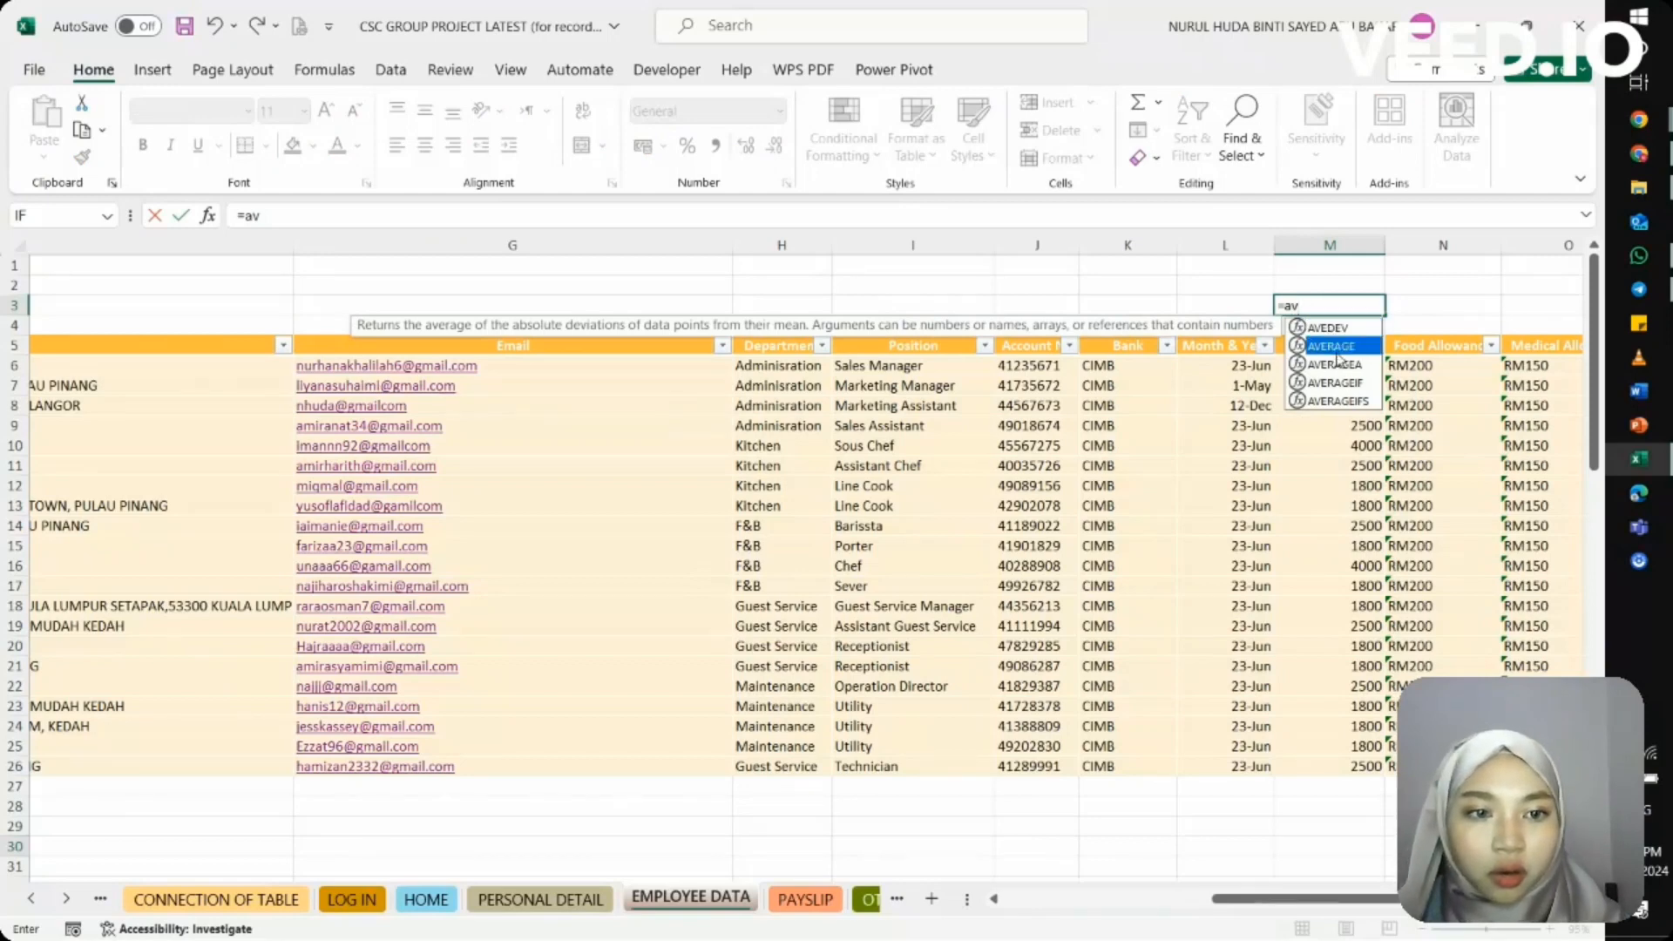
pyautogui.doubleClick(1336, 352)
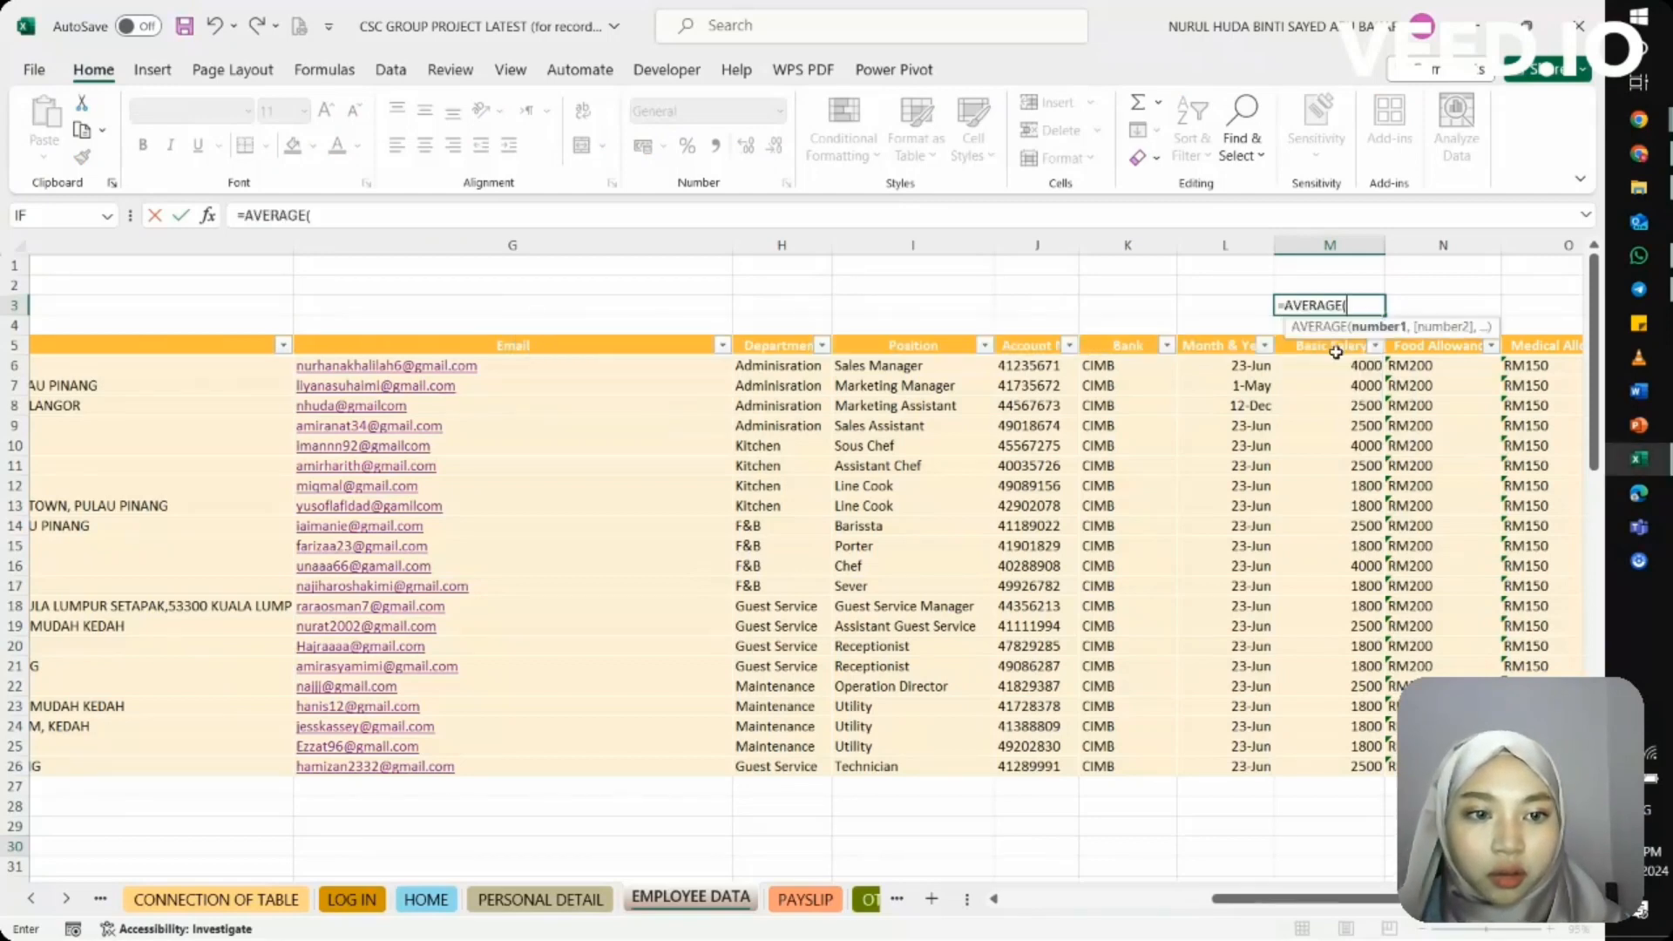
pyautogui.moveTo(1327, 369); pyautogui.dragTo(1344, 764)
pyautogui.press('Return')
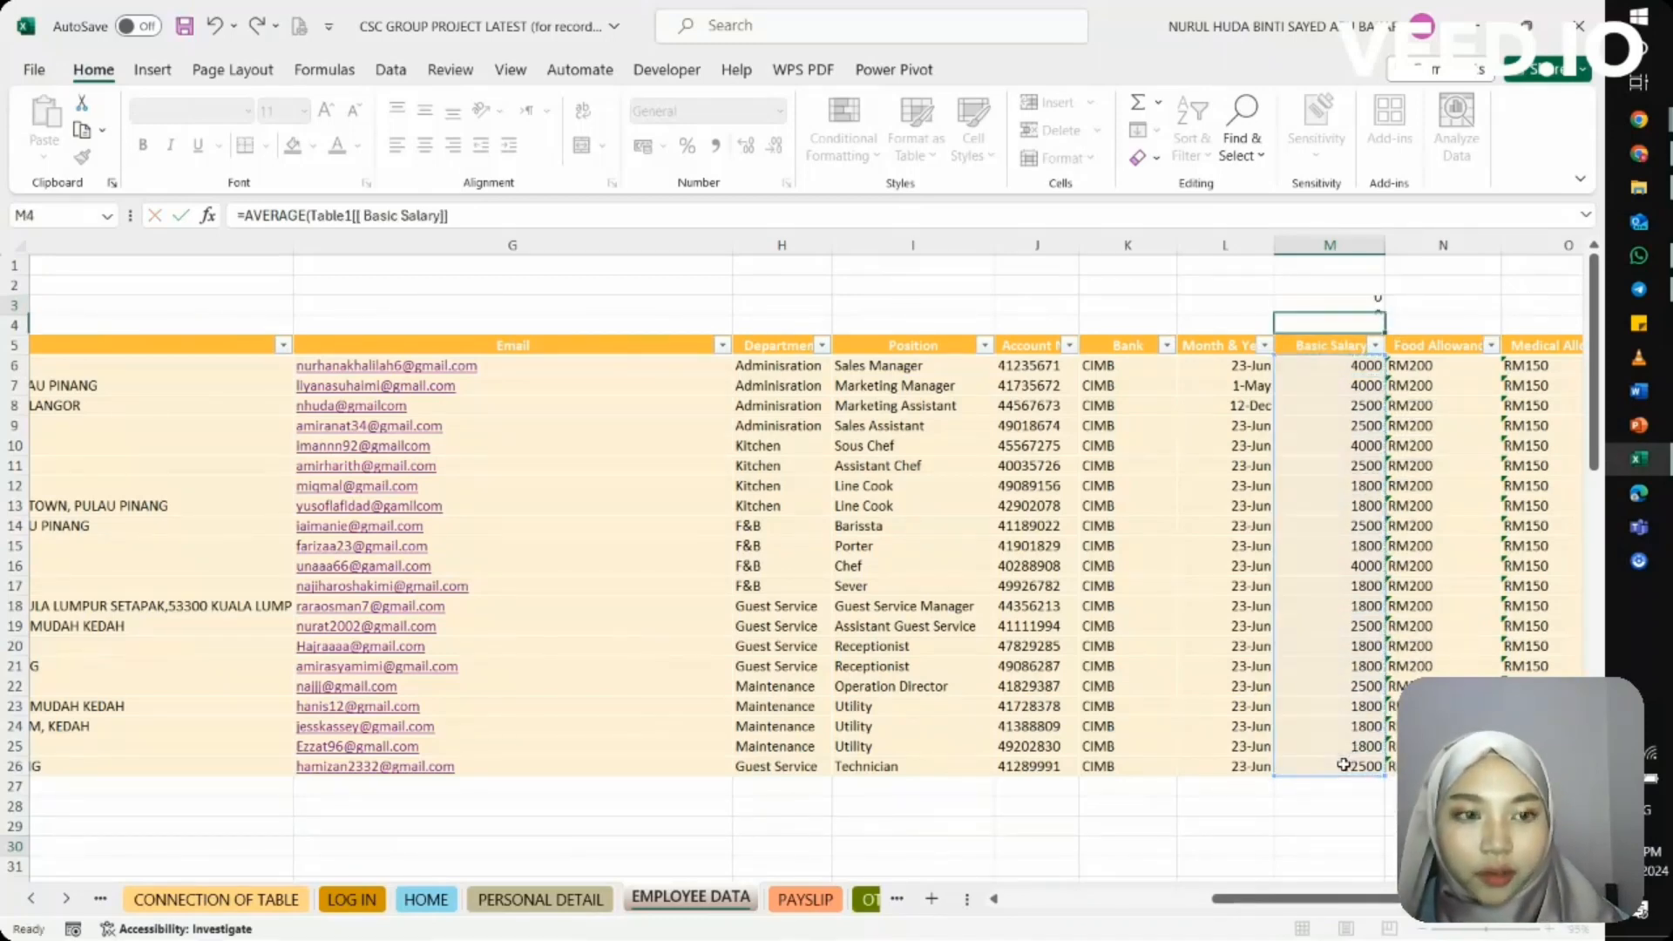
# Review the AVERAGE formula in M3 and clear the stray cell reference in front of the Basic Salary range
pyautogui.click(1350, 307)
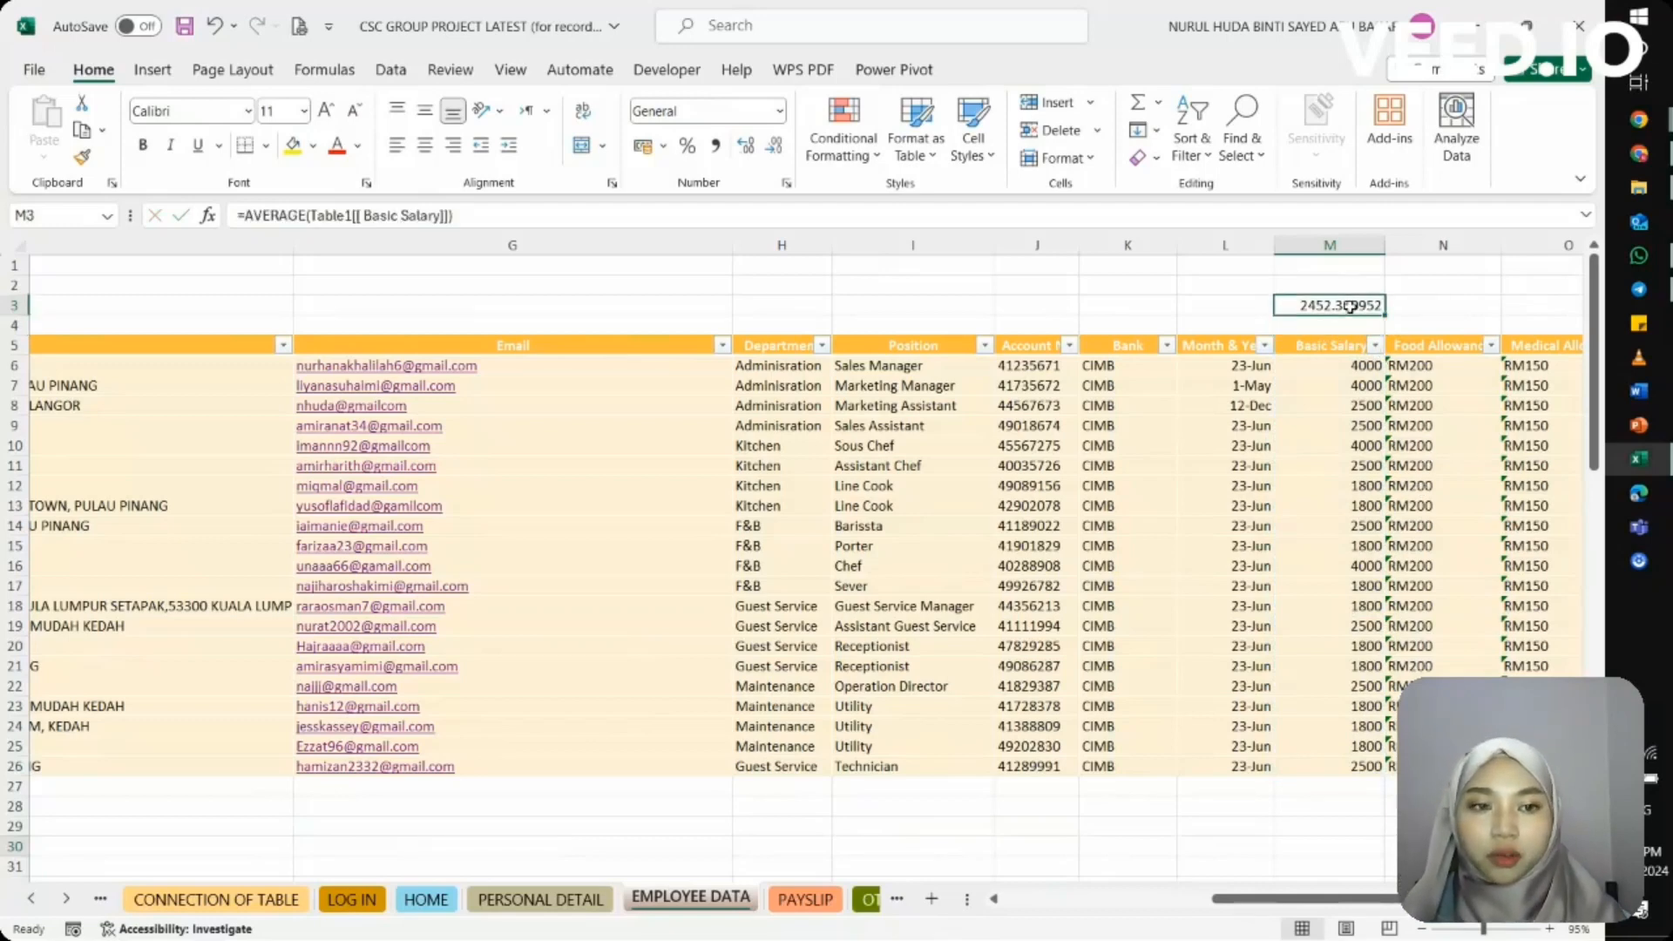
pyautogui.doubleClick(1349, 307)
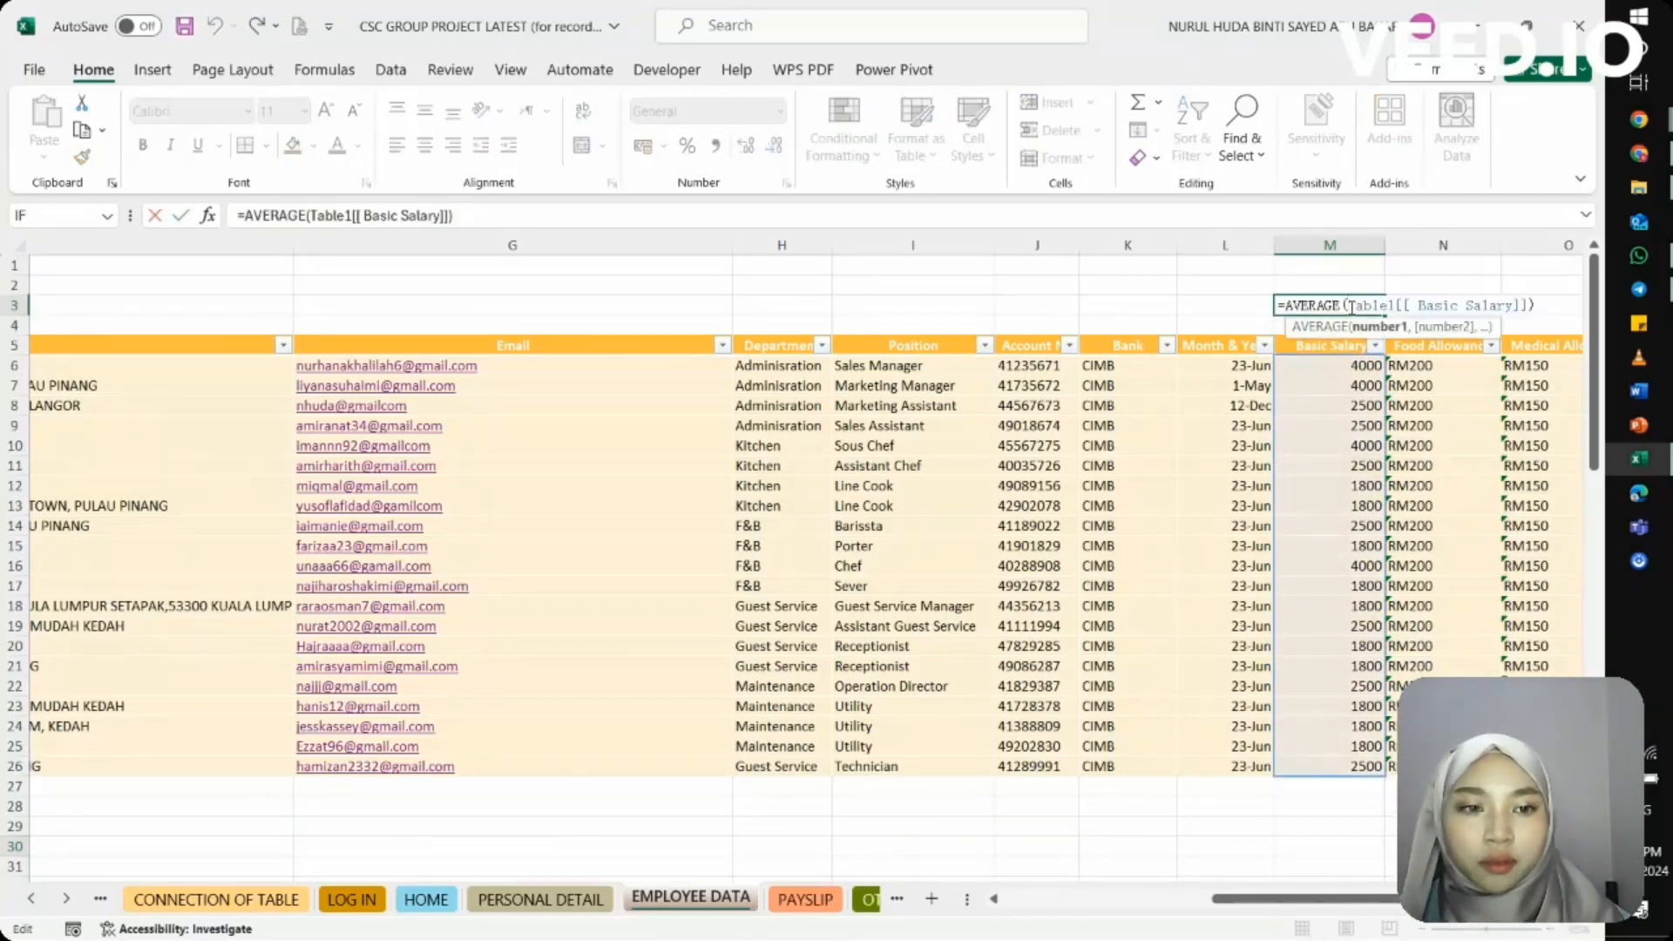
pyautogui.click(1265, 307)
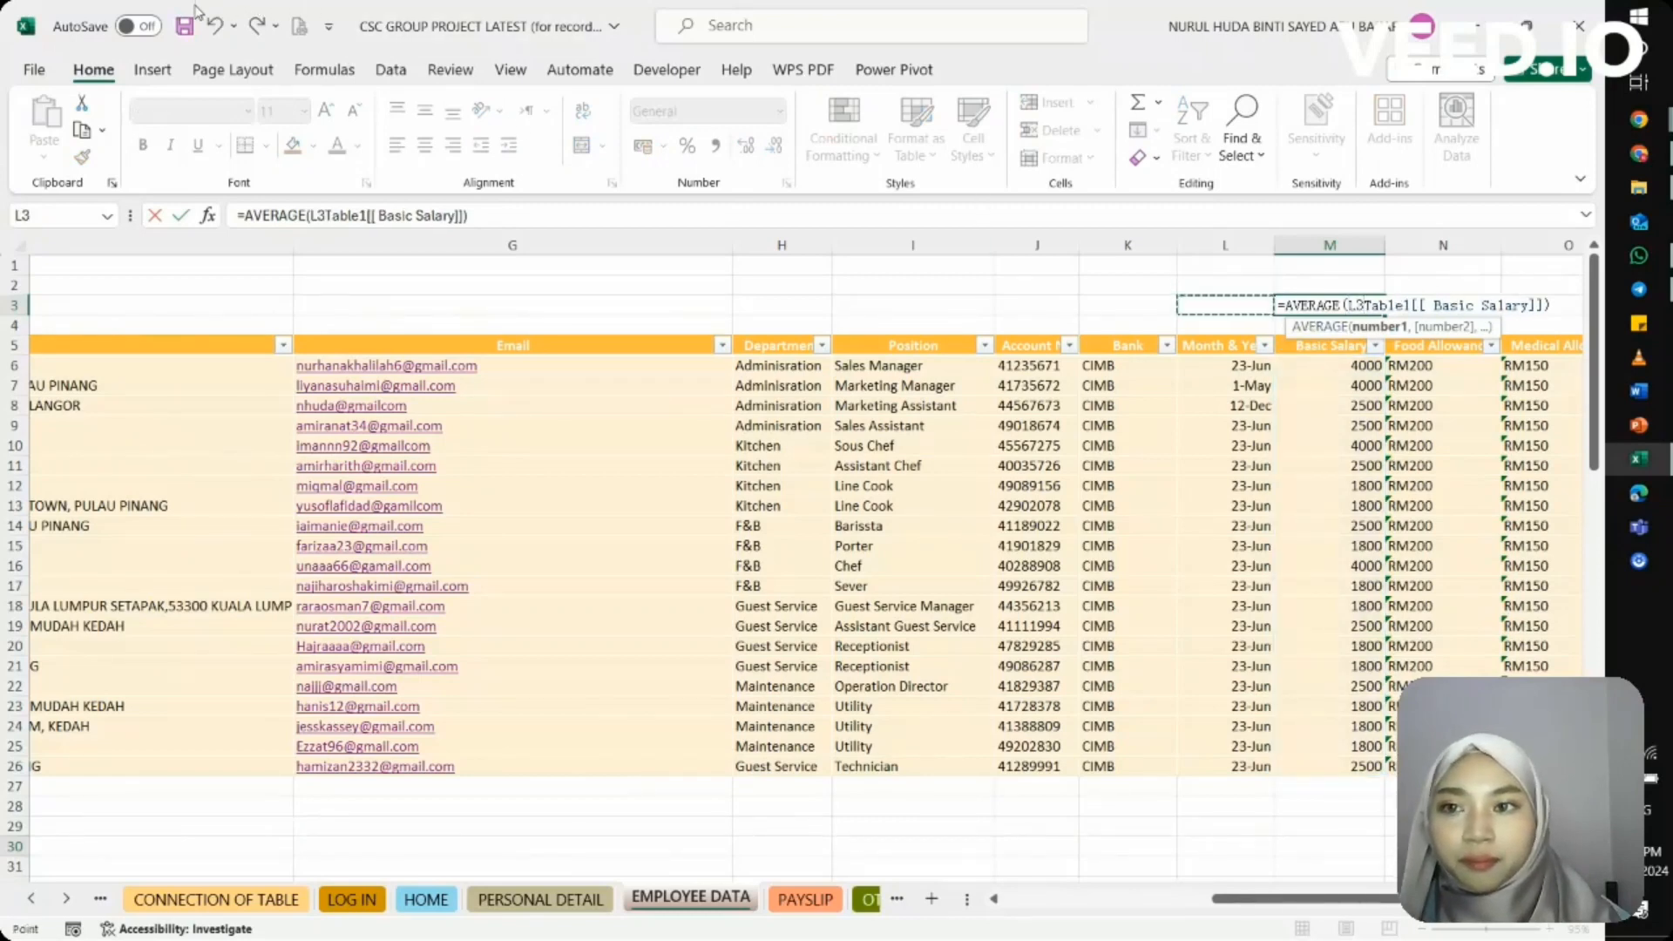
pyautogui.click(215, 26)
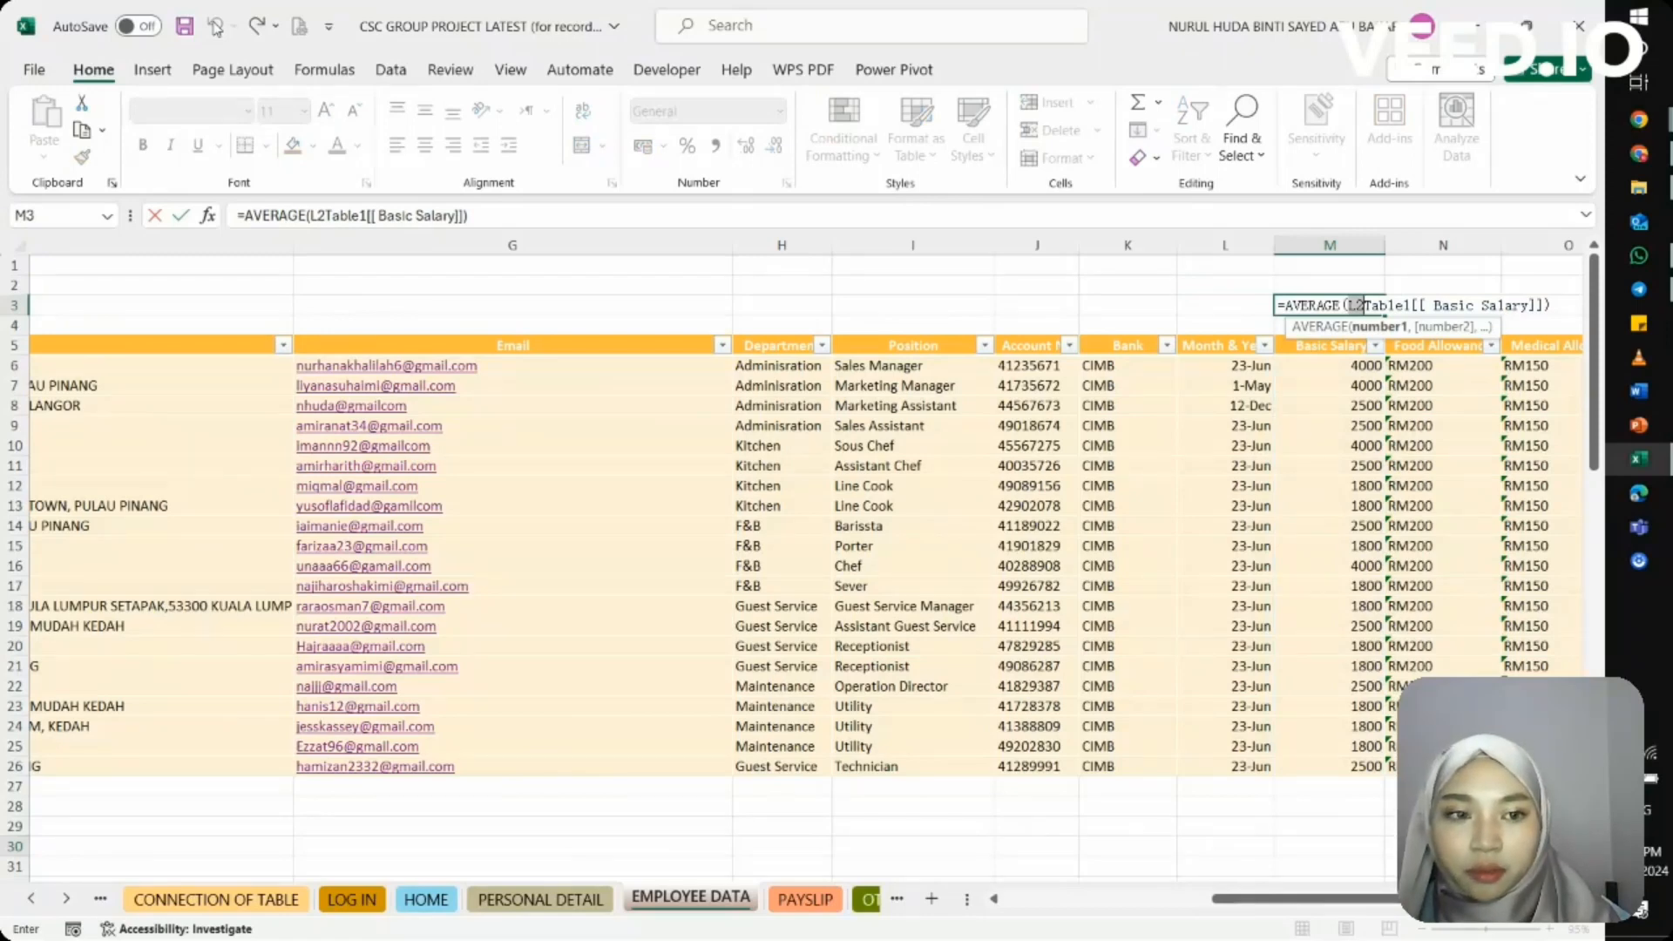
pyautogui.click(1087, 301)
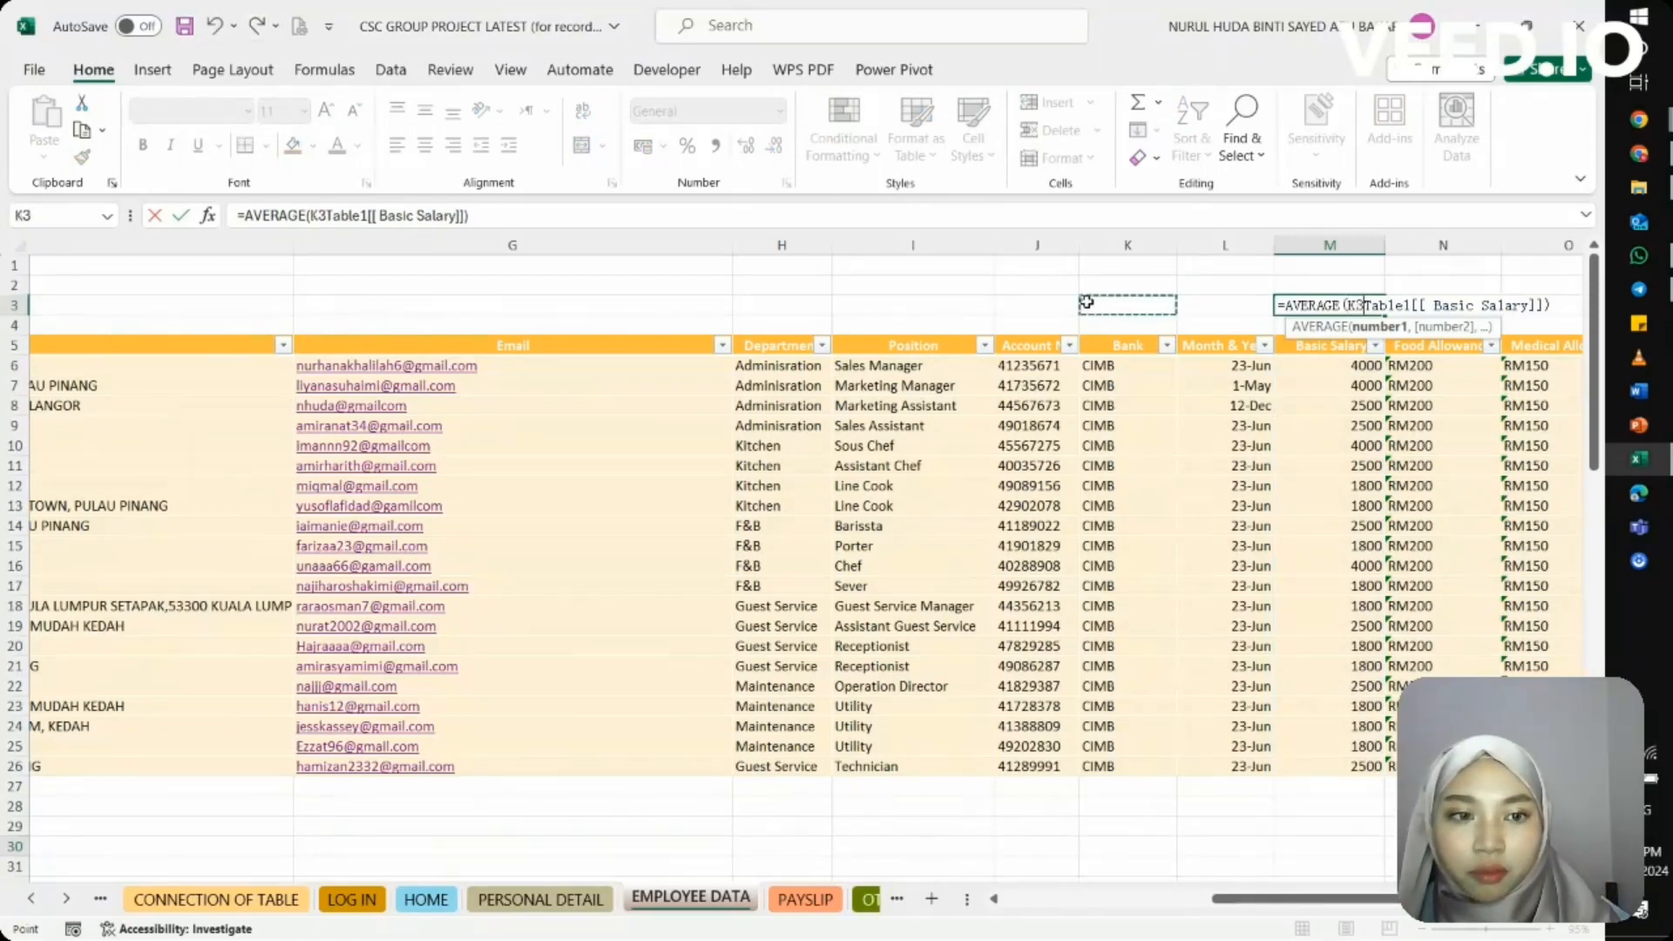
pyautogui.press('BackSpace')
pyautogui.press('BackSpace')
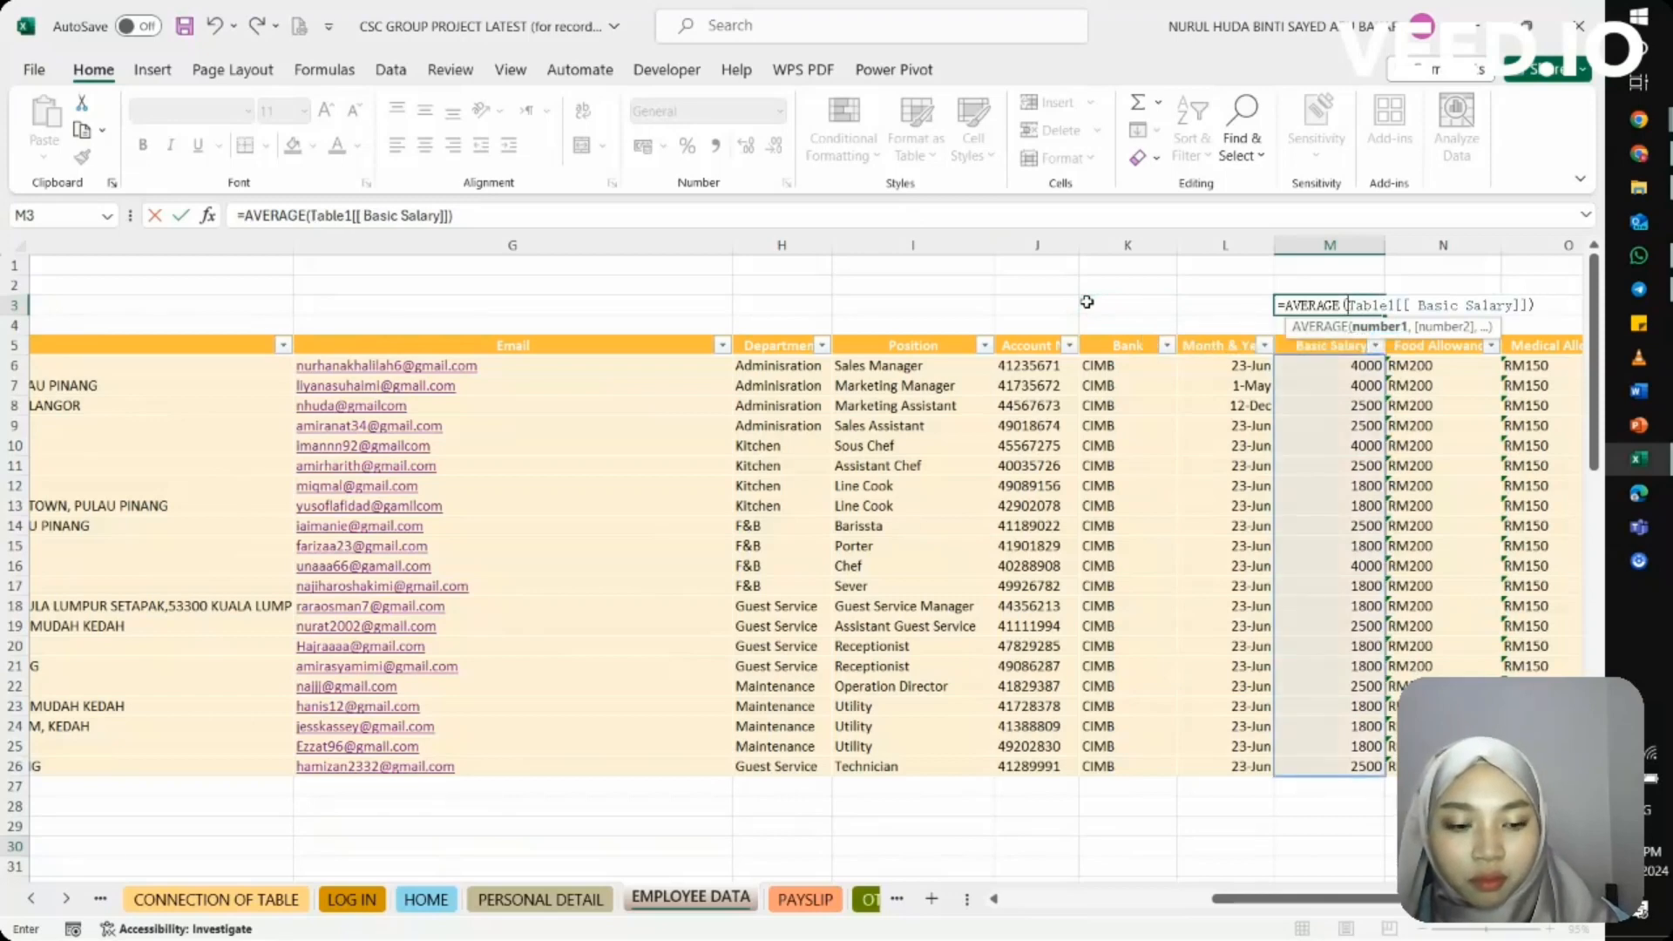
pyautogui.press('Return')
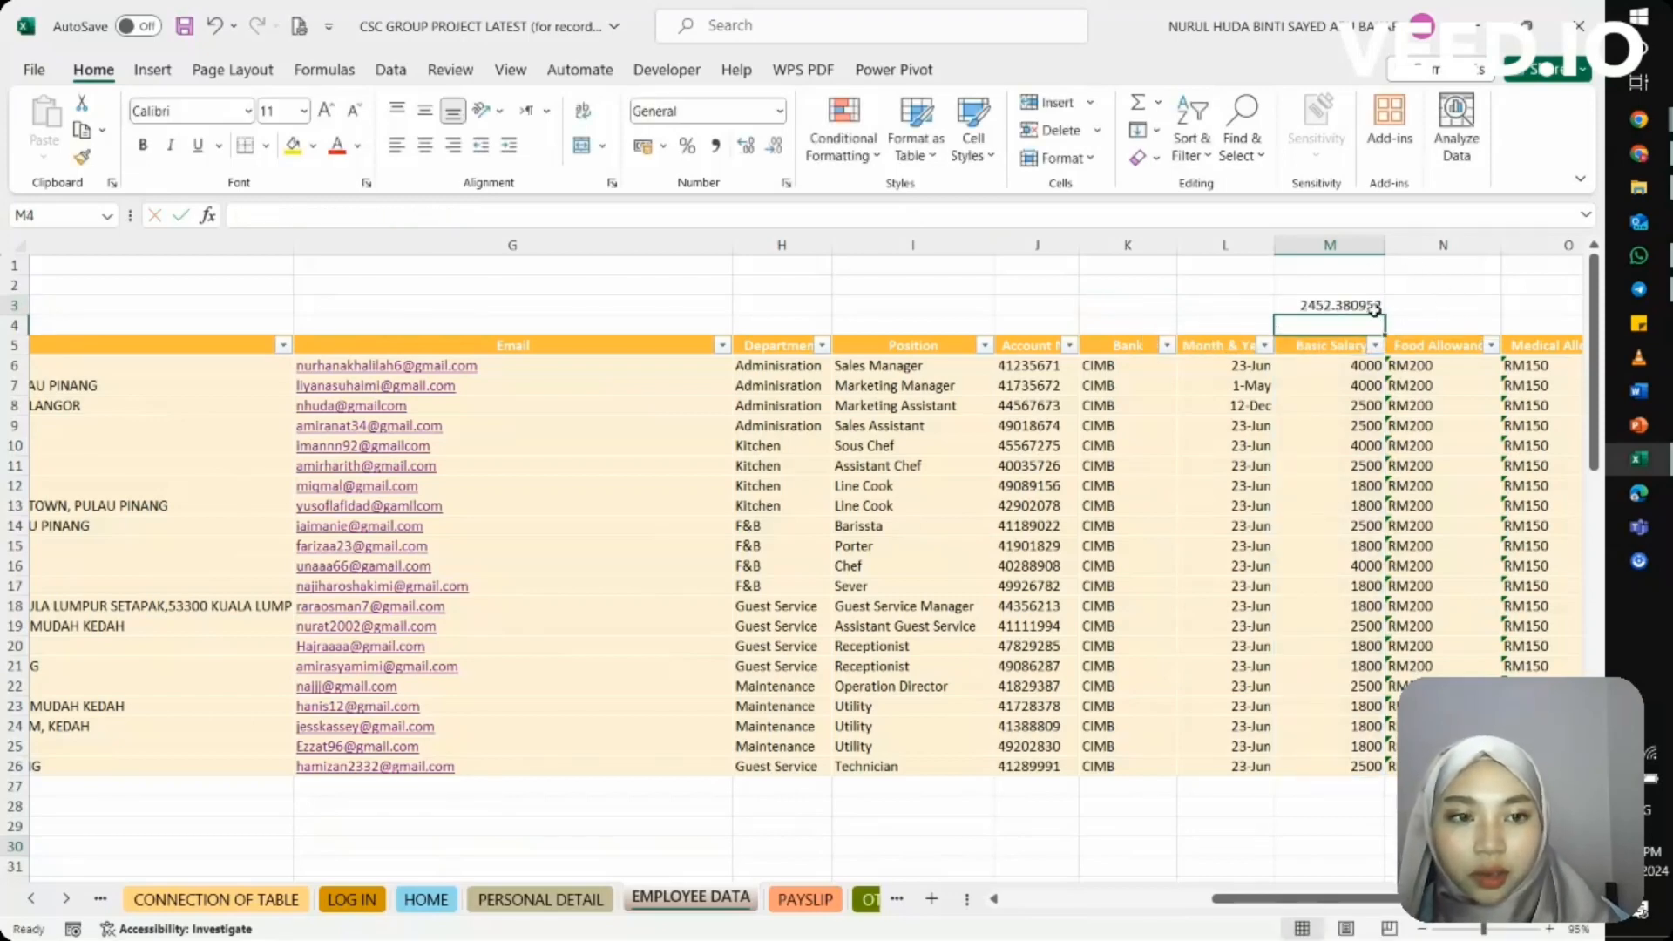
# Format the average basic salary in M3 to show two decimal places
pyautogui.click(1372, 307)
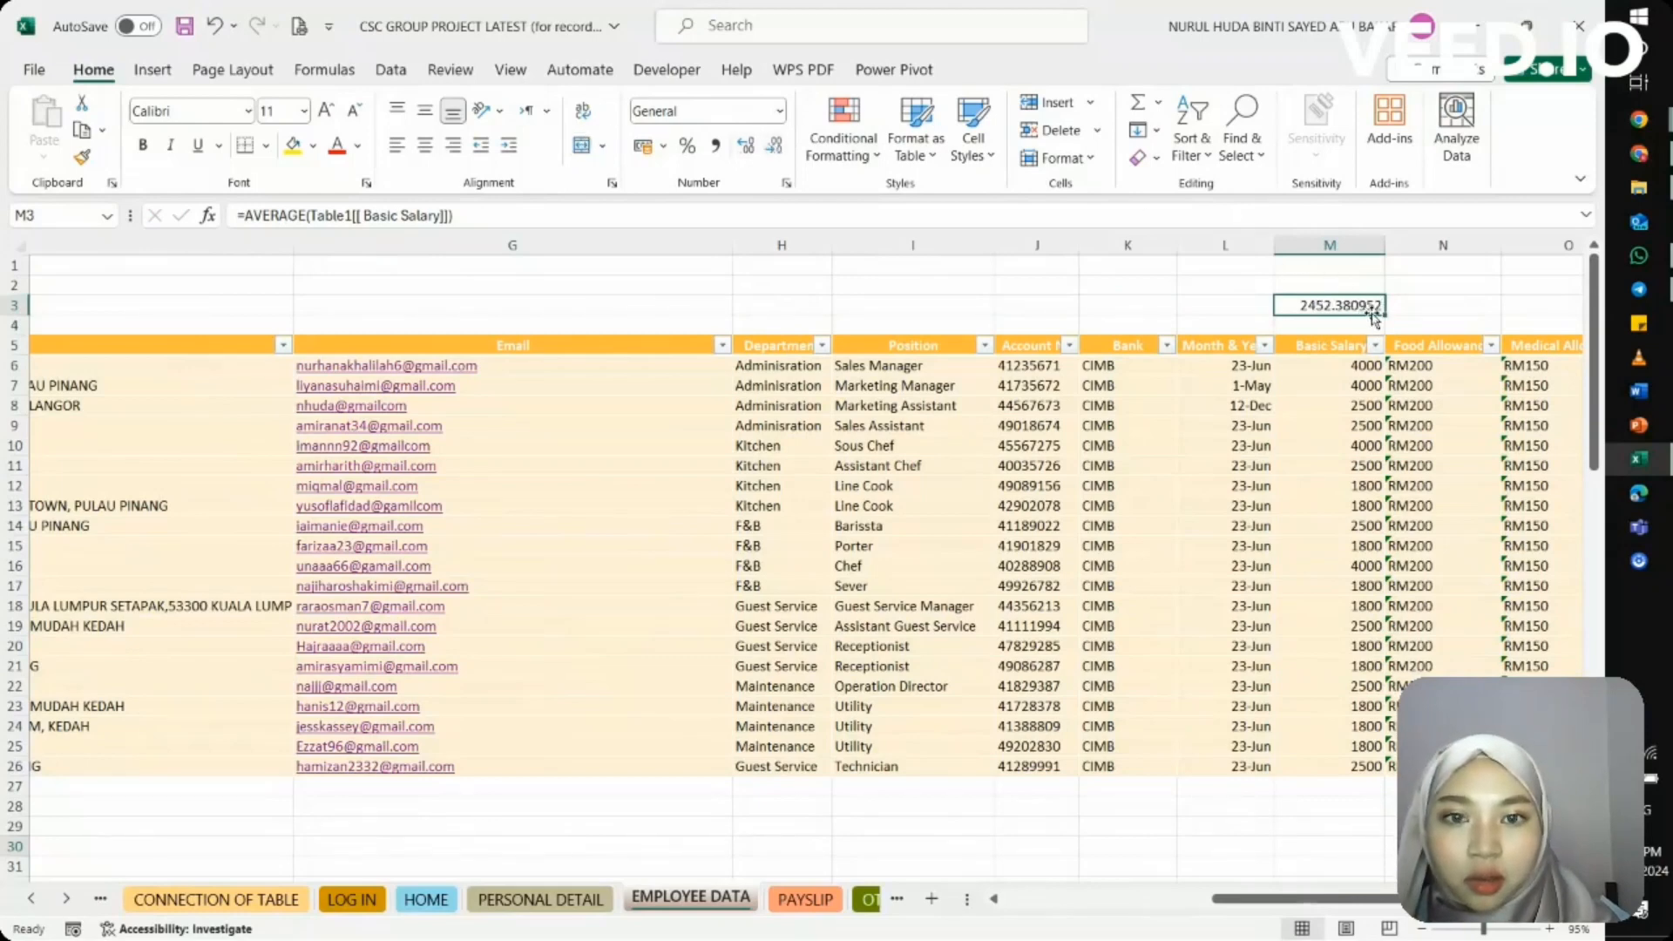
pyautogui.click(746, 151)
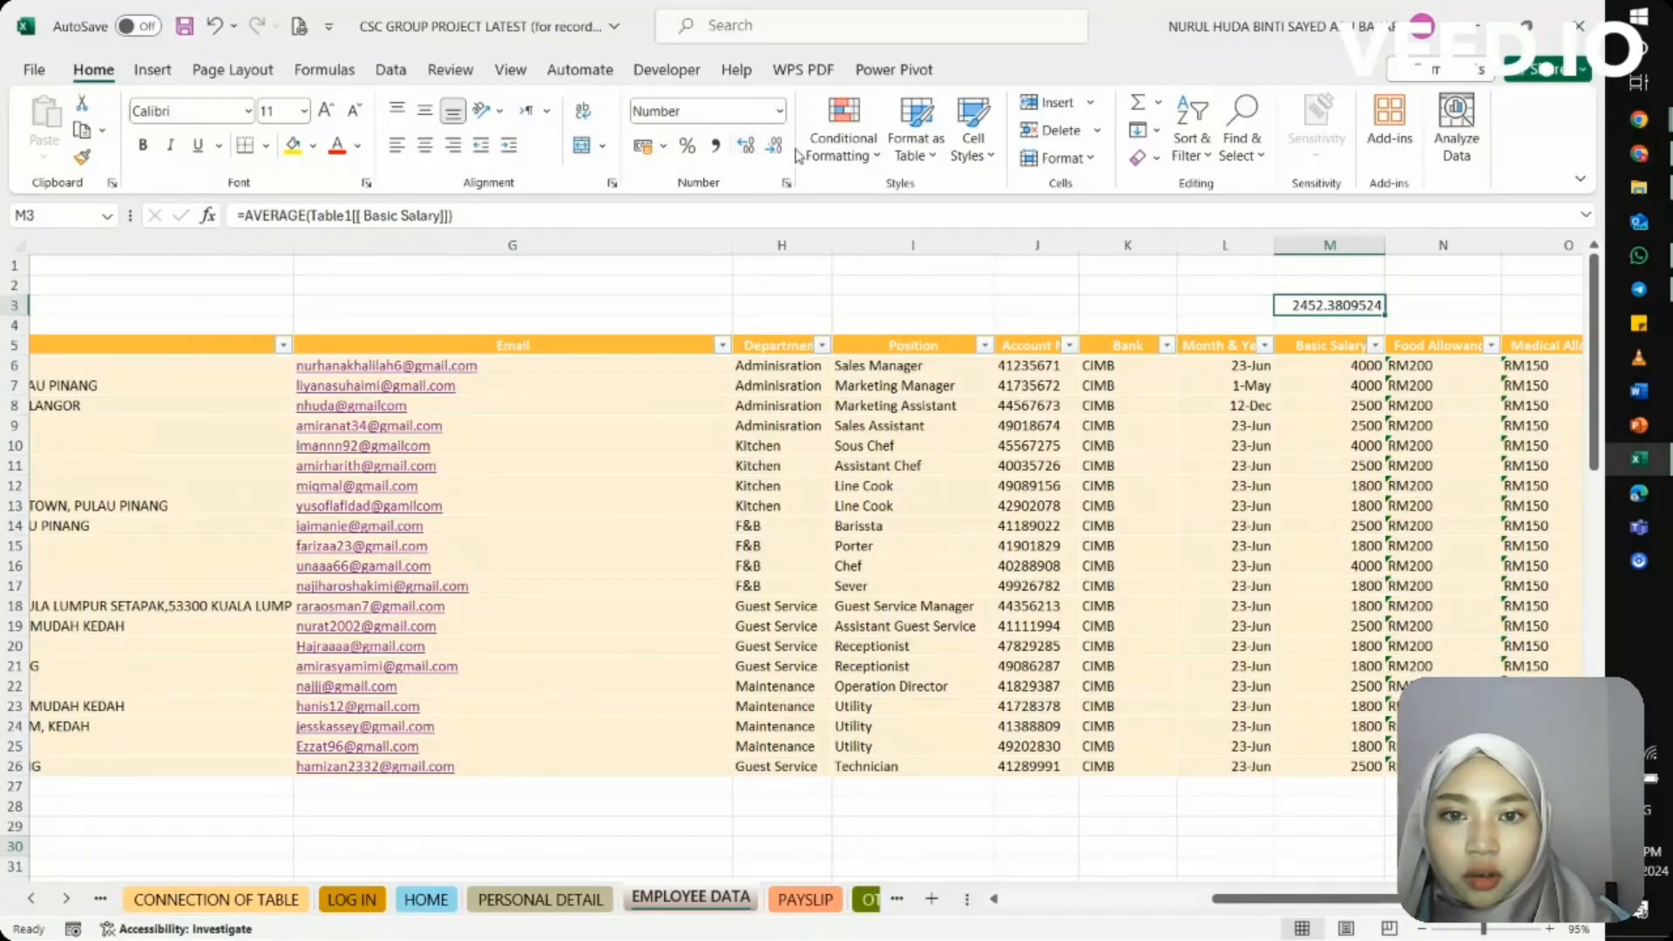
pyautogui.click(773, 146)
pyautogui.click(773, 146)
pyautogui.click(772, 146)
pyautogui.click(773, 145)
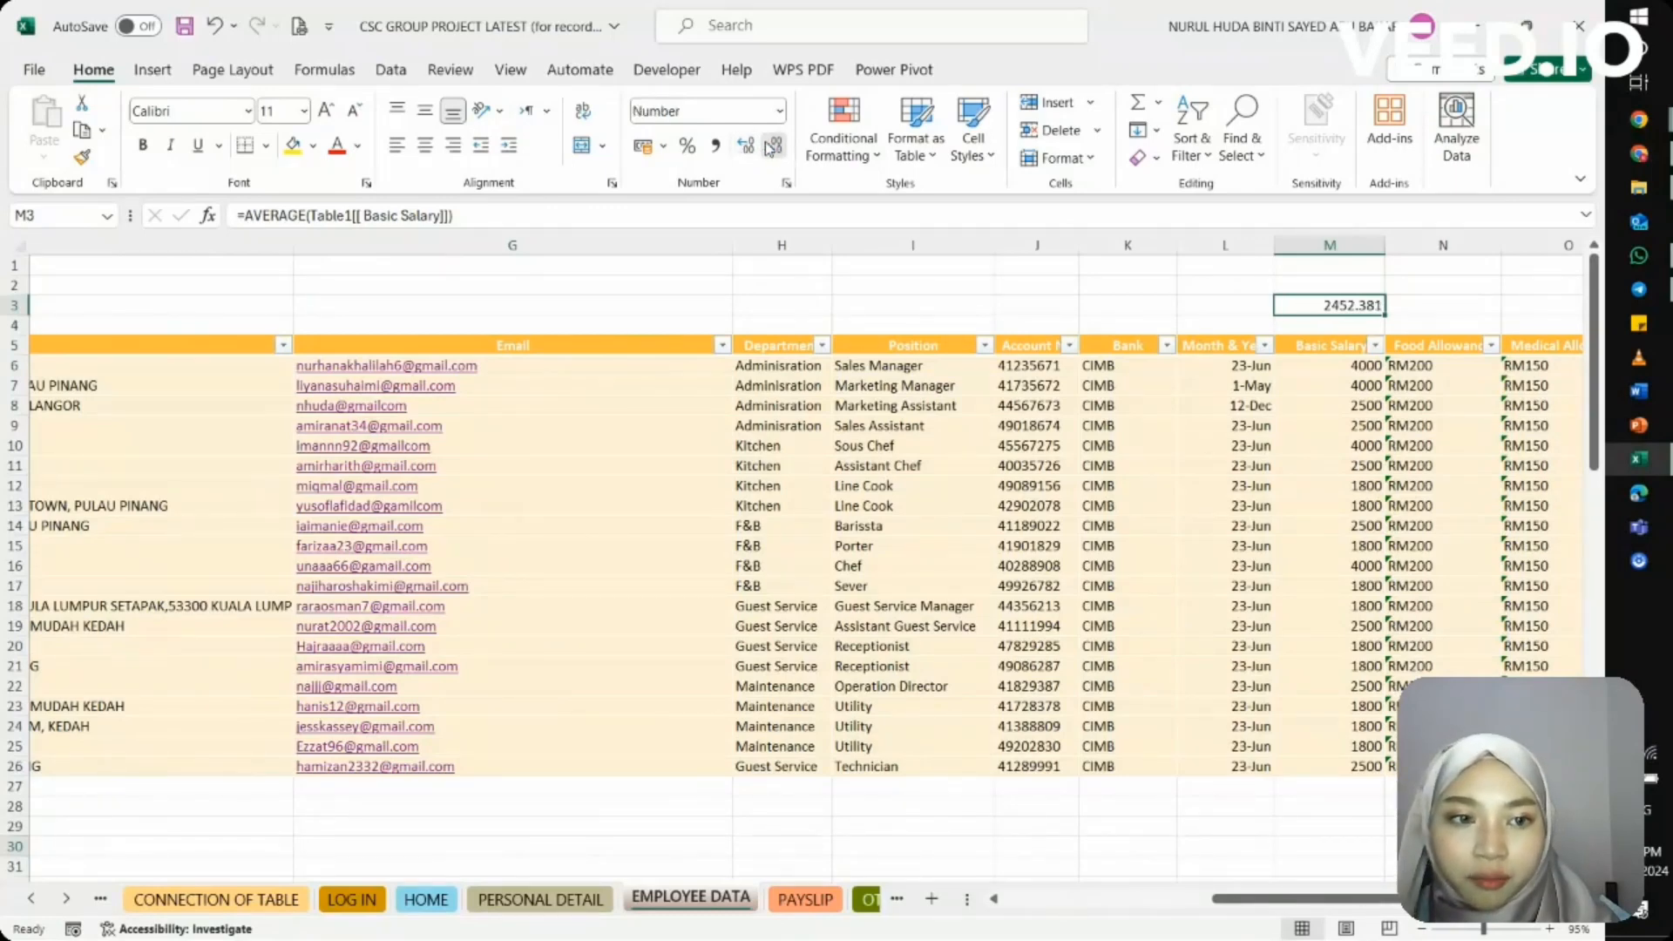
pyautogui.click(773, 145)
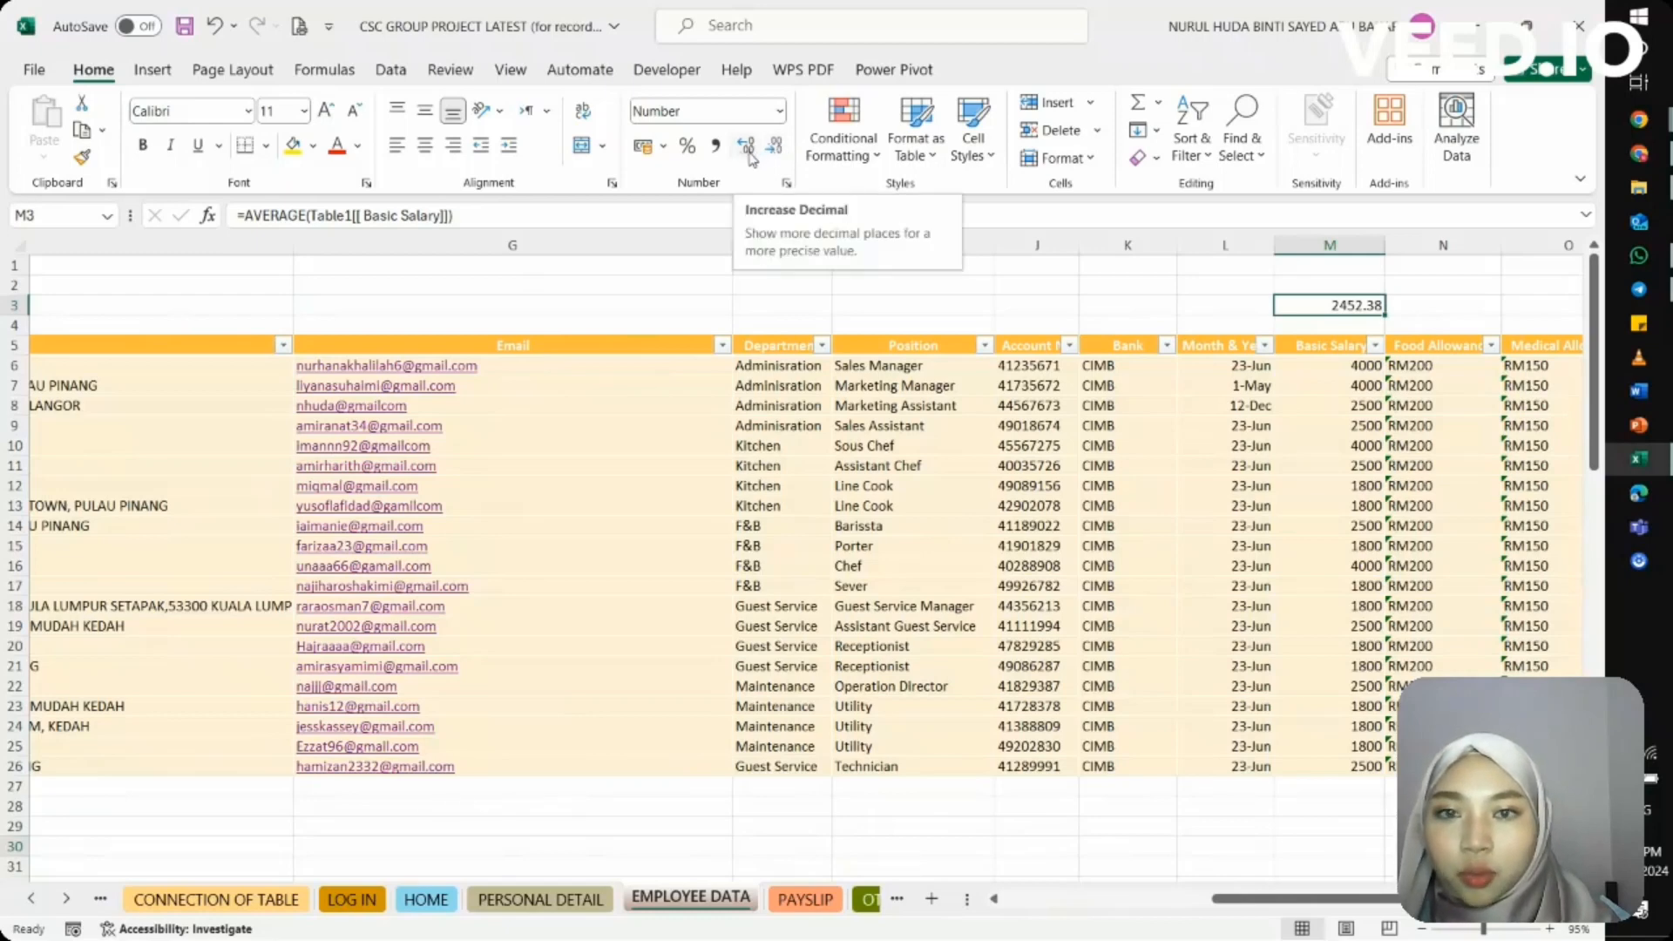
# Apply the RM accounting number format to the average in M3
pyautogui.click(149, 71)
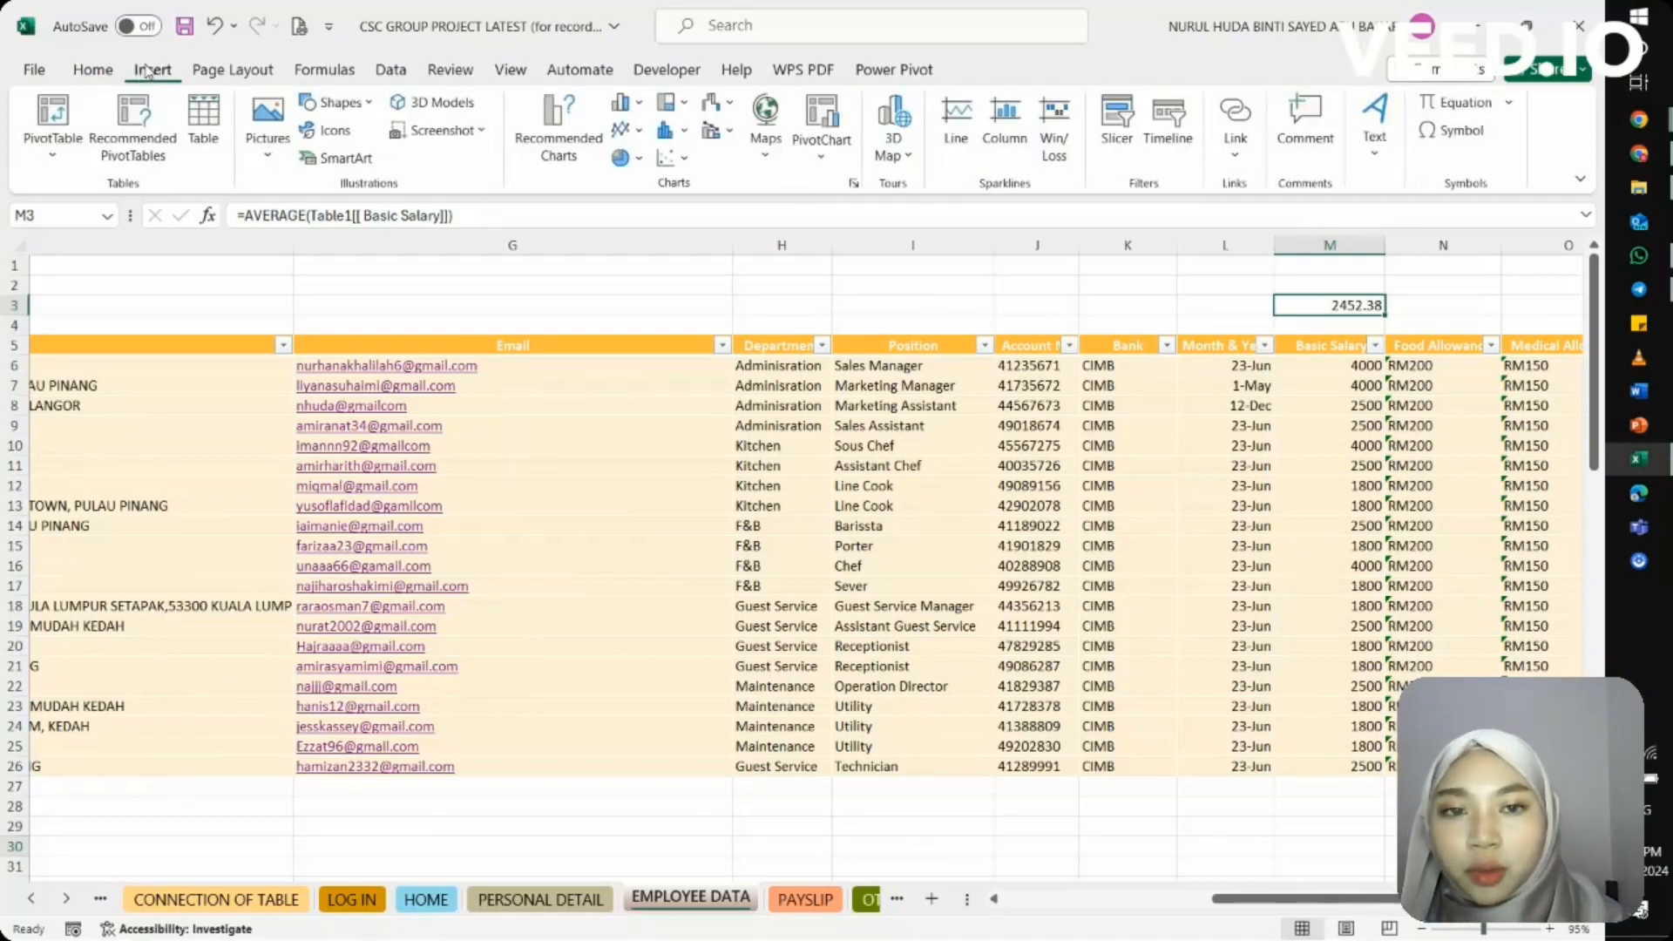
pyautogui.click(223, 72)
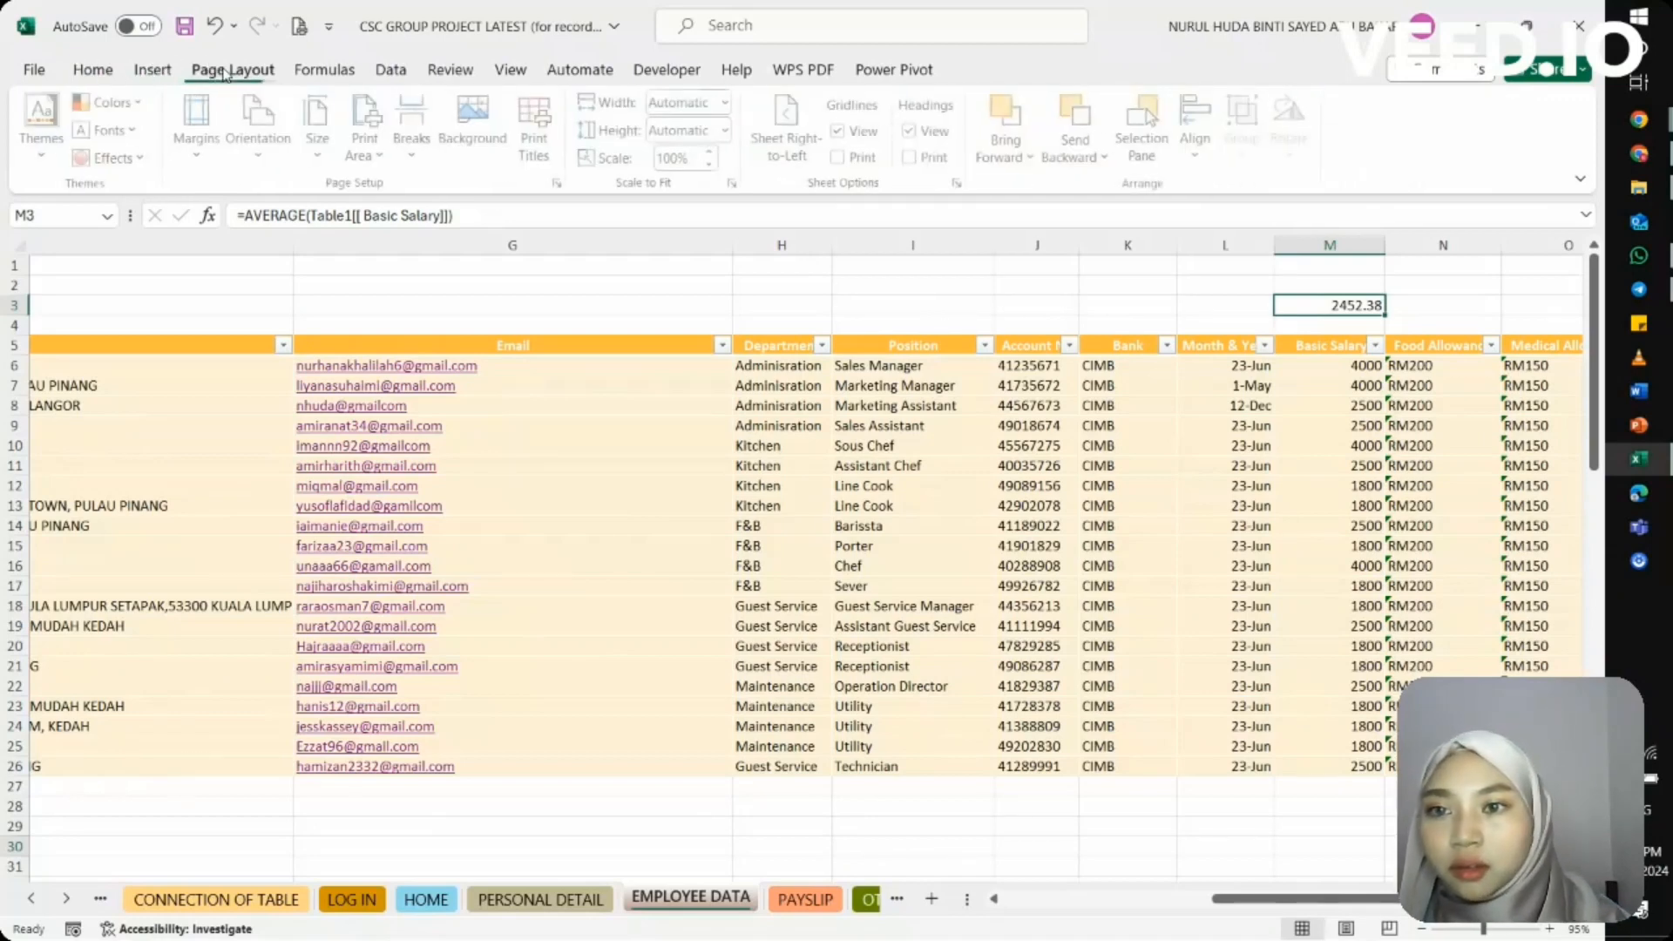
pyautogui.click(87, 71)
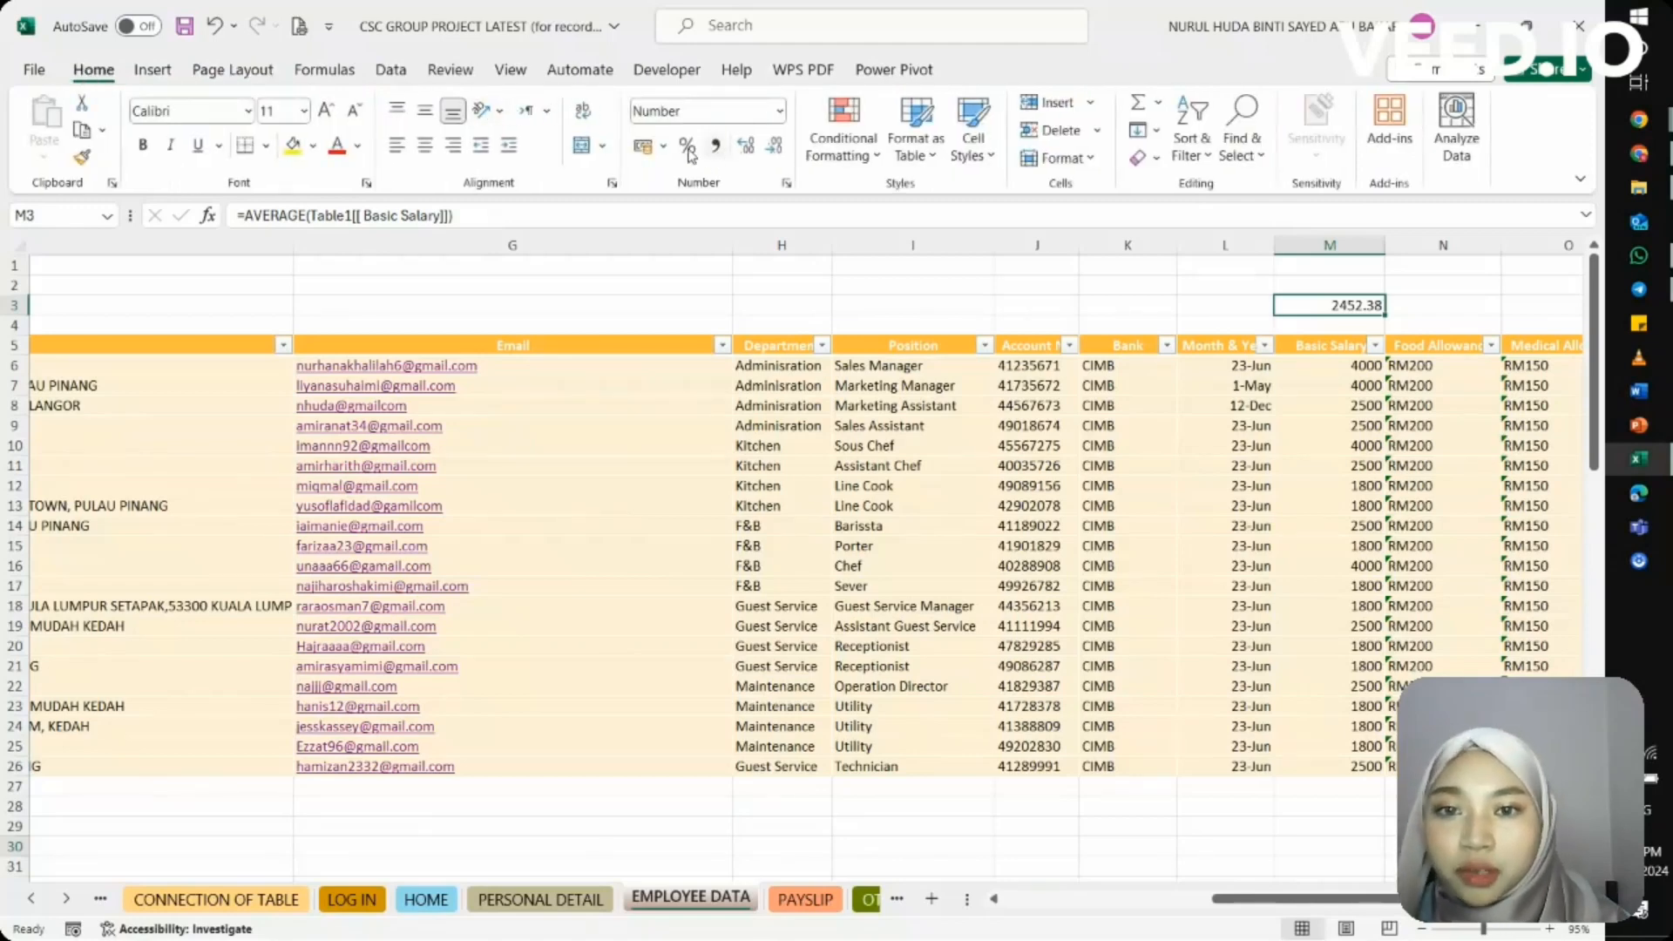
pyautogui.click(645, 146)
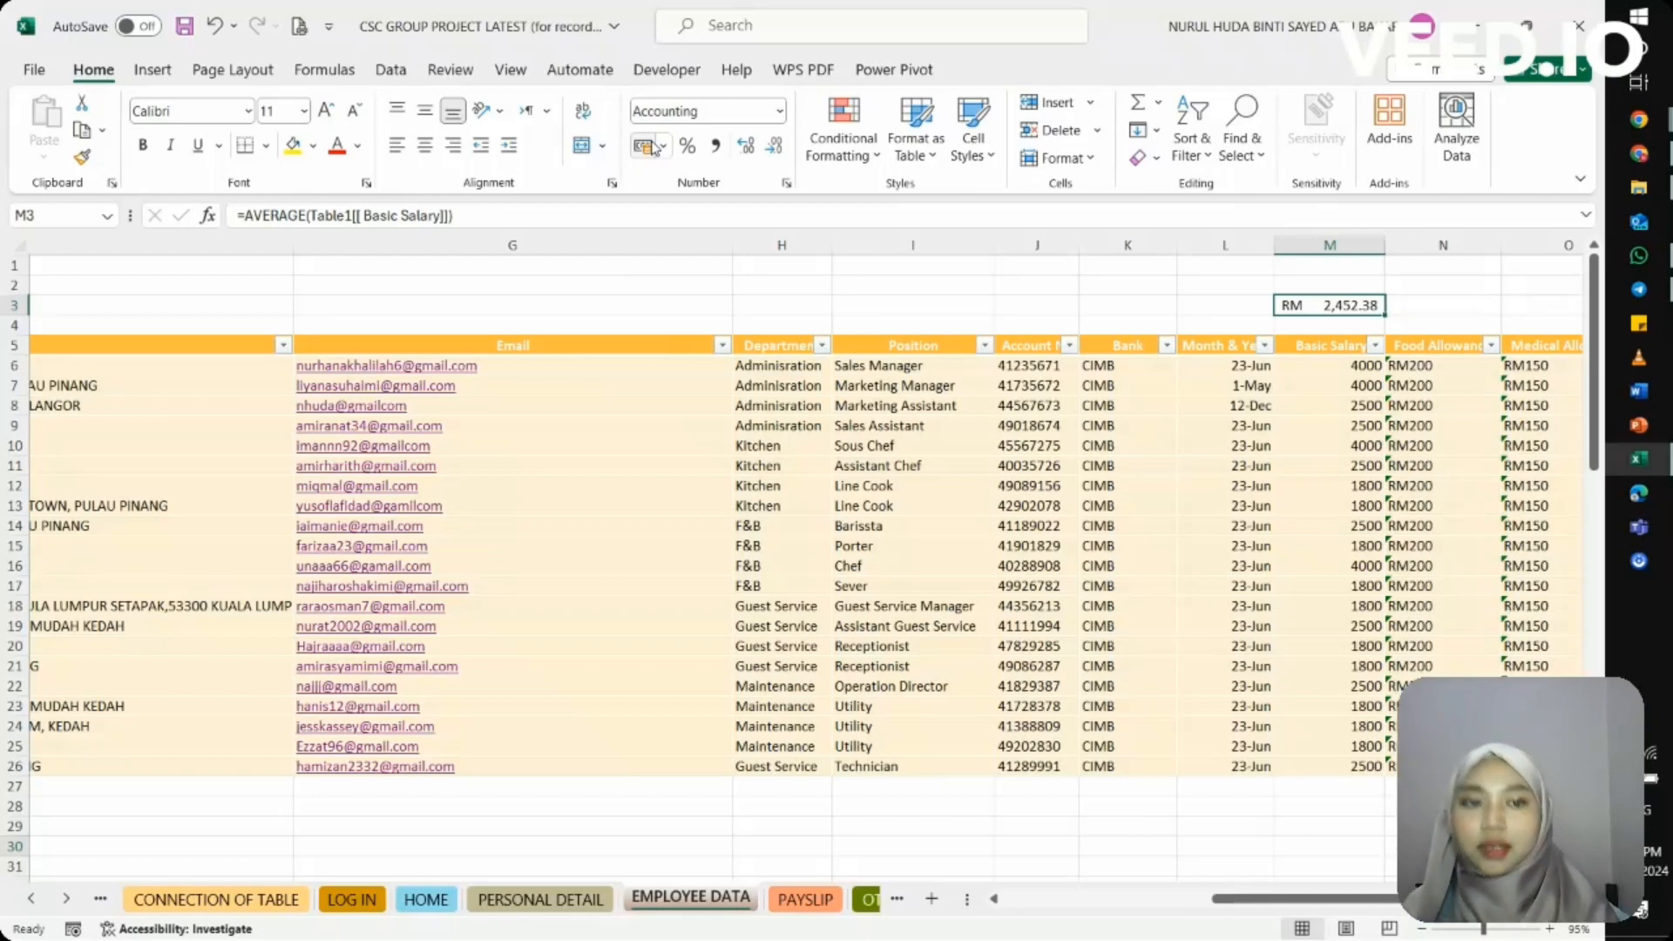
# Move the trial AVERAGE formula from M3 to L3 and clear it from the sheet
pyautogui.doubleClick(1331, 301)
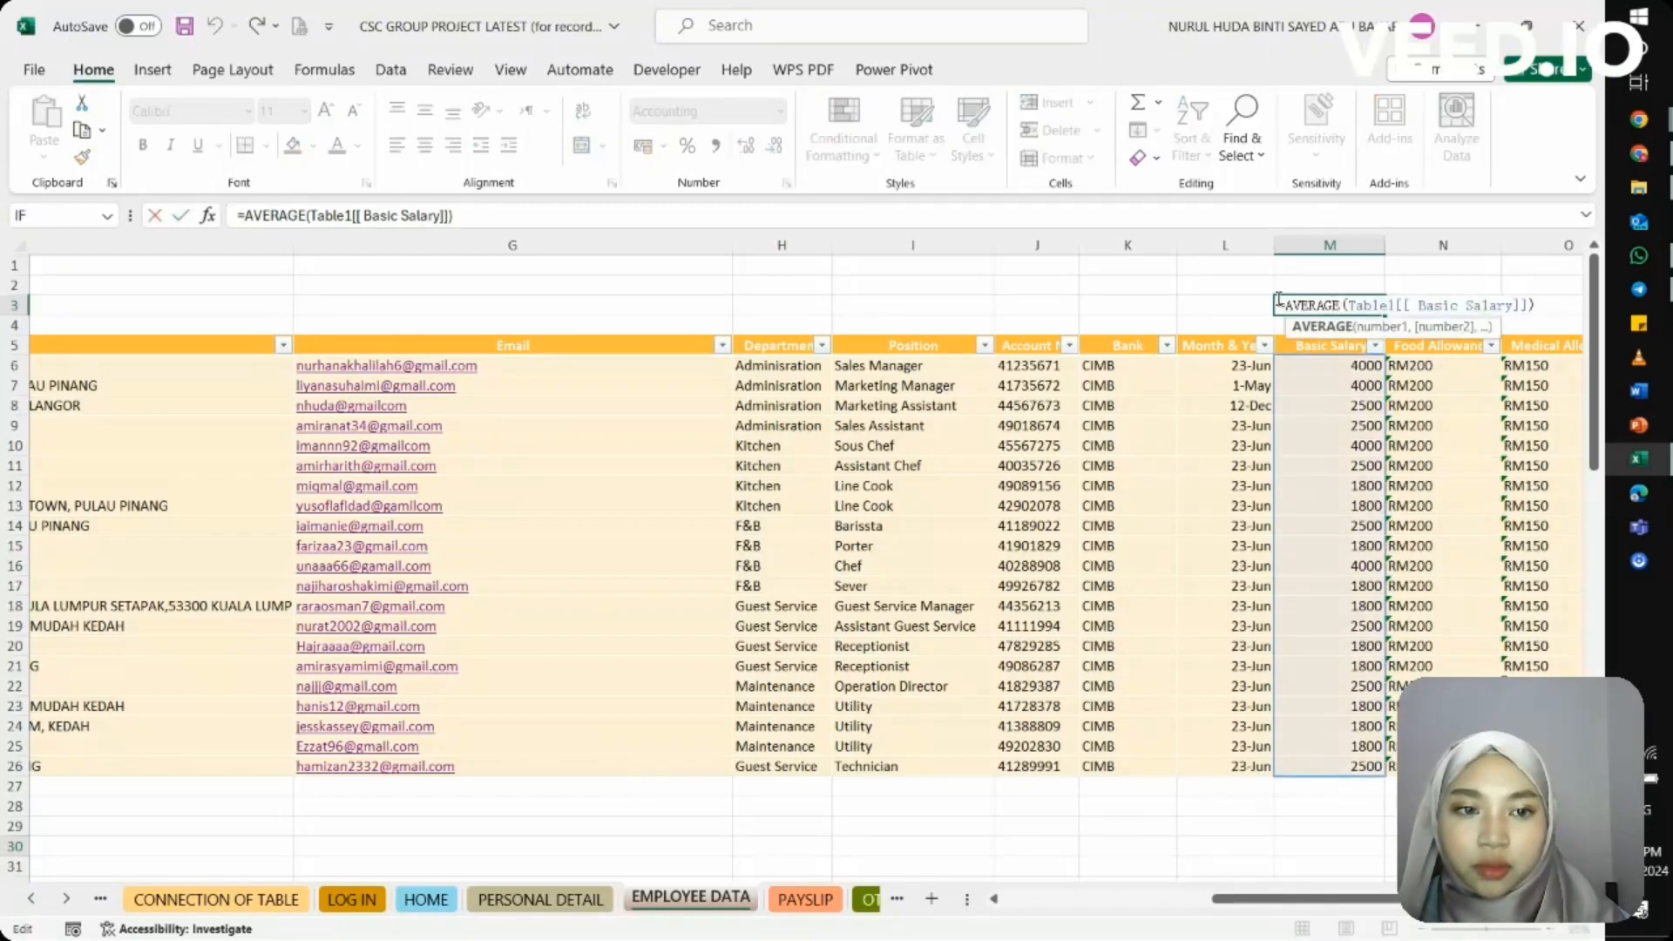
pyautogui.moveTo(1274, 306); pyautogui.dragTo(1177, 305)
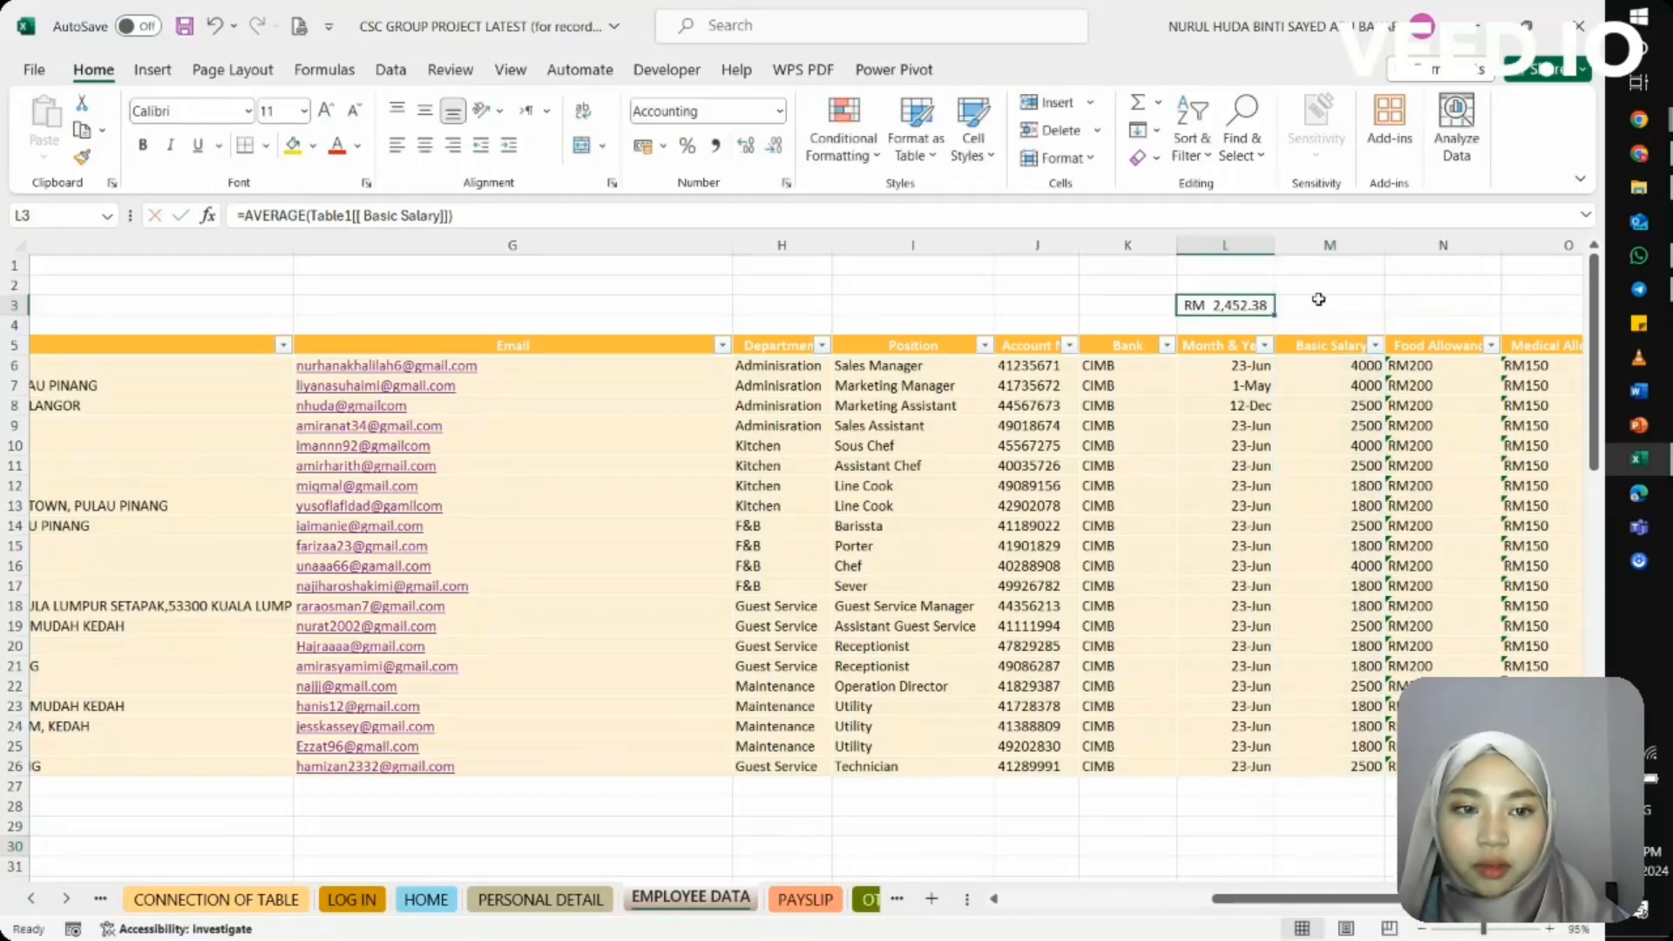
pyautogui.doubleClick(1259, 301)
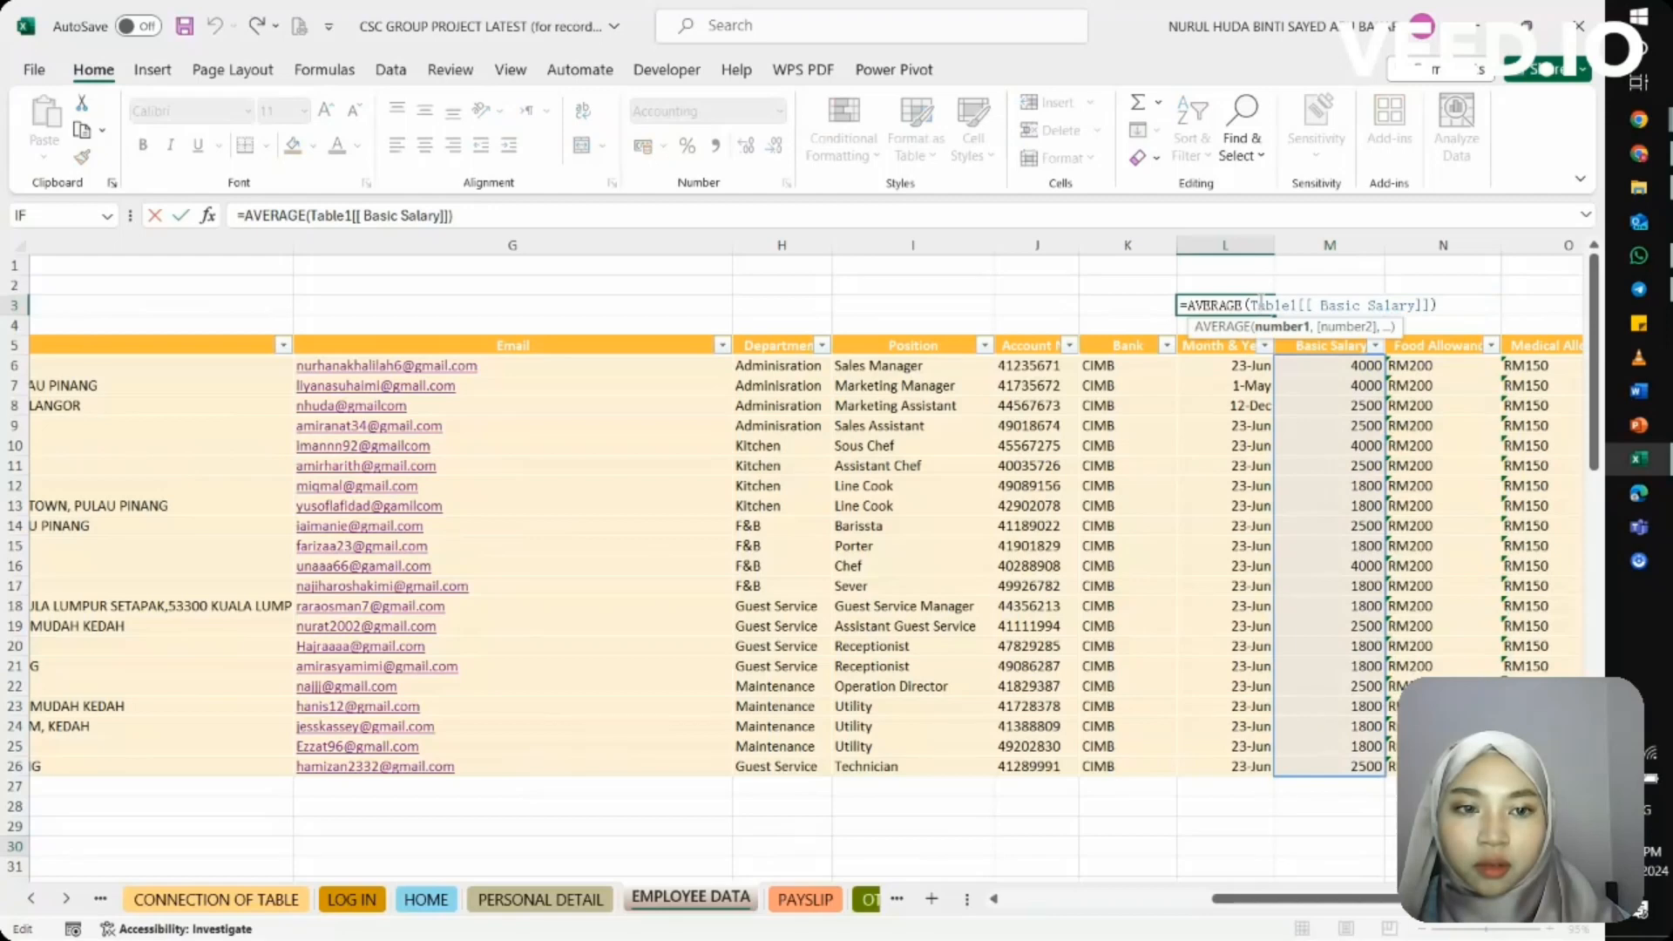
pyautogui.hotkey('ctrl', 'a')
pyautogui.press('BackSpace')
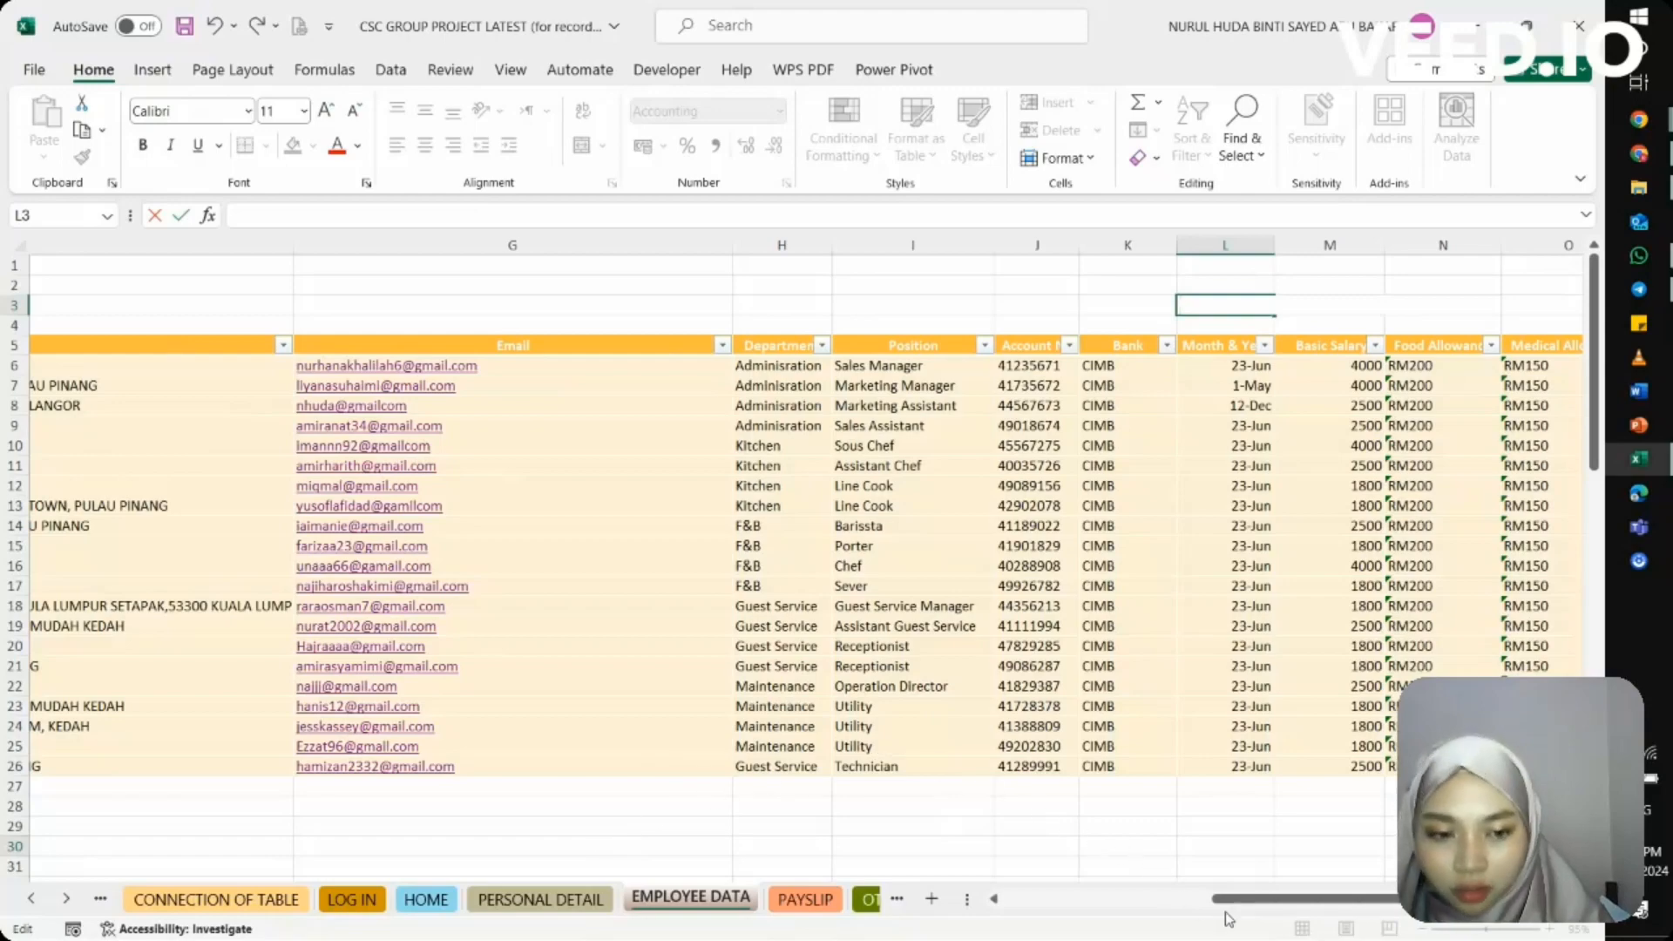
# Return to the salary summary and inspect the Minimum Basic Salary formula in C31 and the Total Amount formula in C32
pyautogui.moveTo(1258, 899); pyautogui.dragTo(1028, 900)
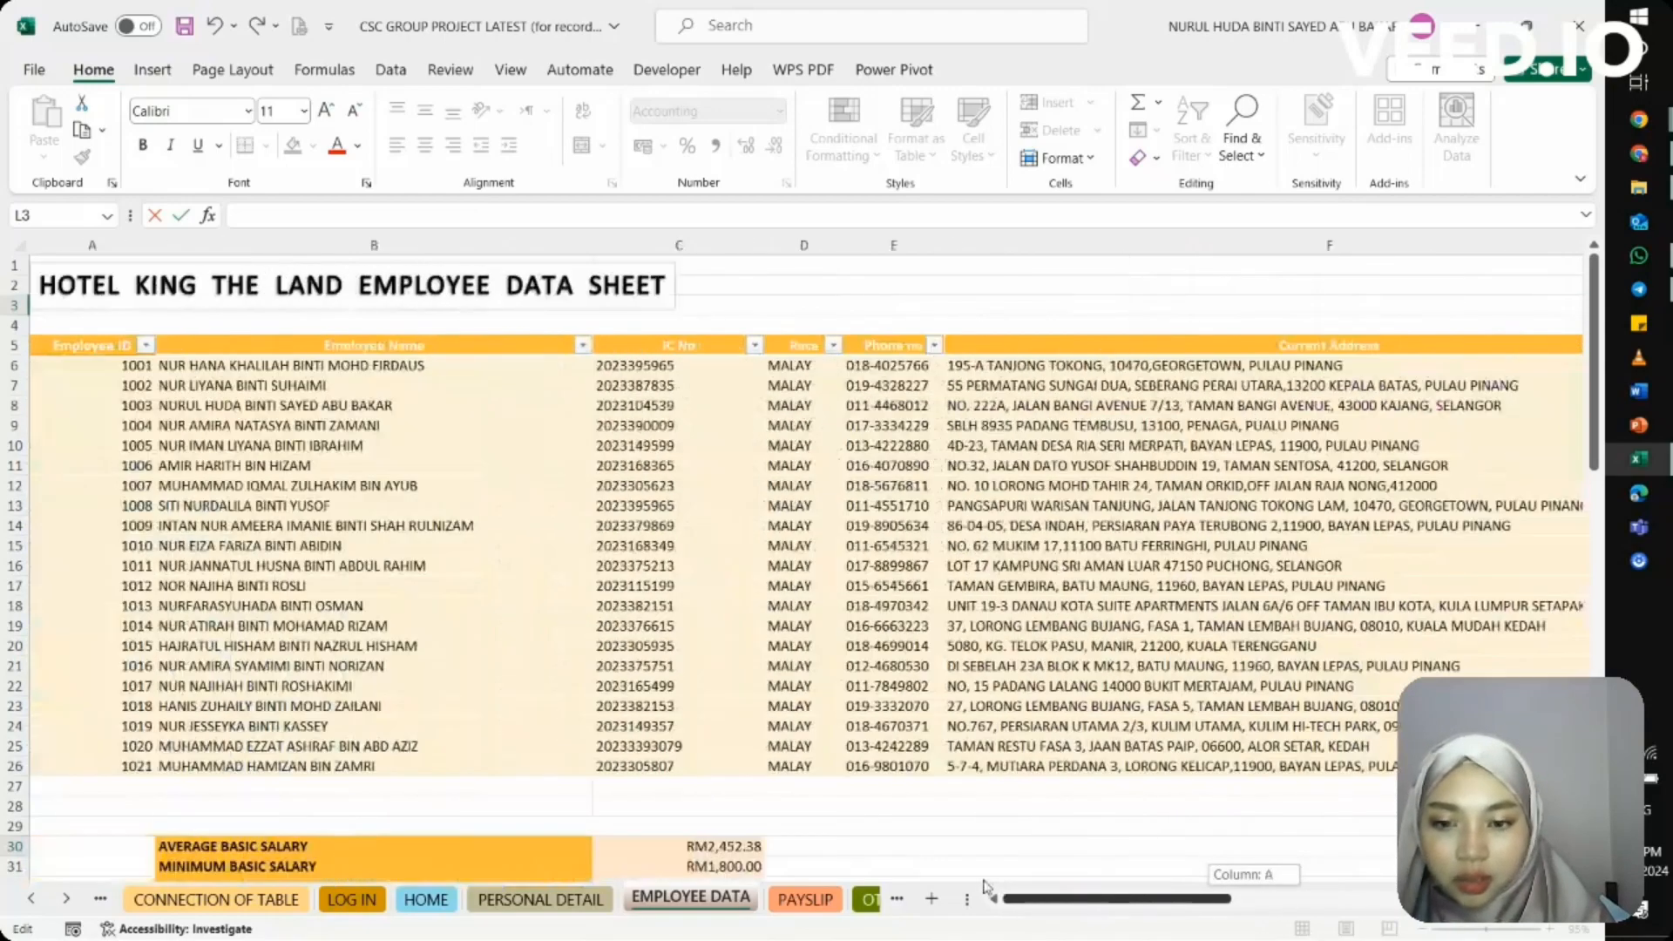
pyautogui.scroll(-1, 881, 594)
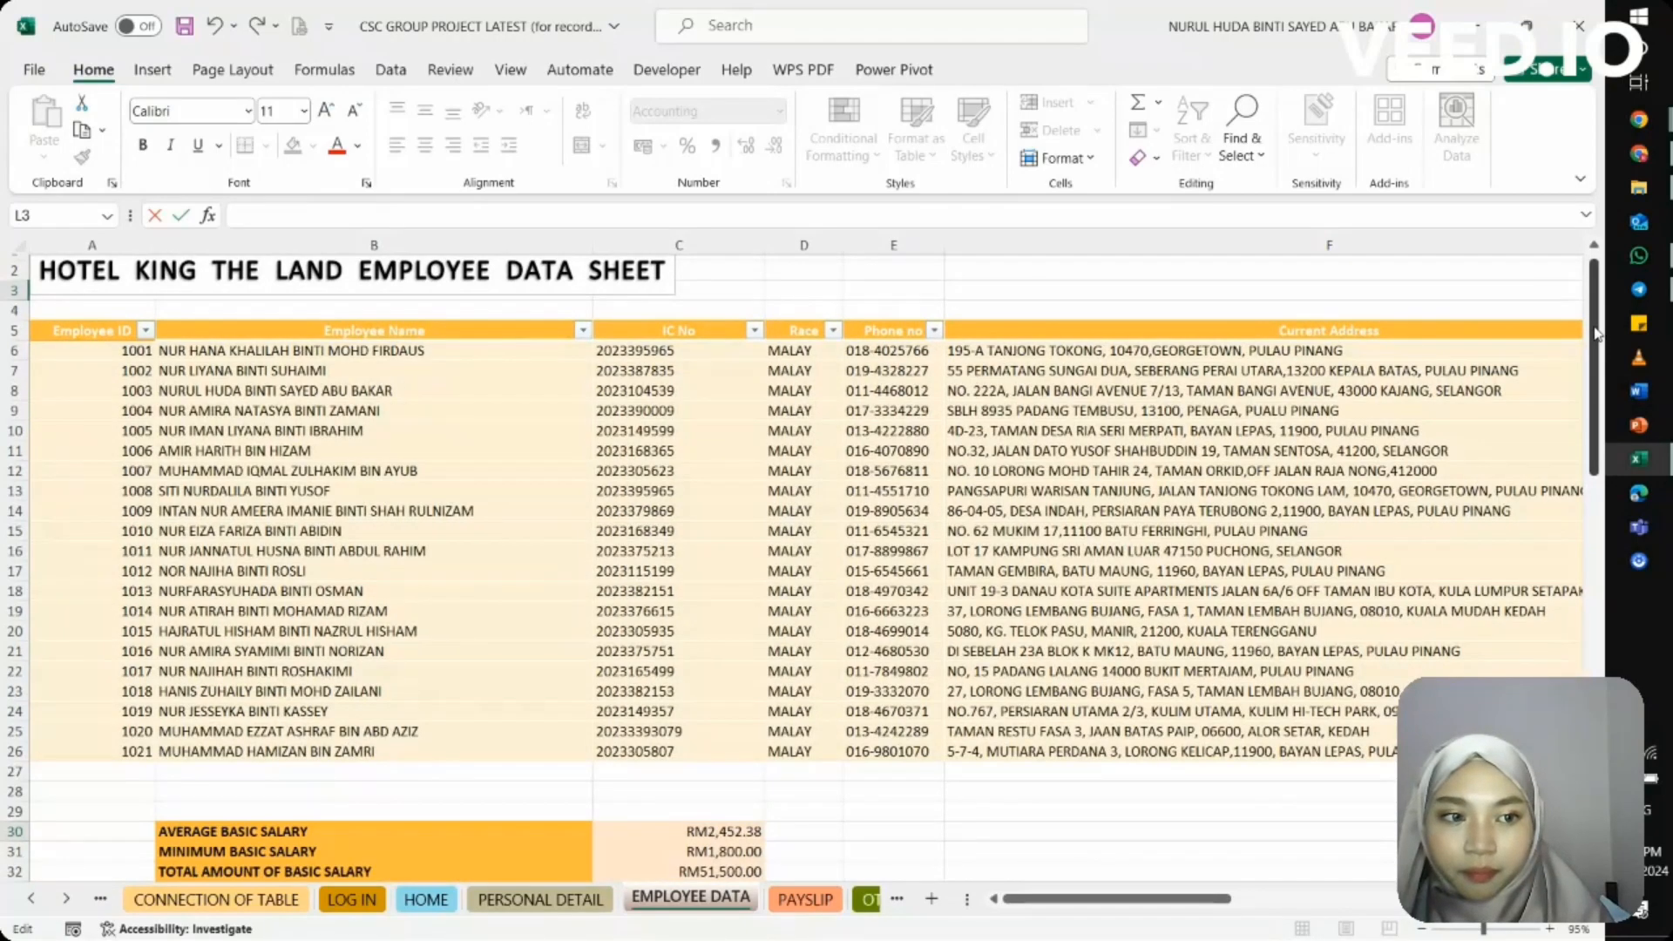
pyautogui.moveTo(1596, 334); pyautogui.dragTo(1597, 428)
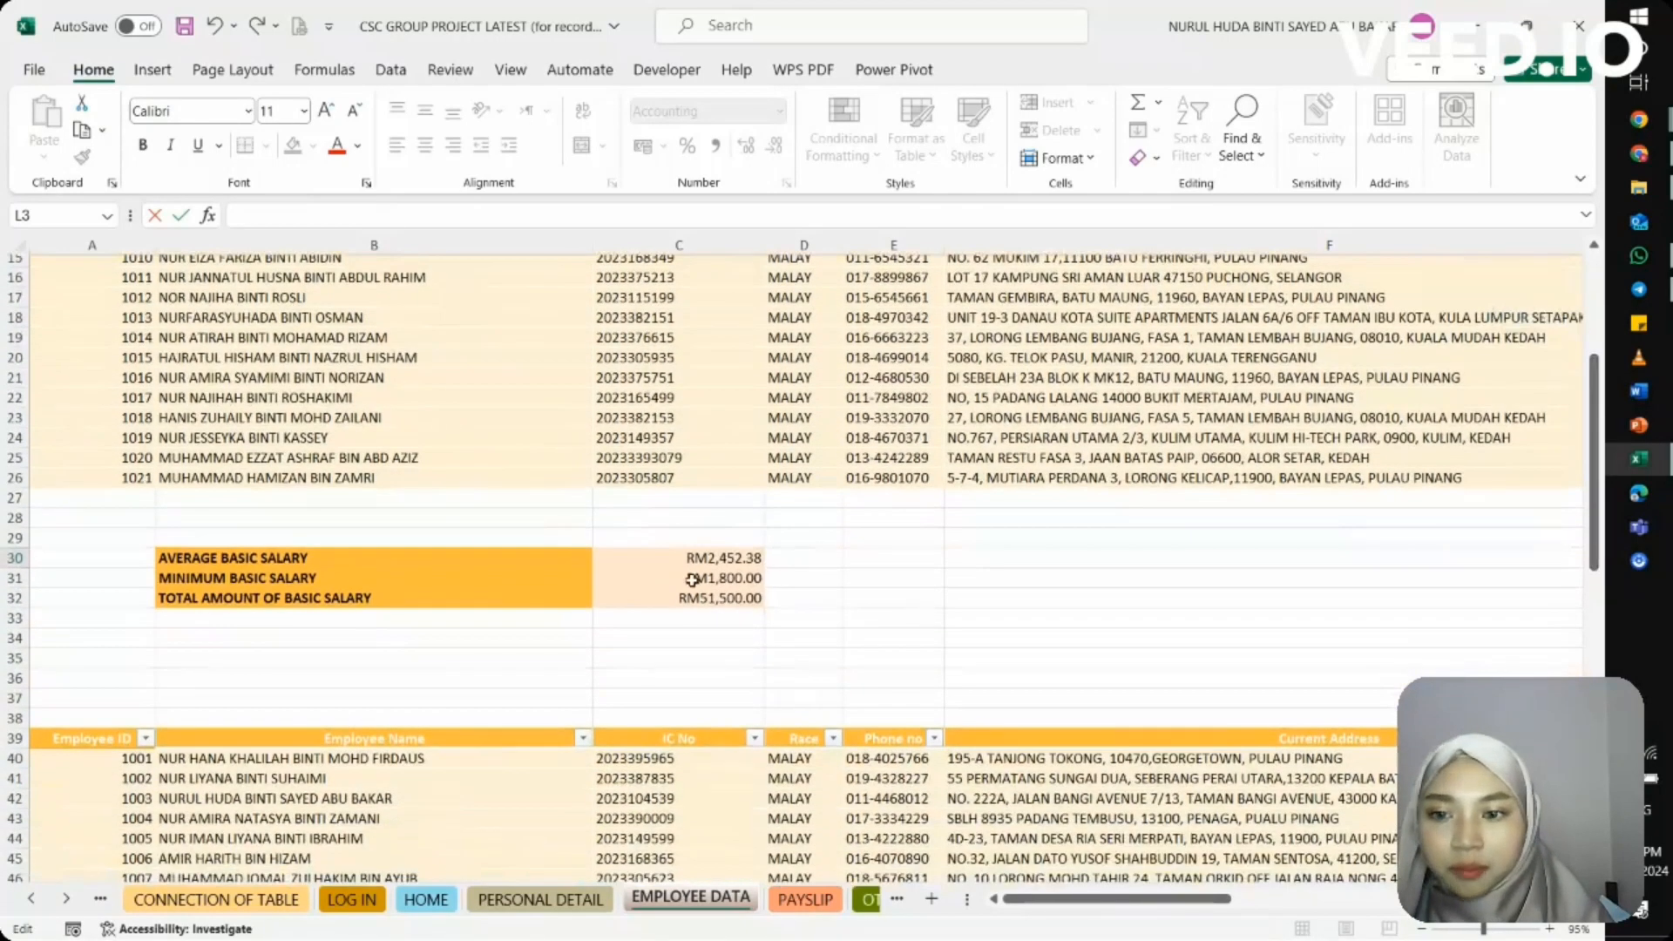
pyautogui.click(673, 581)
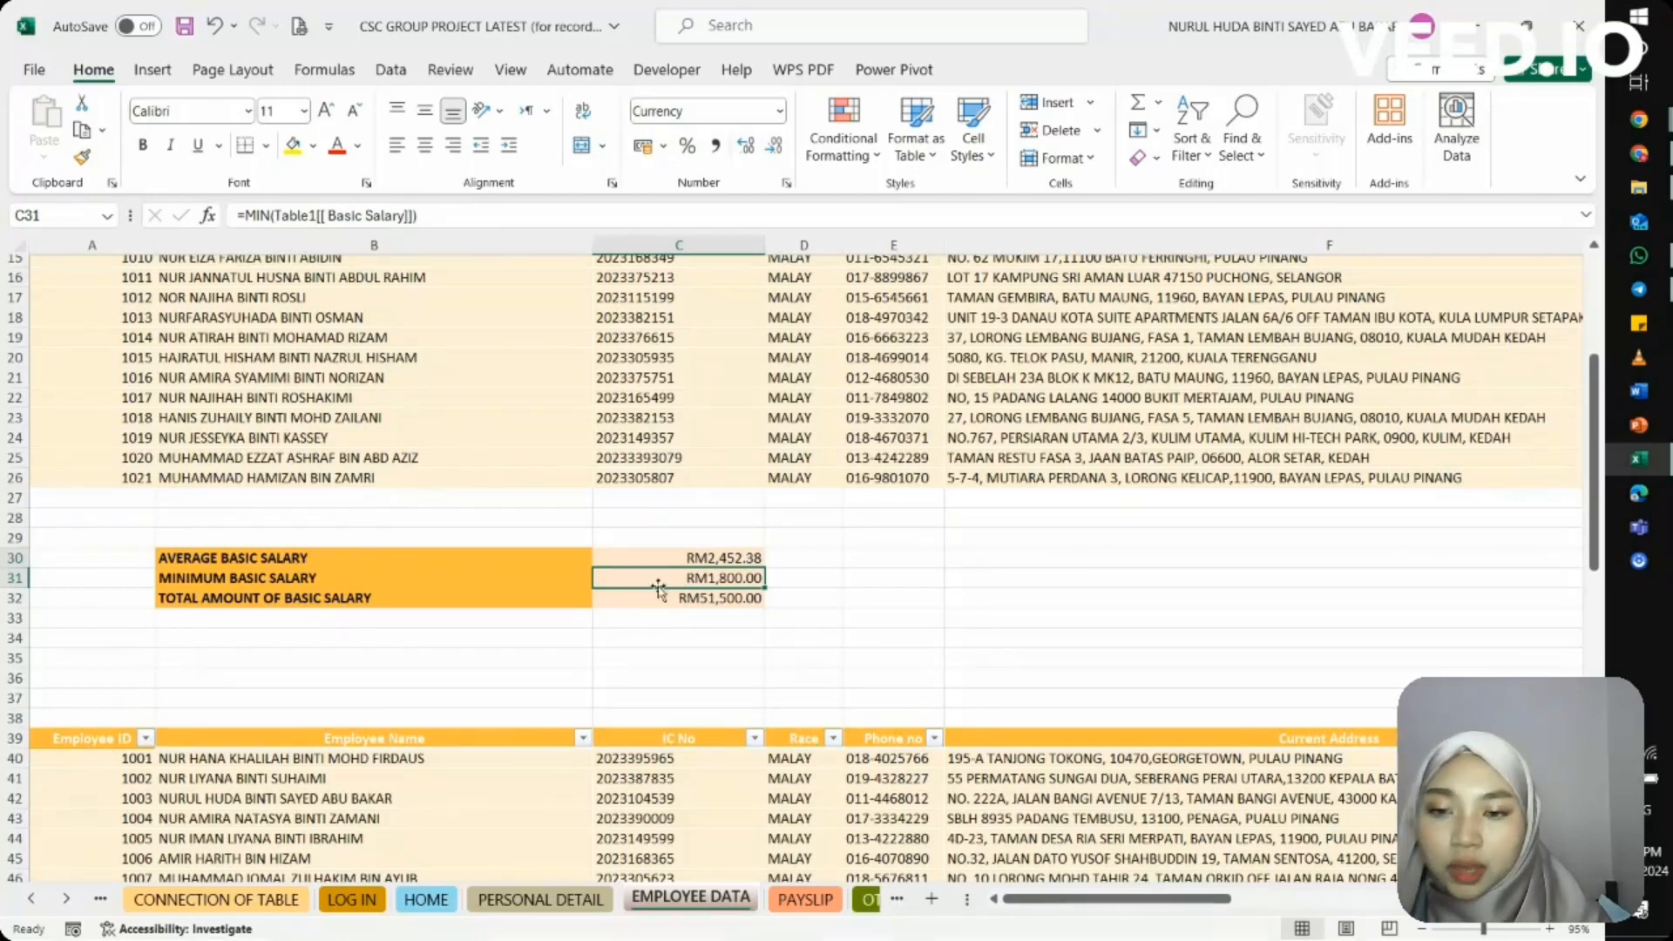
pyautogui.click(635, 602)
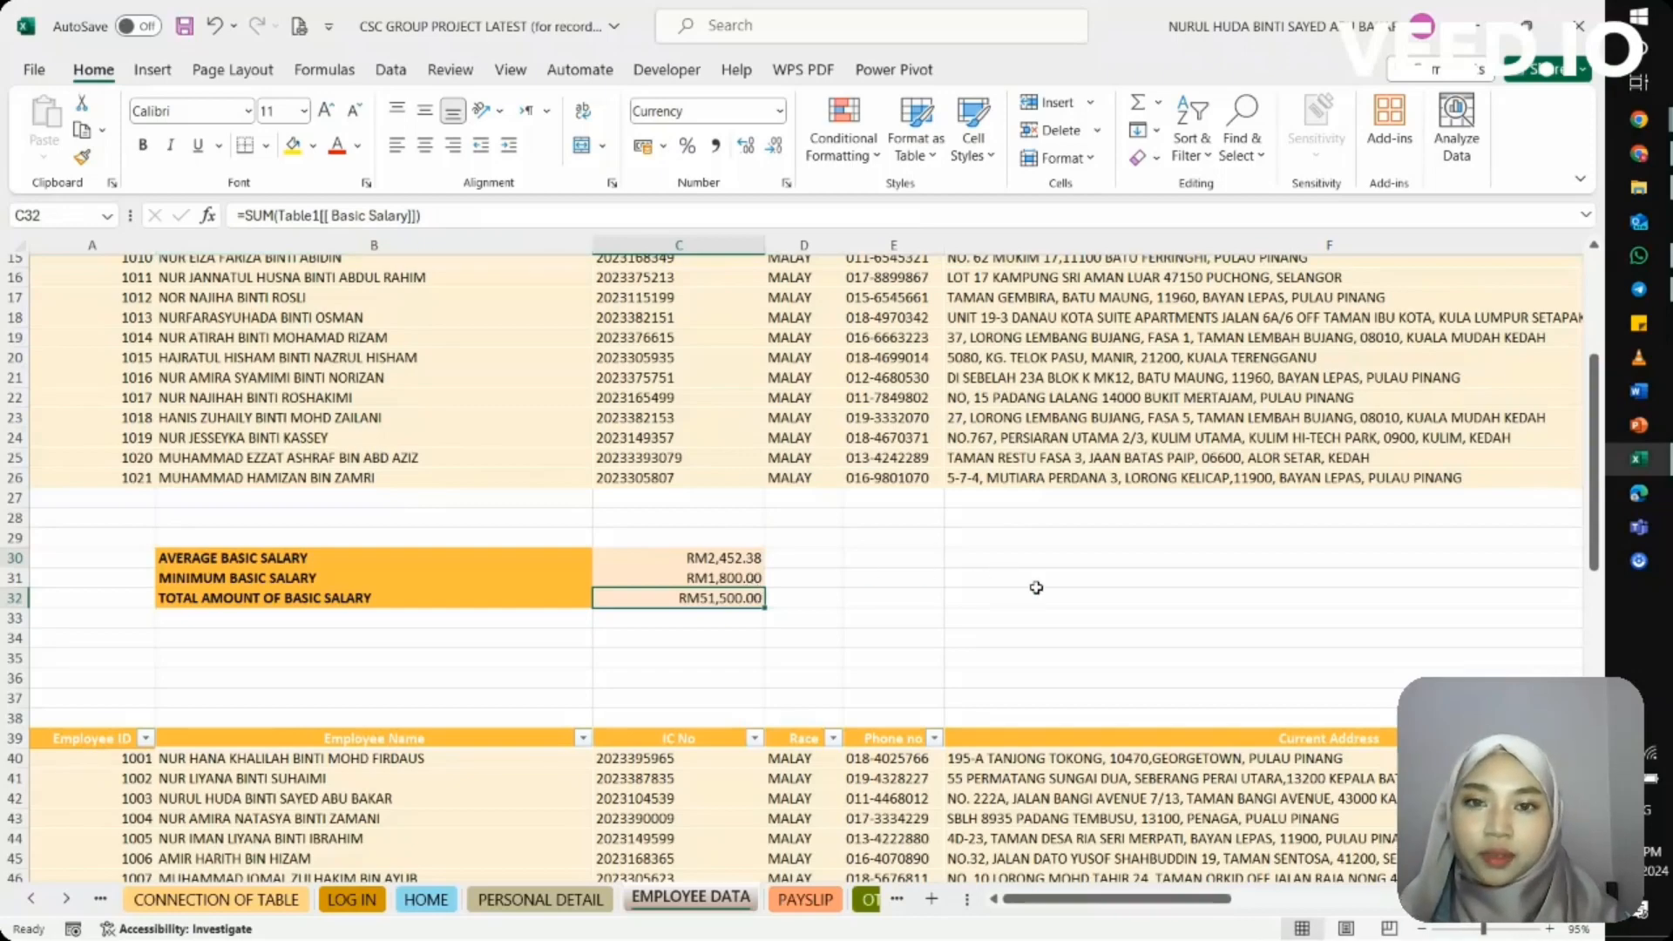
pyautogui.scroll(5, 1036, 588)
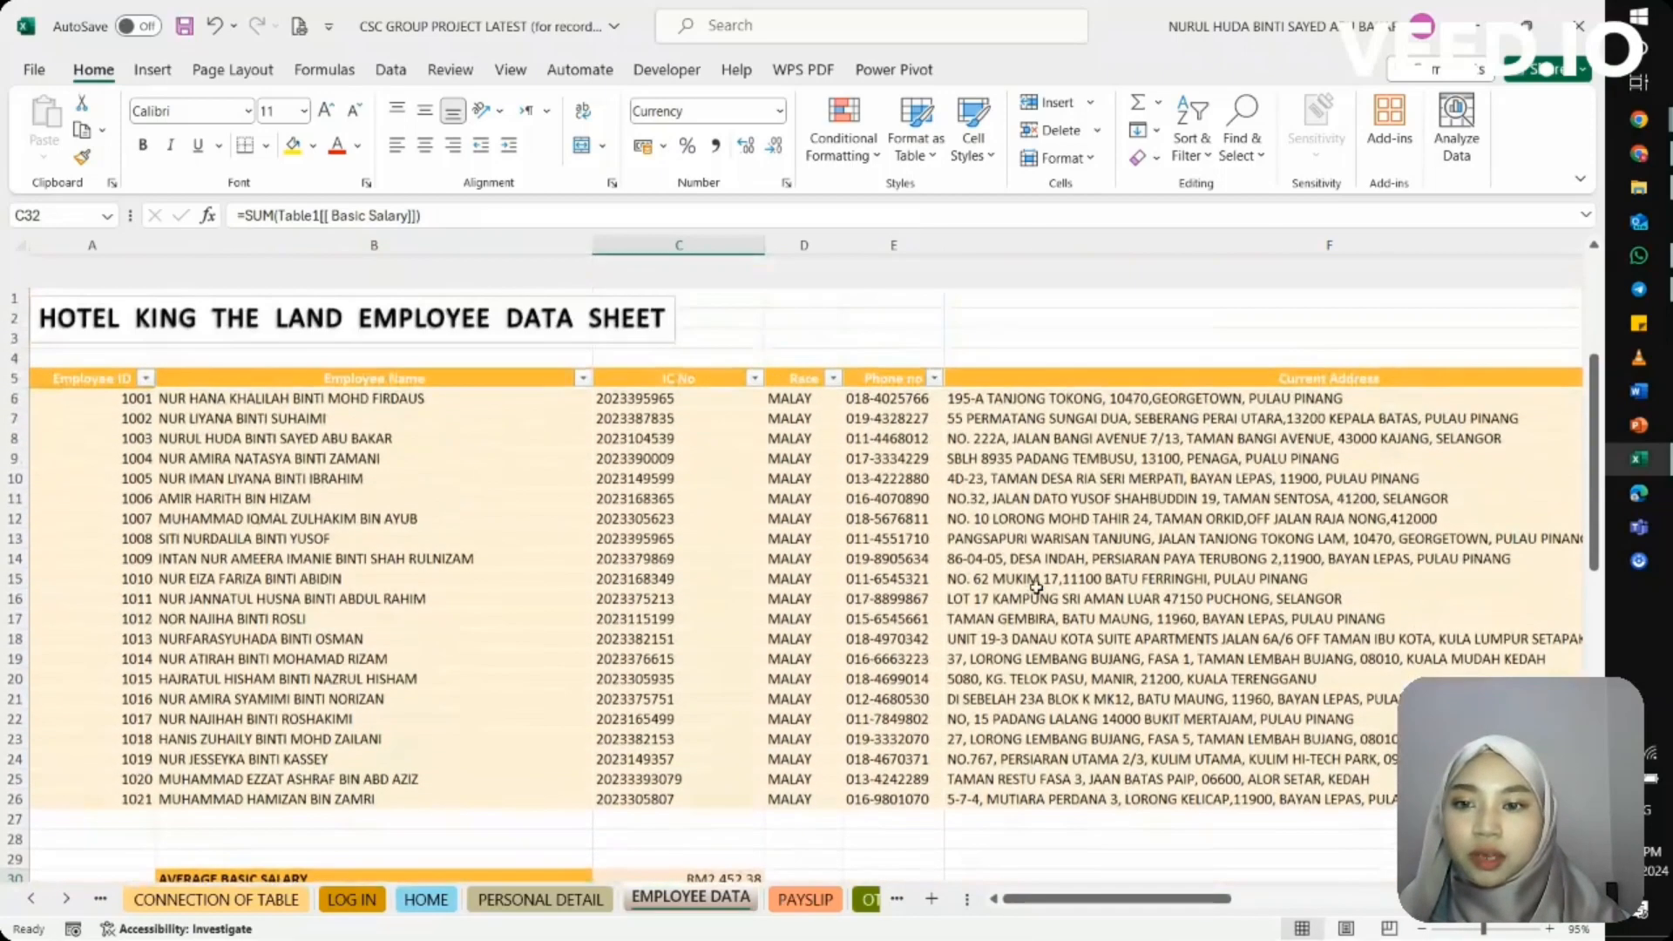